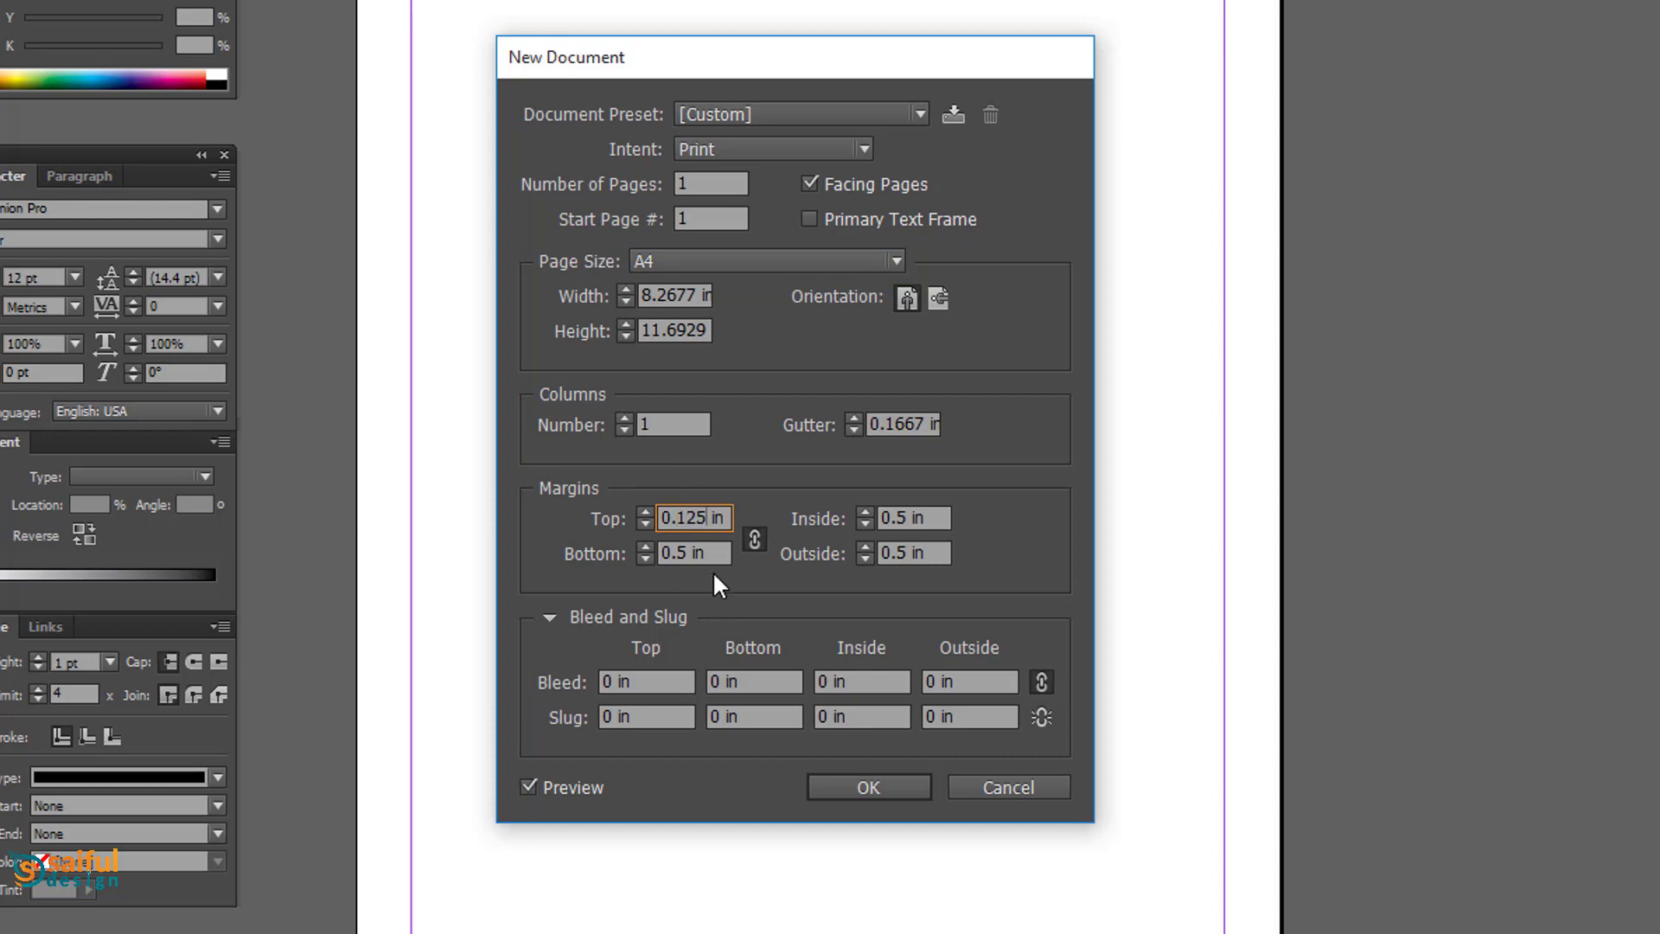
Link the A4 document's margins at 0.125 in on all sides, set every bleed to 0.125 in and create the document.
left_click(754, 536)
left_click(711, 553)
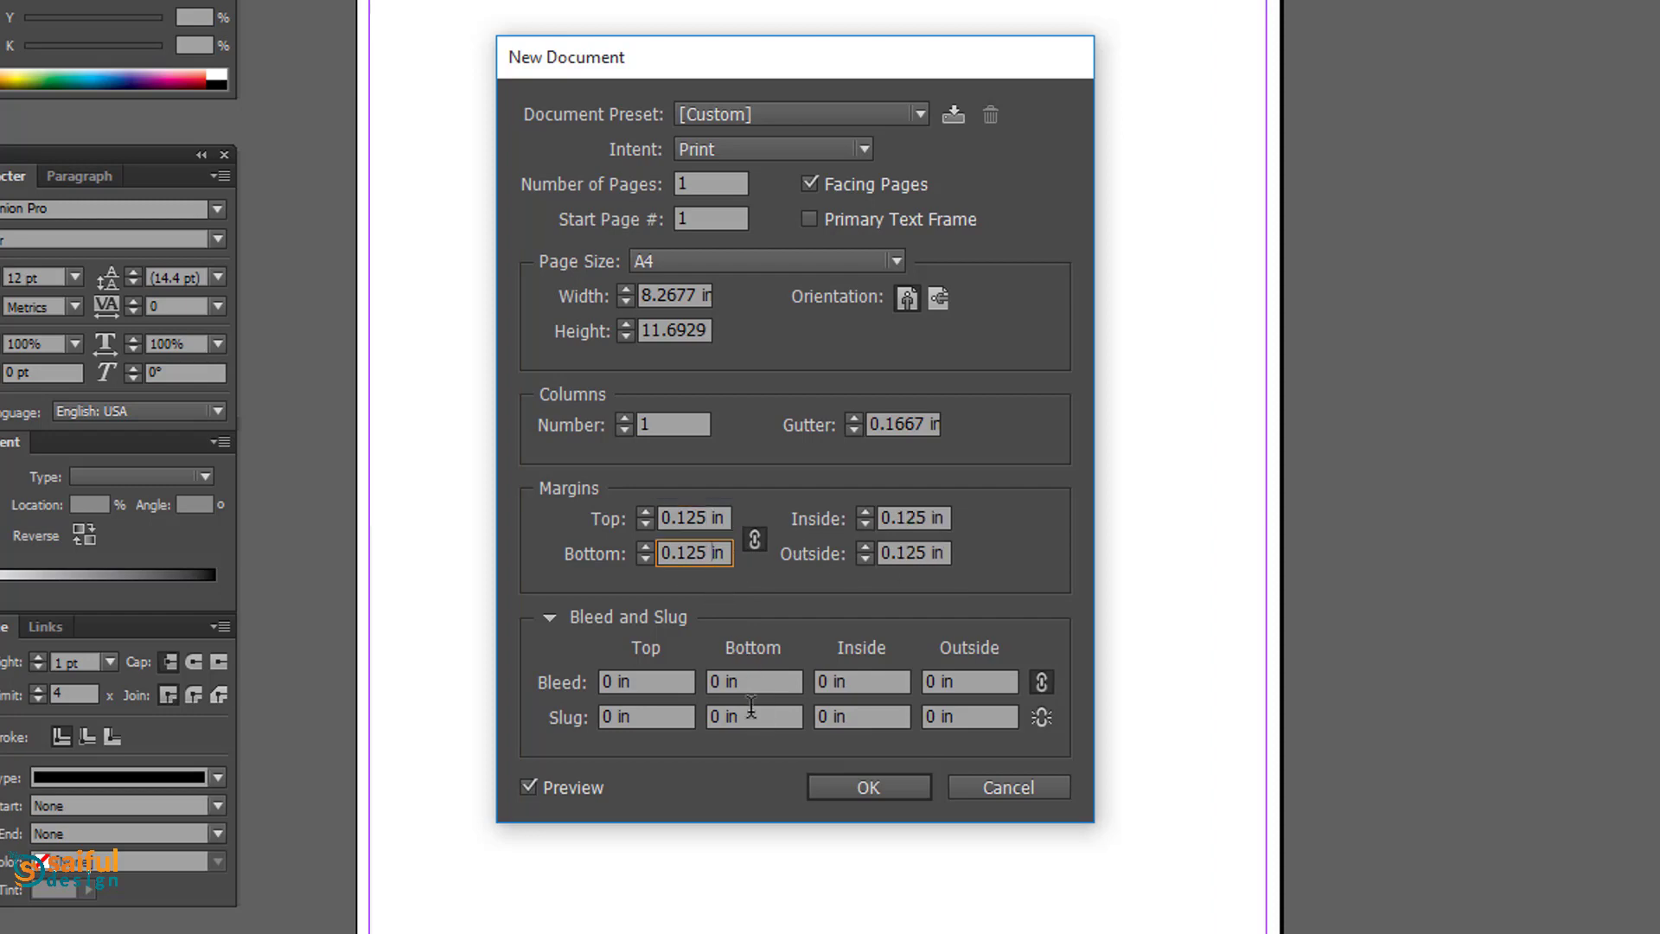
left_click(617, 680)
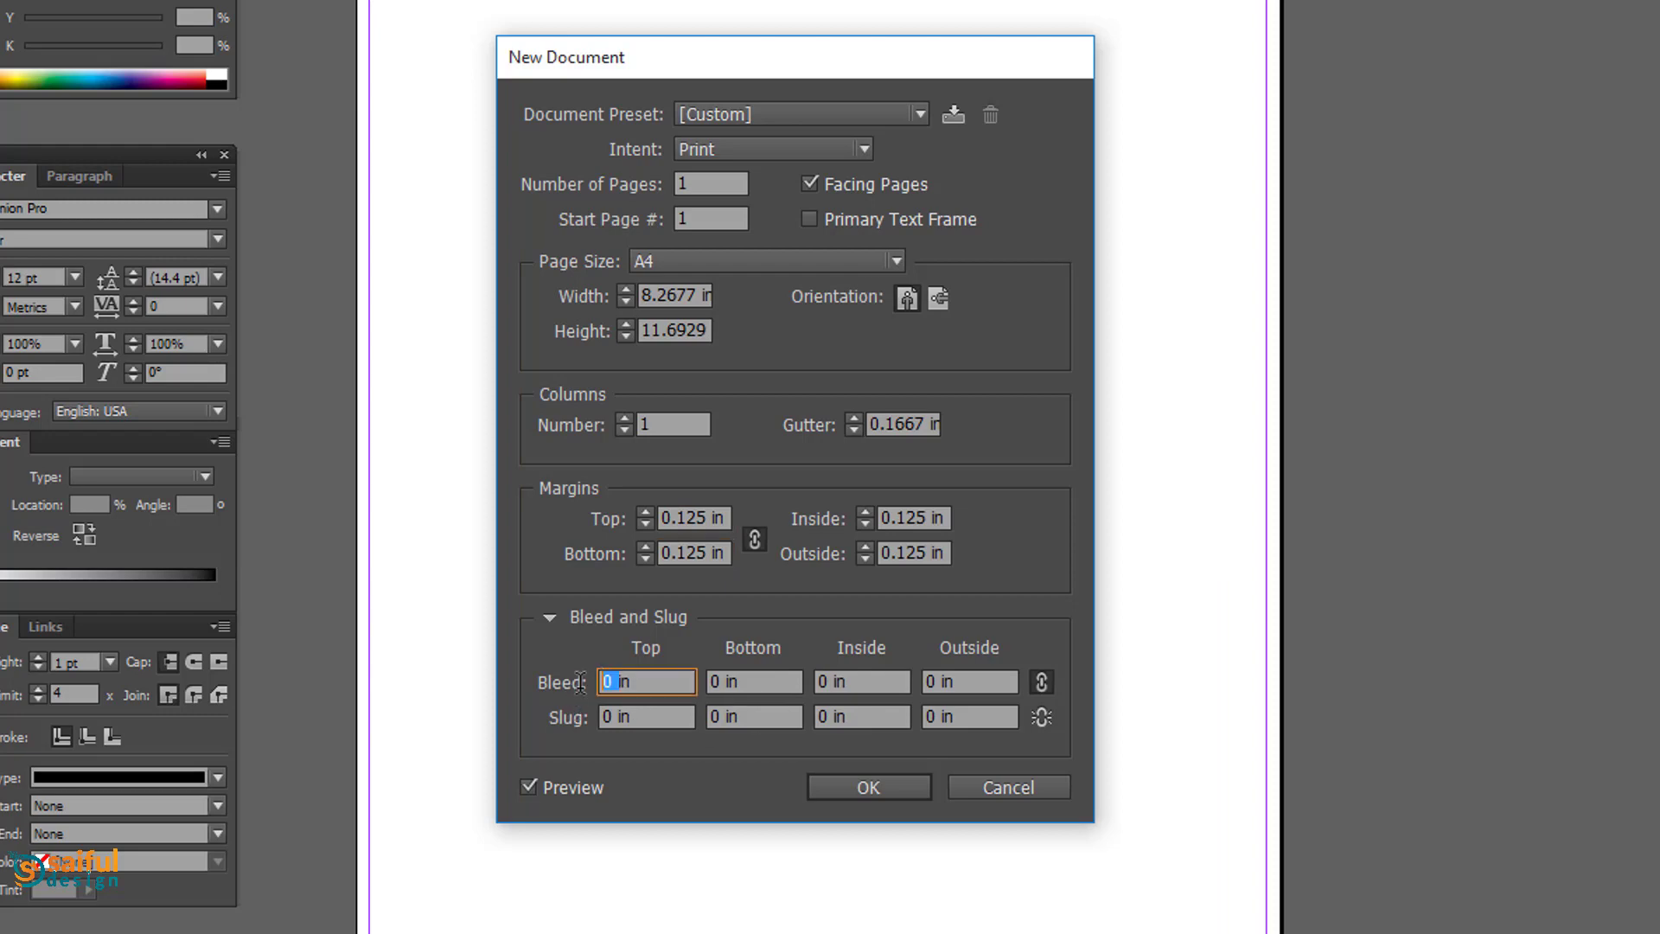
type(".125")
key("Tab")
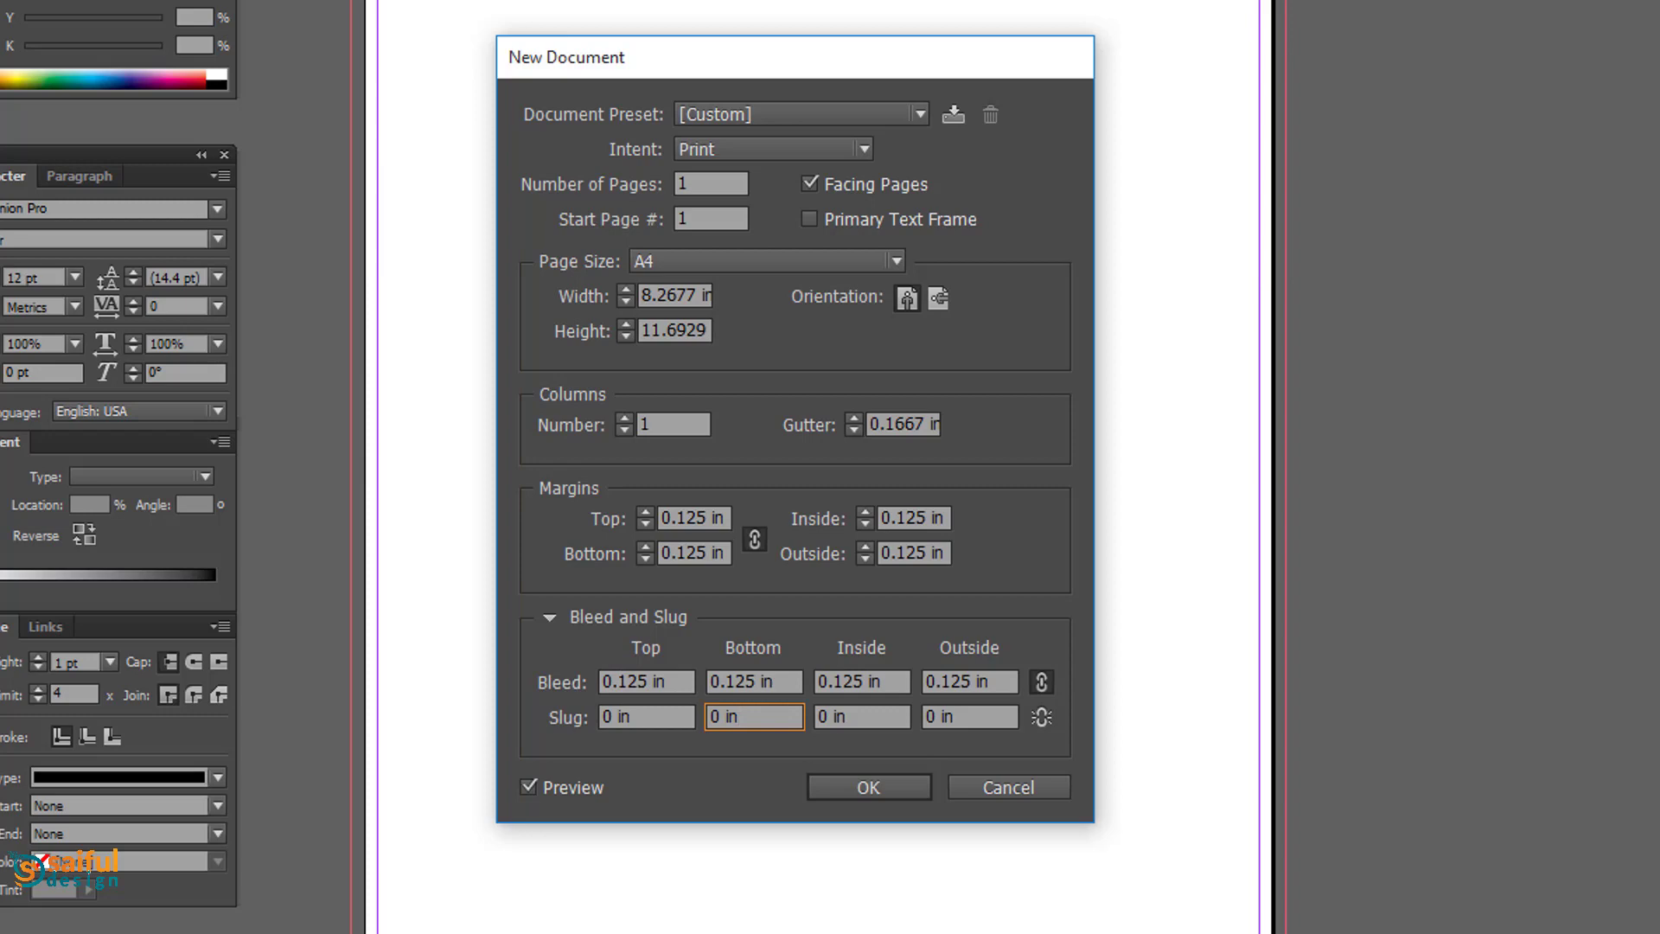
left_click(874, 787)
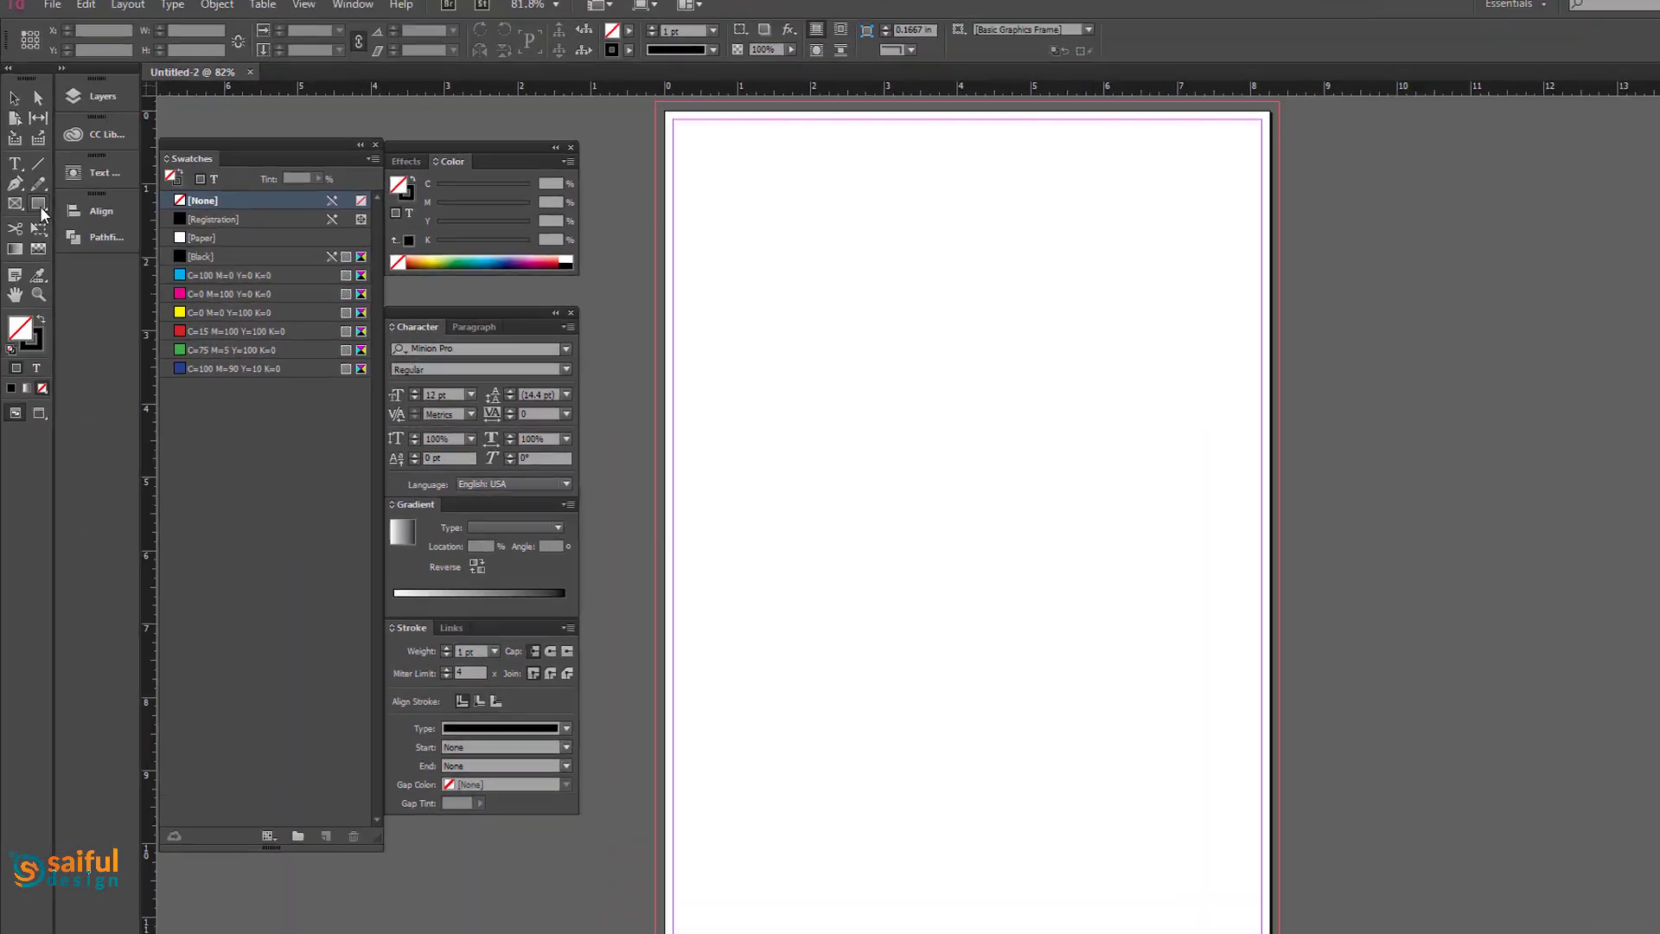
Draw a rectangle covering the whole page up to the bleed edges and swap its fill and stroke for a solid black fill.
left_click(39, 209)
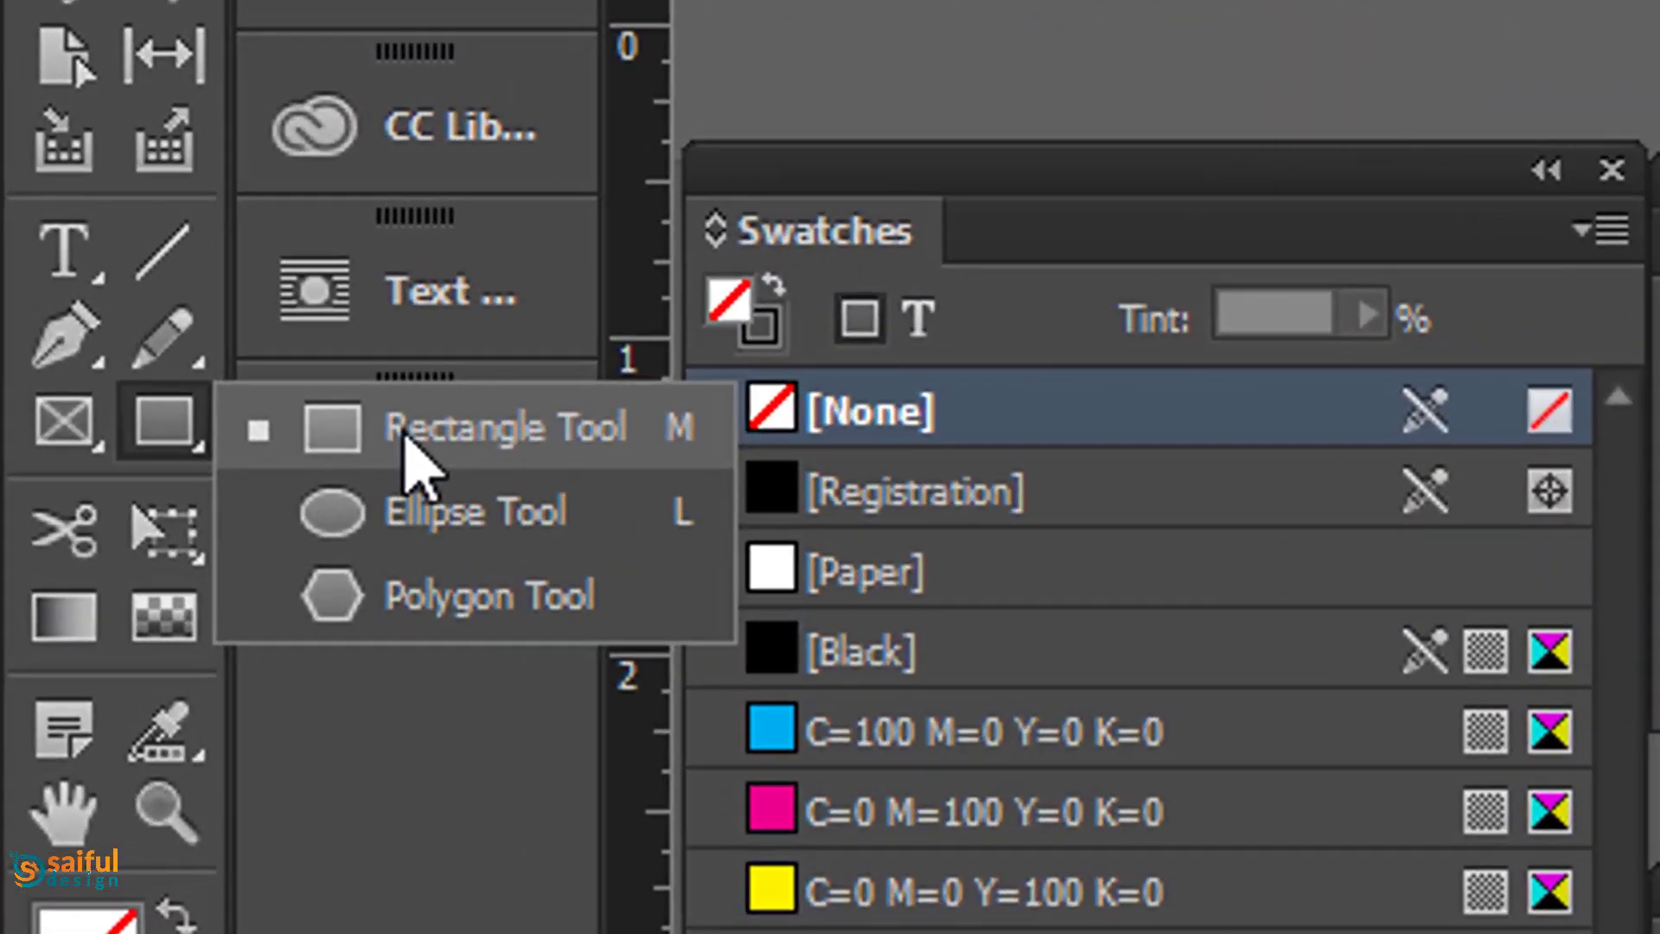
left_click(406, 428)
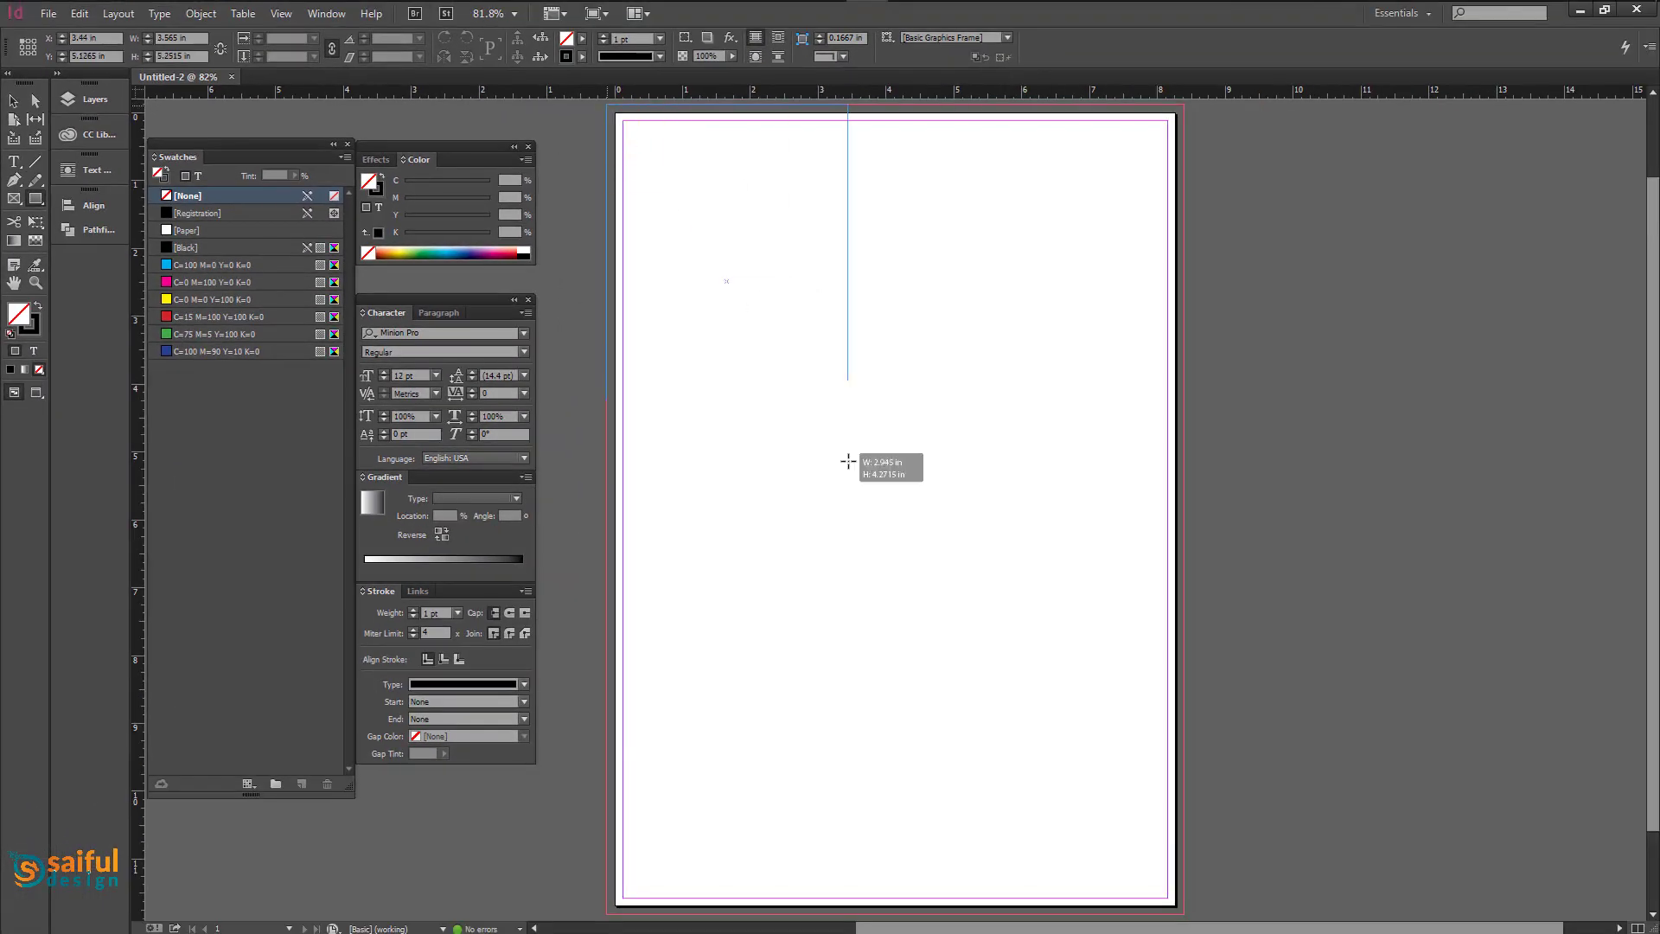
left_click_drag(848, 461, 1184, 913)
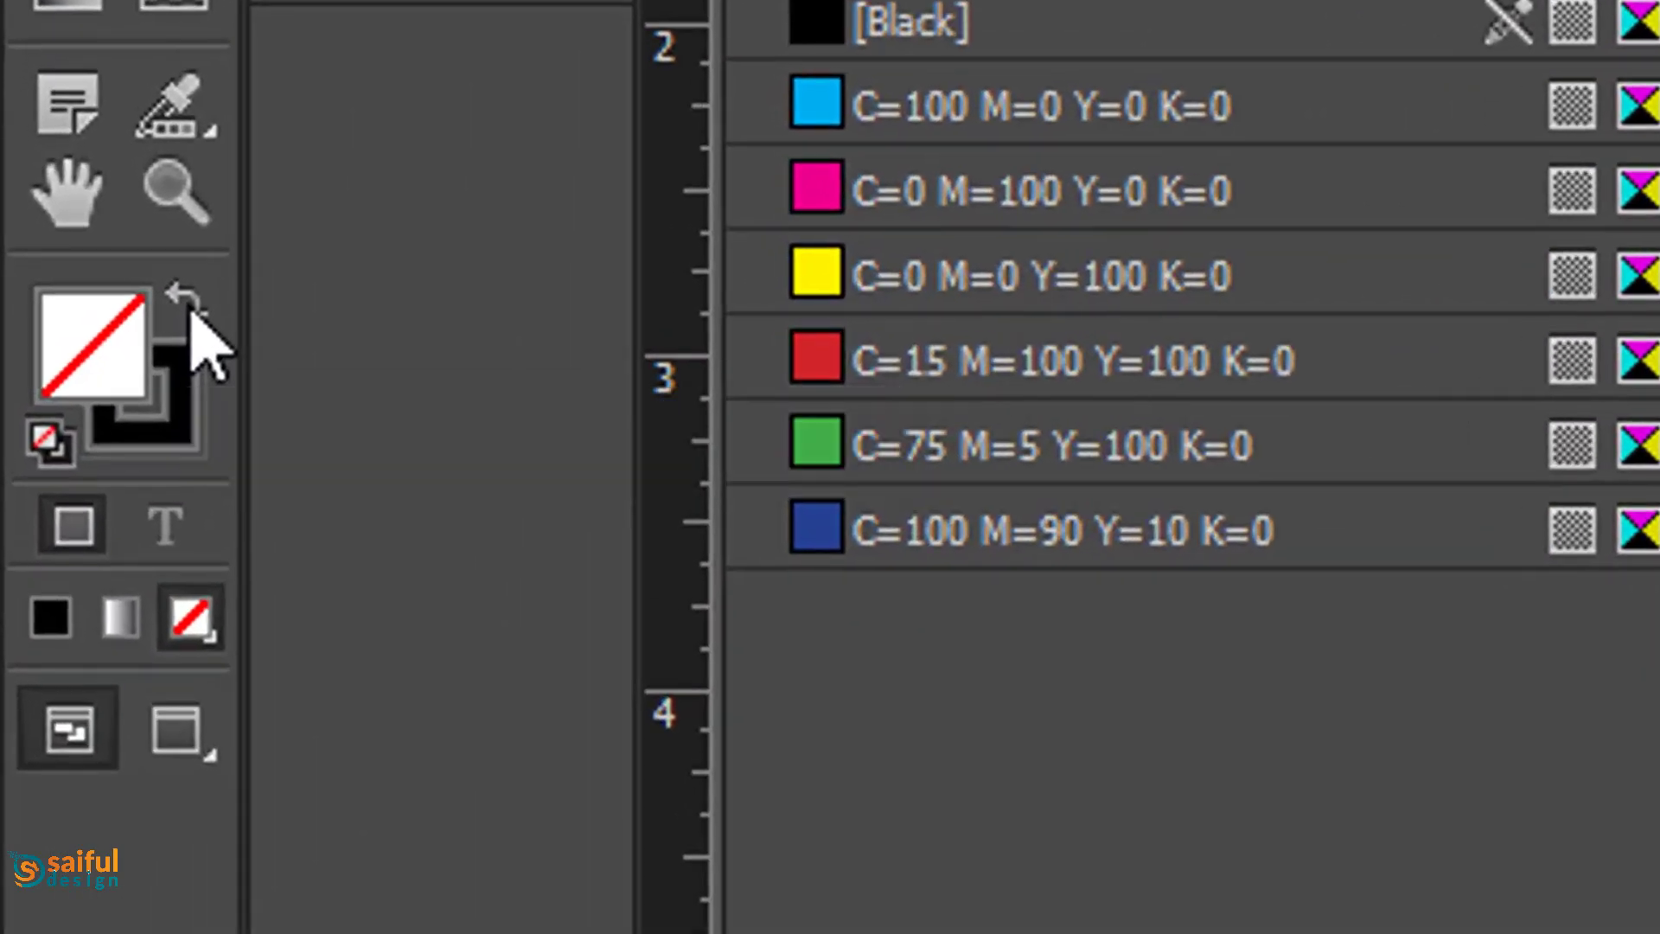
left_click(184, 298)
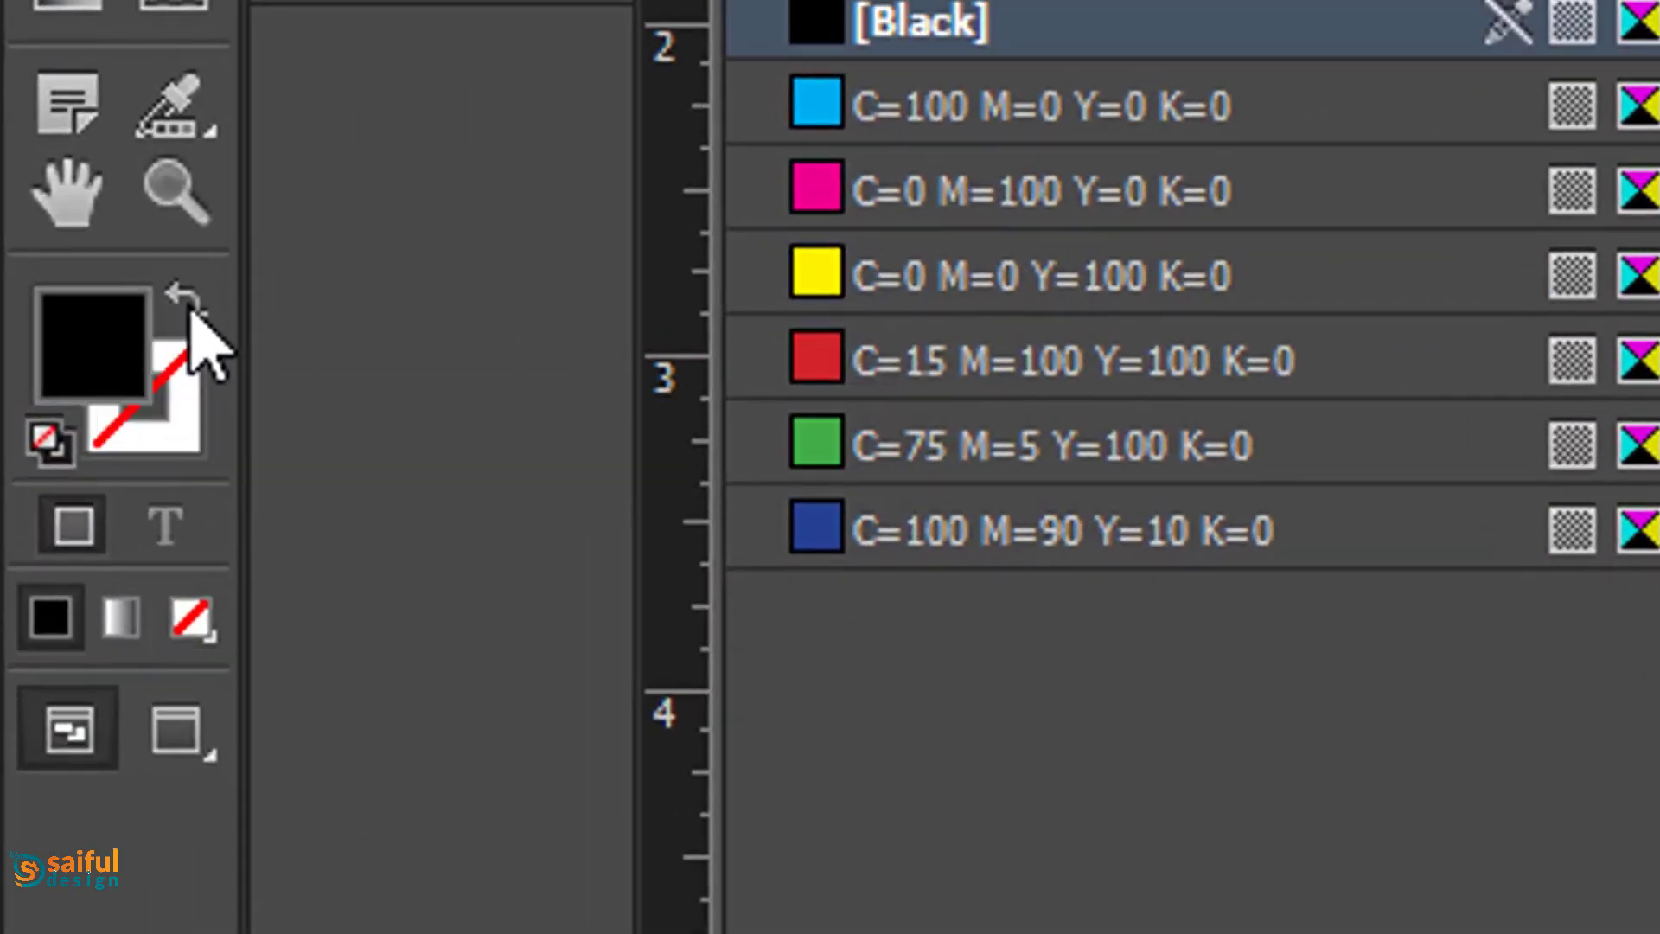
left_click(191, 313)
left_click(190, 313)
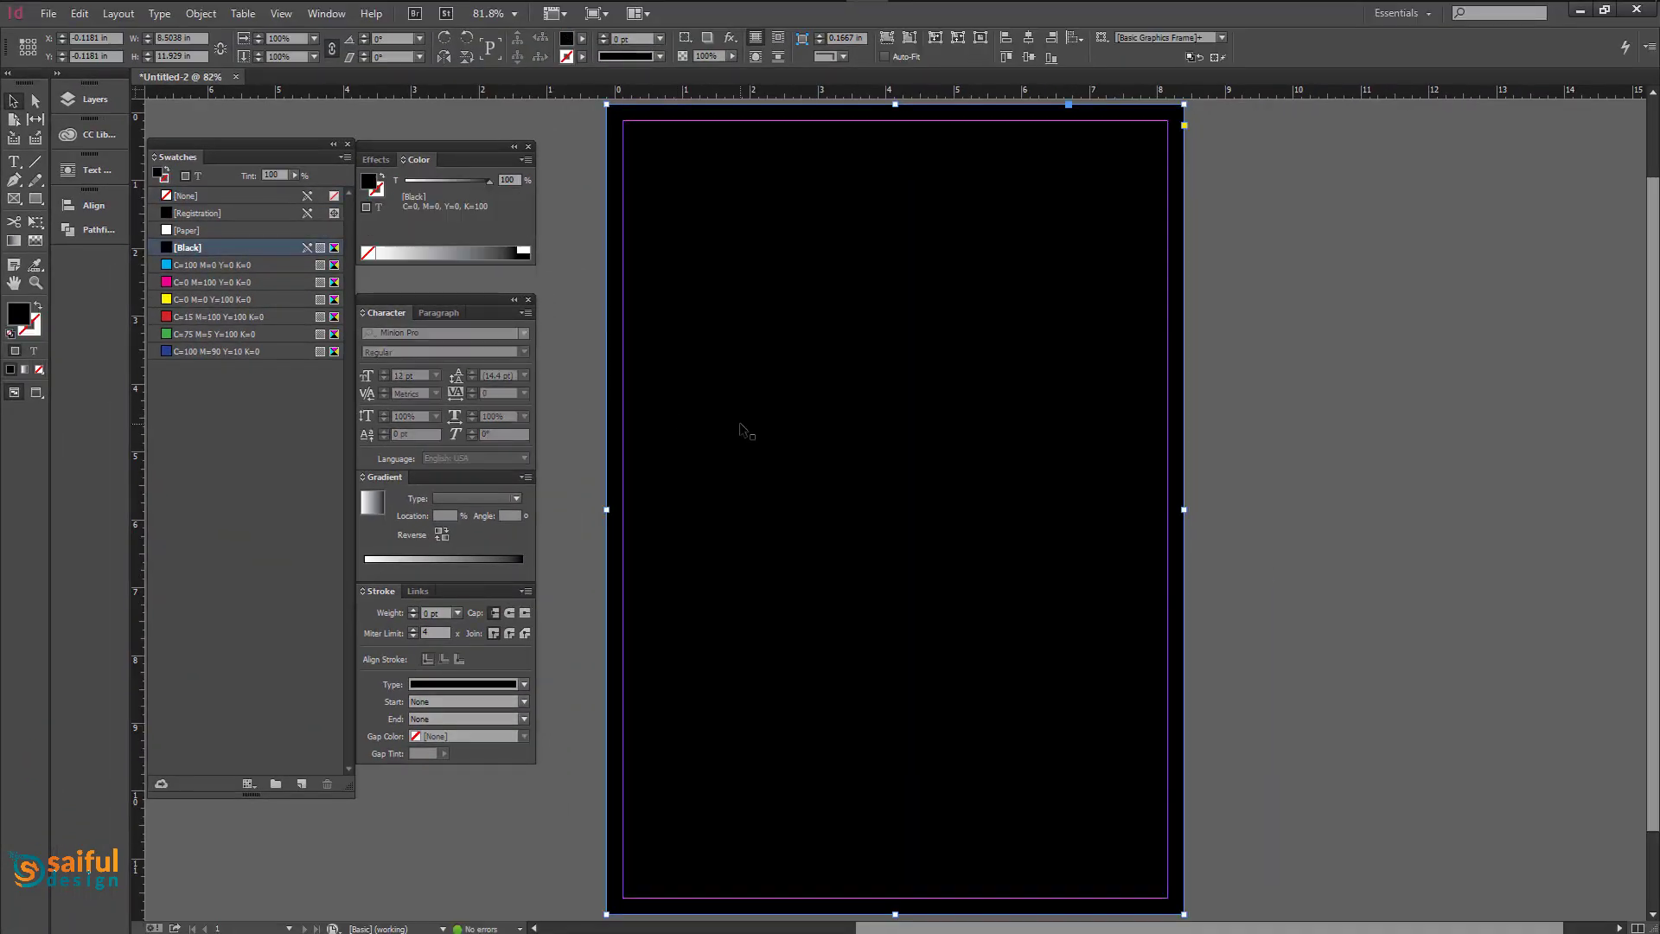
Set the full-page rectangle's black tint to 0% and lock it in place as the white background.
left_click_drag(412, 185, 403, 181)
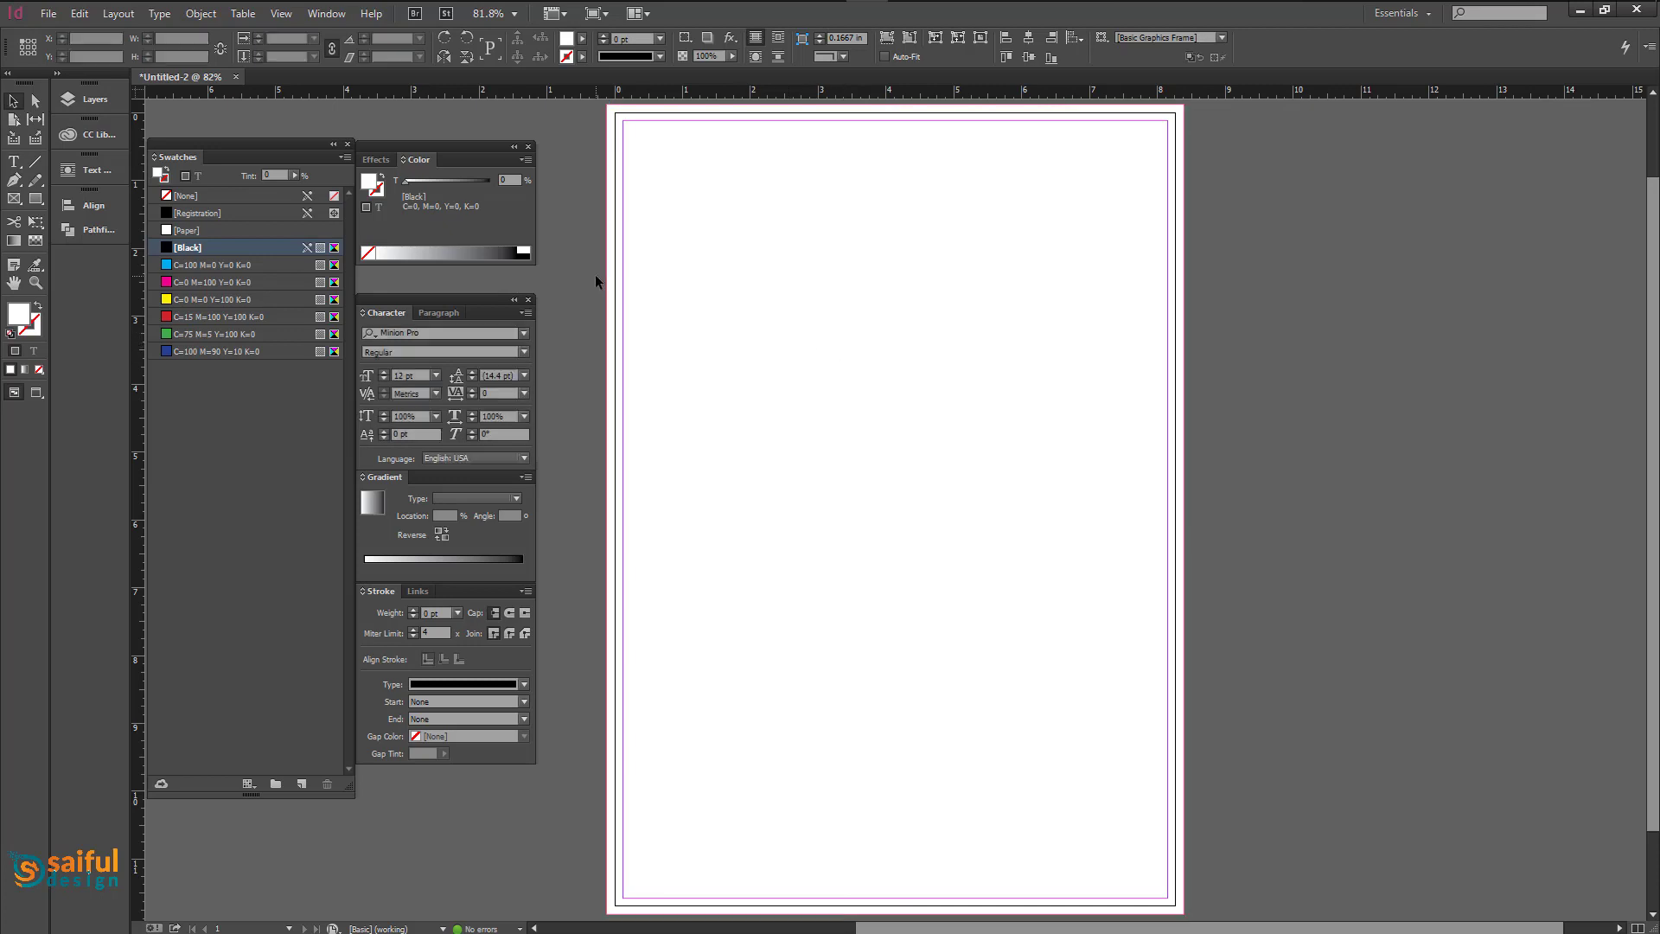
key("ctrl+shift+a")
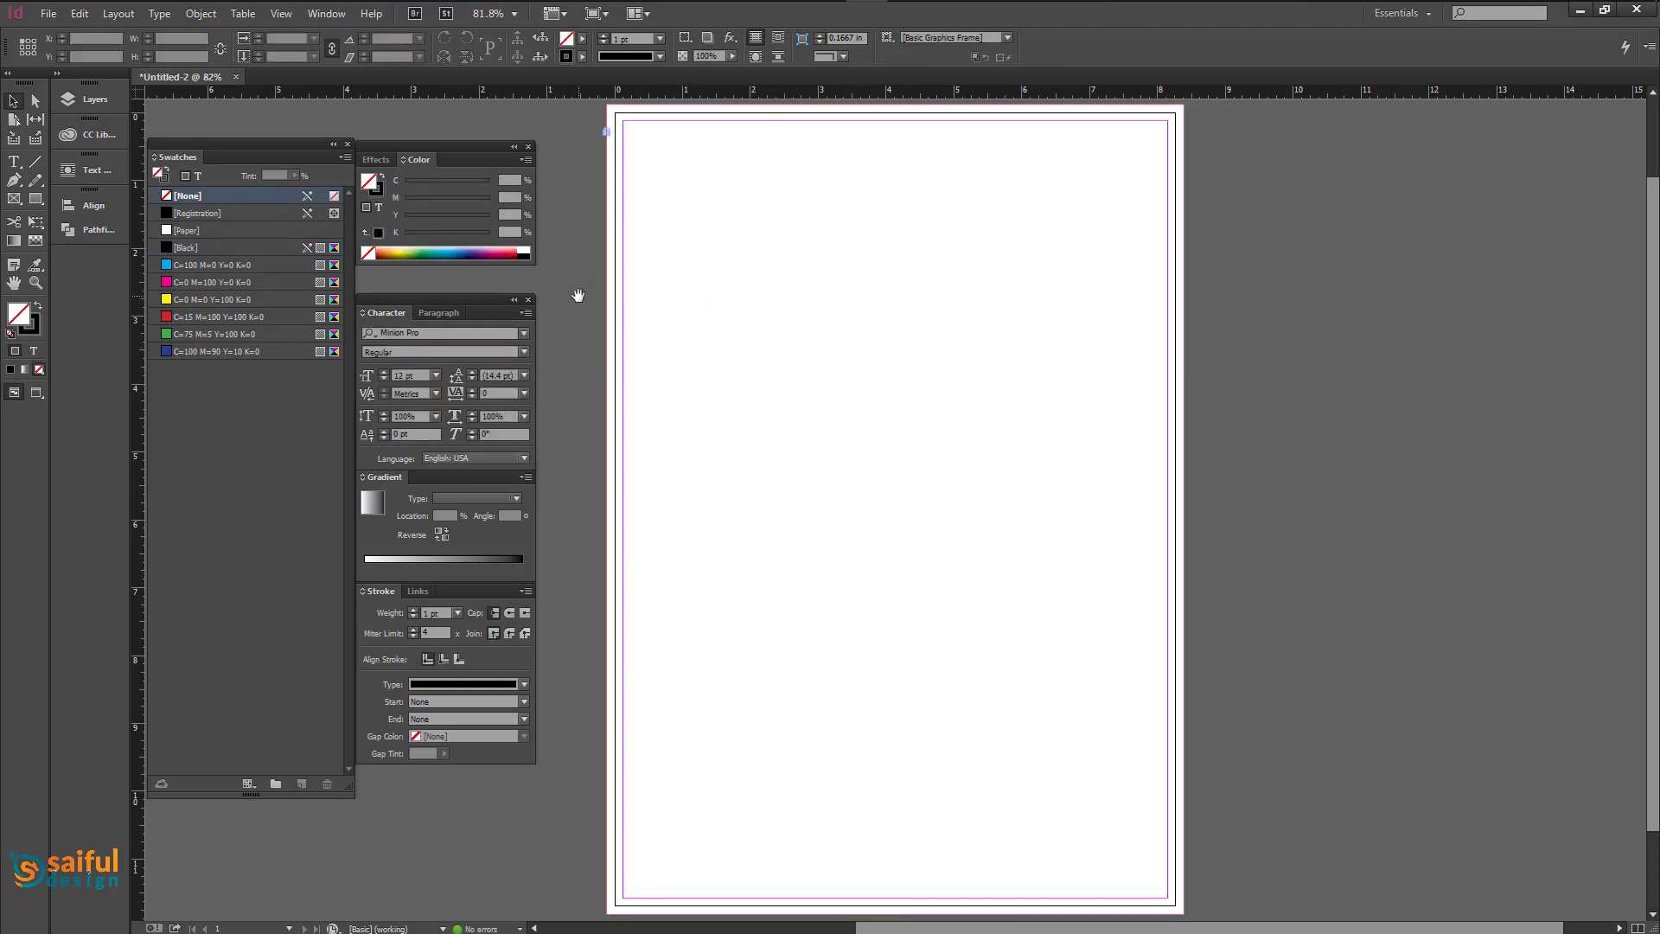
key("ctrl+l")
left_click_drag(577, 299, 577, 294)
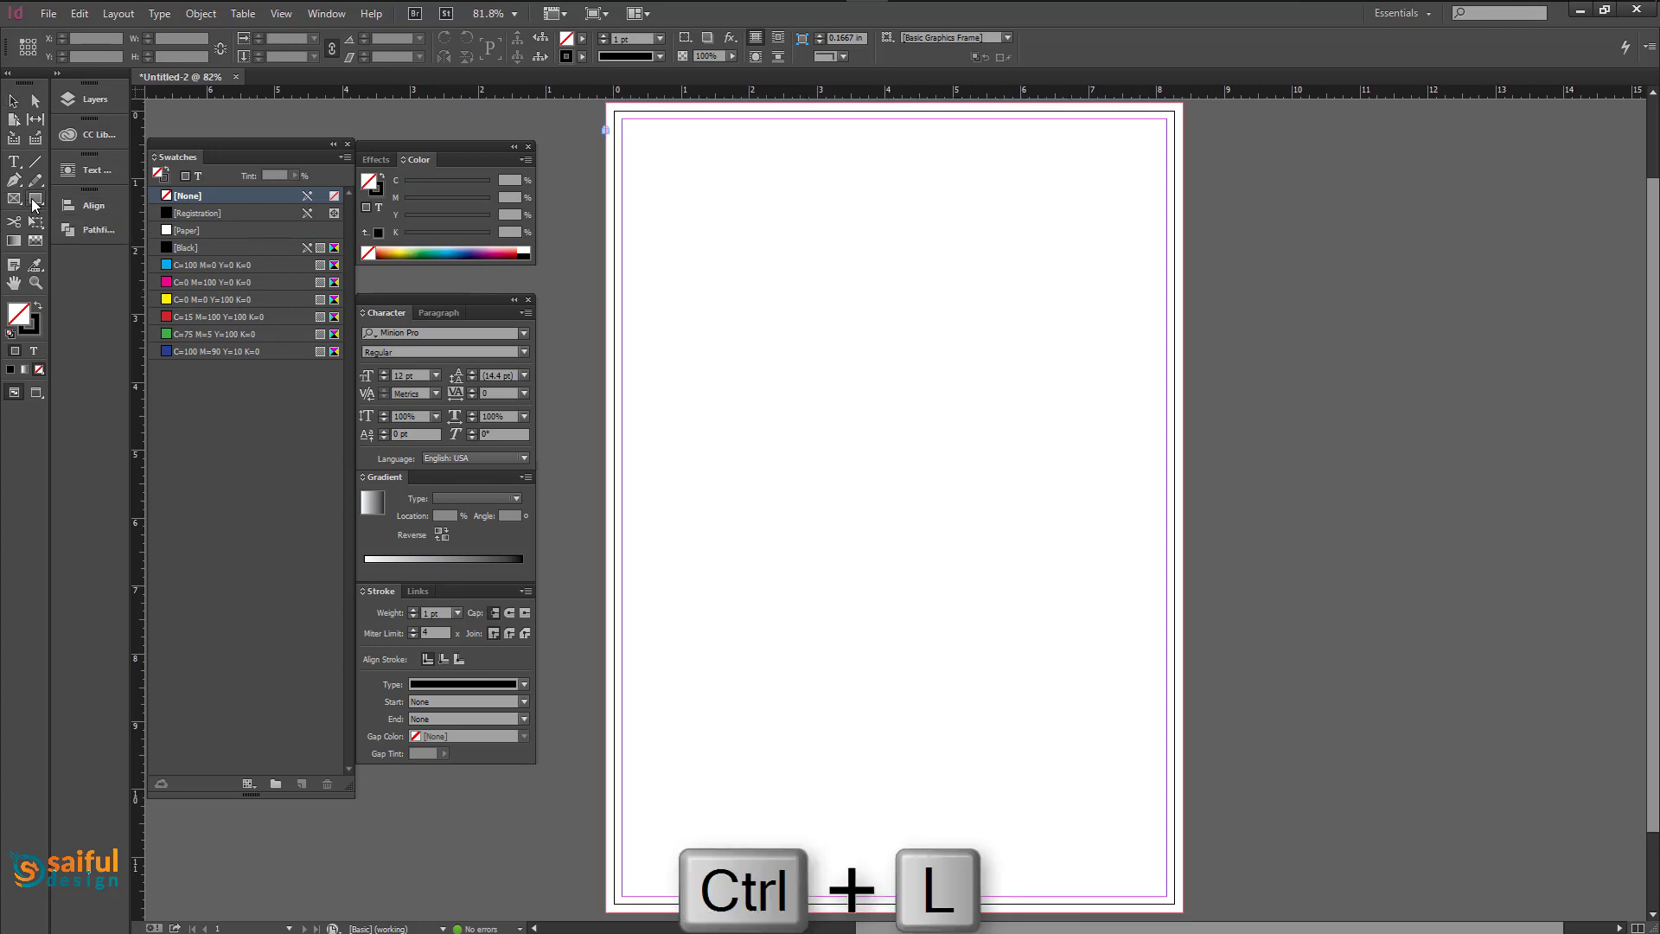
Draw a footer band about 1.14 in tall across the page bottom including the bleed, filled with black at about 84% tint and no stroke.
left_click_drag(1183, 912, 605, 834)
left_click(38, 305)
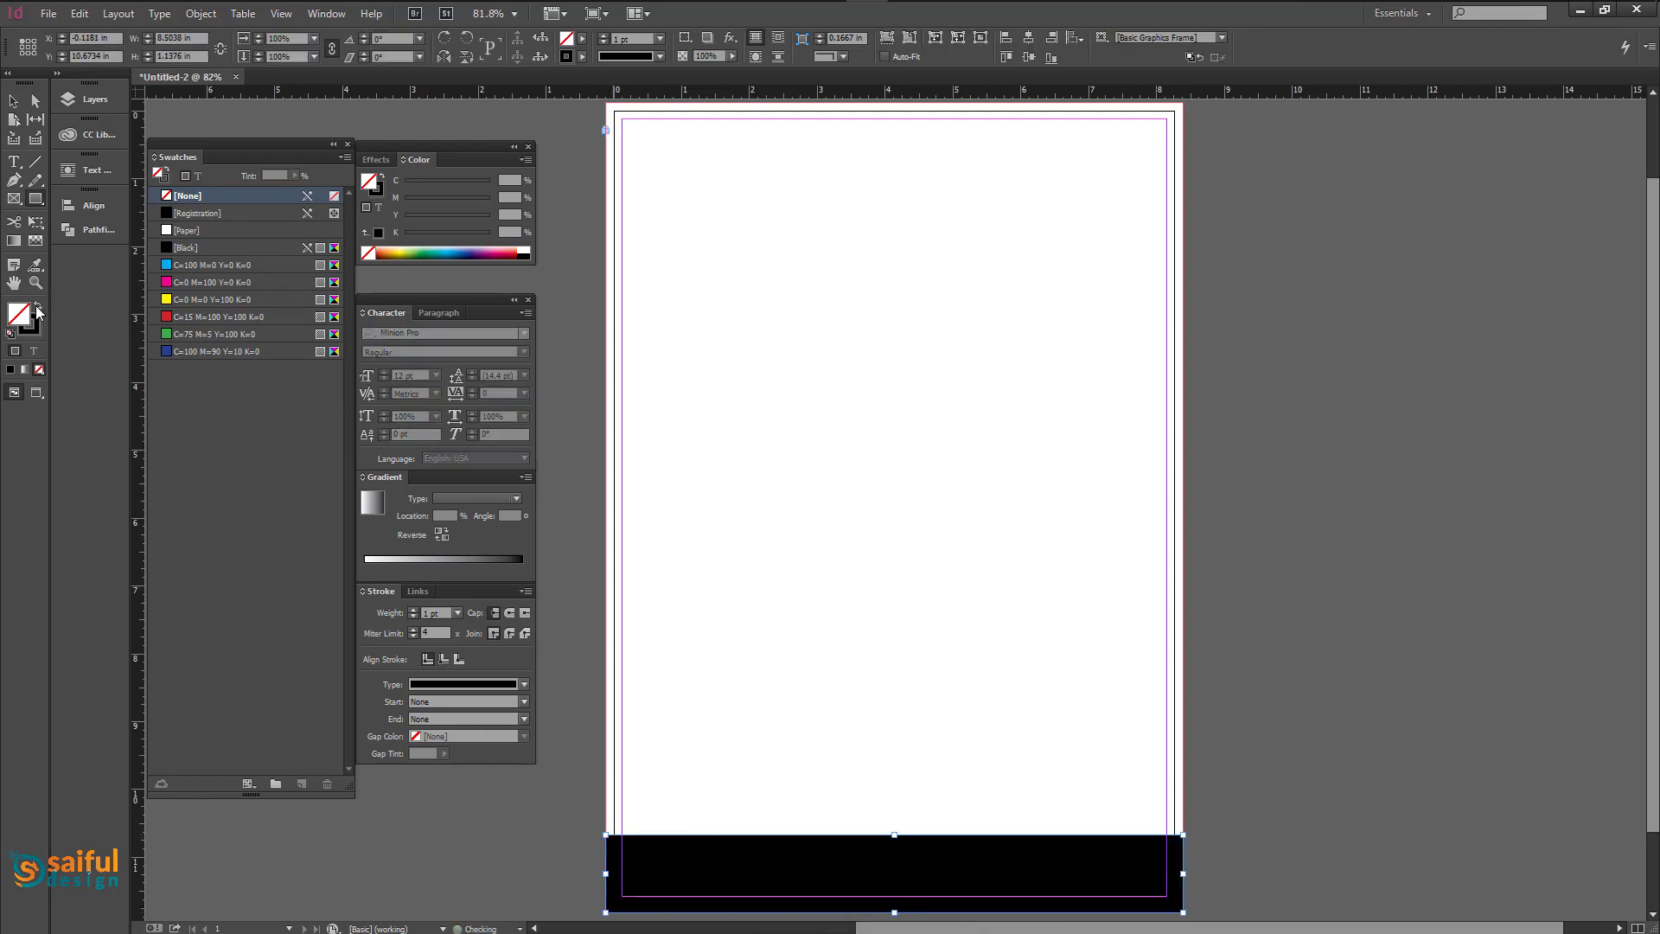
left_click_drag(480, 189, 480, 188)
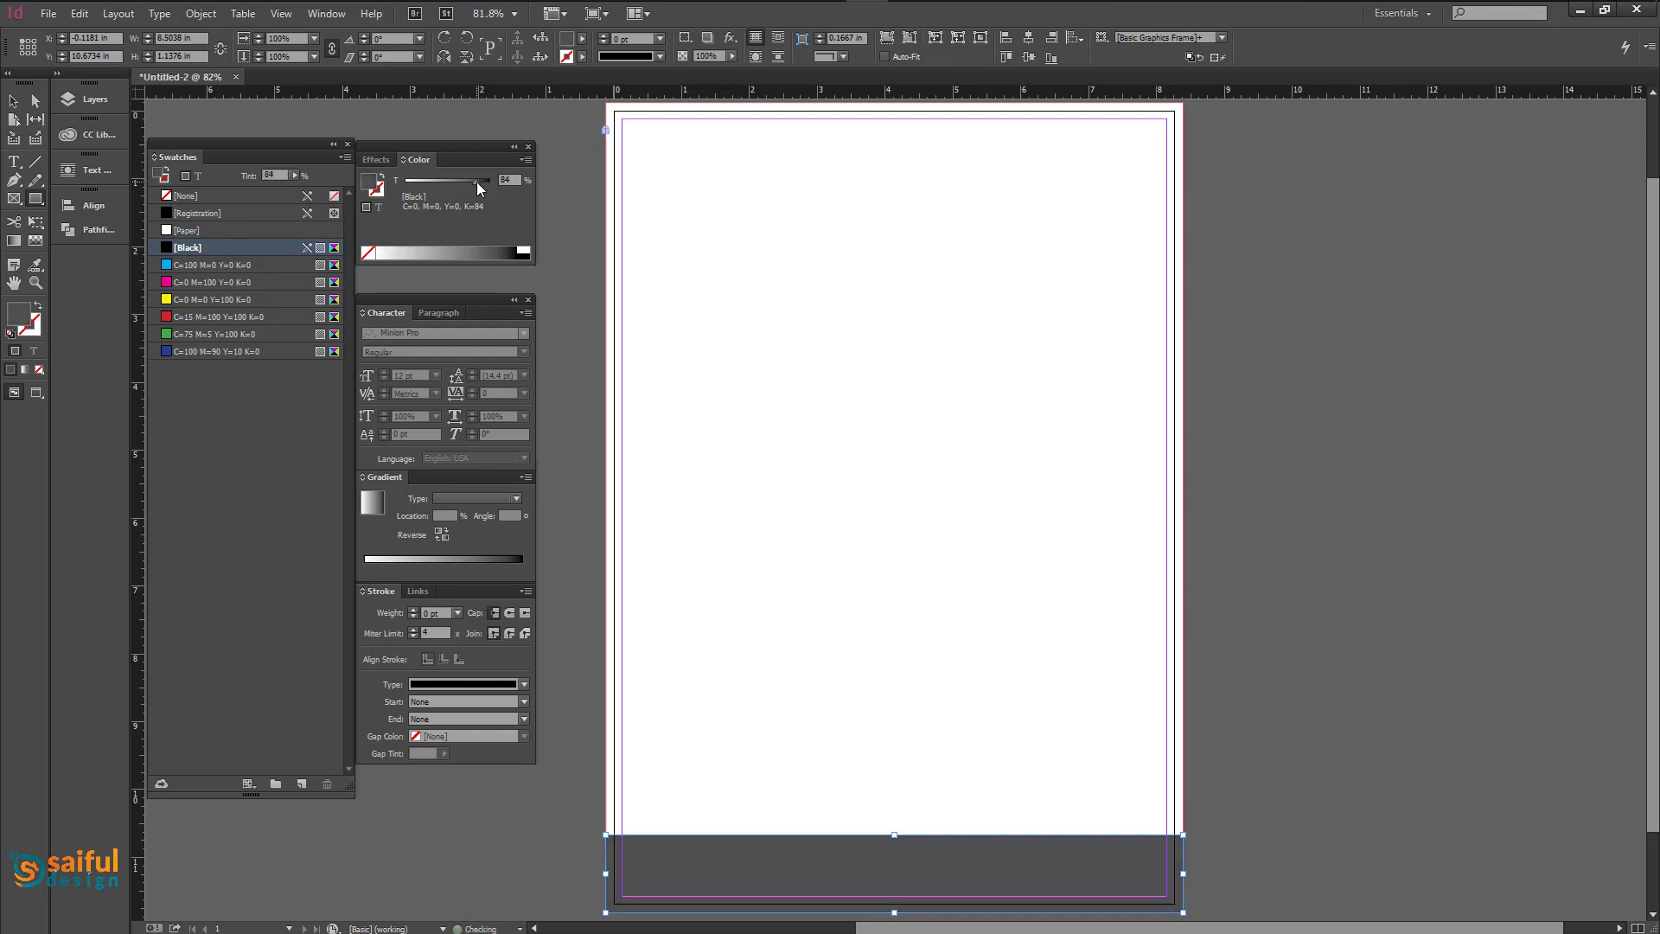
Draw an unfilled rectangle about 4.84 in wide and 6.52 in tall and centre it on the page.
left_click(36, 200)
left_click_drag(767, 331, 1096, 773)
key("v")
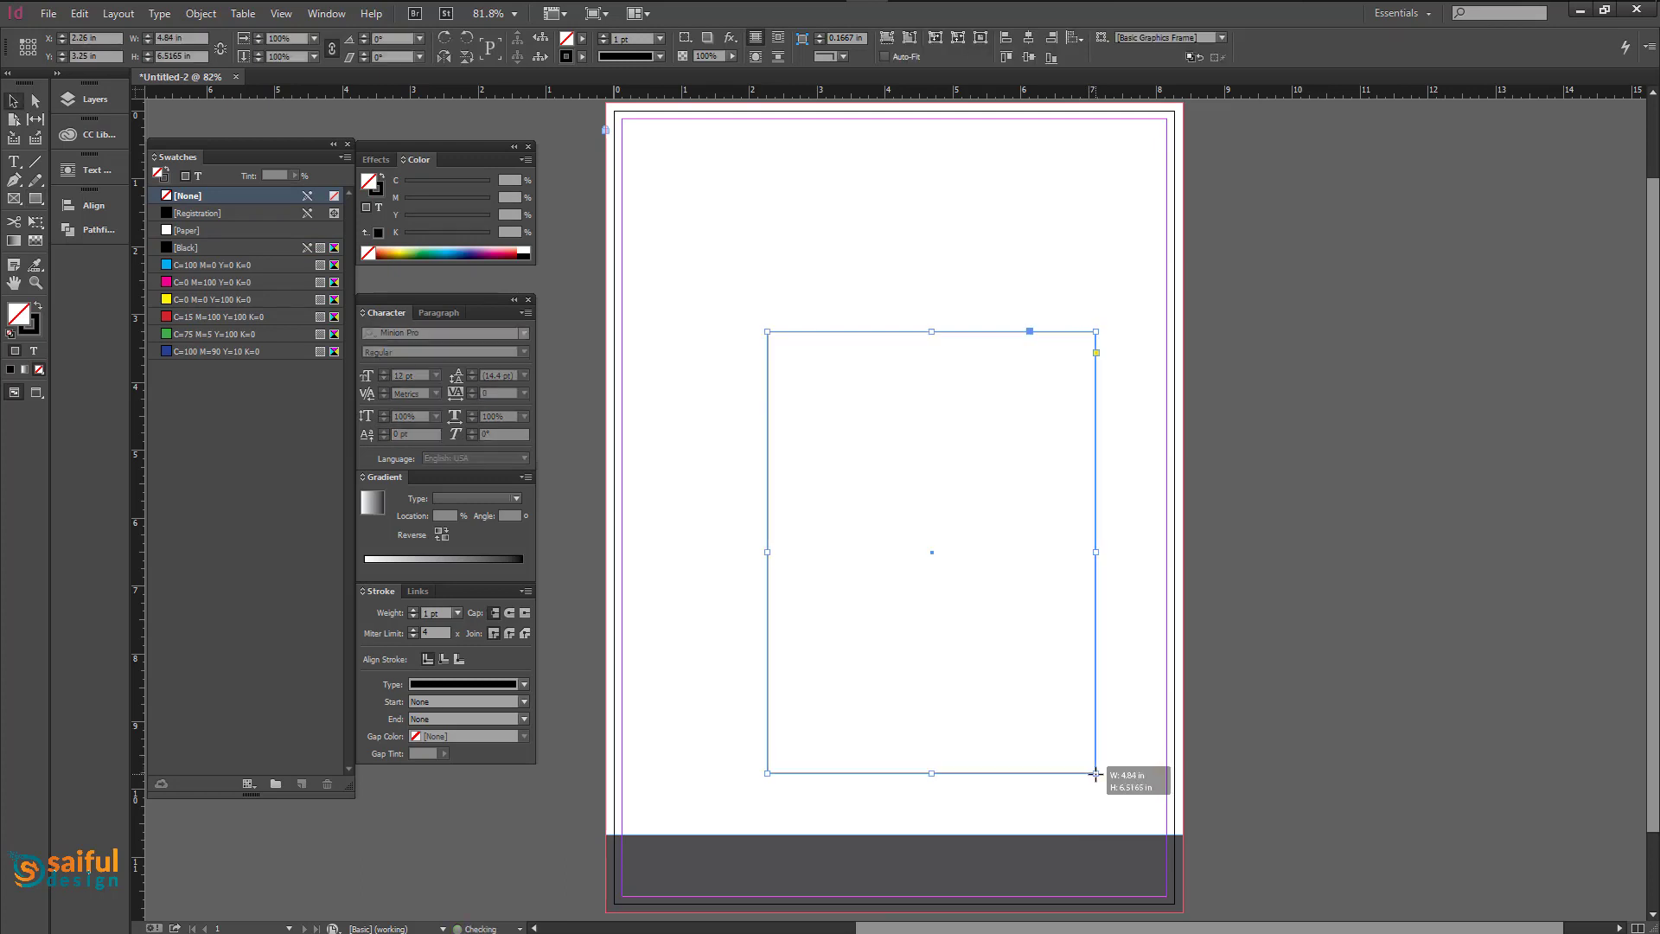
left_click_drag(835, 335, 800, 288)
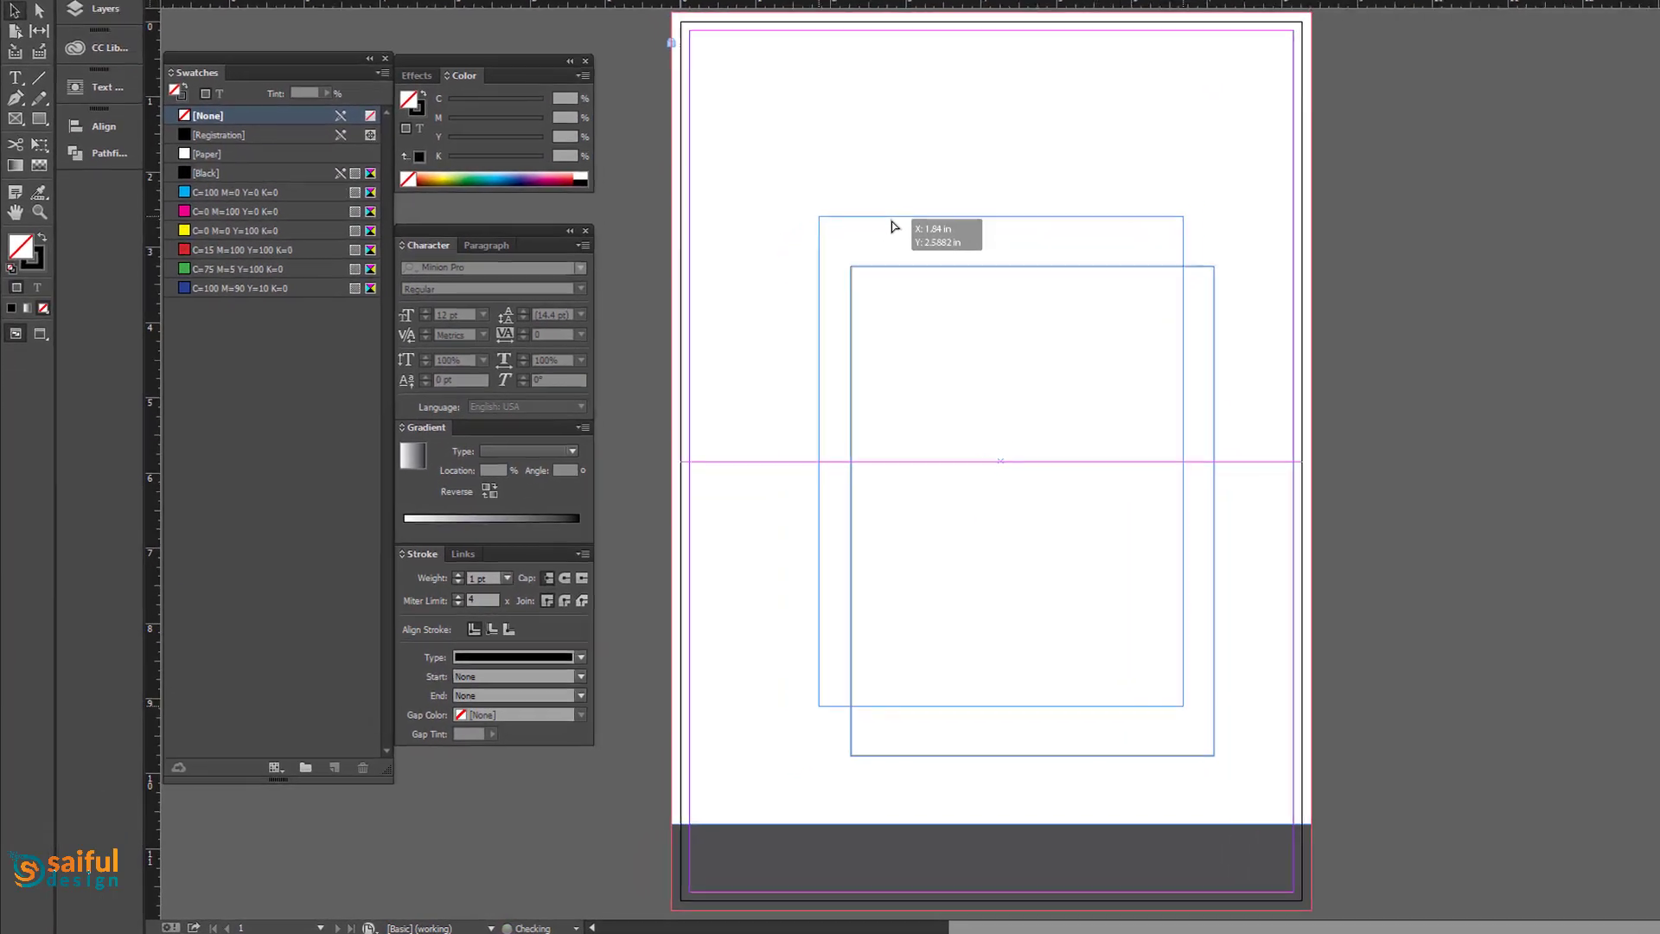
mouse_move(916, 193)
left_mouse_down()
mouse_move(915, 211)
mouse_move(916, 195)
left_mouse_up()
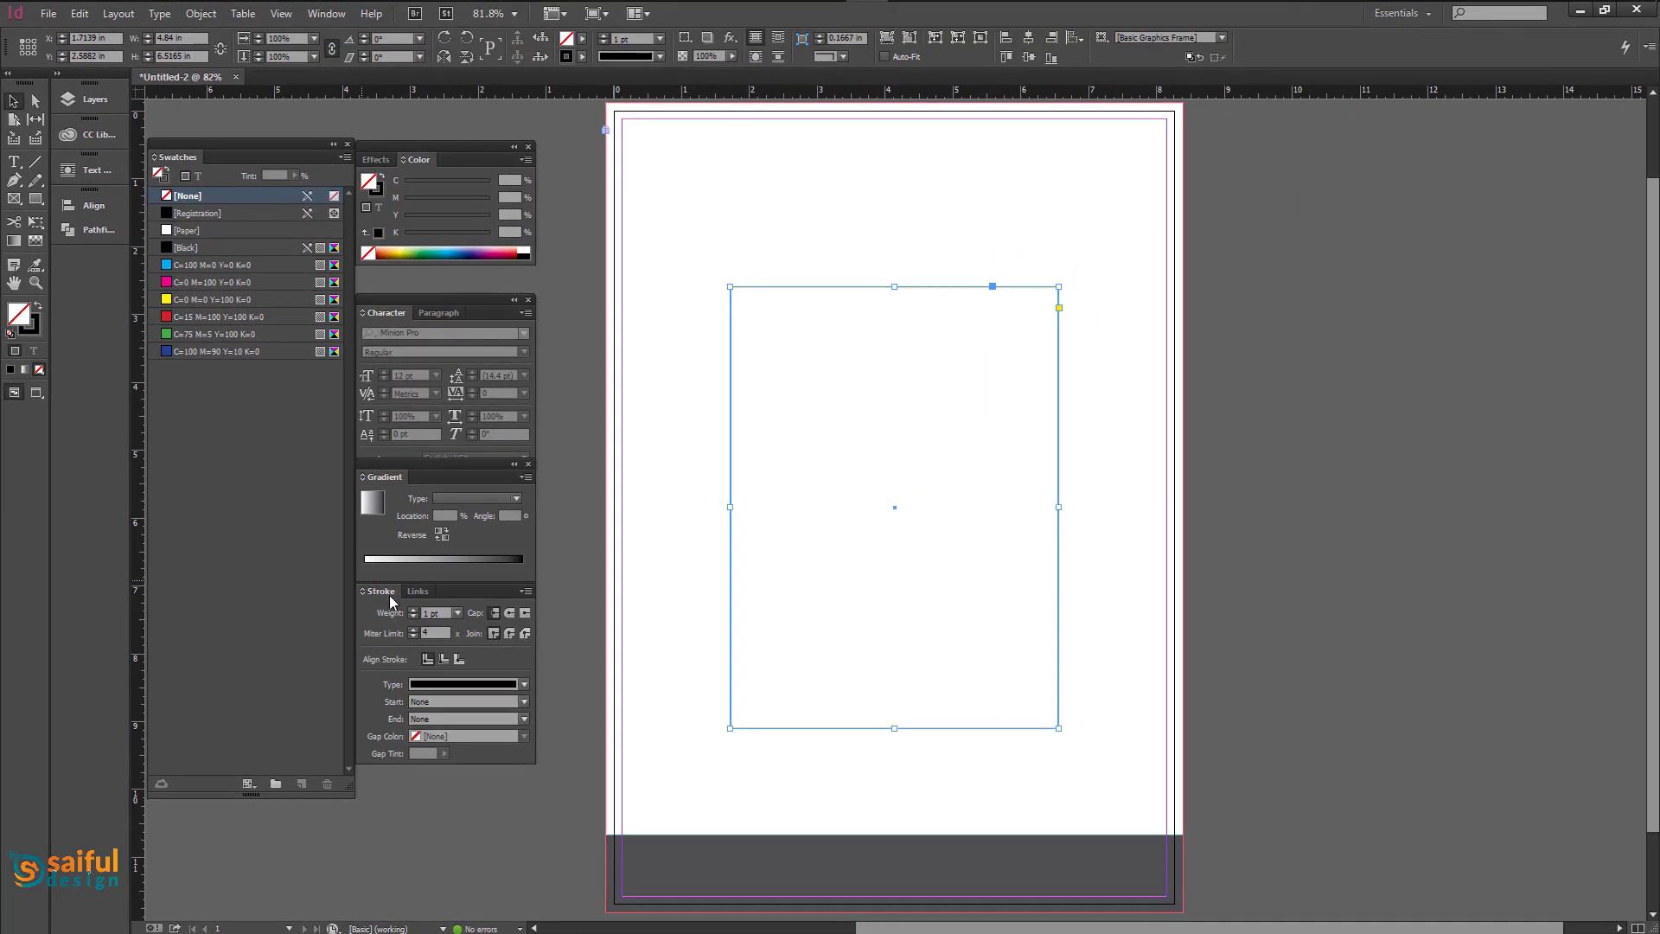
Set the centred rectangle's stroke weight to 15 pt.
left_click(329, 17)
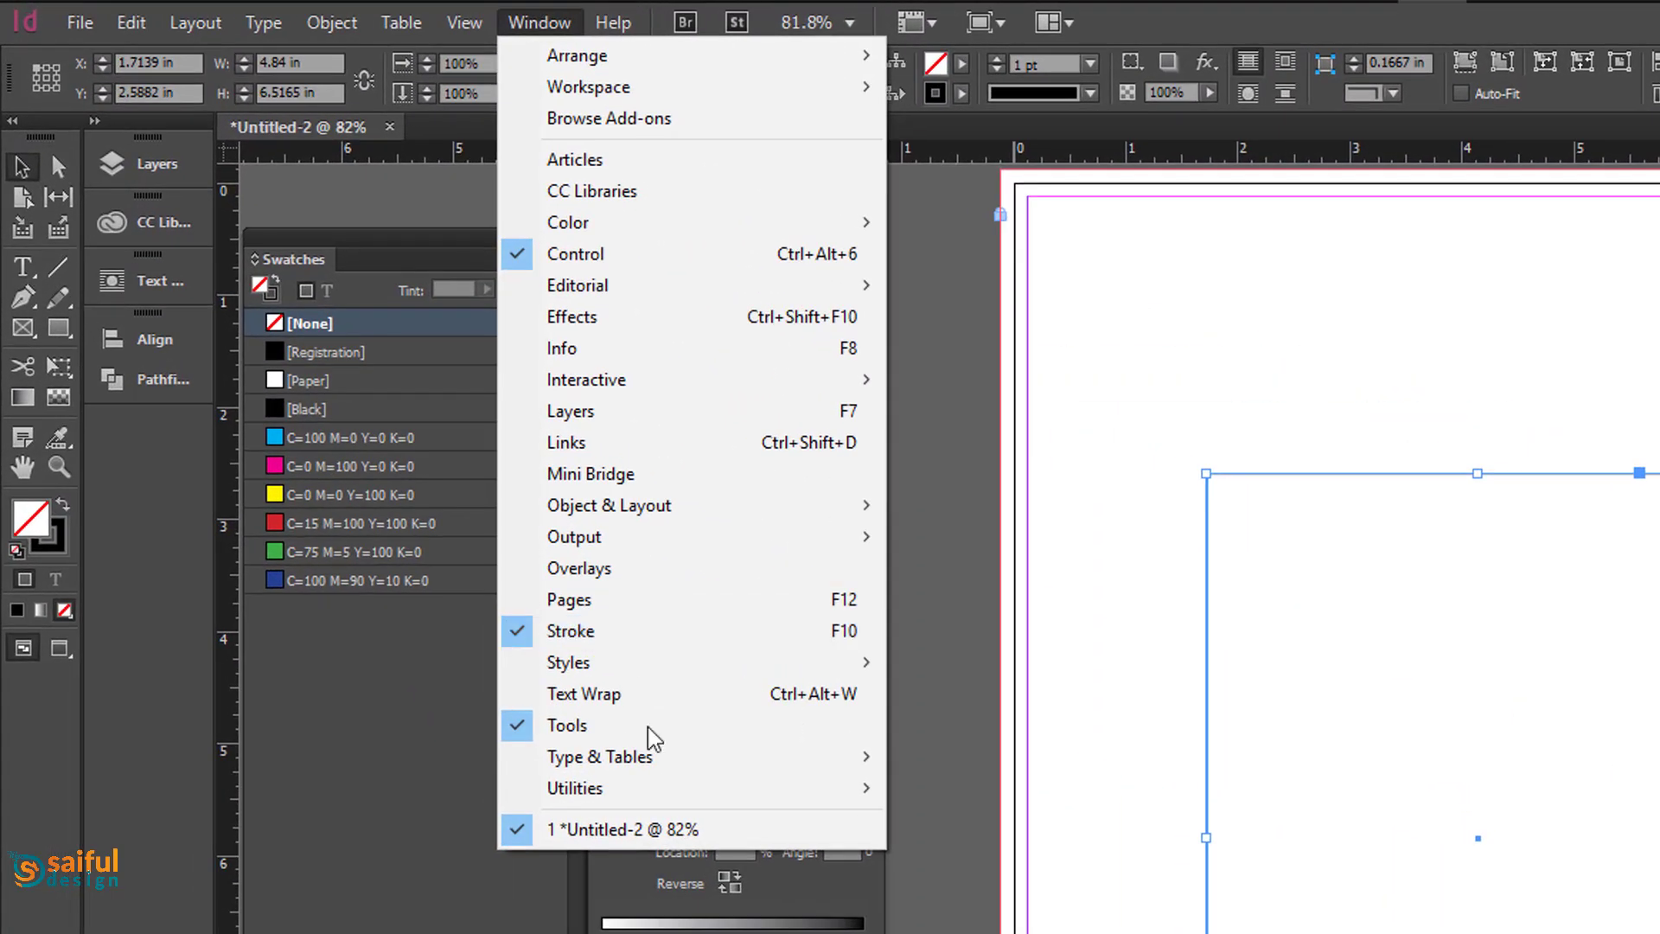
left_click(557, 825)
left_click(557, 825)
left_click(556, 824)
left_click(557, 824)
left_click(557, 825)
left_click(557, 825)
left_click(557, 825)
left_click(556, 825)
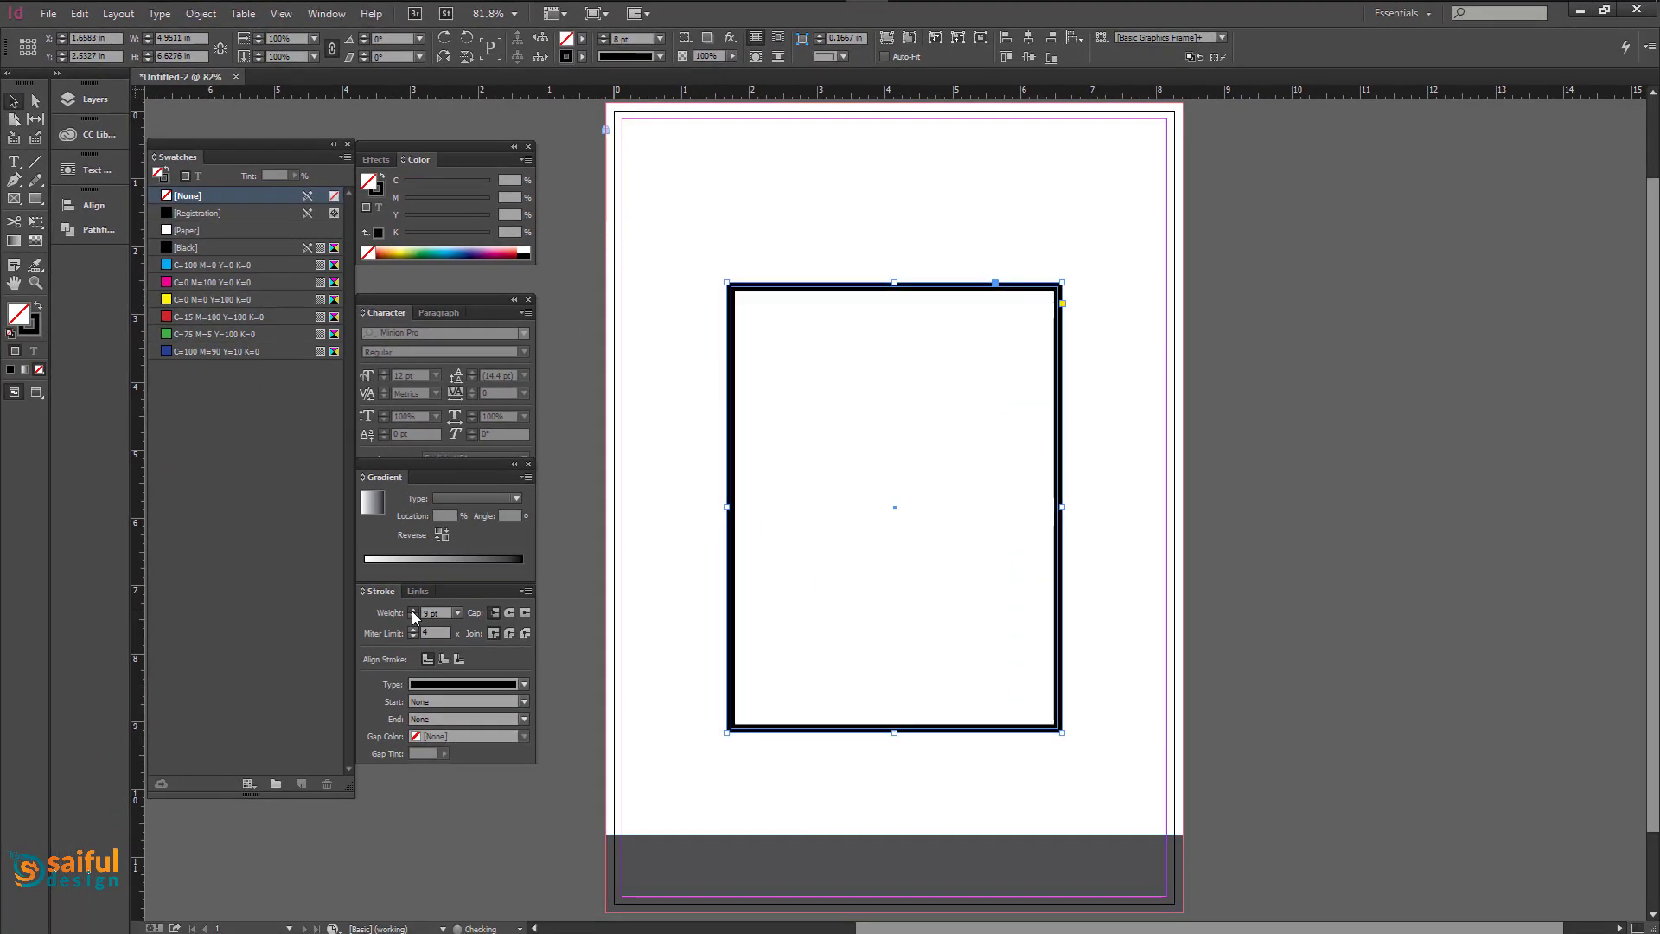
left_click(412, 609)
left_click(413, 608)
left_click(412, 609)
left_click(412, 609)
left_click(413, 608)
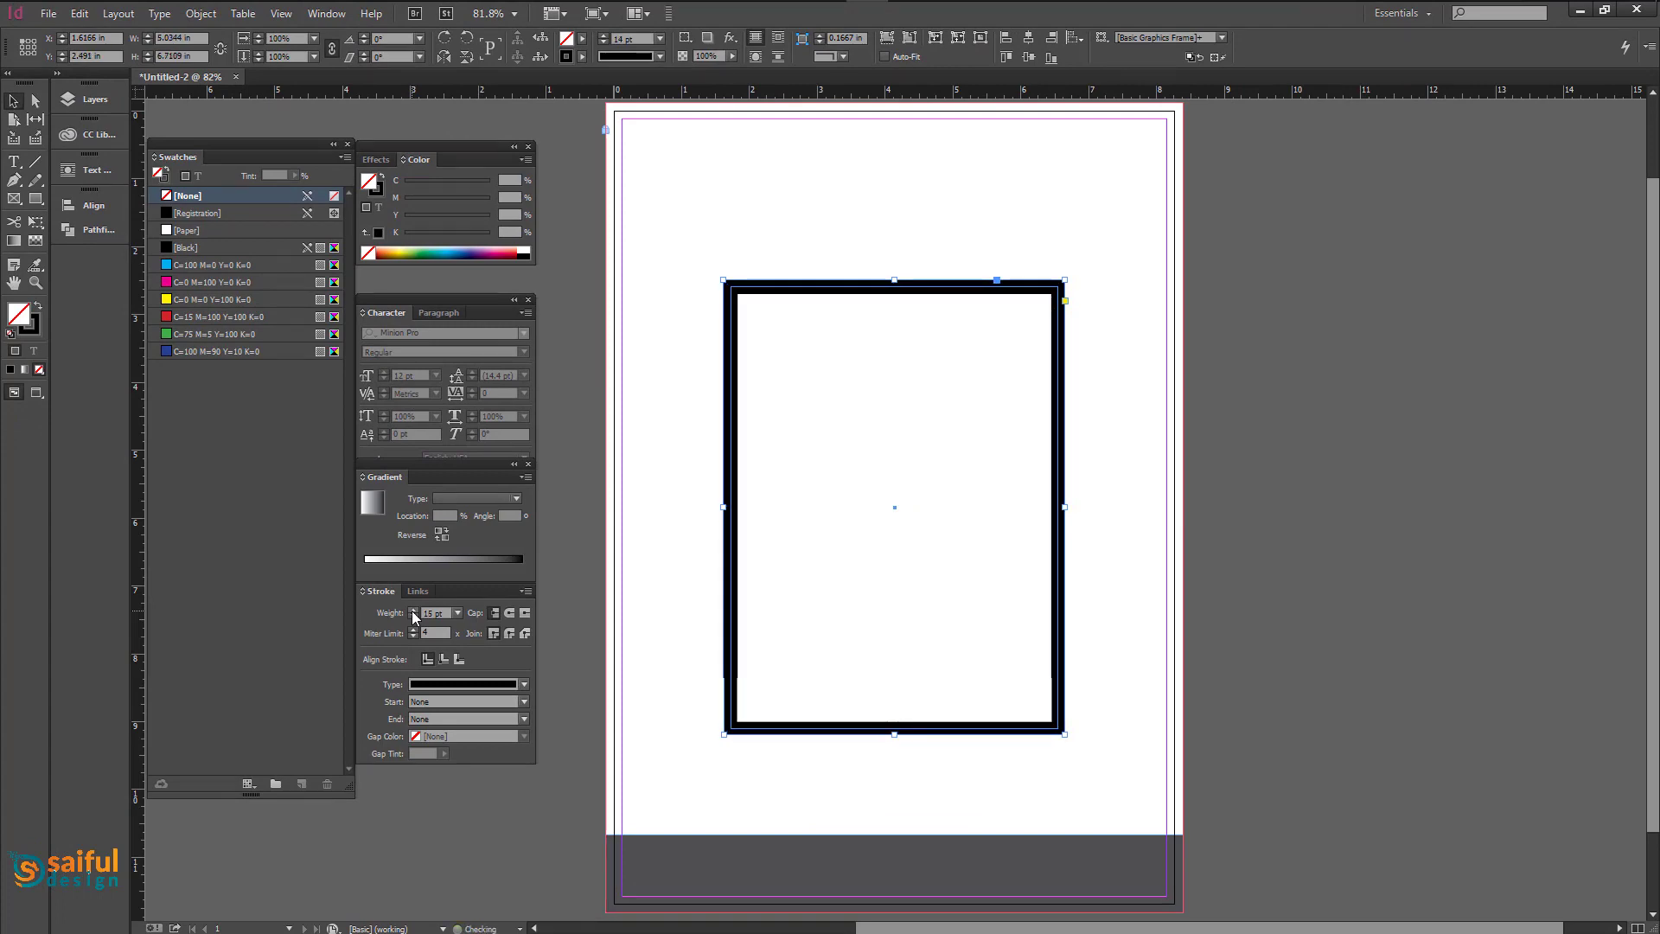
left_click(413, 609)
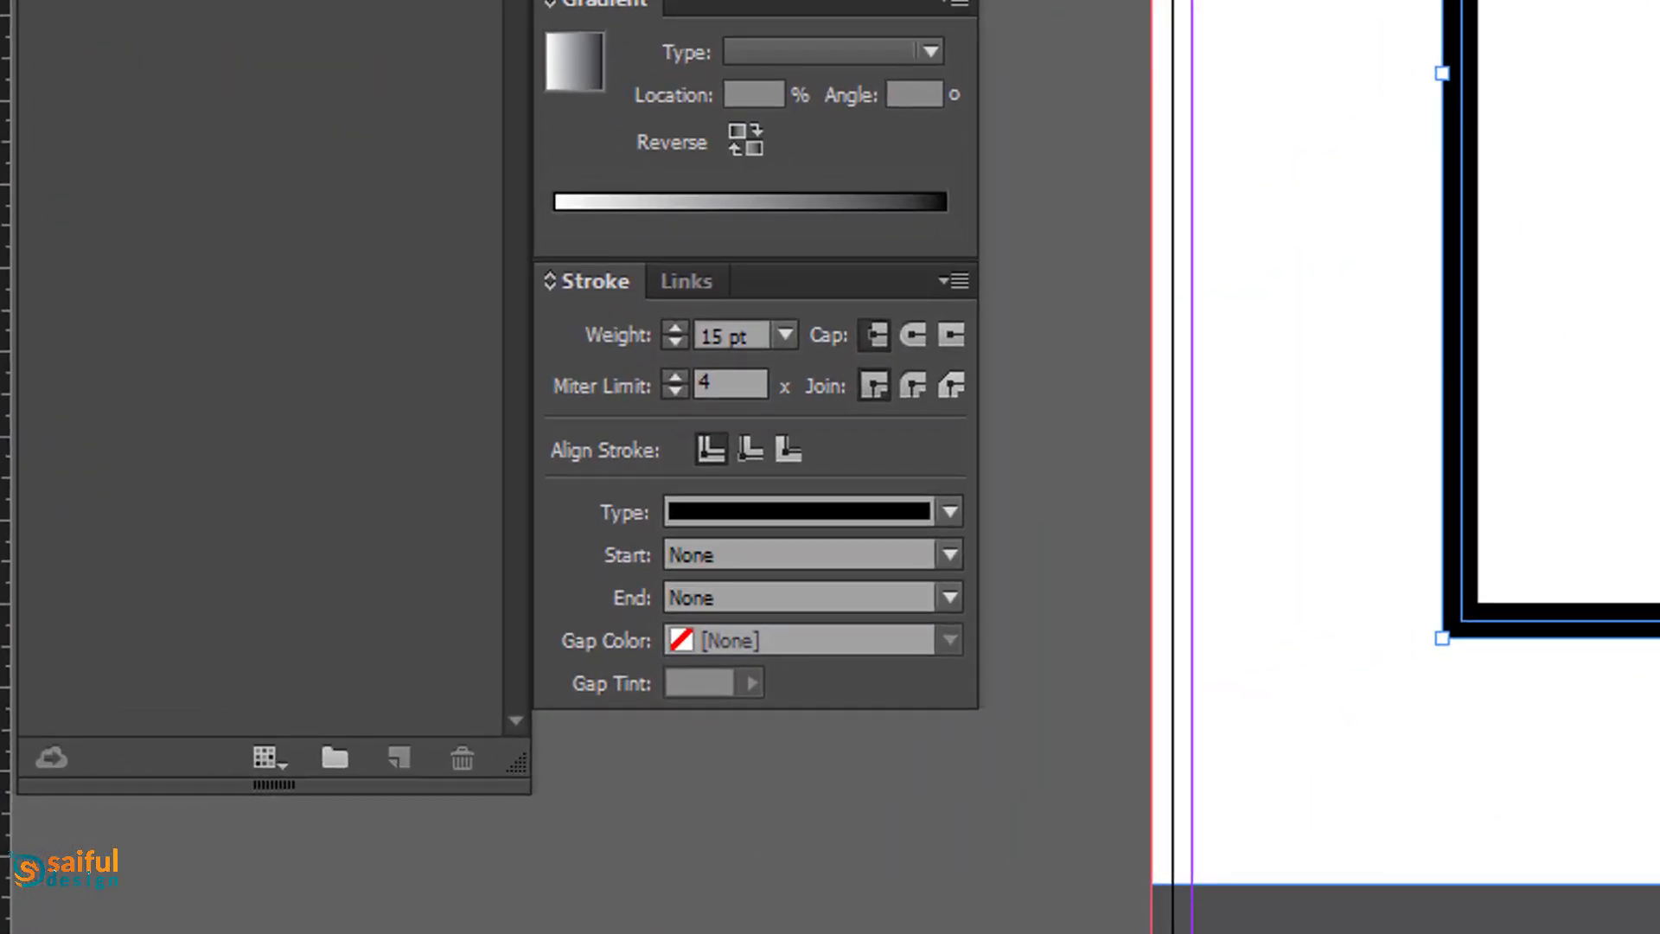
key("BackSpace")
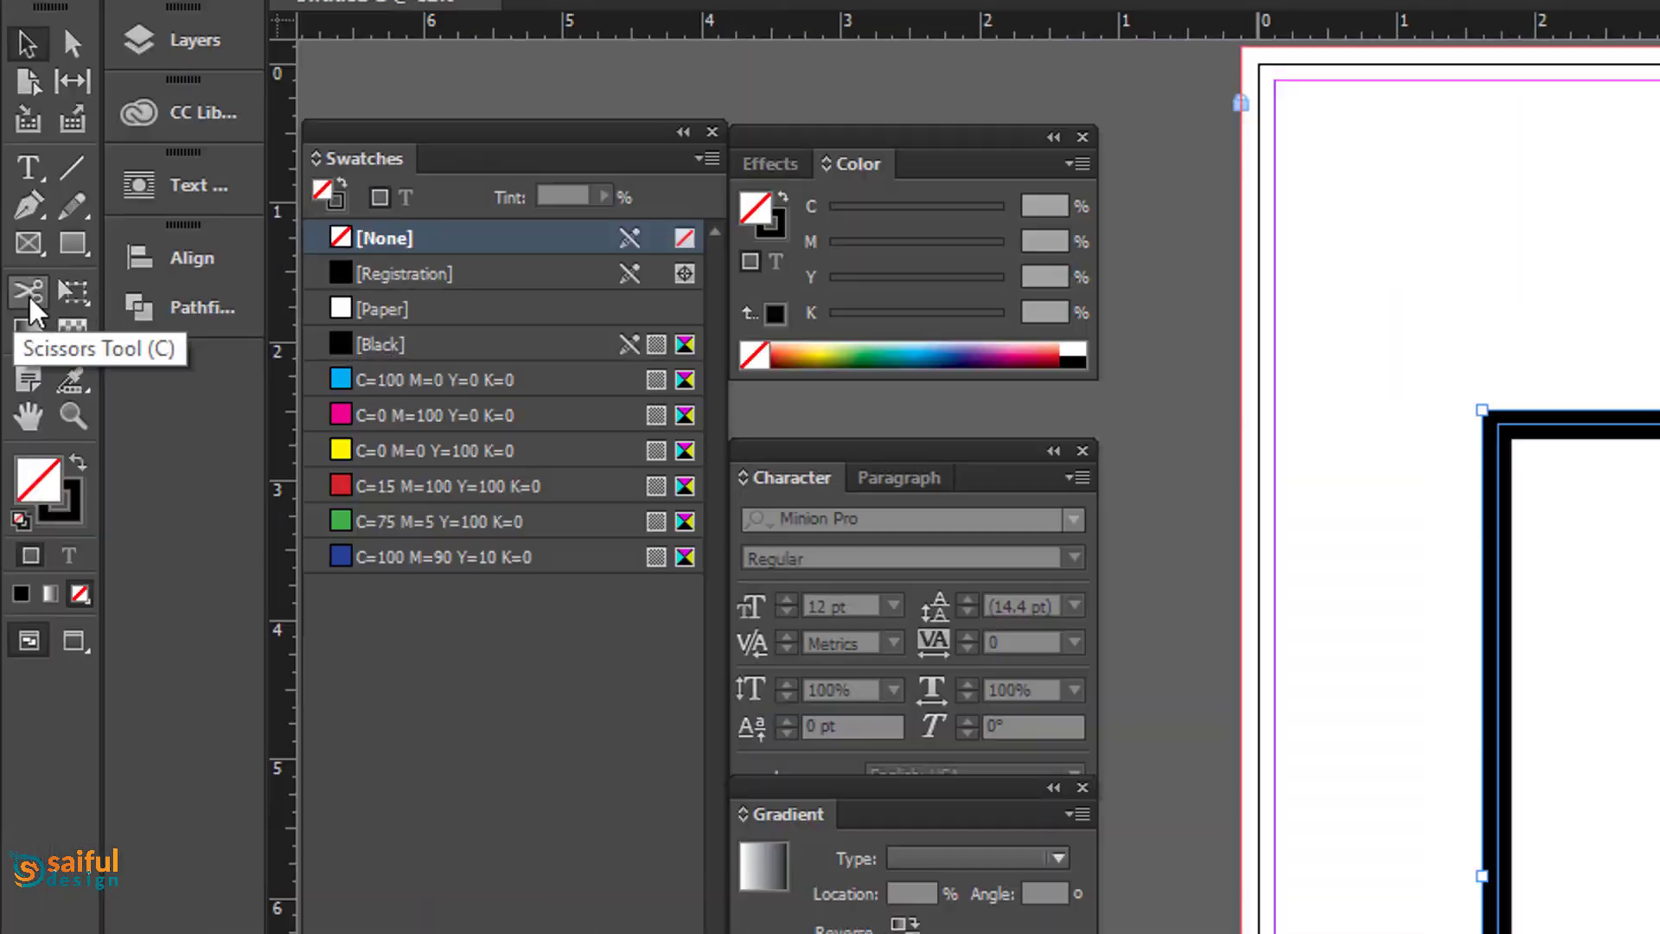
Cut the thick frame on its bottom and right edges with the Scissors tool and delete the lower-right corner piece.
left_click(29, 299)
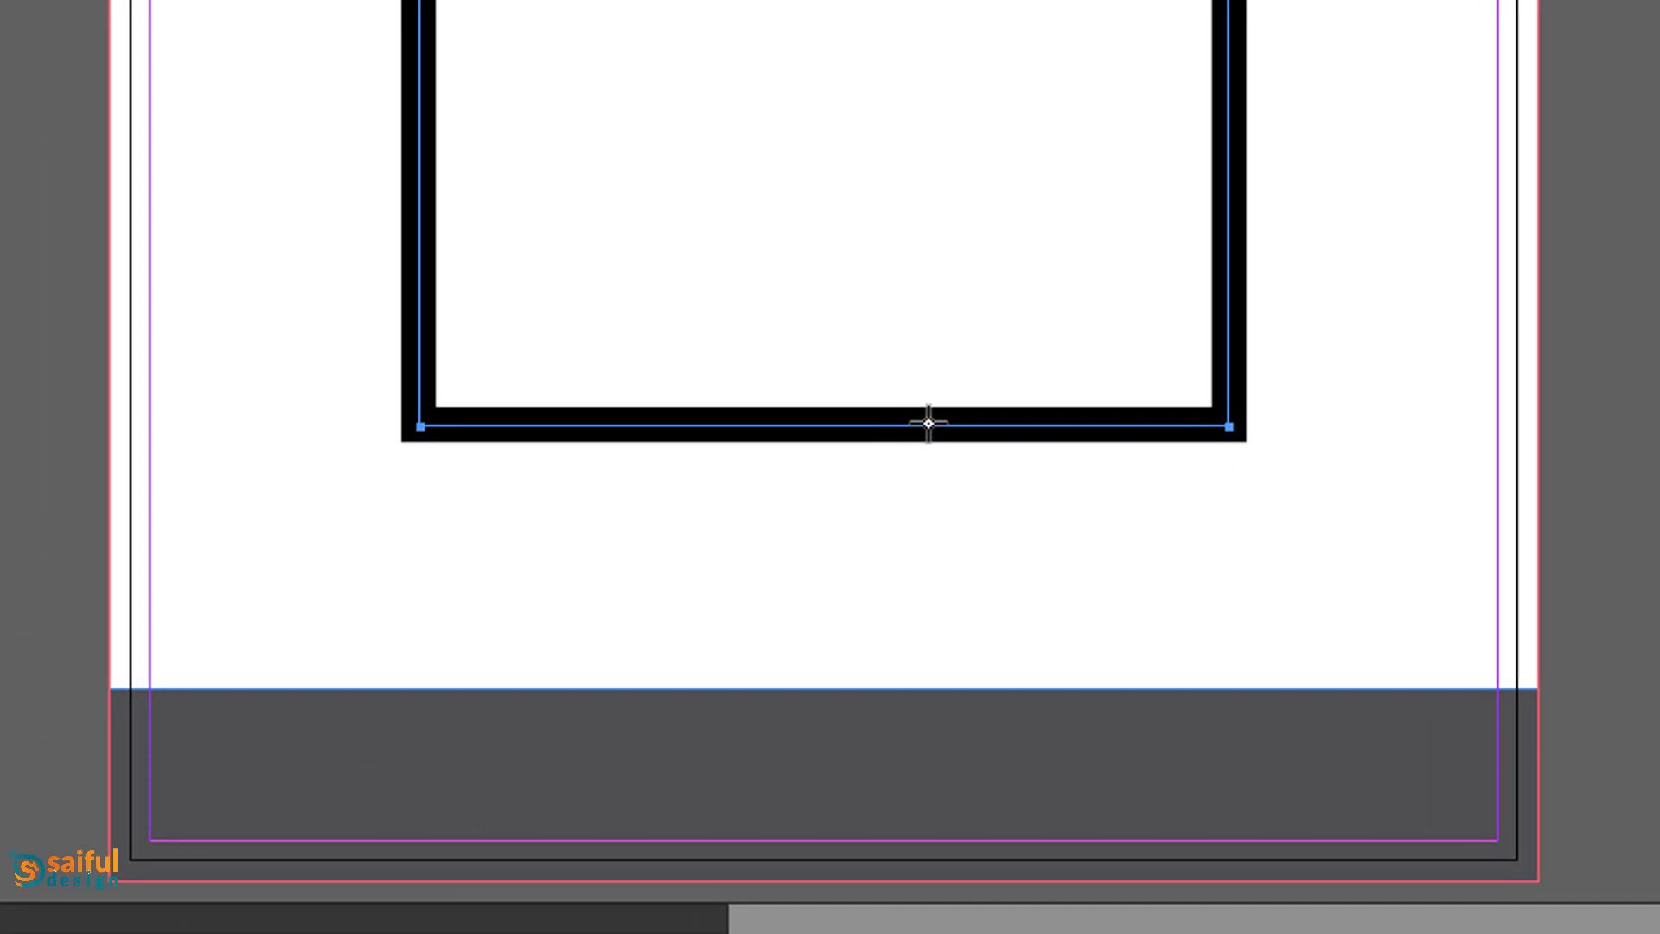
left_click(942, 426)
left_click(1230, 143)
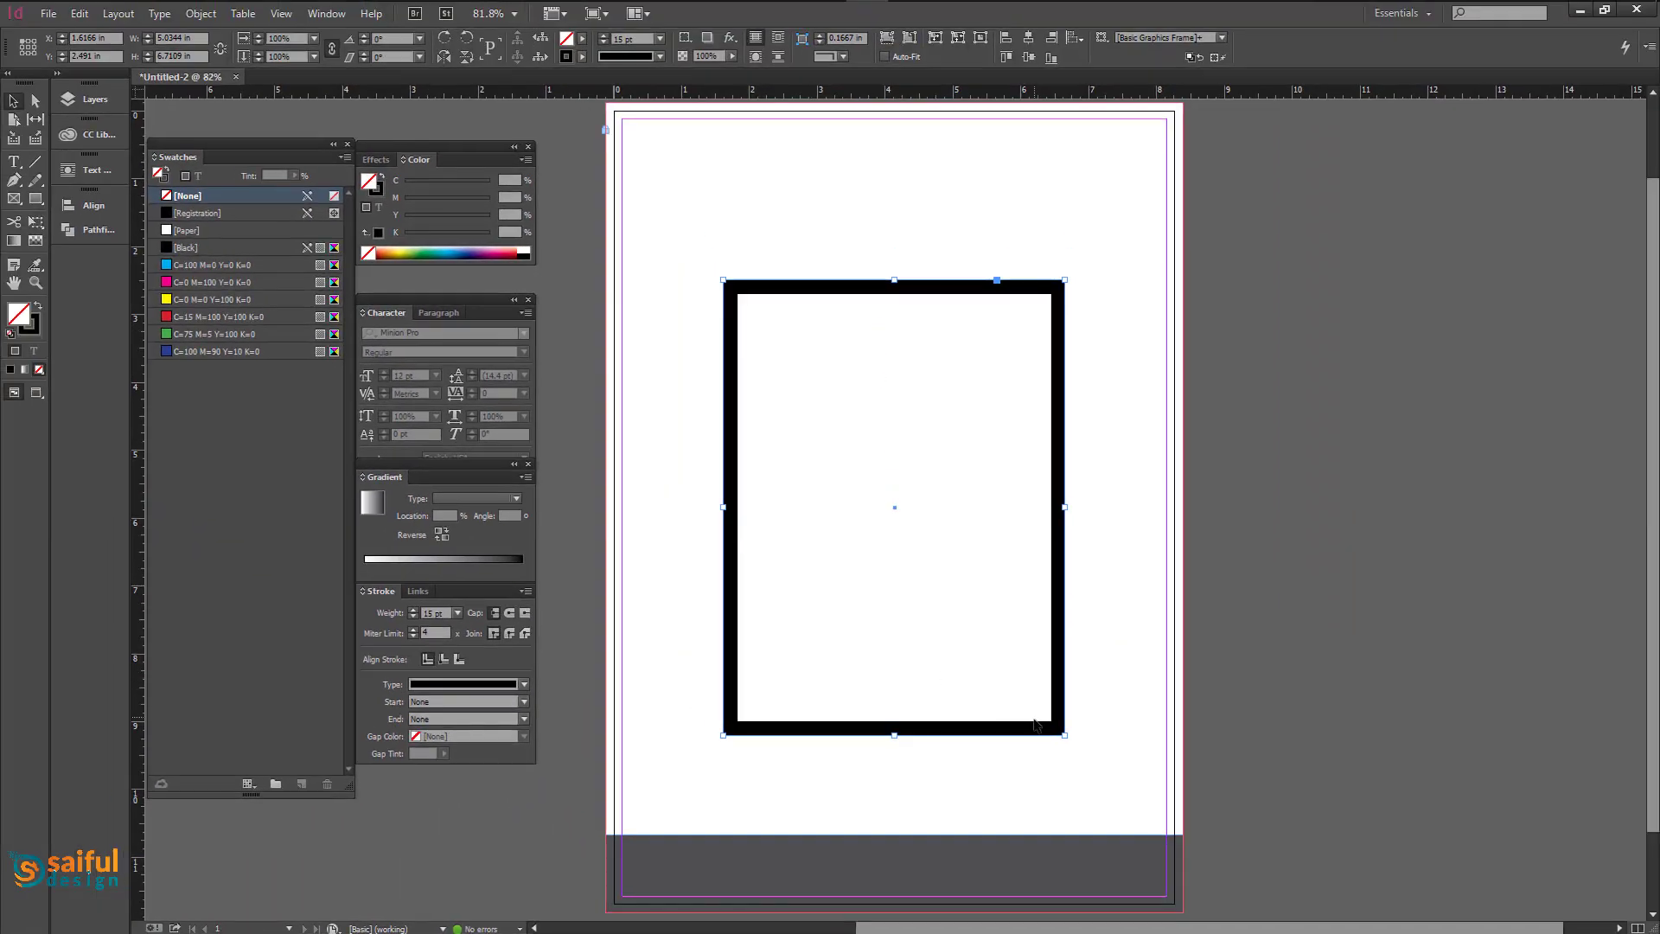
left_click(1038, 703)
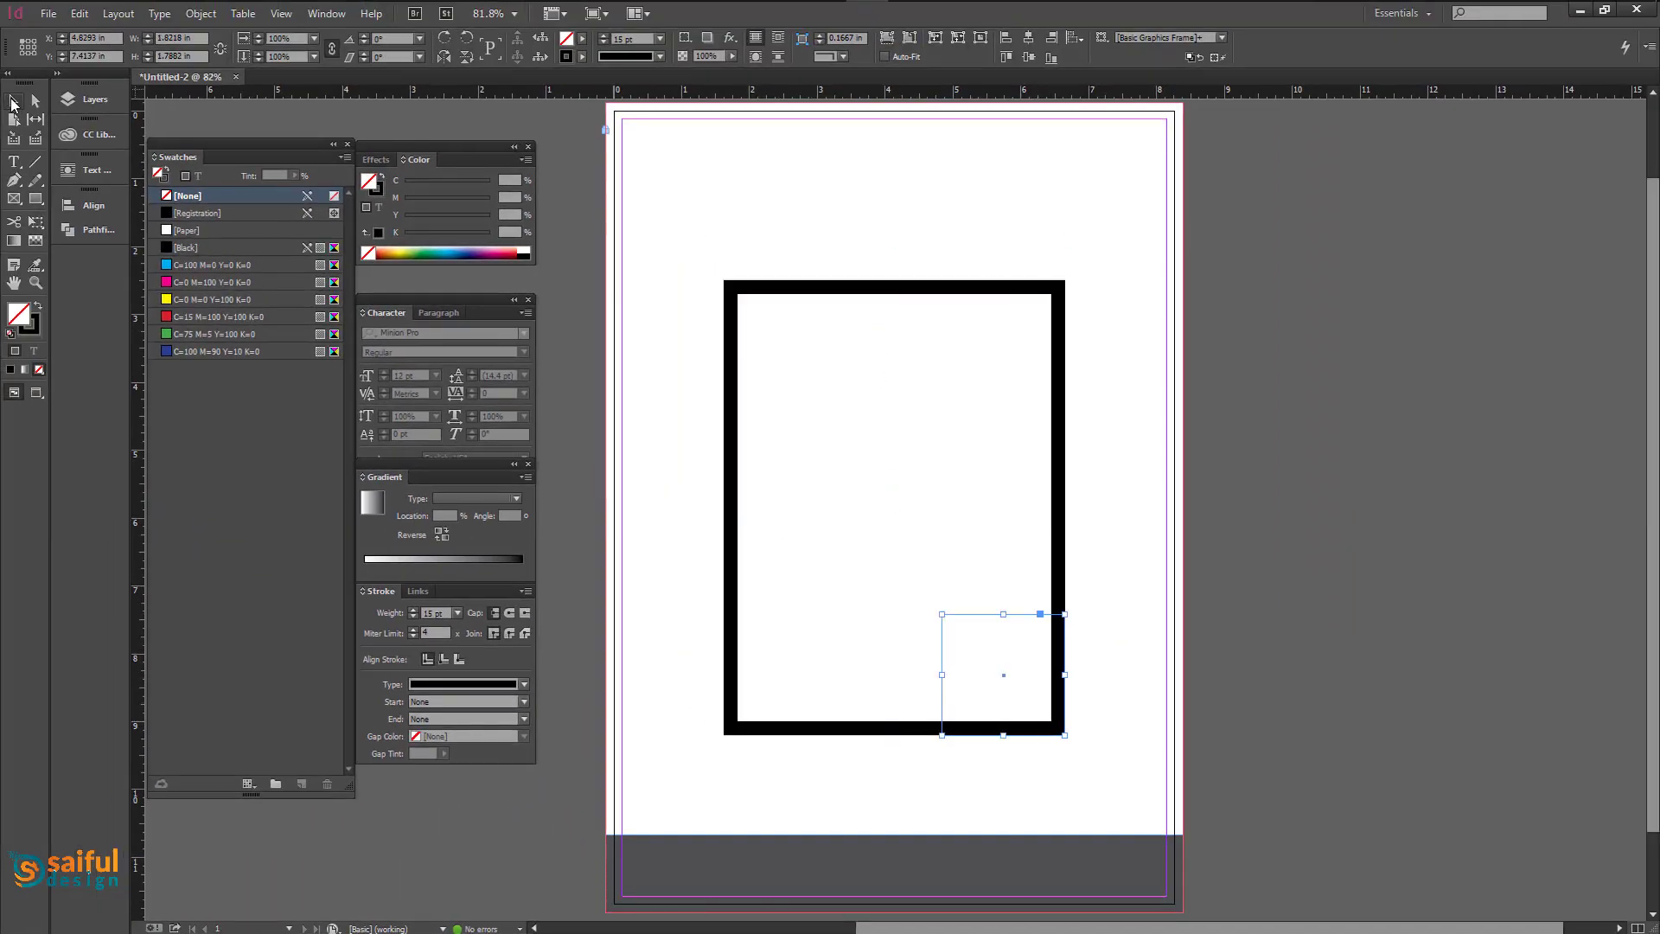
key("Delete")
Draw a rectangle about 4.83 in wide and 6.54 in tall over the open frame, with its left edge inside the frame's left stroke.
left_click_drag(828, 530, 835, 519)
left_click(35, 198)
mouse_move(729, 275)
left_mouse_down()
mouse_move(1176, 769)
mouse_move(1072, 750)
mouse_move(1065, 720)
left_mouse_up()
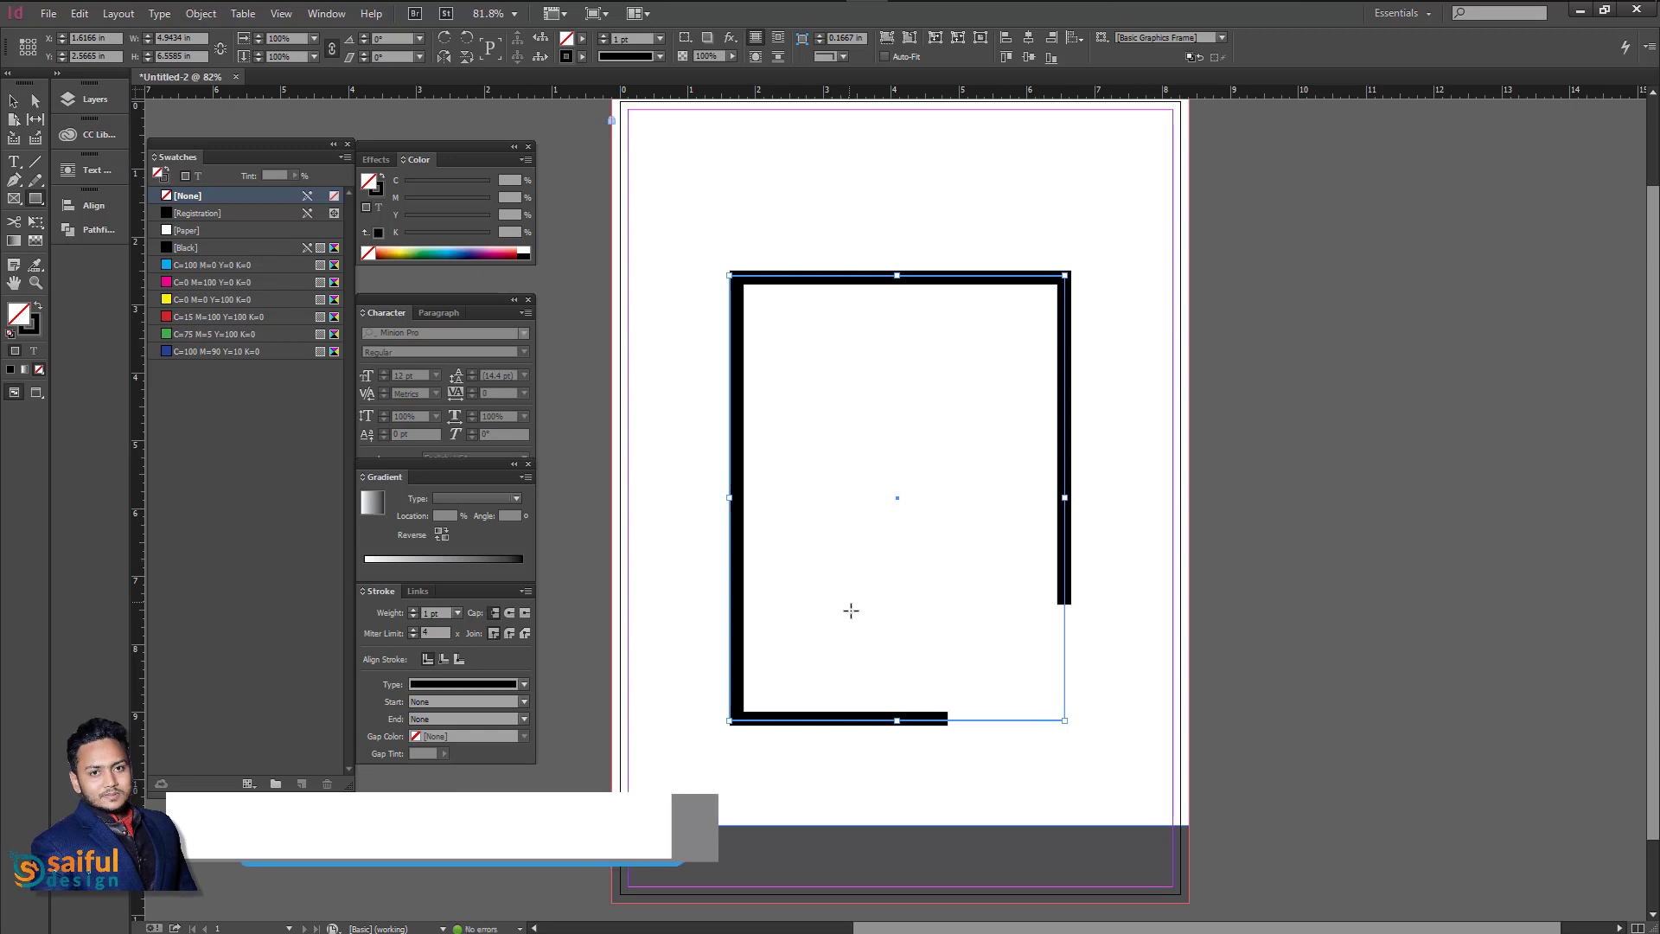
key("v")
left_click_drag(729, 498, 736, 498)
Give the new rectangle a purple CMYK fill of about C=52, M=82, Y=0, K=0 and no stroke.
left_click(37, 307)
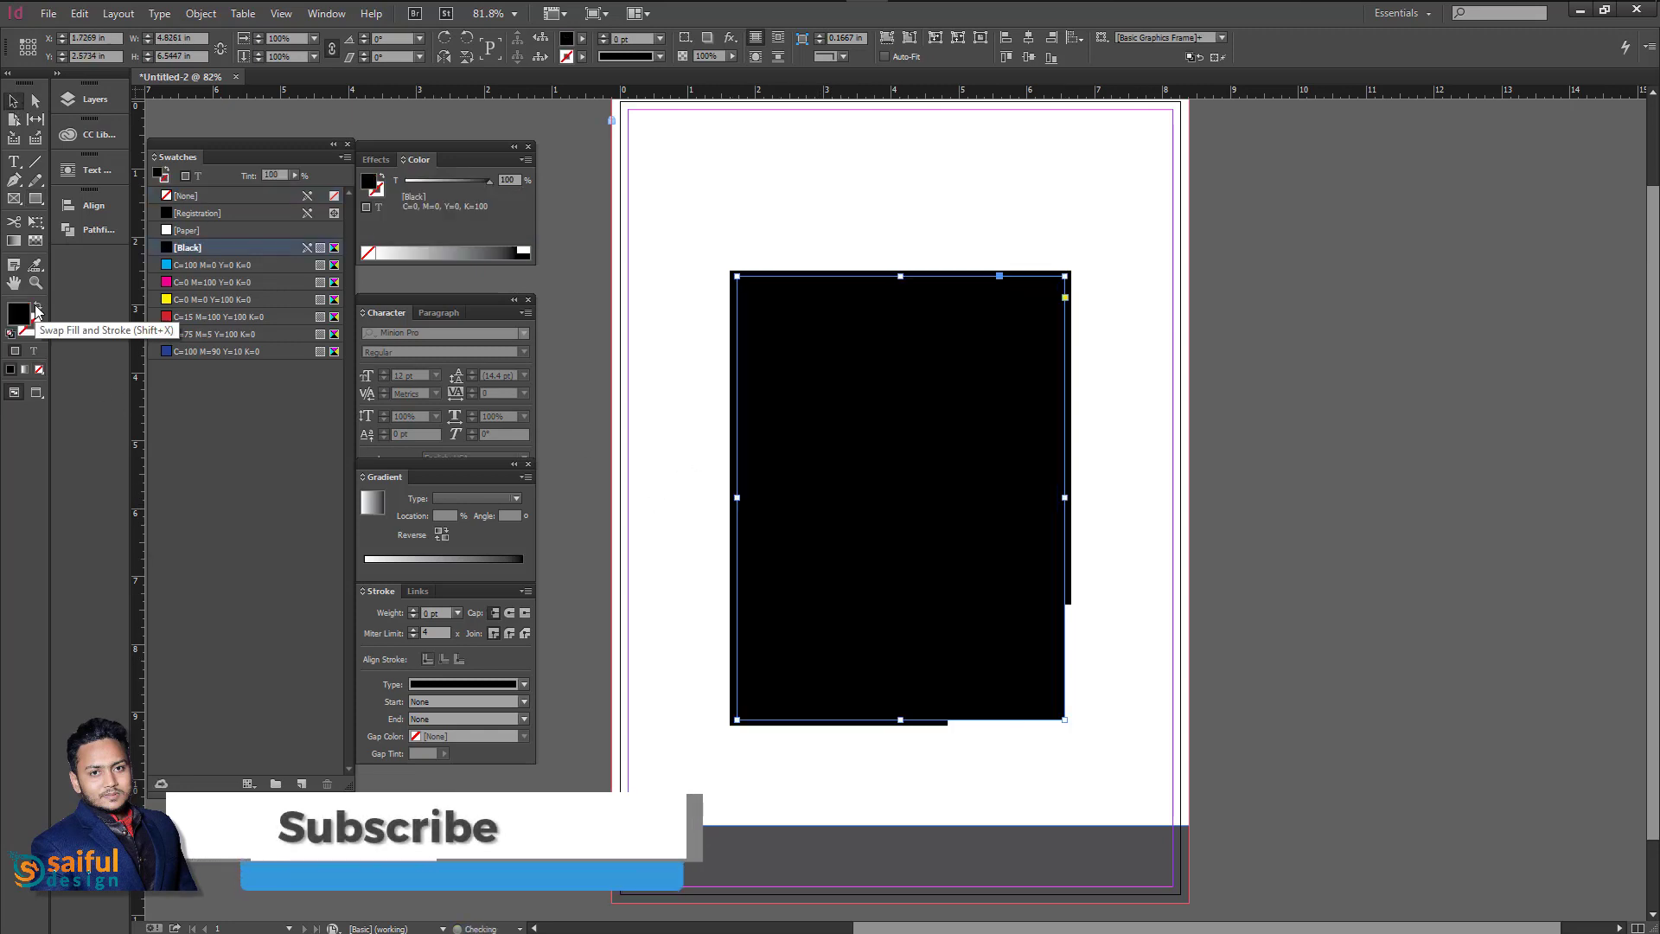
left_click(219, 286)
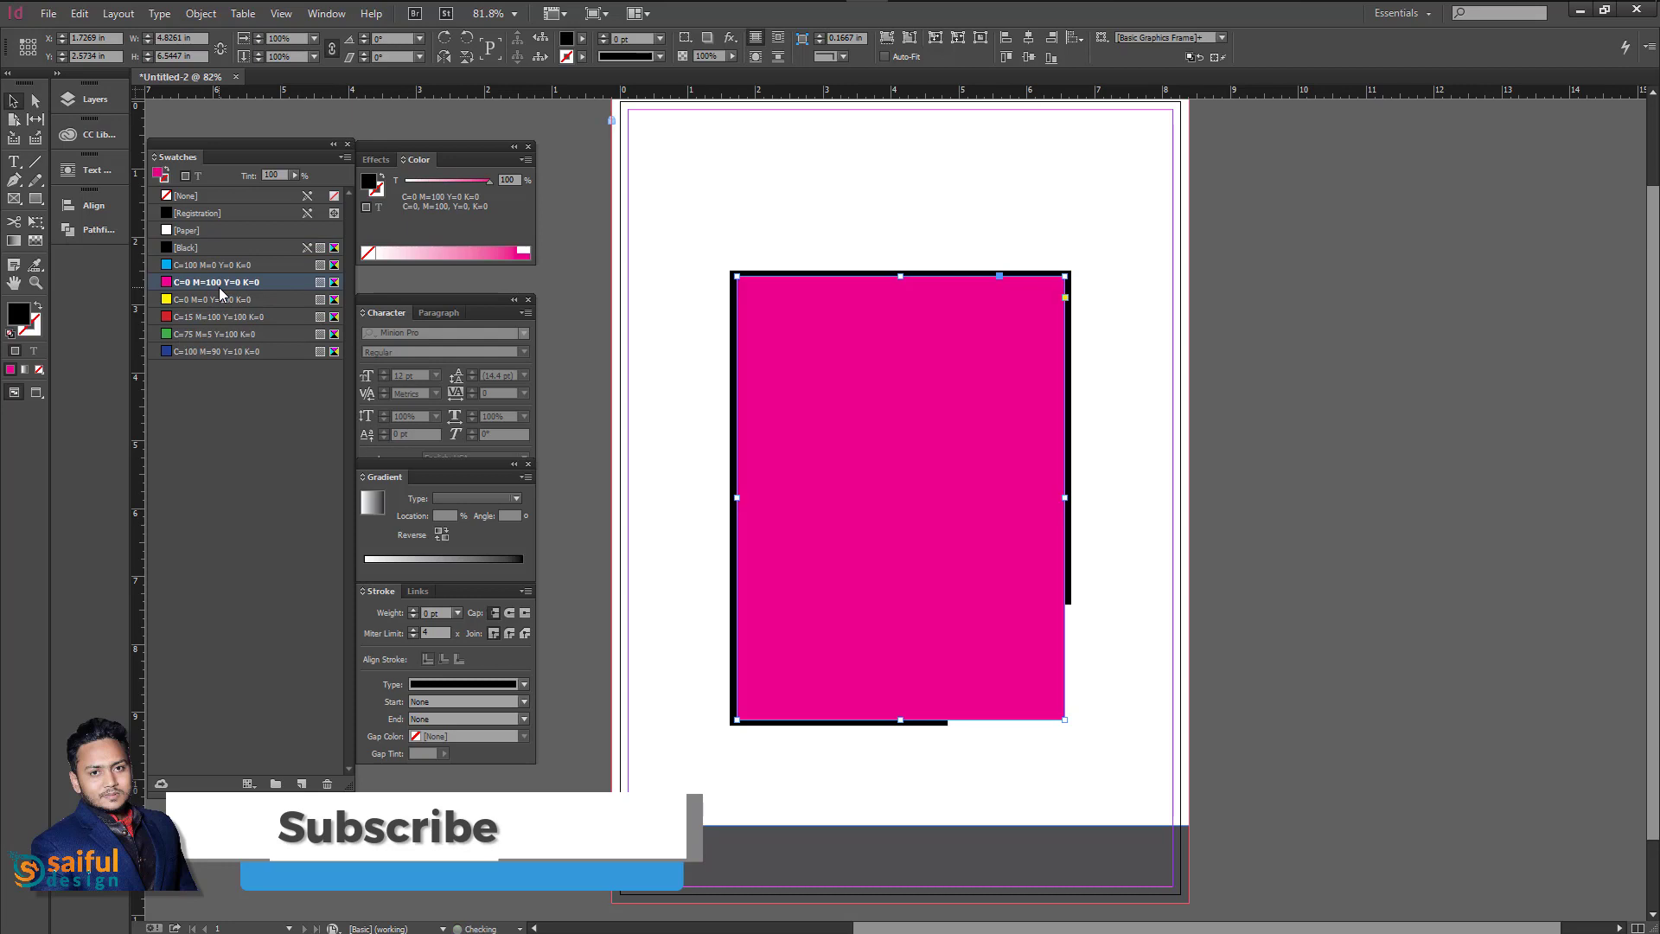
left_click(525, 159)
left_click(606, 205)
left_click(454, 249)
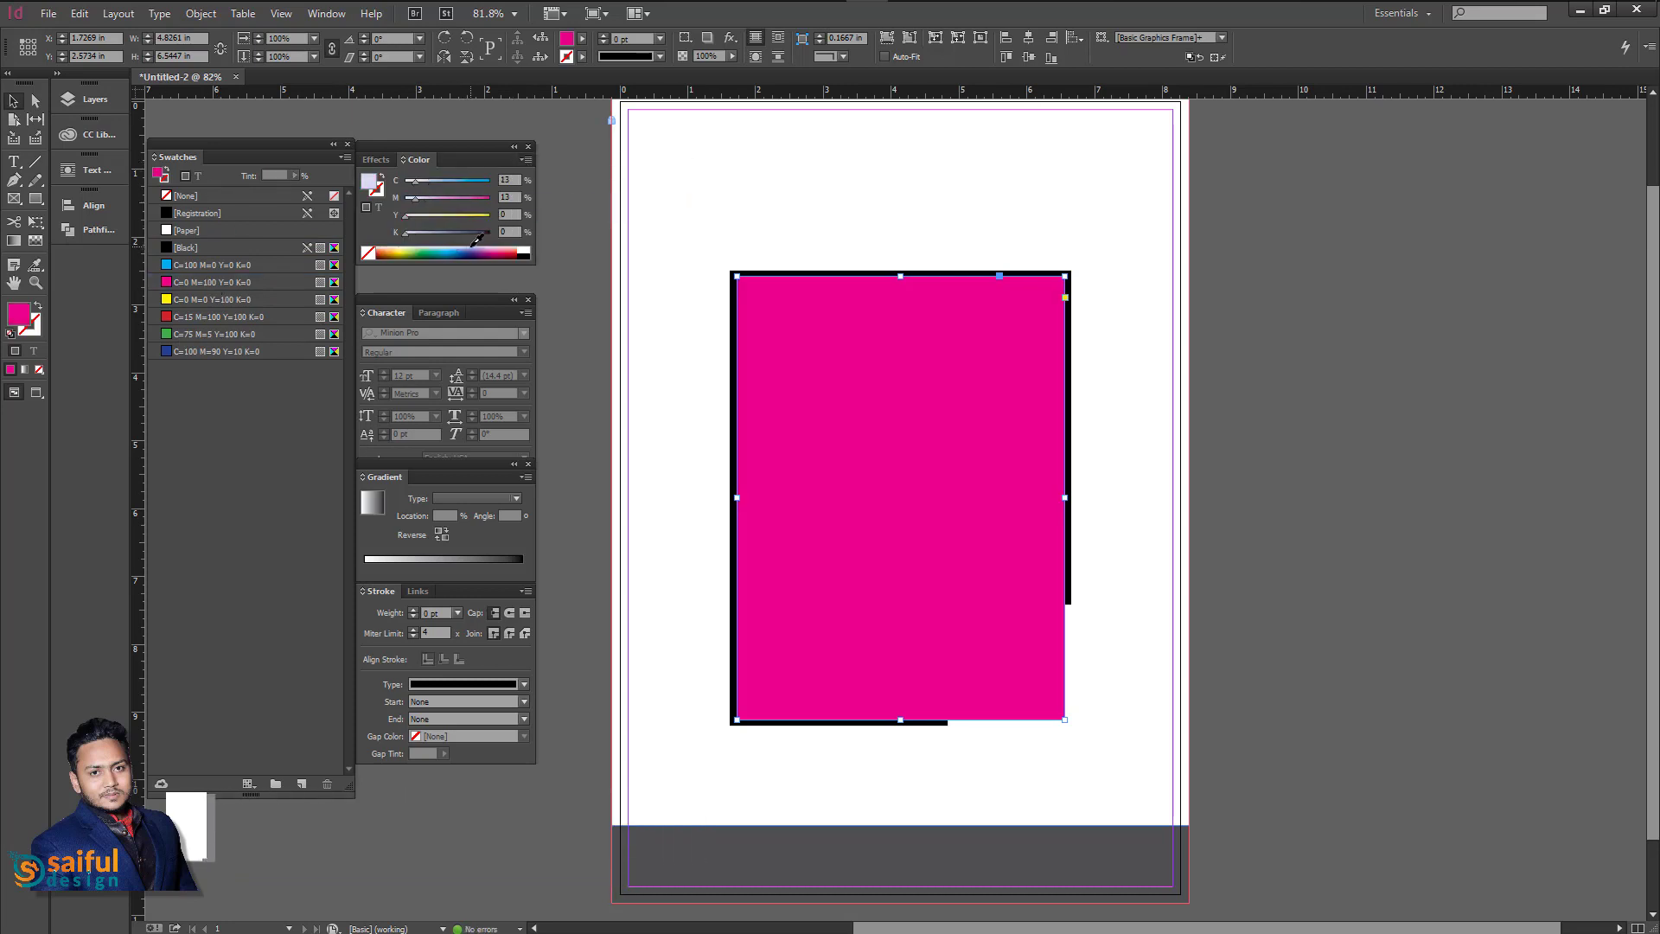
left_click_drag(437, 198, 475, 201)
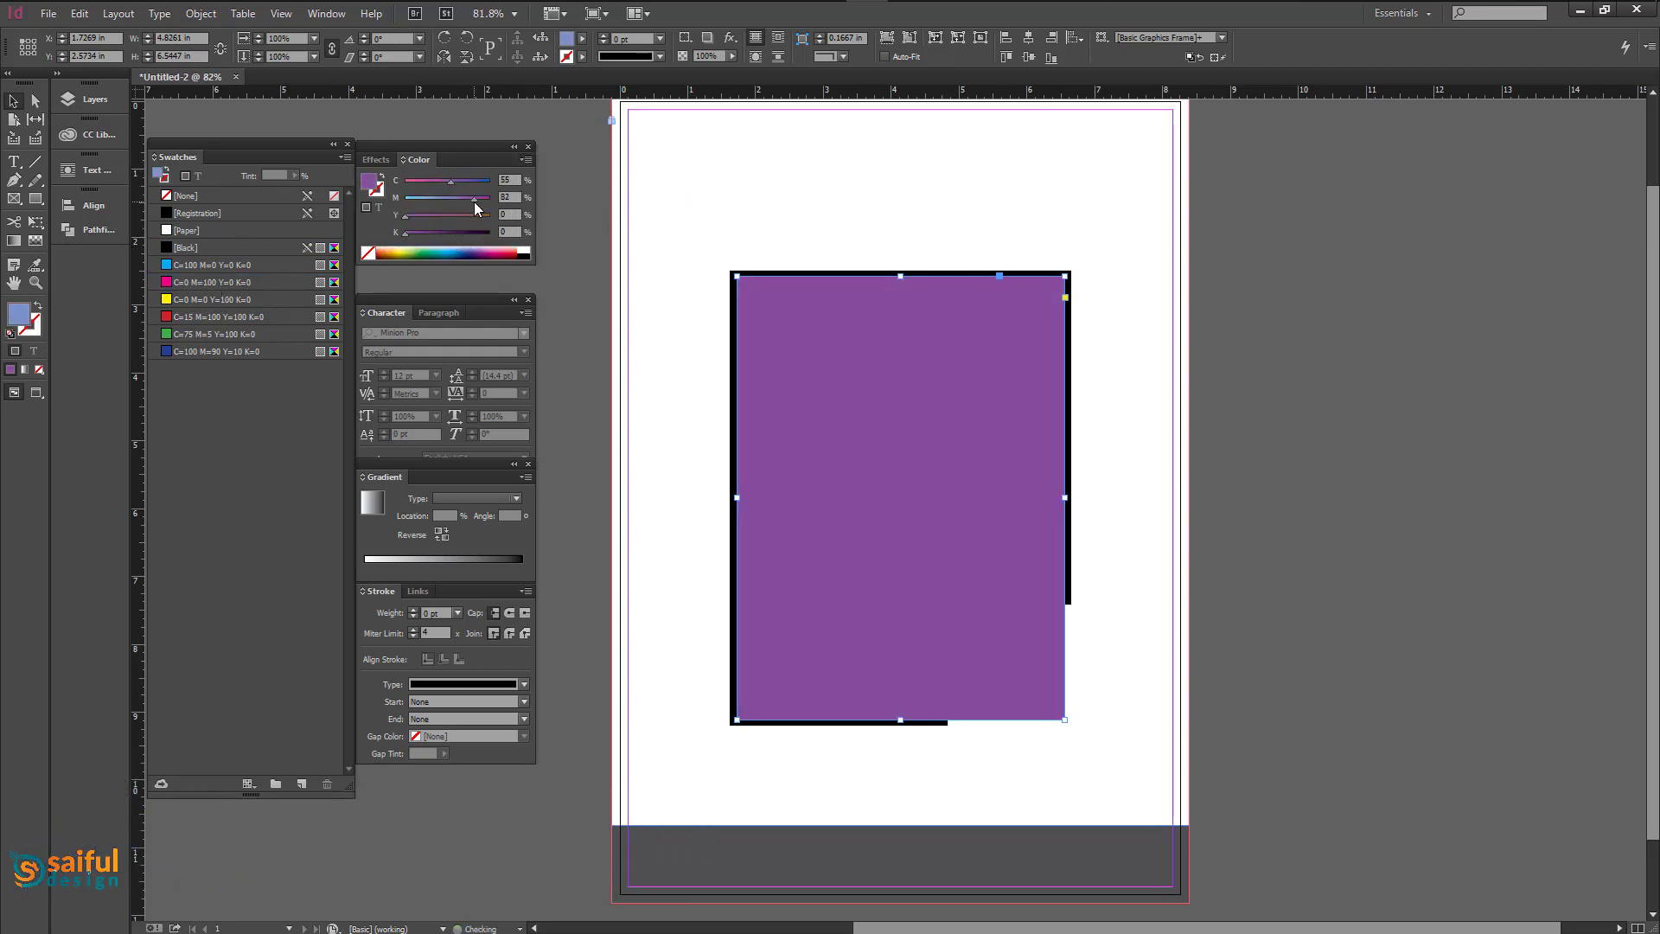
Send the purple rectangle to the back of the stacking order.
right_click(807, 380)
key("Escape")
scroll(804, 382, "down", 2)
right_click(805, 378)
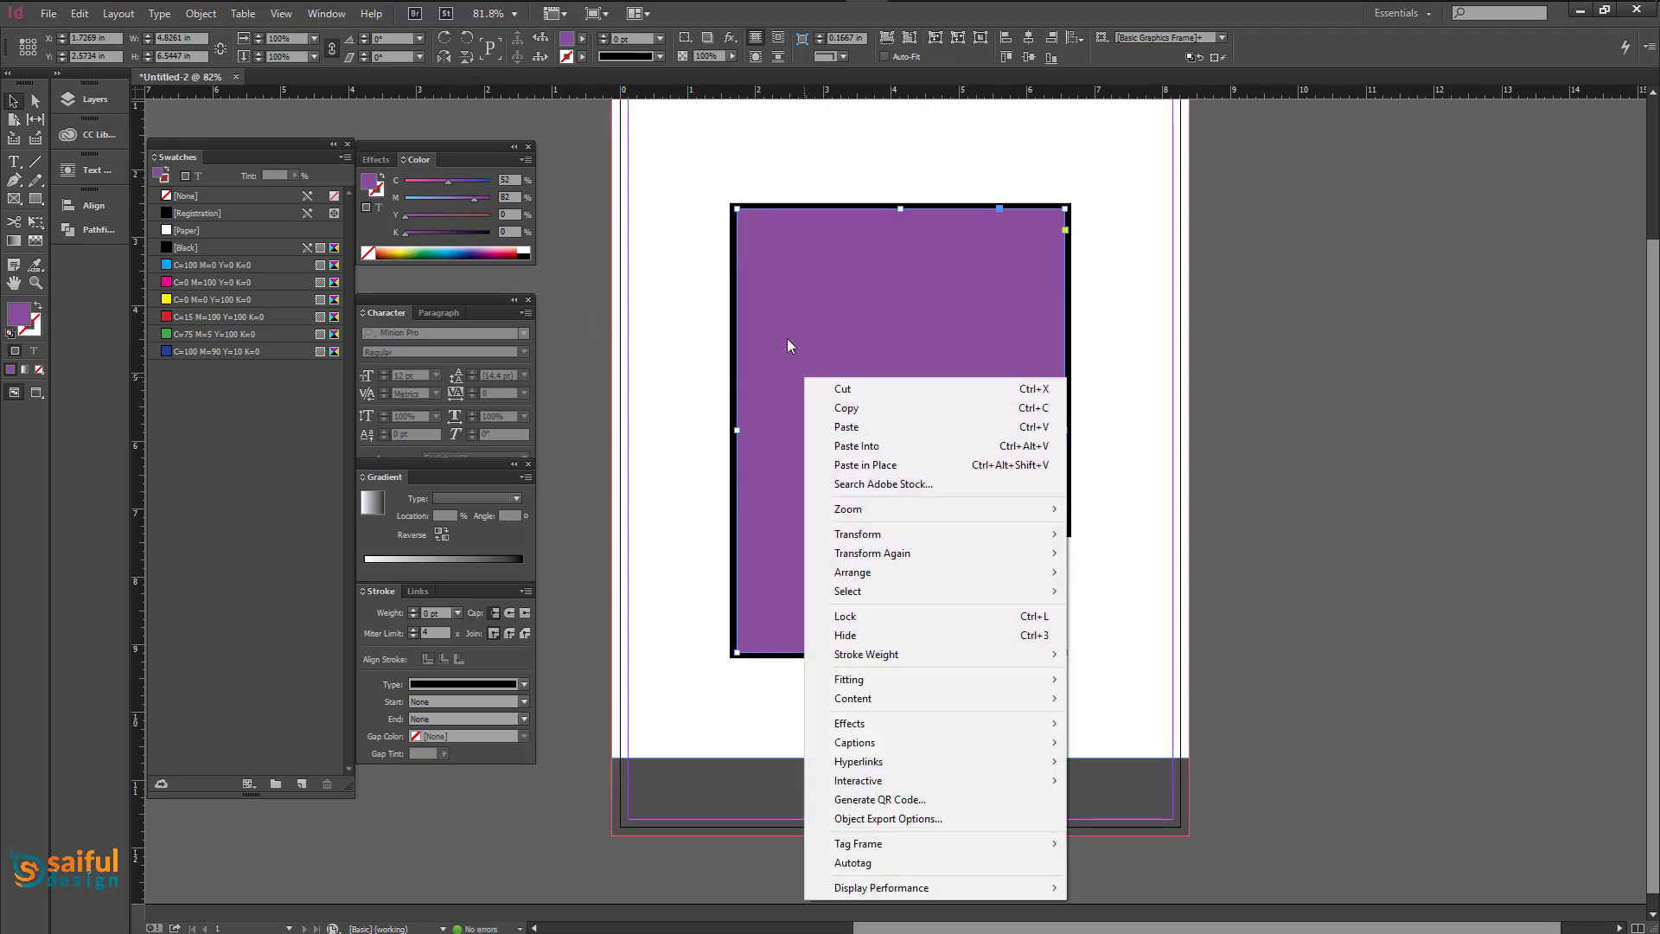
mouse_move(851, 567)
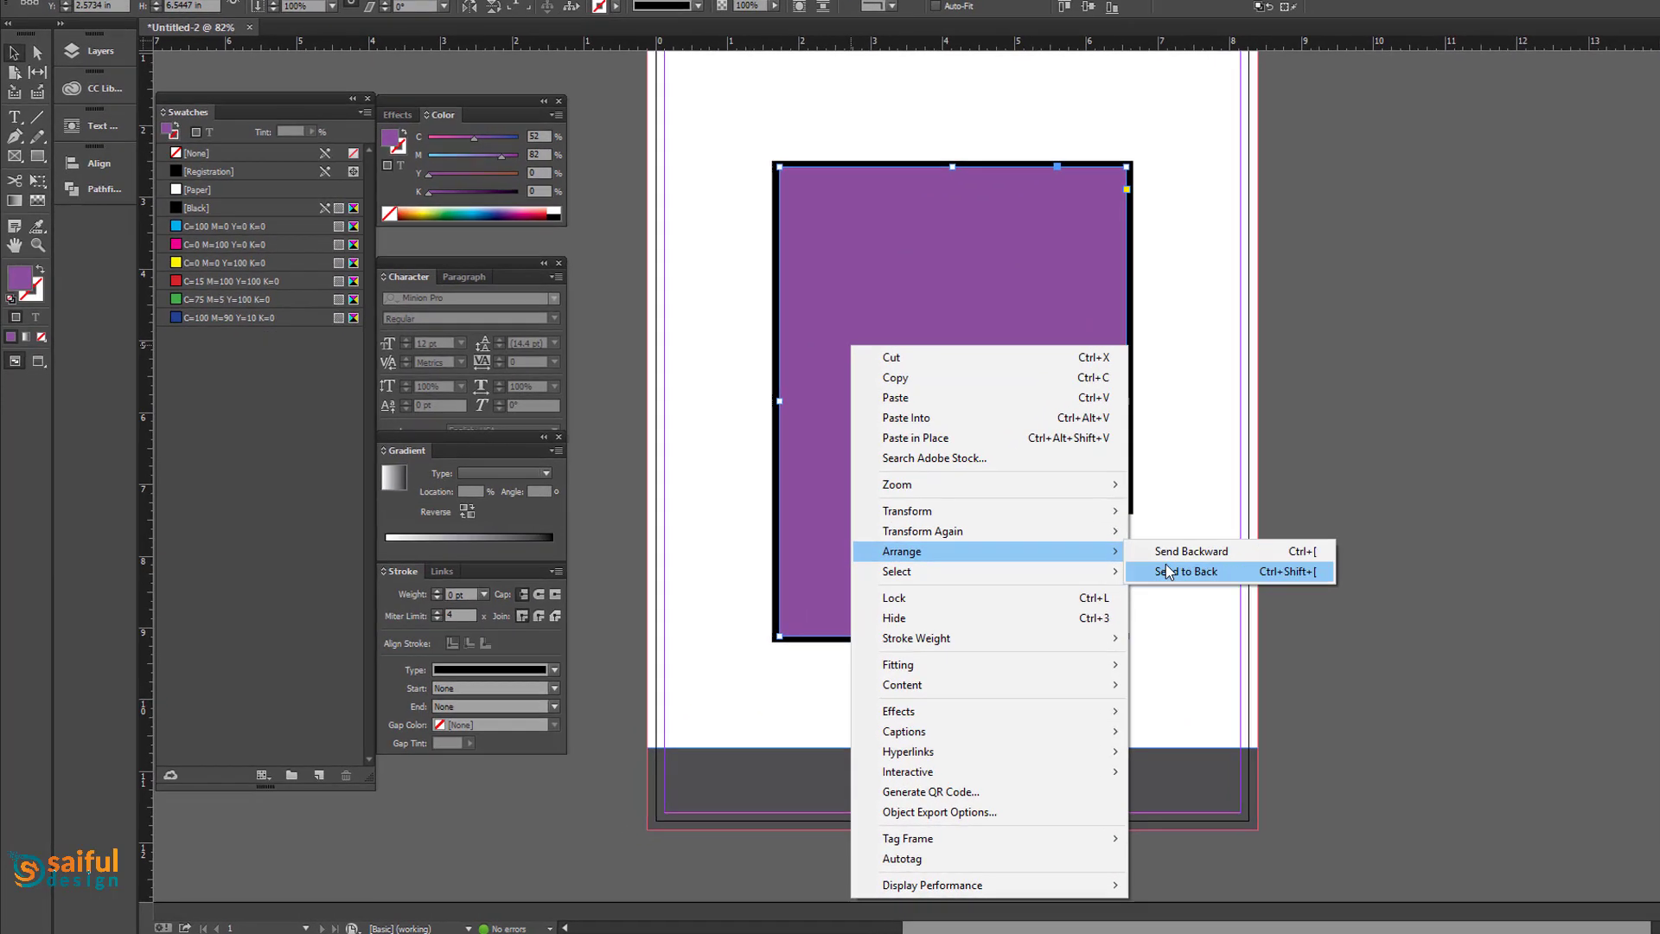
left_click(1166, 571)
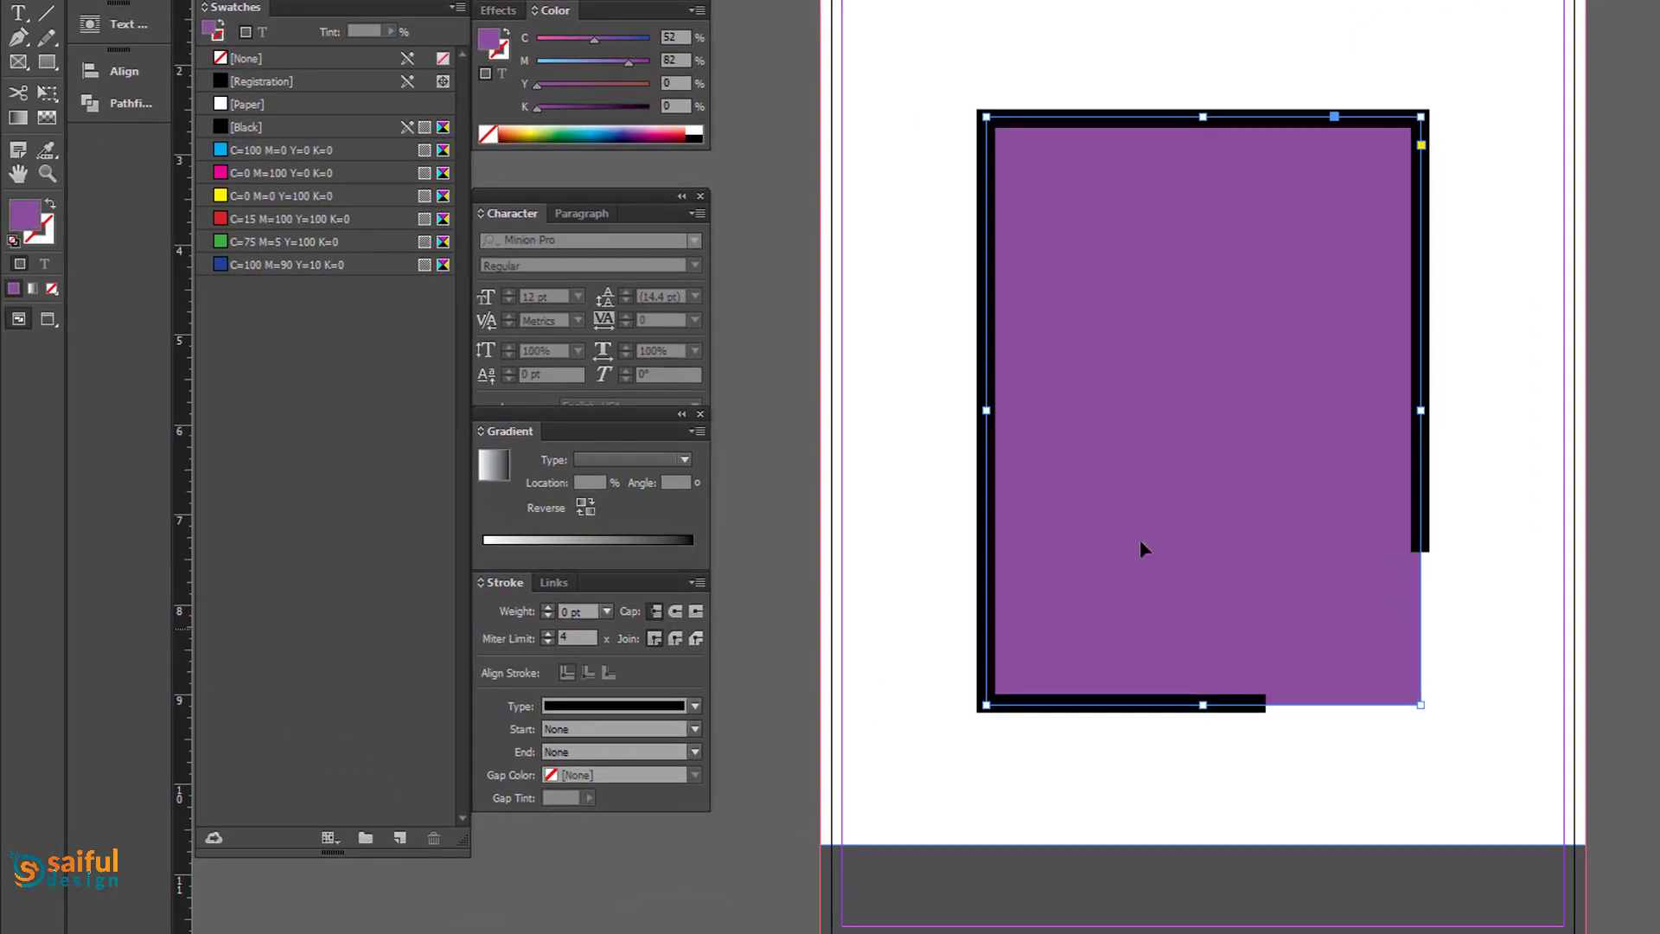
Bring the purple rectangle forward one level in the stacking order.
right_click(1143, 494)
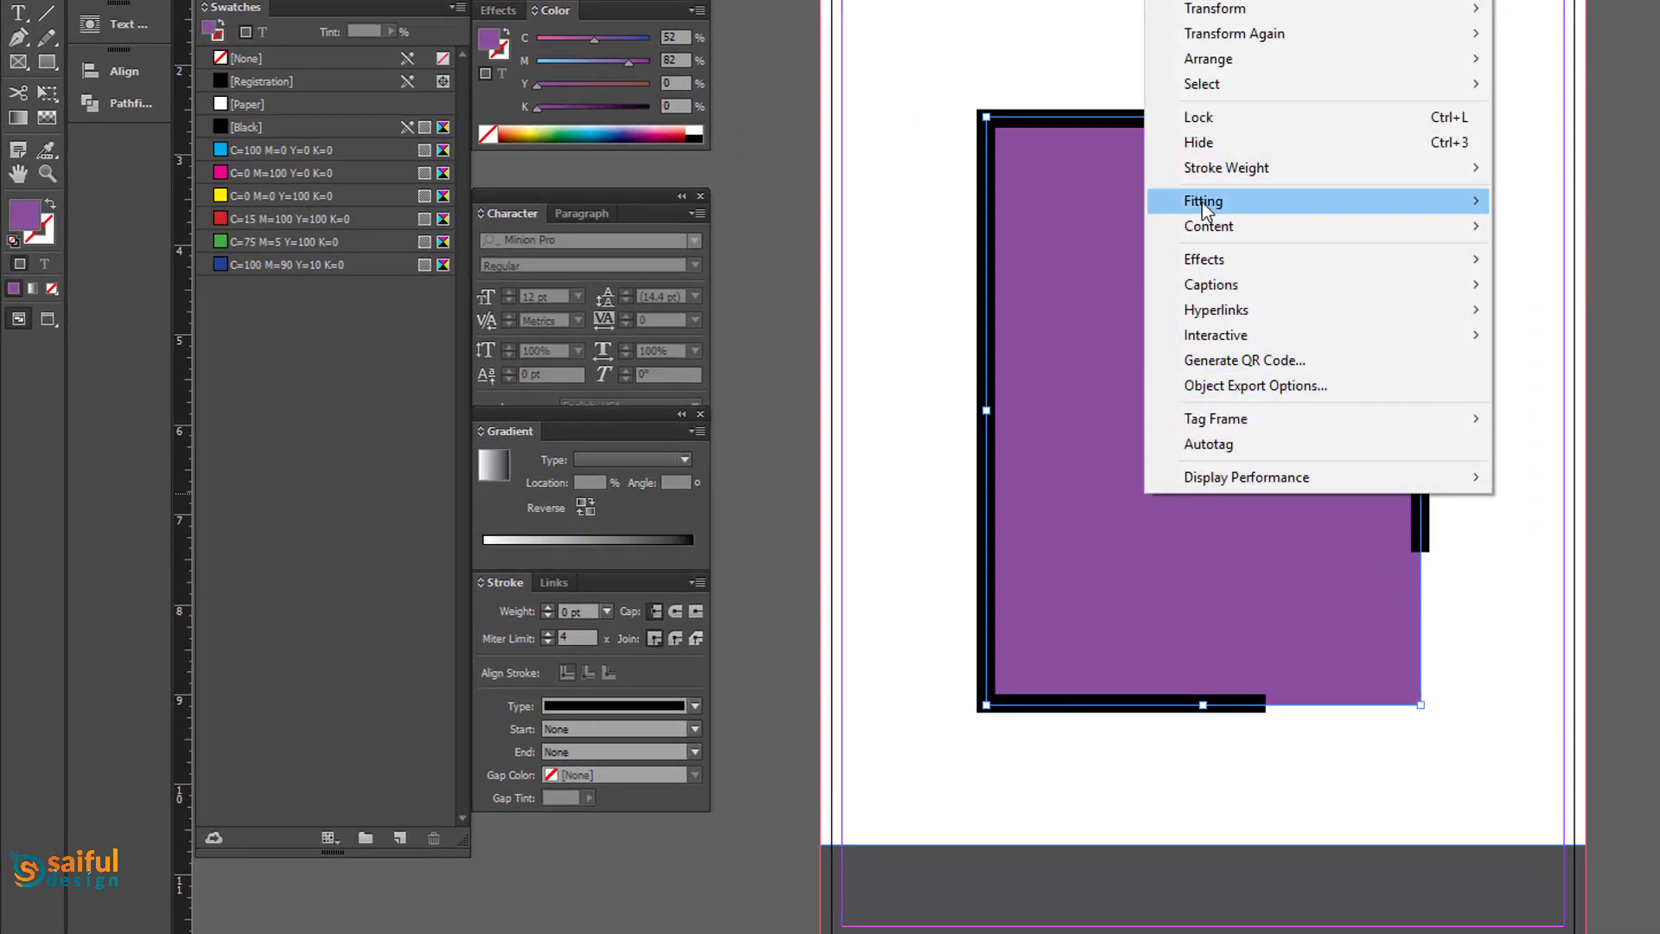
mouse_move(1261, 54)
left_click(1551, 85)
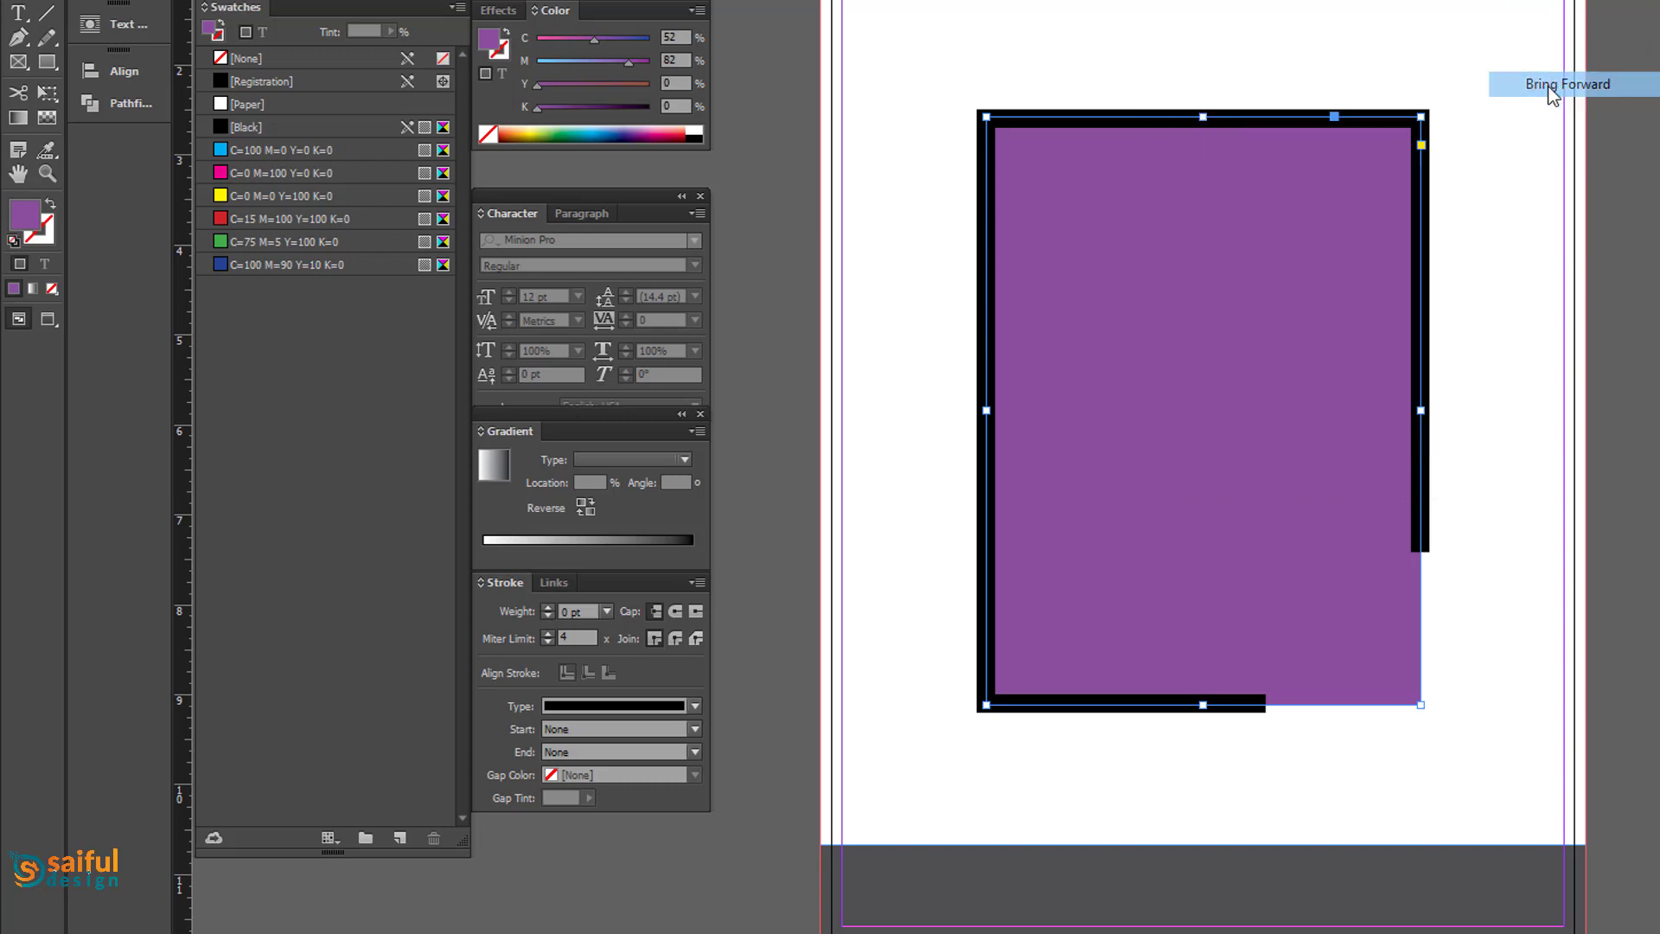
Reselect the purple rectangle inside the black frame and move it up one more level in the stacking order.
left_click(1653, 591)
scroll(1653, 590, "up", 1)
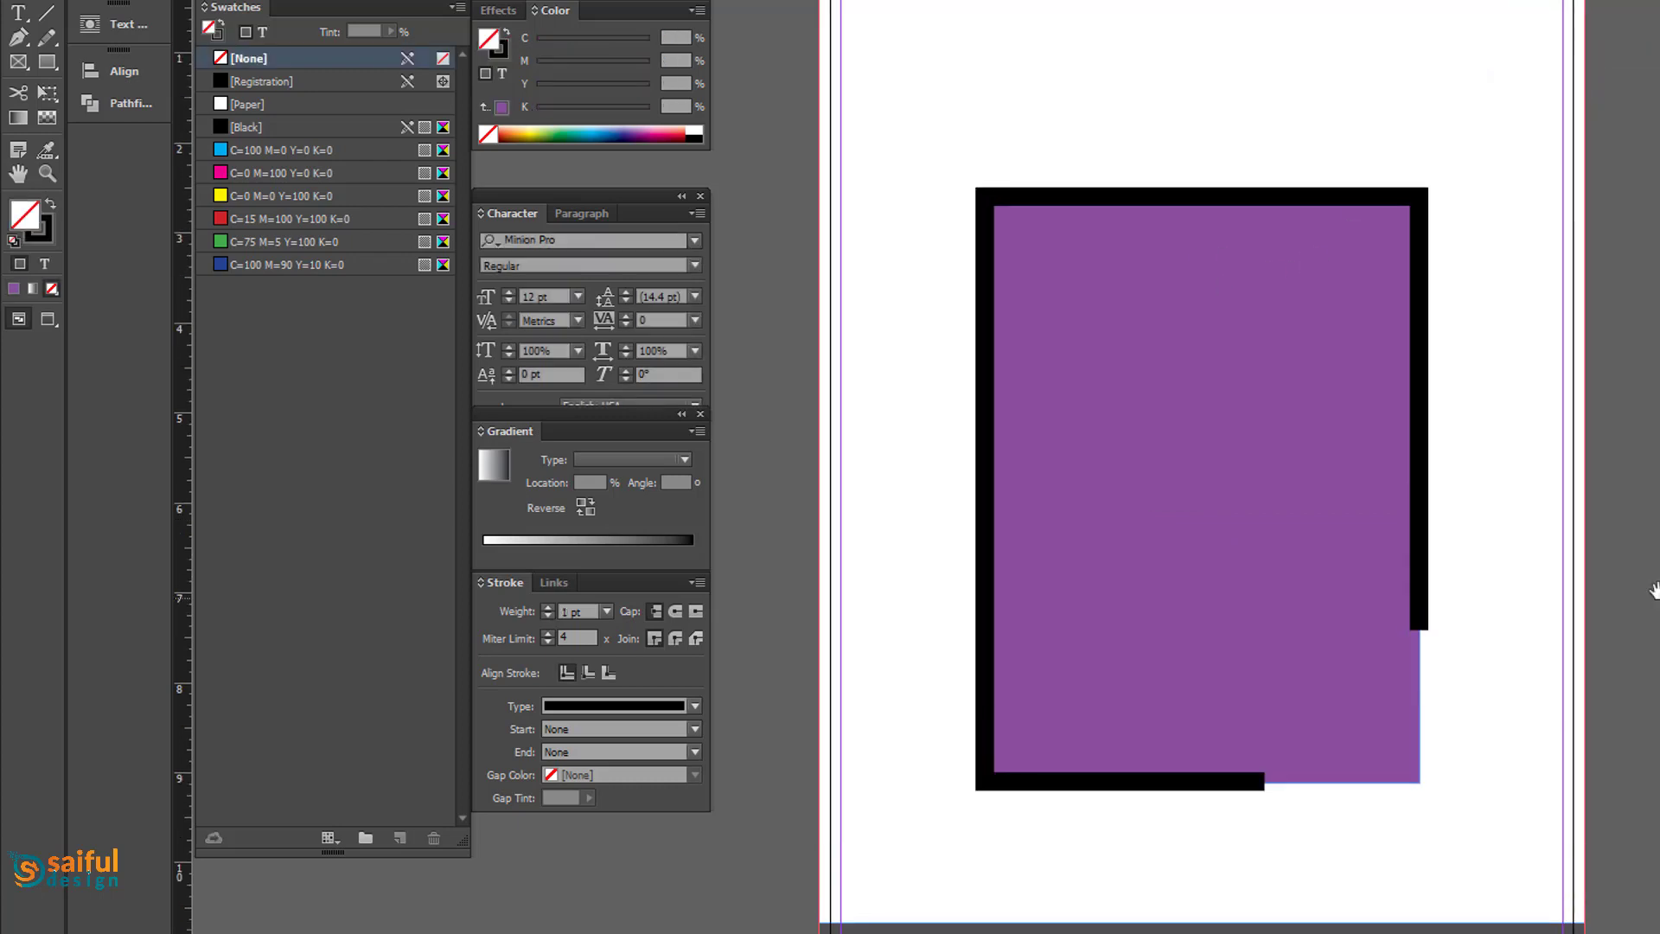
left_click(1269, 498)
key("ctrl+bracketright")
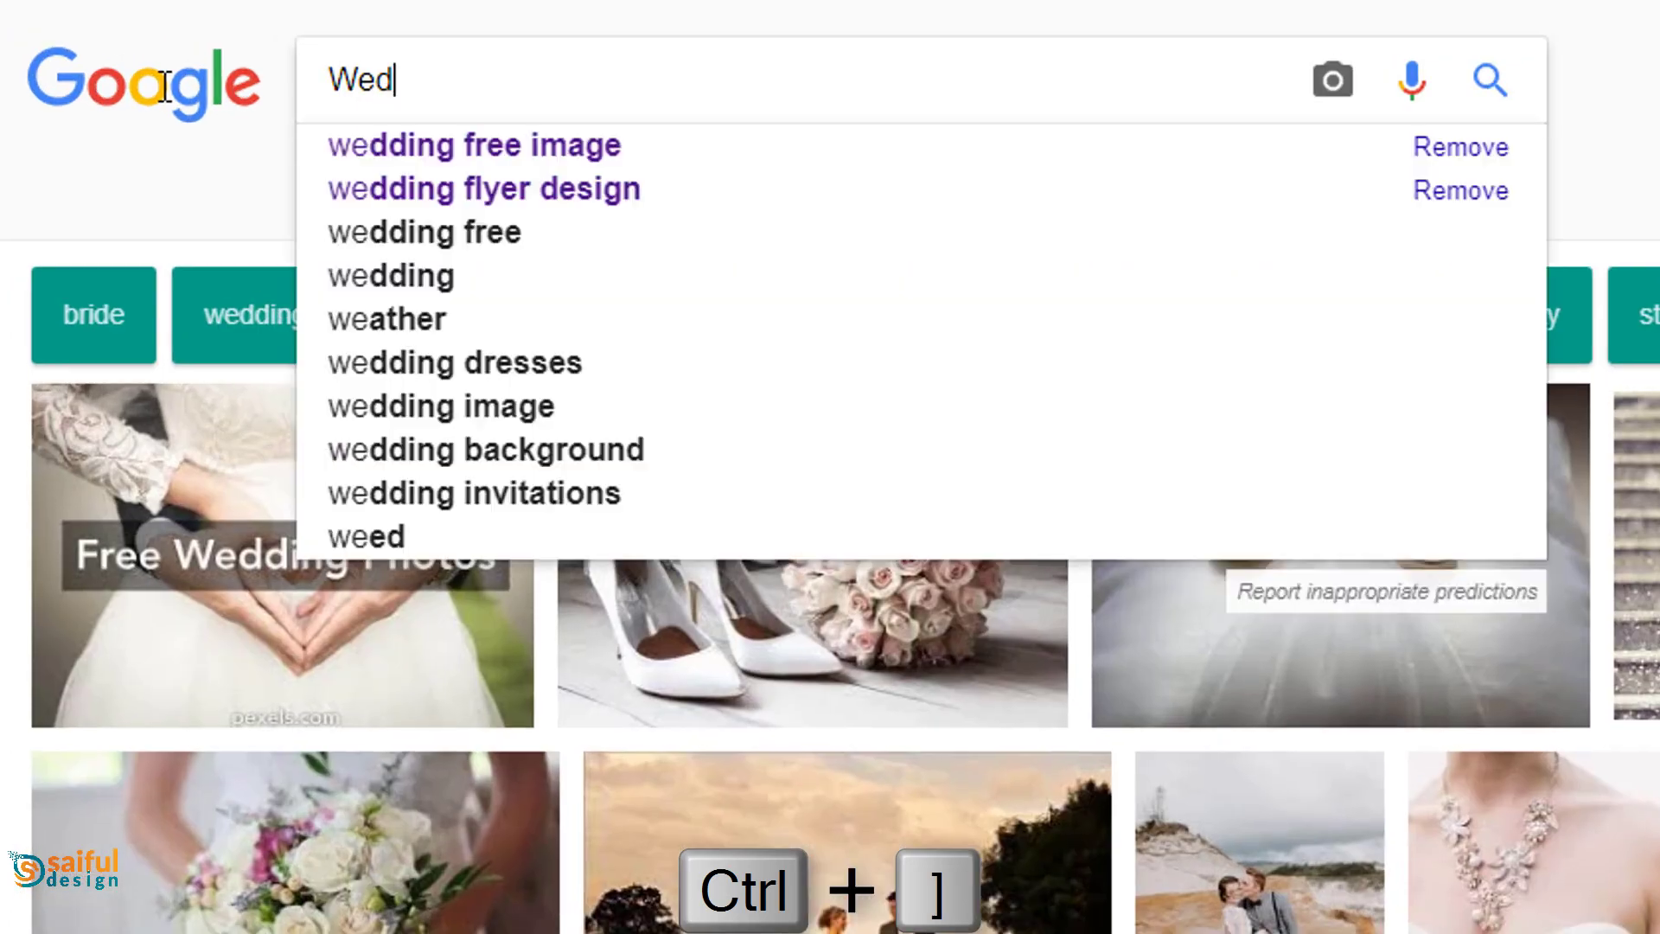
Switch to Google Images in the browser and search for "Wedding free image".
type("ding free im")
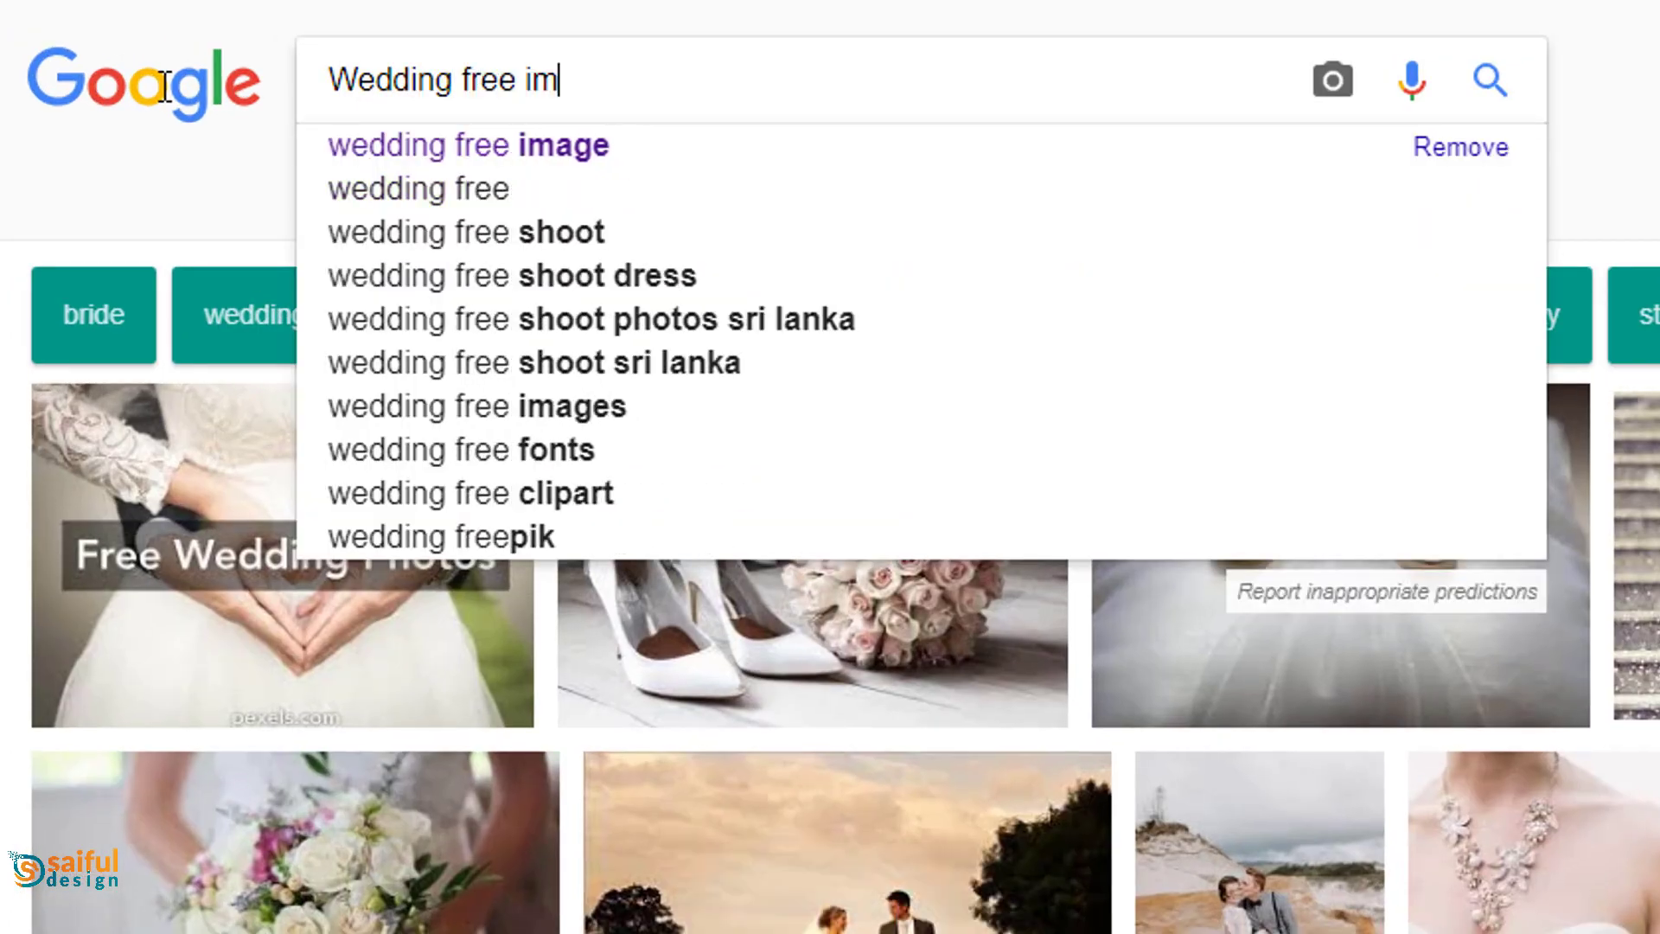
type("age")
key("Return")
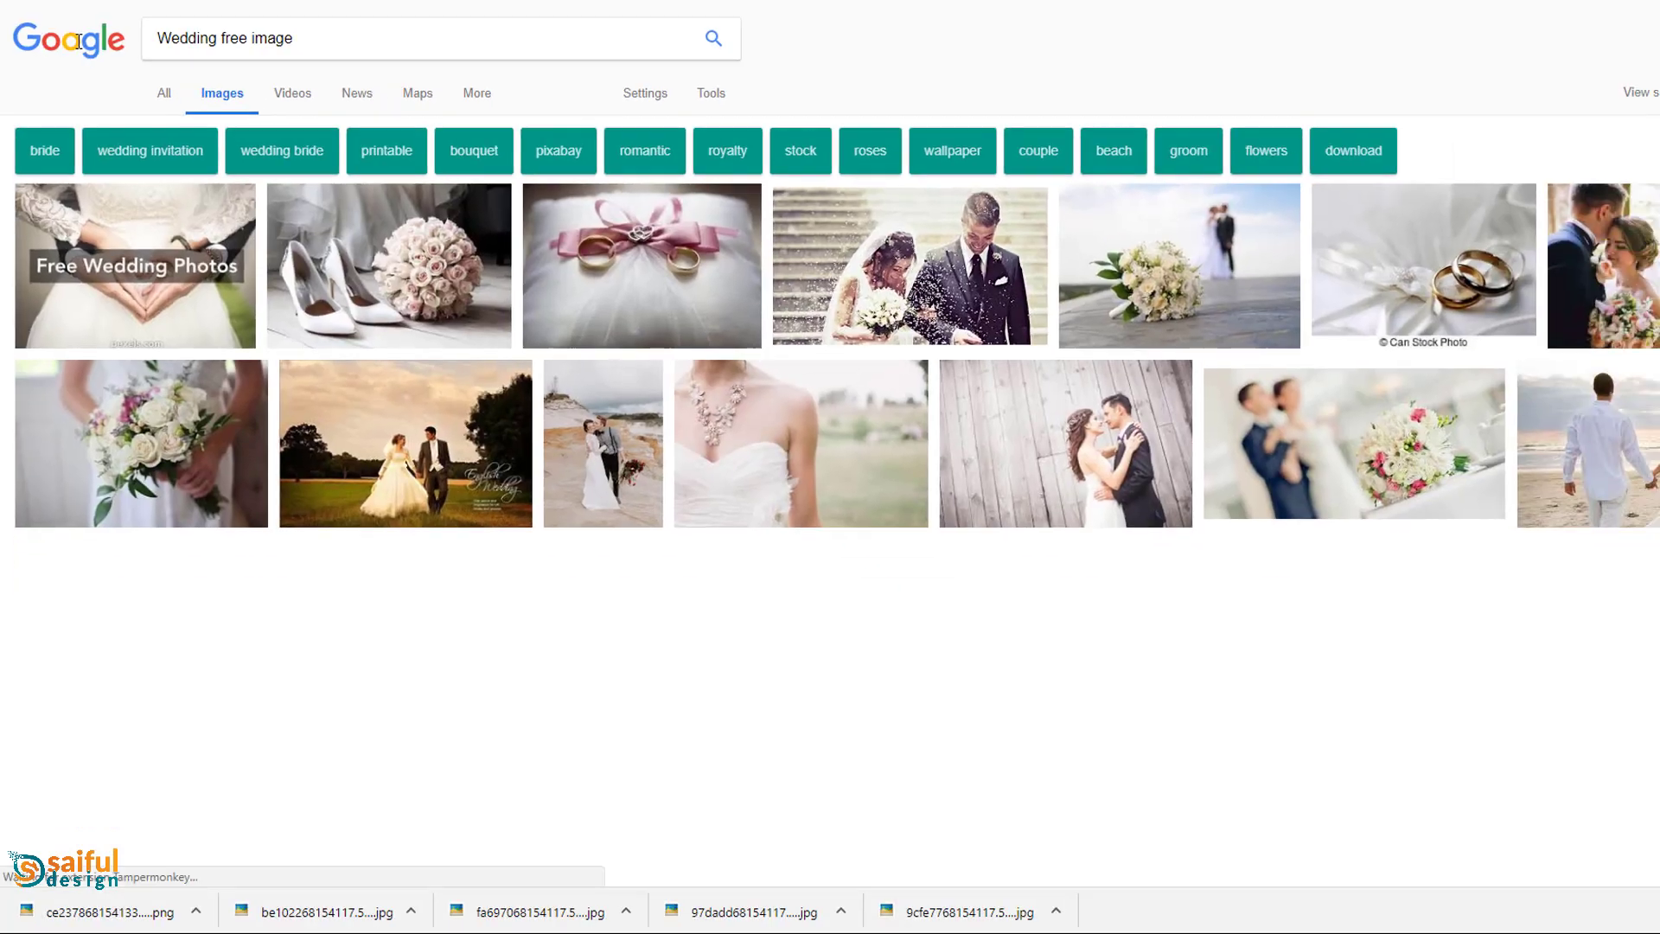
Browse the wedding photo results and preview the picture of the couple kissing on the beach.
scroll(406, 441, "down", 4)
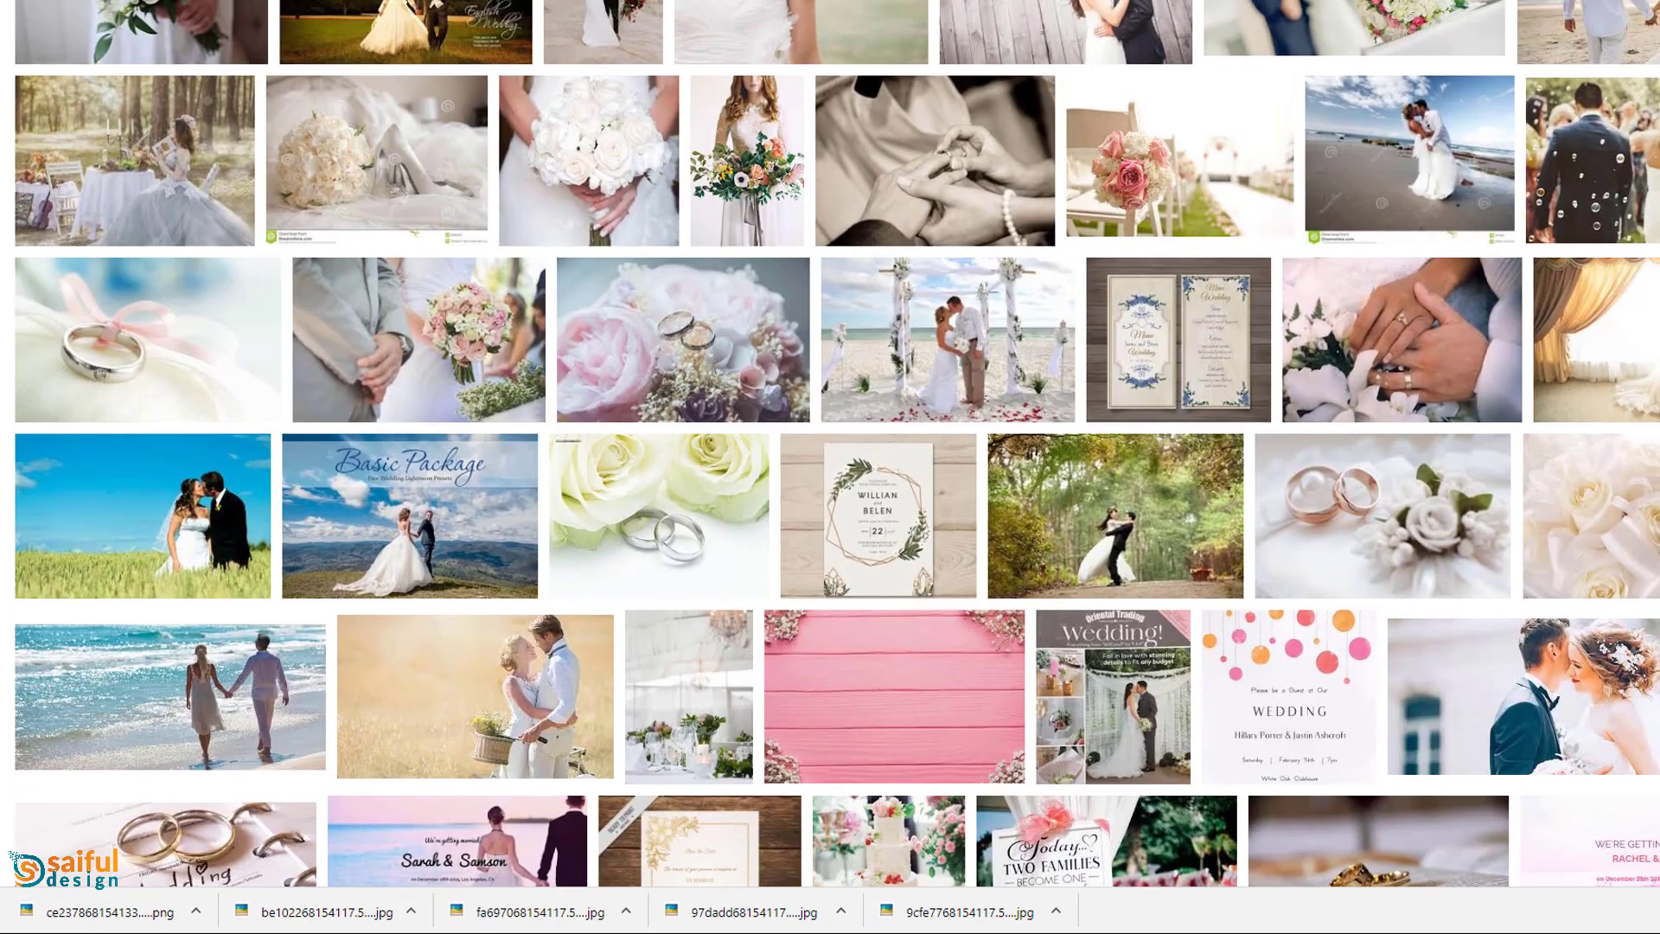
scroll(830, 441, "up", 5)
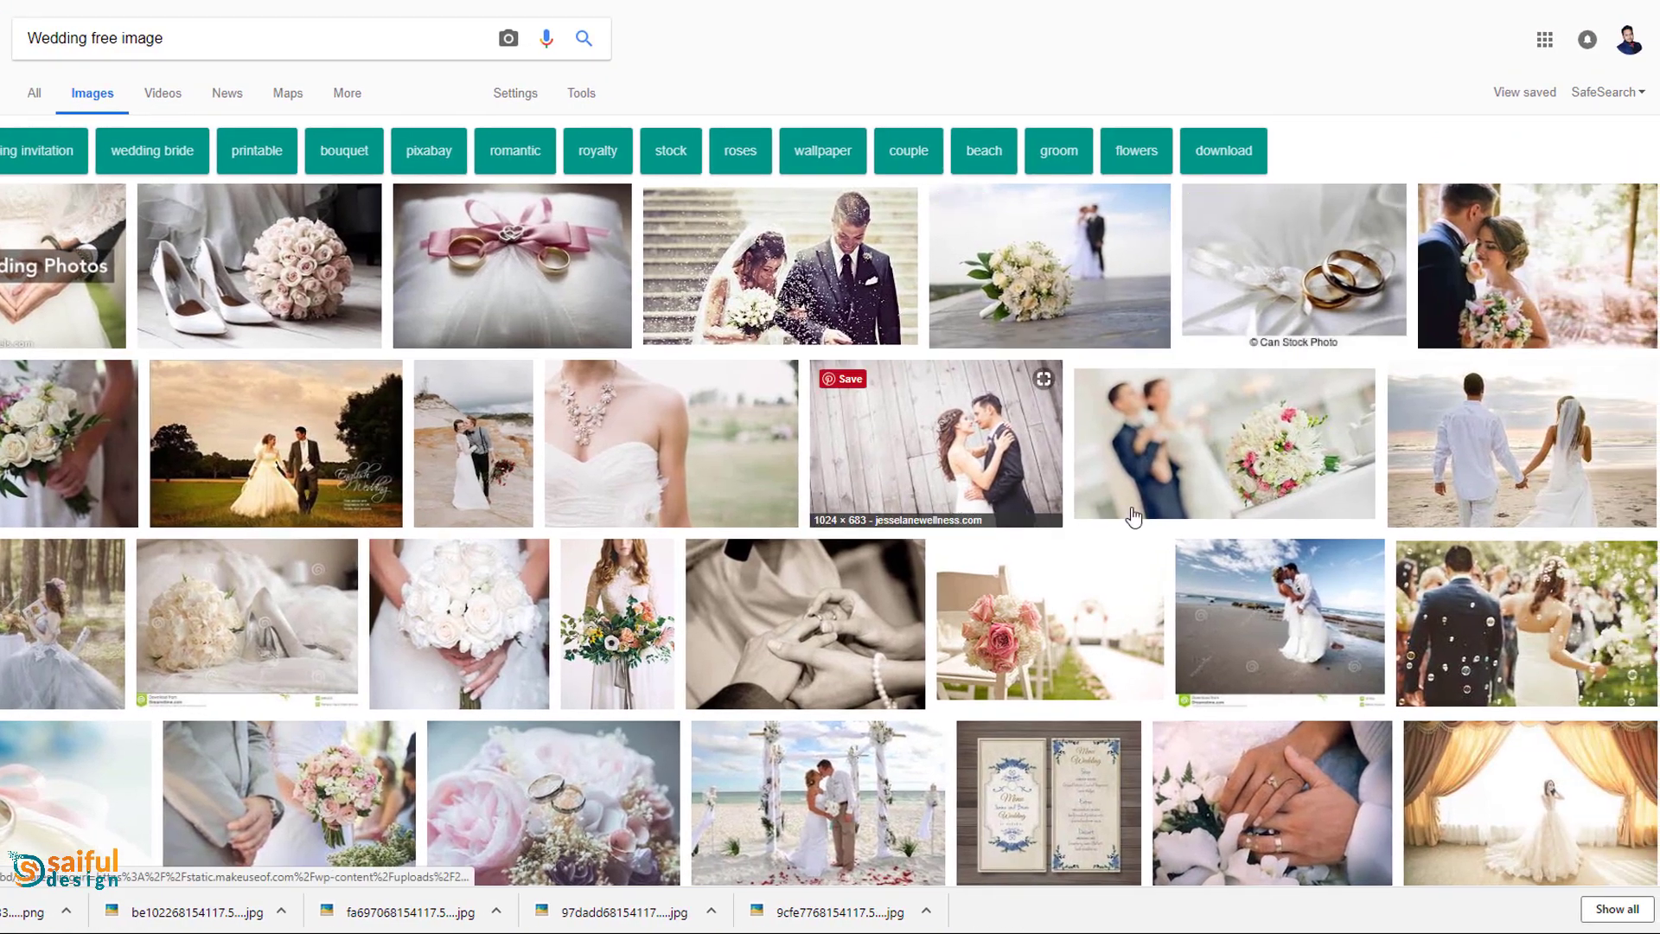
left_click(1279, 618)
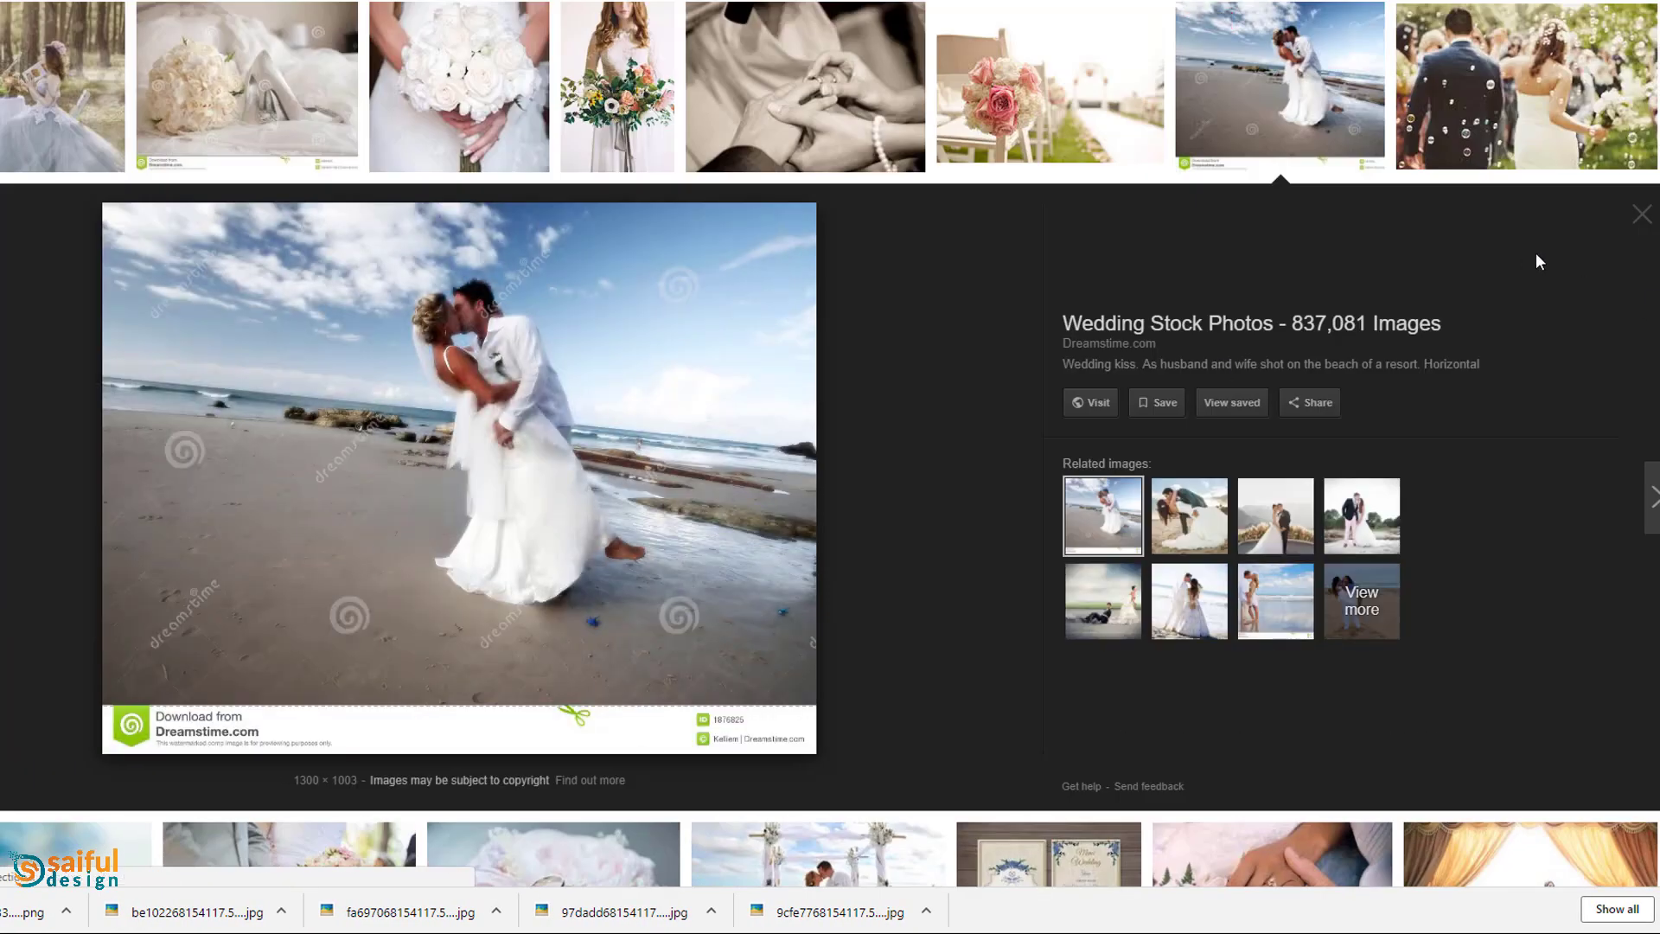
left_click(1647, 221)
scroll(1038, 415, "up", 5)
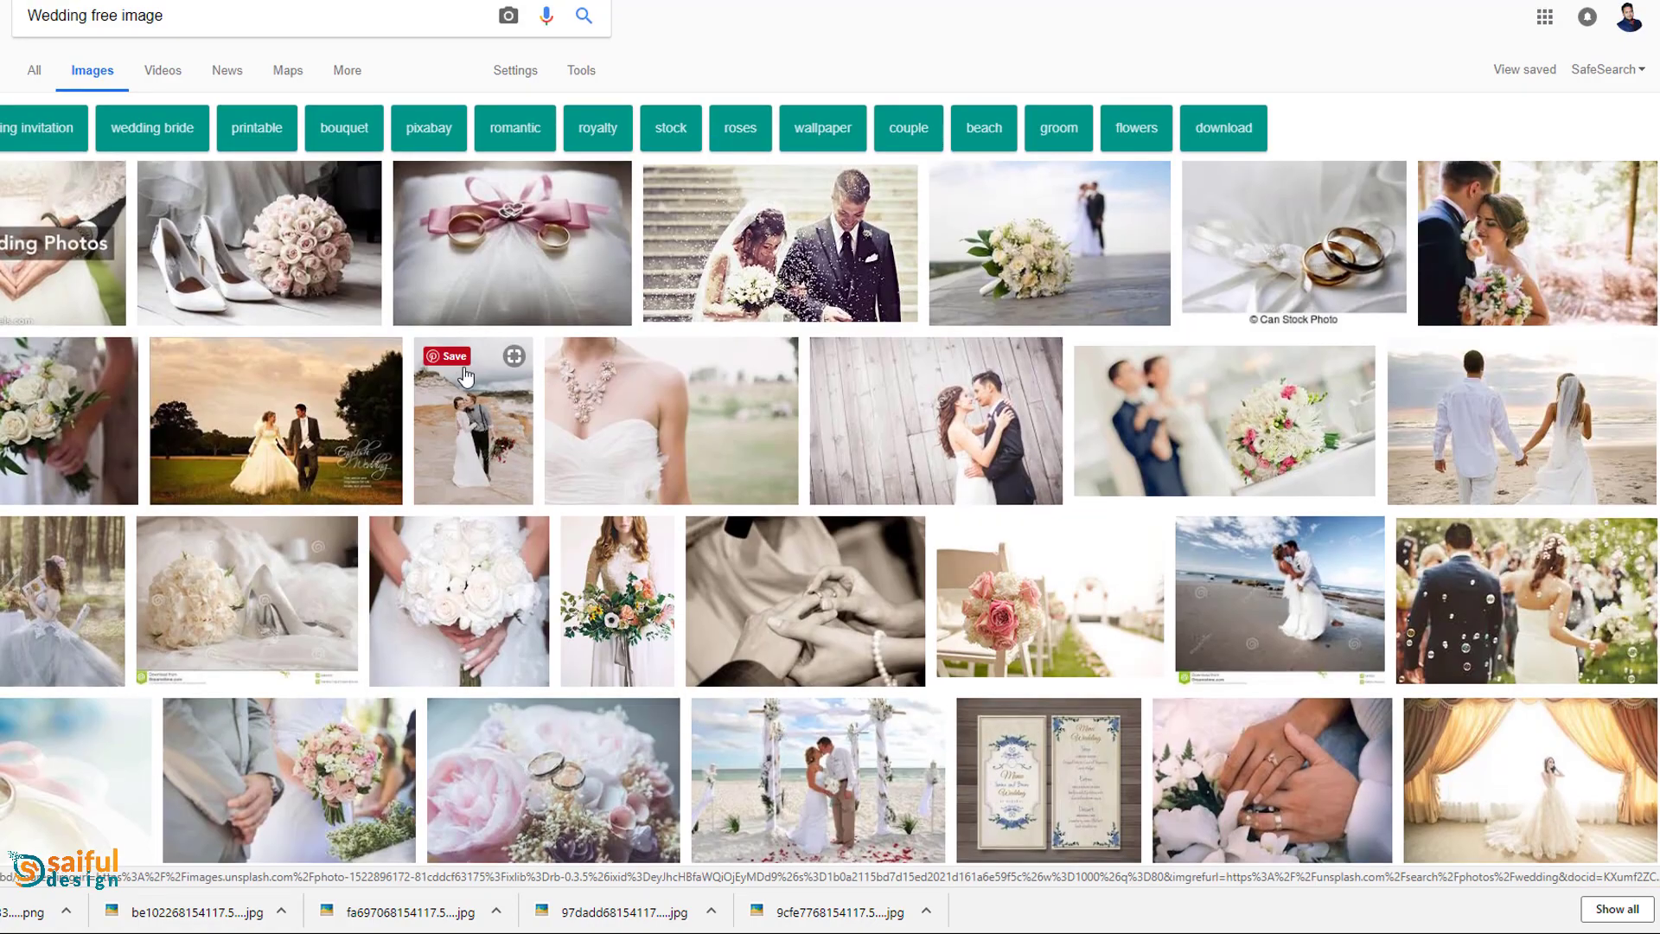
Open the related photo of the couple on sandy dunes with a flowing veil, check its pixel dimensions and copy the image.
left_click(486, 421)
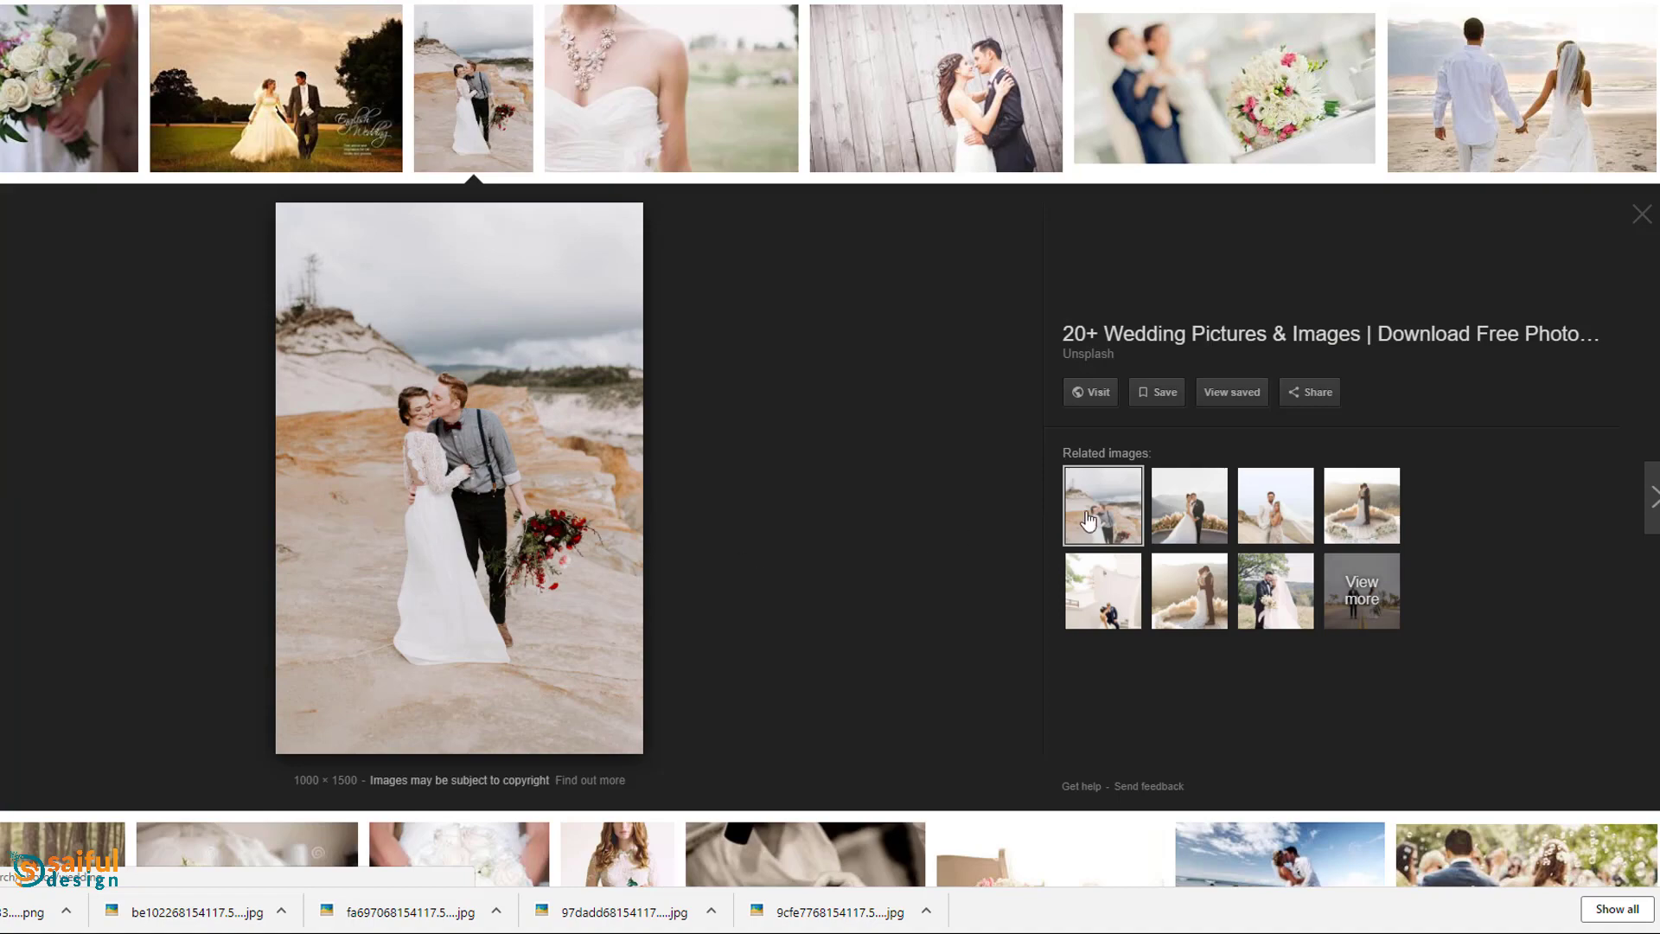
left_click(1278, 516)
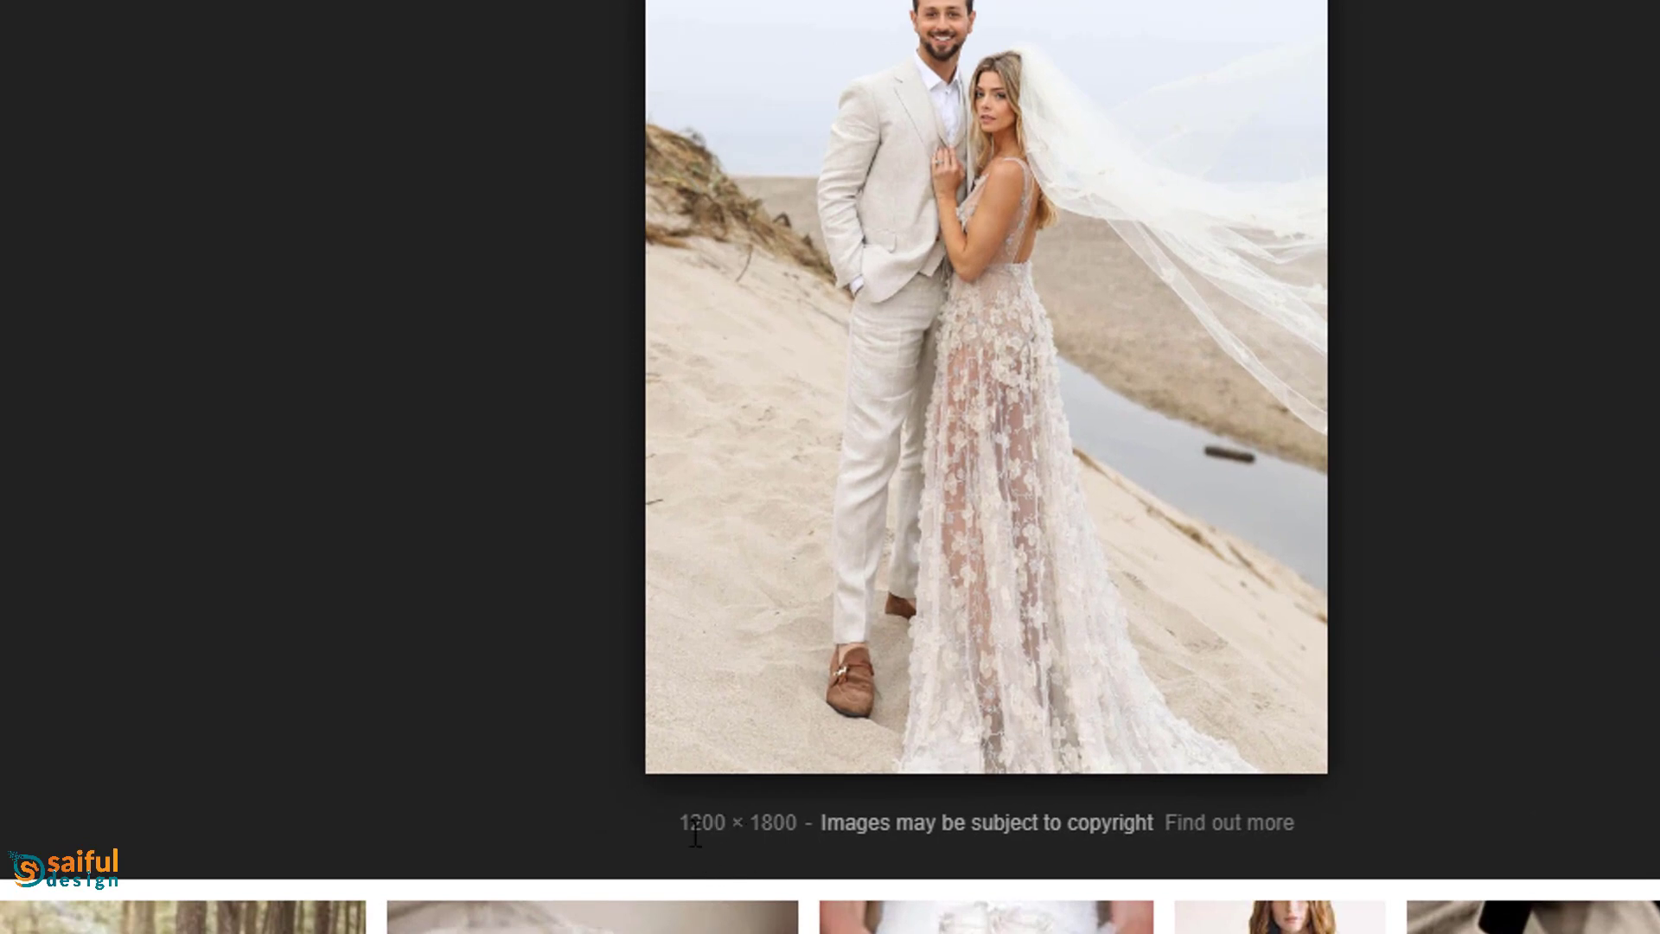
left_click_drag(683, 822, 807, 833)
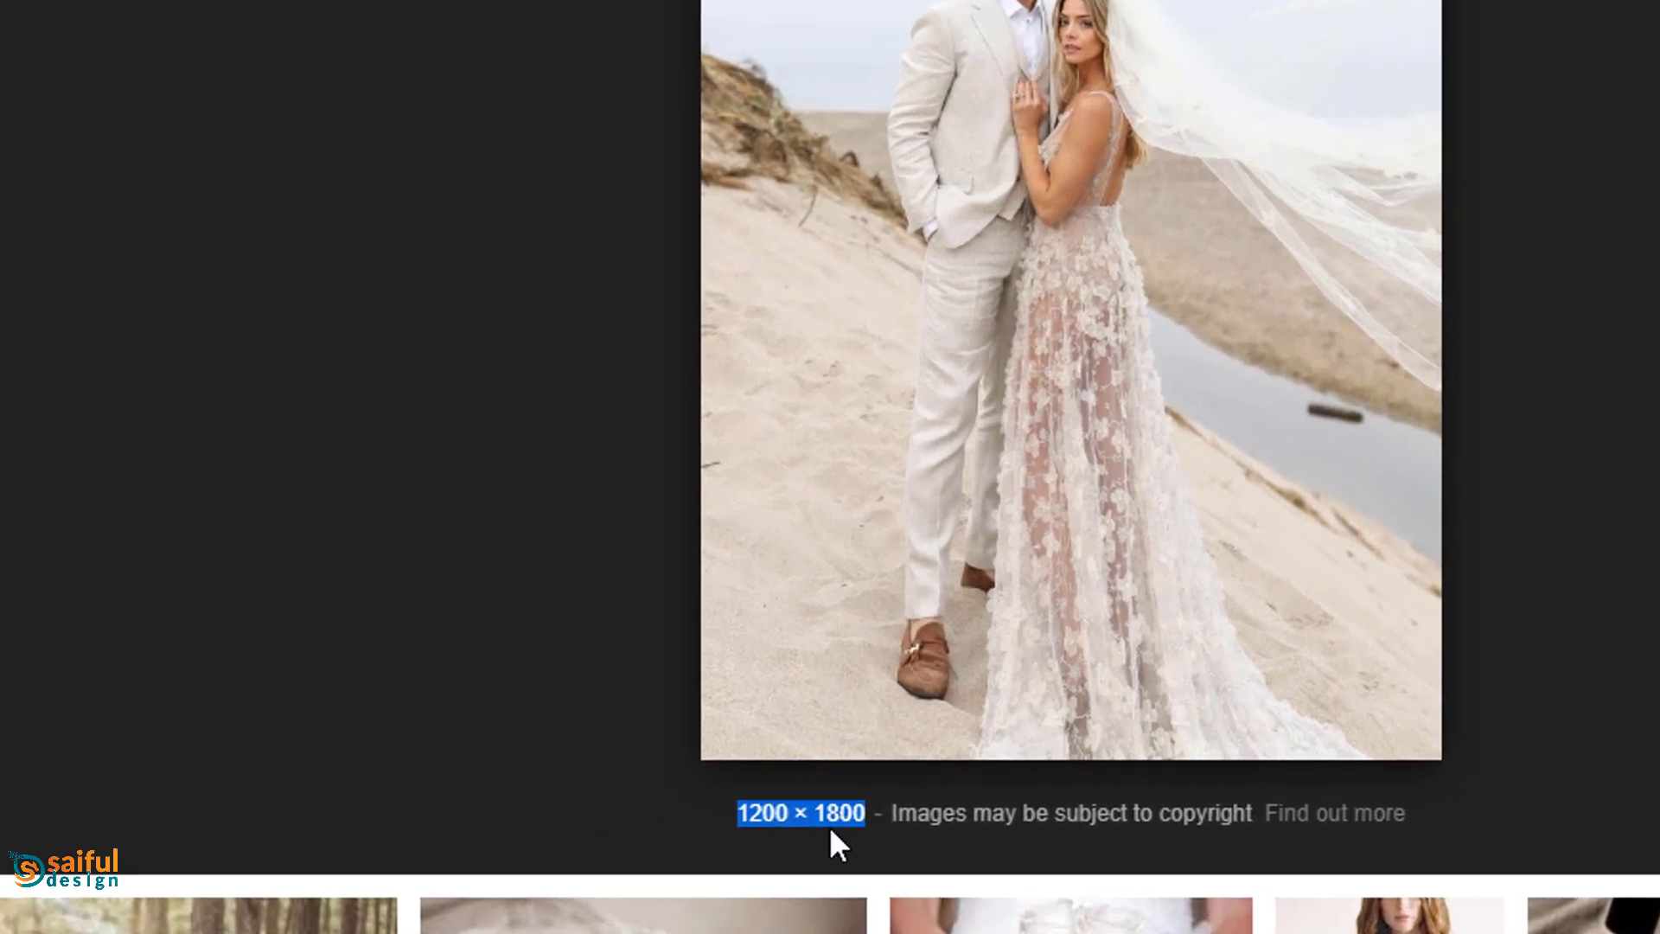
right_click(1026, 10)
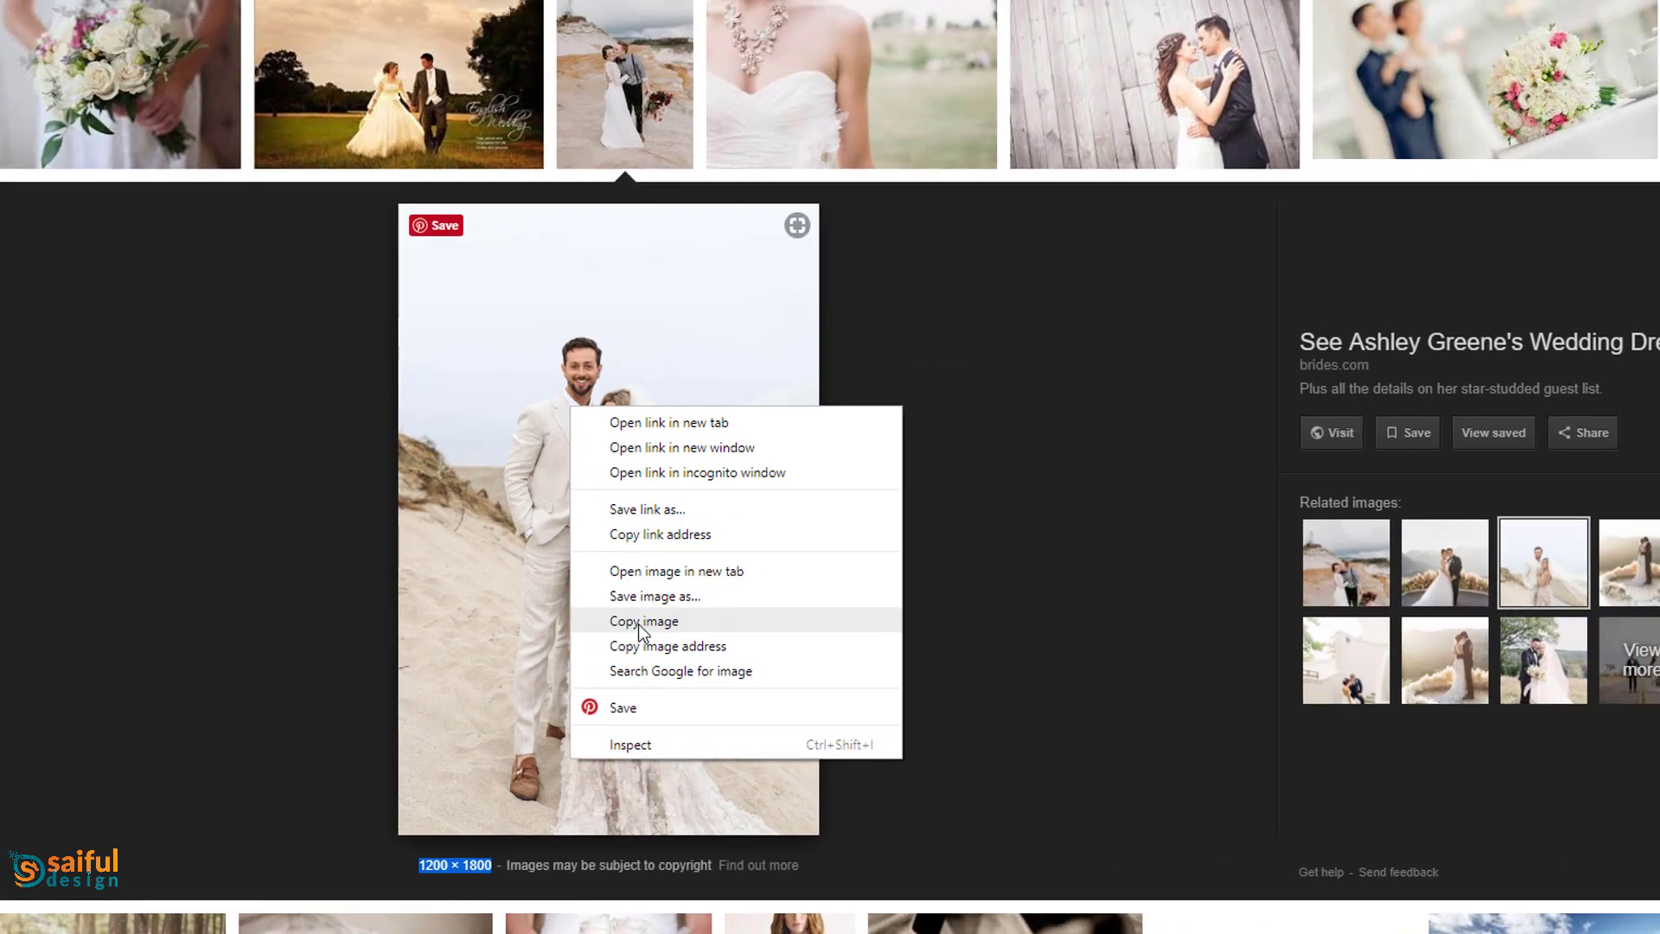
left_click(641, 622)
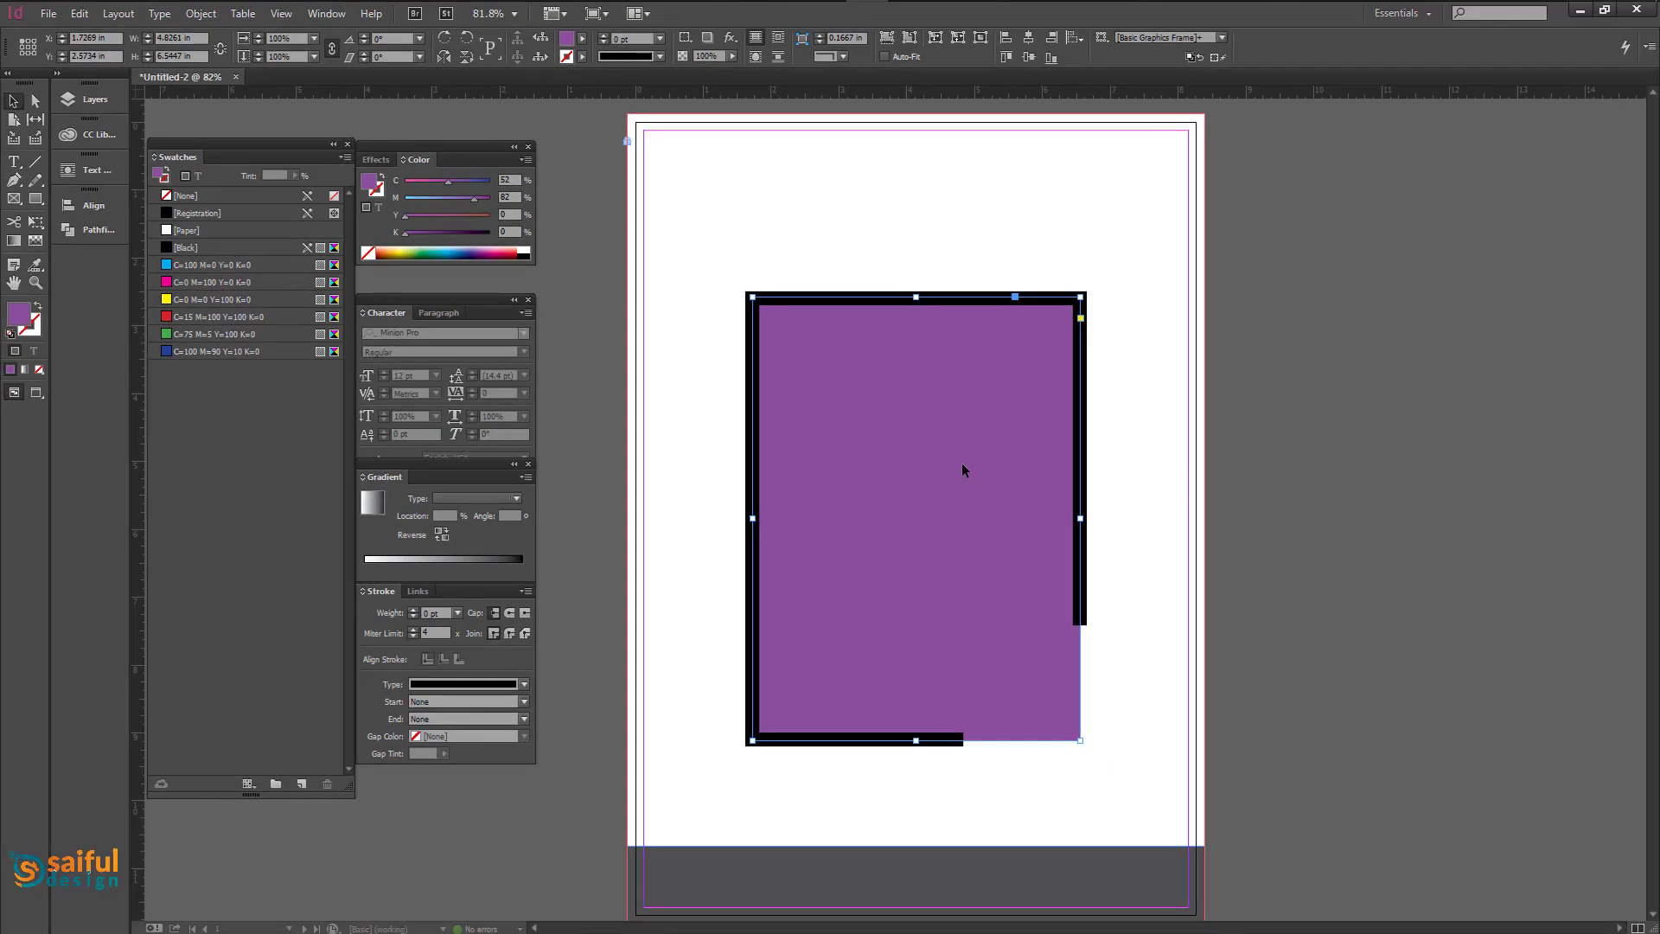
Switch back to InDesign, paste the copied wedding photo into the purple rectangle and fit it to fill the frame proportionally.
key("ctrl+alt+v")
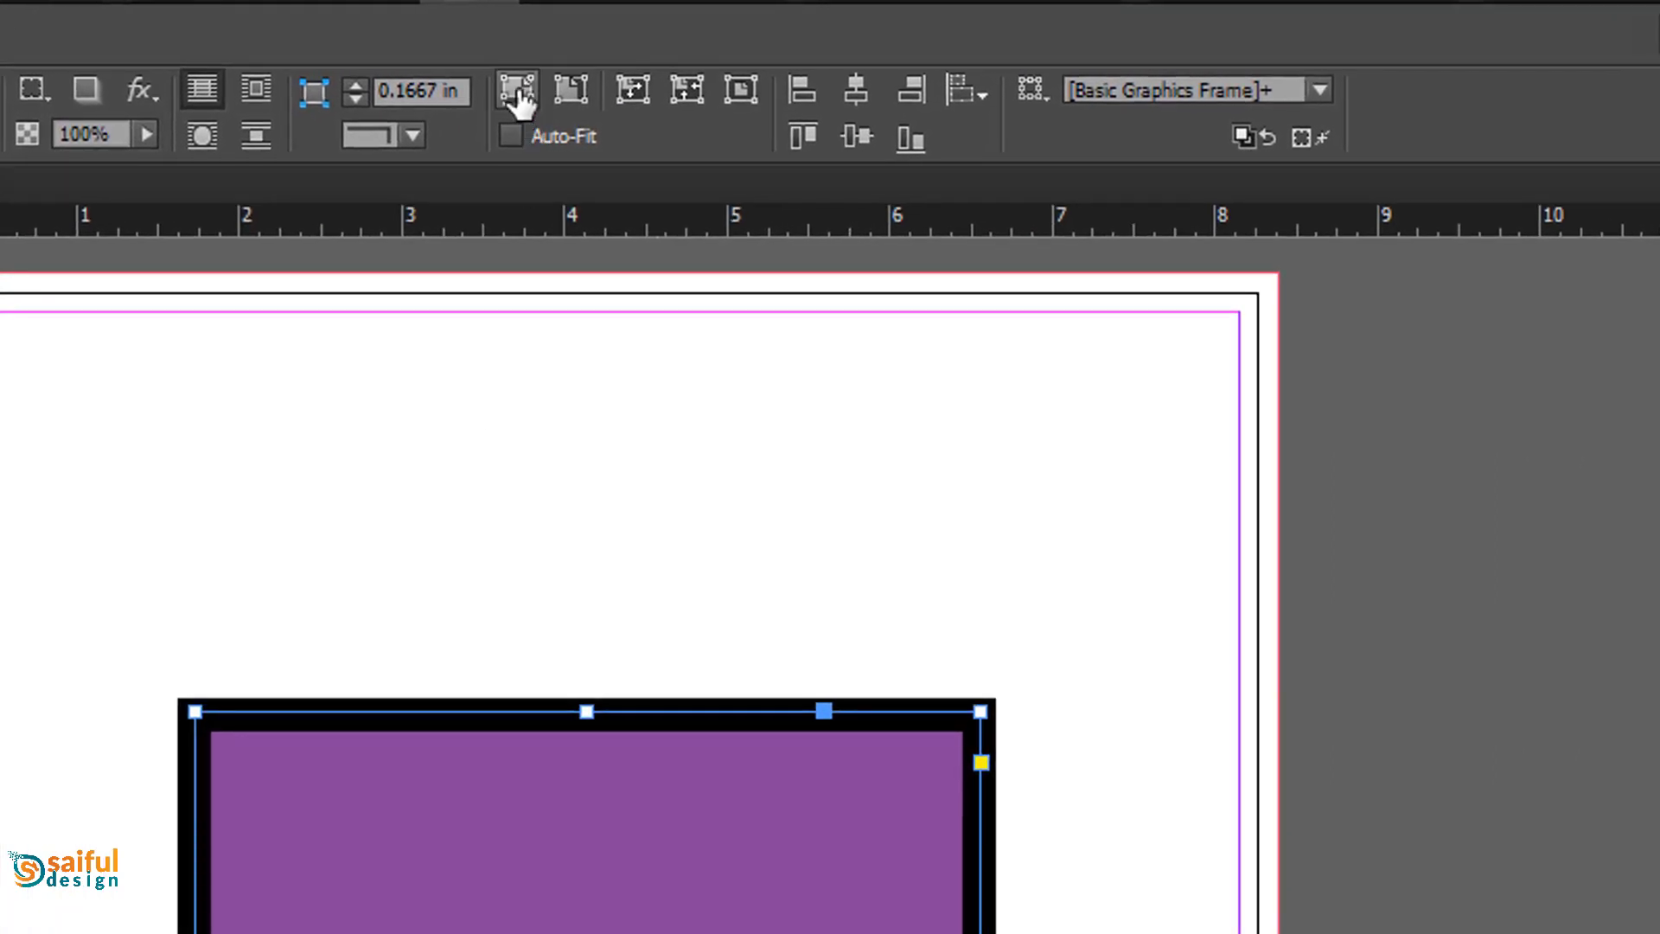
left_click(517, 93)
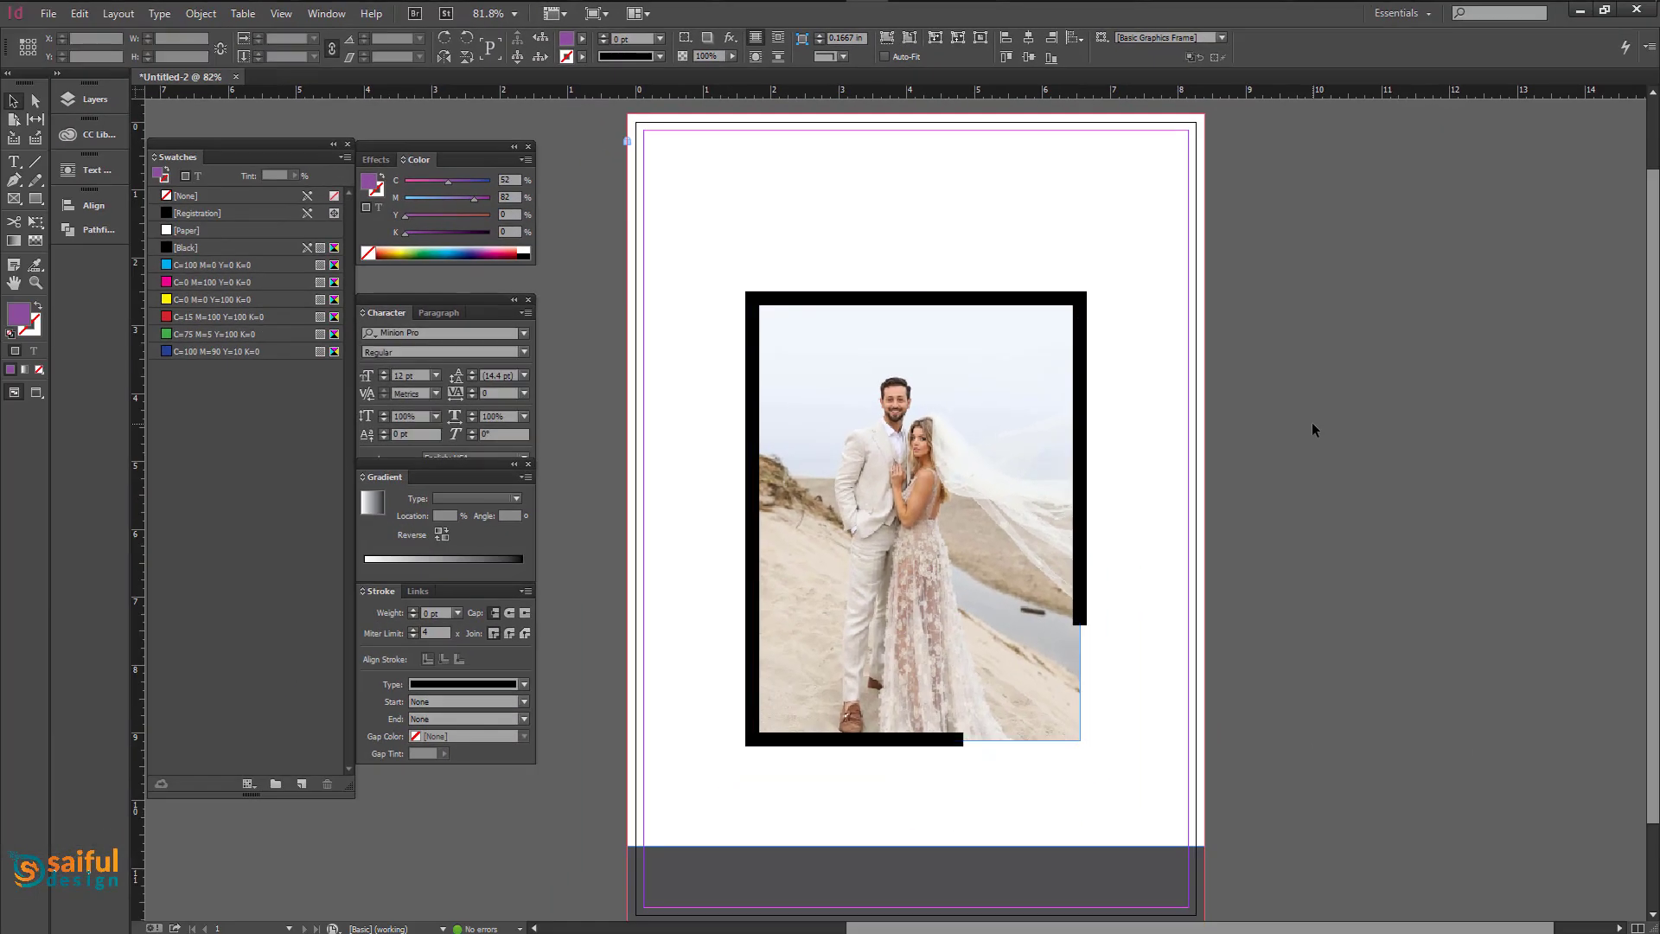
left_click(931, 459)
left_click(1128, 678)
Inspect the photo frame's lower edge up close and hide the frame edges in the document.
scroll(1086, 788, "up", 5)
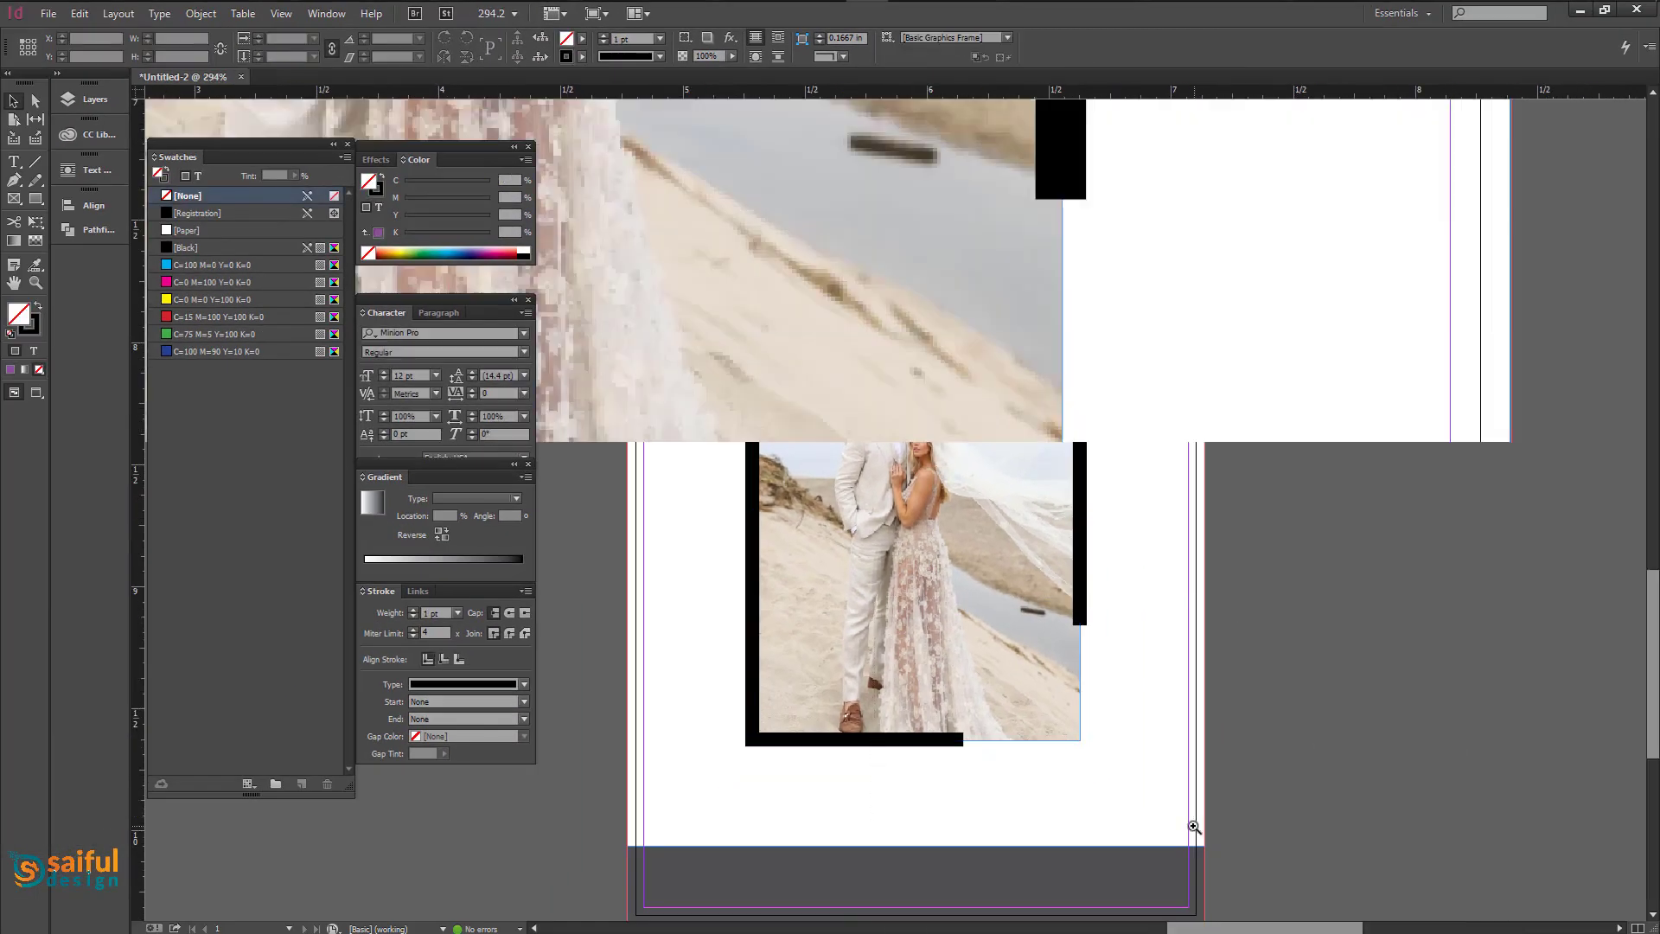
left_click_drag(752, 626, 1044, 634)
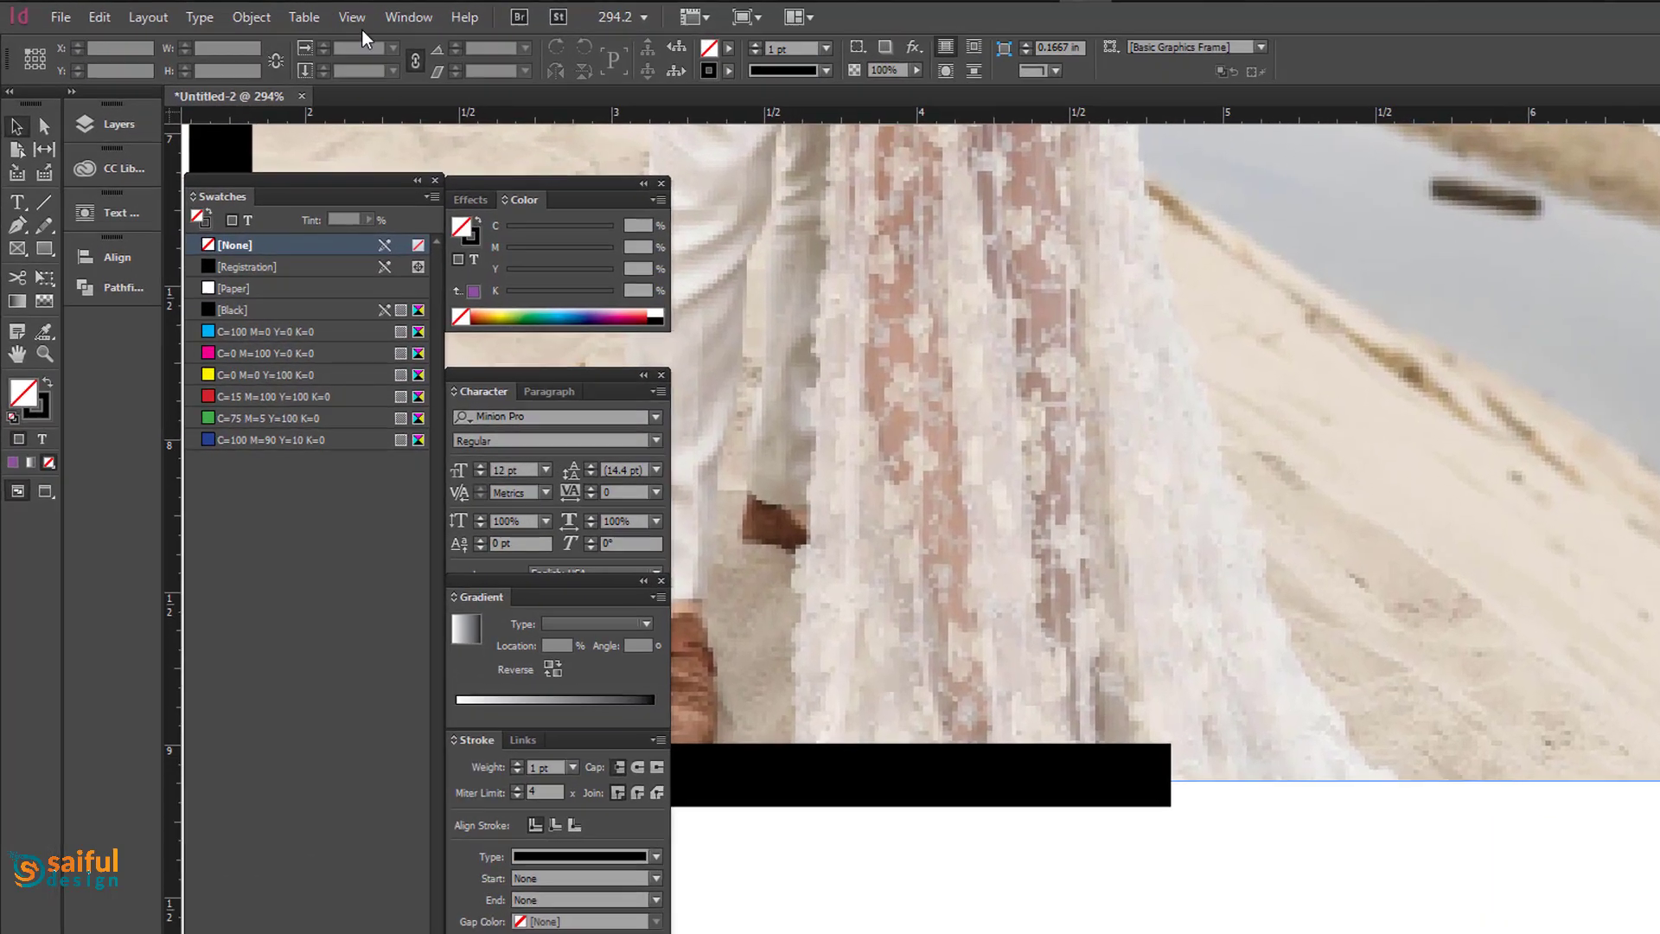
left_click(316, 17)
mouse_move(536, 31)
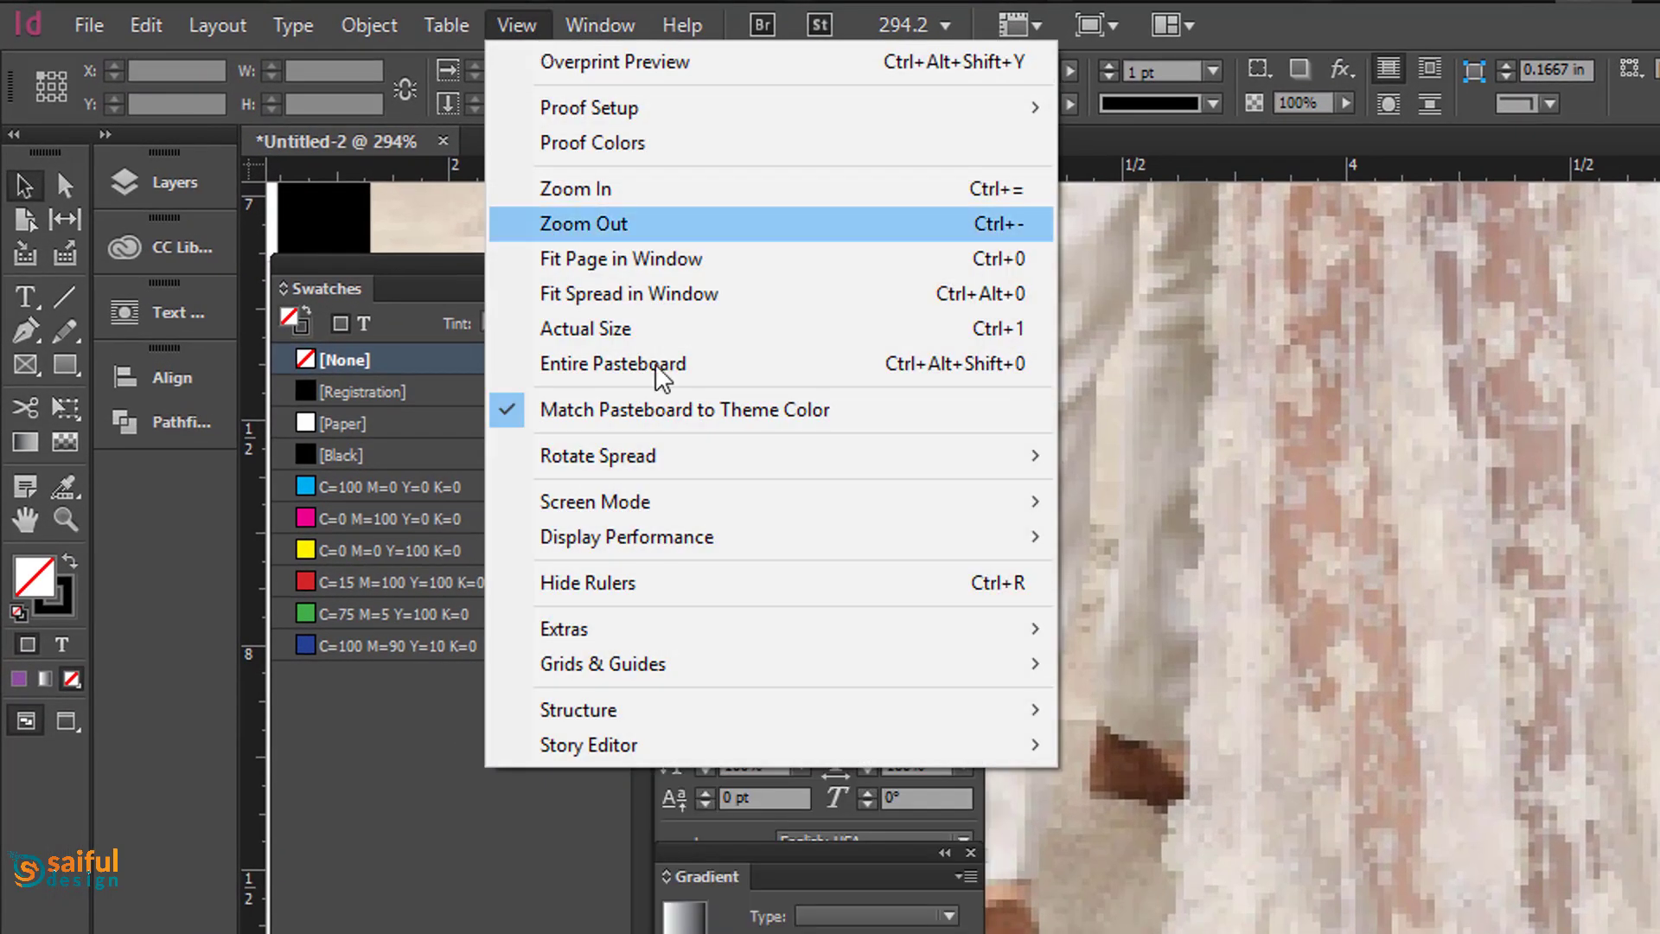
mouse_move(679, 622)
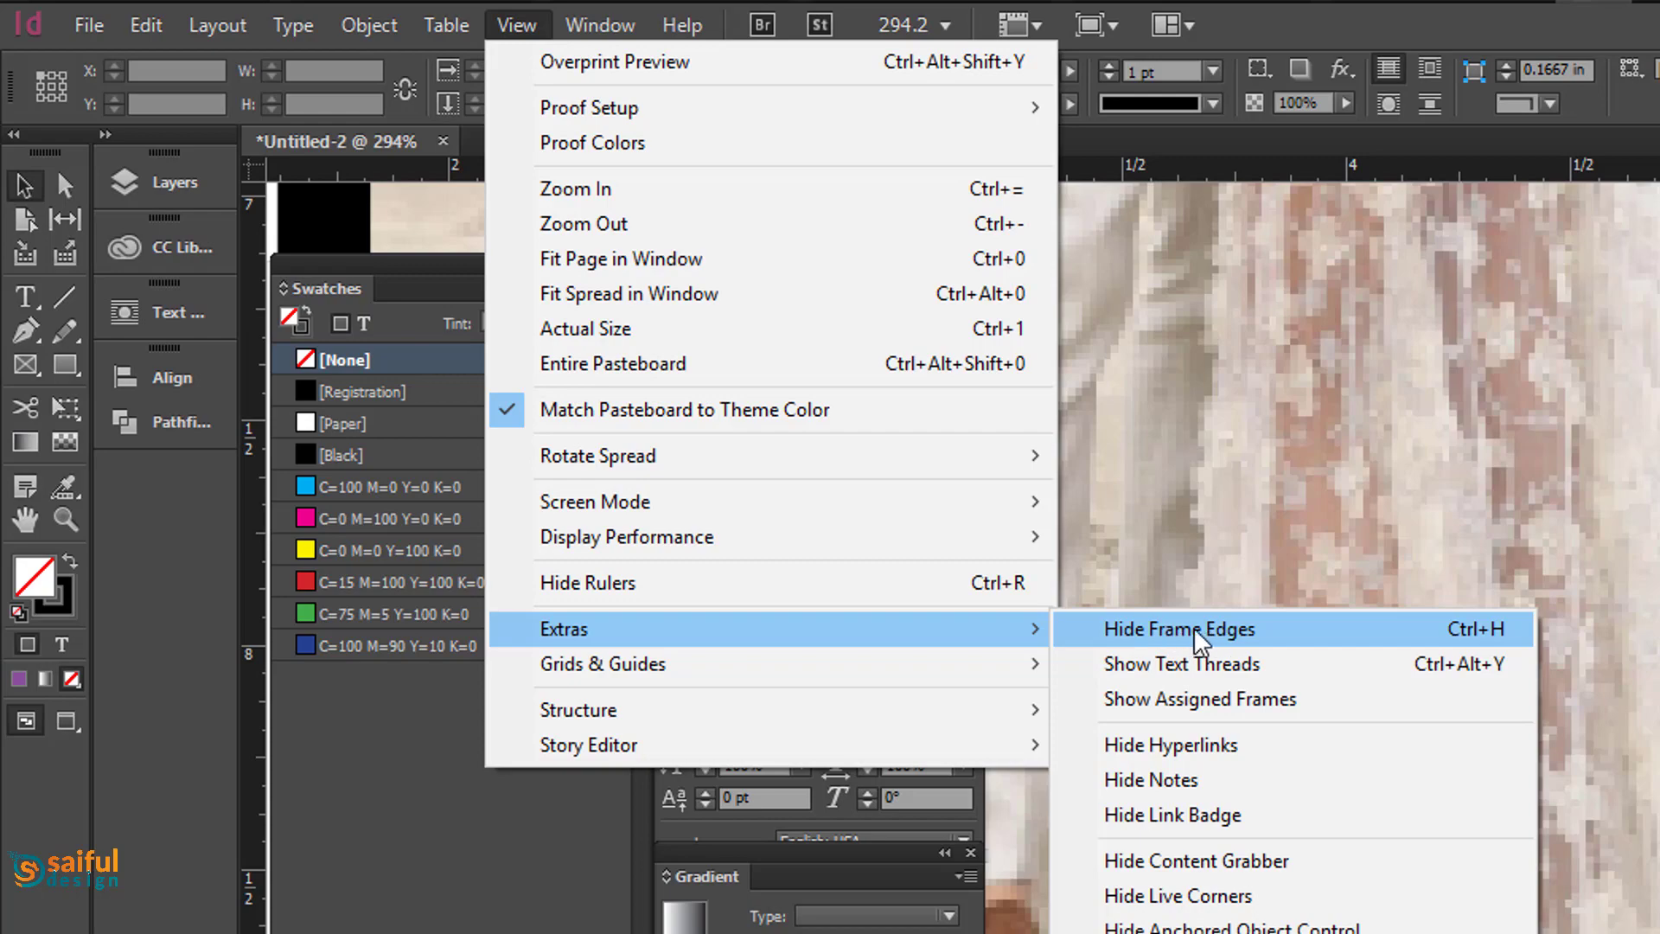
left_click(1195, 631)
key("ctrl+minus")
key("ctrl+minus")
key("ctrl+minus")
key("ctrl+minus")
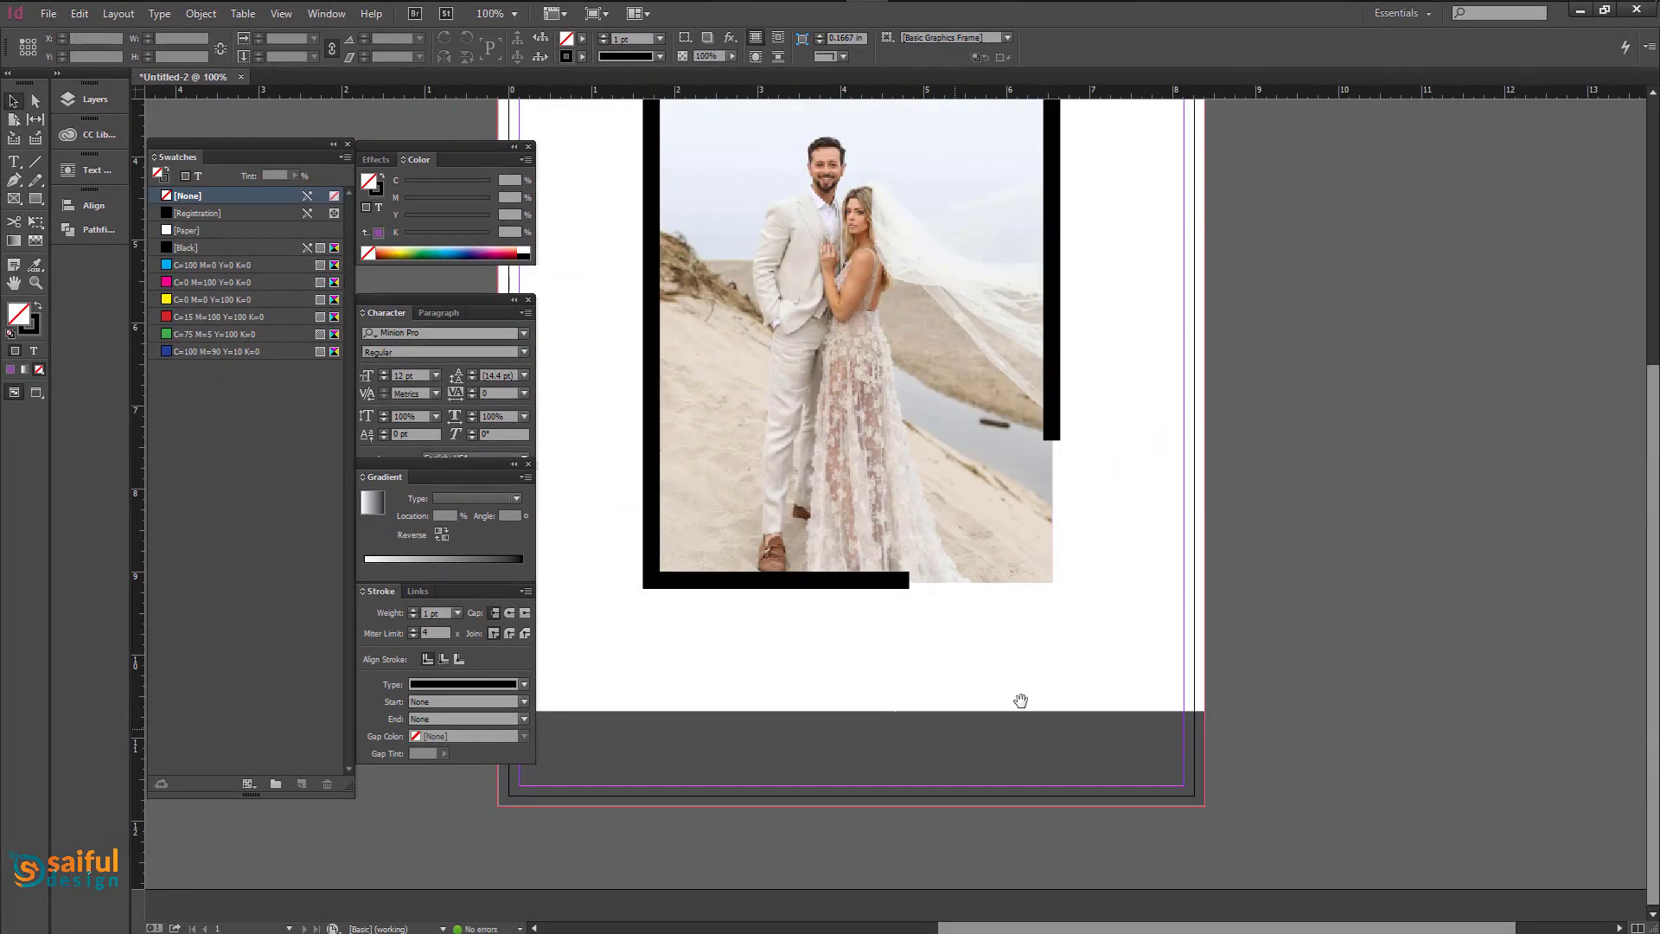
Draw a rectangle about 4.83 in wide and 6.54 in tall over the wedding photo, matching the photo frame.
left_click_drag(981, 616, 1011, 743)
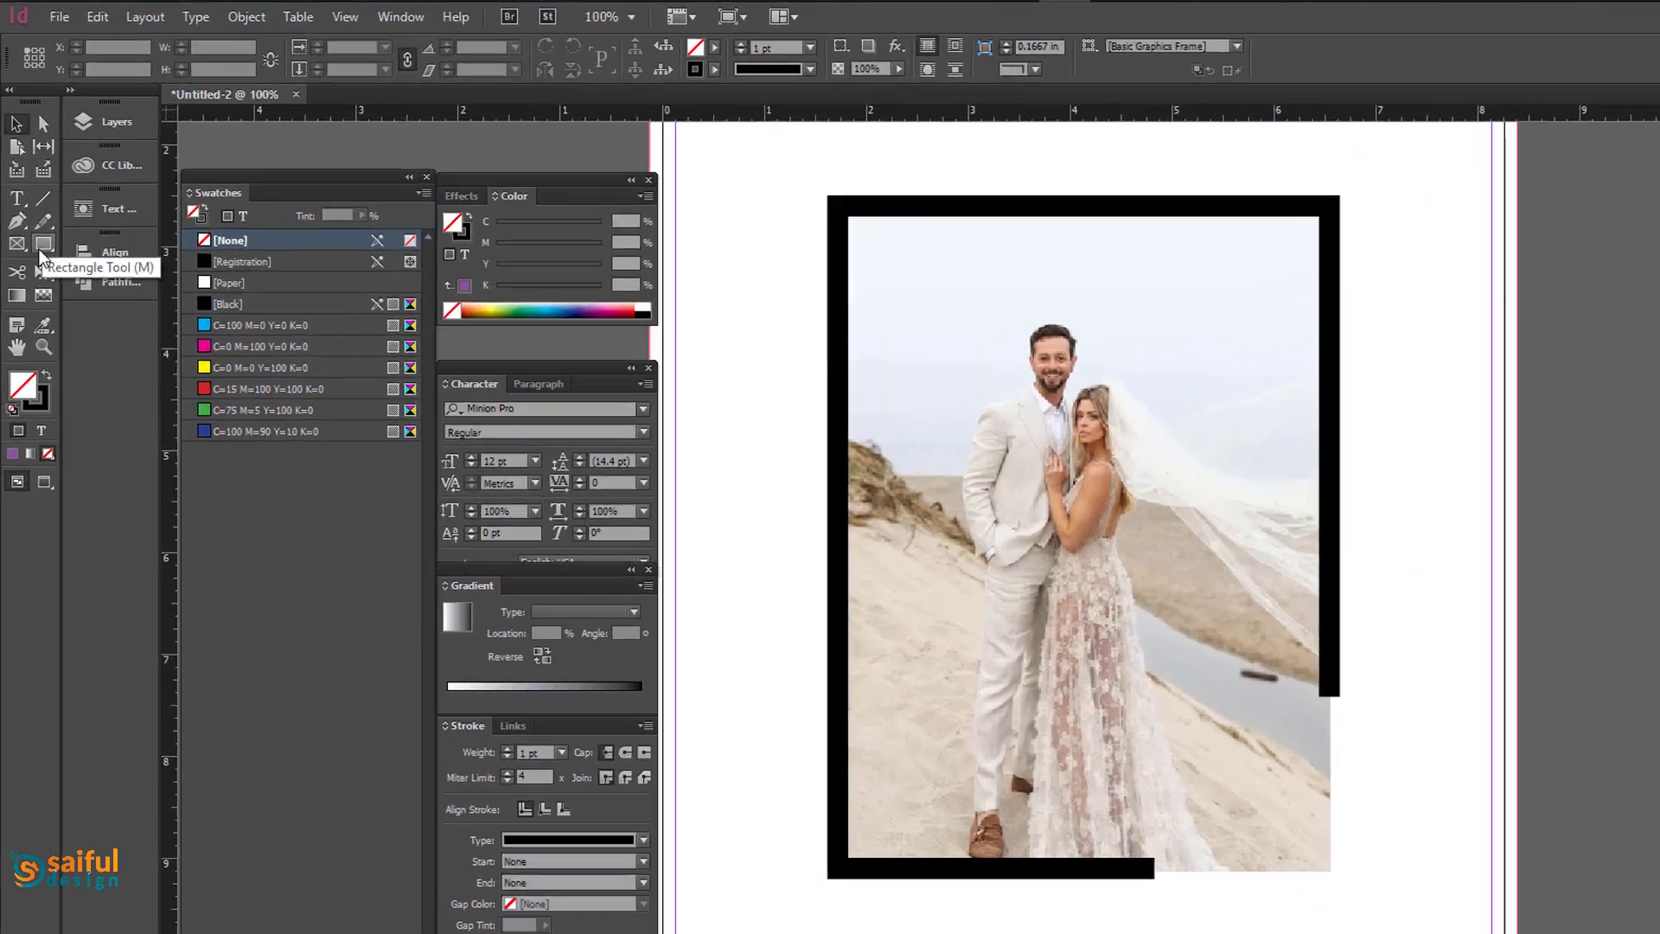
left_click_drag(35, 198, 69, 197)
left_click_drag(1195, 292, 1659, 932)
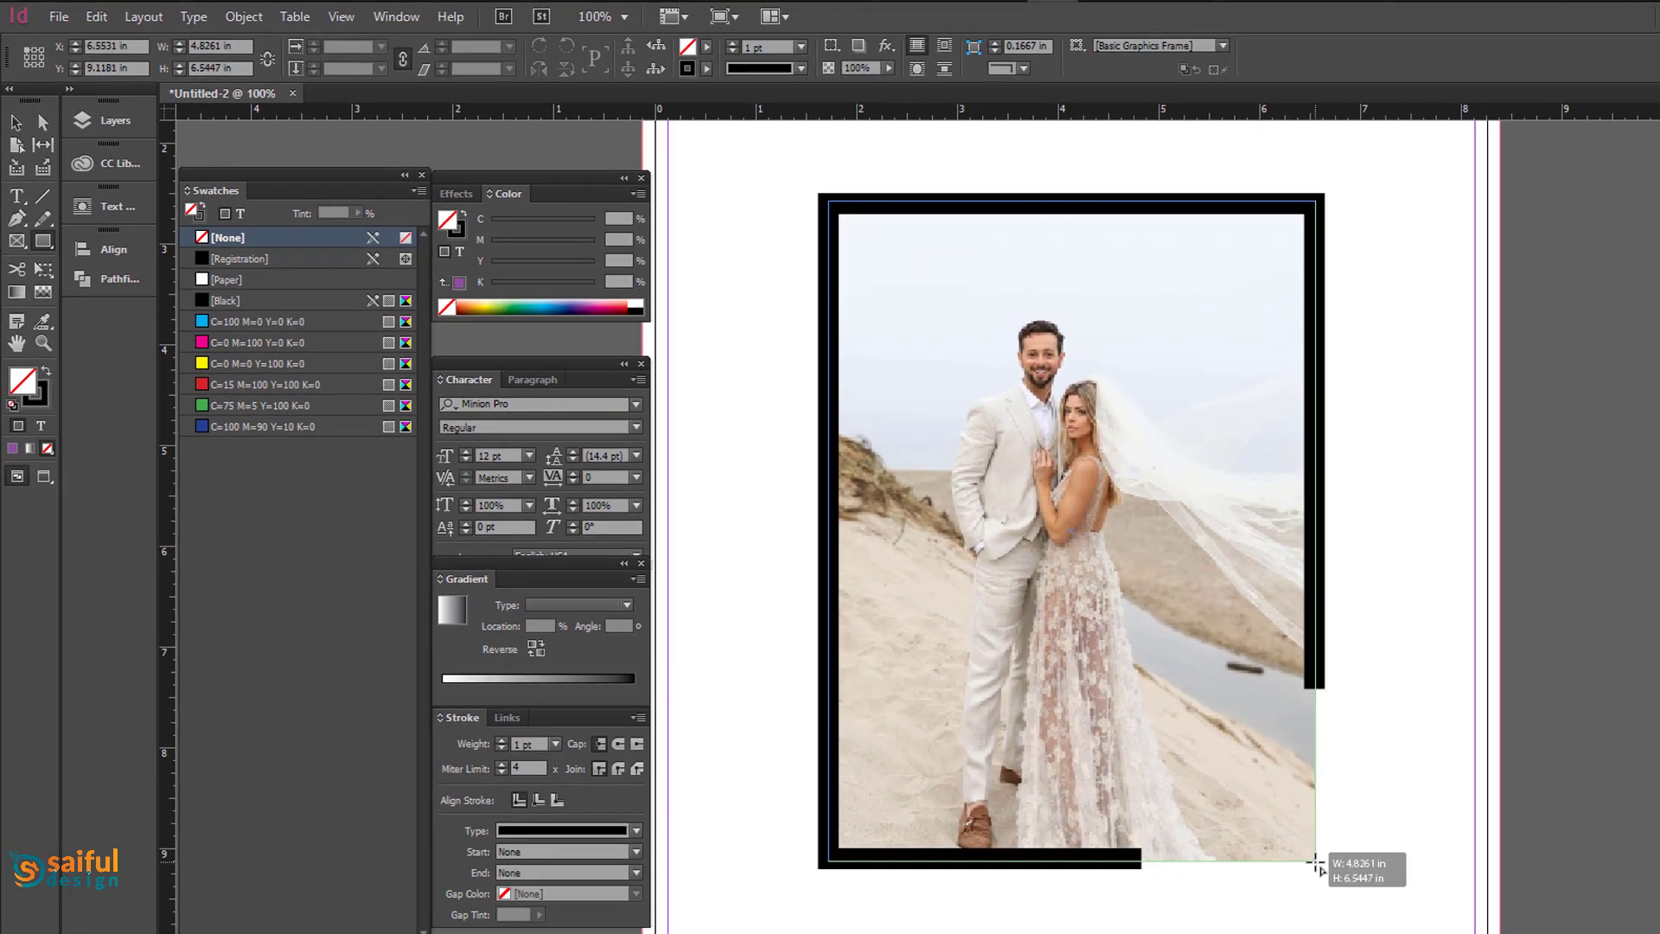
left_click_drag(1315, 862, 1315, 860)
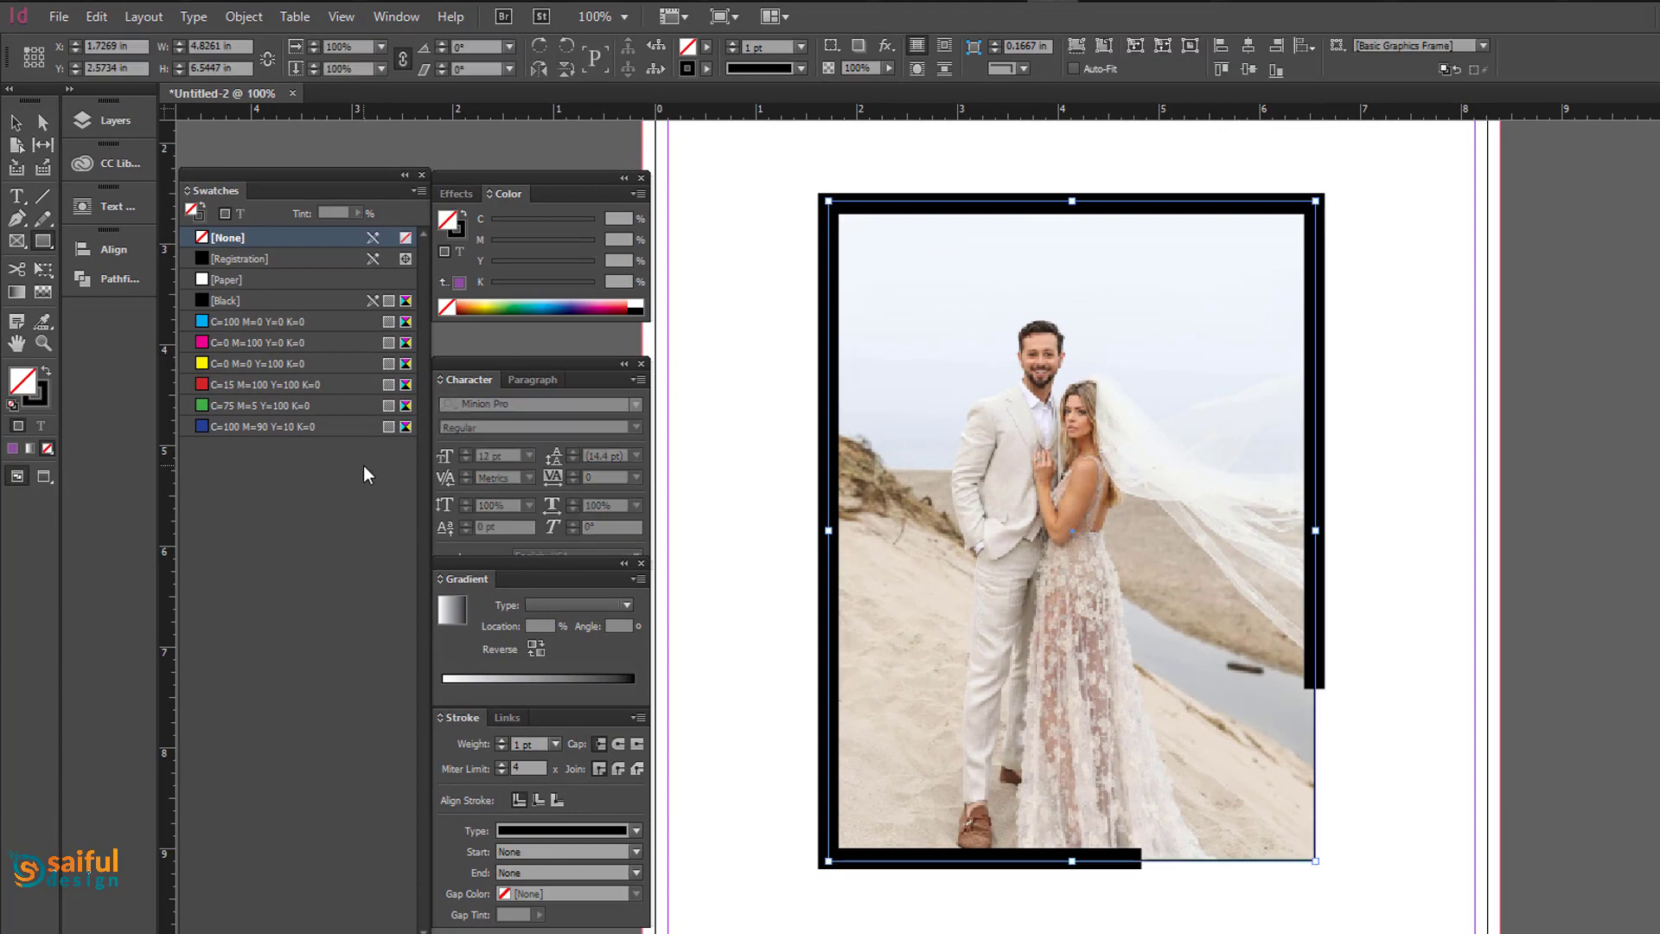
Fill the new rectangle with a white-to-black linear gradient and no stroke, running diagonally from its upper-left to lower-right corner at about -52.7°.
left_click(226, 300)
key("ctrl+x")
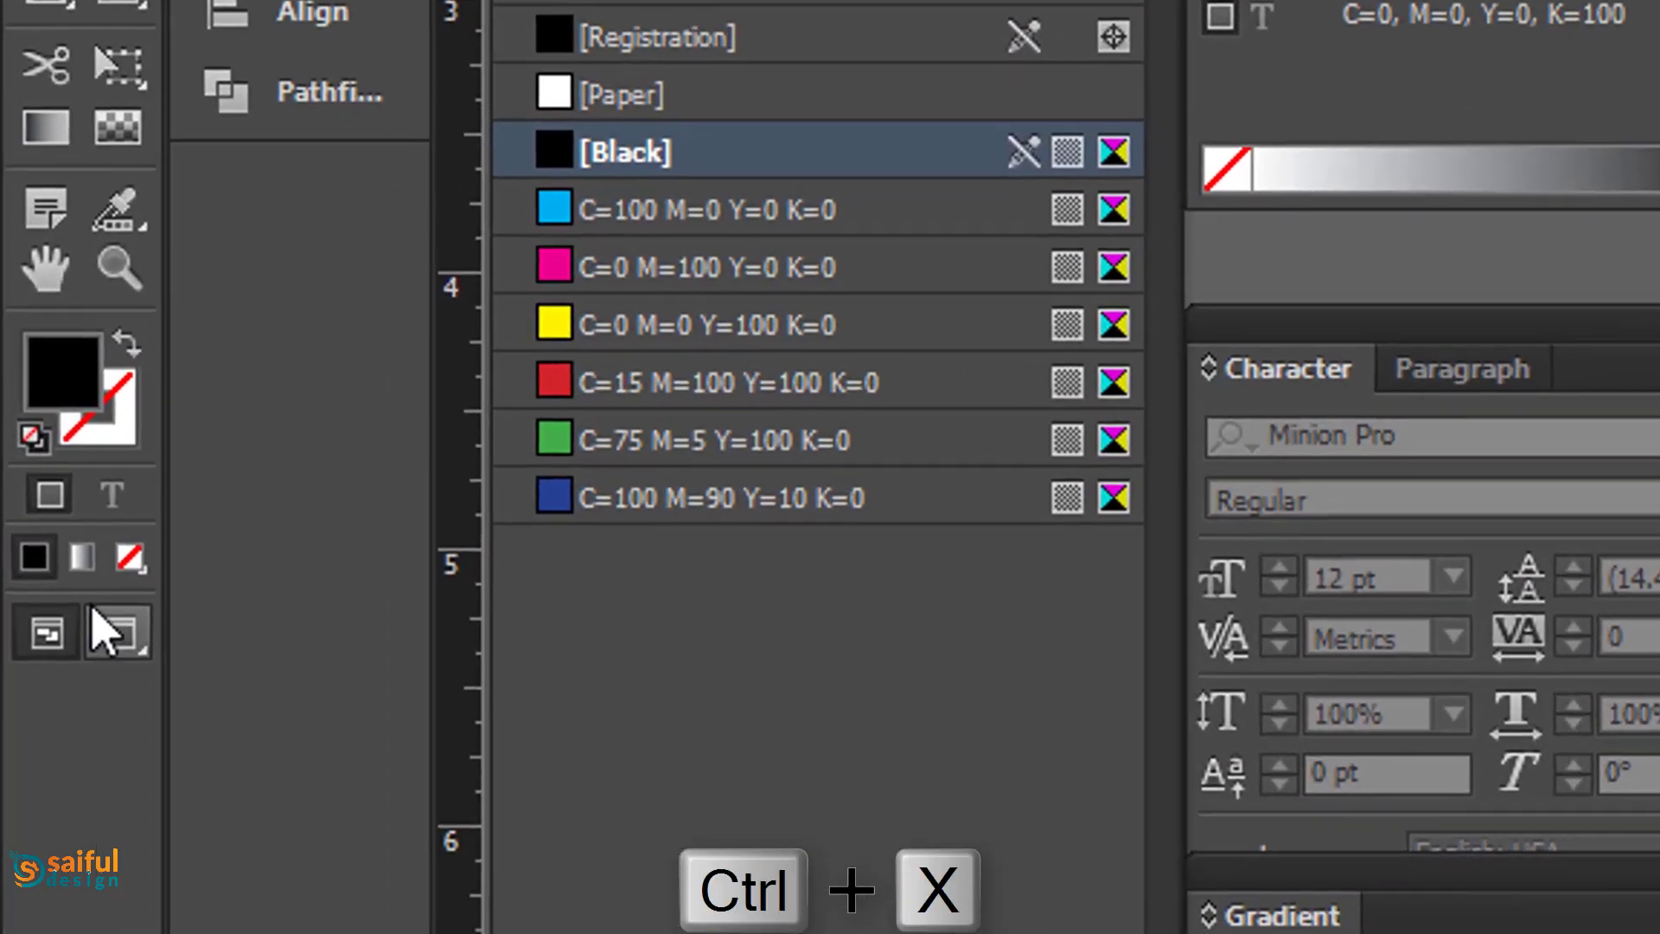
left_click(82, 555)
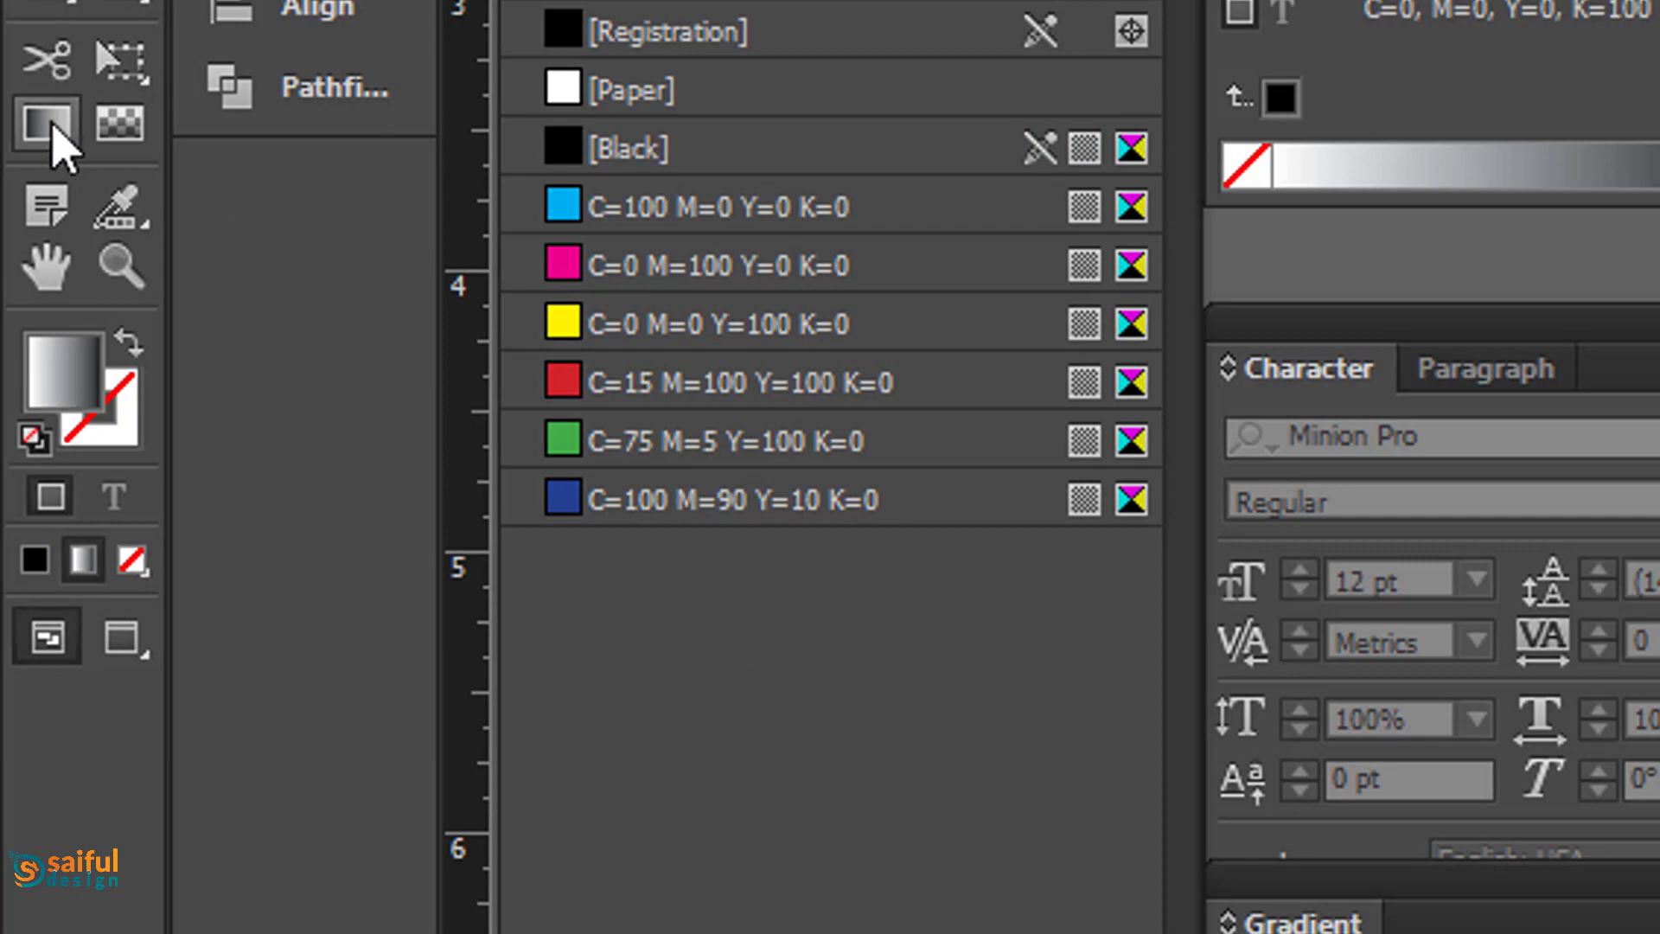
left_click(59, 124)
left_click_drag(940, 138, 1087, 701)
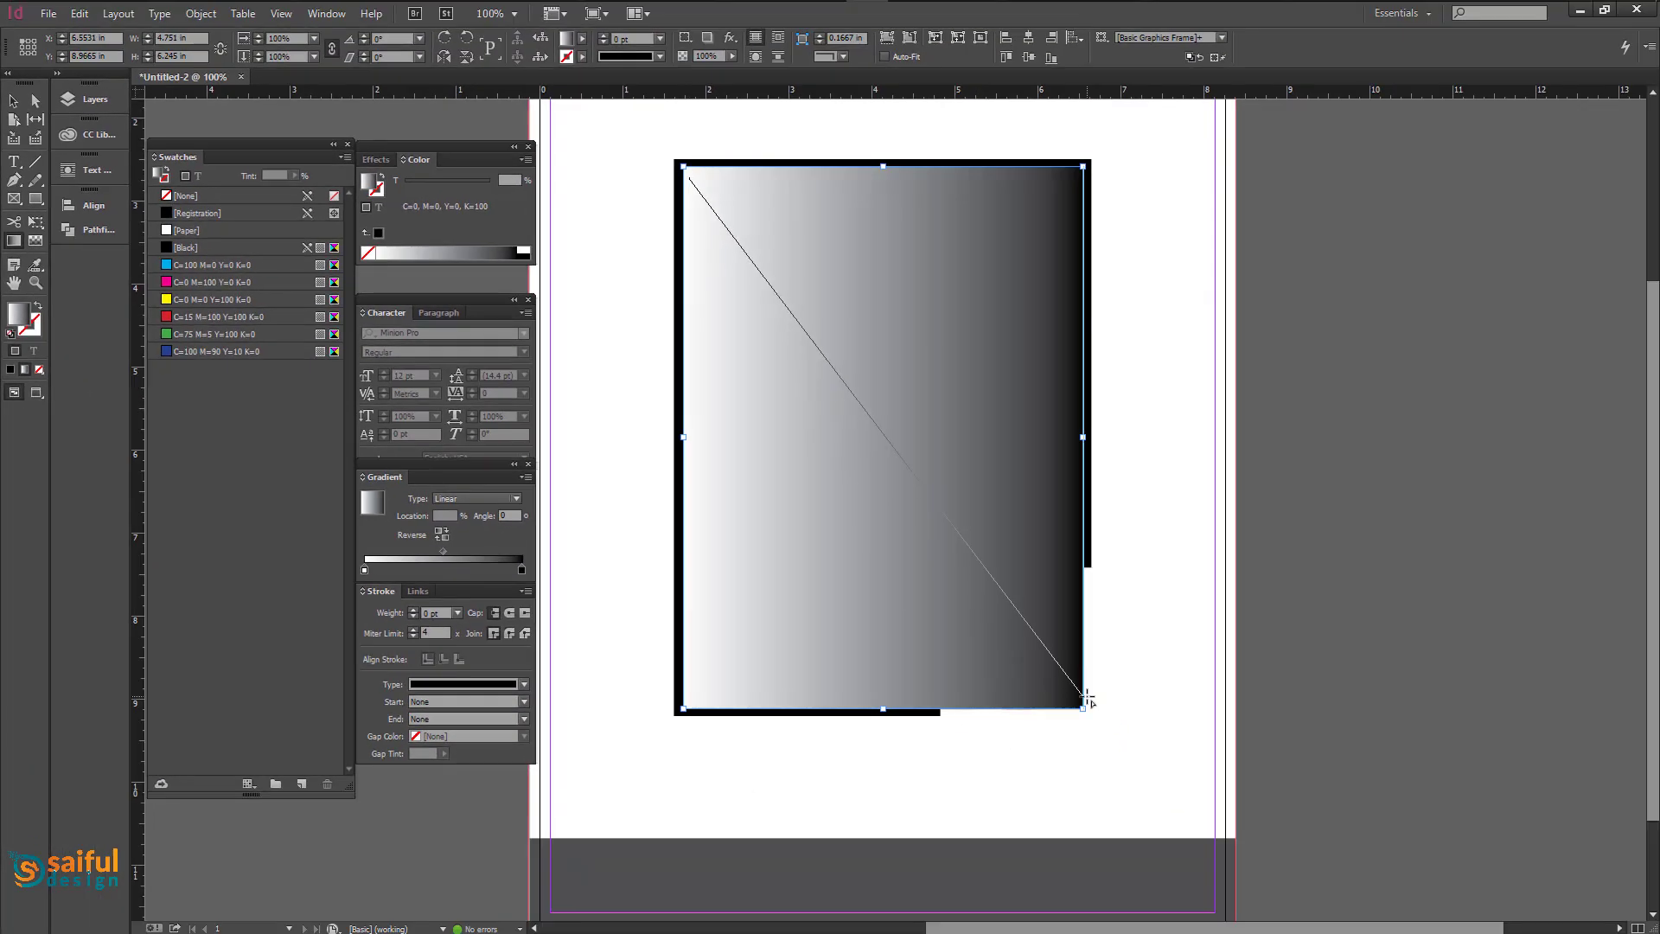
left_click(14, 103)
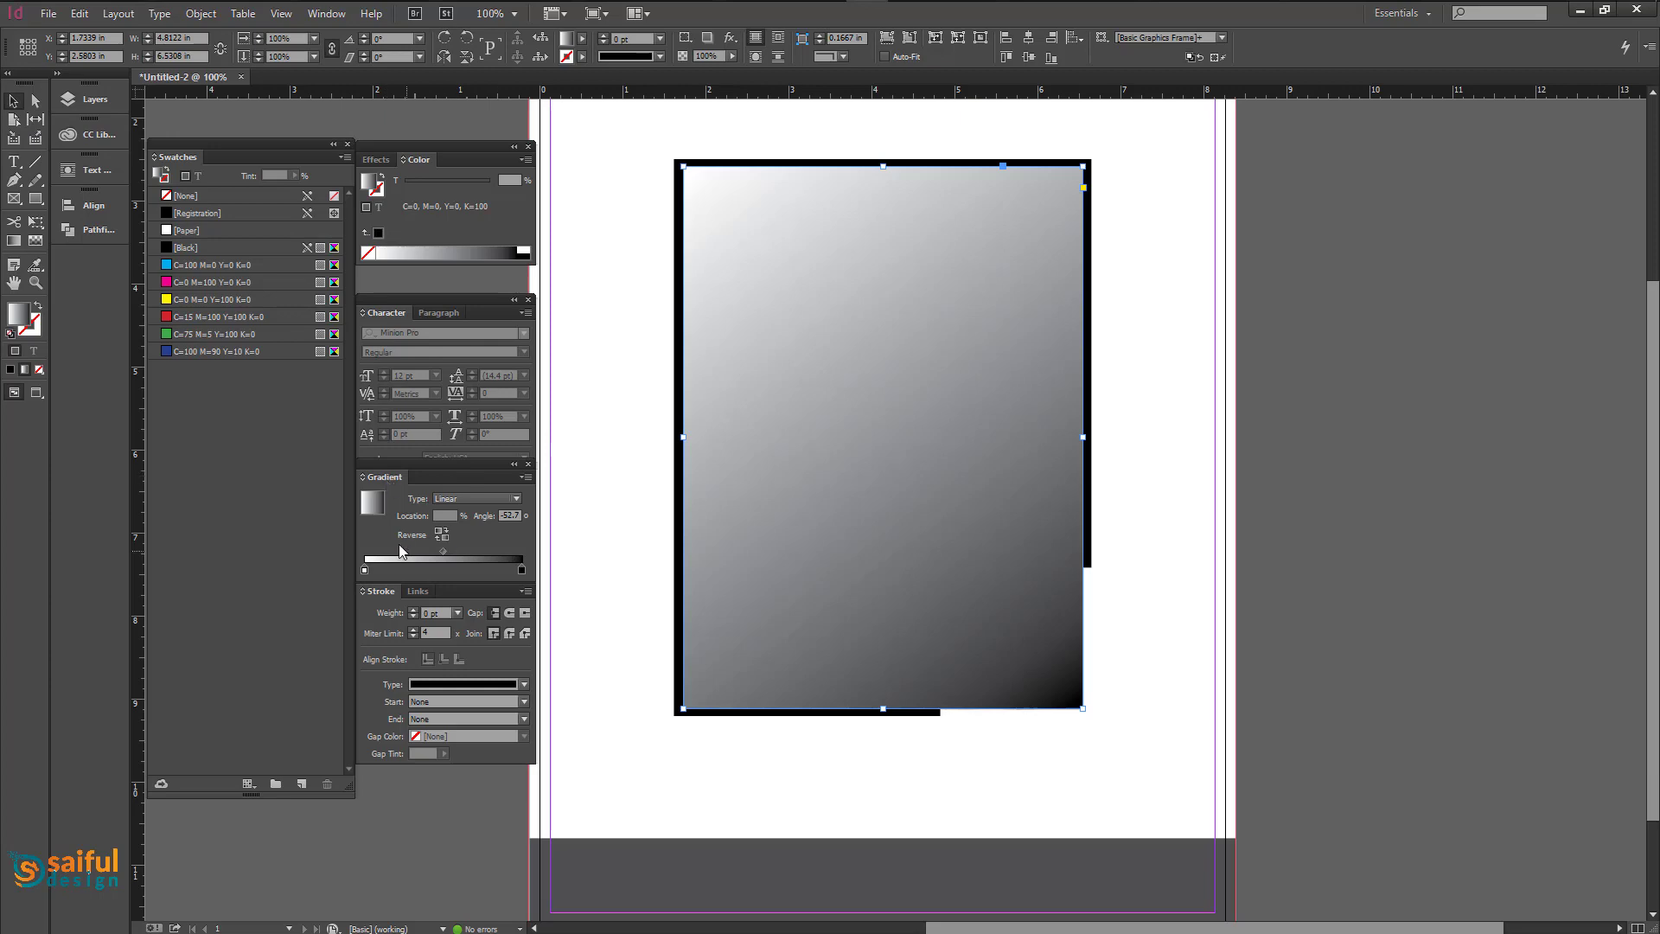
Recolour the gradient in CMYK, with the end stop about C=85, M=100, Y=0 and the start stop about C=42, M=100, Y=0, K=0.
left_click(328, 17)
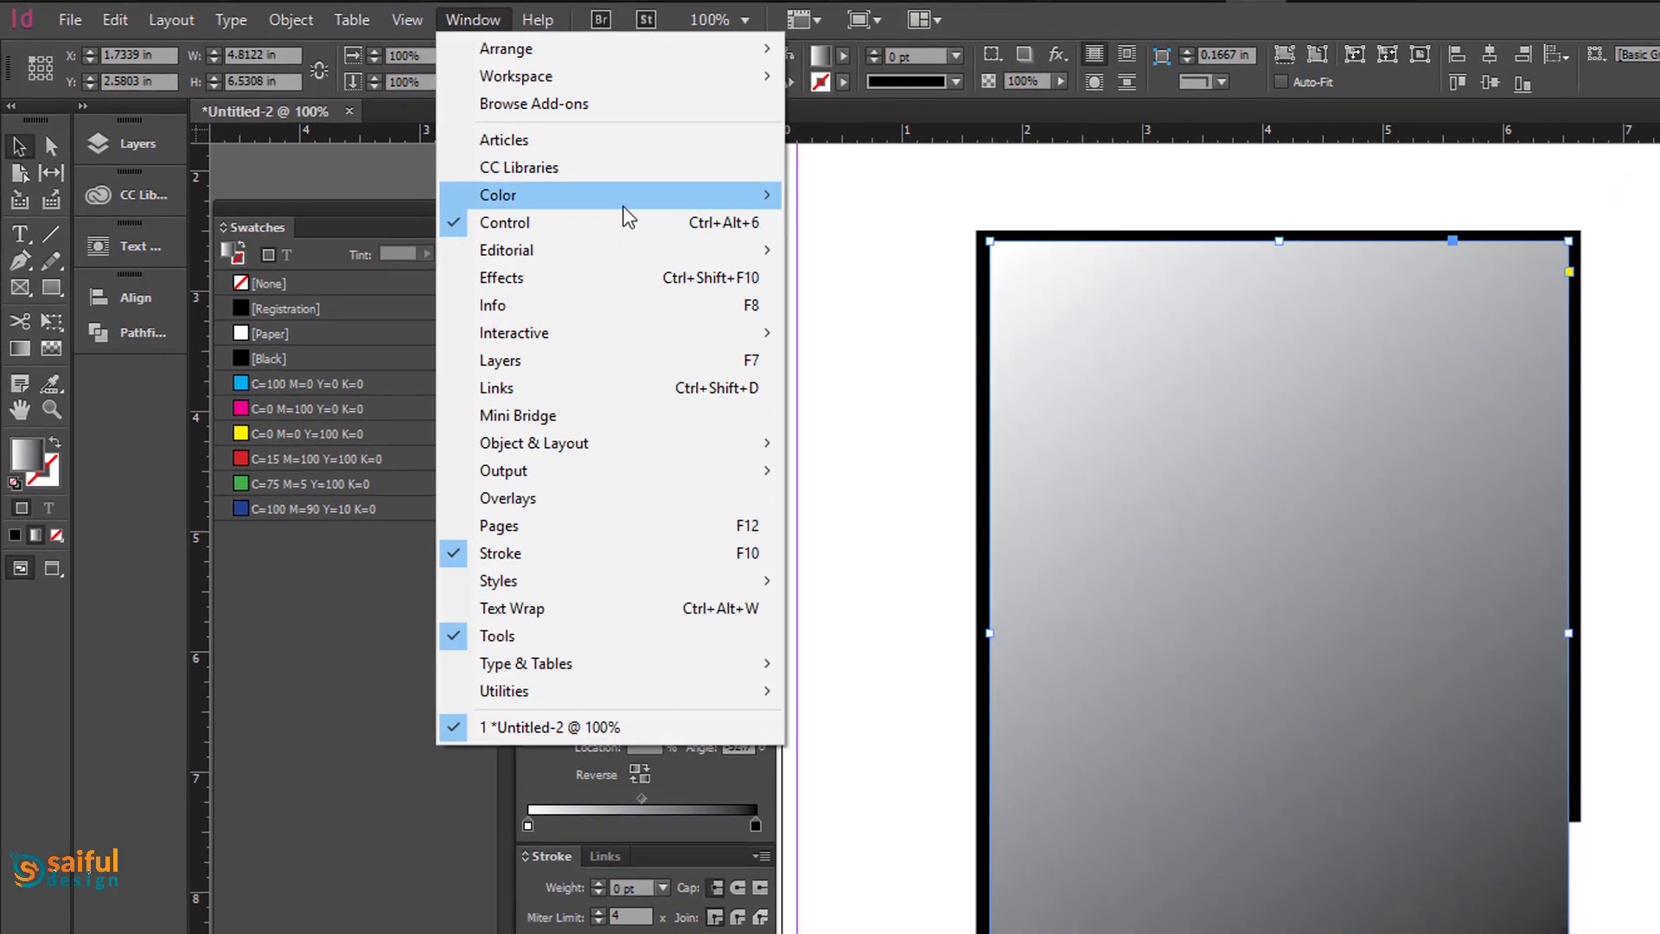
mouse_move(430, 141)
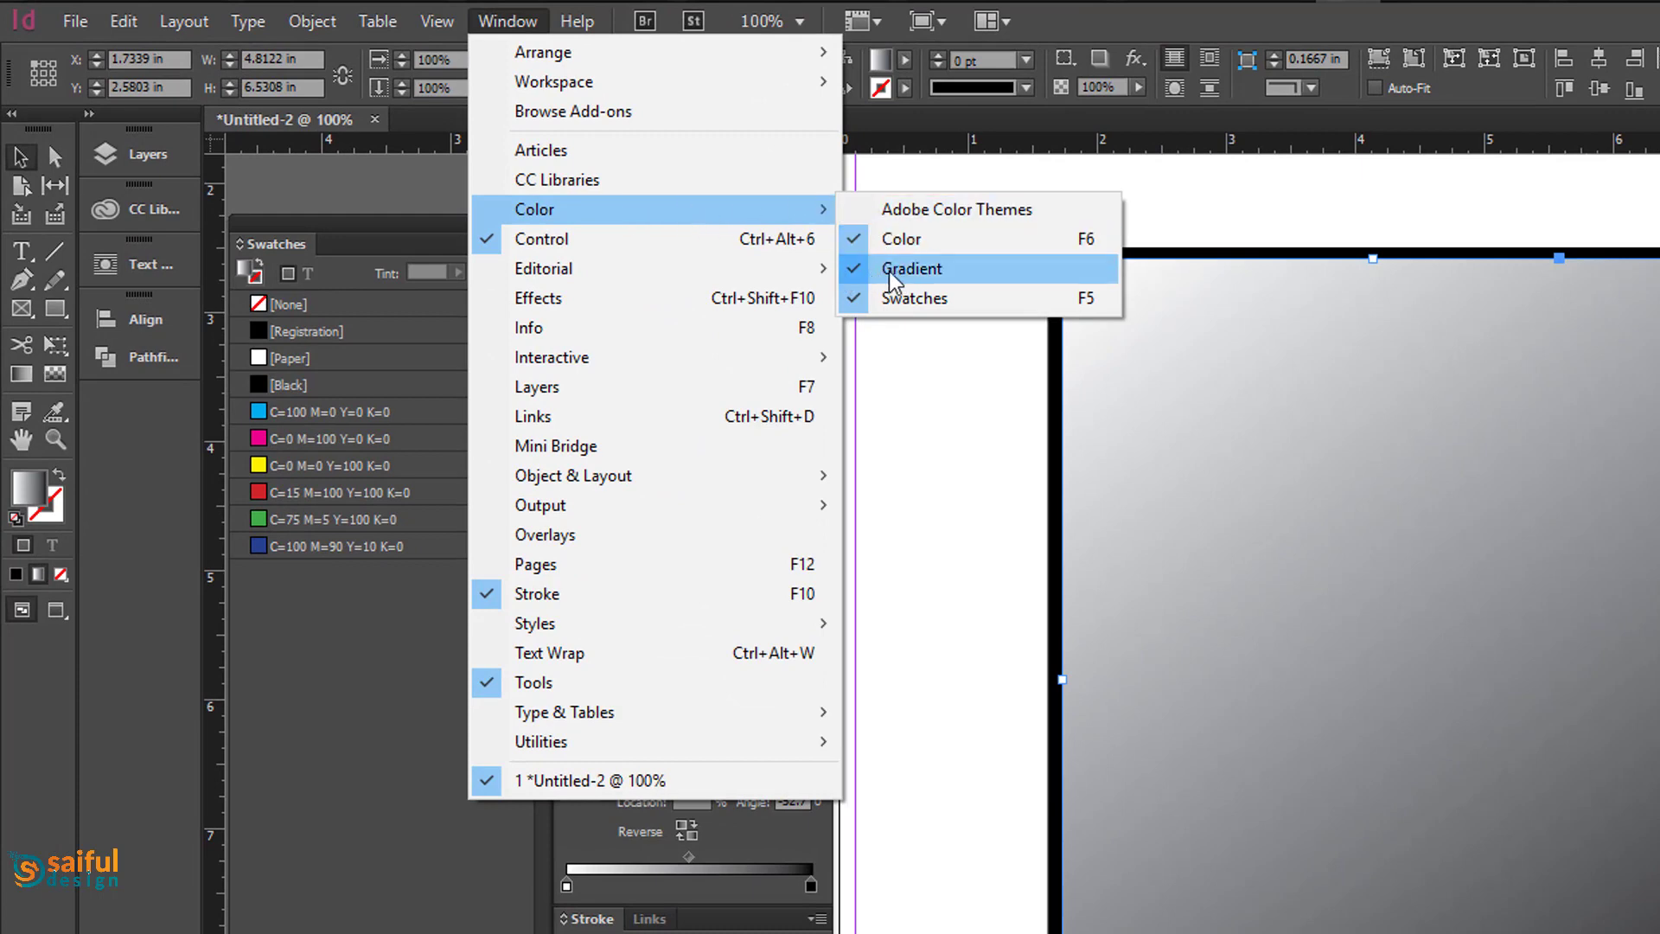
left_click(811, 885)
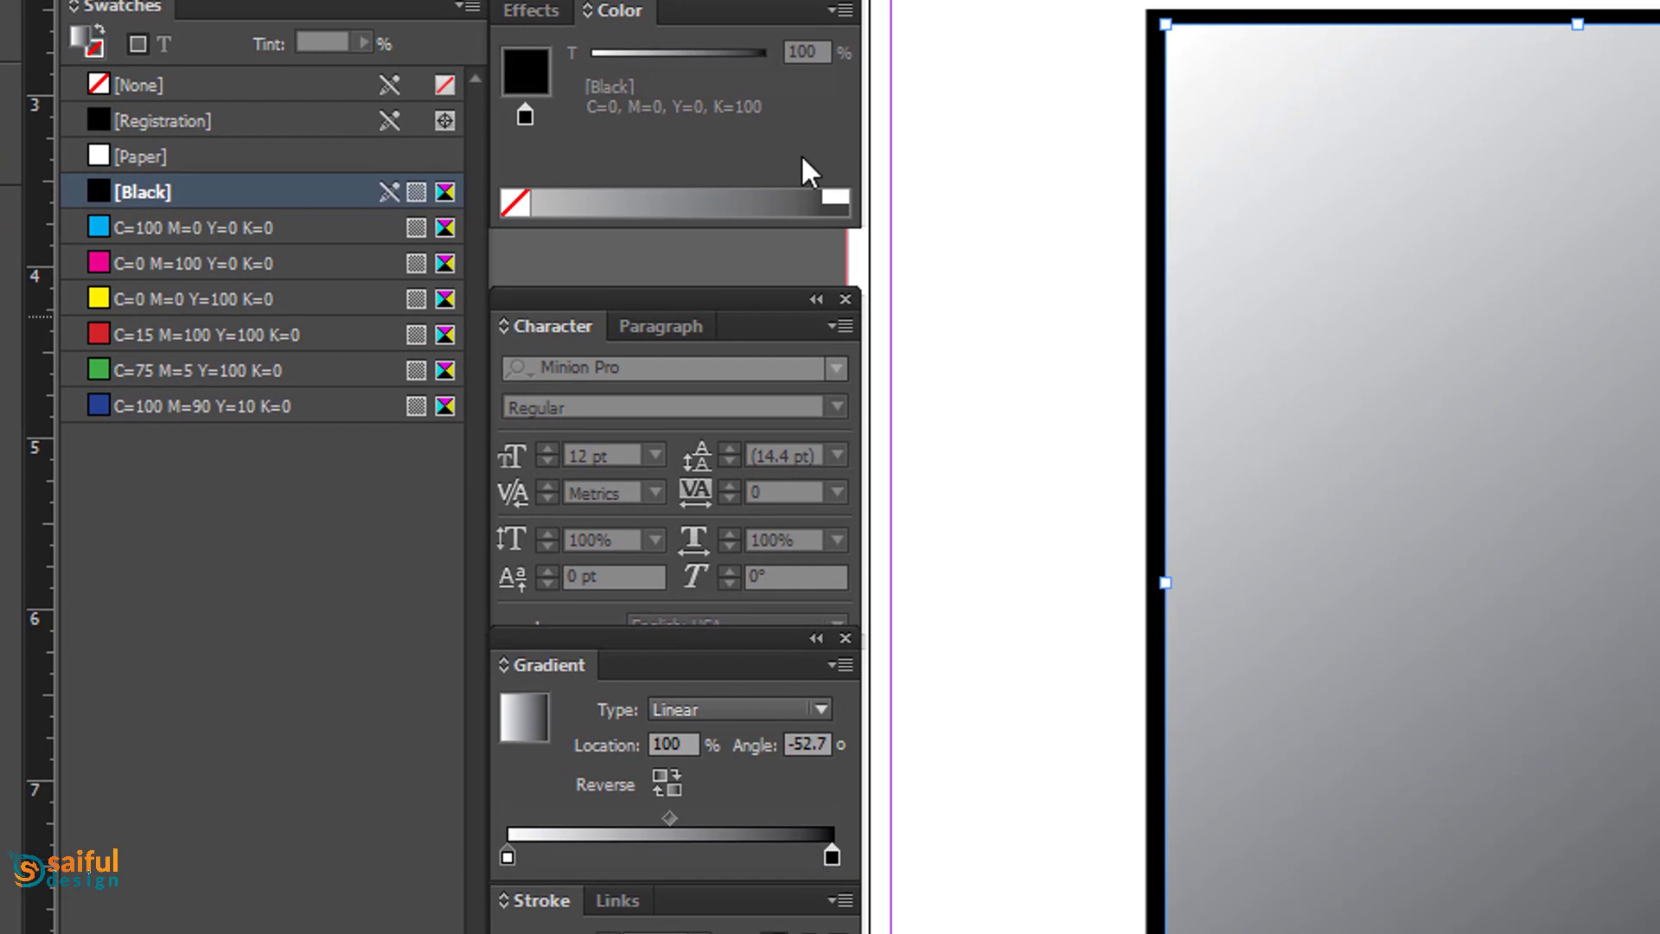
left_click(839, 10)
left_click(942, 120)
left_click(745, 192)
left_click(385, 189)
left_click_drag(358, 105, 422, 114)
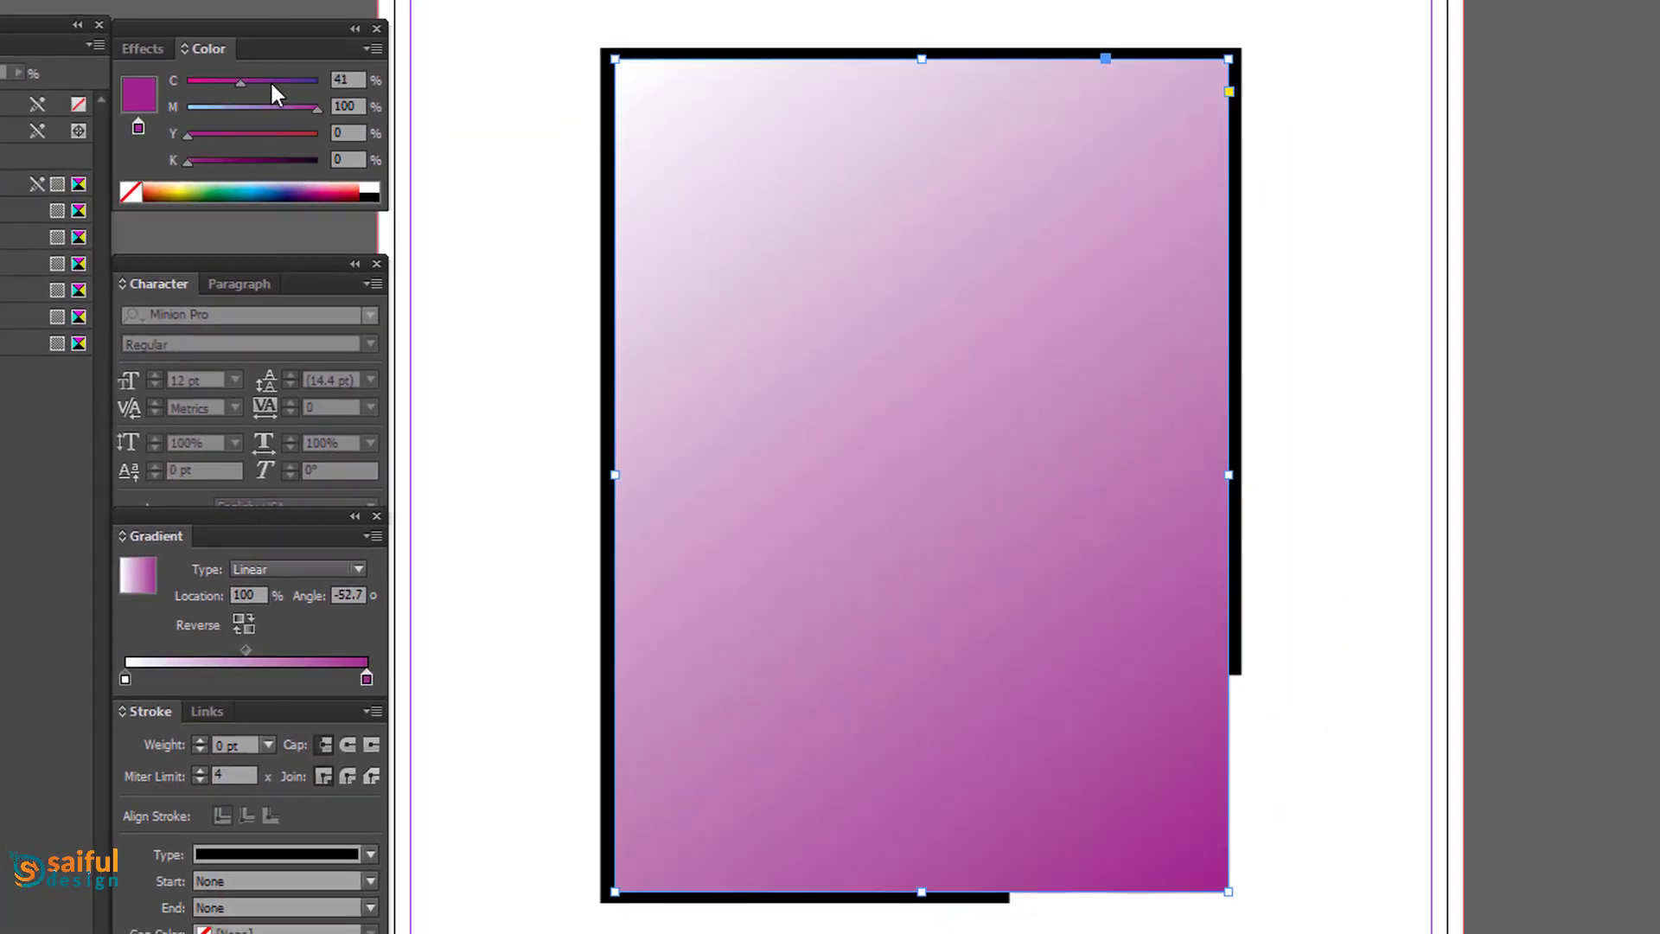
left_click_drag(271, 84, 297, 83)
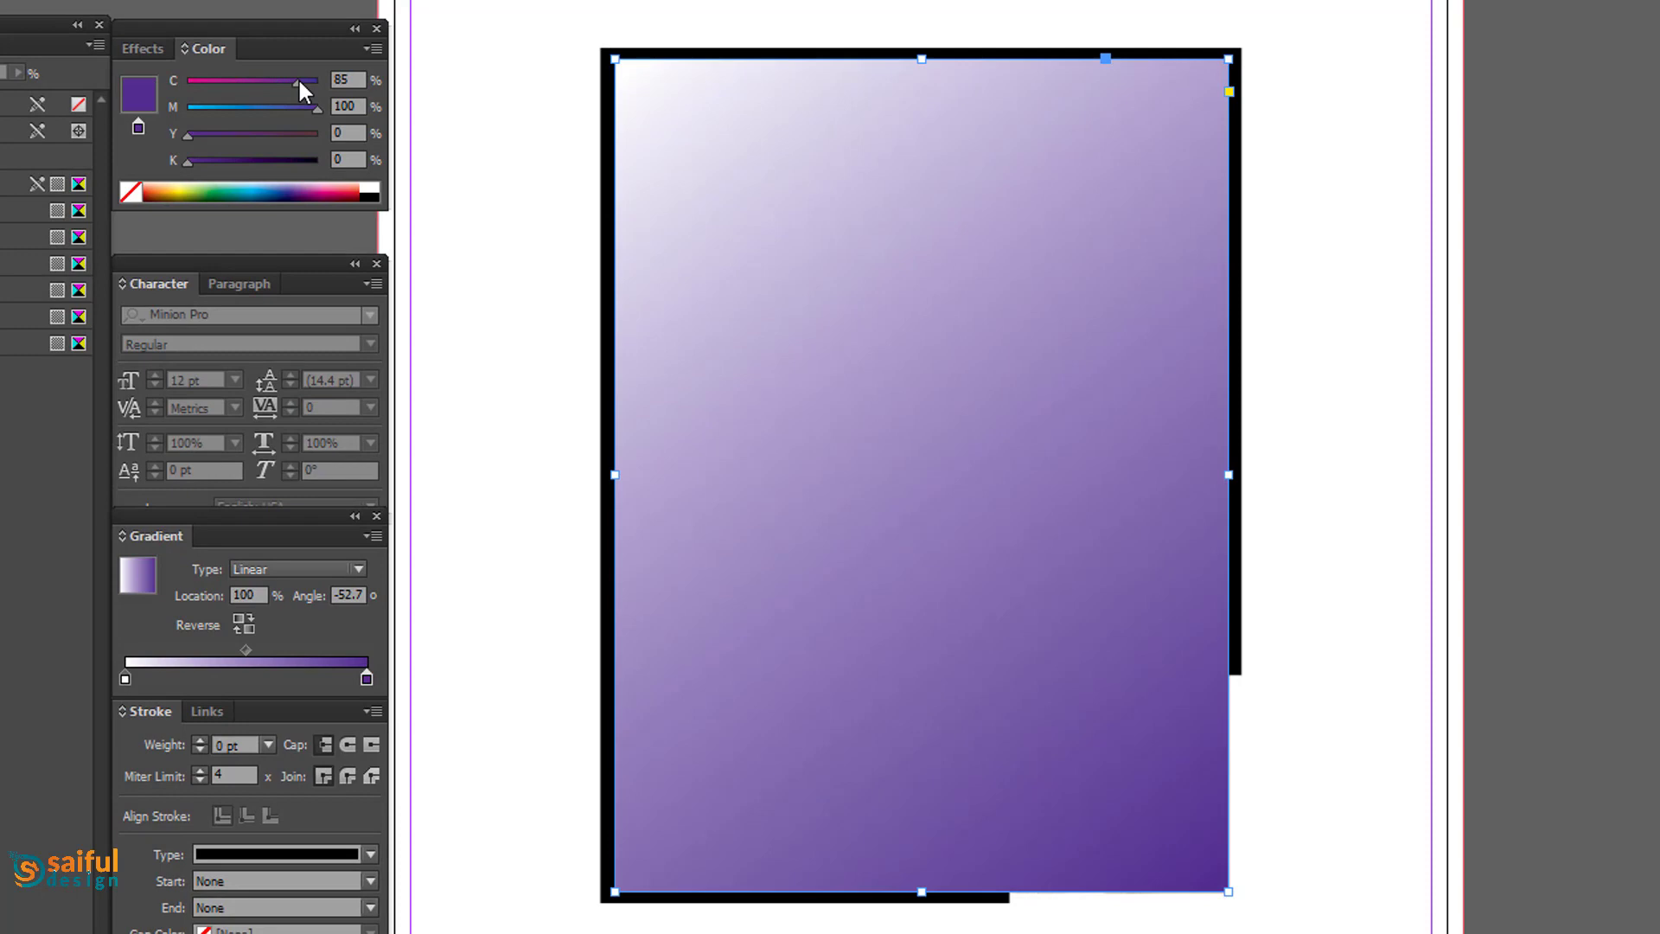
left_click(202, 162)
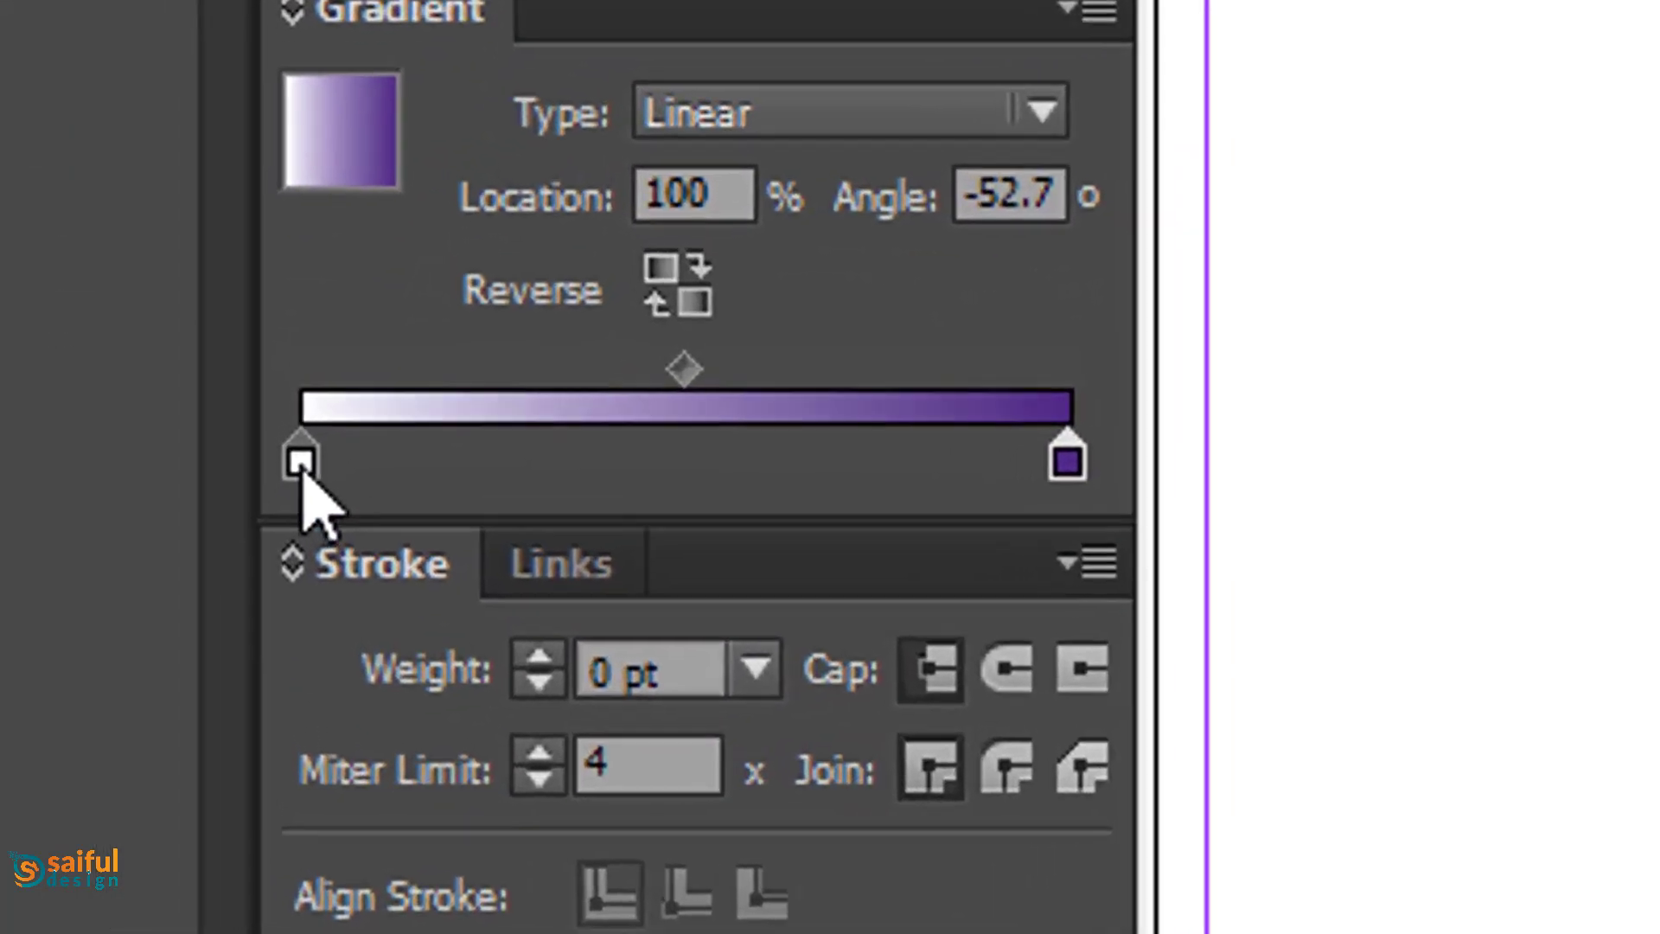
left_click(301, 462)
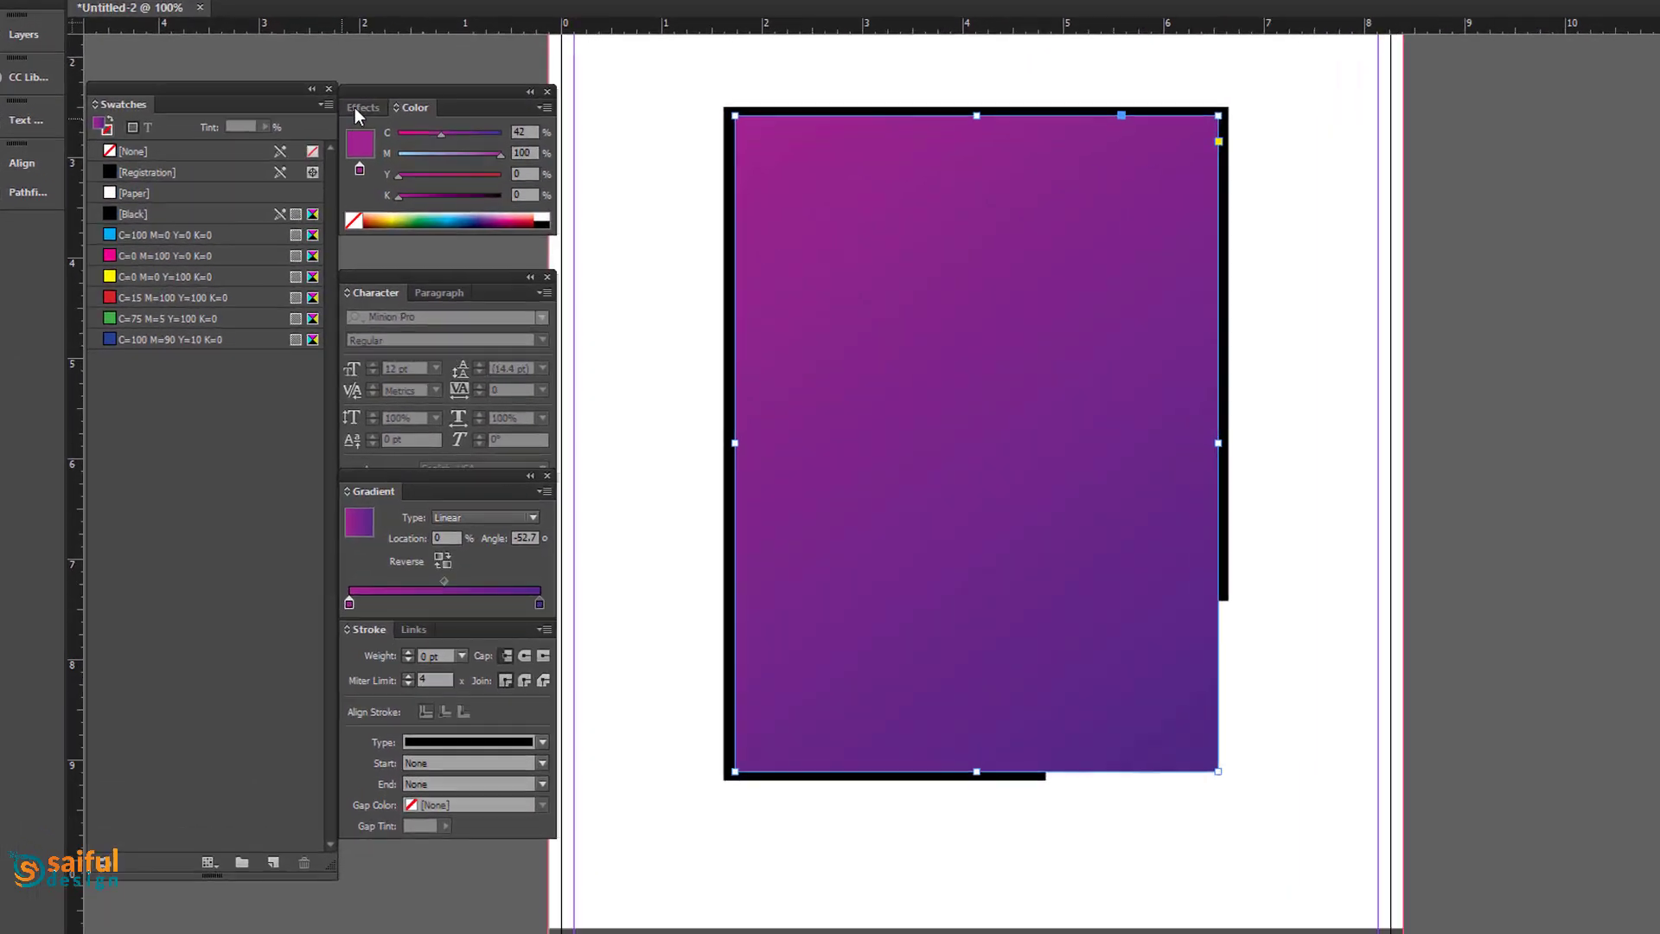
Set the blend mode of the gradient rectangle over the wedding photo to Color and deselect it.
left_click(375, 160)
left_click(357, 78)
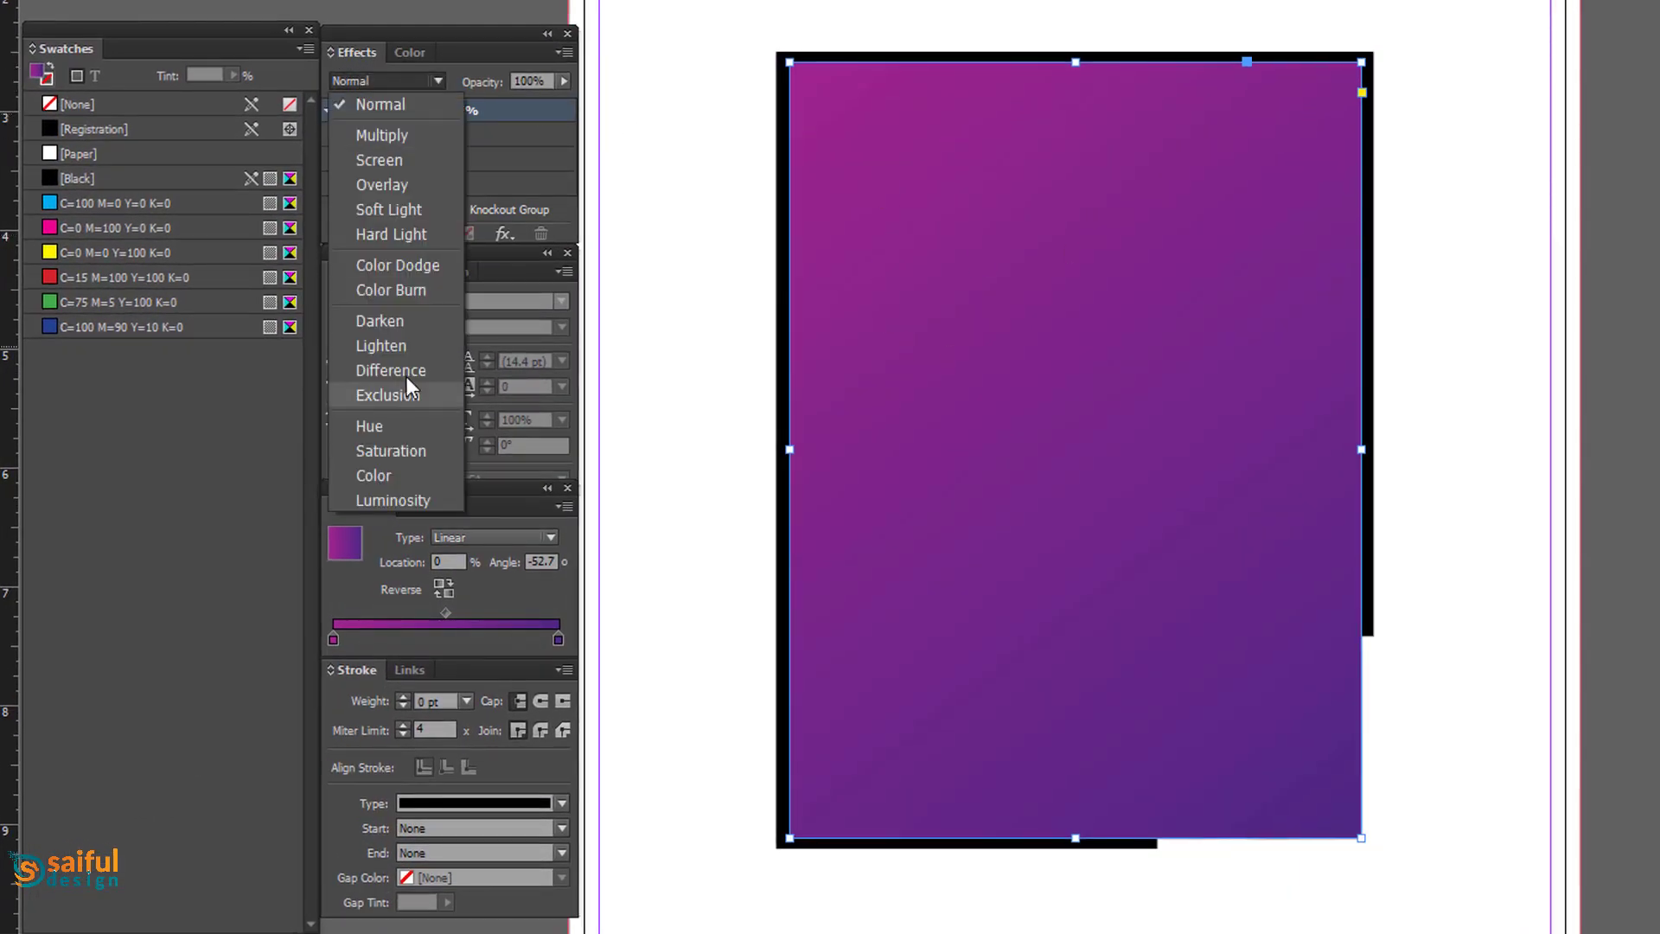
left_click(385, 475)
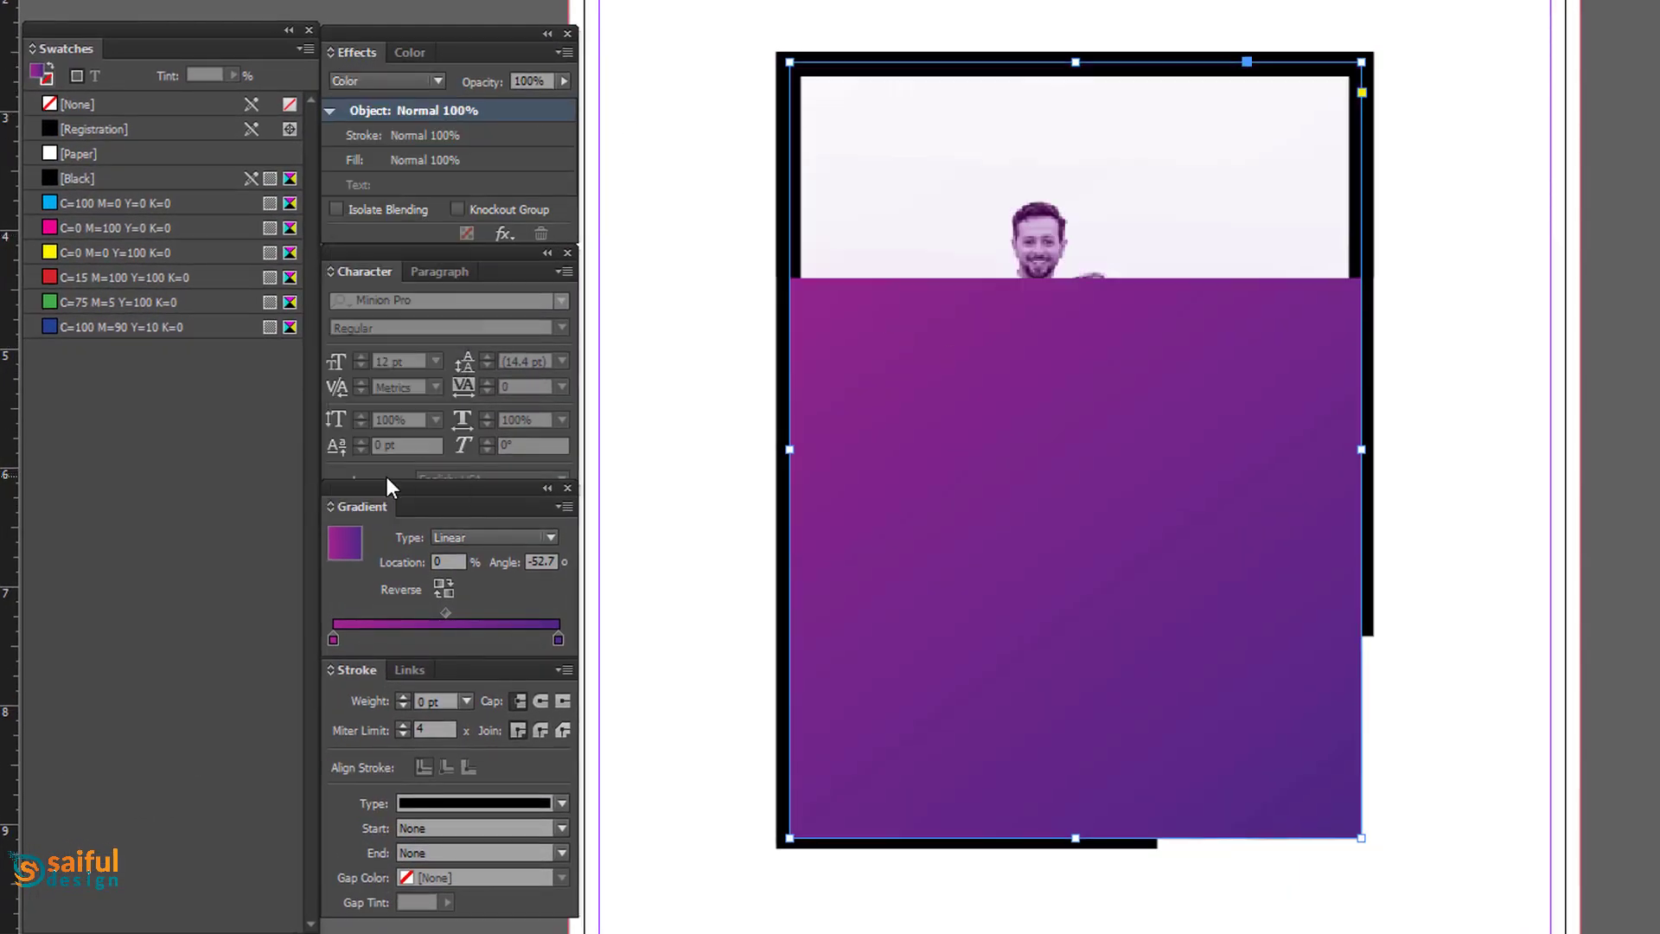
left_click(708, 516)
Bring the thick black photo frame to the front of the stacking order, keeping its original position.
left_click(797, 67)
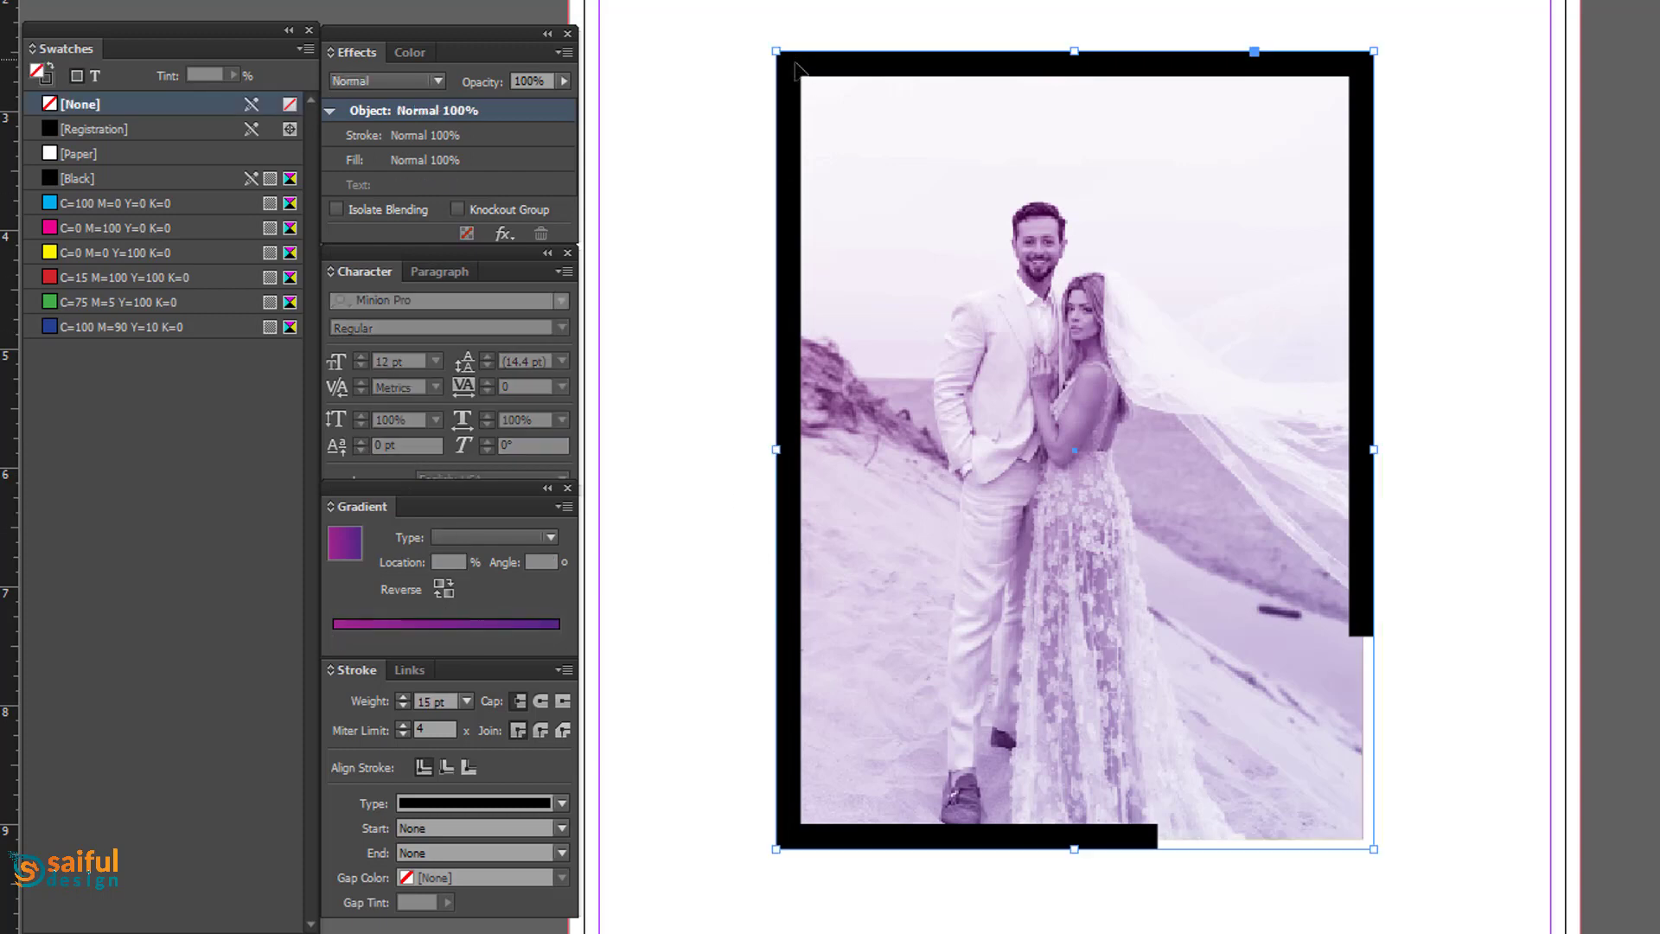
left_click_drag(796, 67, 763, 65)
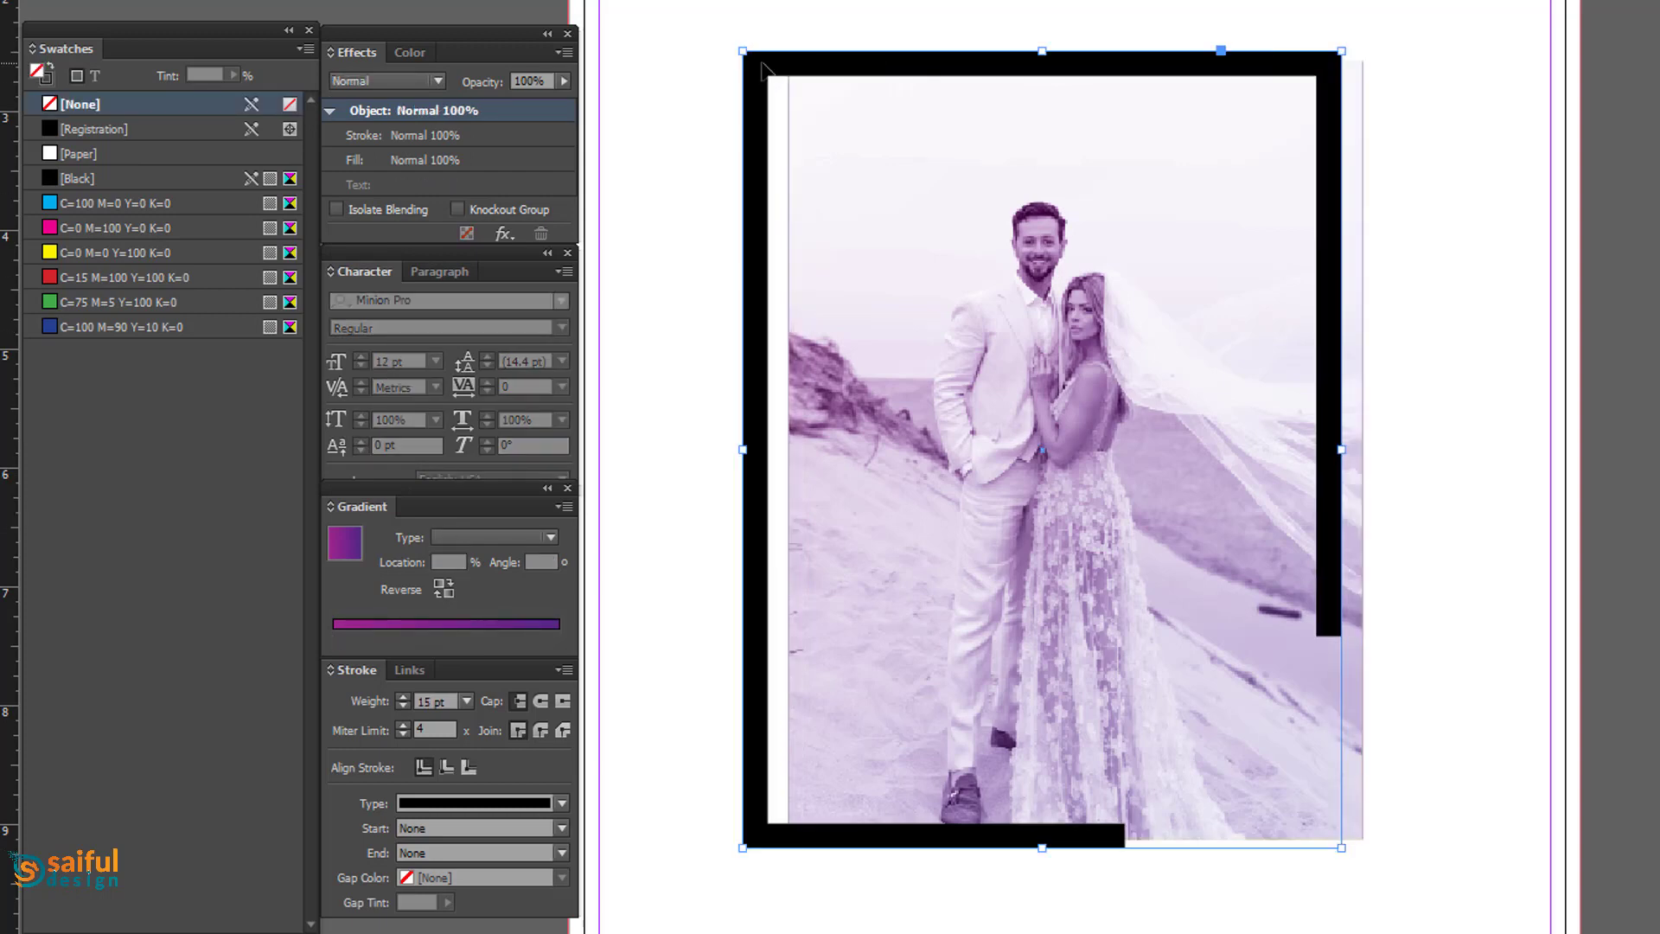
key("ctrl+z")
right_click(809, 65)
mouse_move(928, 315)
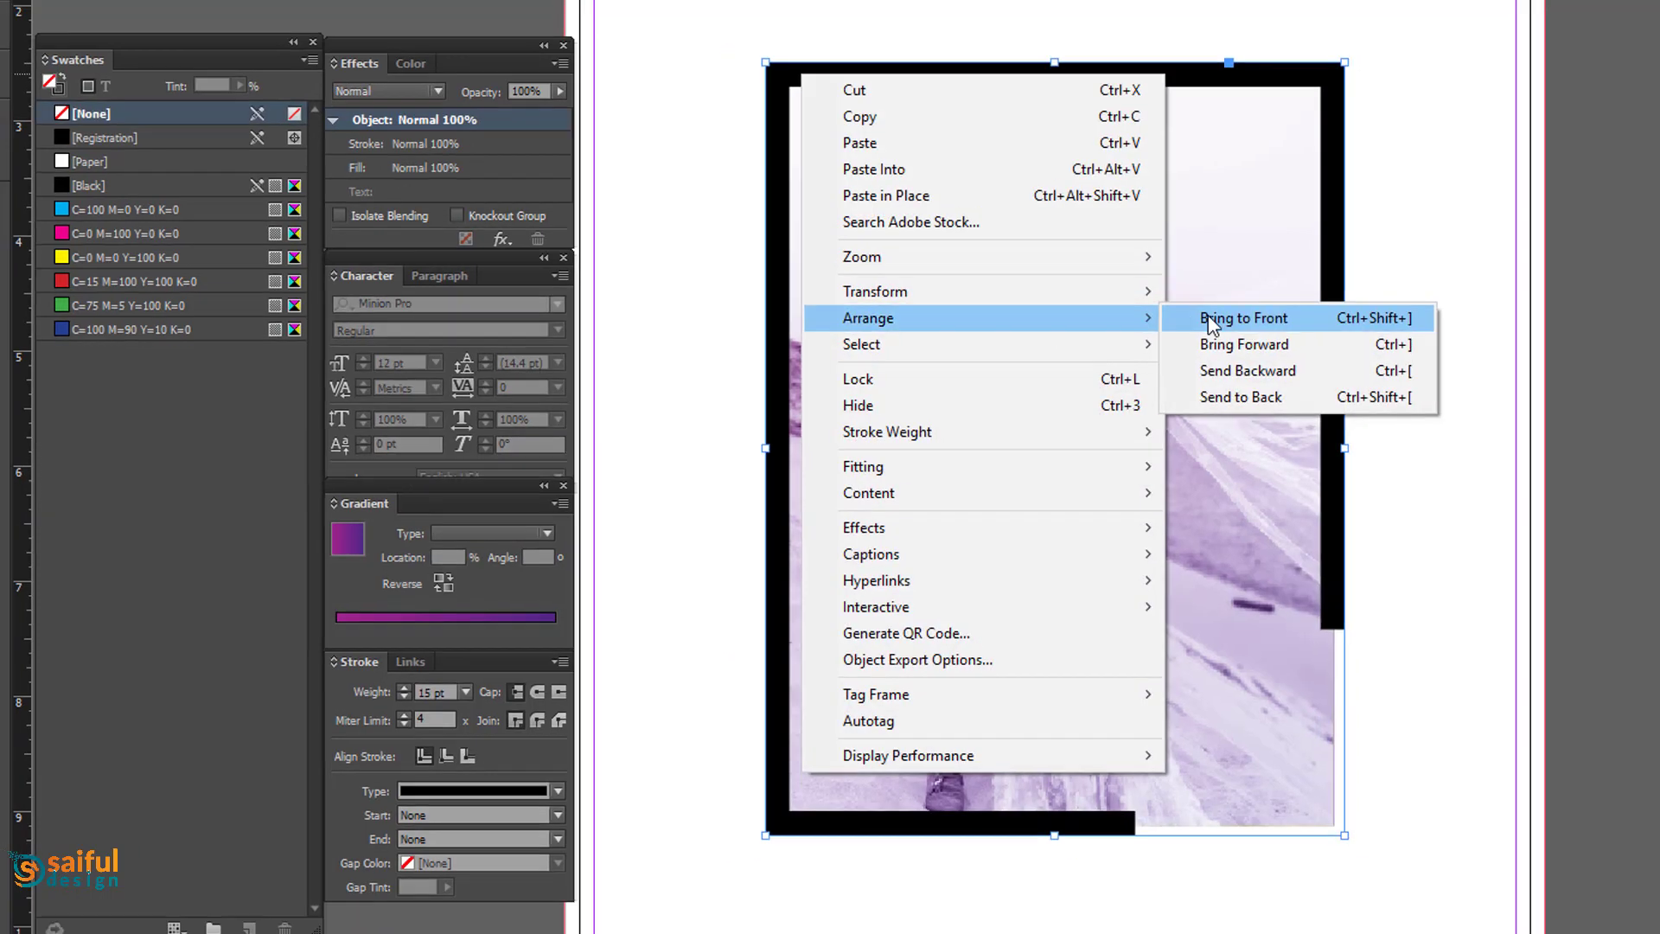
left_click(1208, 317)
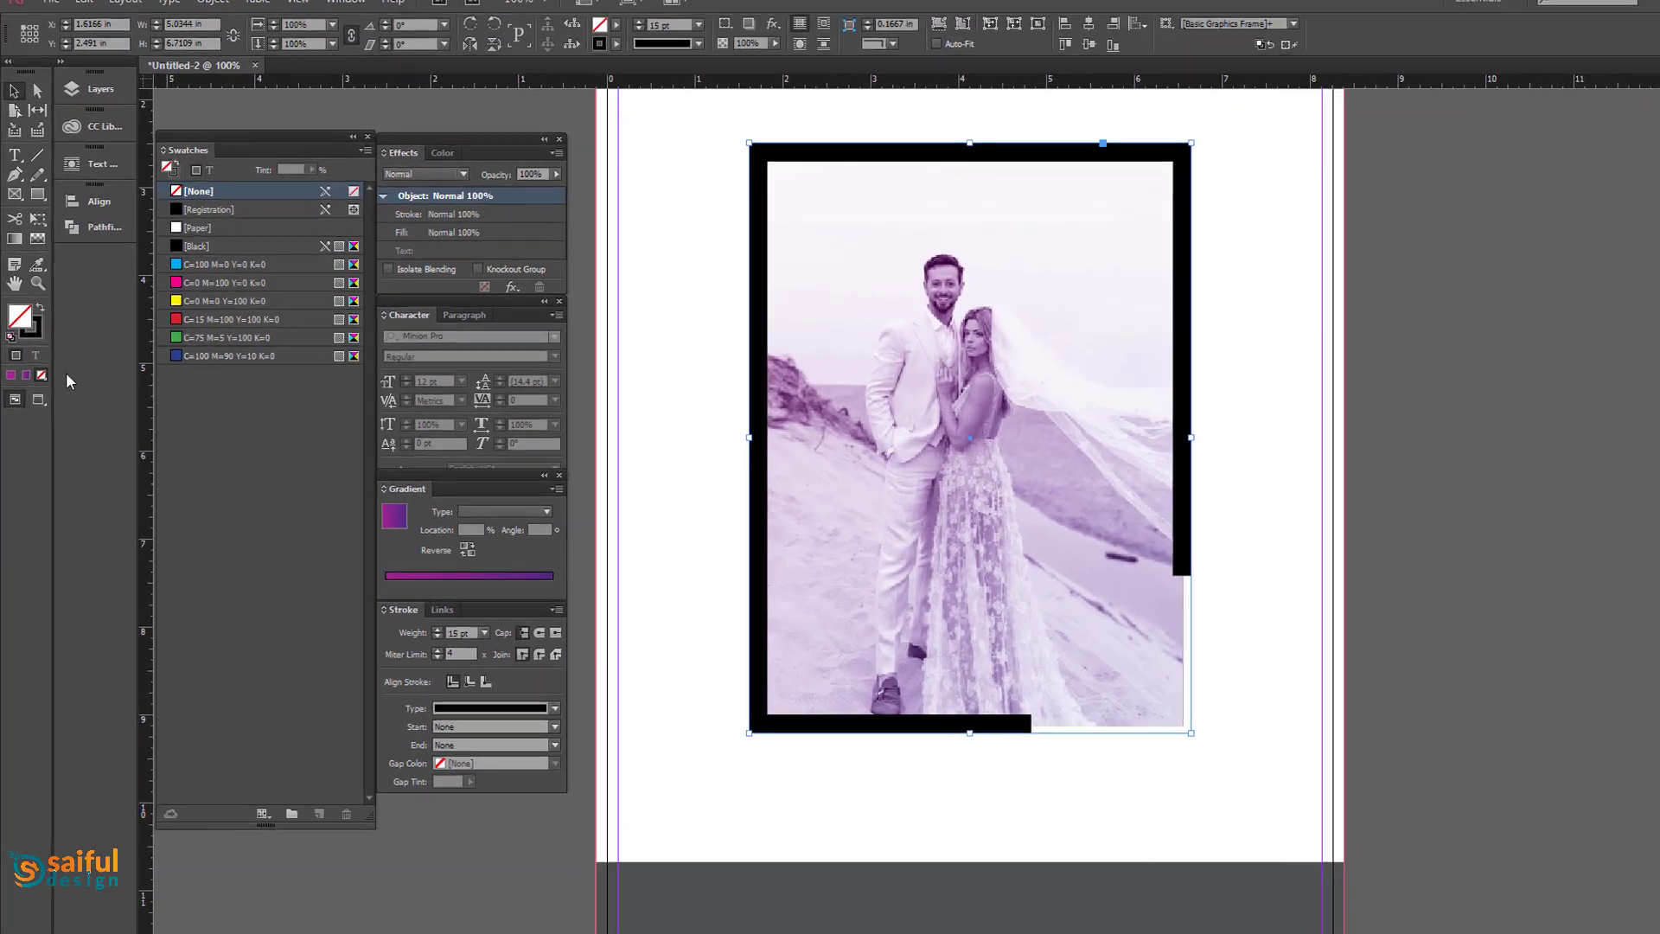
Apply the purple gradient to the stroke of the photo frame and deselect it.
left_click(38, 328)
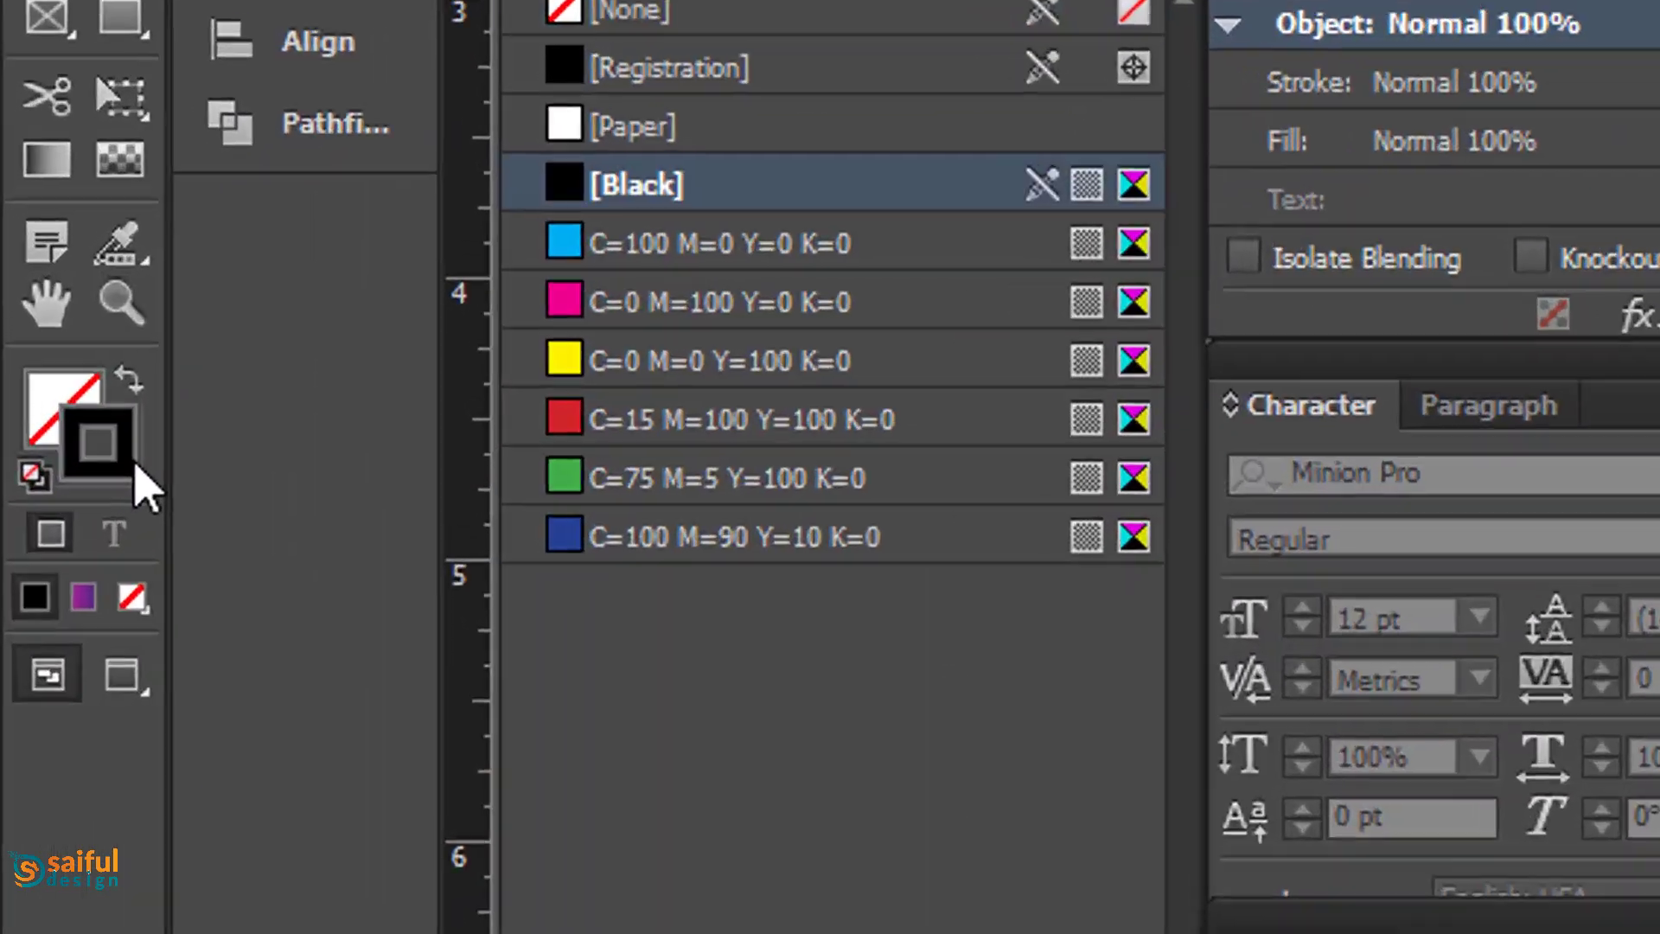
left_click(78, 581)
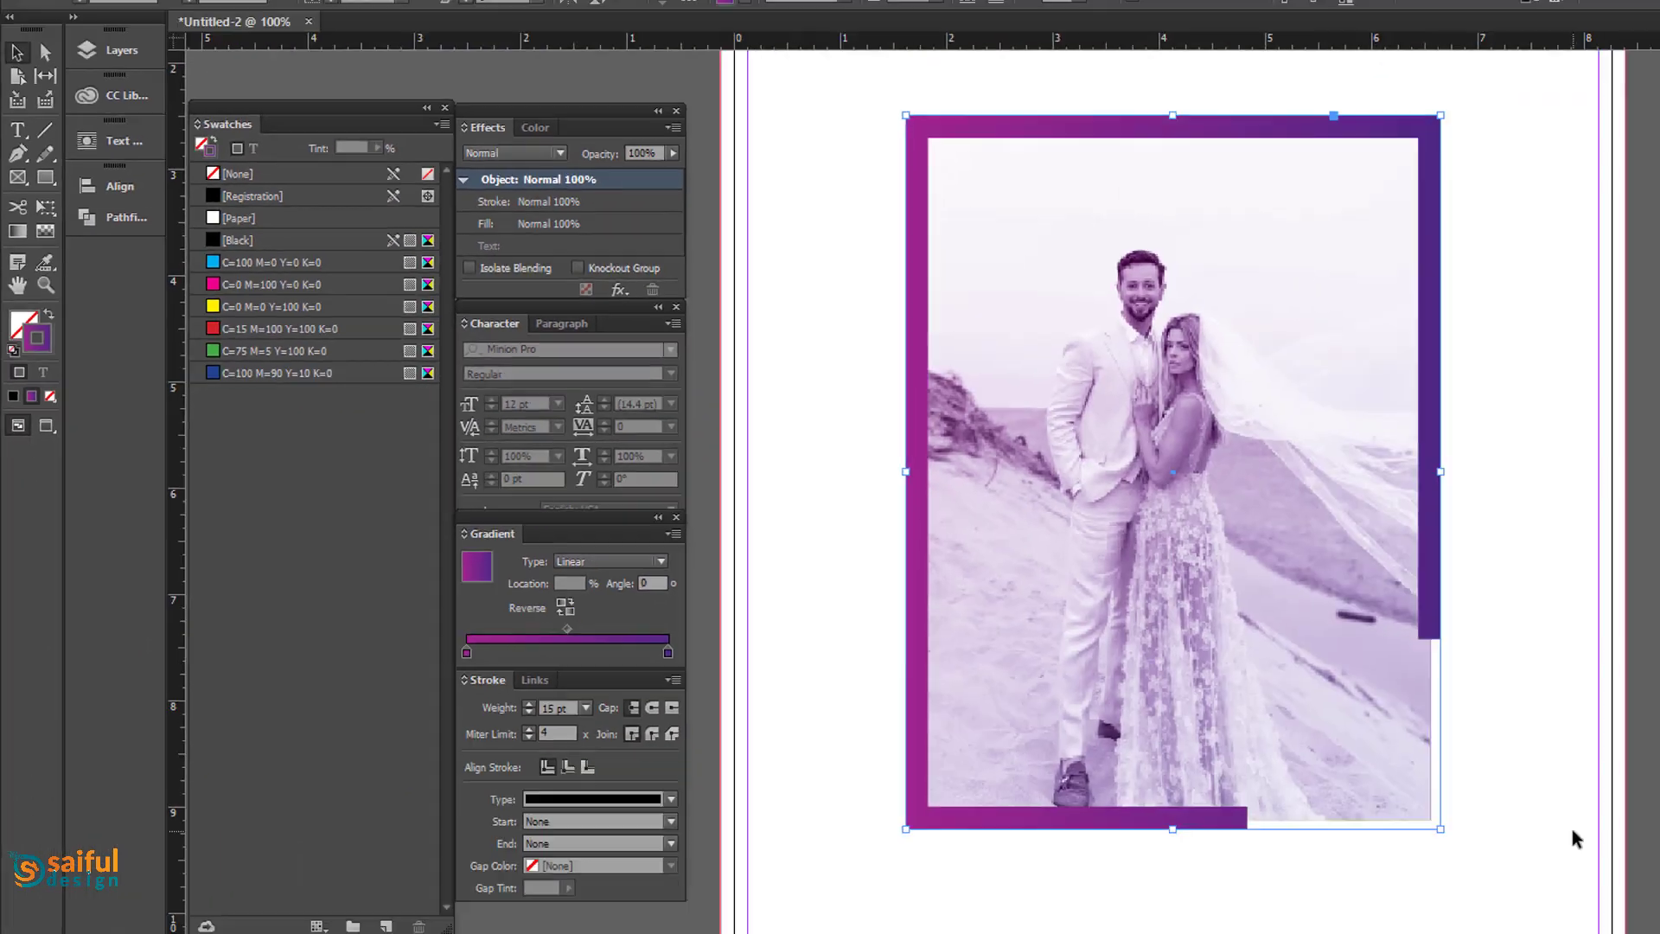
left_click(1572, 828)
left_click_drag(1564, 776, 1545, 812)
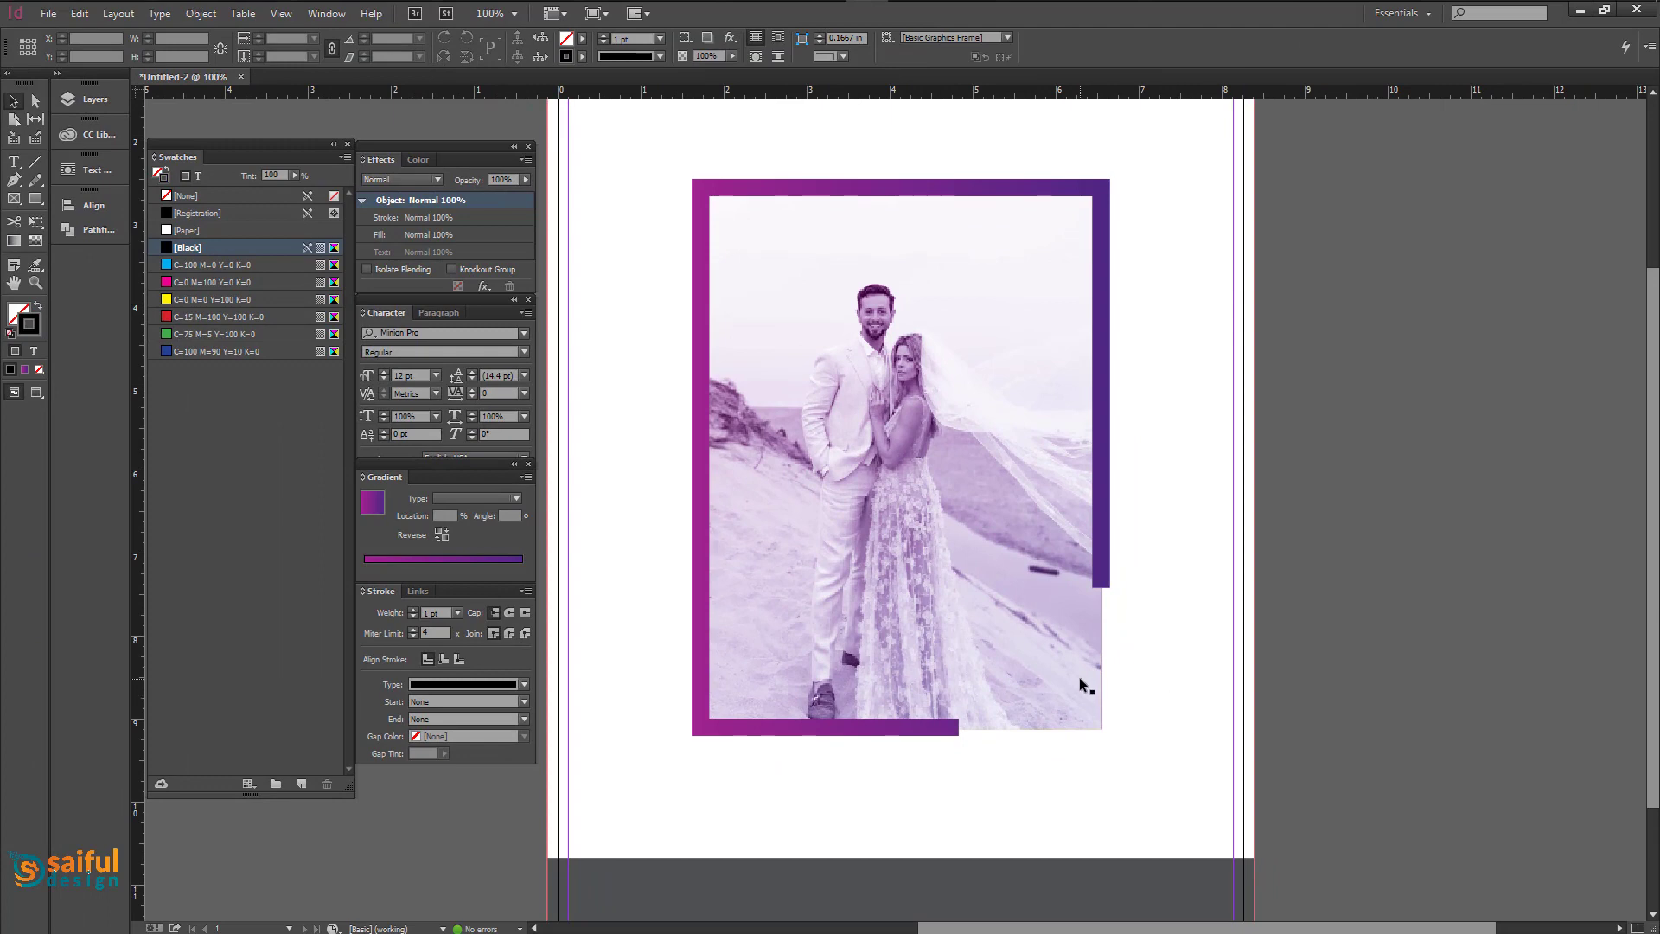
left_click(1079, 679)
left_click(1166, 703)
Slightly adjust the fill colour of the dark footer band at the bottom of the page.
key("ctrl+minus")
key("ctrl+minus")
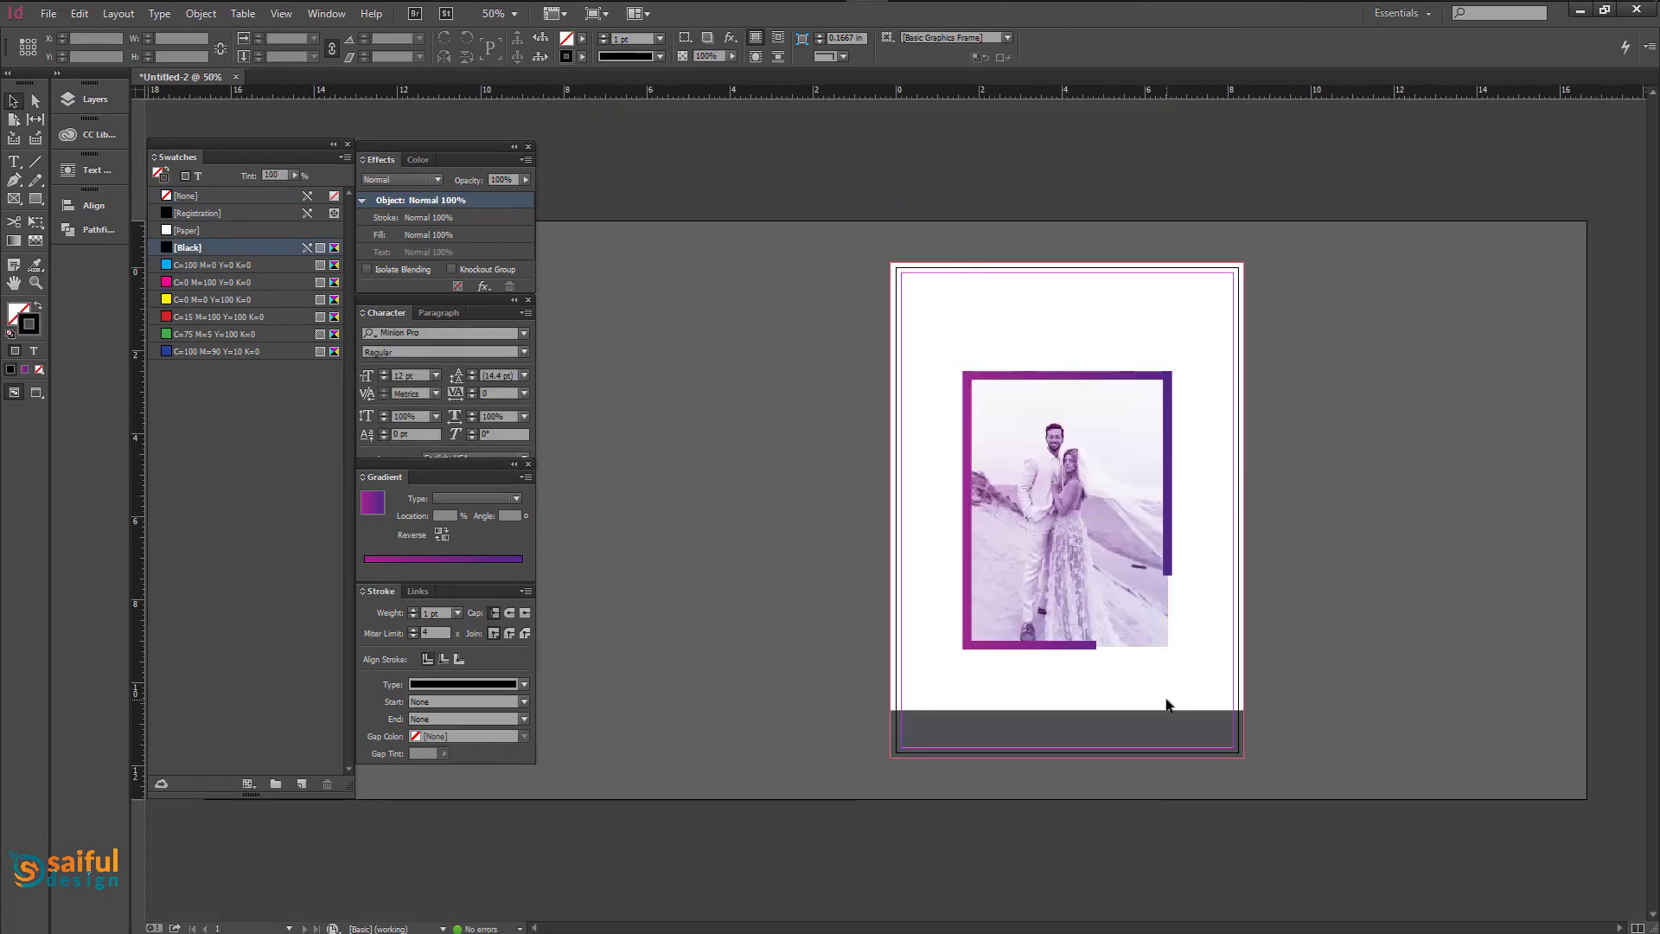
left_click_drag(829, 255, 1426, 710)
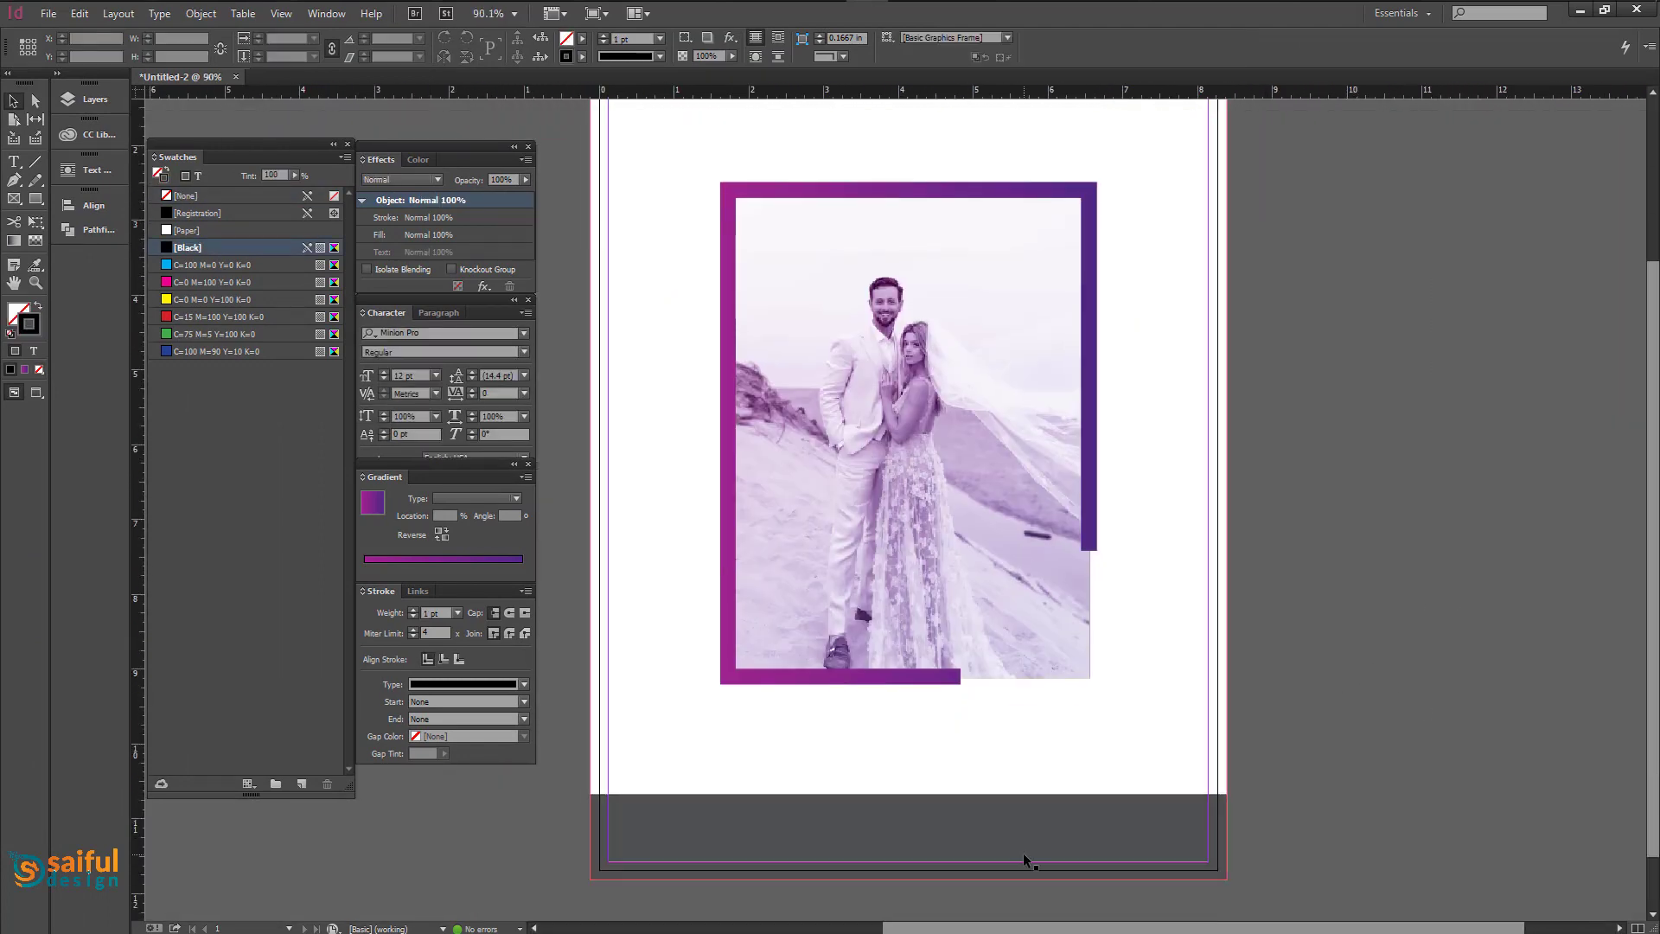
left_click(1026, 864)
left_click(418, 159)
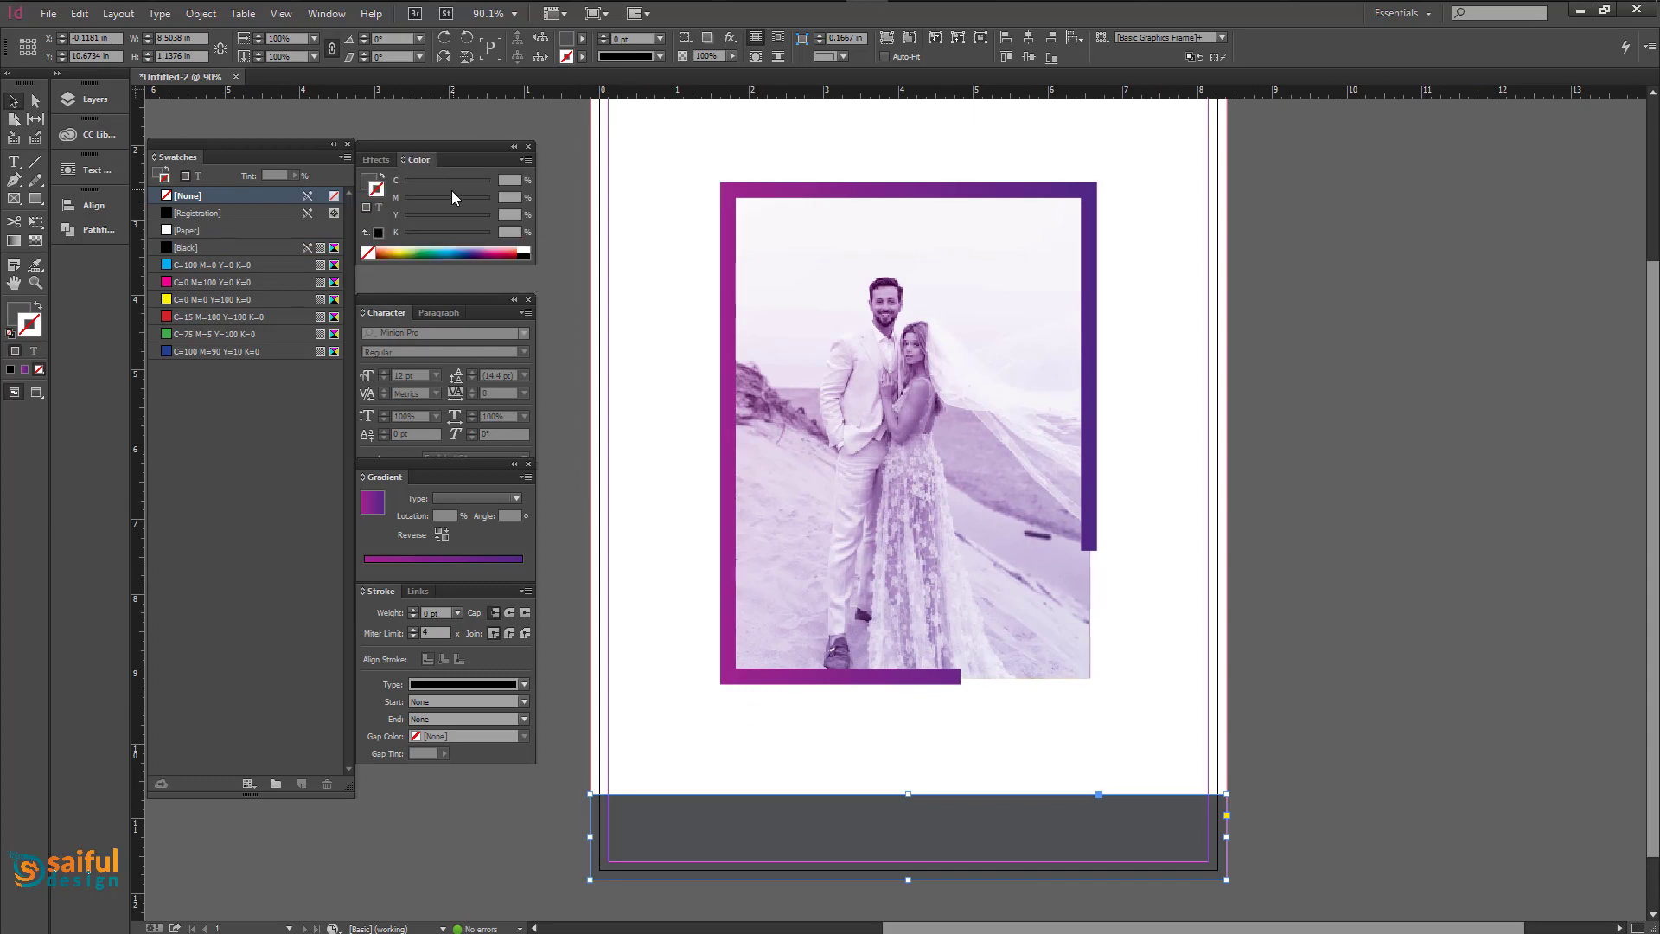
left_click(369, 180)
left_click_drag(481, 187, 484, 187)
left_click(1298, 492)
Group the frame, photo and gradient overlay, and move the group down to a Y position of about 2.73 in.
left_click_drag(1176, 344, 1170, 444)
left_click_drag(1159, 760, 675, 237)
right_click(802, 400)
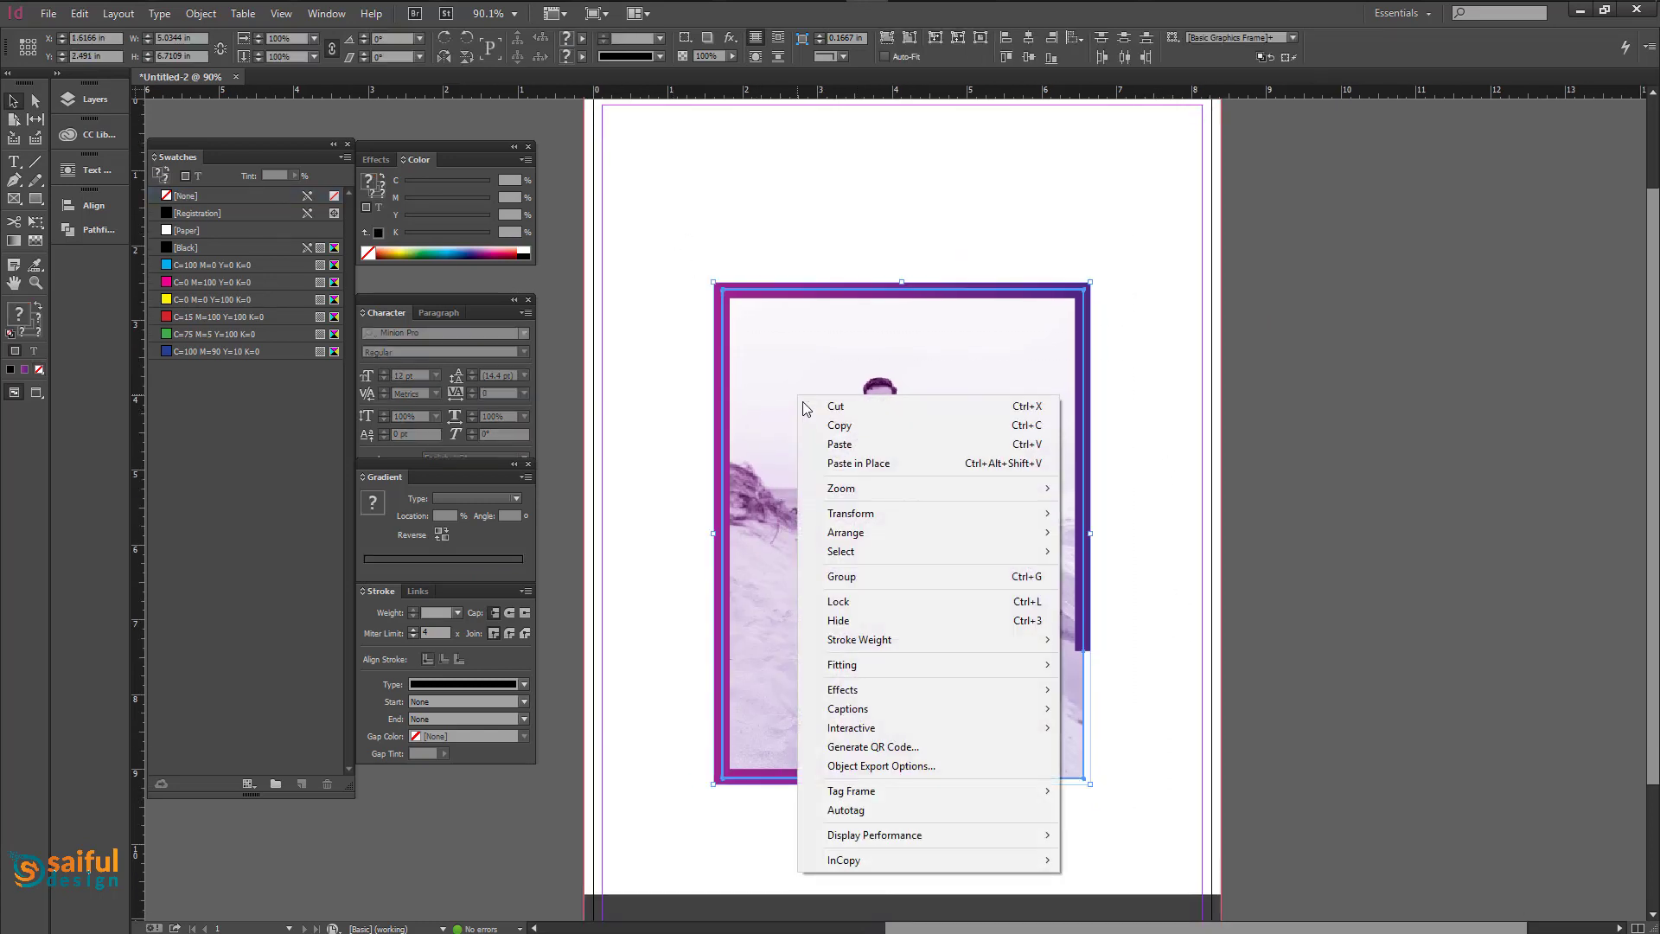
left_click(841, 575)
left_click_drag(828, 402, 828, 421)
left_click(1206, 502)
left_click(964, 504)
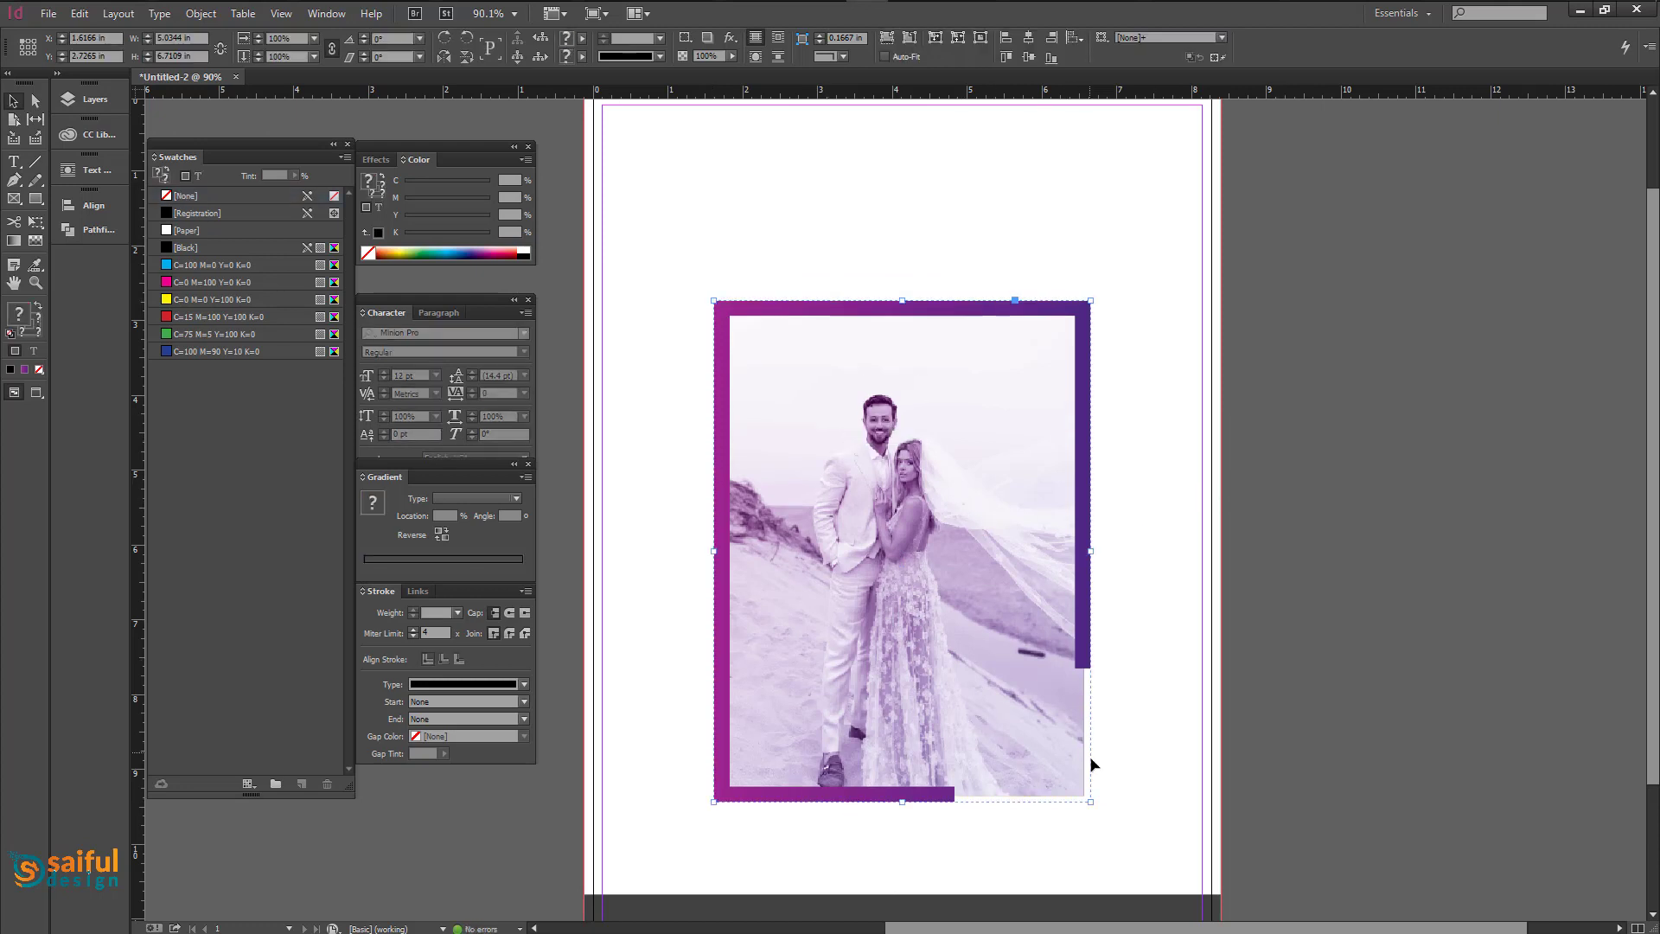
left_click_drag(1089, 801, 1074, 788)
key("ctrl+z")
left_click(1305, 809)
Create a text frame in the blank area above the photo containing the word "BRIDAL".
left_click_drag(1195, 745, 1201, 787)
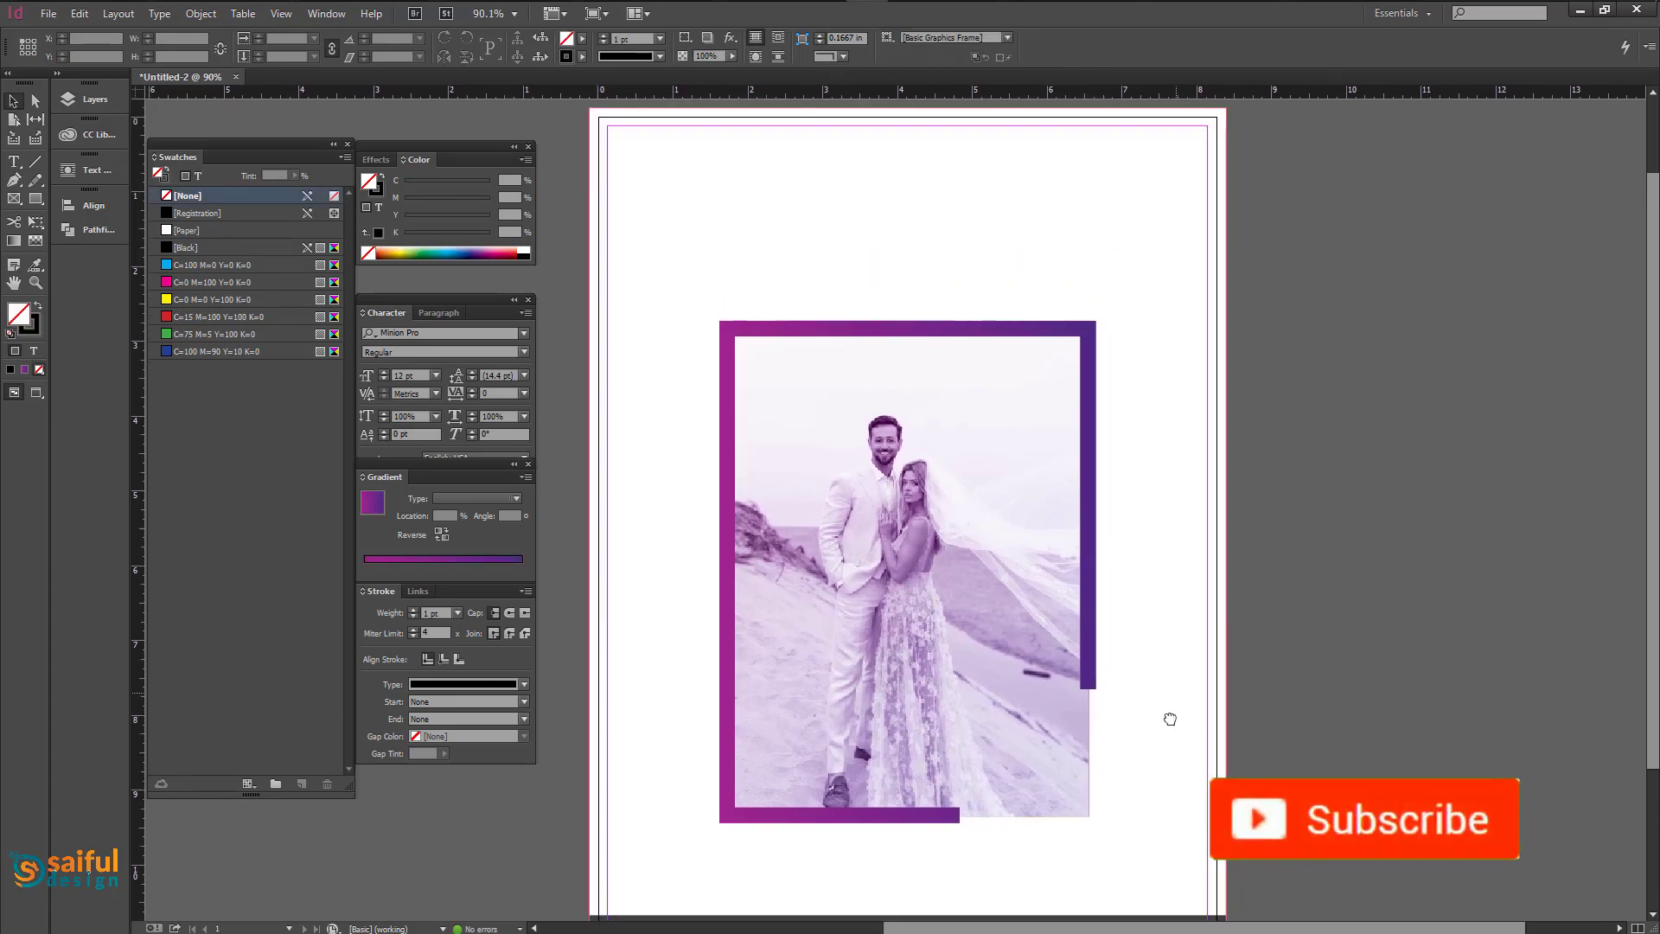
left_click(15, 161)
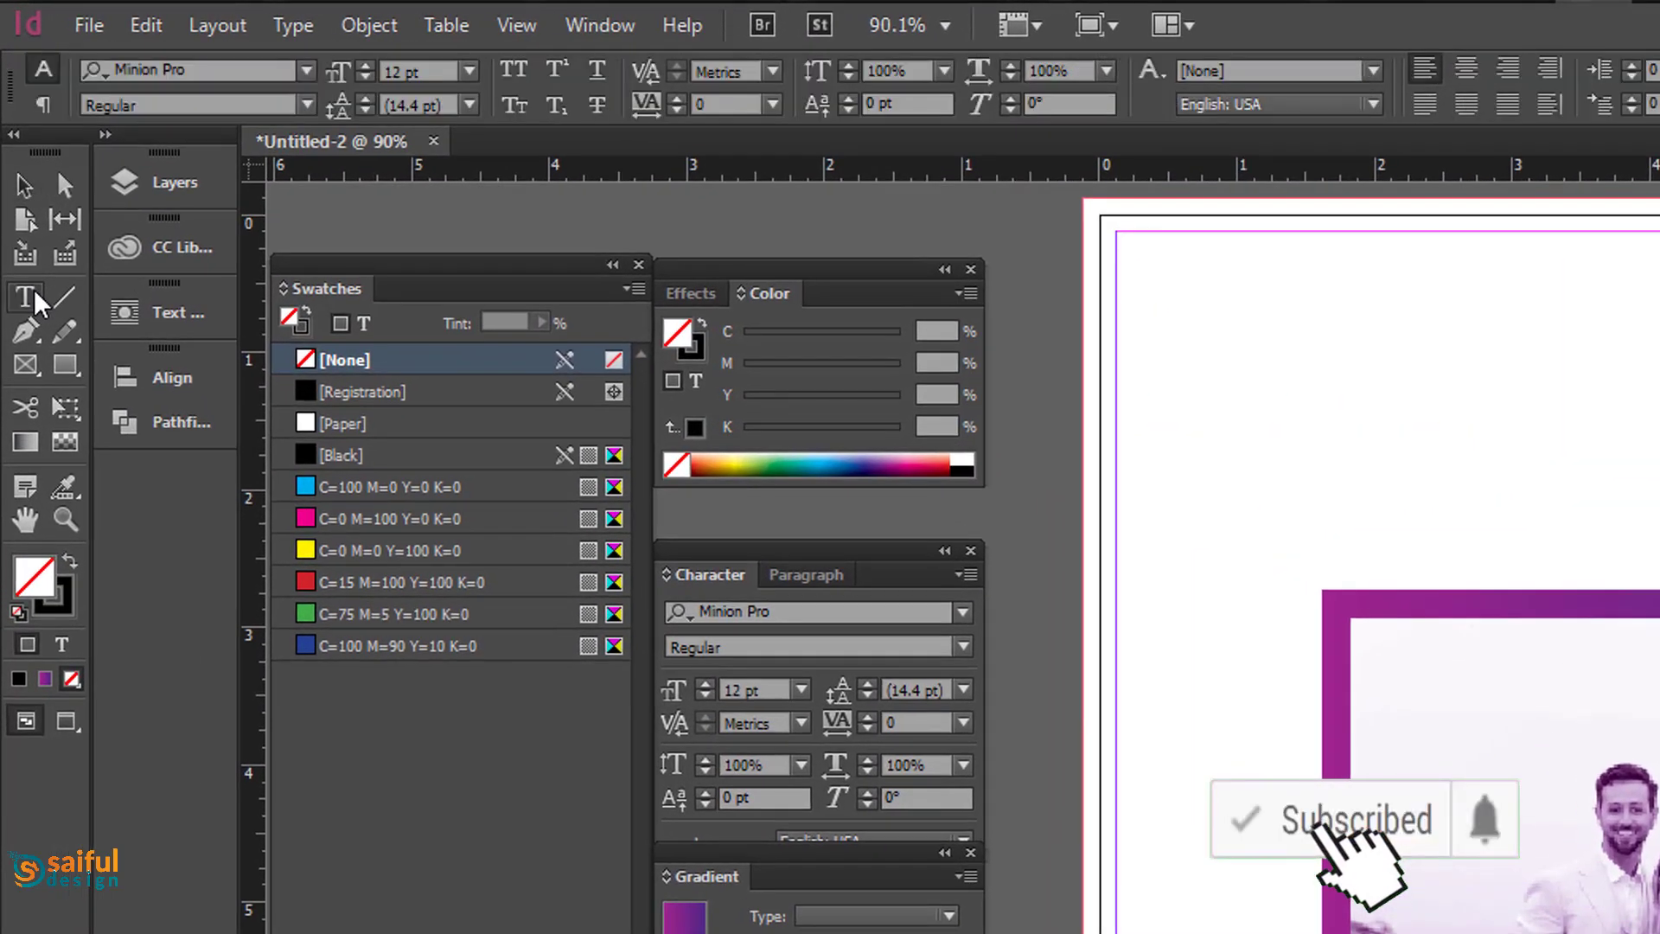
left_click(35, 294)
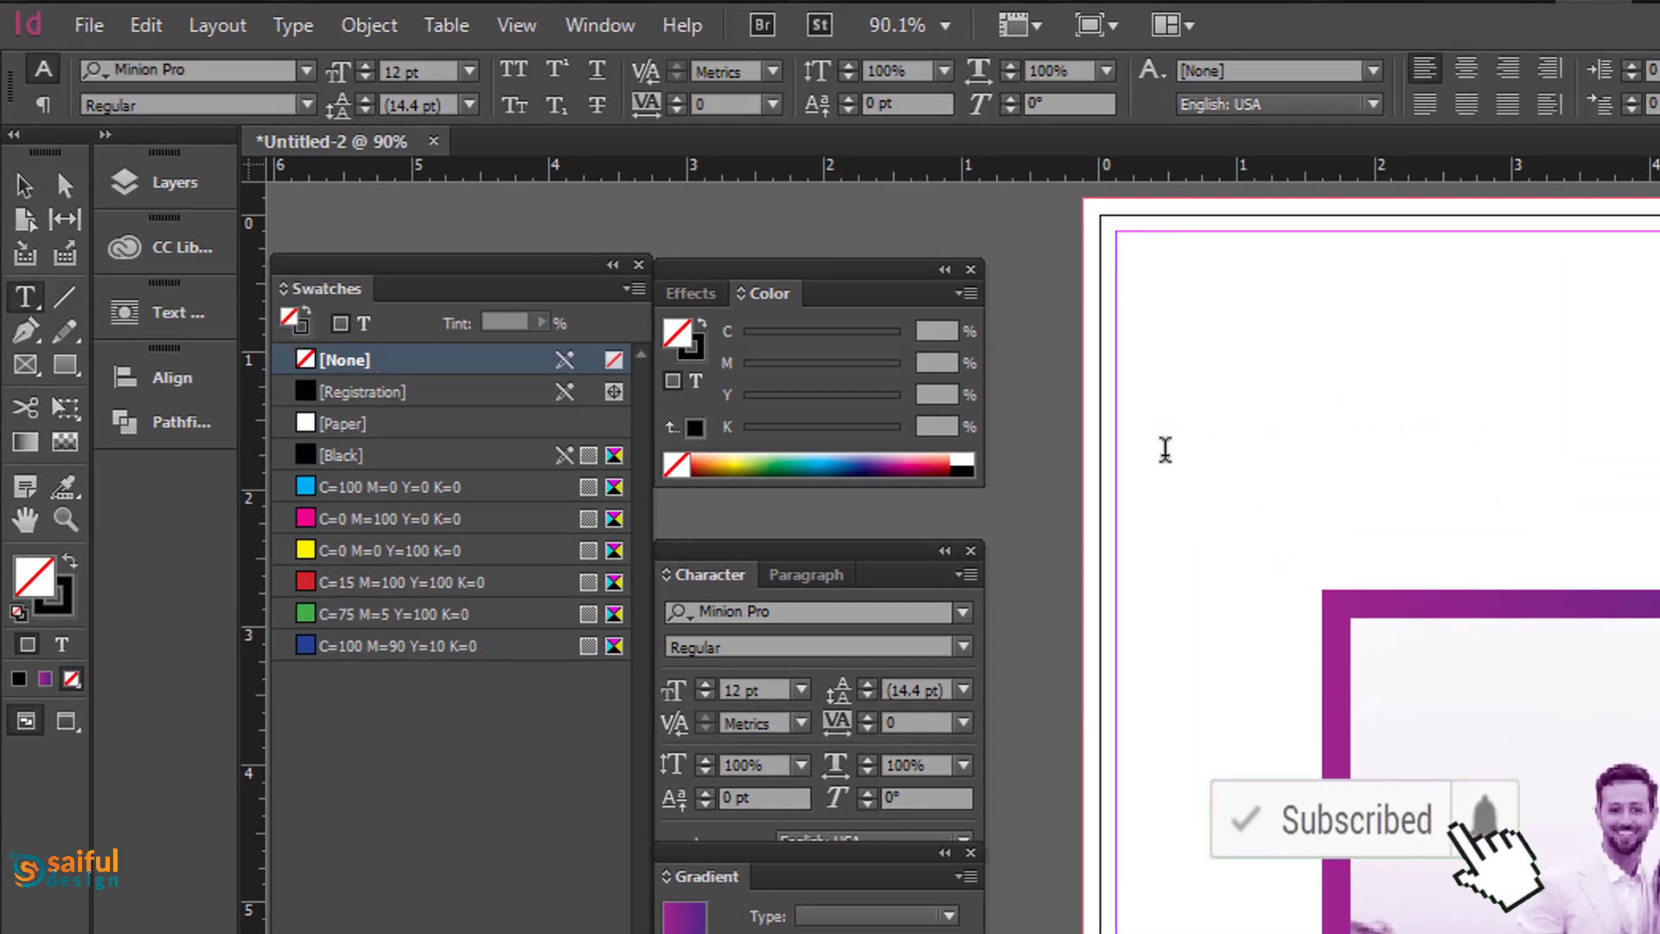
left_click_drag(1282, 433, 1108, 323)
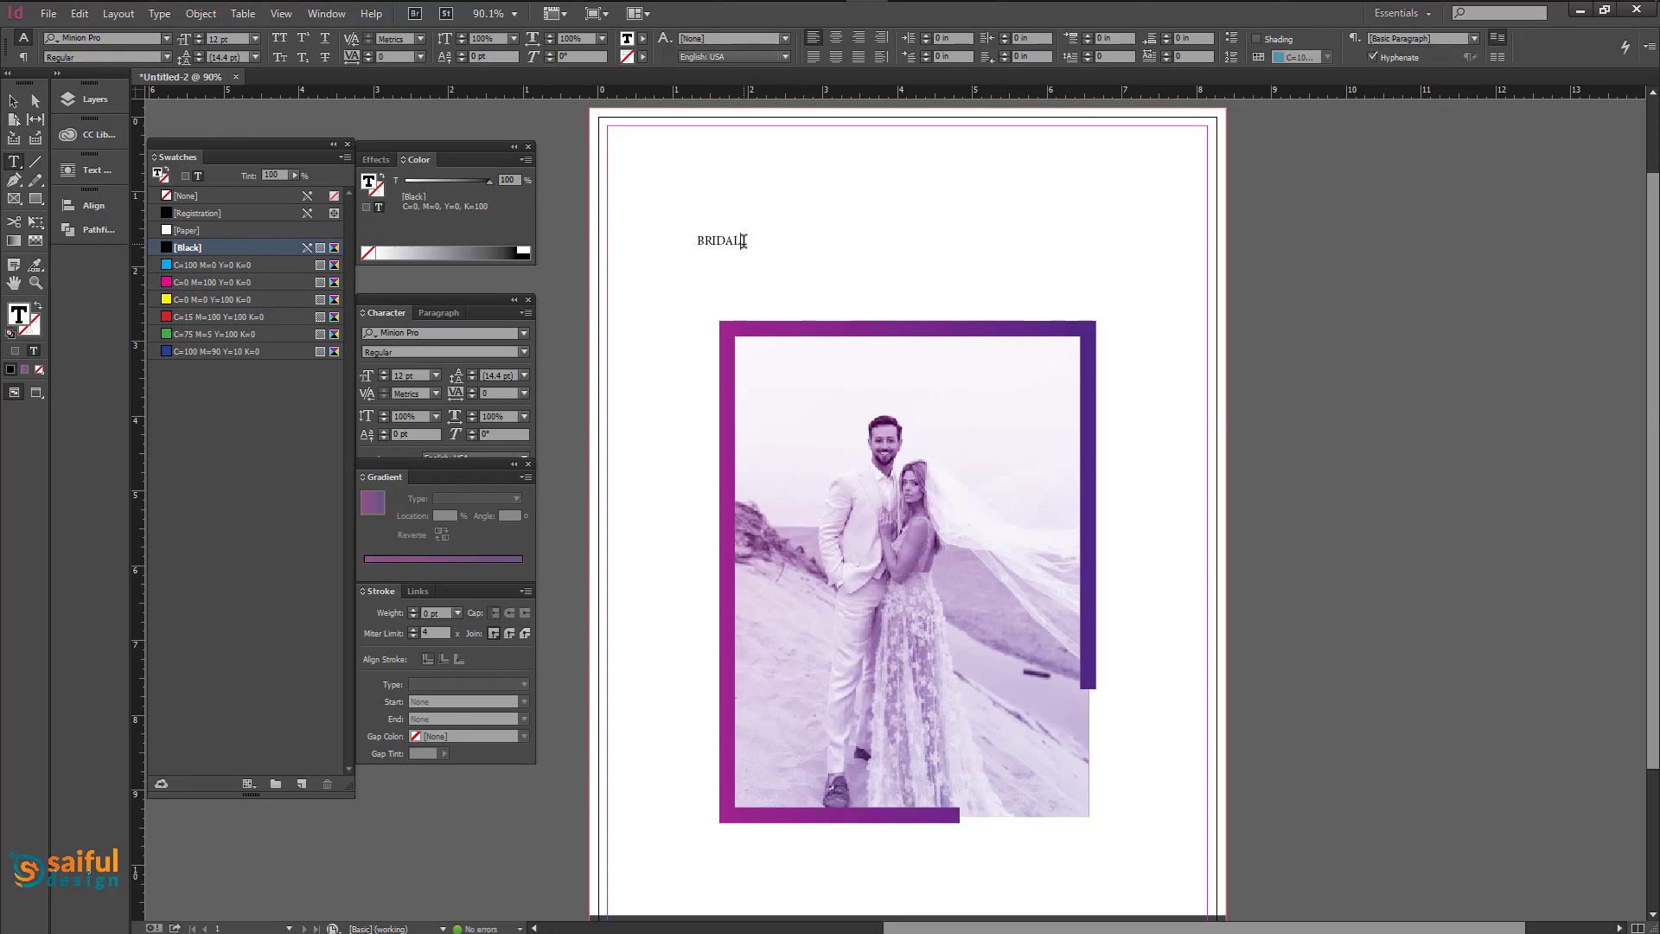
Increase the font size of the word "BRIDAL" to 47 pt and finish editing the text.
left_click(383, 371)
left_click(384, 372)
left_click(384, 372)
key("ctrl+shift+period")
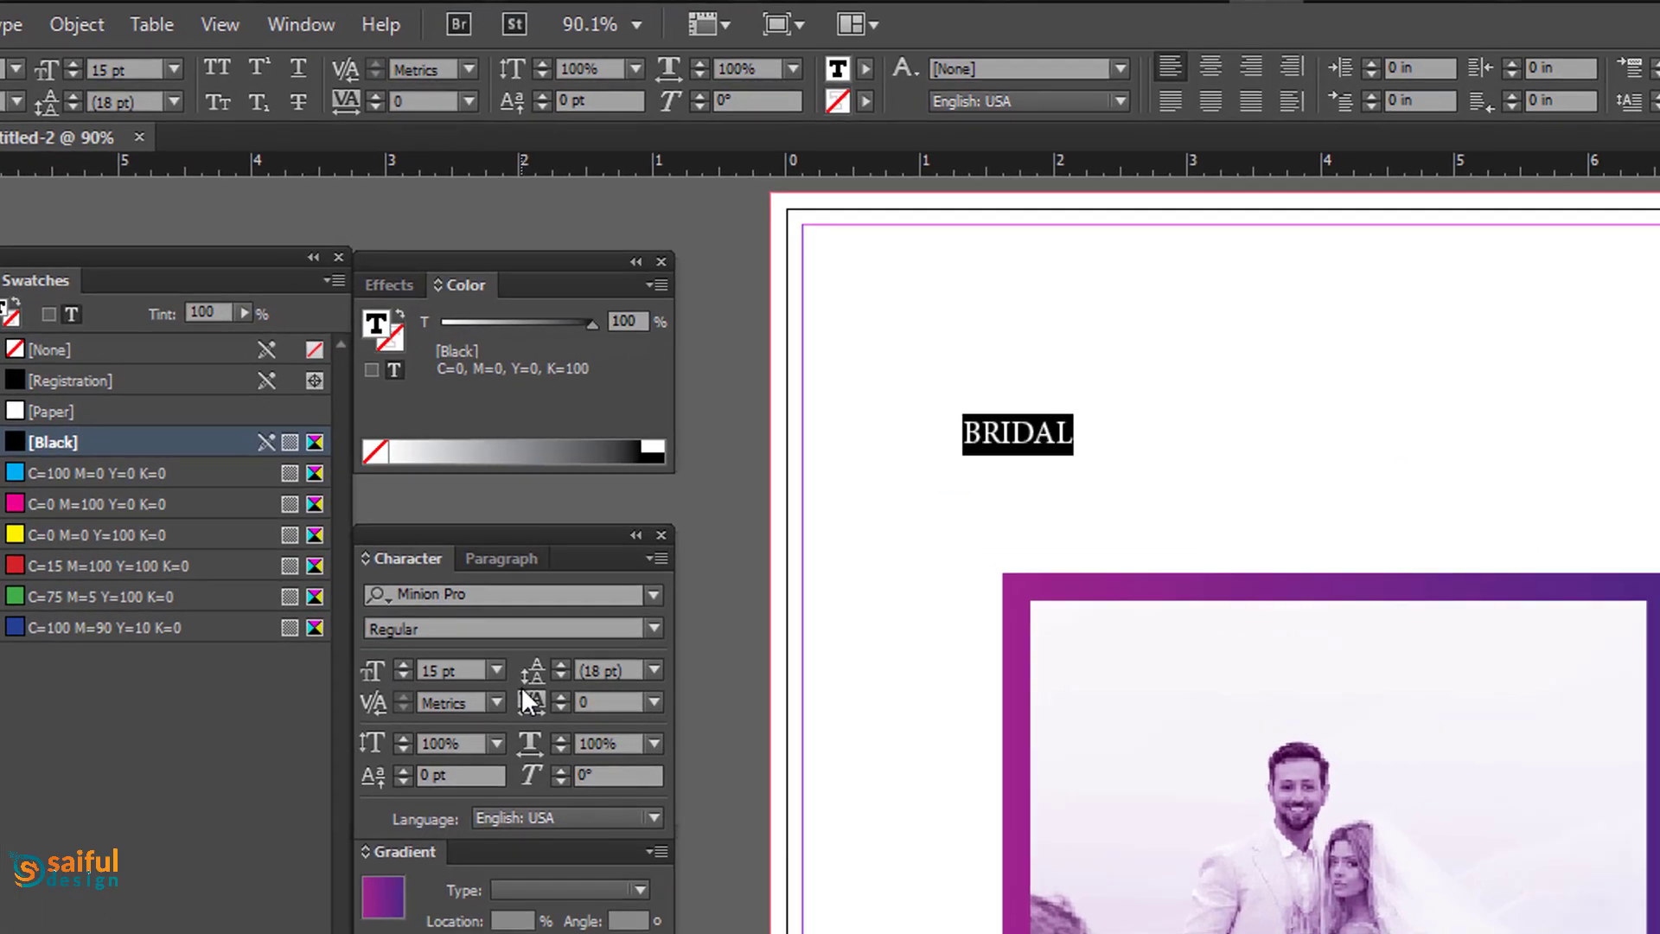
key("ctrl+shift+period")
key("ctrl+shift+period")
key("ctrl+shift+period")
key("ctrl+shift+period")
key("ctrl+shift+period")
key("ctrl+shift+period")
key("ctrl+shift+period")
key("ctrl+shift+period")
key("ctrl+shift+period")
key("ctrl+shift+period")
key("ctrl+shift+period")
key("ctrl+shift+period")
key("ctrl+shift+period")
key("ctrl+shift+period")
key("ctrl+shift+period")
key("ctrl+shift+period")
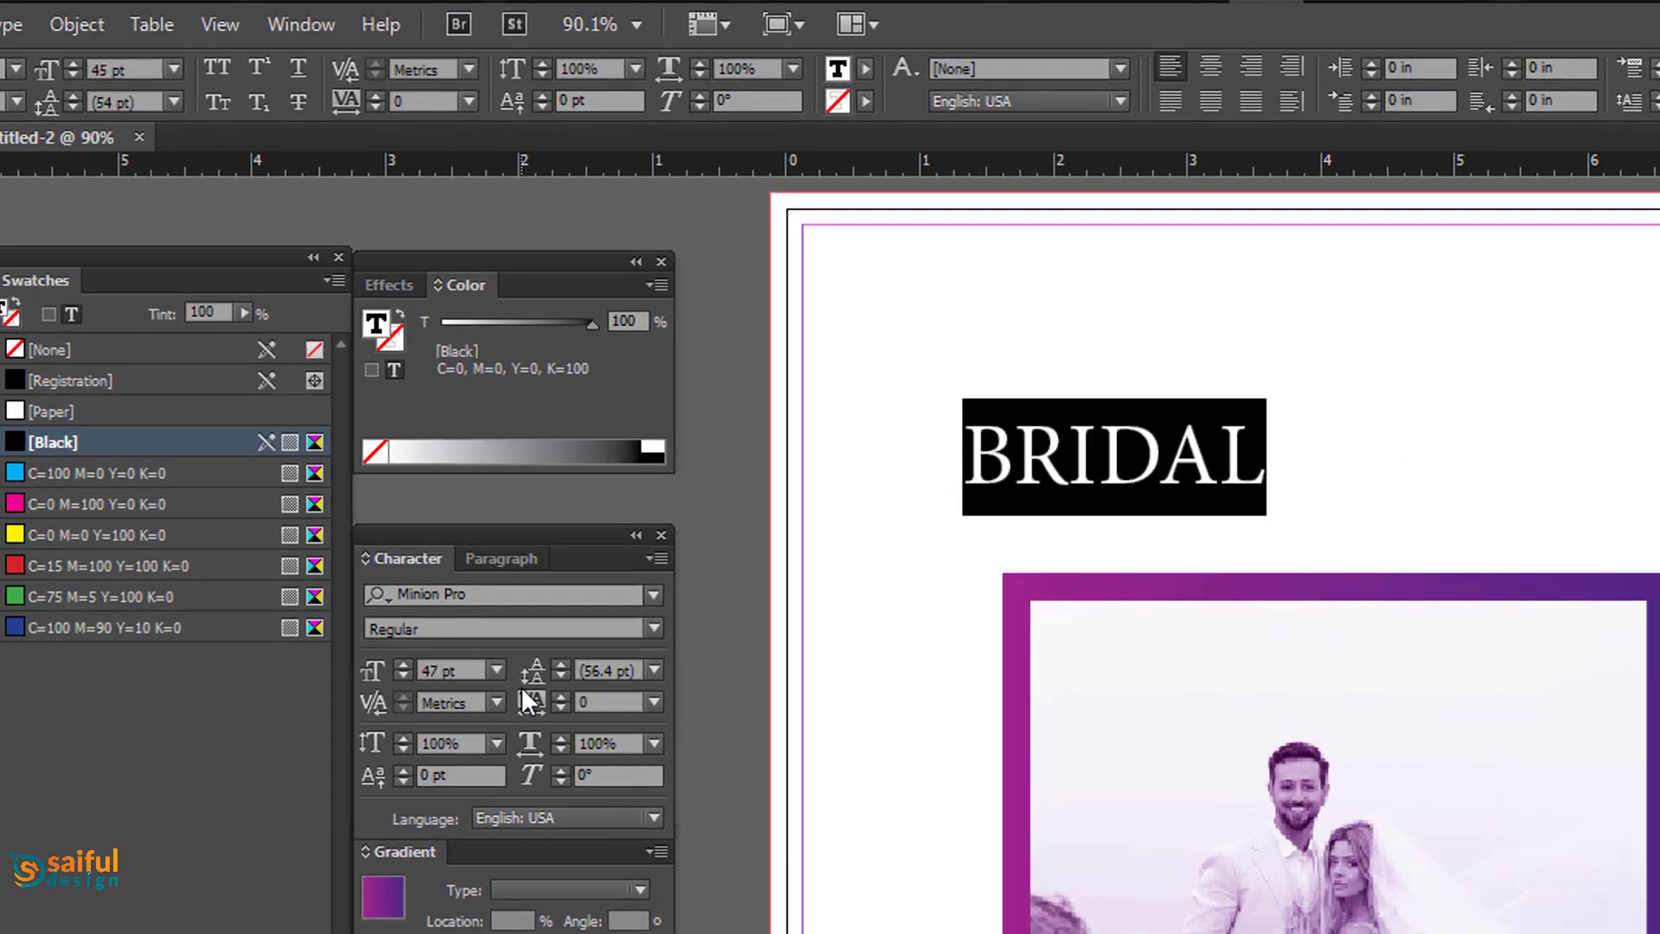
key("Escape")
Fit the text frame to "BRIDAL", place it on the photo frame's upper-left corner and scale it to about 4.99 × 1.14 in.
left_click_drag(1527, 559, 1267, 485)
left_click_drag(1111, 474, 1157, 563)
left_click_drag(1316, 495, 1519, 423)
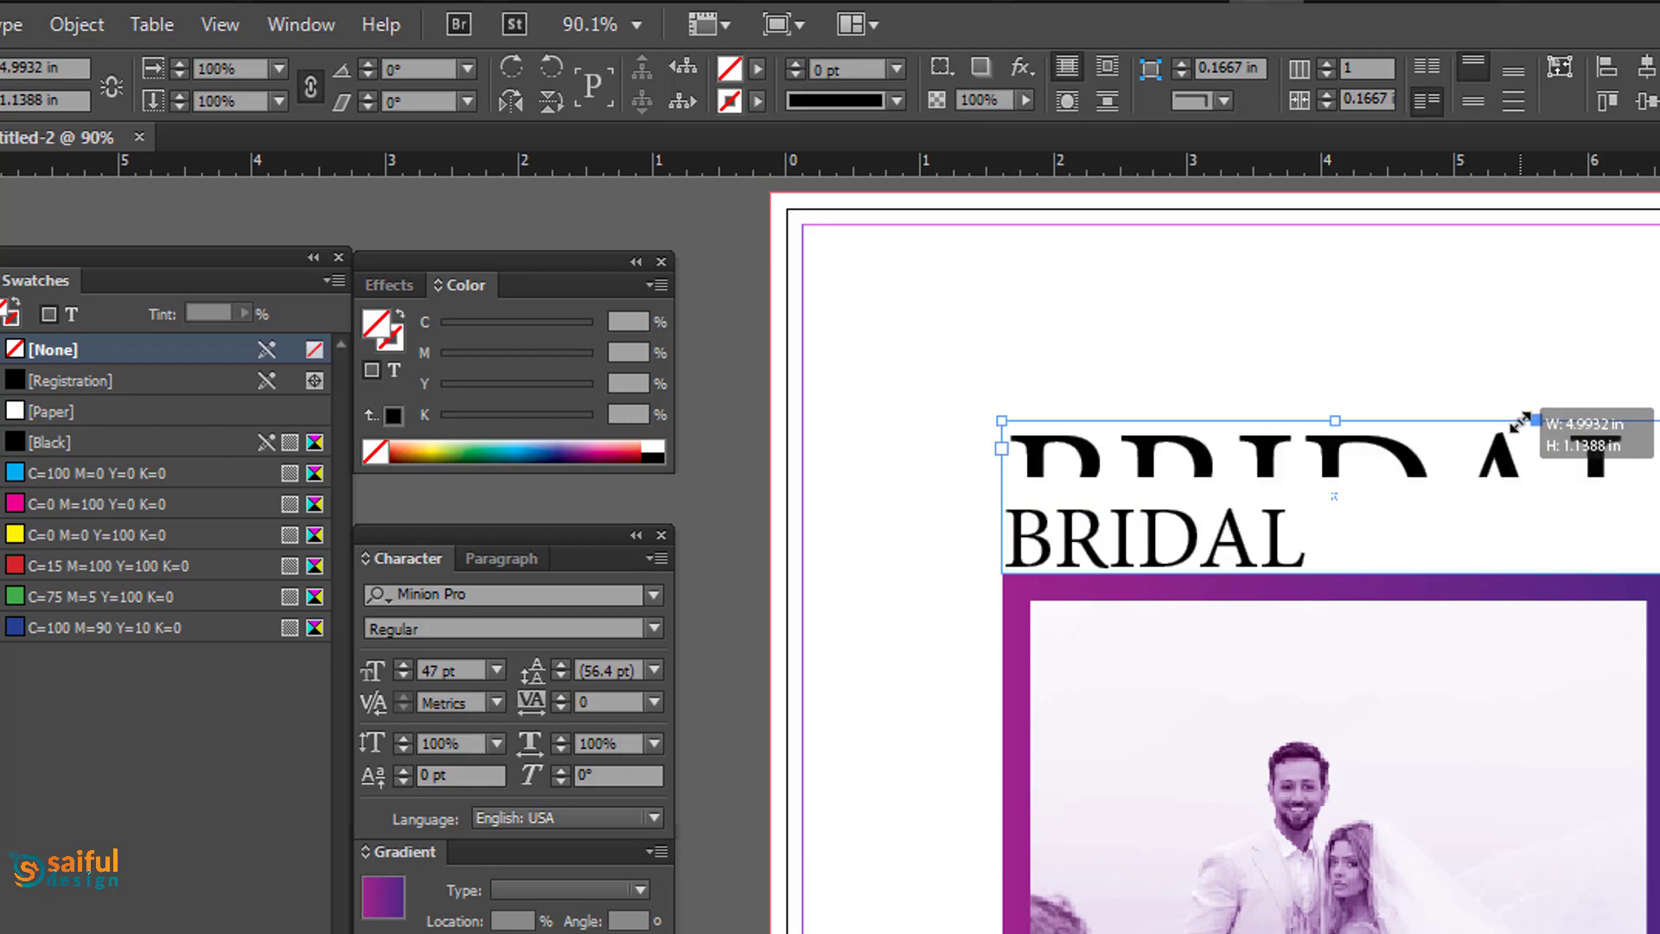
Change the font of the "BRIDAL" title to Chaparral Pro Bold.
left_click(654, 595)
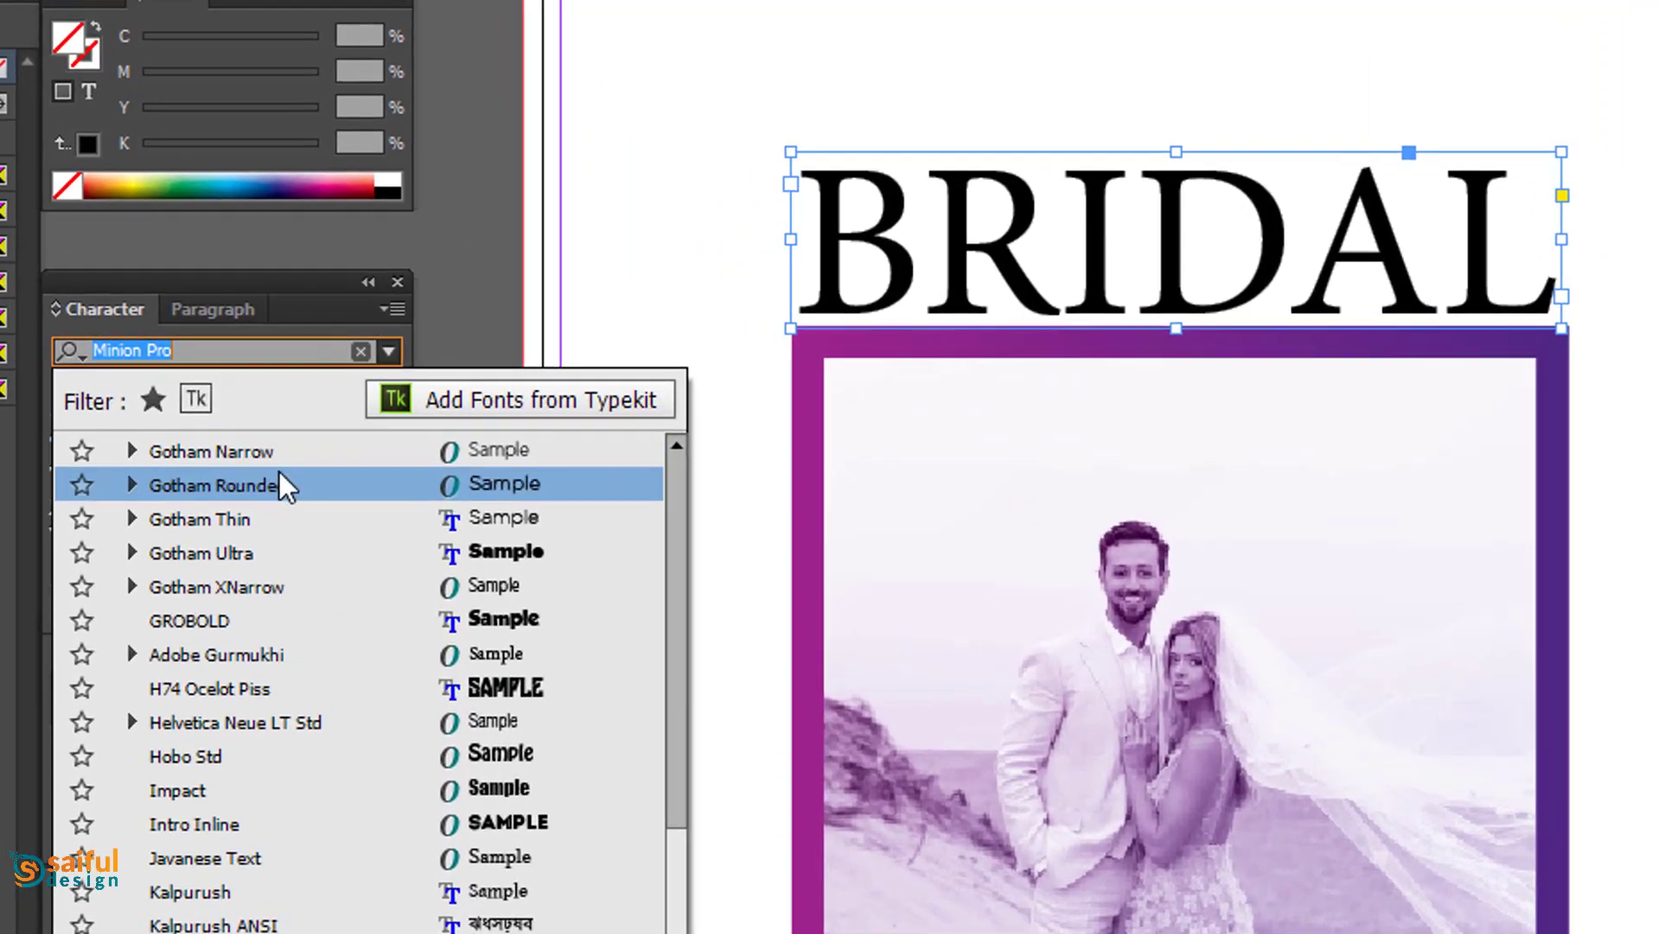
left_click_drag(678, 913, 697, 440)
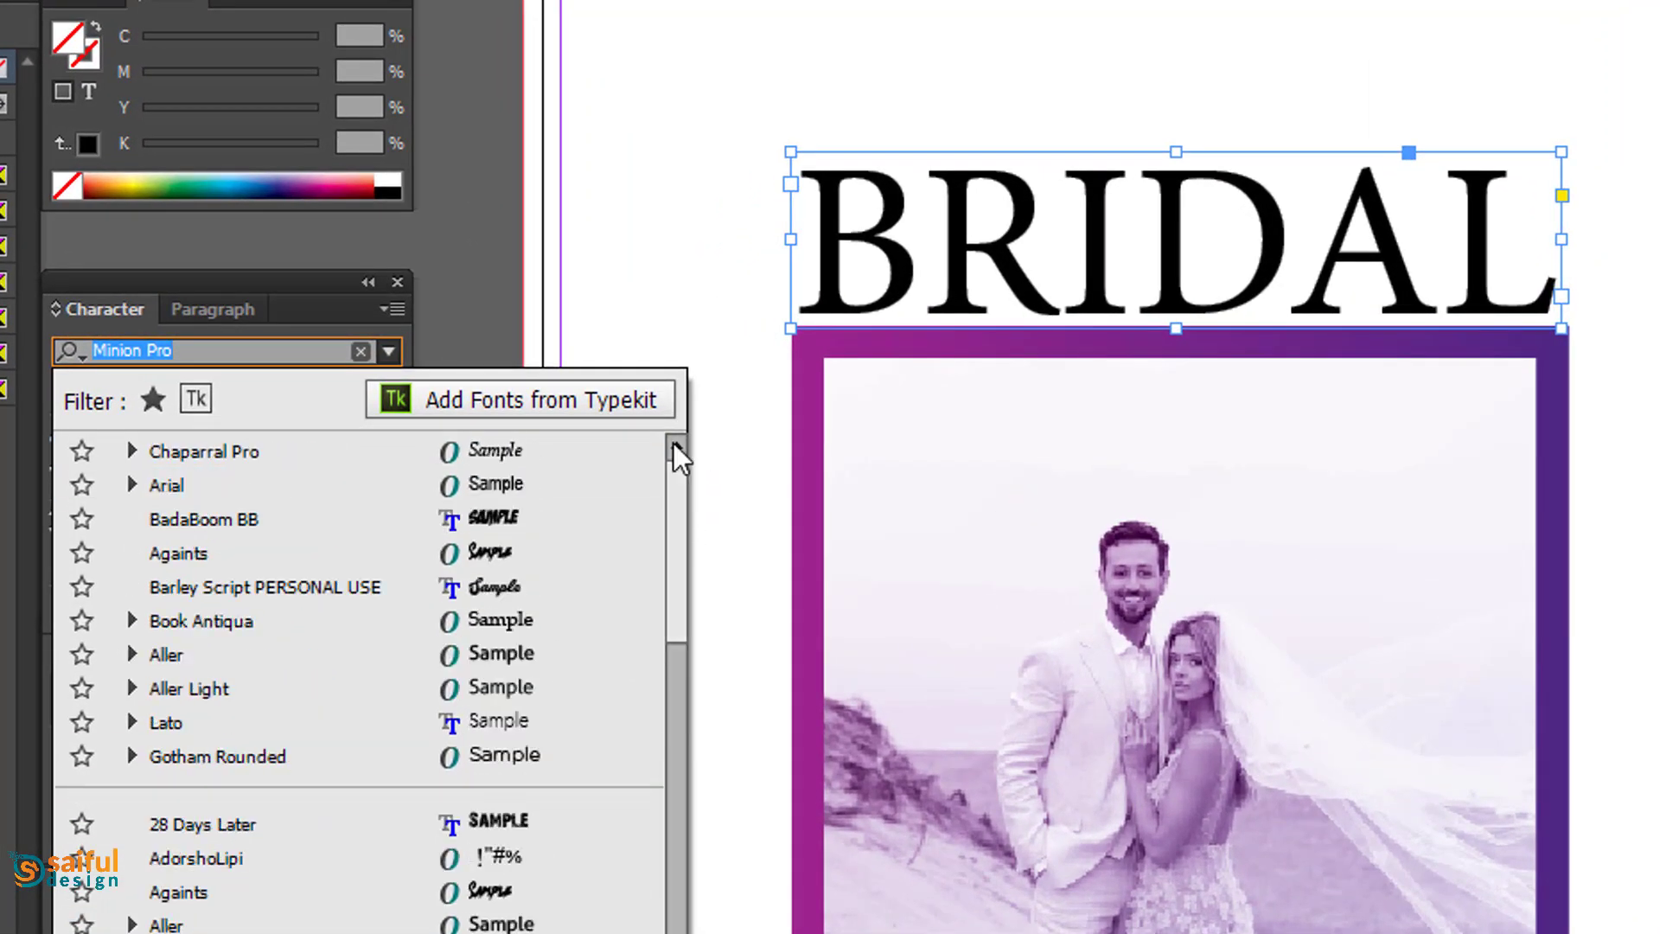
left_click(304, 458)
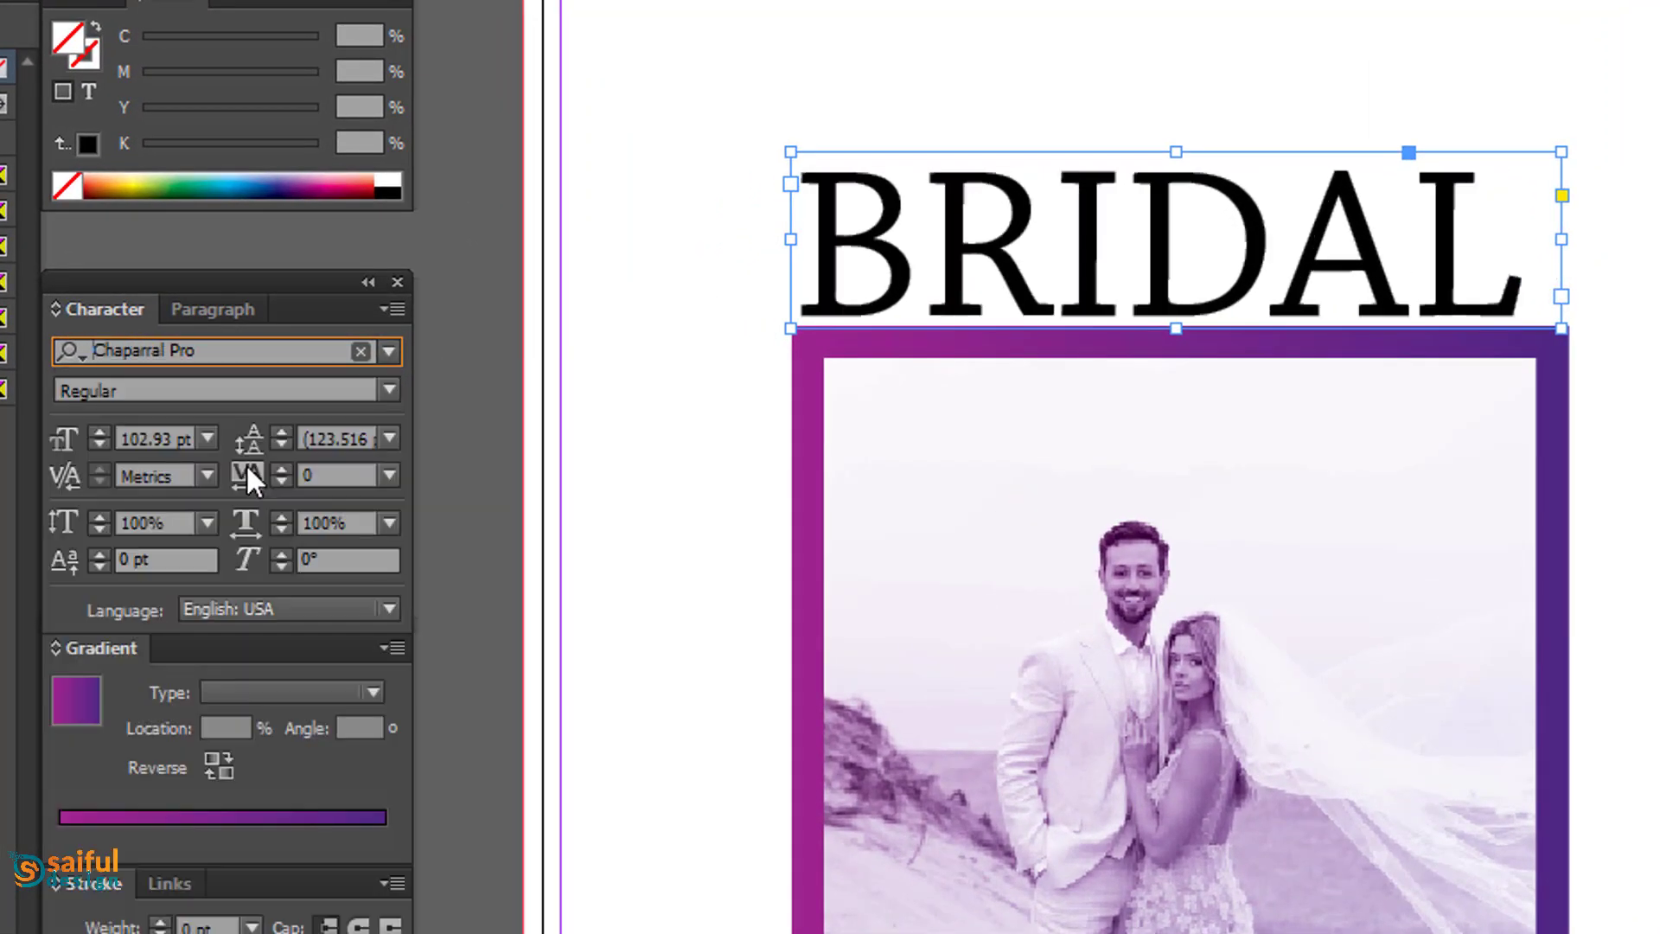
left_click(389, 391)
left_click(142, 531)
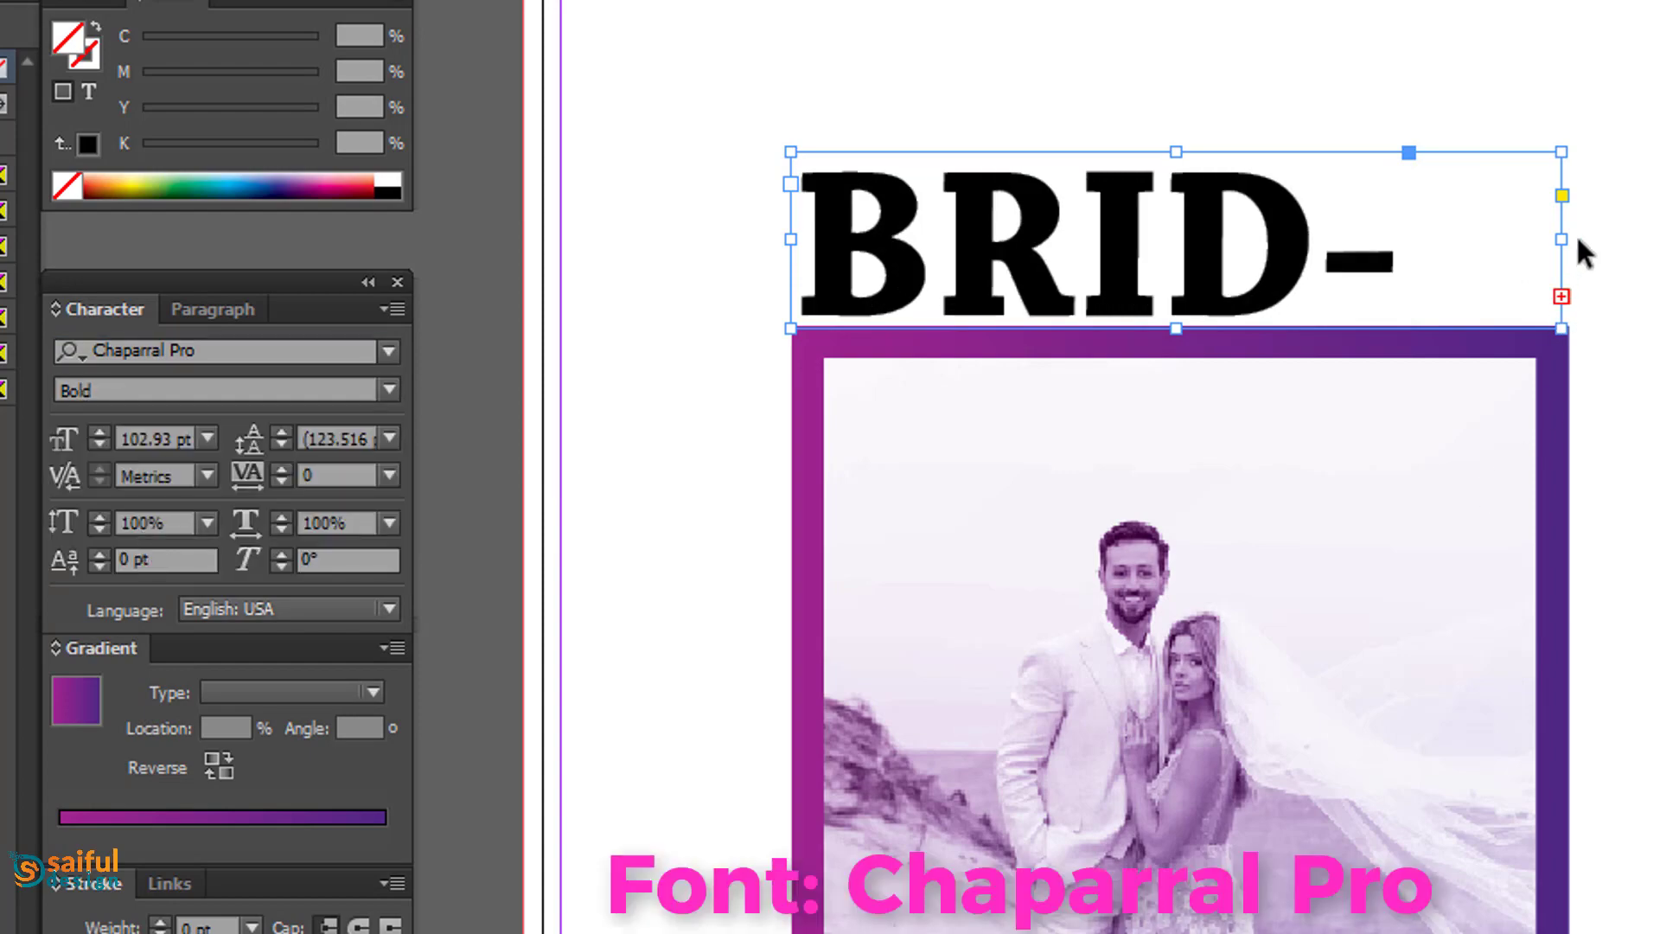
Enlarge the "BRIDAL" text frame to fit the whole word, then scale it to 5.0344 in wide, matching the photo frame.
left_click_drag(1561, 154, 1617, 141)
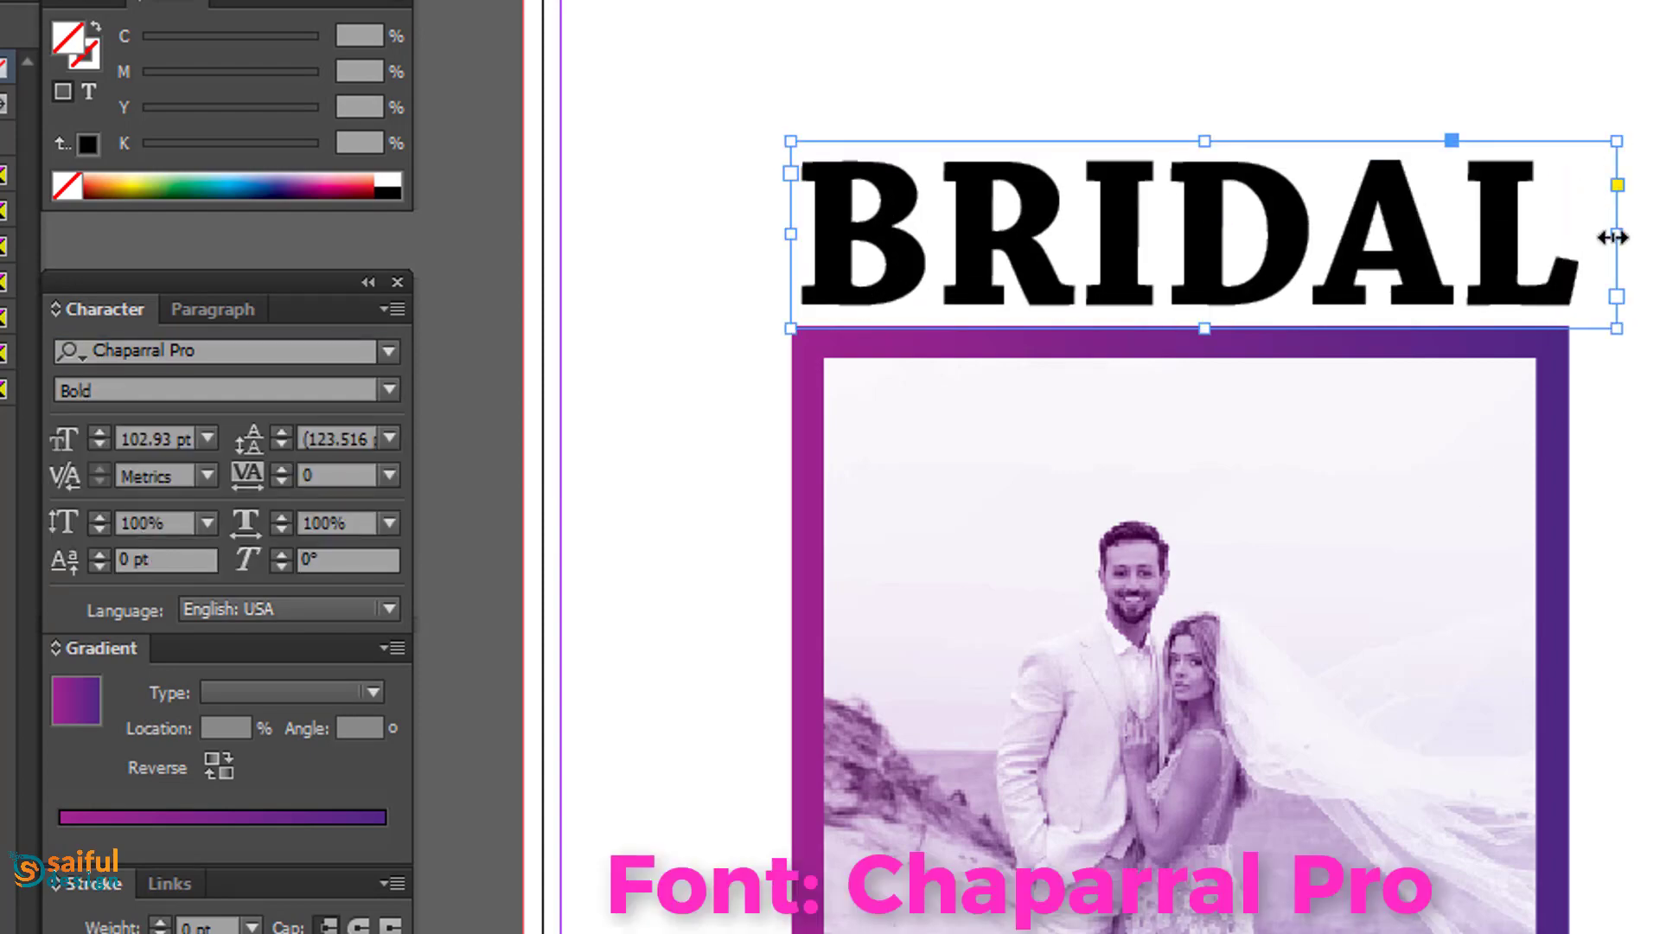
left_click_drag(1609, 325, 1583, 315)
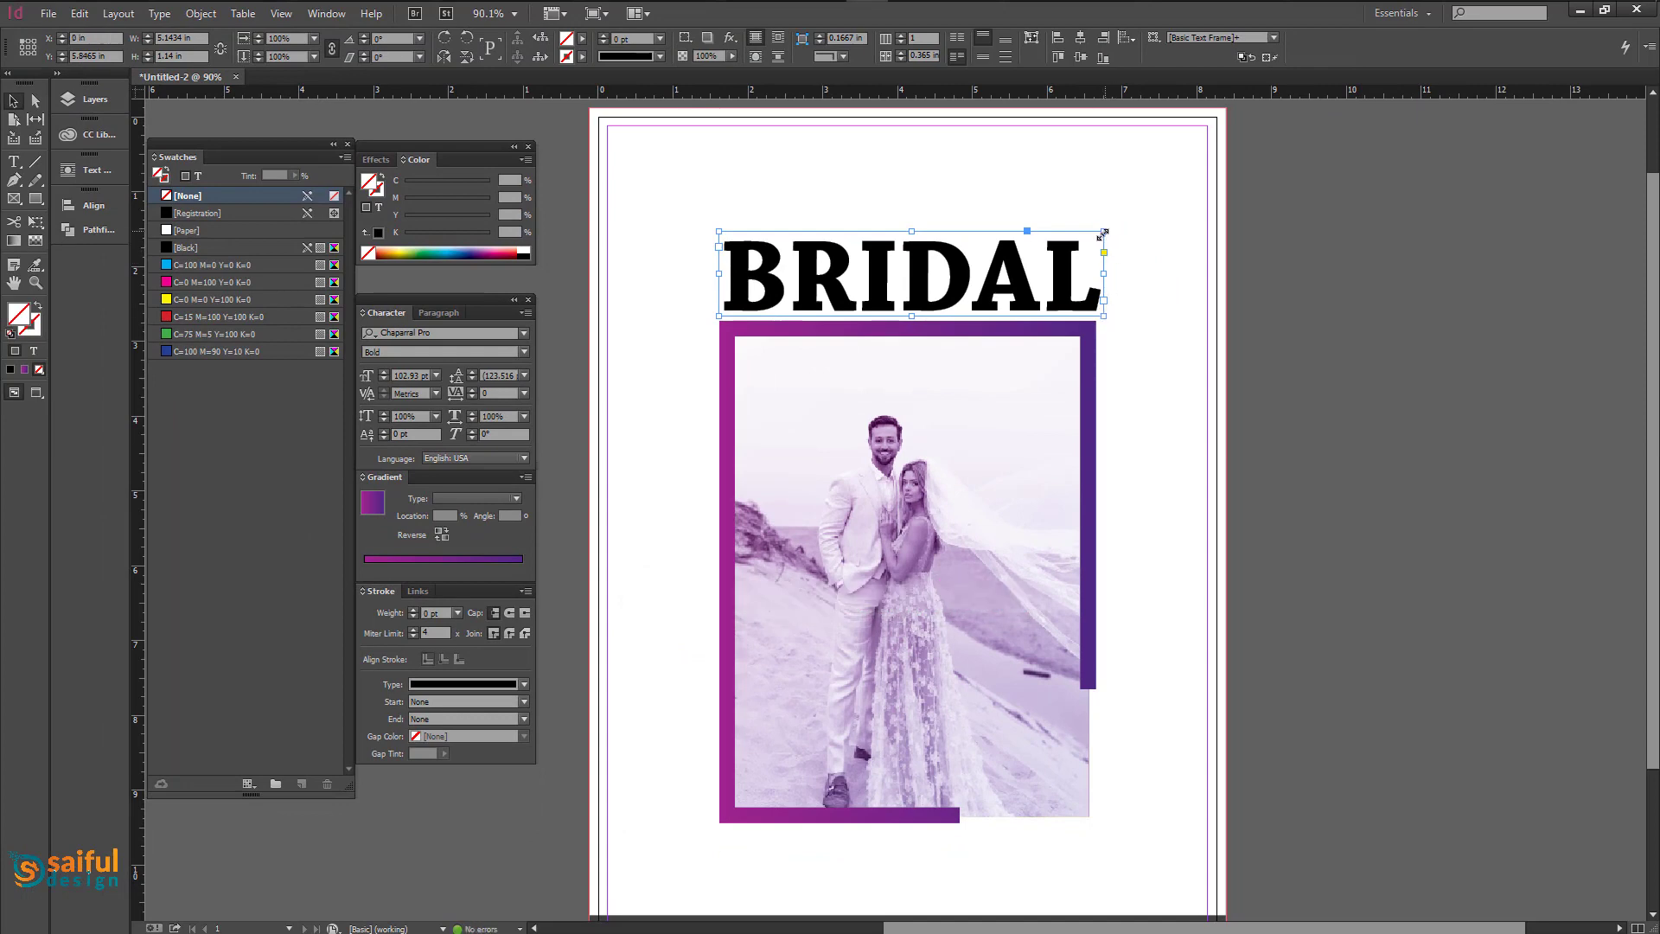
left_click_drag(1102, 233, 1092, 235)
Nudge the "BRIDAL" title down until it rests on the upper edge of the photo frame, then deselect it.
key("Down")
key("Down")
key("Down")
key("Down")
key("Down")
key("Down")
key("Down")
key("Down")
key("Down")
key("Down")
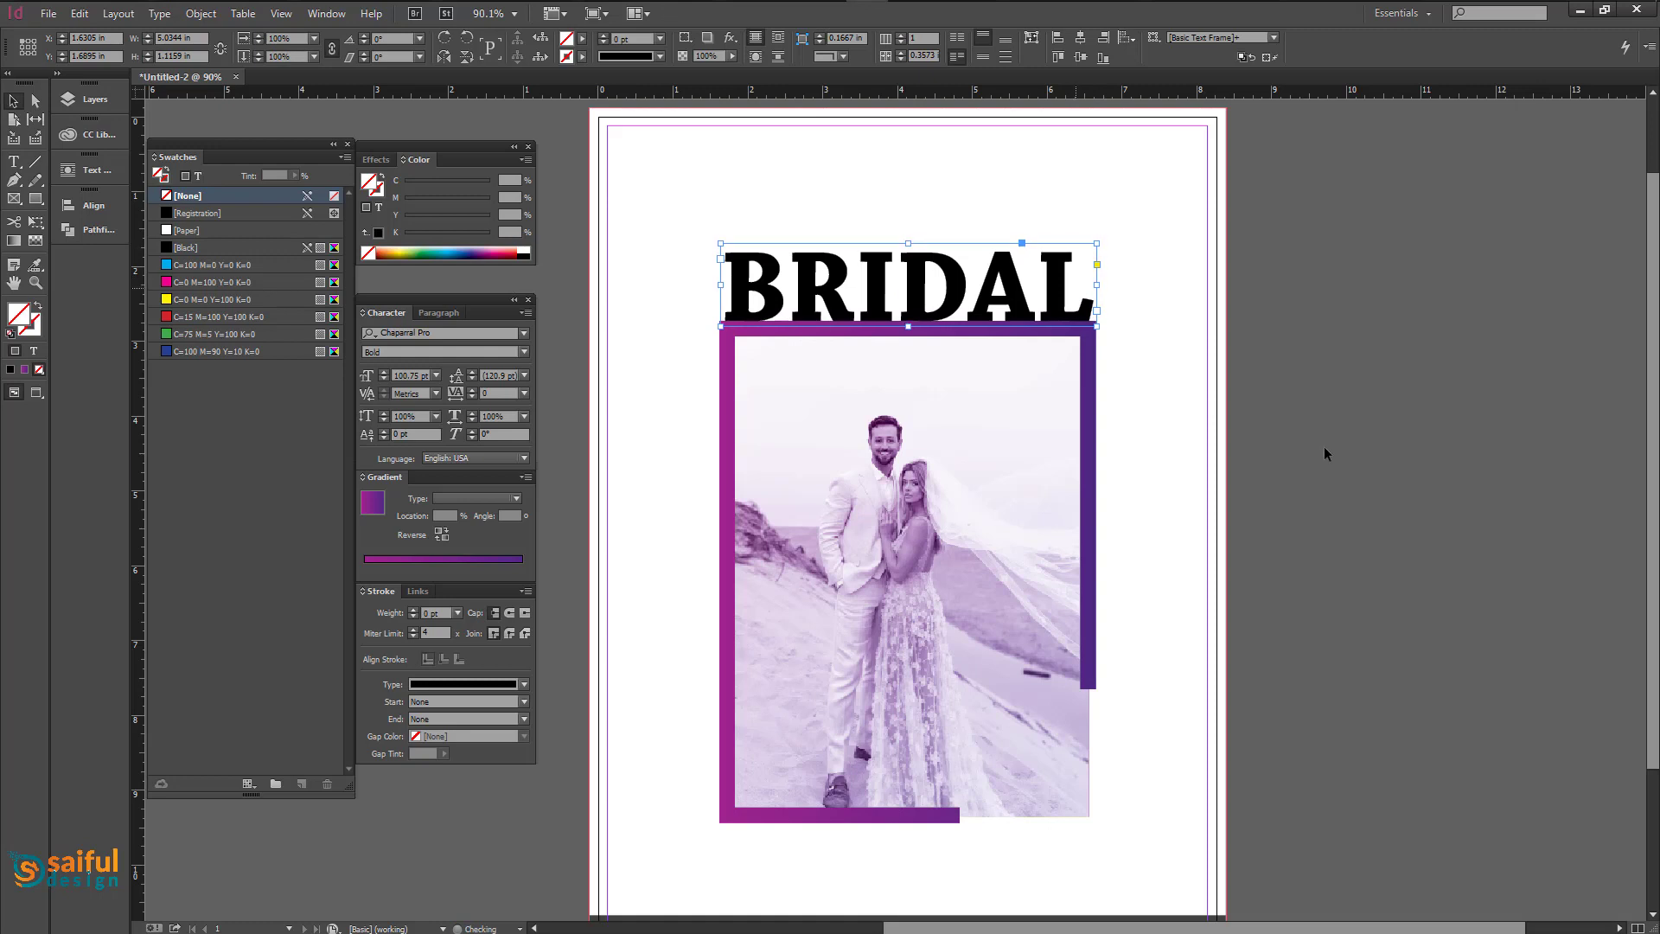
left_click(1542, 508)
Duplicate the "BRIDAL" title above the original, replace the copy's text with "S" and narrow its frame to fit the letter.
left_click_drag(1247, 432, 1291, 430)
left_click(833, 251)
left_click_drag(833, 249, 790, 212)
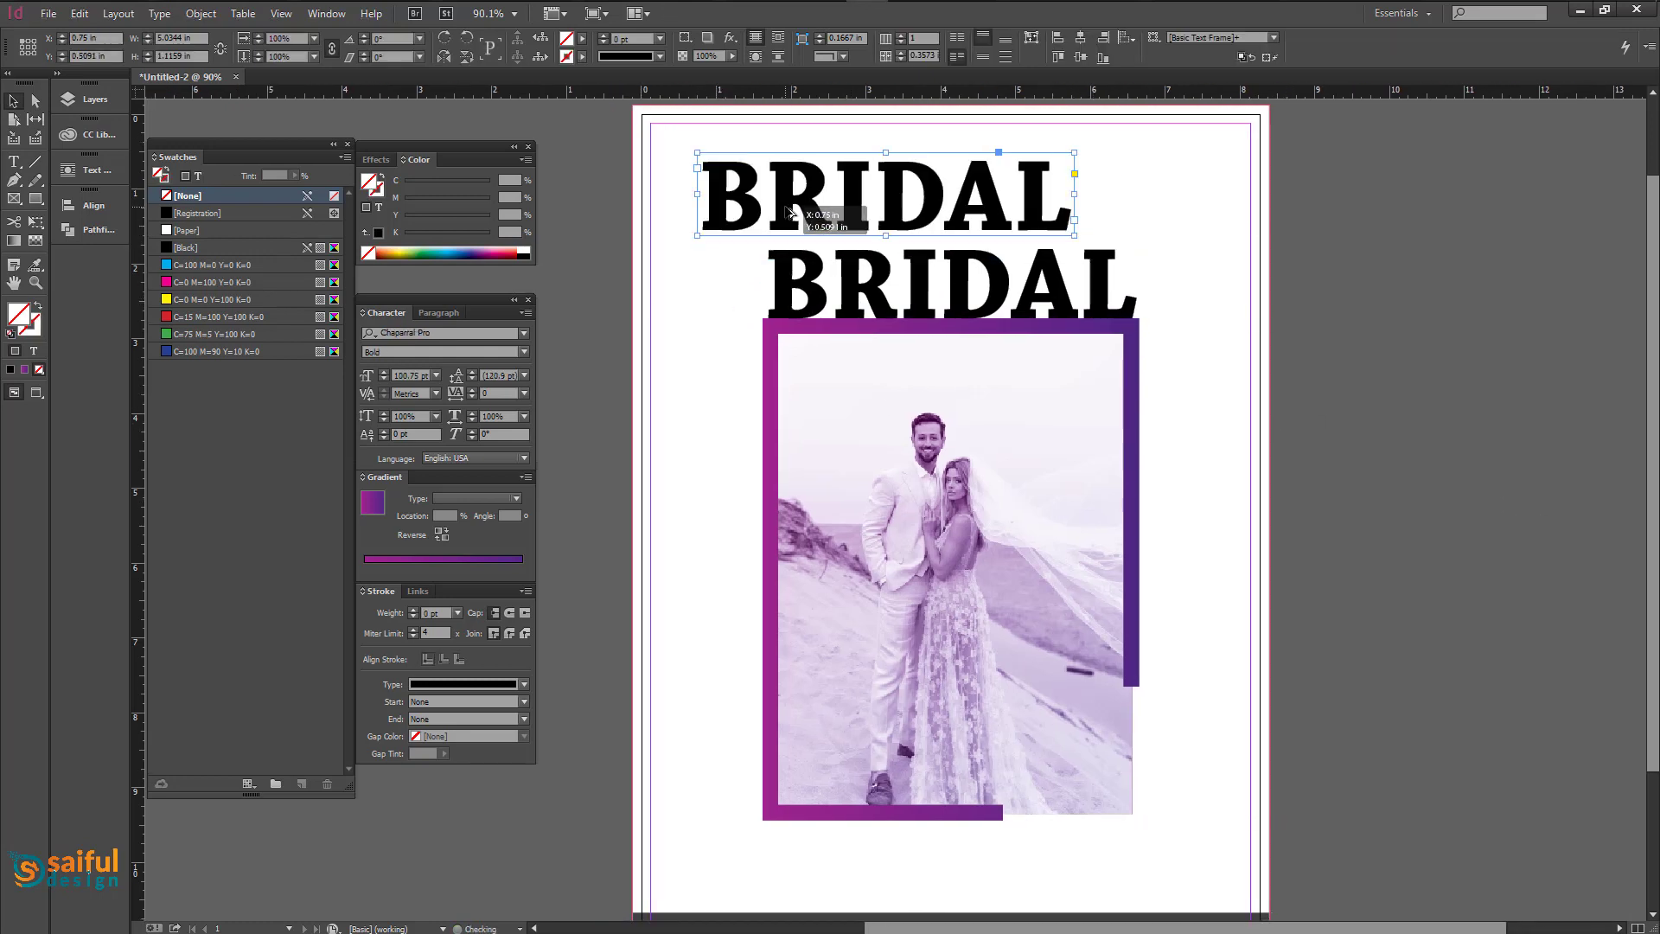
double_click(785, 204)
type("S")
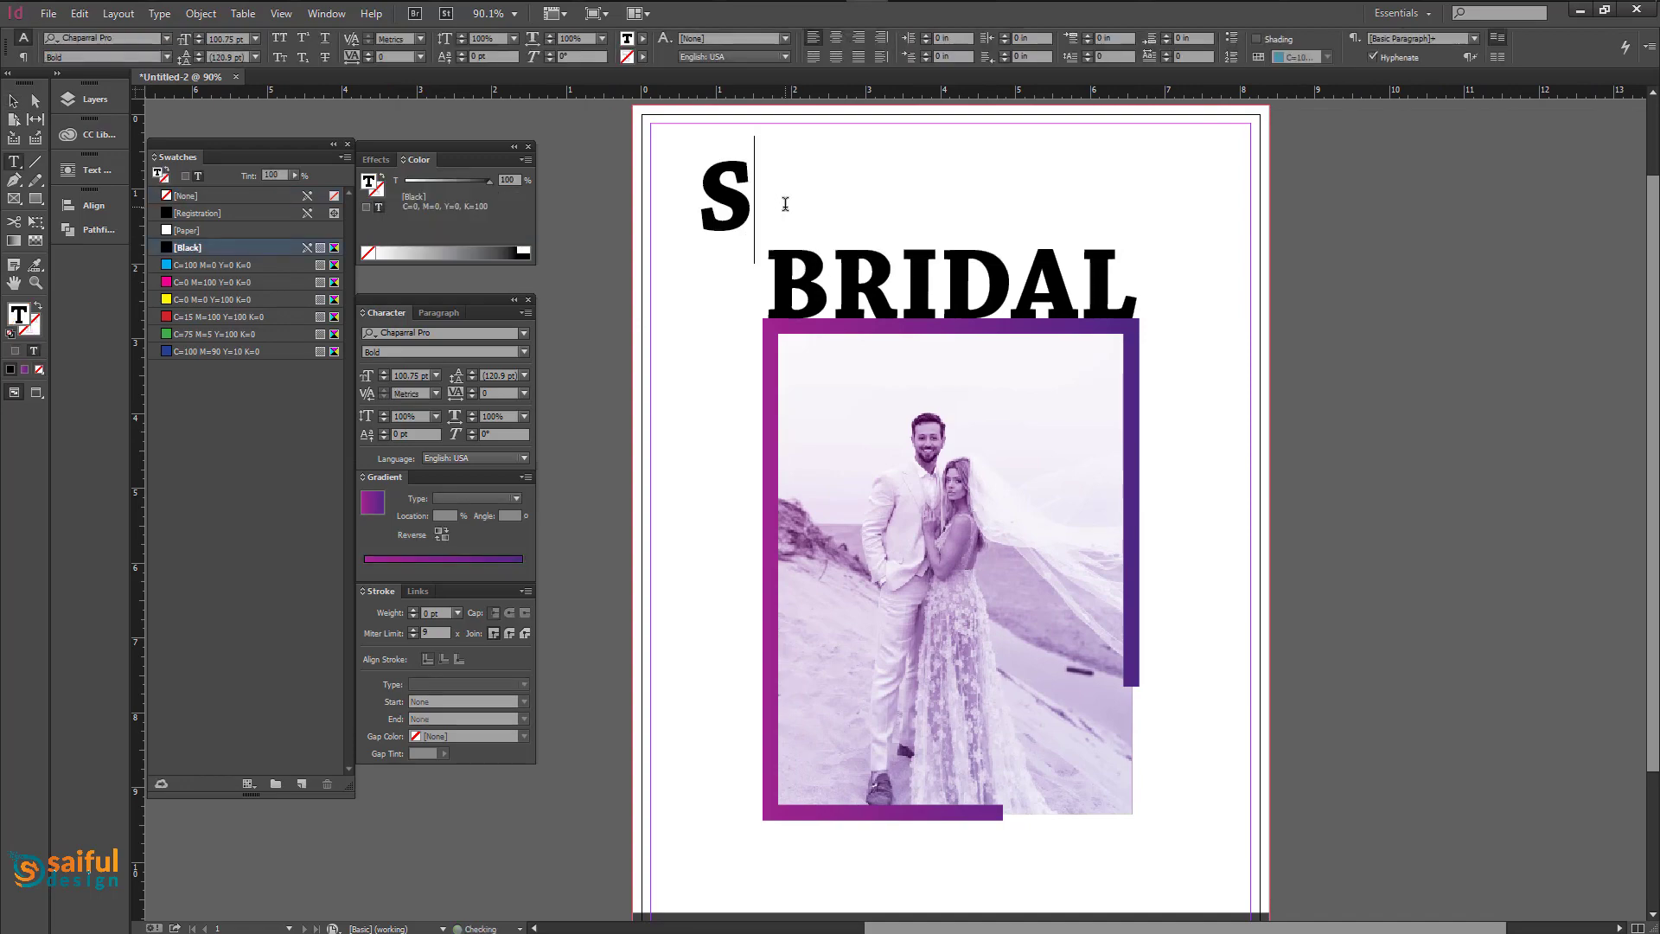
left_click(15, 108)
left_click_drag(1049, 223, 758, 233)
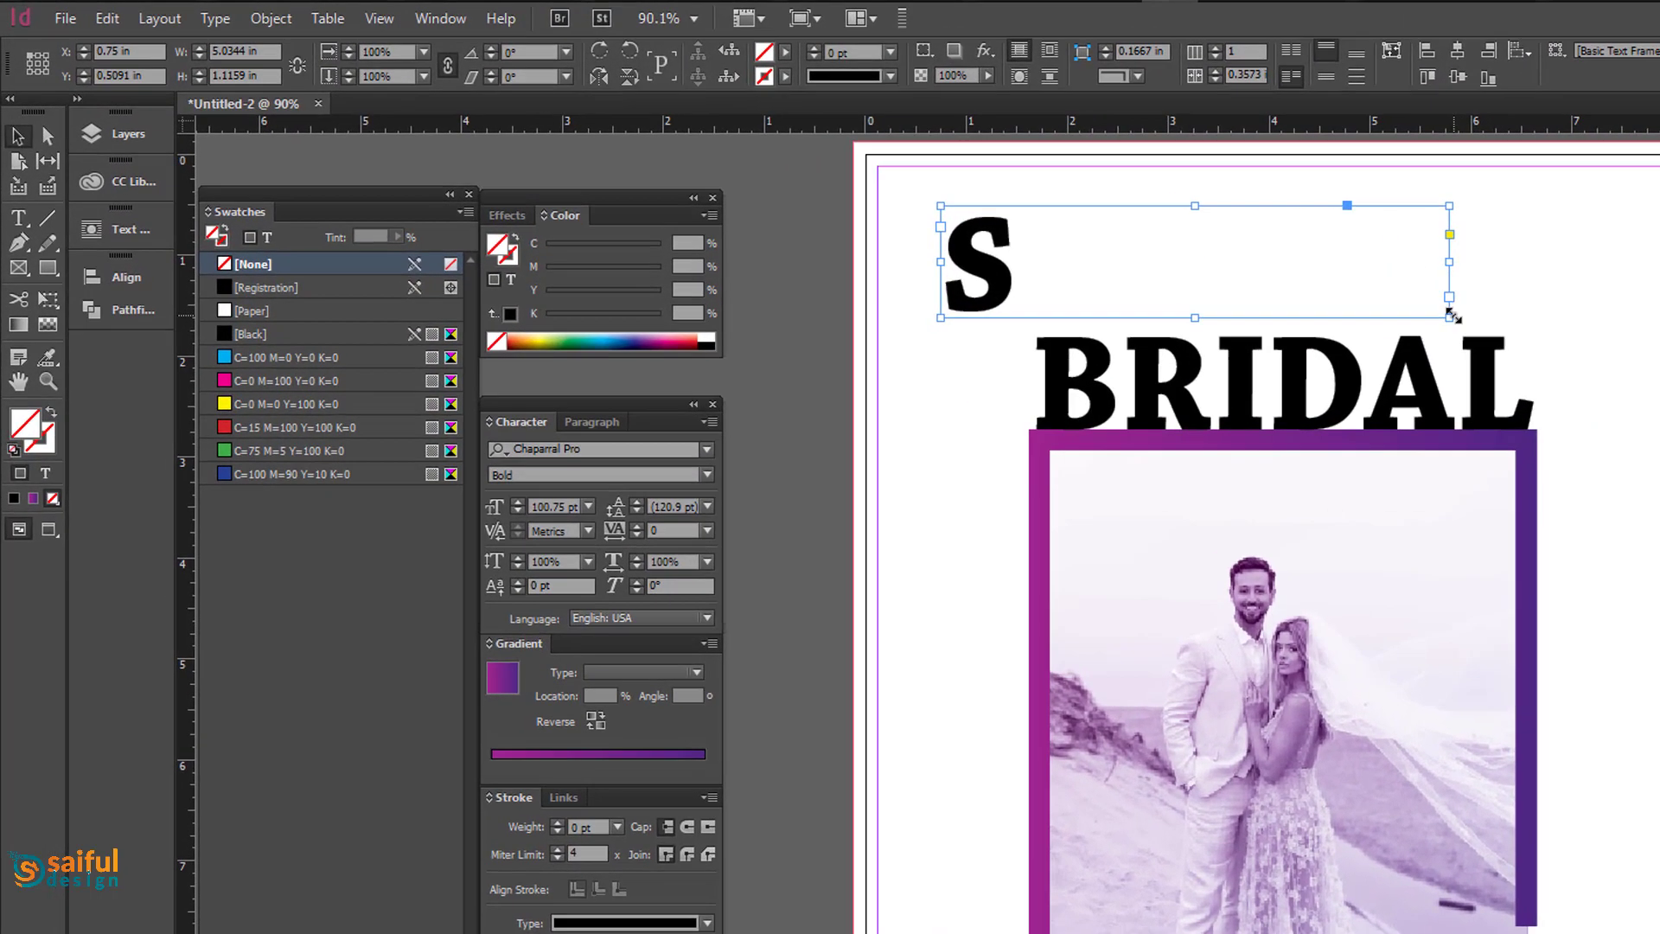
Duplicate the "S" beside itself, replace the copy with "T" and enlarge its frame to fit the letter.
left_click_drag(1036, 322, 1020, 276)
double_click(1104, 275)
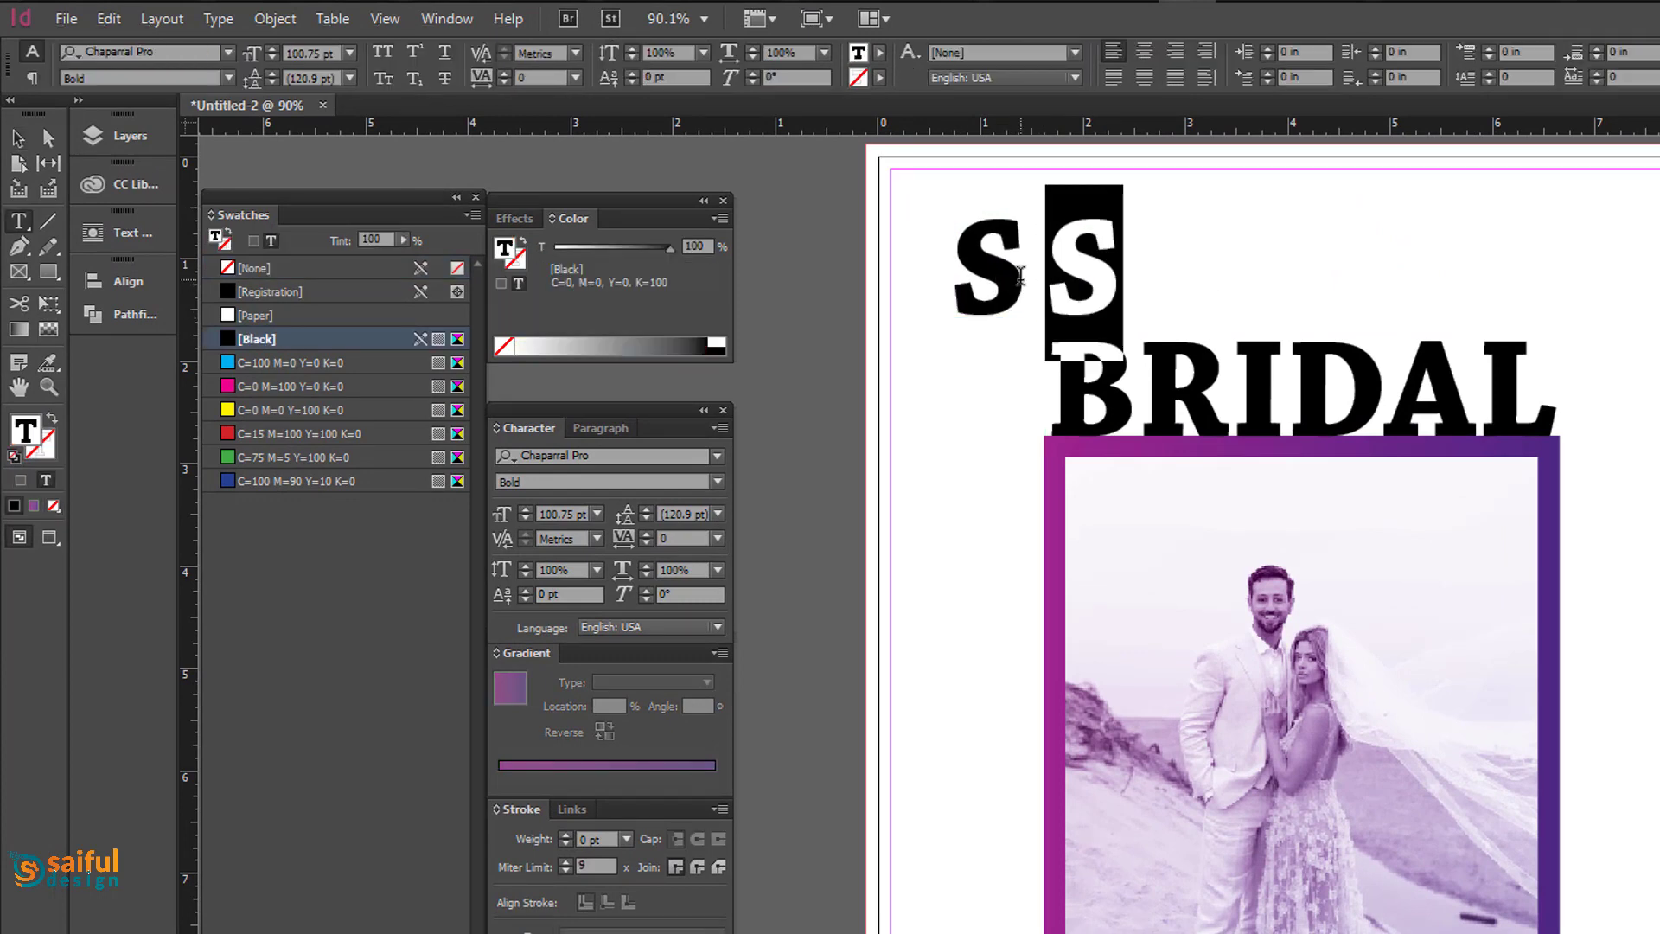
key("BackSpace")
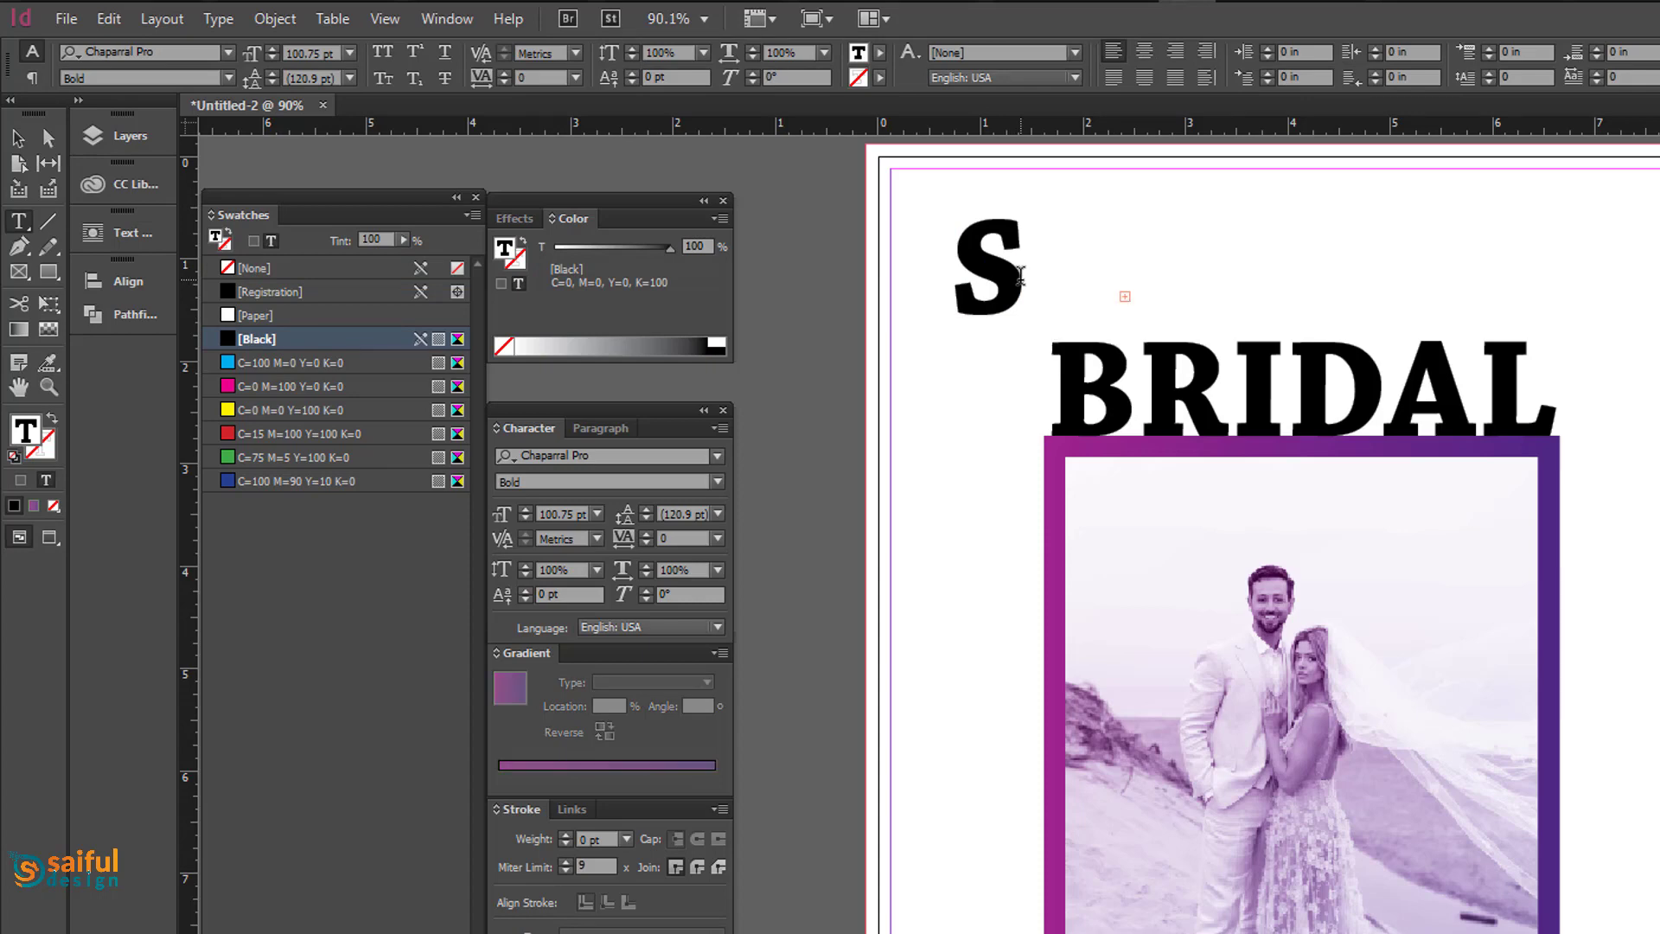
left_click(10, 138)
left_click_drag(1124, 297, 1134, 325)
Duplicate the "T" beside itself and replace the copy with "A".
left_click_drag(1087, 269, 1248, 268, "alt")
double_click(1158, 269)
key("BackSpace")
key("Escape")
Duplicate the "A" beside itself and replace the copy with "R" to complete the word "STAR".
left_click_drag(1240, 325, 1340, 295)
double_click(1294, 277)
double_click(1294, 277)
type("R")
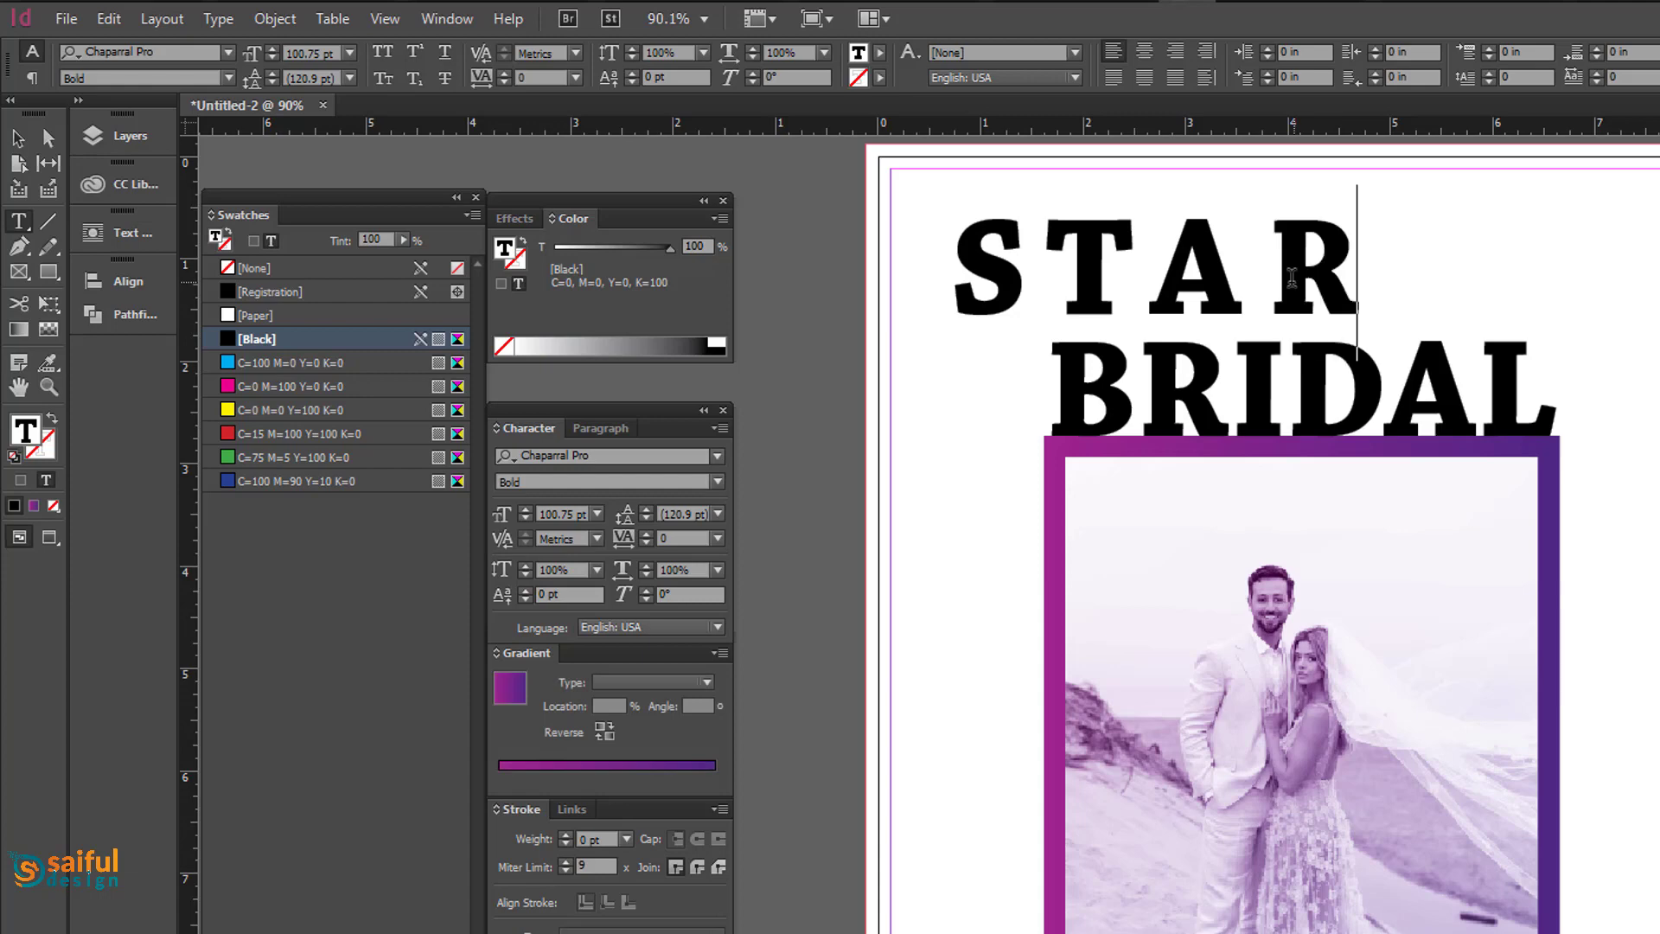
Select the four separate letters of "STAR" and move them together so they sit centred above "BRIDAL".
left_click(17, 138)
left_click(1167, 285)
left_click(1096, 283)
left_click(990, 283)
left_click_drag(1430, 272, 1211, 290)
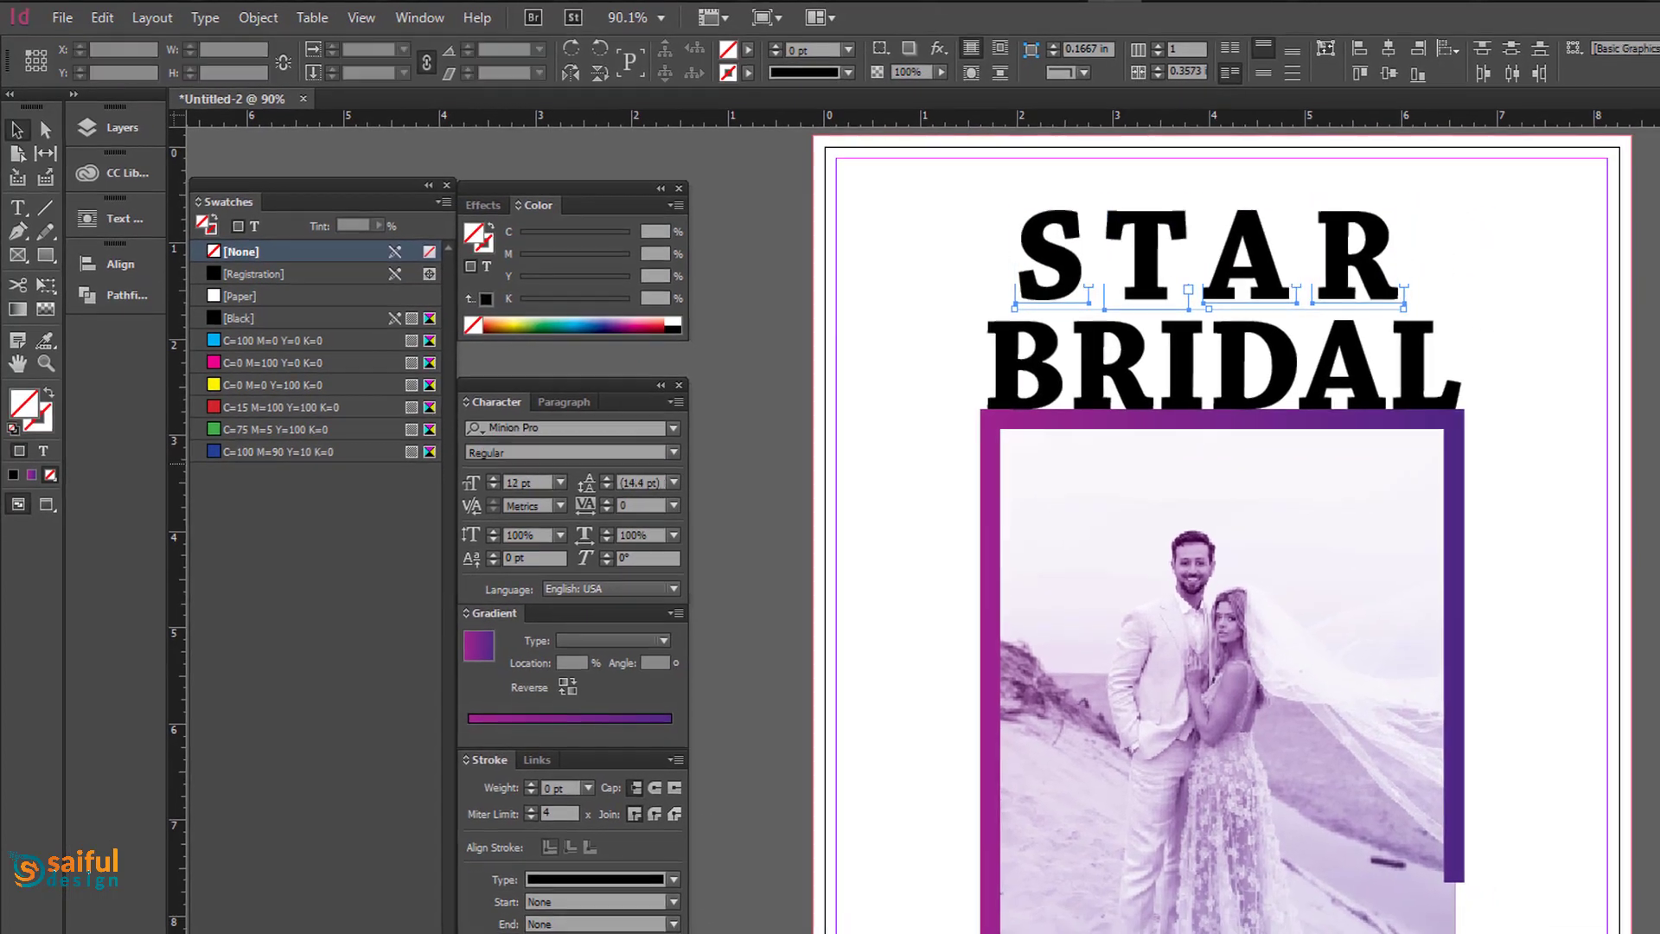
Select the four "STAR" letters and scale them down together, keeping them centred above "BRIDAL".
key("ctrl+shift+a")
left_click_drag(1442, 216, 967, 295)
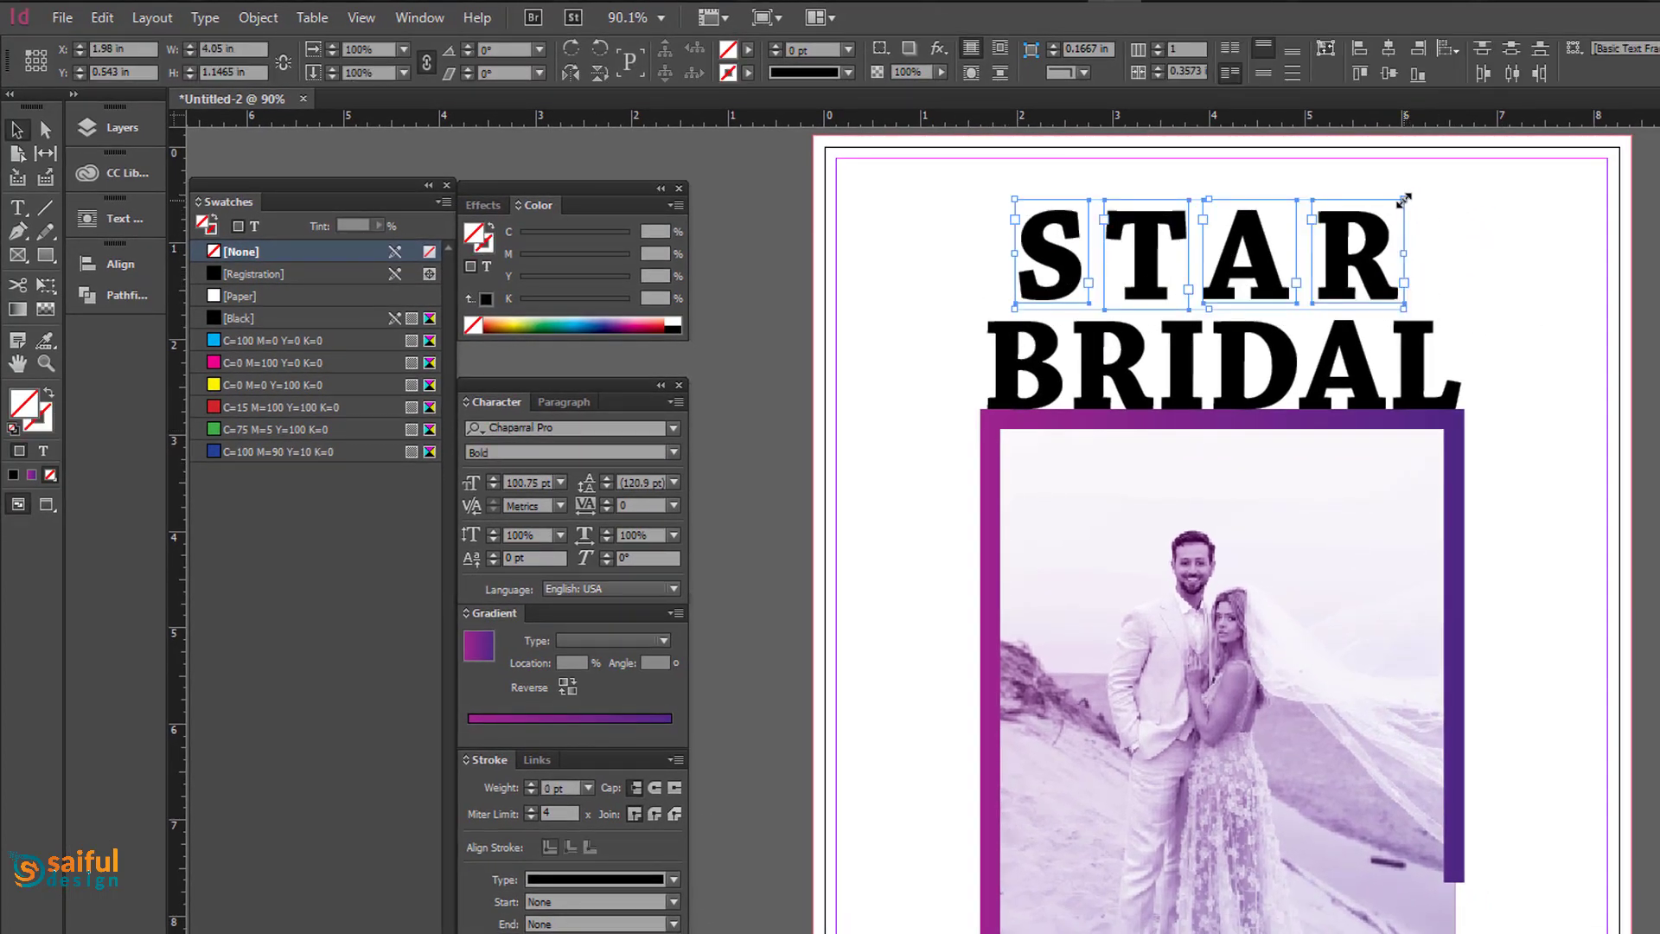
left_click_drag(1404, 200, 1265, 325)
key("ctrl+shift+a")
left_click_drag(1658, 479, 1641, 467)
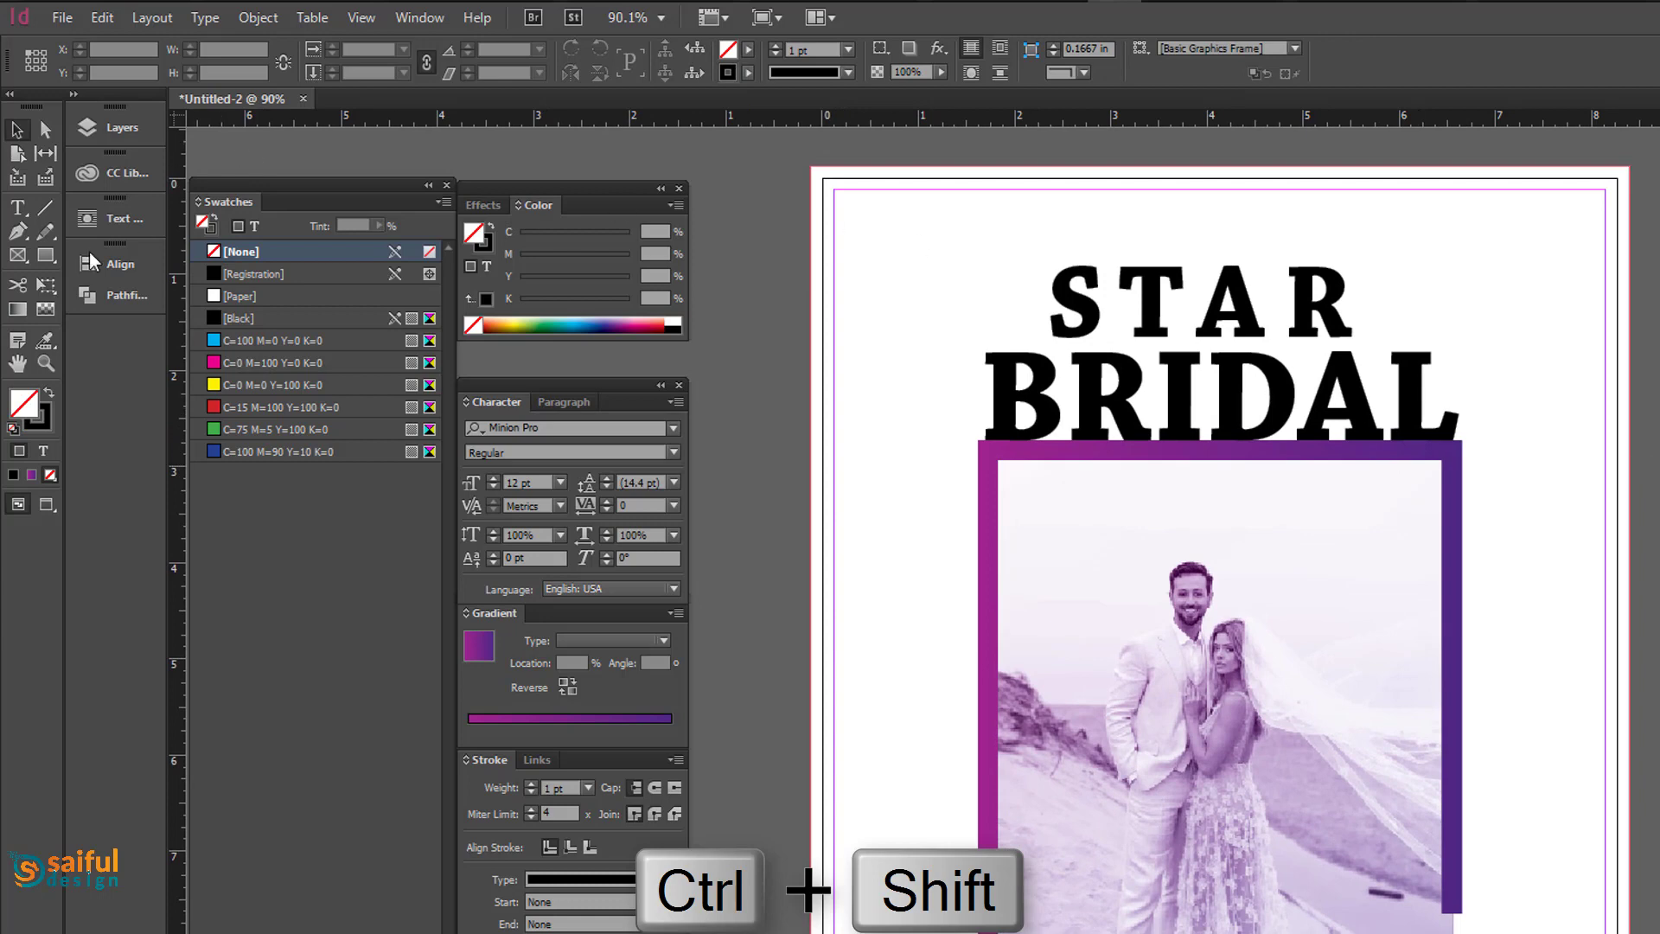
Add a text frame across the top of the page reading "INVITE YOU TO CELEBRATE THEIR MARRIAGE".
left_click(17, 210)
left_click_drag(853, 201, 1603, 228)
left_click(876, 211)
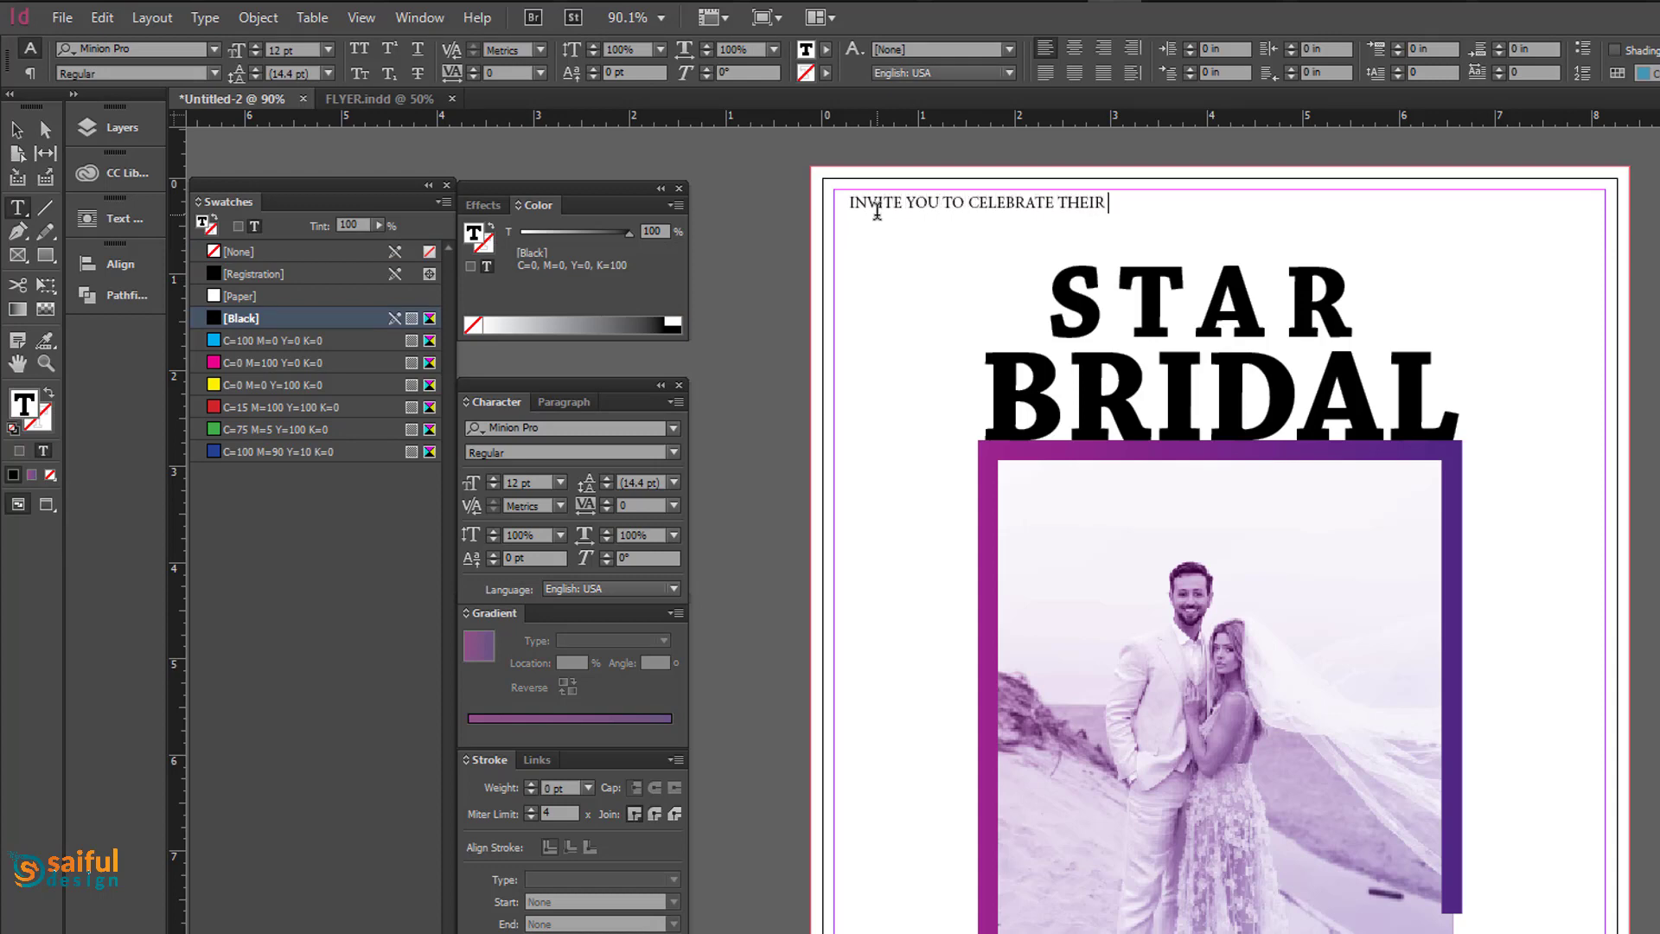
Enlarge the whole invitation line at the top of the page to 26 pt.
key("ctrl+a")
key("ctrl+shift+period")
key("ctrl+shift+period")
key("ctrl+shift+period")
key("ctrl+shift+period")
key("ctrl+shift+period")
key("ctrl+shift+period")
key("ctrl+shift+period")
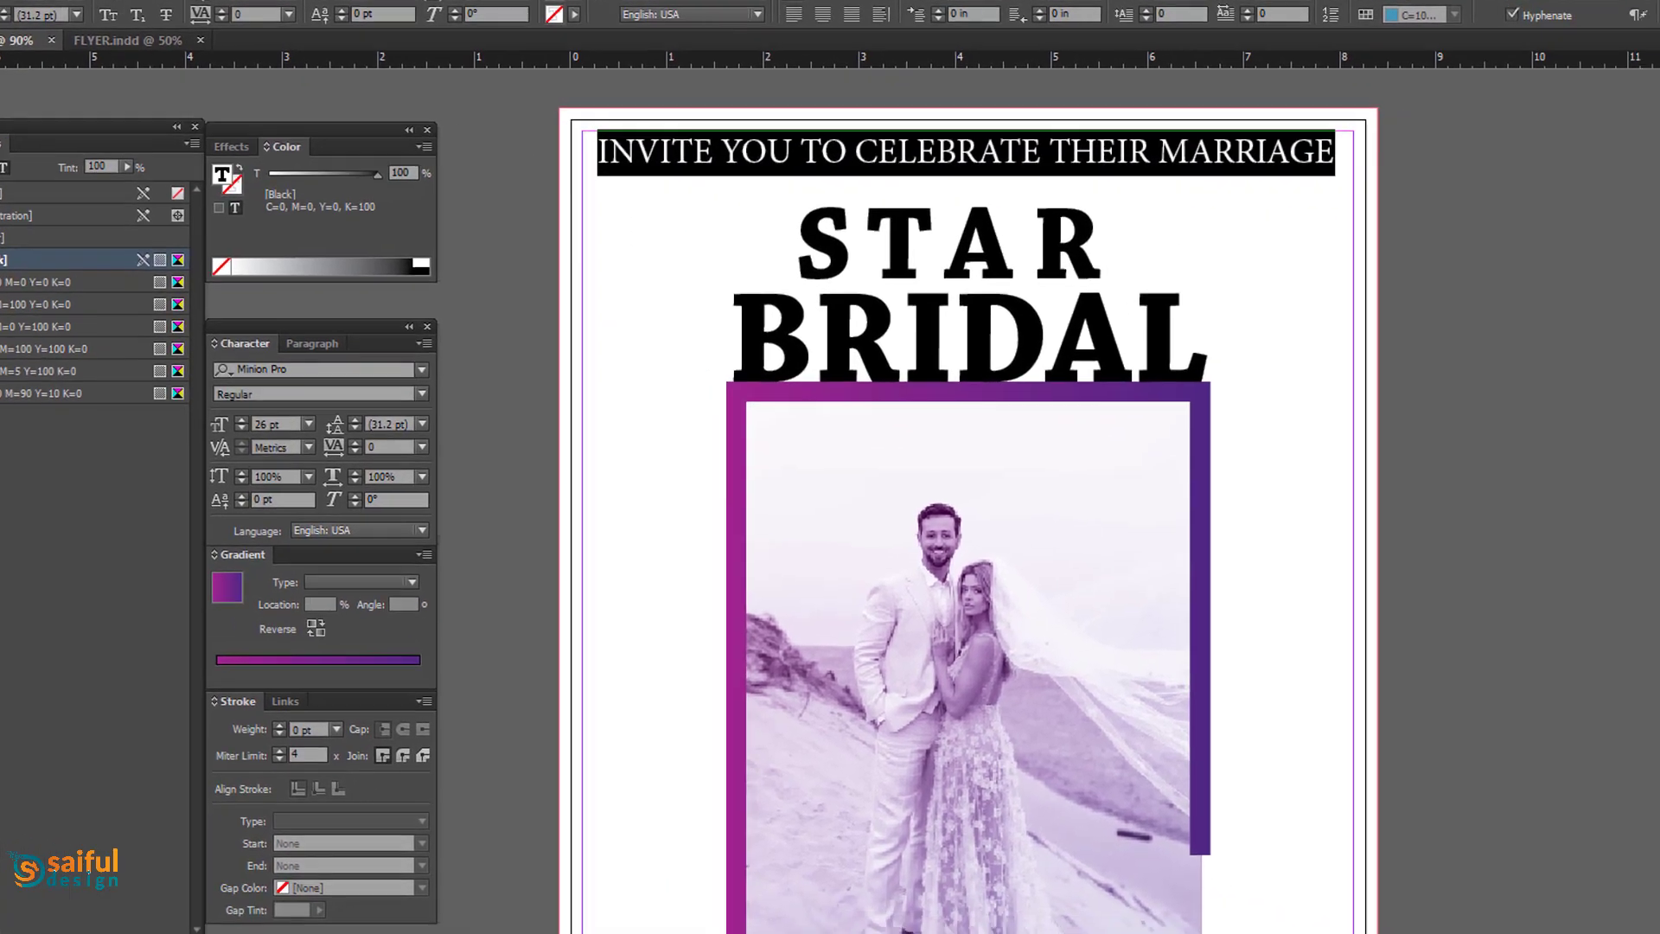
key("Escape")
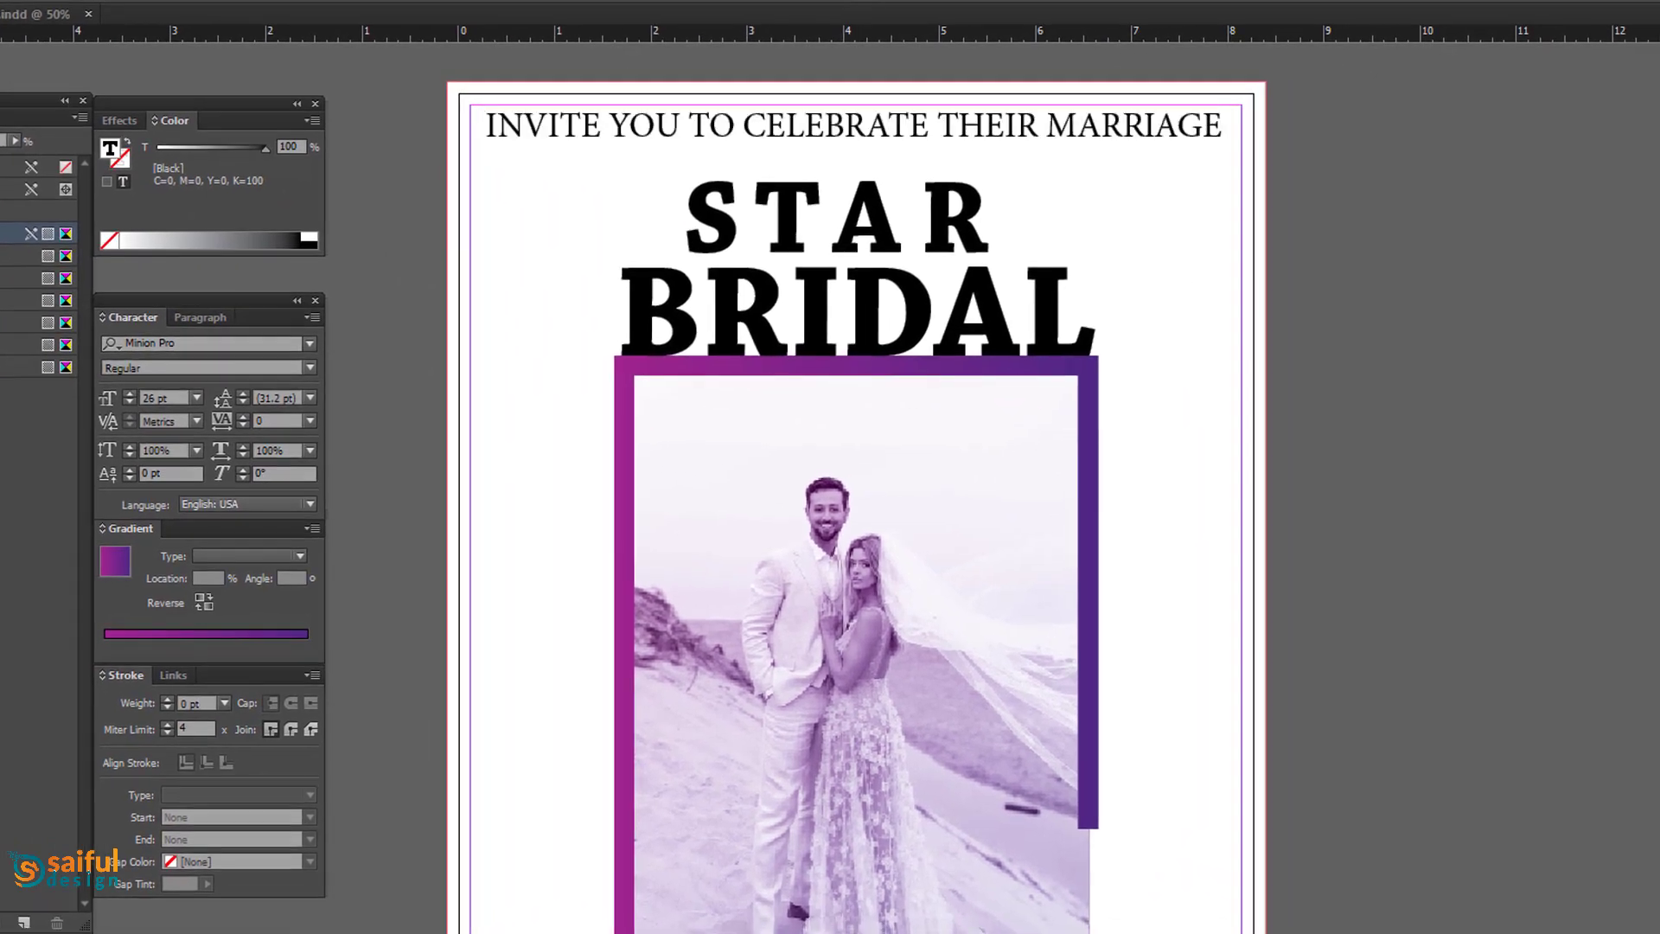
Nudge the invitation line's frame slightly to line it up just inside the page's top margin.
key("Left")
key("Down")
key("Down")
key("Down")
key("Up")
key("Up")
key("Up")
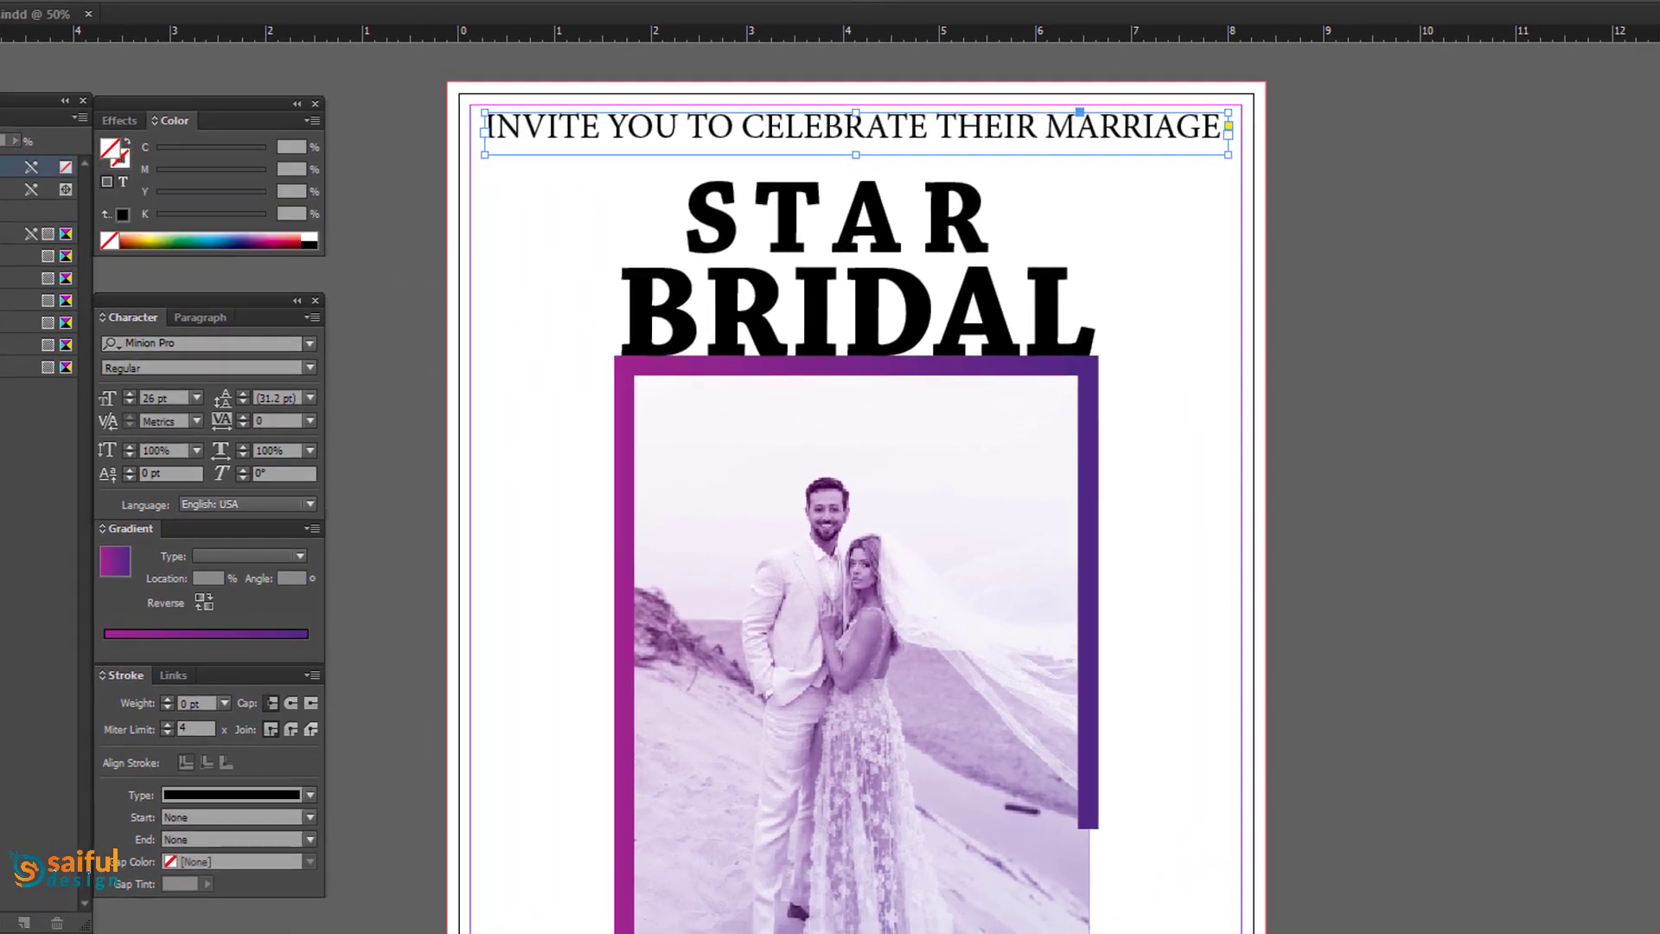
key("Left")
key("Right")
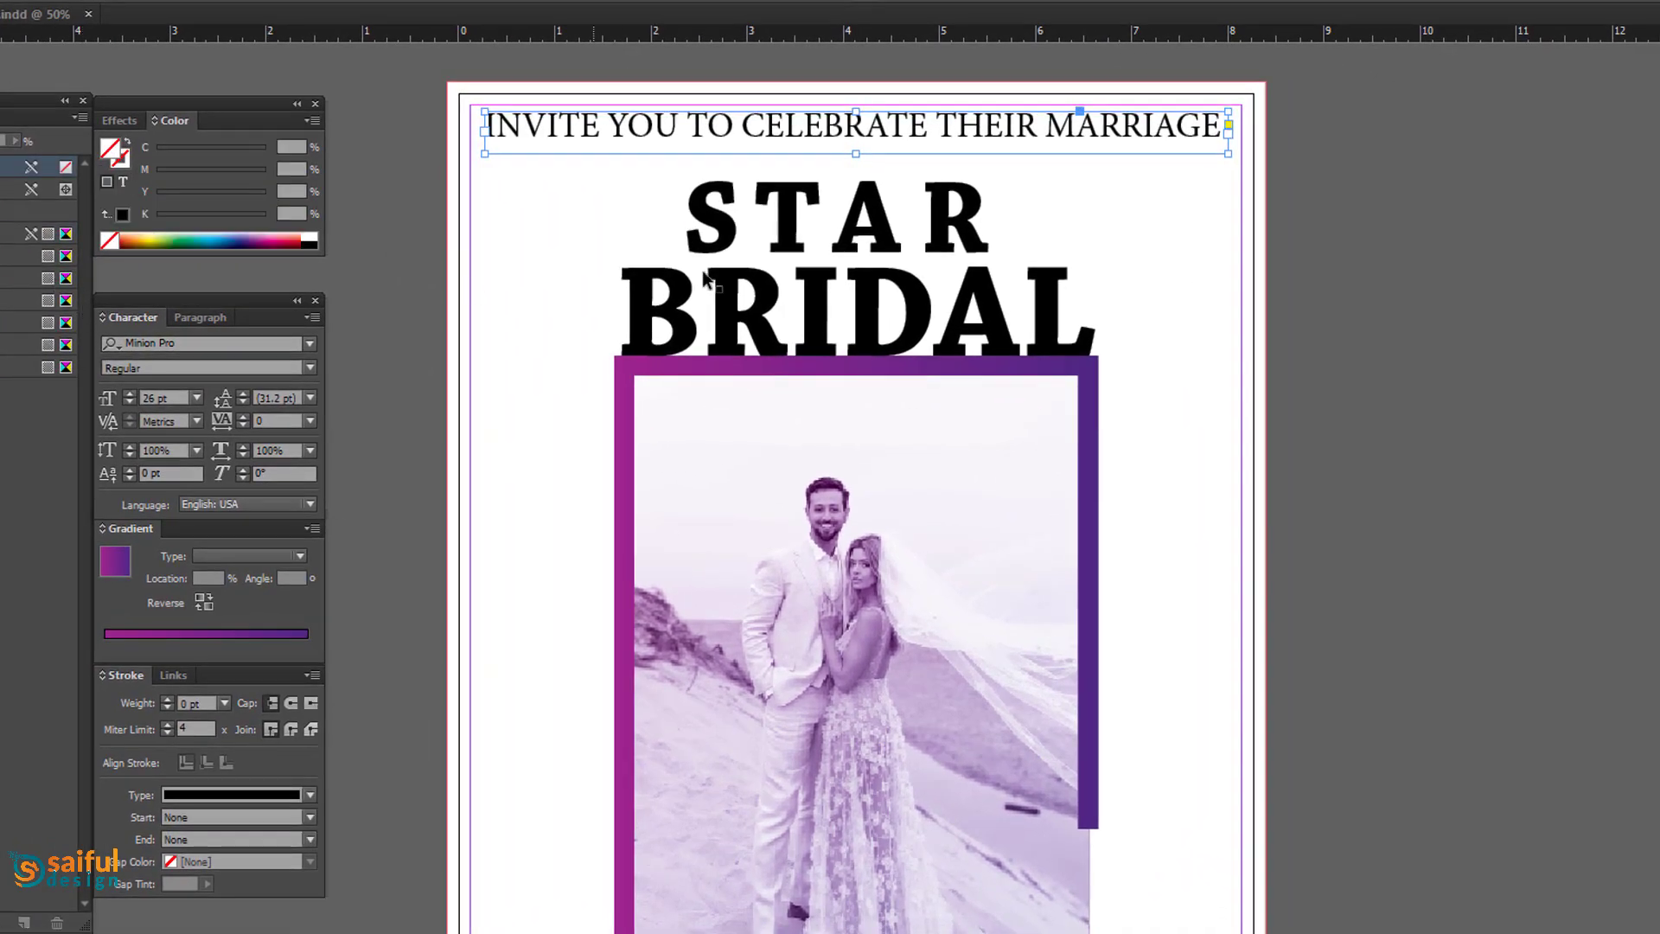
Set the invitation line's font to Chaparral Pro.
left_click(309, 344)
left_click_drag(486, 639, 486, 398)
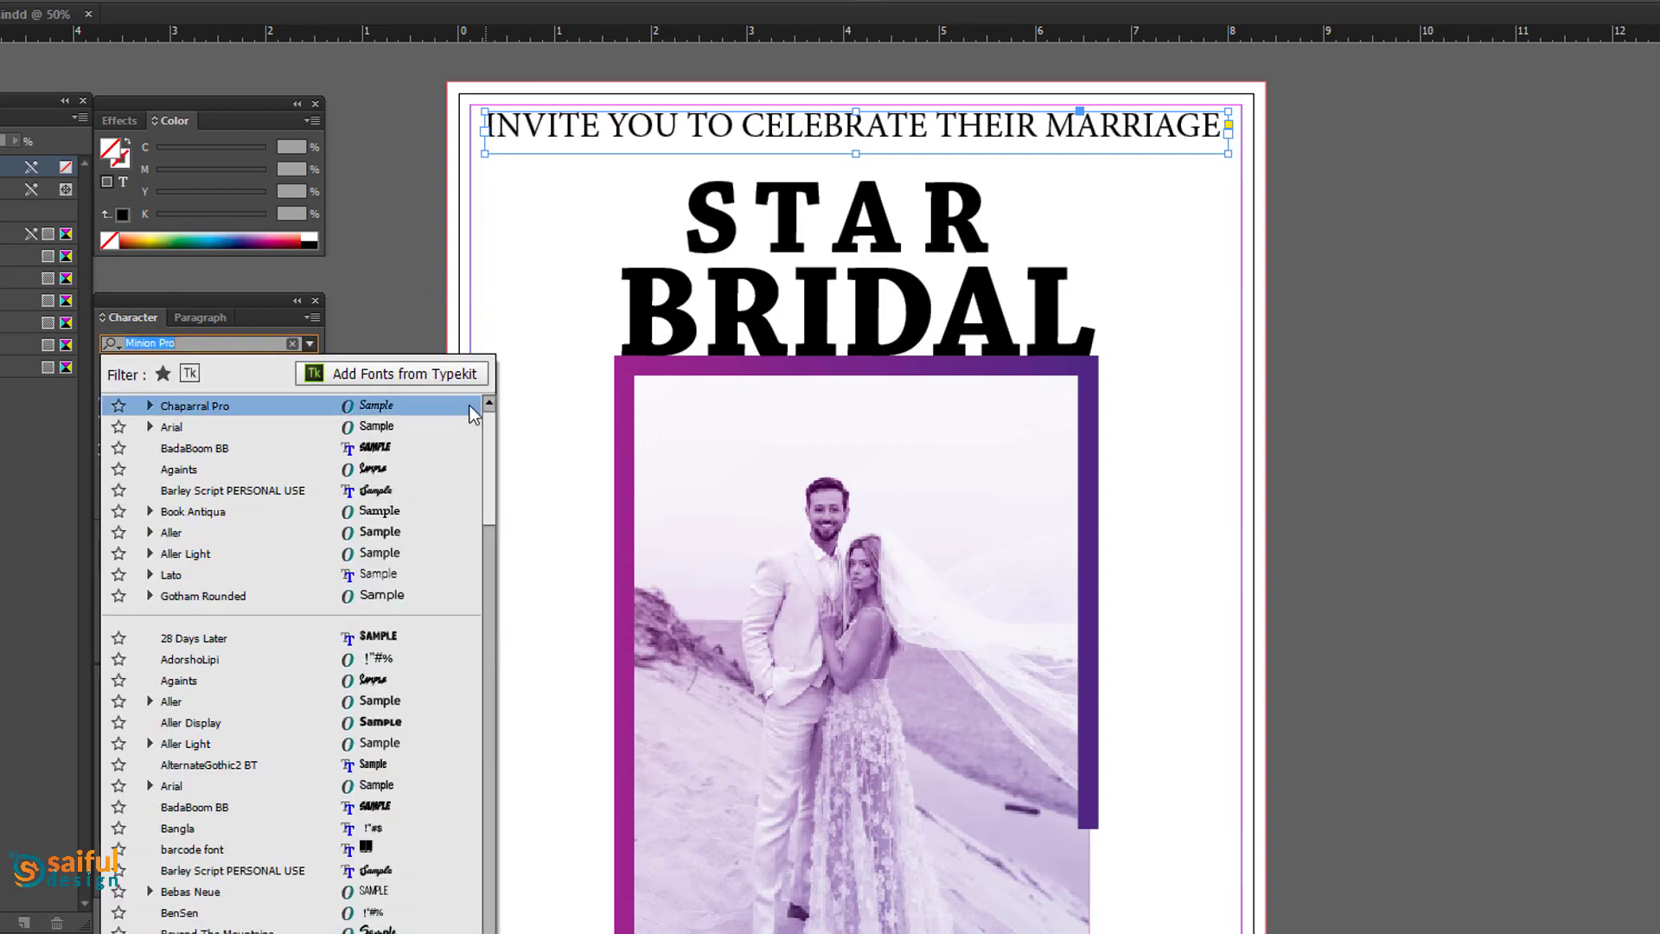
left_click(268, 406)
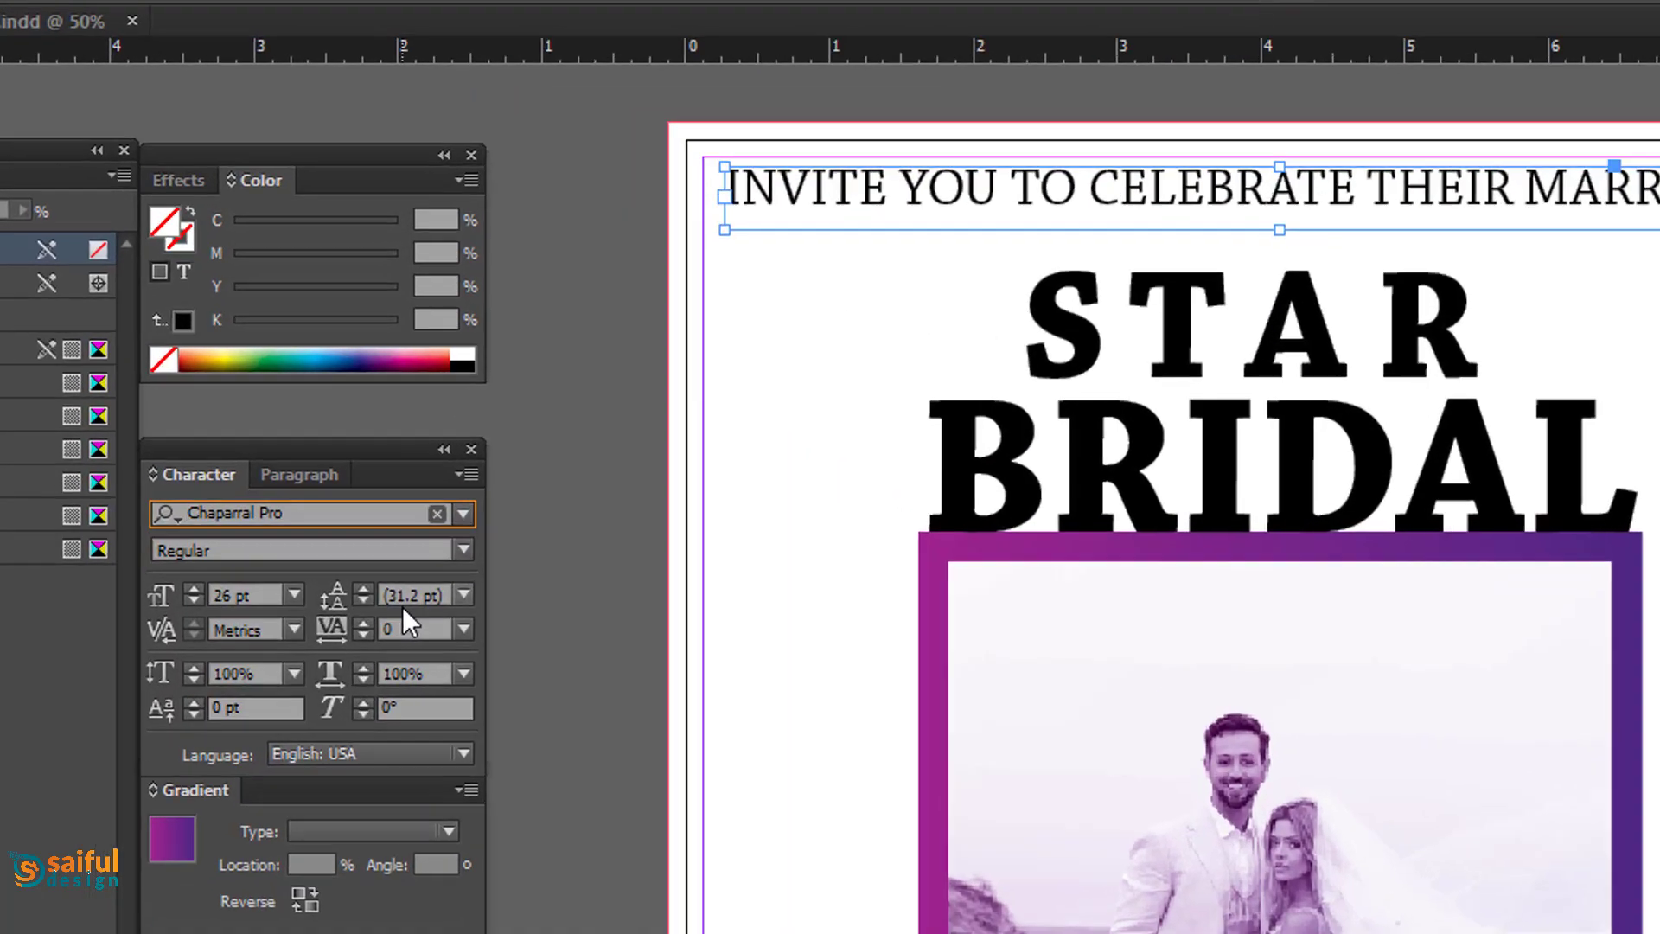
Widen the invitation line's tracking to 80 and shrink its frame to about 7.51 × 0.34 in around the text.
double_click(1119, 180)
key("ctrl+a")
key("alt+Right")
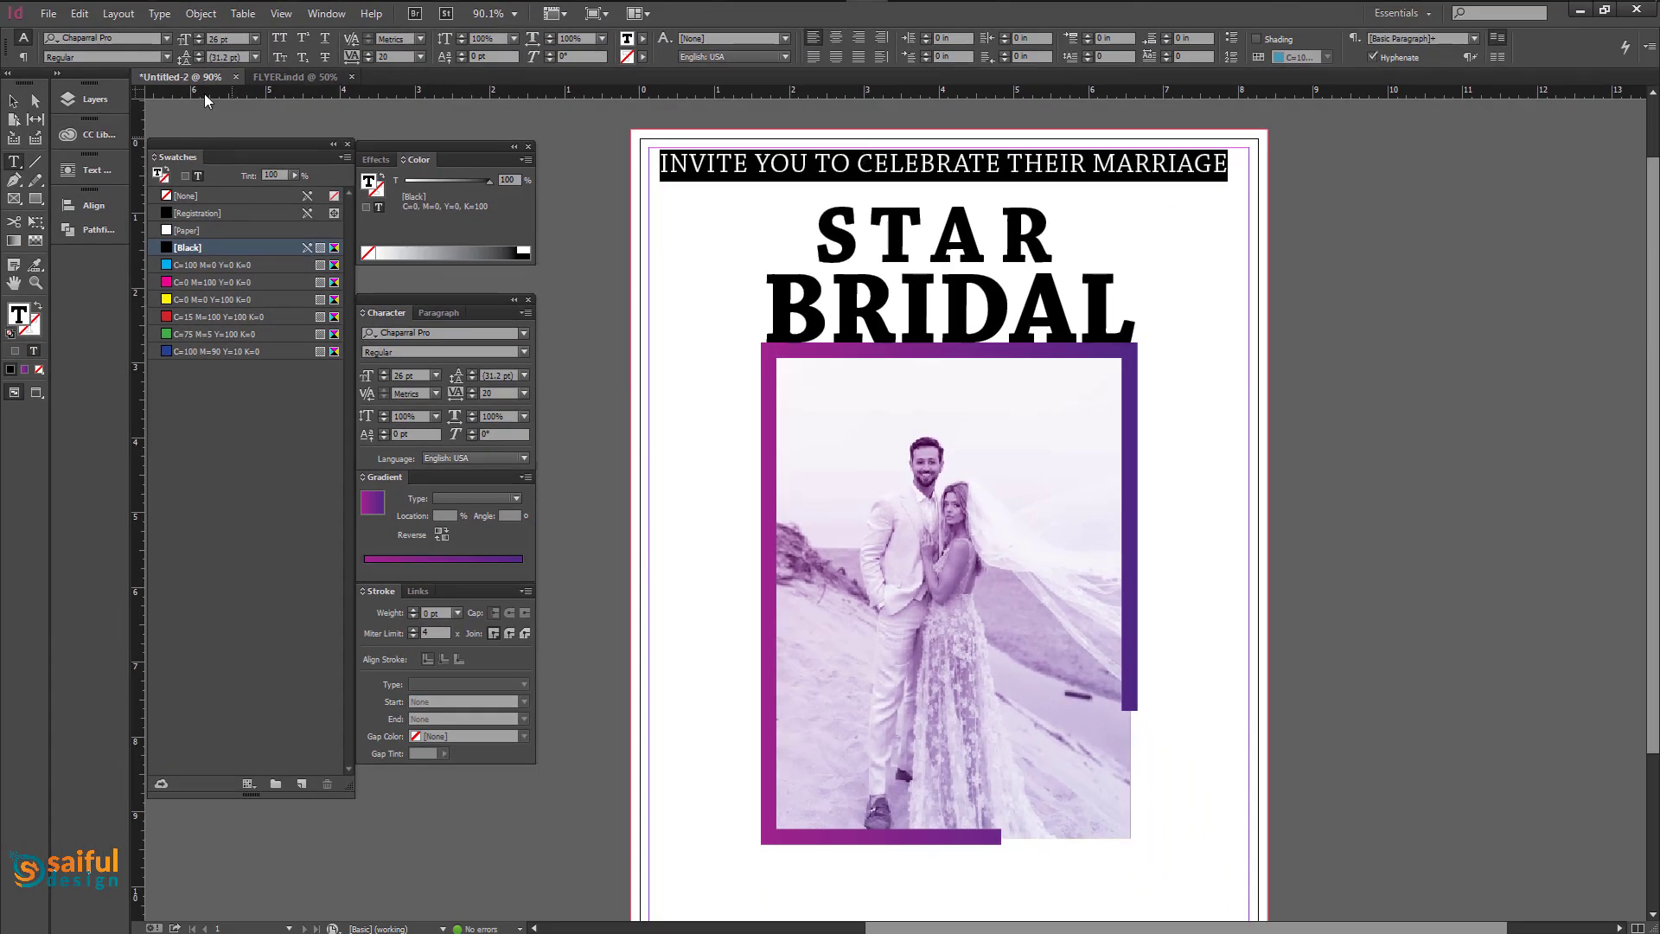
left_click(11, 102)
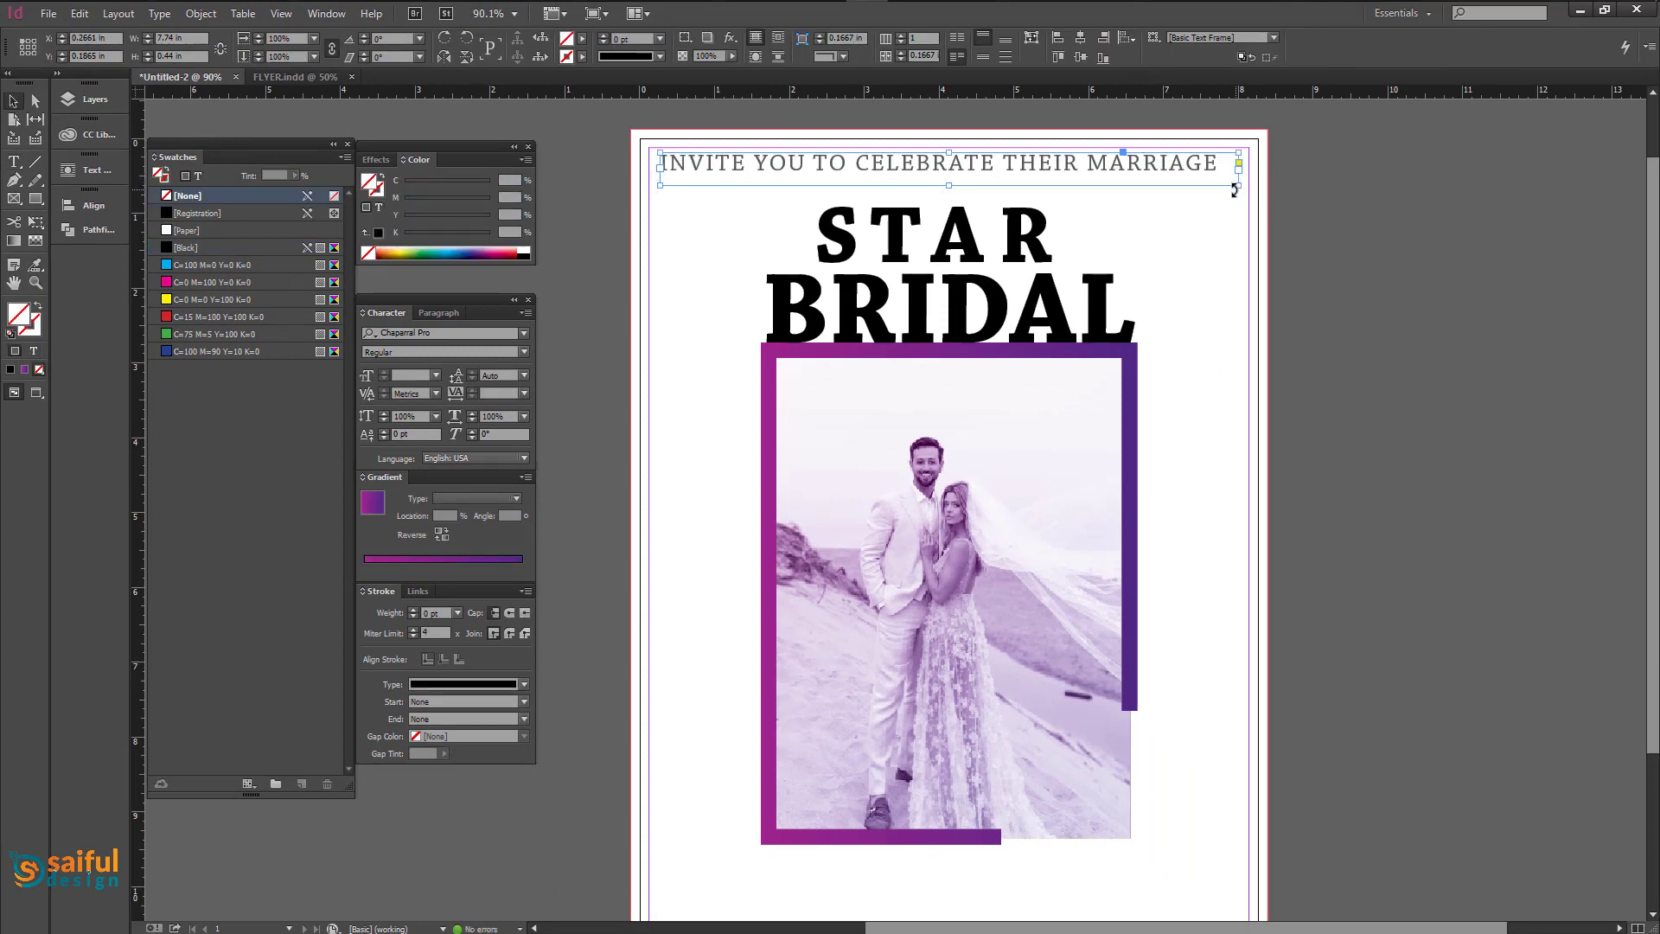
left_click_drag(1239, 187, 1221, 177)
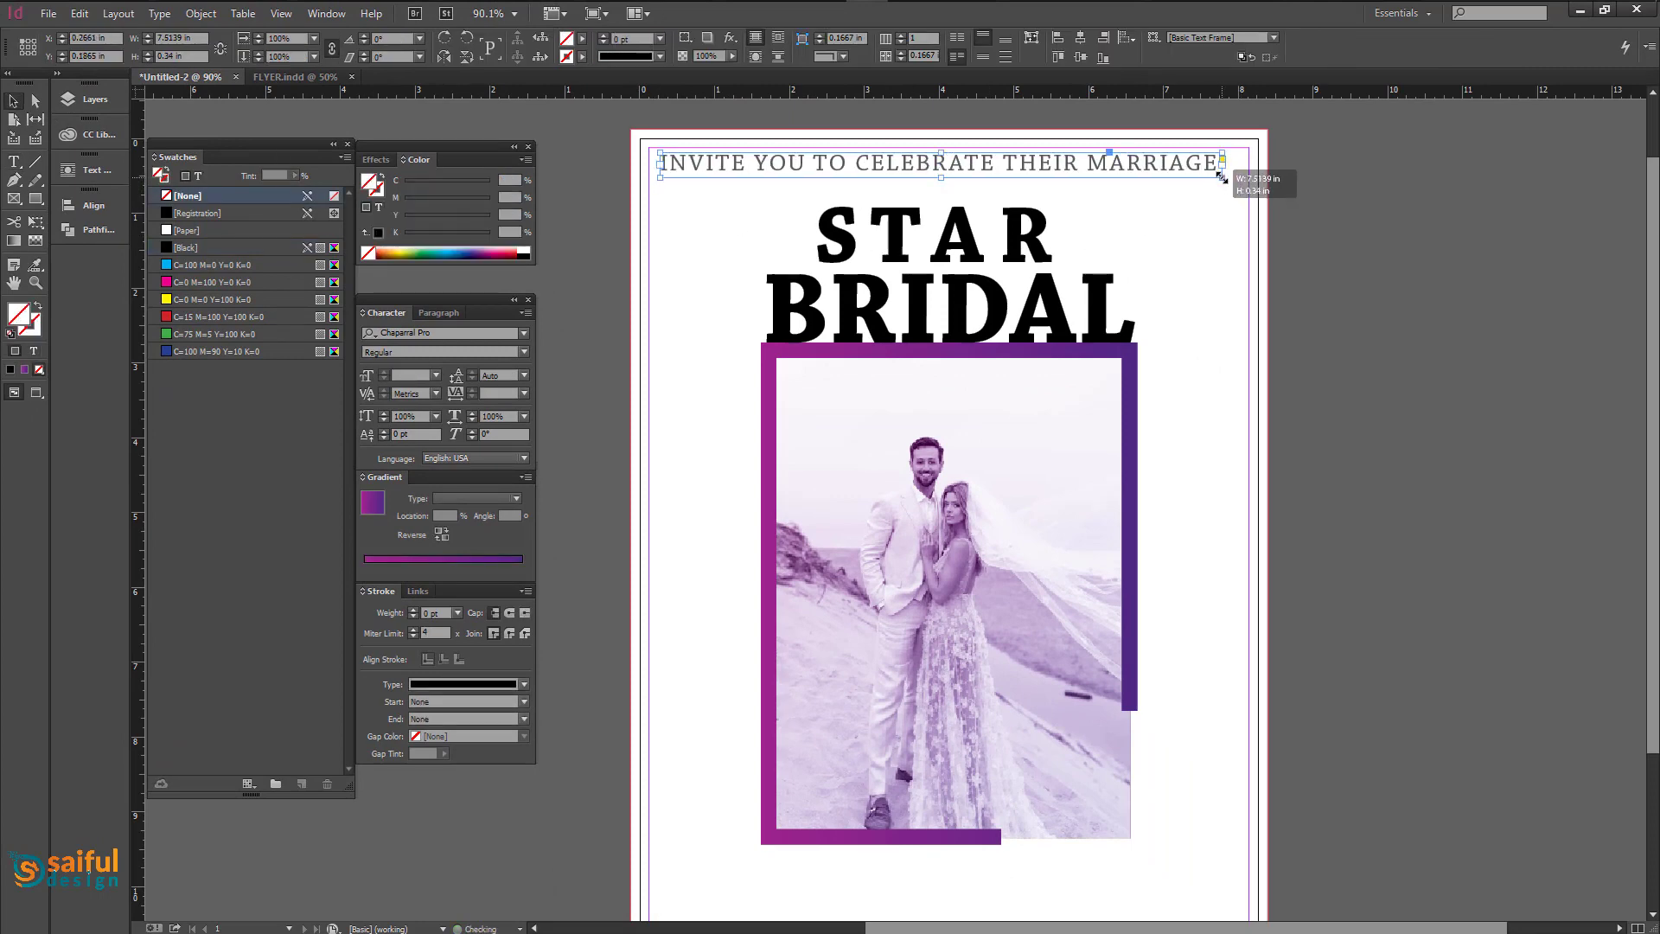
Nudge the invitation line rightwards to an X position of 0.3911 in, centring it across the page.
key("Right")
key("Right")
key("Right")
key("Right")
key("Right")
key("Right")
key("Right")
key("Right")
key("Right")
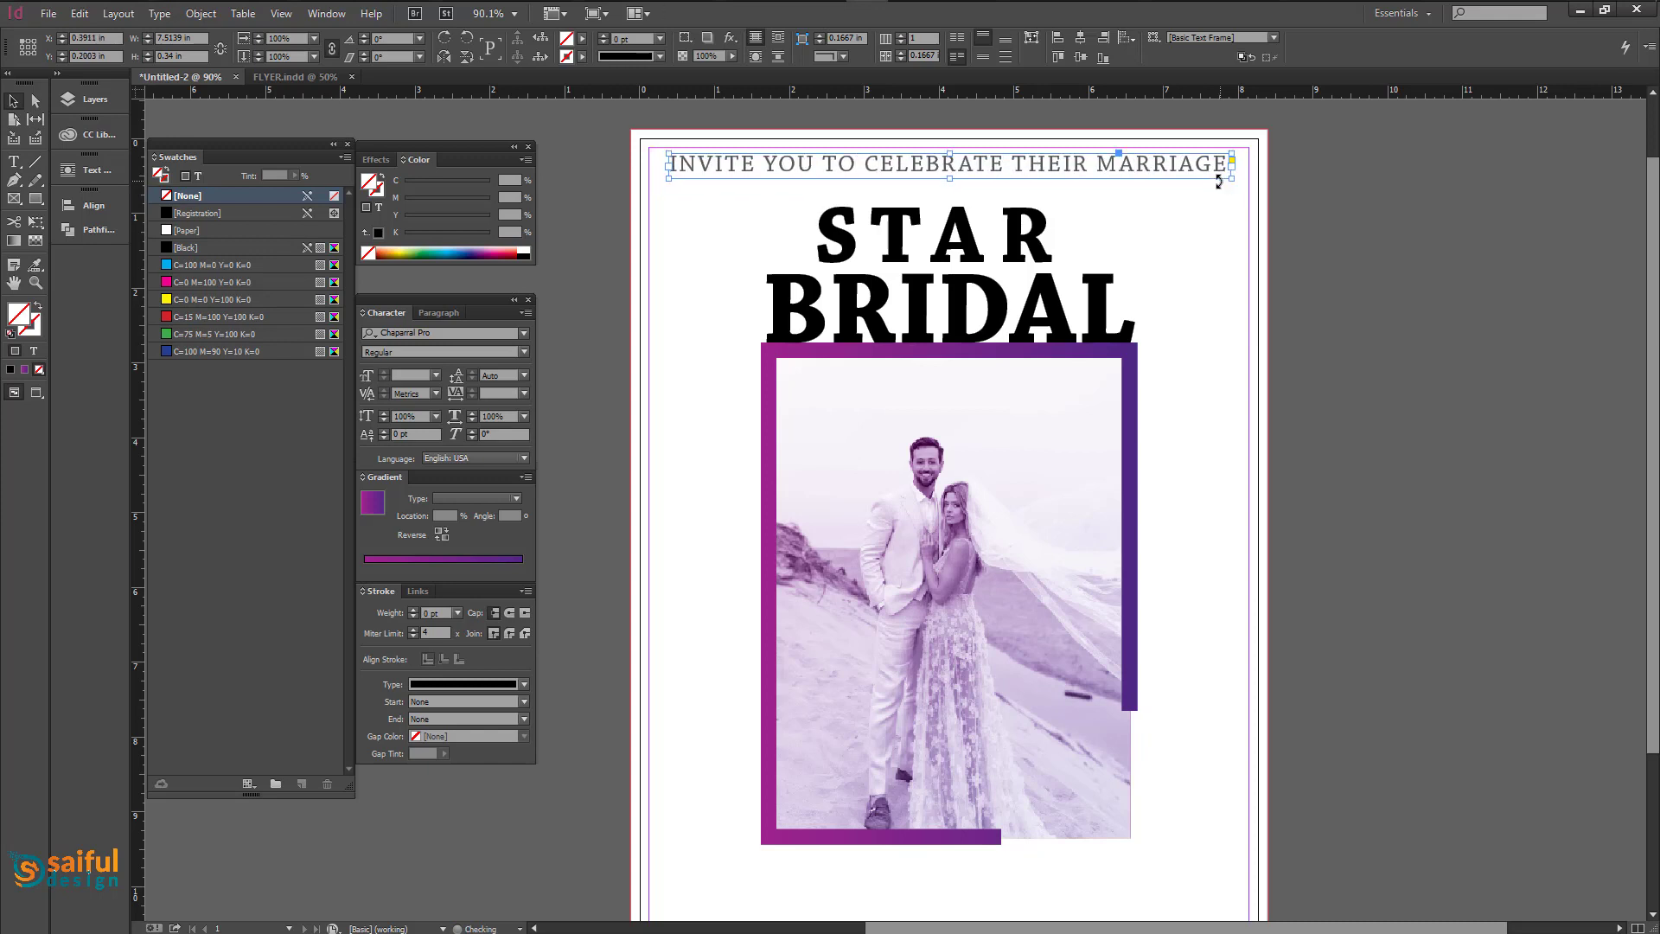
left_click(1316, 230)
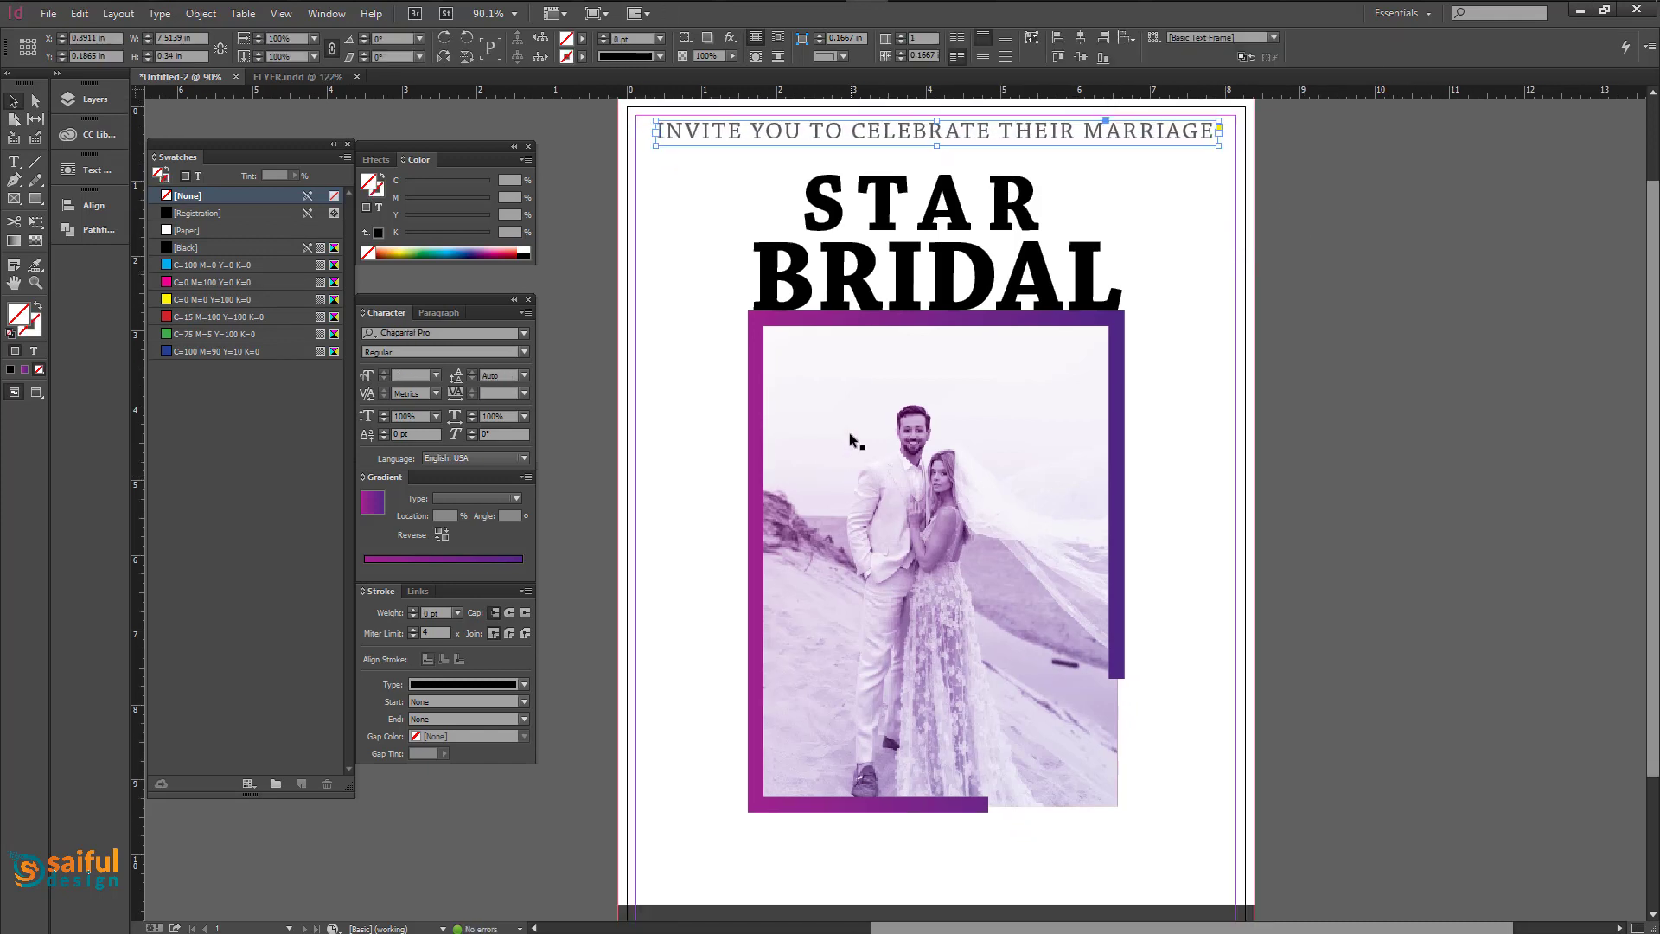
Duplicate the invitation line onto the lower part of the photo and replace the copy's text with "BE OUR PLESSURE OF YOUR ATTENDING".
left_click_drag(845, 134, 844, 703)
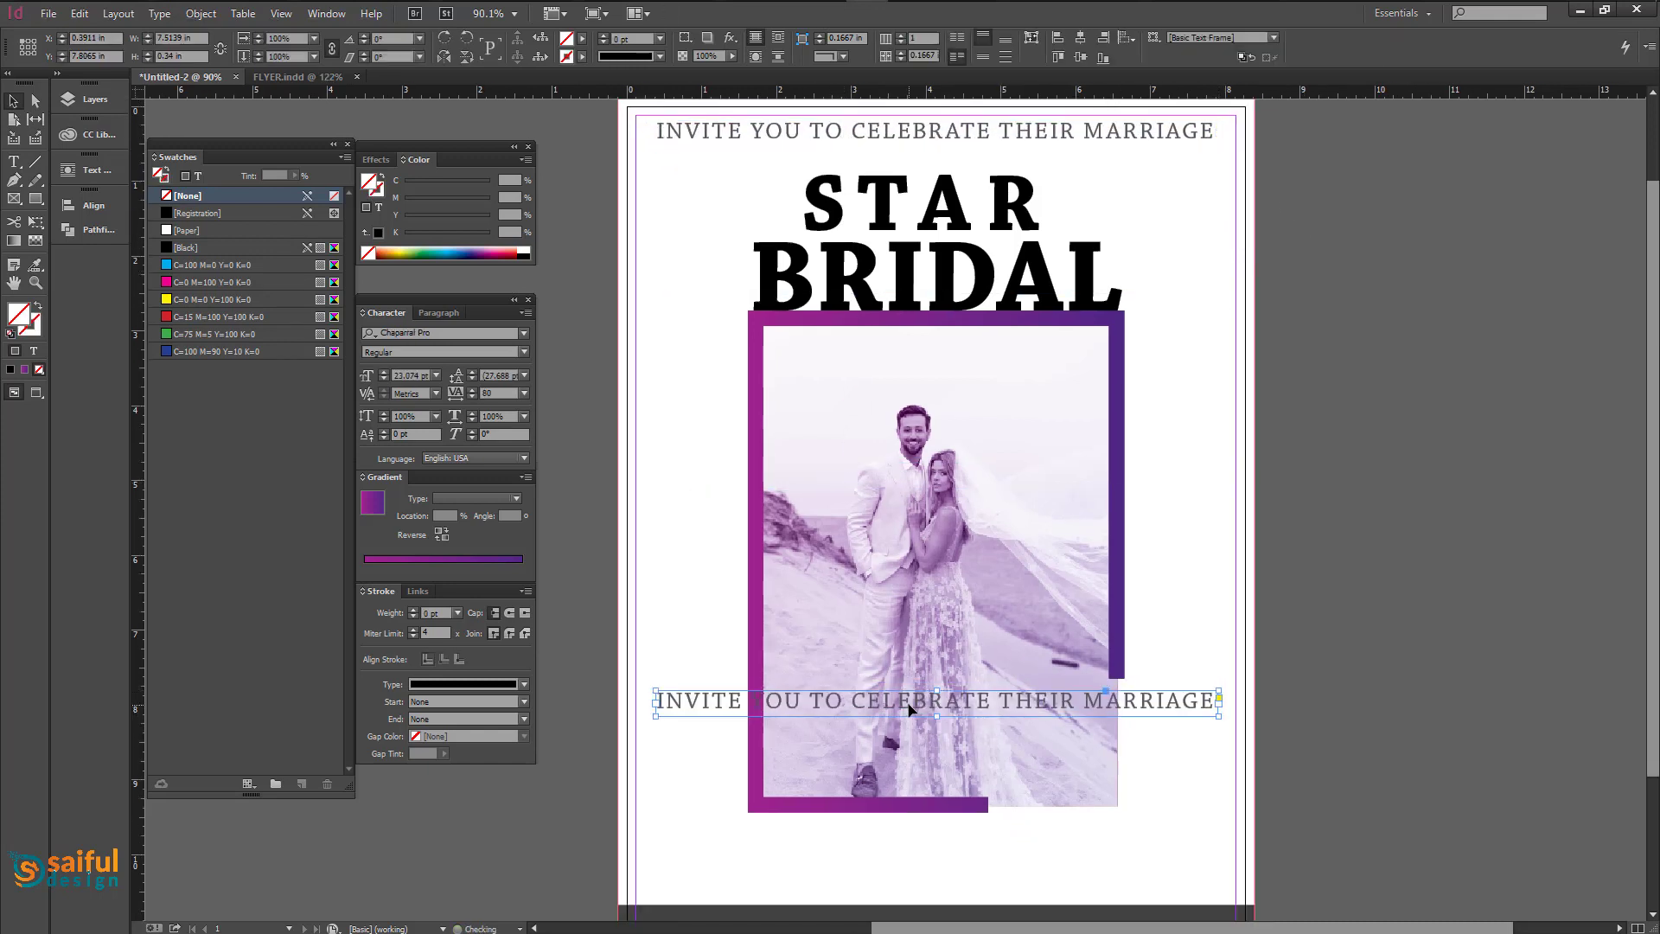
double_click(908, 702)
key("ctrl+a")
type("BE")
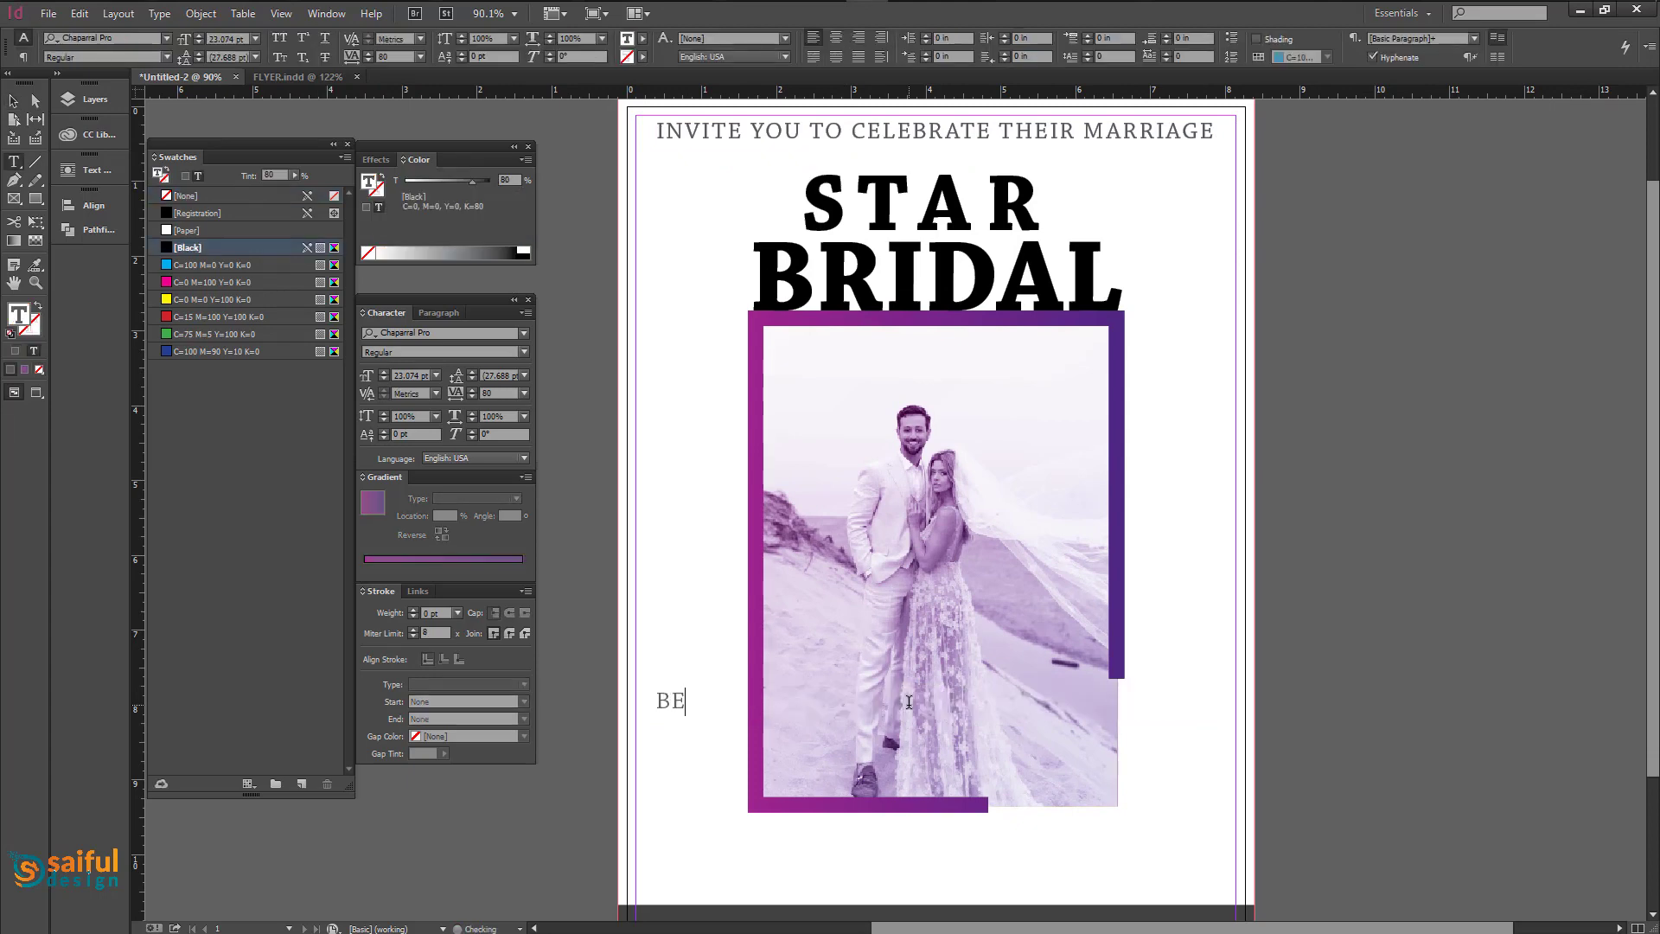
type(" OUR PLESSURE OF YOUR ATTENDING")
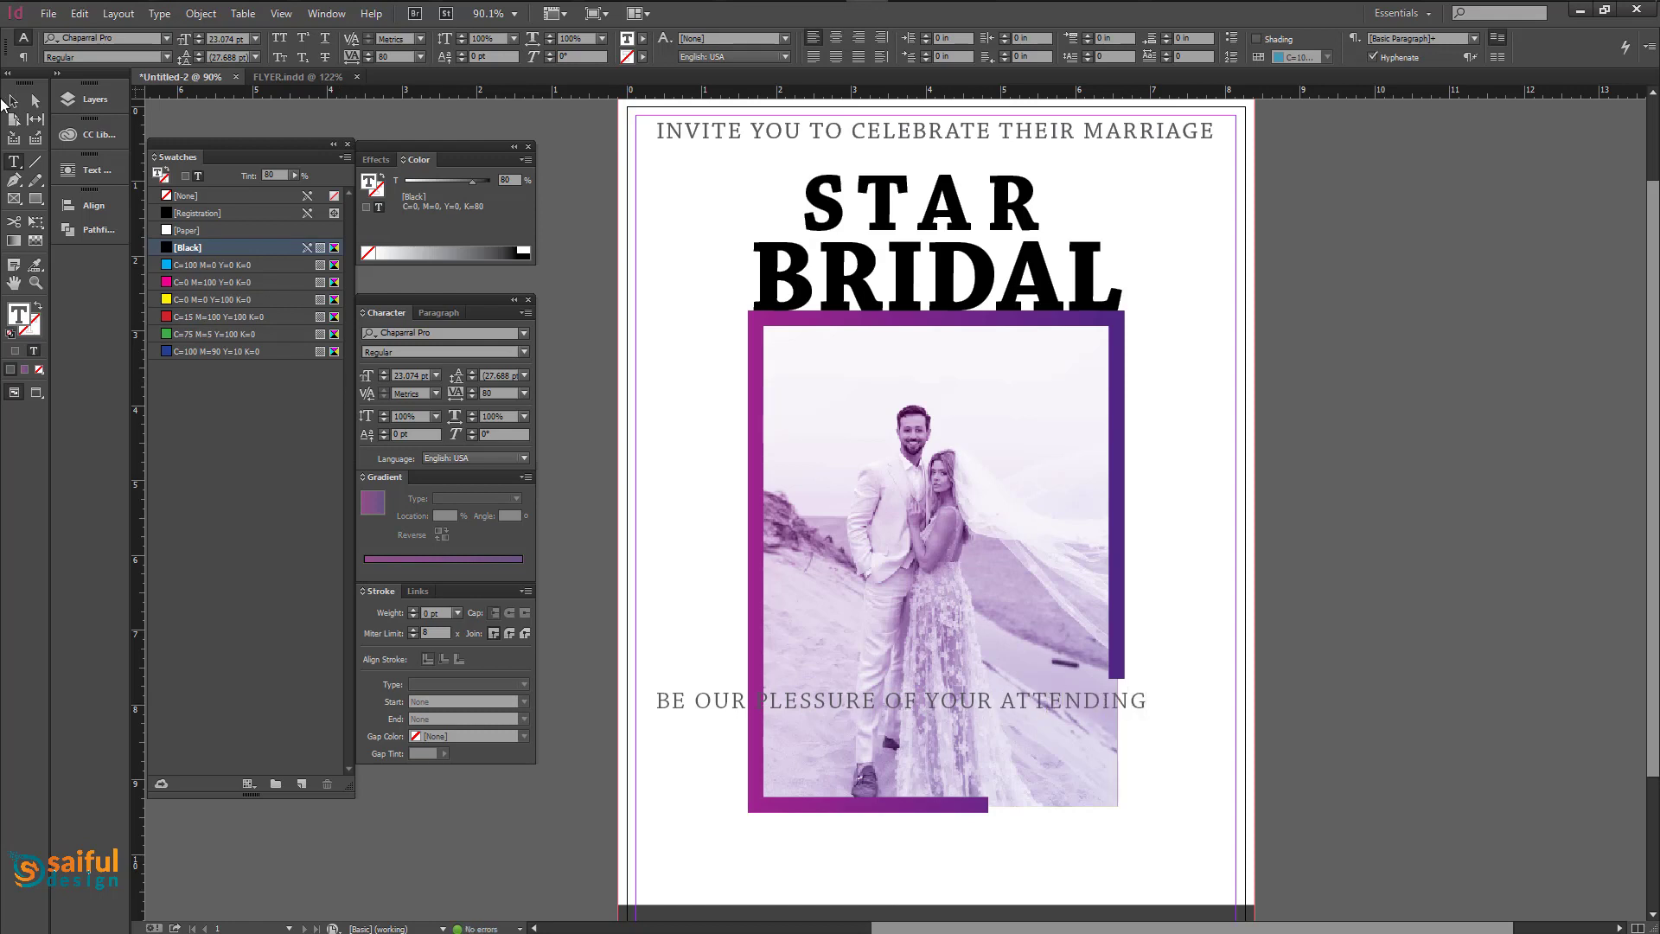
Set the attending line to Bold and scale it down to about 4.34 in wide within the photo.
left_click(12, 102)
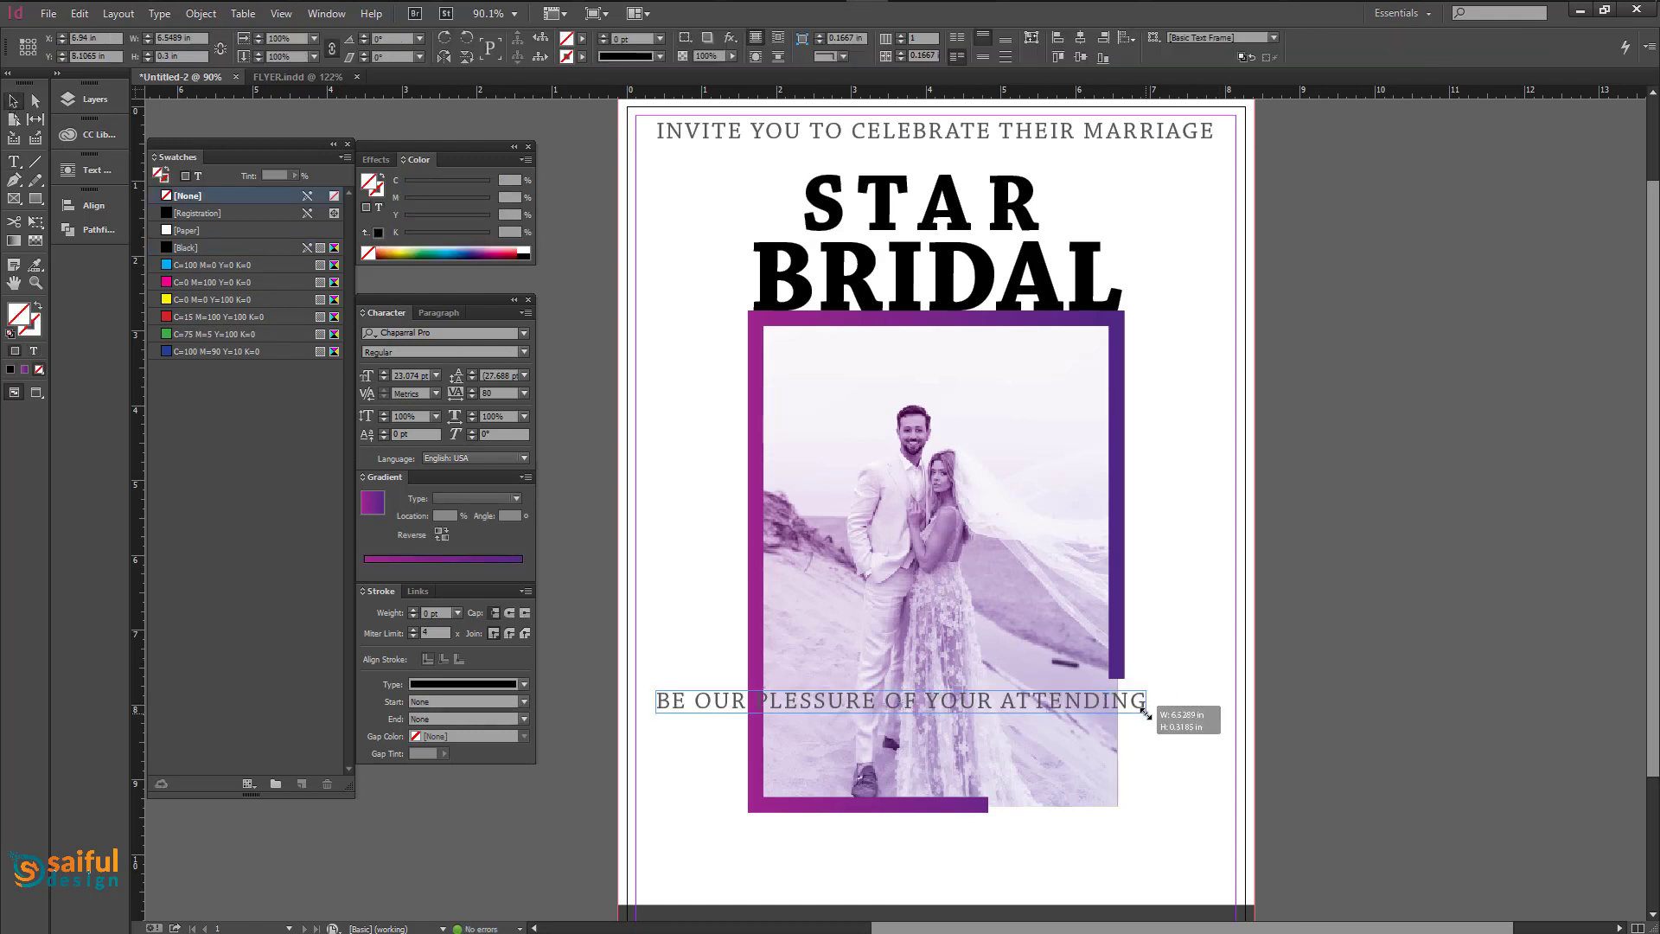
left_click_drag(1146, 715, 1101, 695)
left_click(521, 354)
left_click(429, 423)
mouse_move(1101, 699)
left_mouse_down()
mouse_move(1143, 700)
mouse_move(1100, 696)
left_mouse_up()
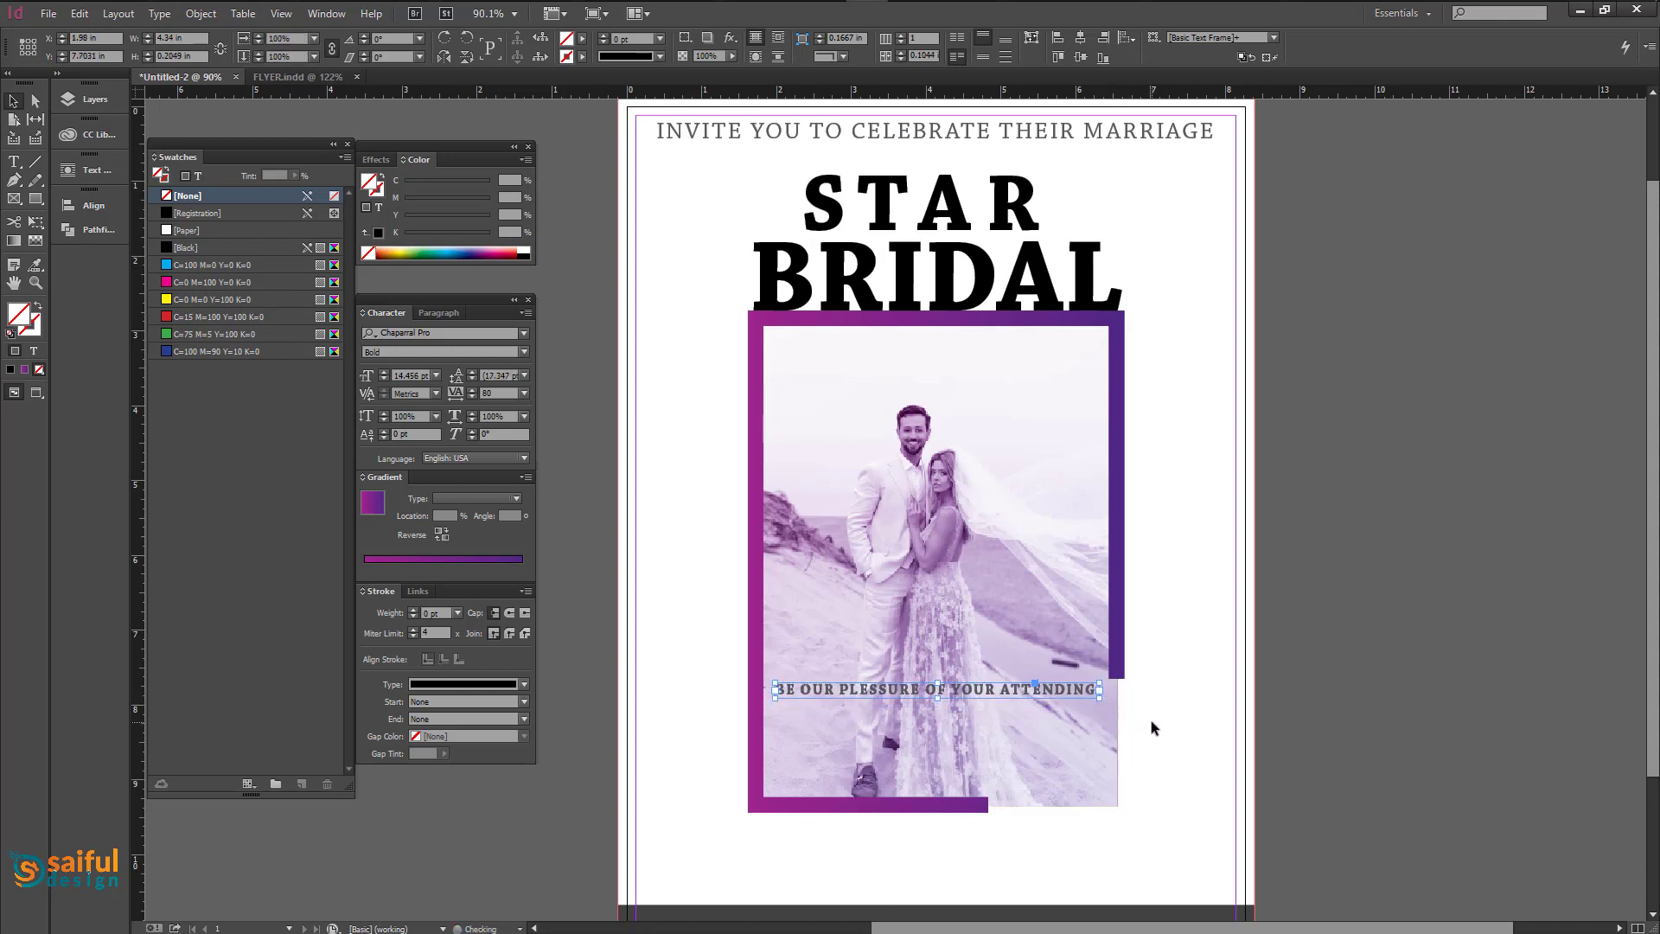
left_click(1191, 739)
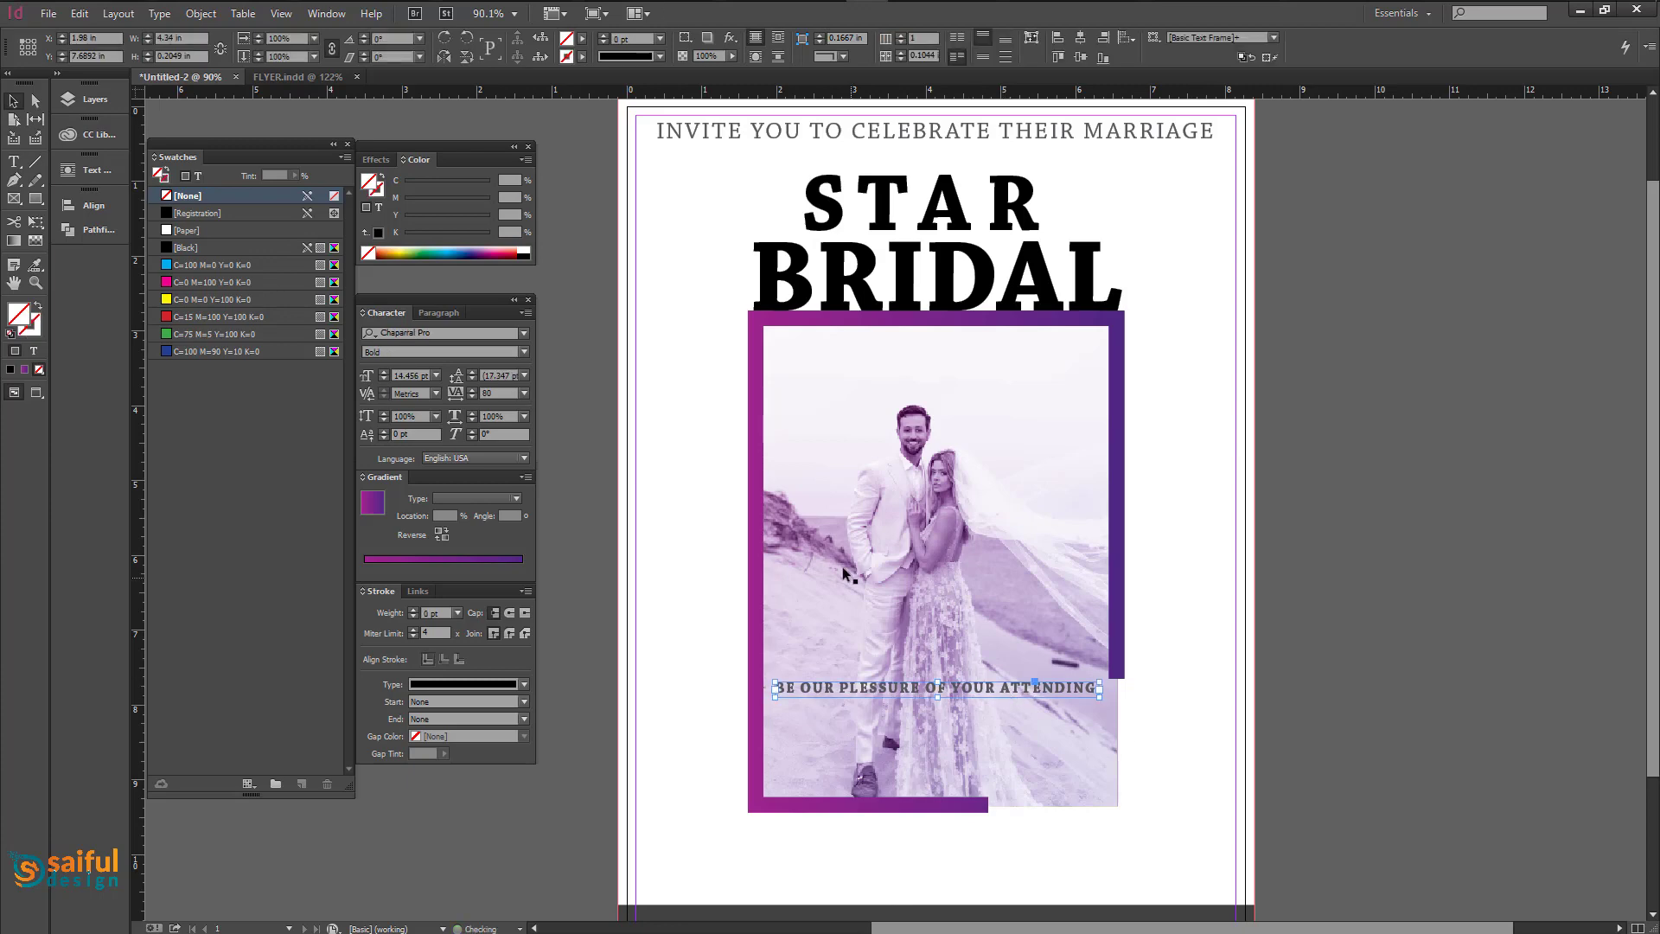
Set the tracking of the whole attending line to 240 so it spreads across the photo's width.
scroll(861, 593, "up", 10)
left_click_drag(1101, 660, 1189, 693)
key("alt+Right")
key("alt+Right")
key("alt+Right")
key("alt+Right")
key("alt+Right")
key("alt+Right")
key("alt+Right")
key("alt+Right")
key("alt+Right")
key("alt+Right")
key("alt+Right")
key("alt+Right")
key("alt+Right")
key("alt+Right")
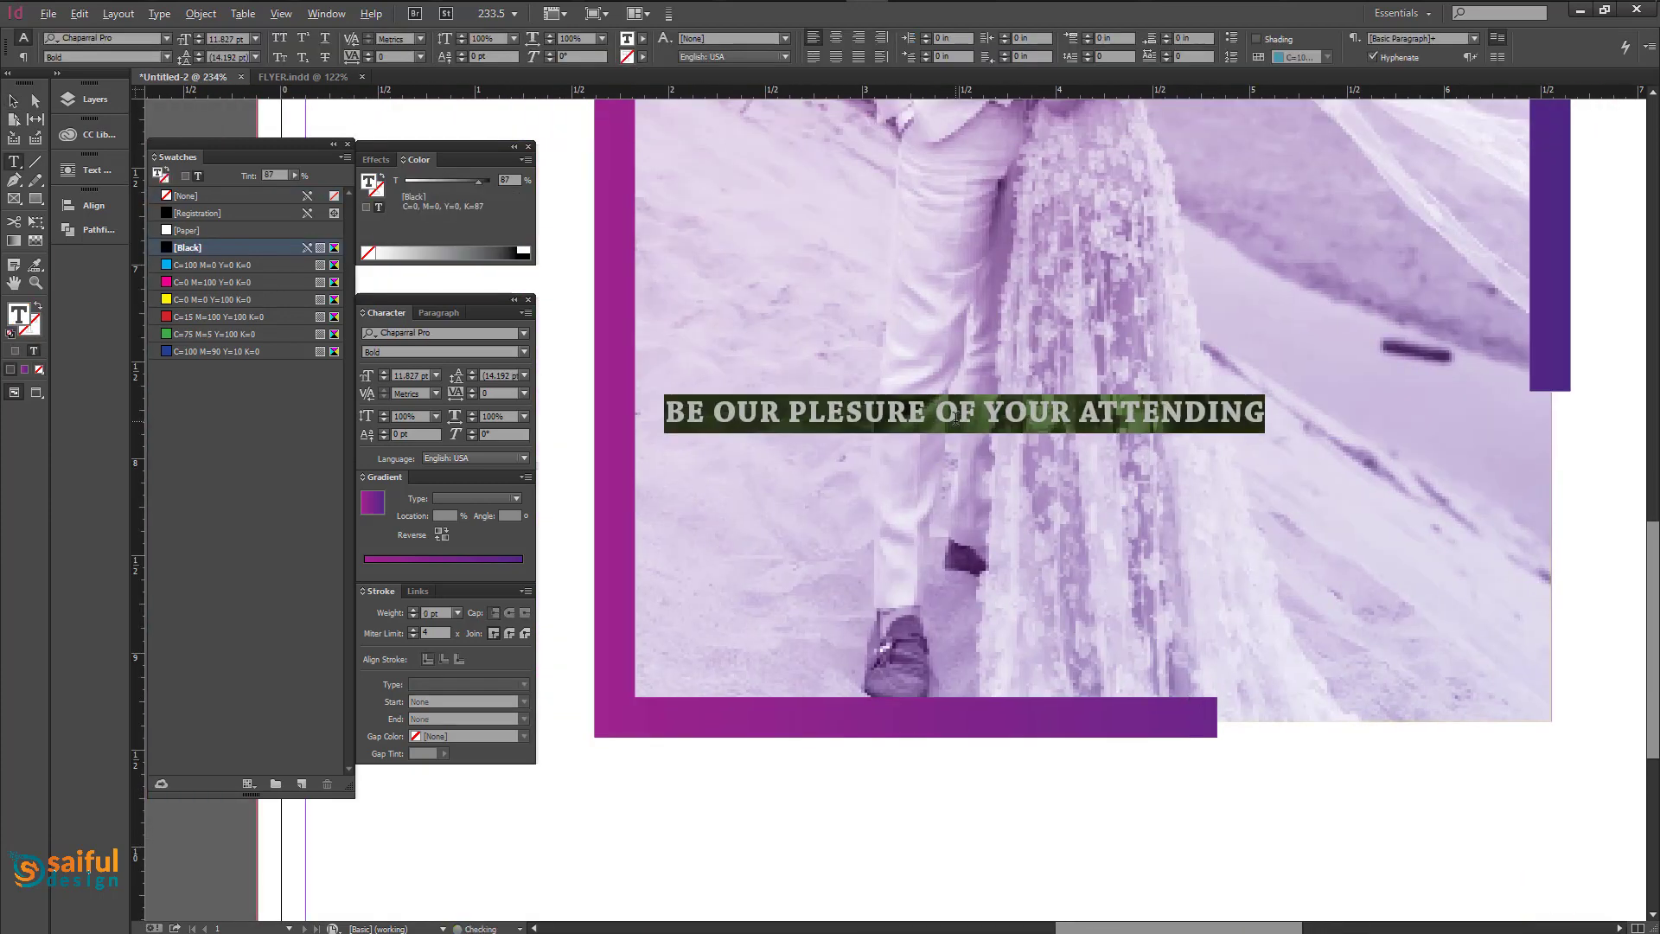
key("alt+Left")
key("alt+Left")
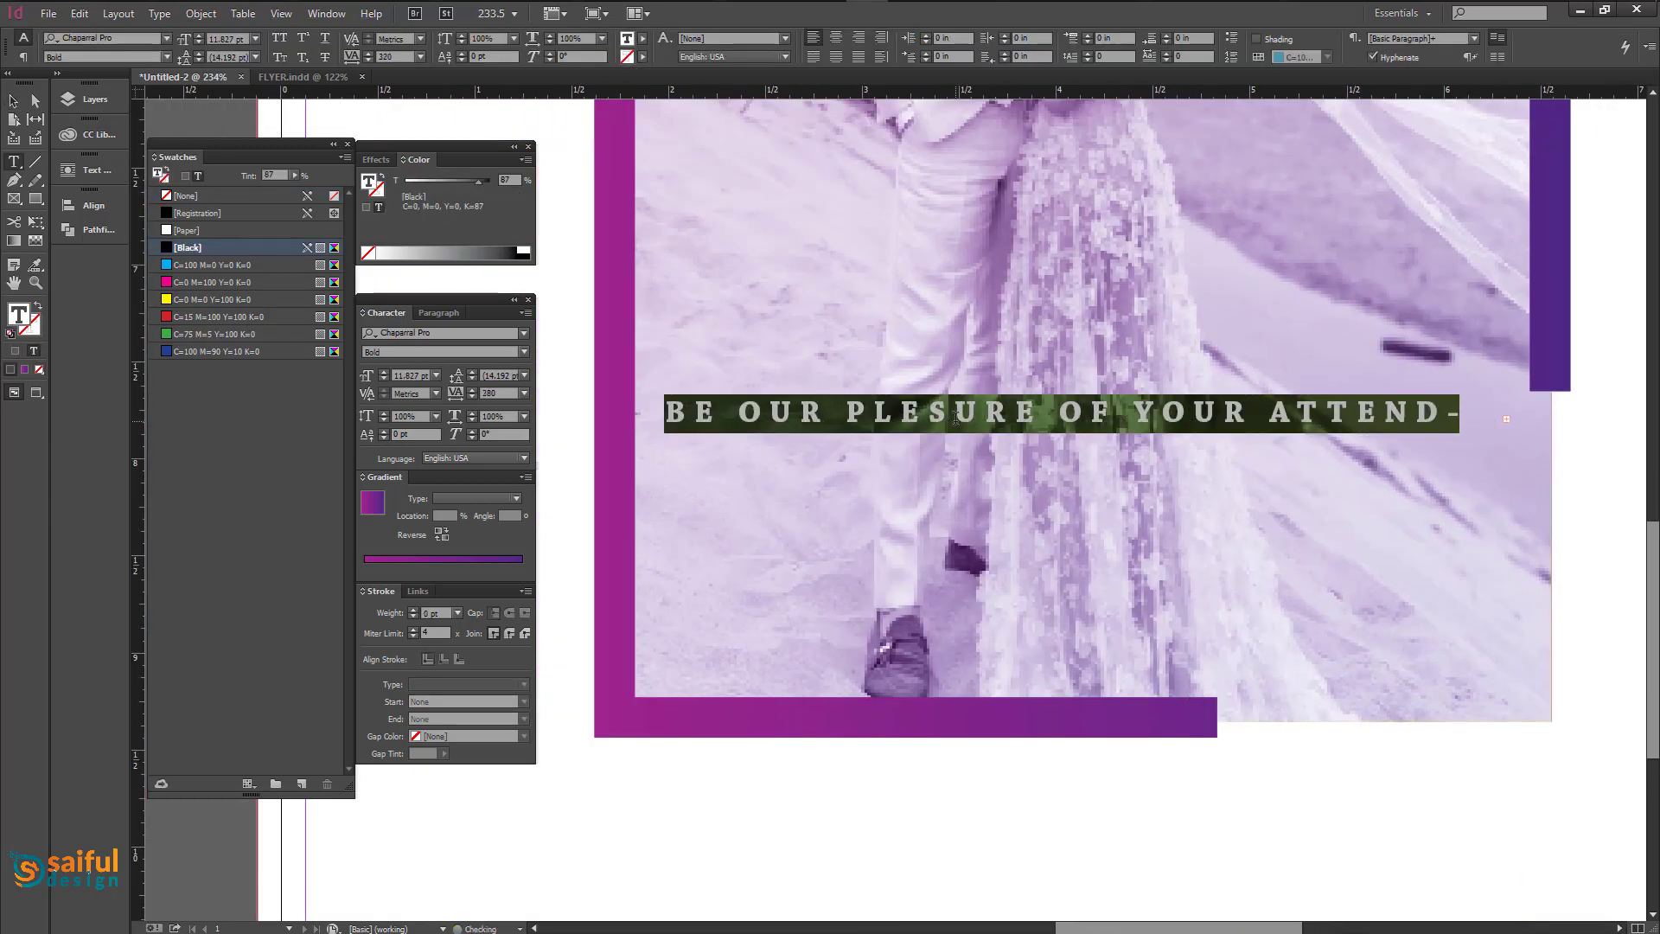
left_click(13, 100)
left_click(798, 414)
double_click(846, 413)
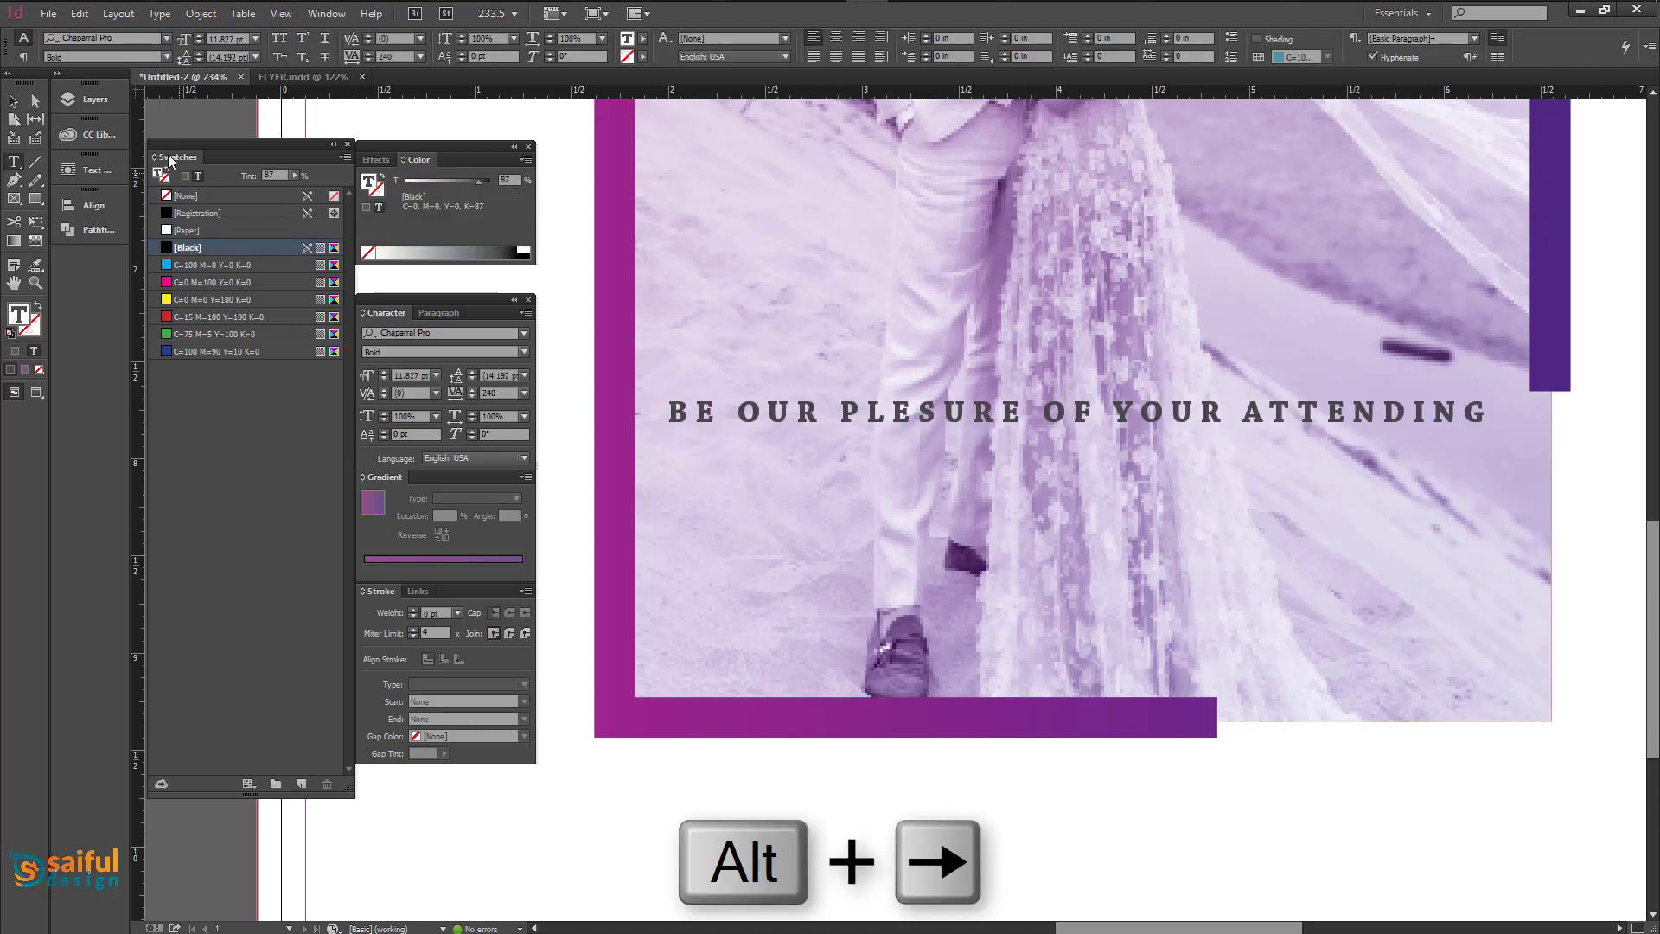
left_click(13, 101)
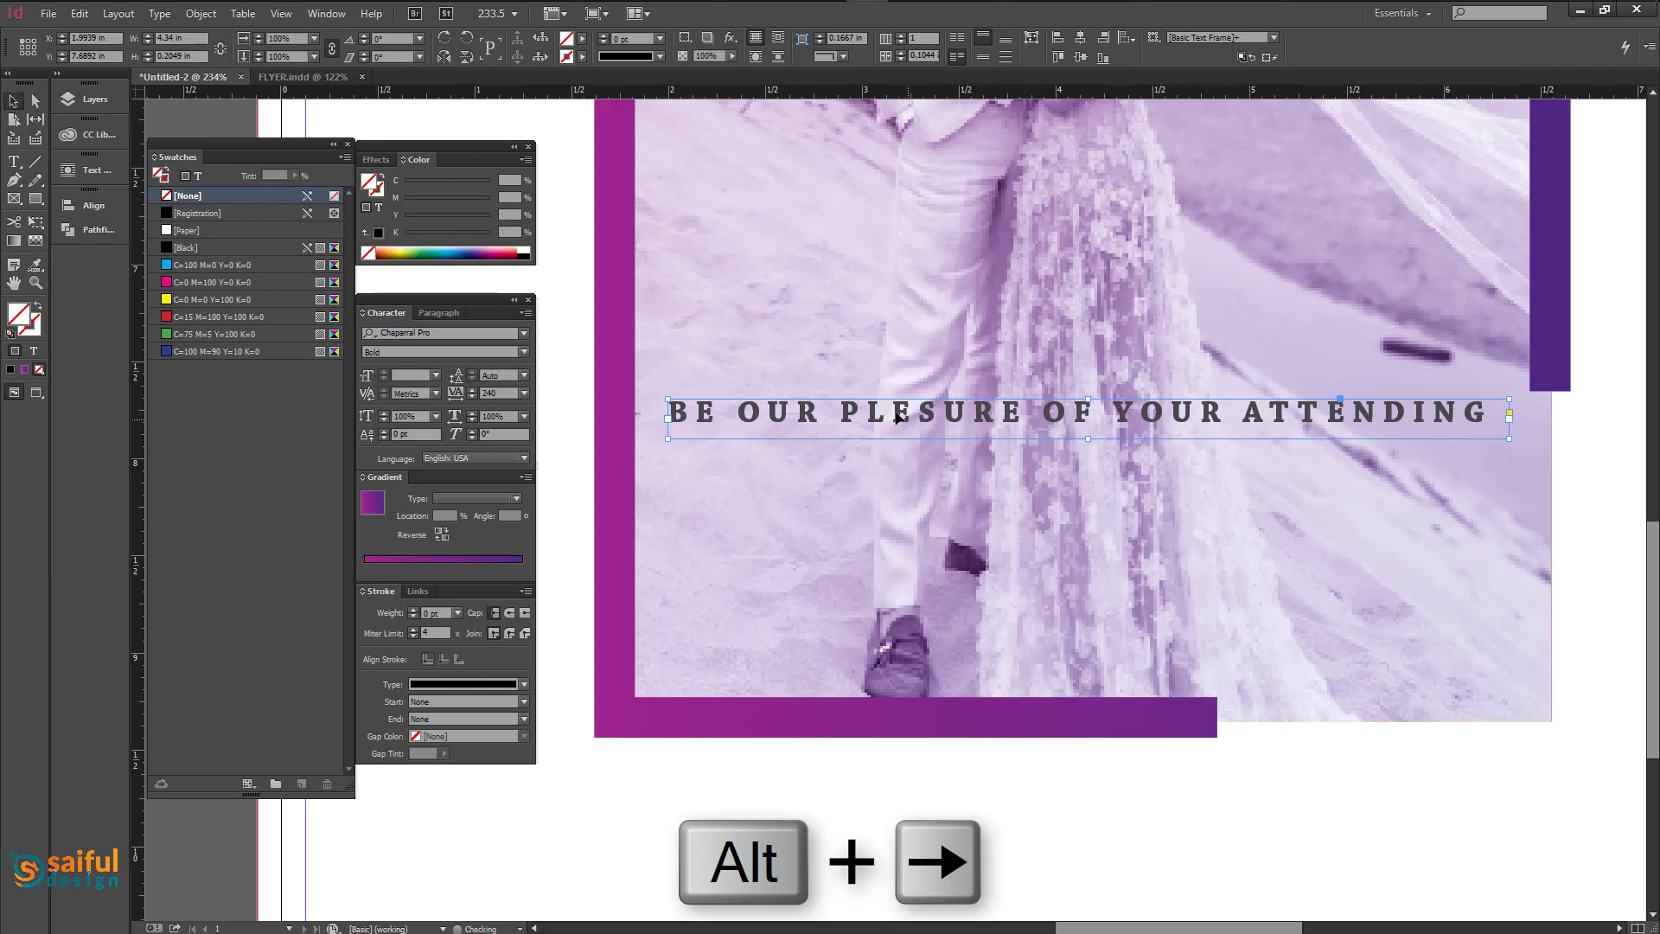
Add a text frame beneath the attending line reading "17th NOVEMBER".
left_click(13, 162)
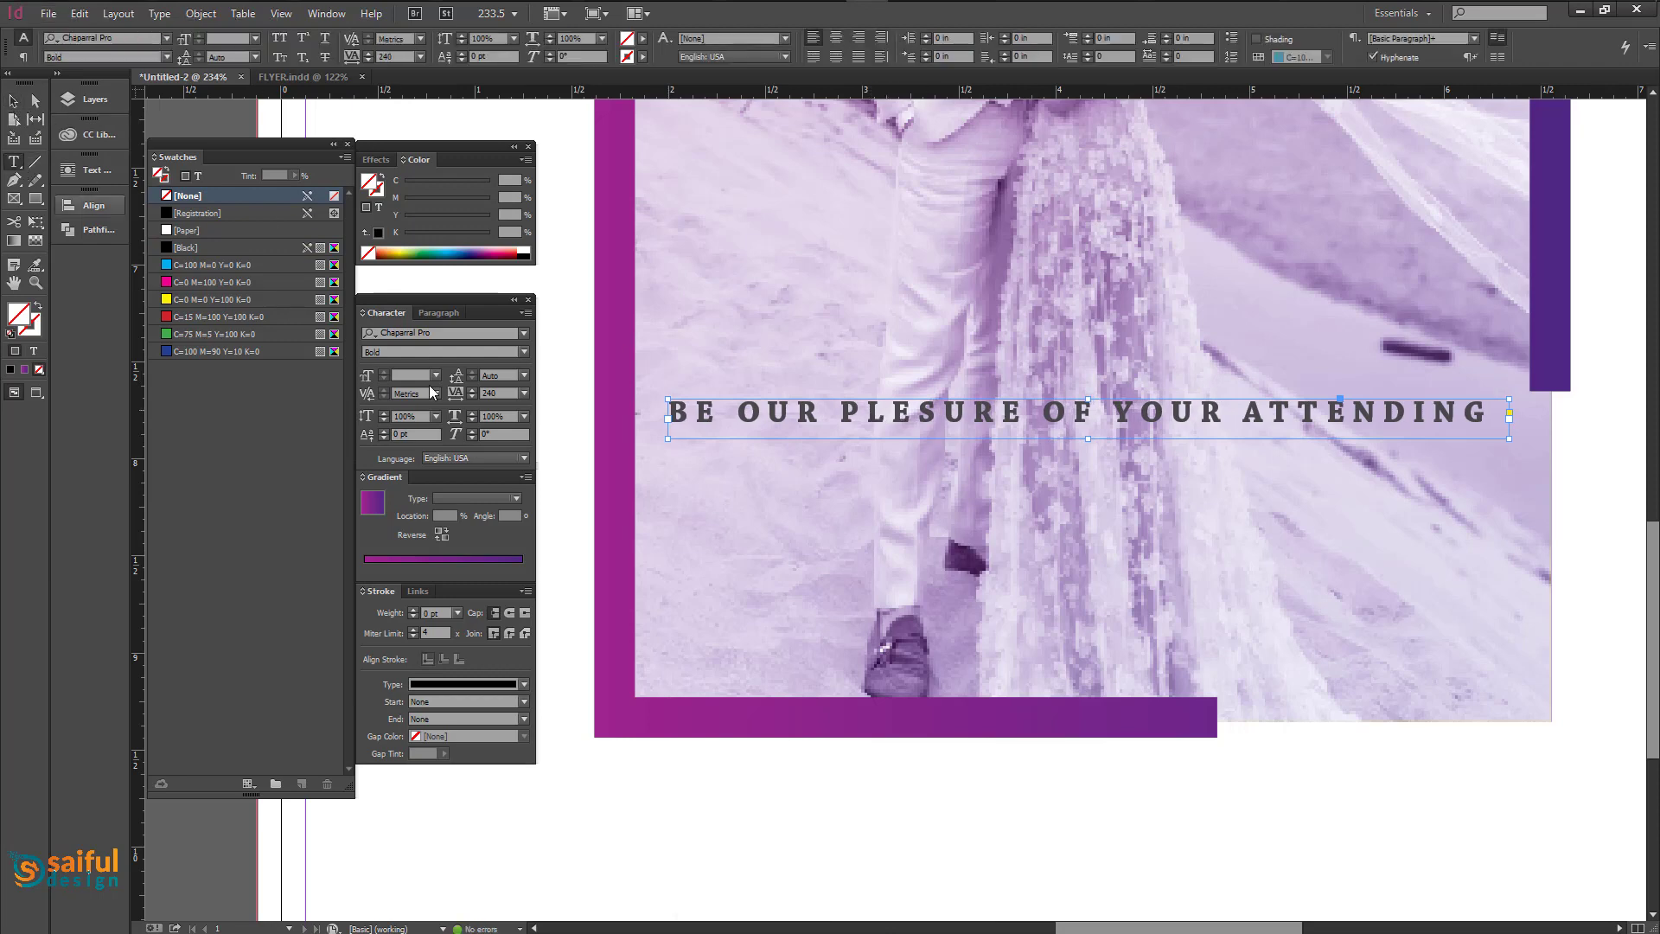
left_click_drag(696, 480, 784, 525)
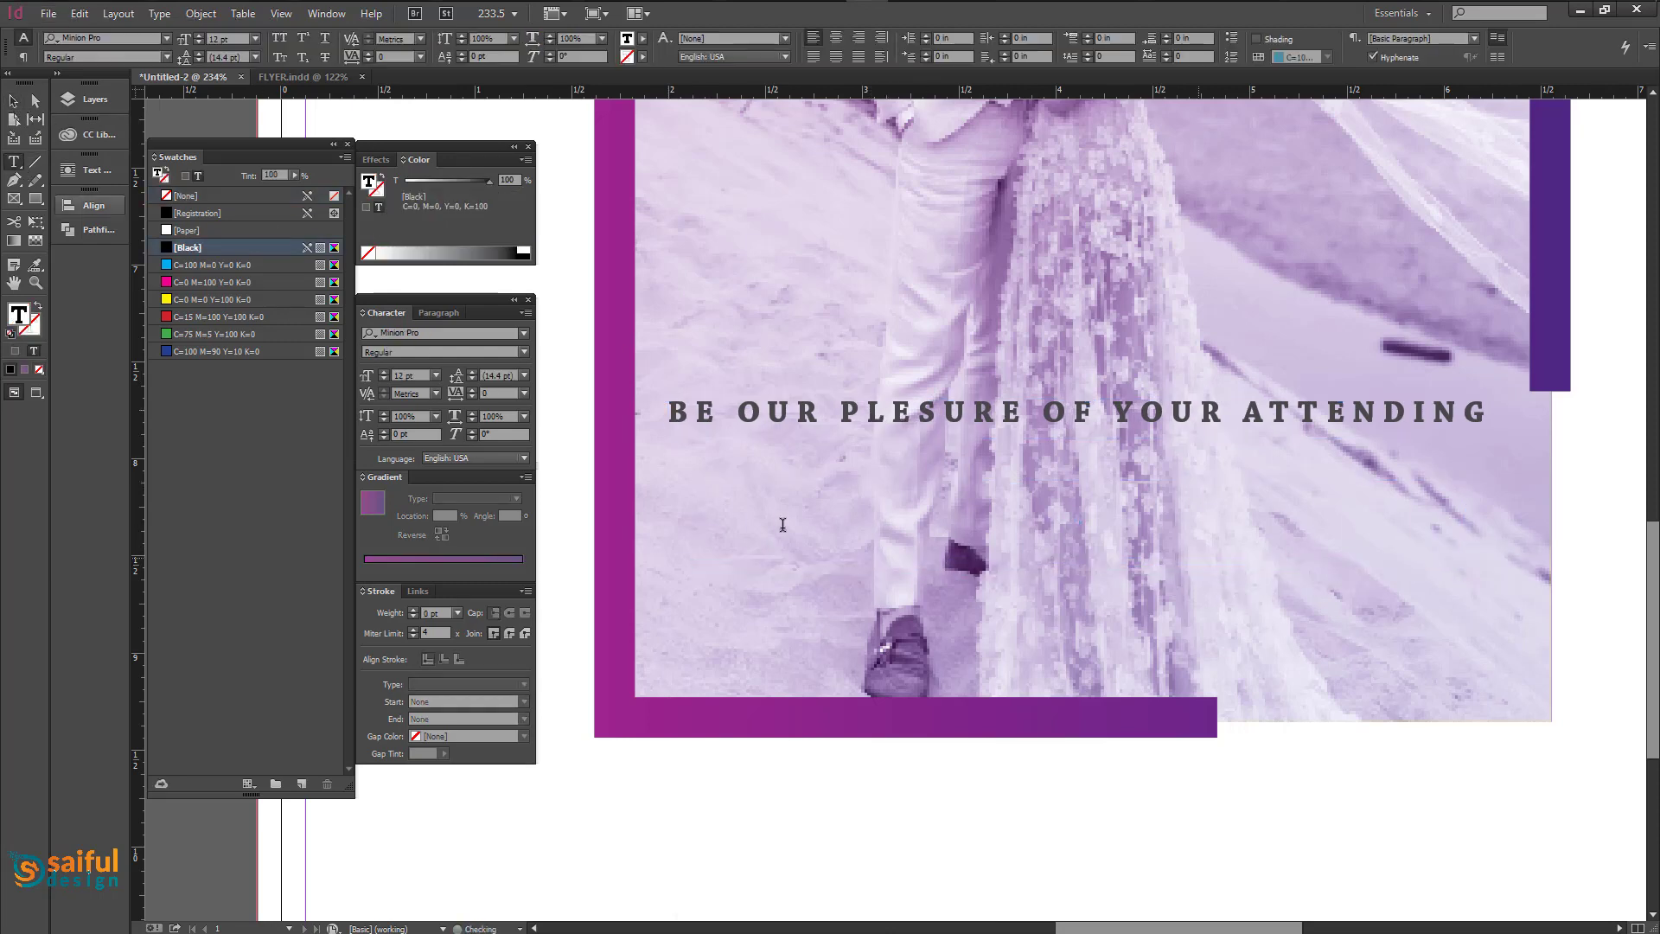
type("17TH")
key("BackSpace")
key("BackSpace")
type("th NOBEMBER")
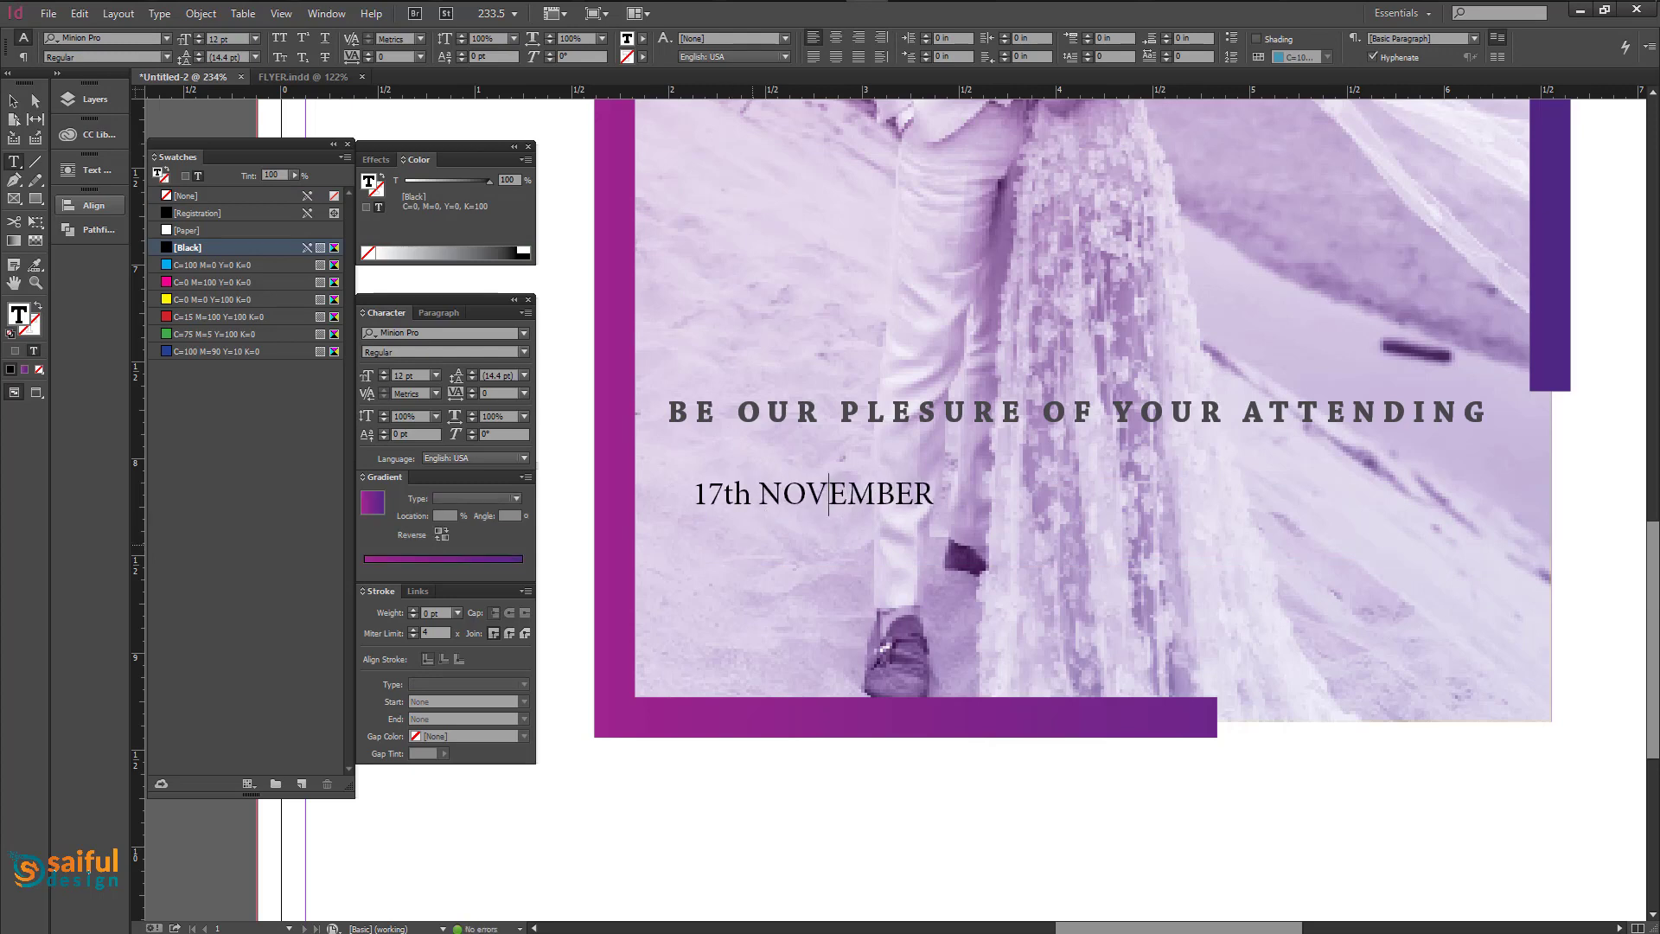
left_click(720, 512)
left_click_drag(761, 494, 932, 506)
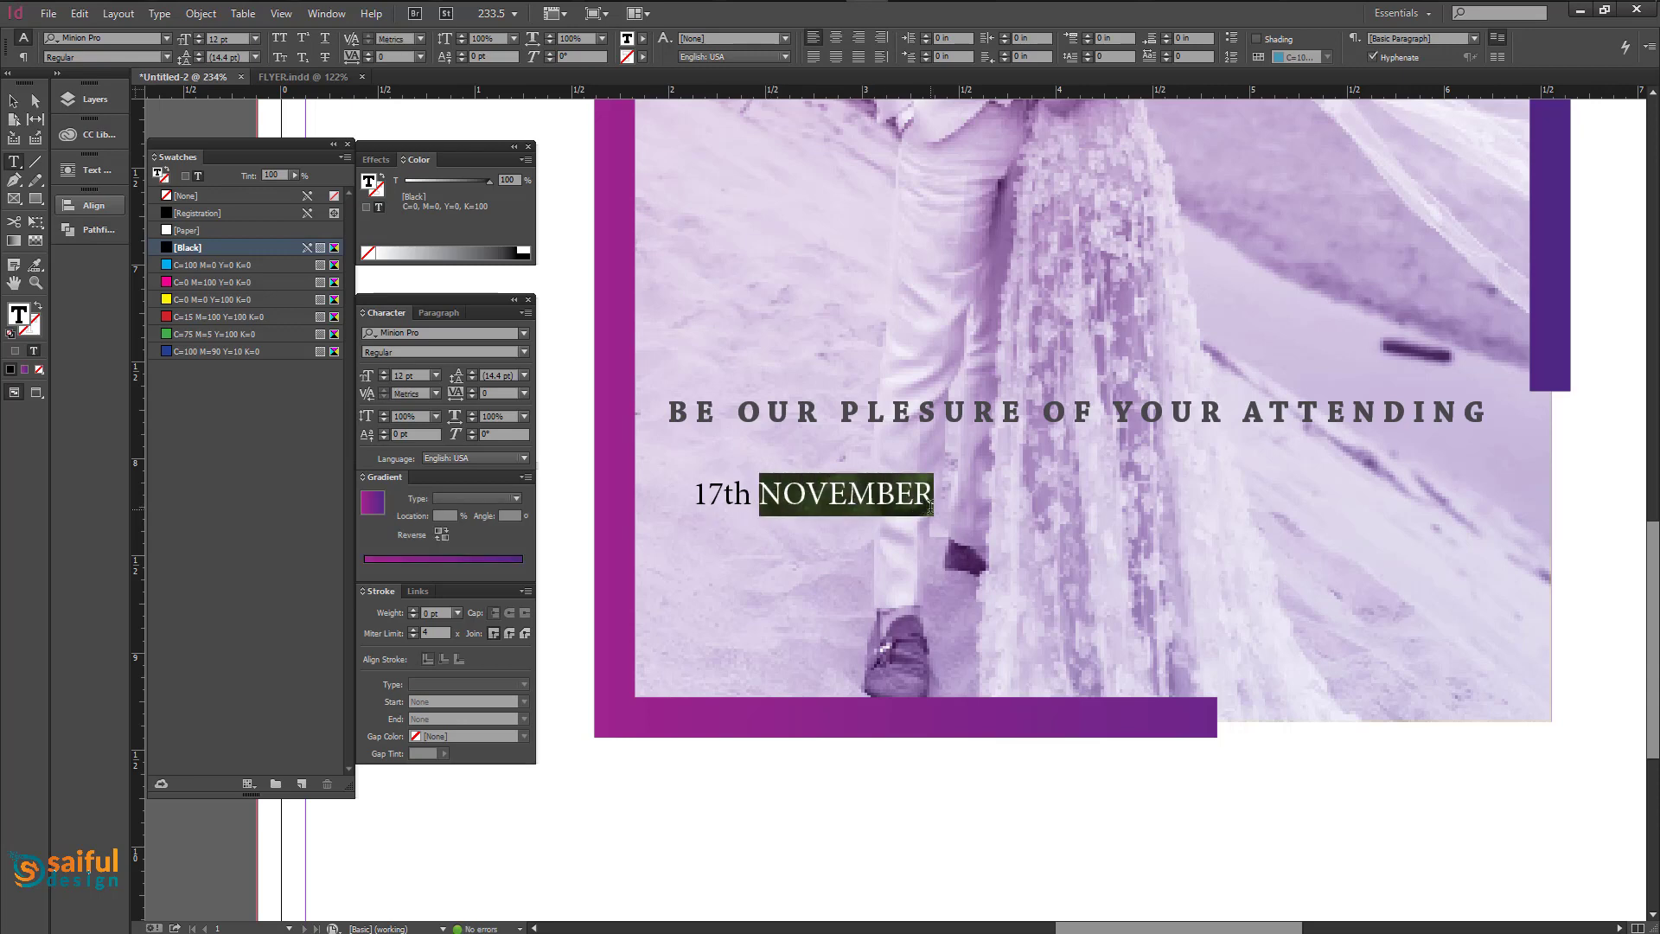
type("NOVEMBER")
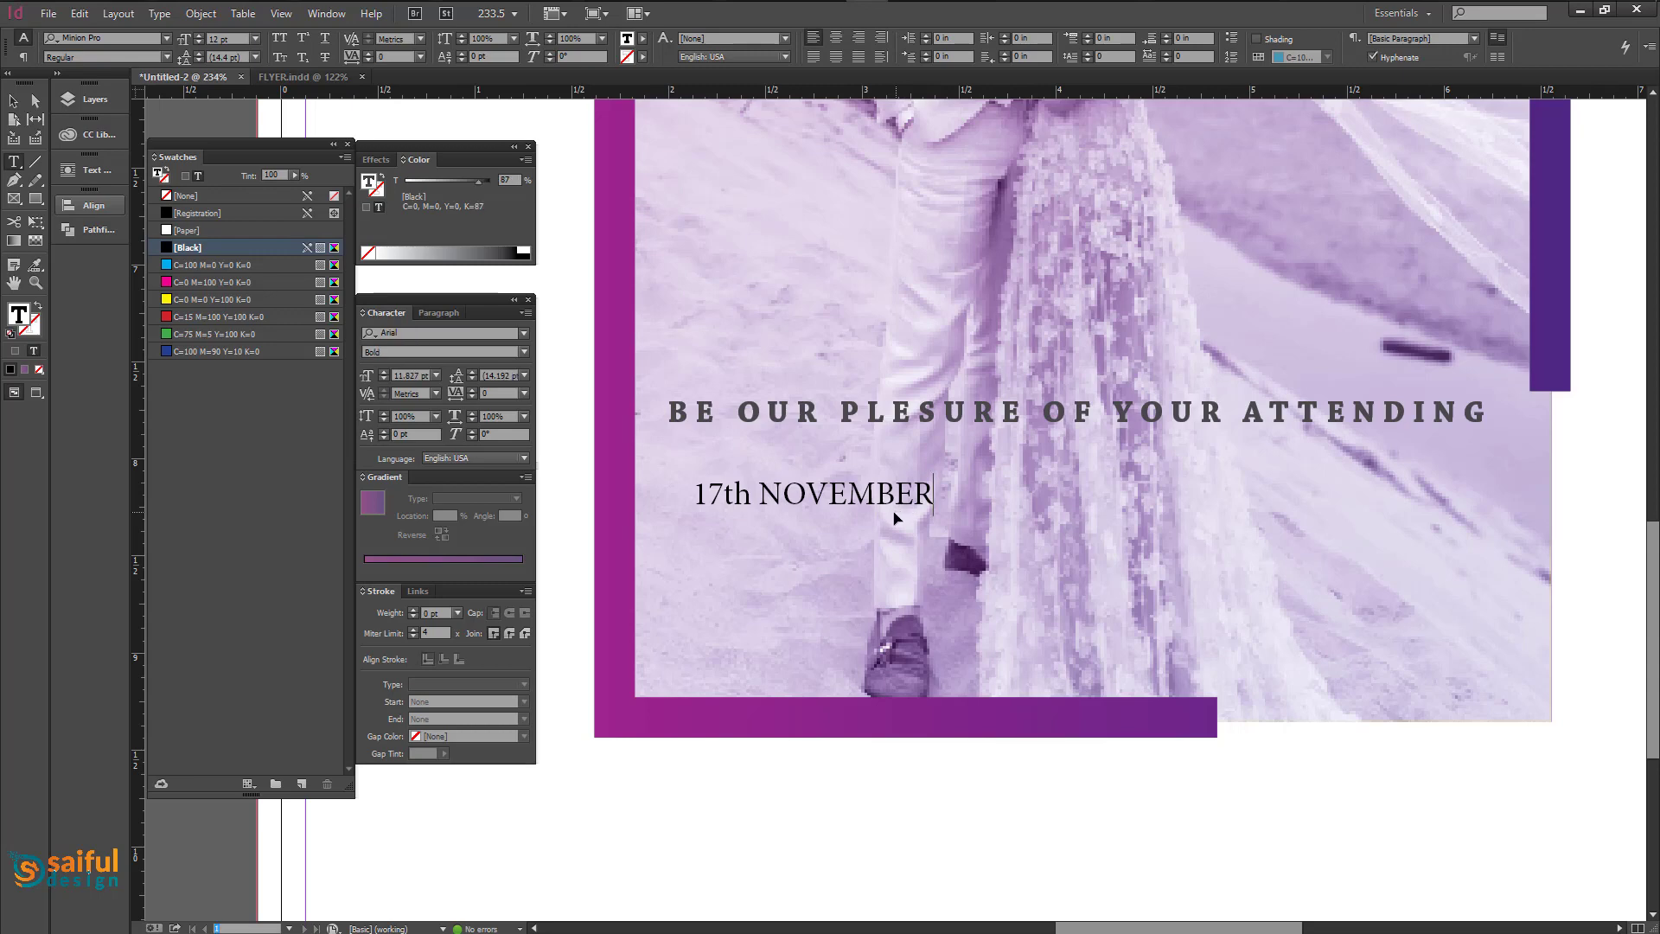
Enlarge the "17th NOVEMBER" frame to about 3.14 in wide, centred beneath the attending line, and open its font choices.
left_click_drag(756, 491, 937, 503)
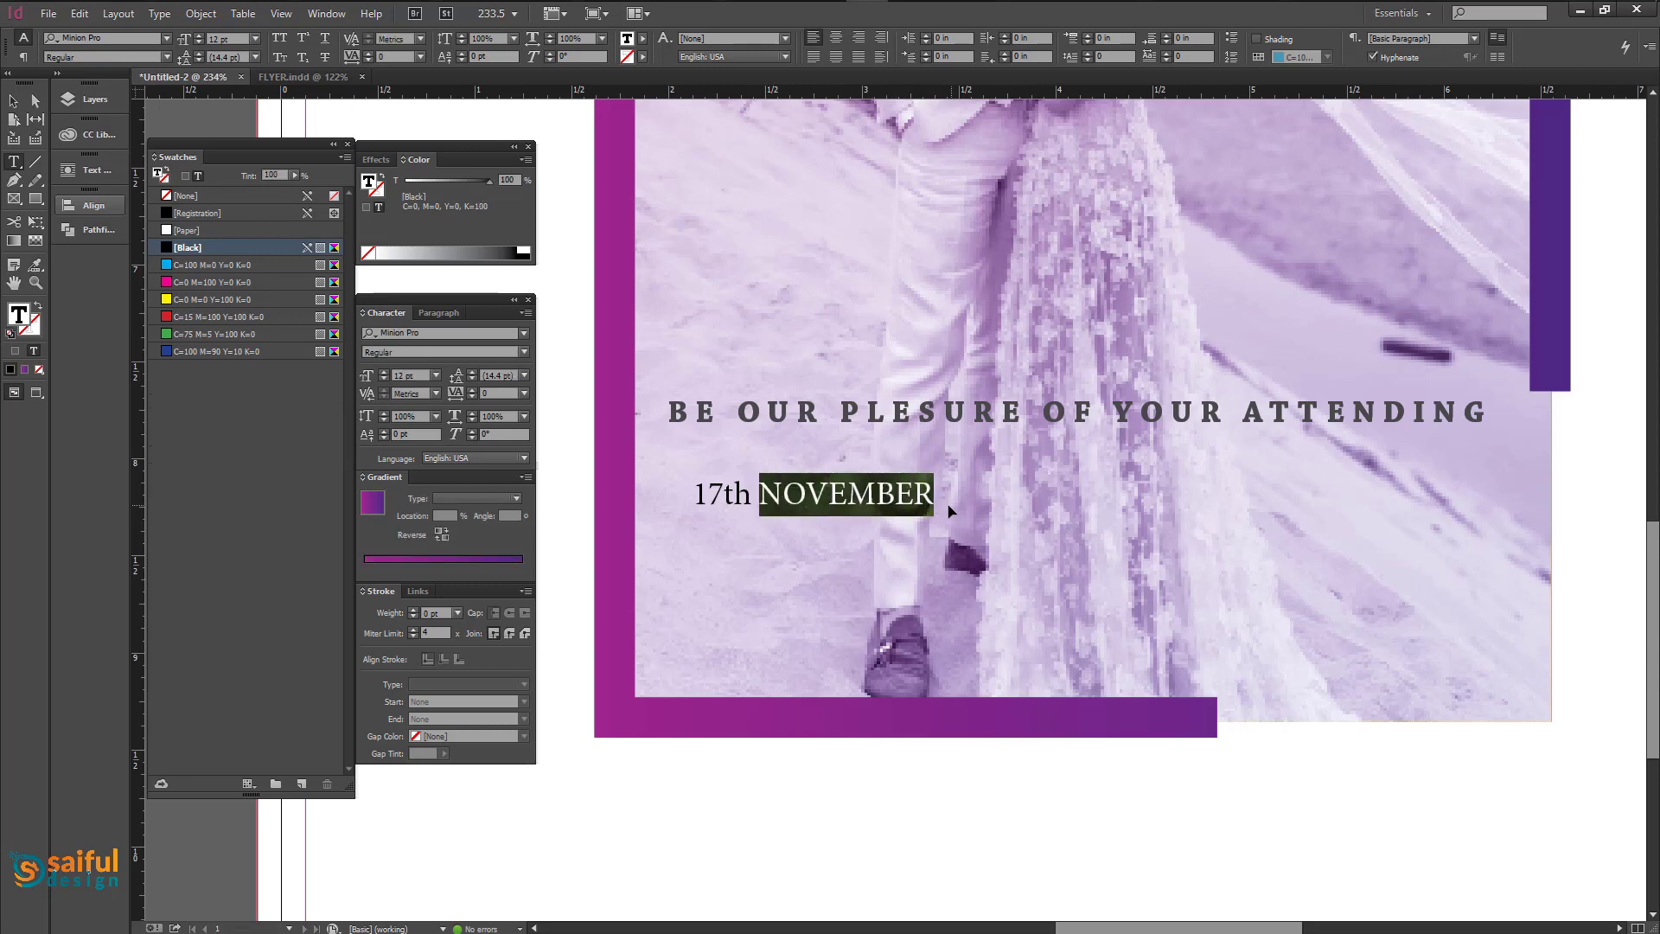
left_click(13, 101)
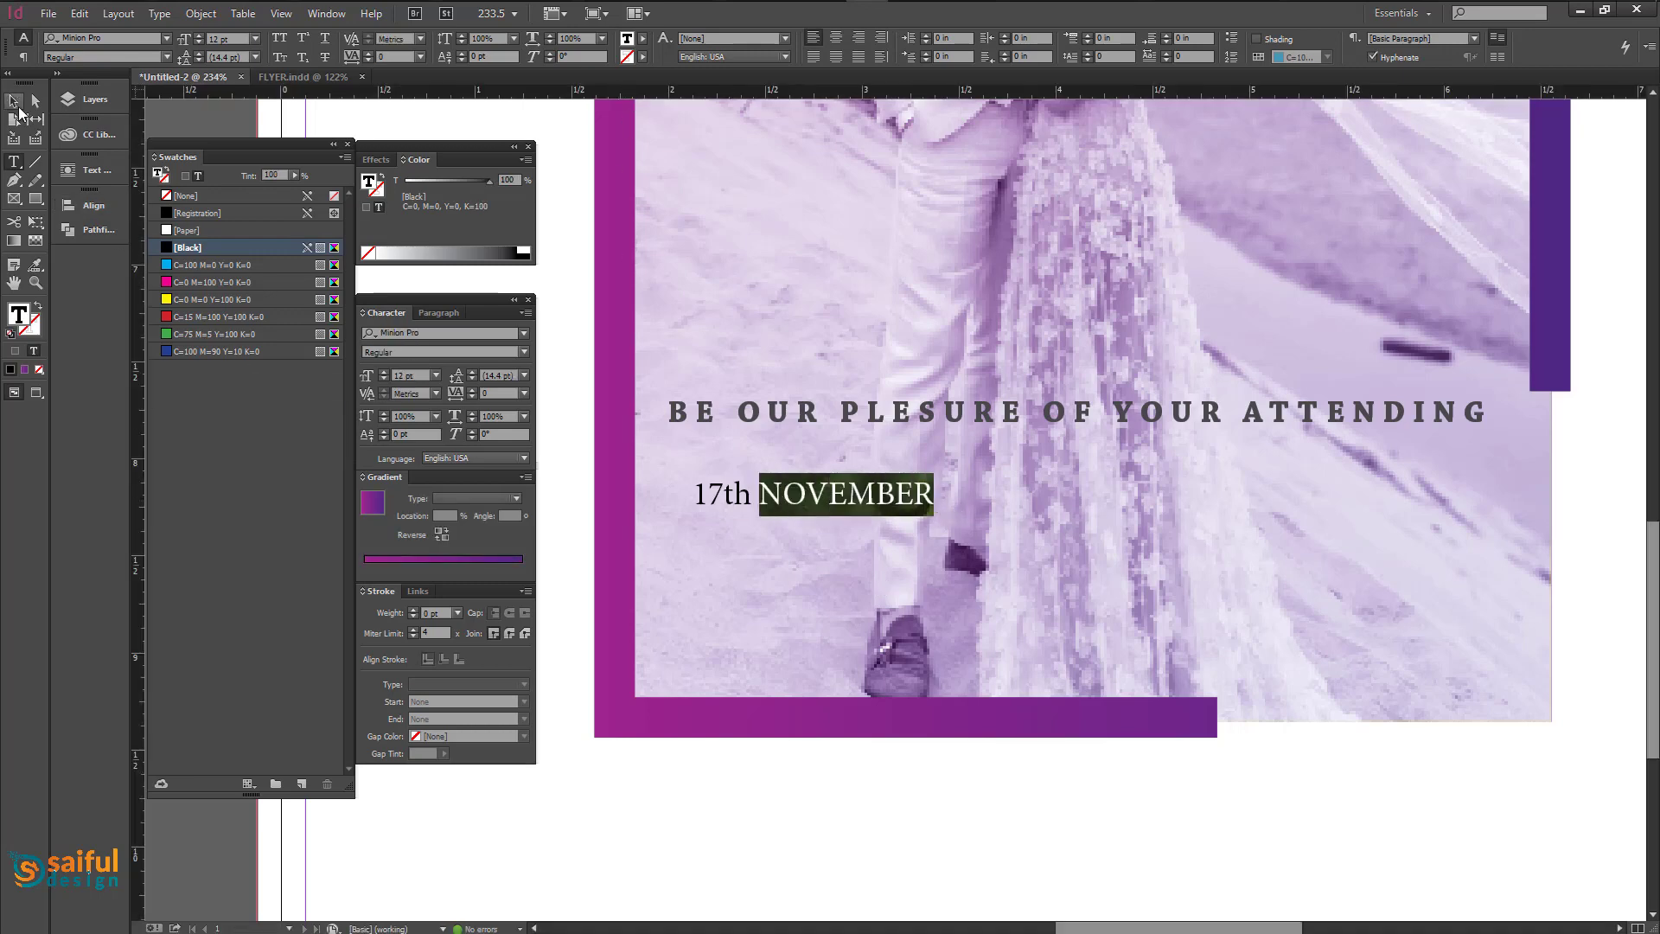
left_click_drag(1469, 565, 1197, 511)
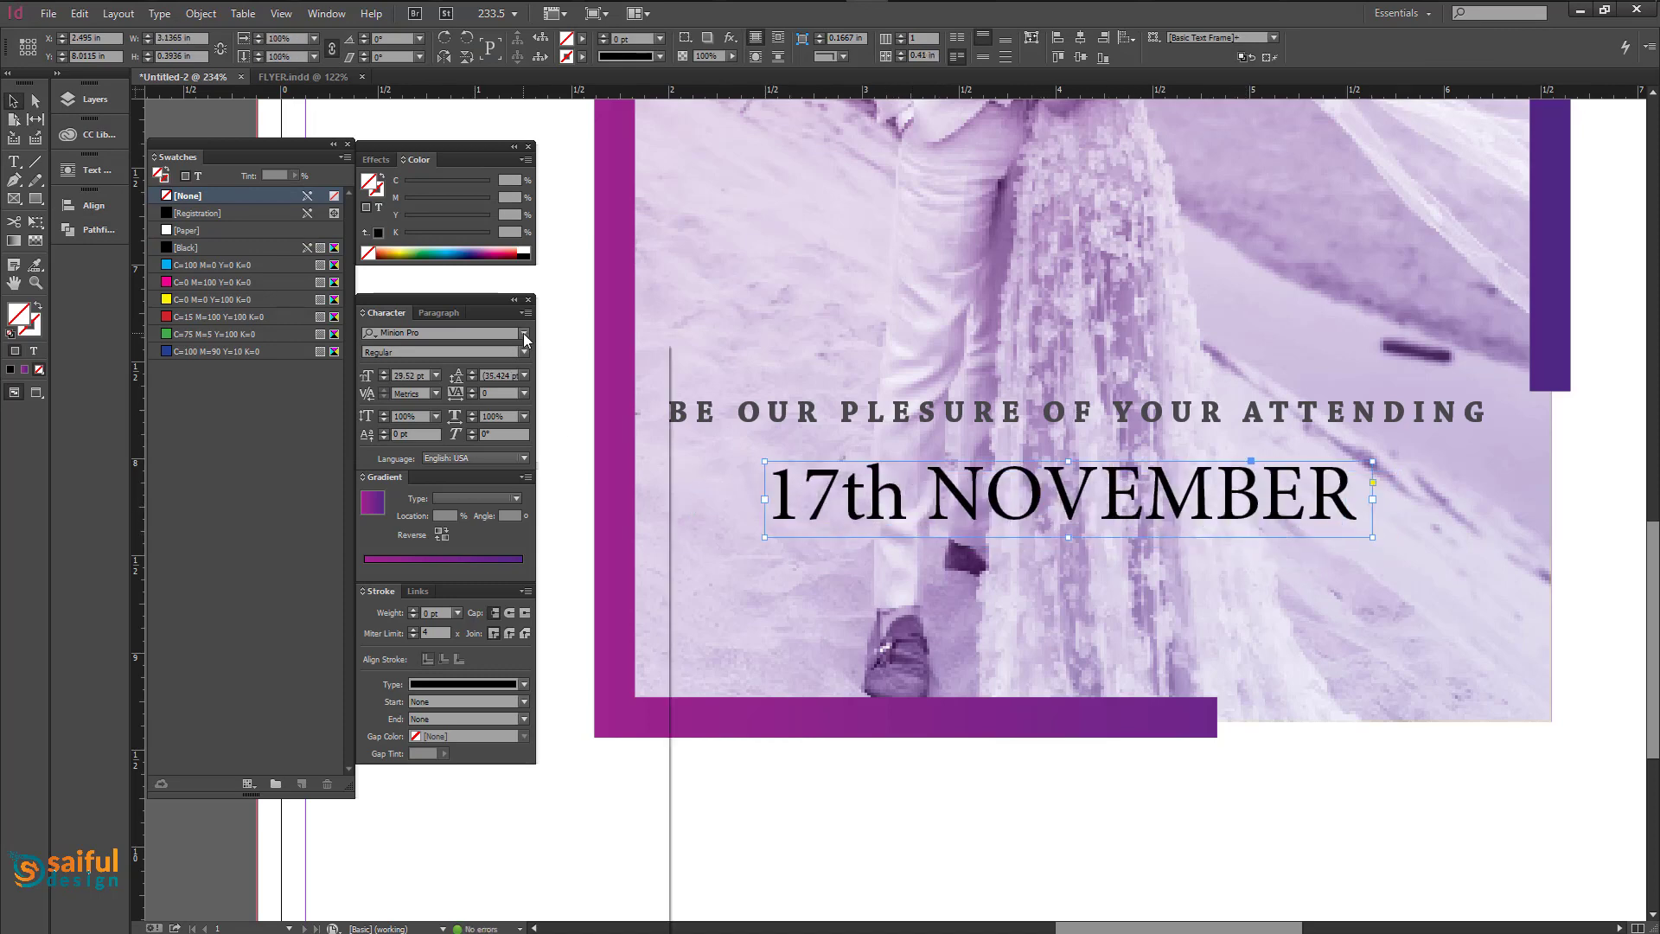
left_click(523, 332)
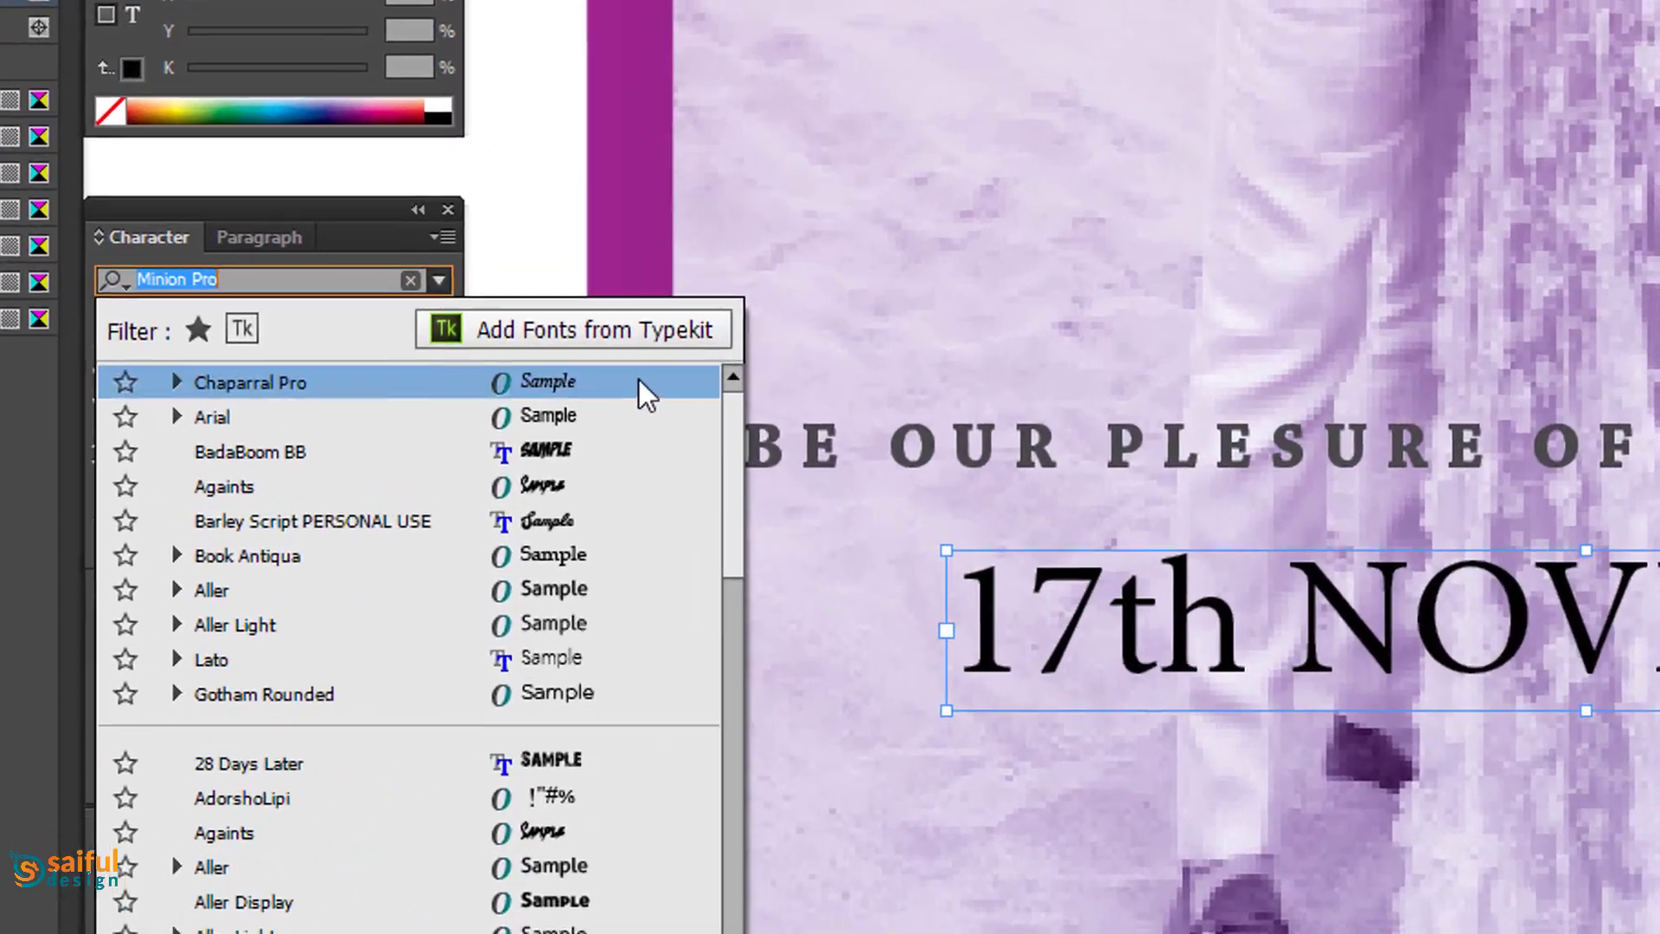
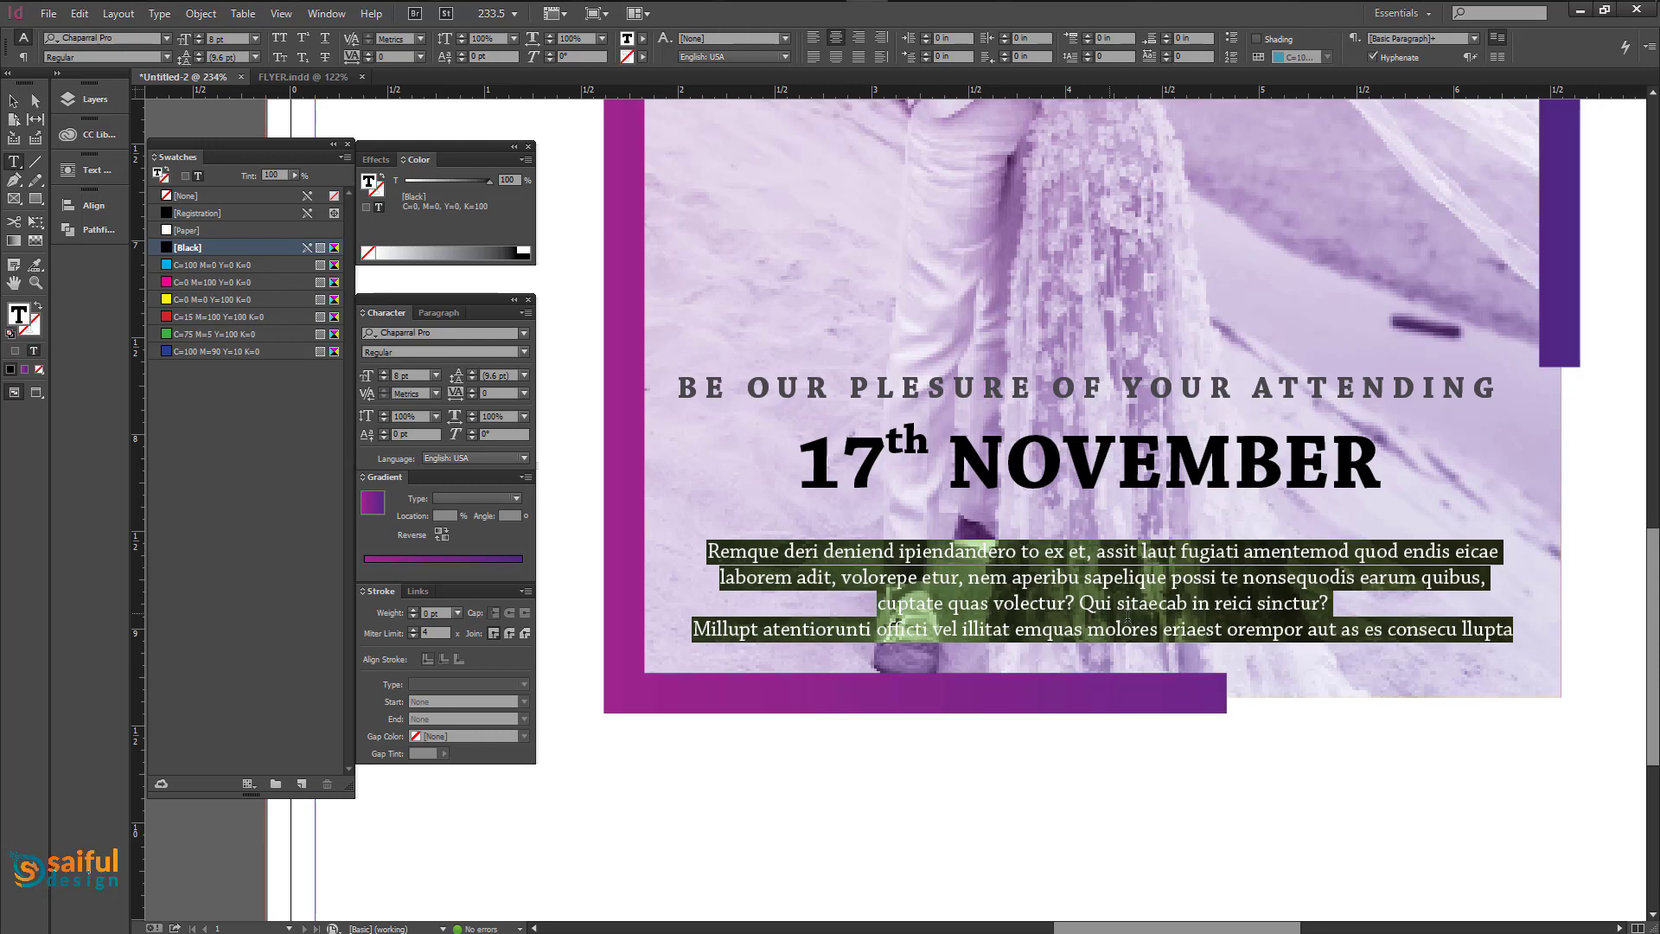
left_click(1246, 551)
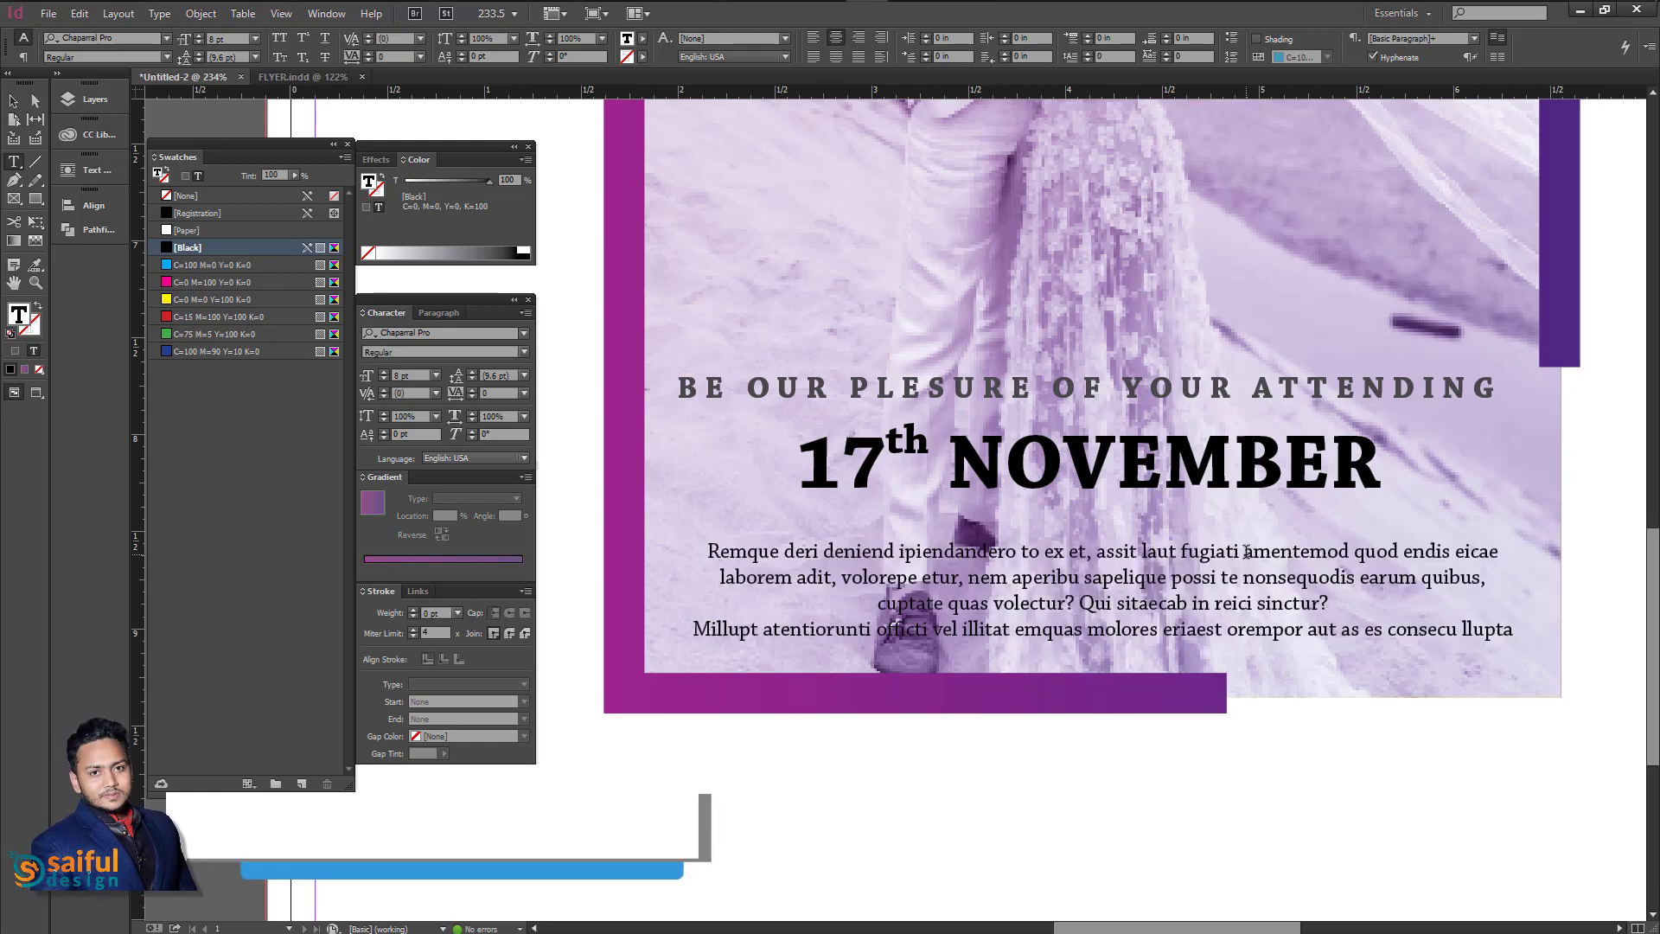
Break the body text after "fugiati" and move its frame up to sit just beneath the date line.
key("Return")
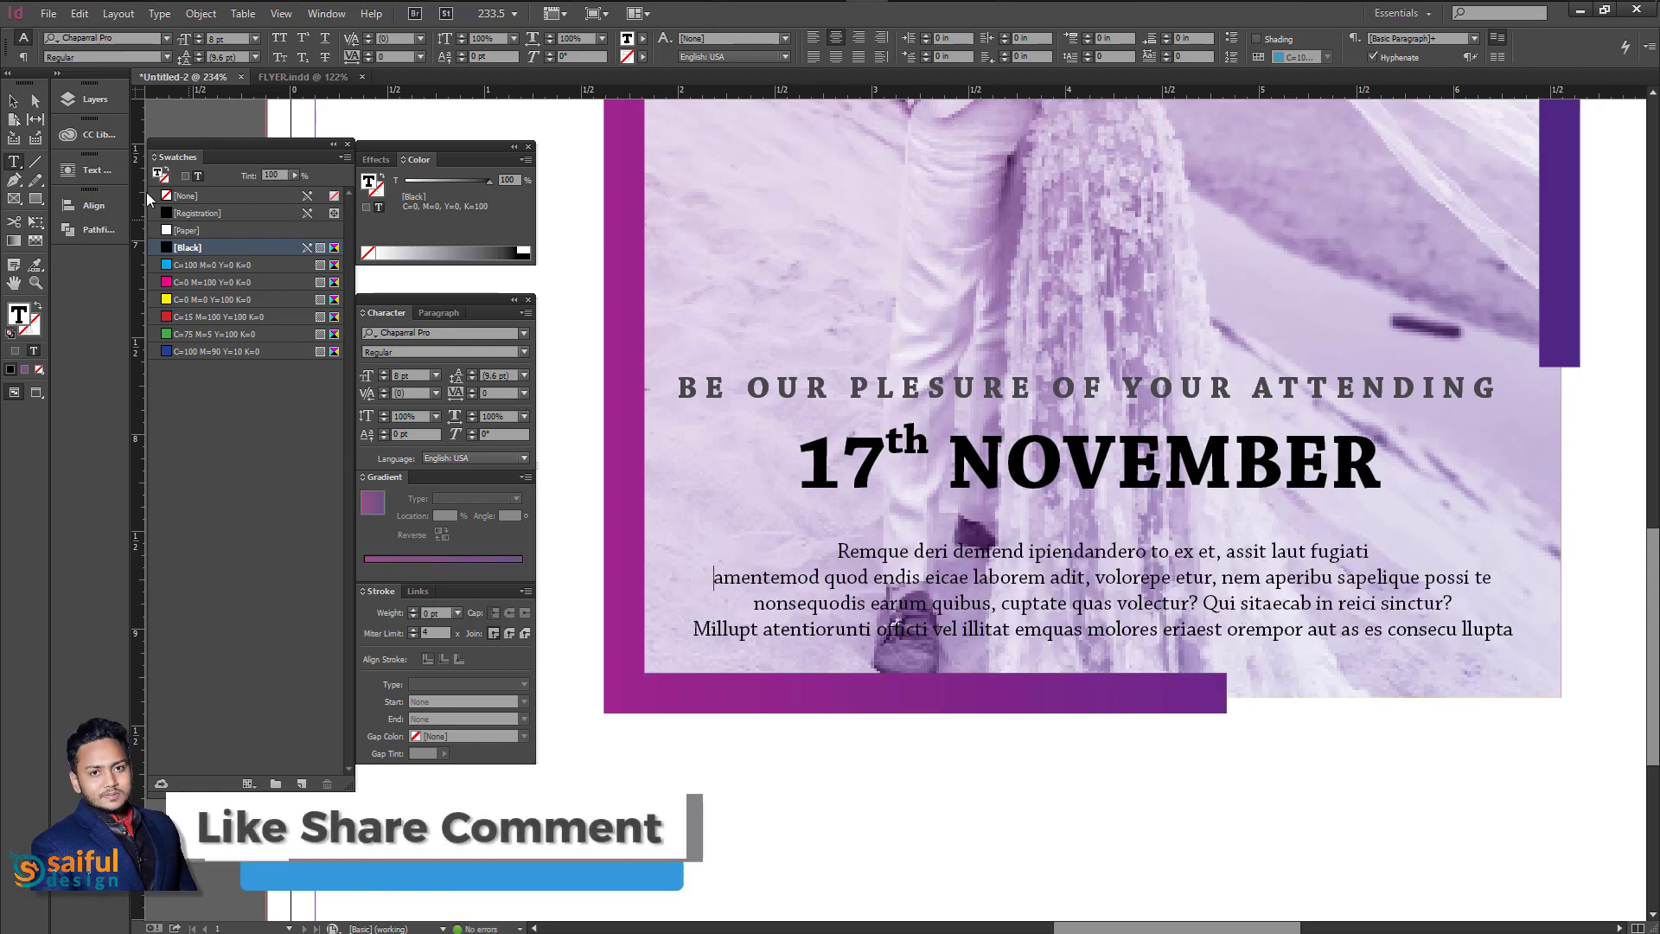
left_click(11, 102)
left_click_drag(1122, 551, 1122, 526)
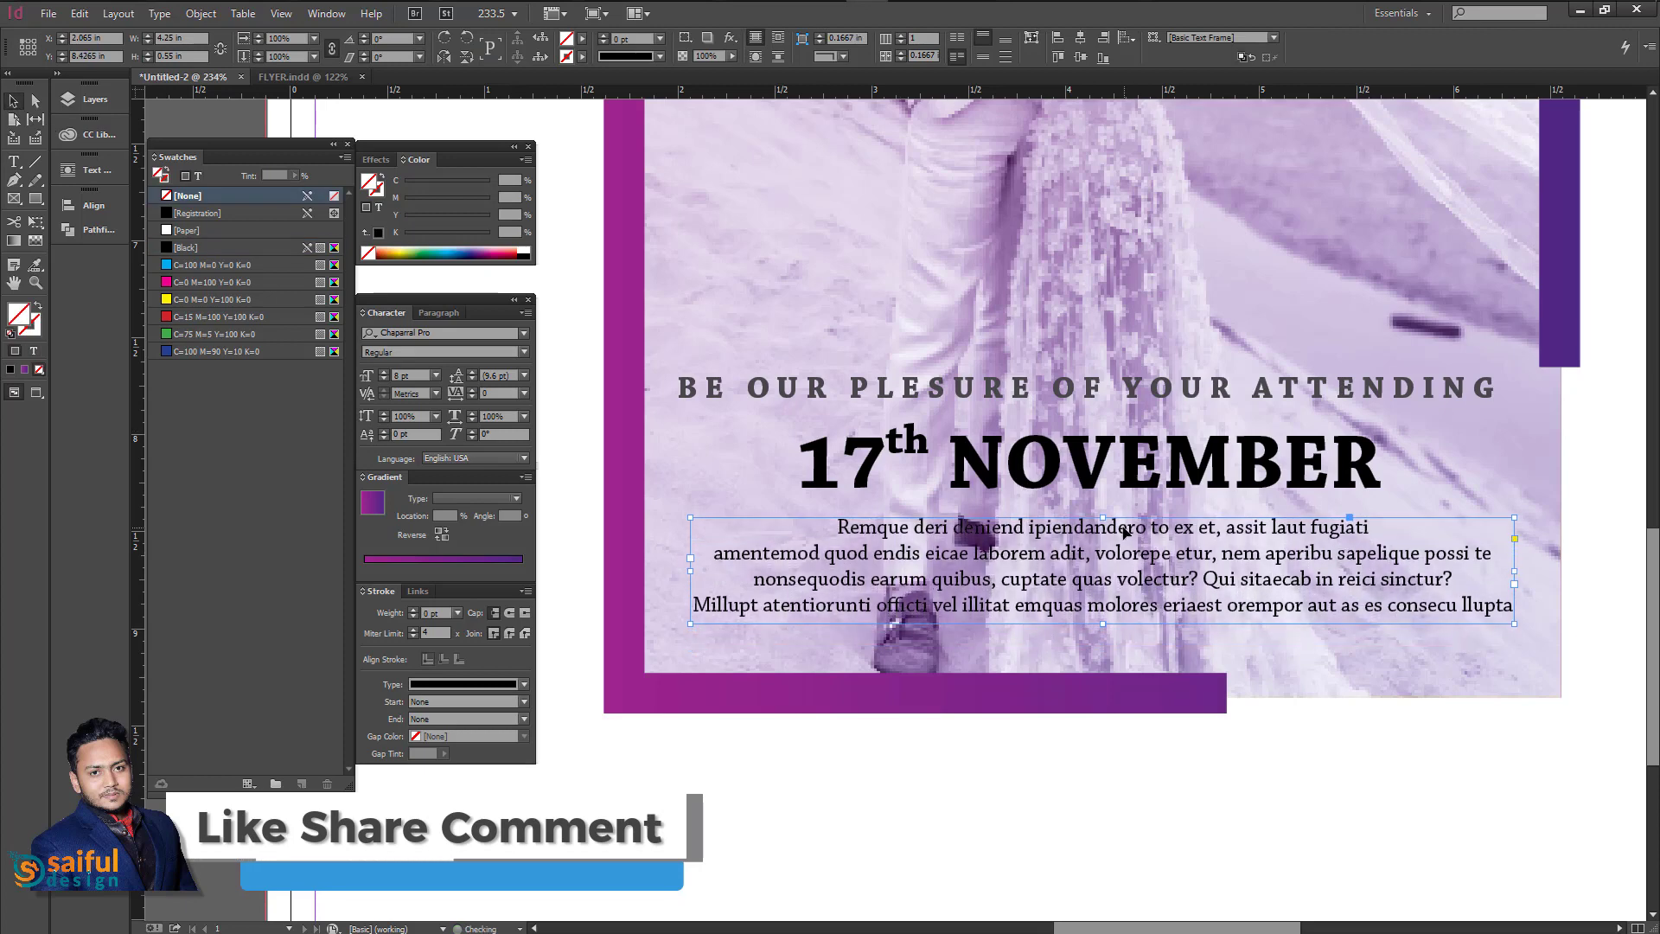
key("Up")
key("Up")
key("Up")
key("Up")
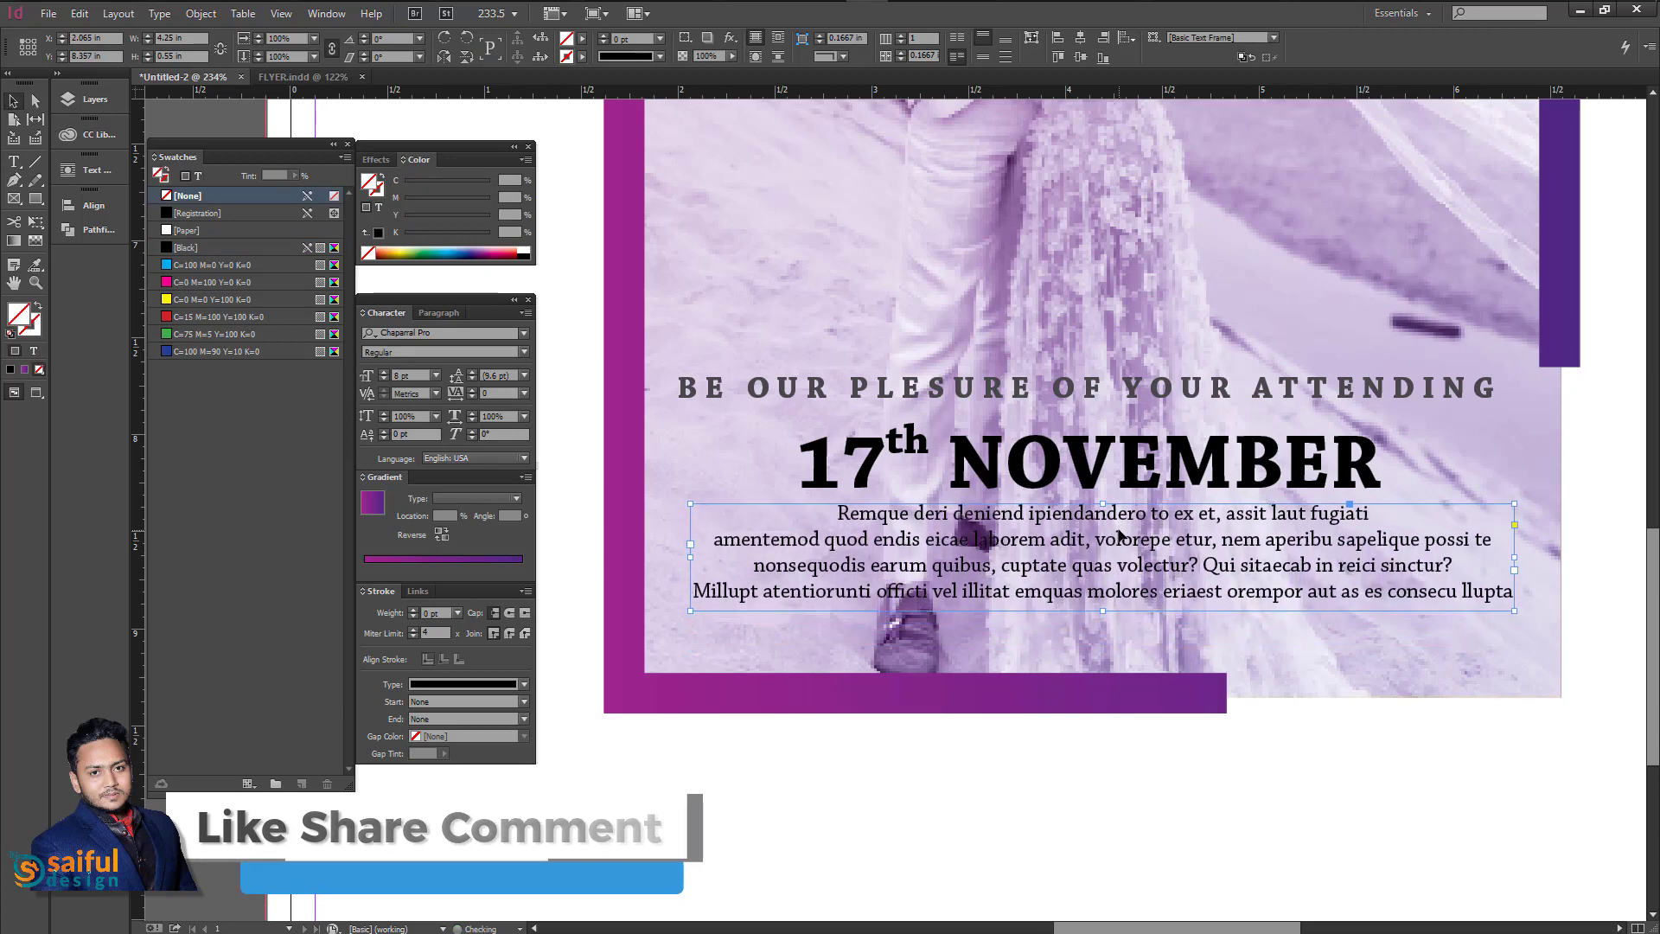
Fill the "17th NOVEMBER" text with the purple linear gradient.
triple_click(1020, 458)
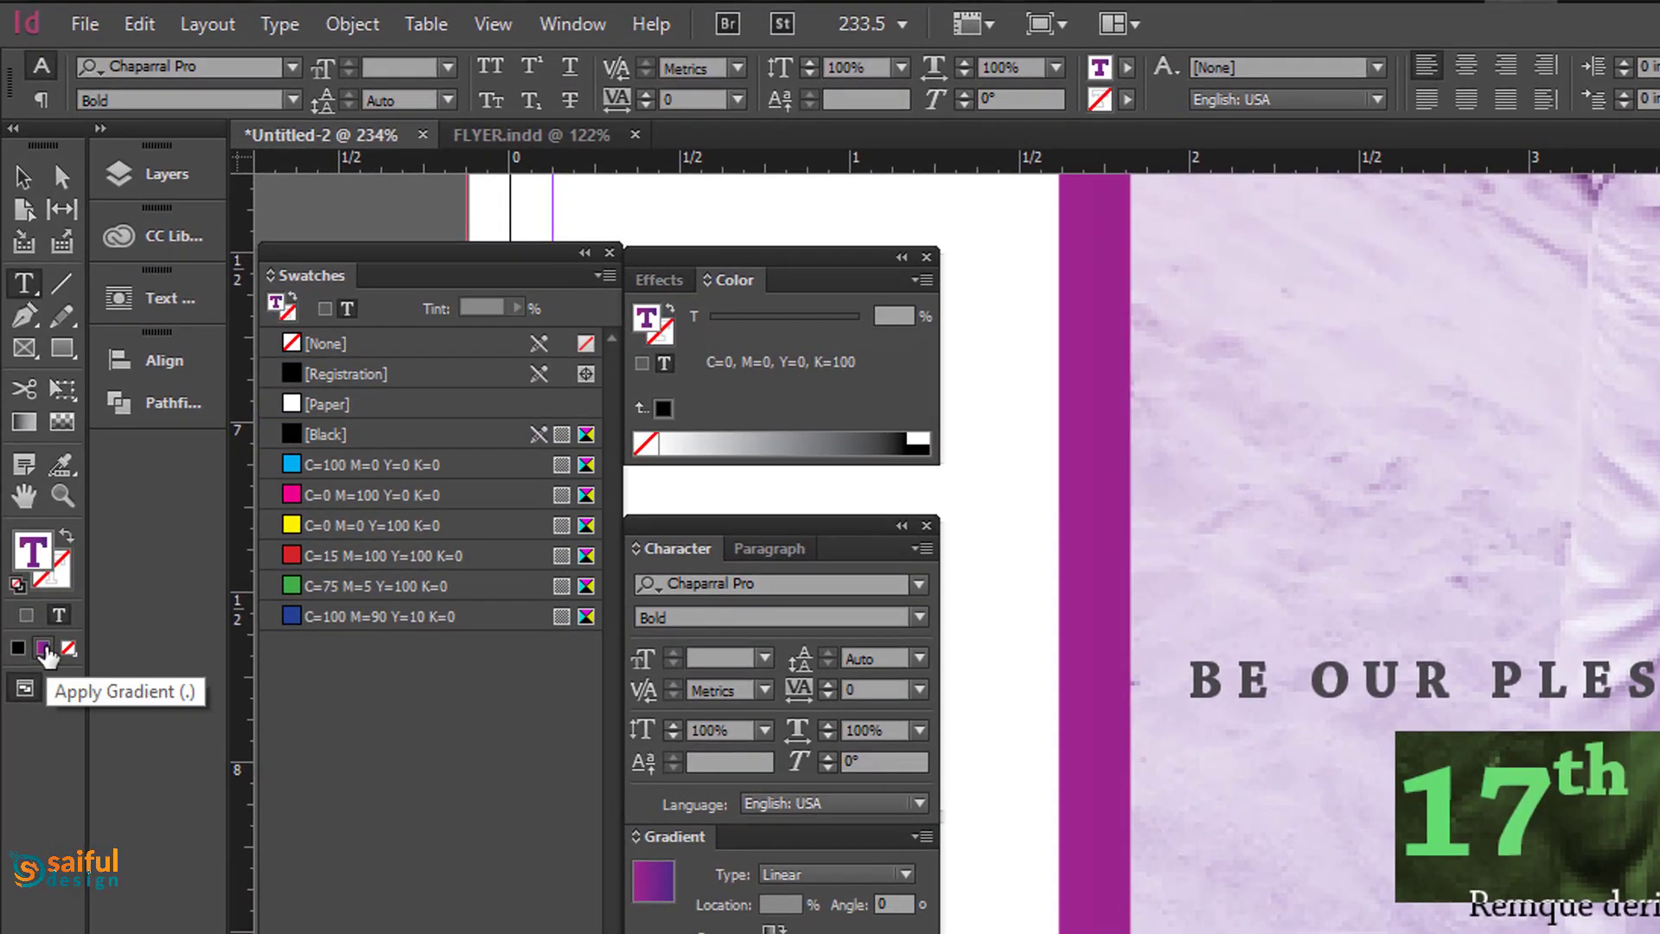
left_click(41, 585)
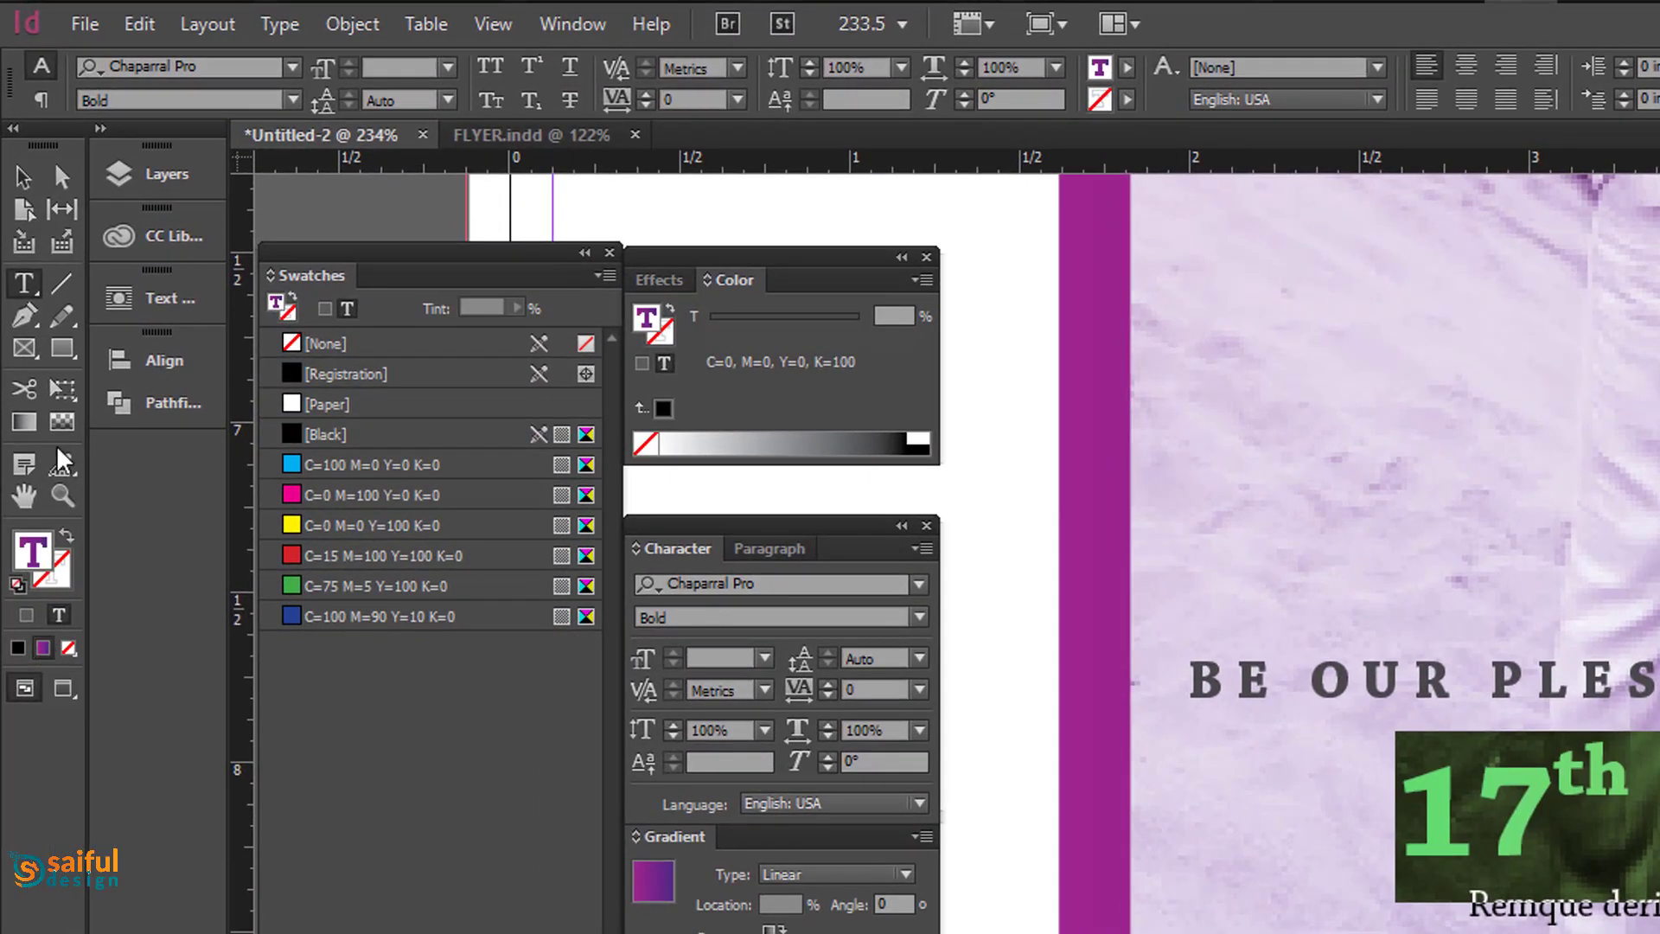
key("Escape")
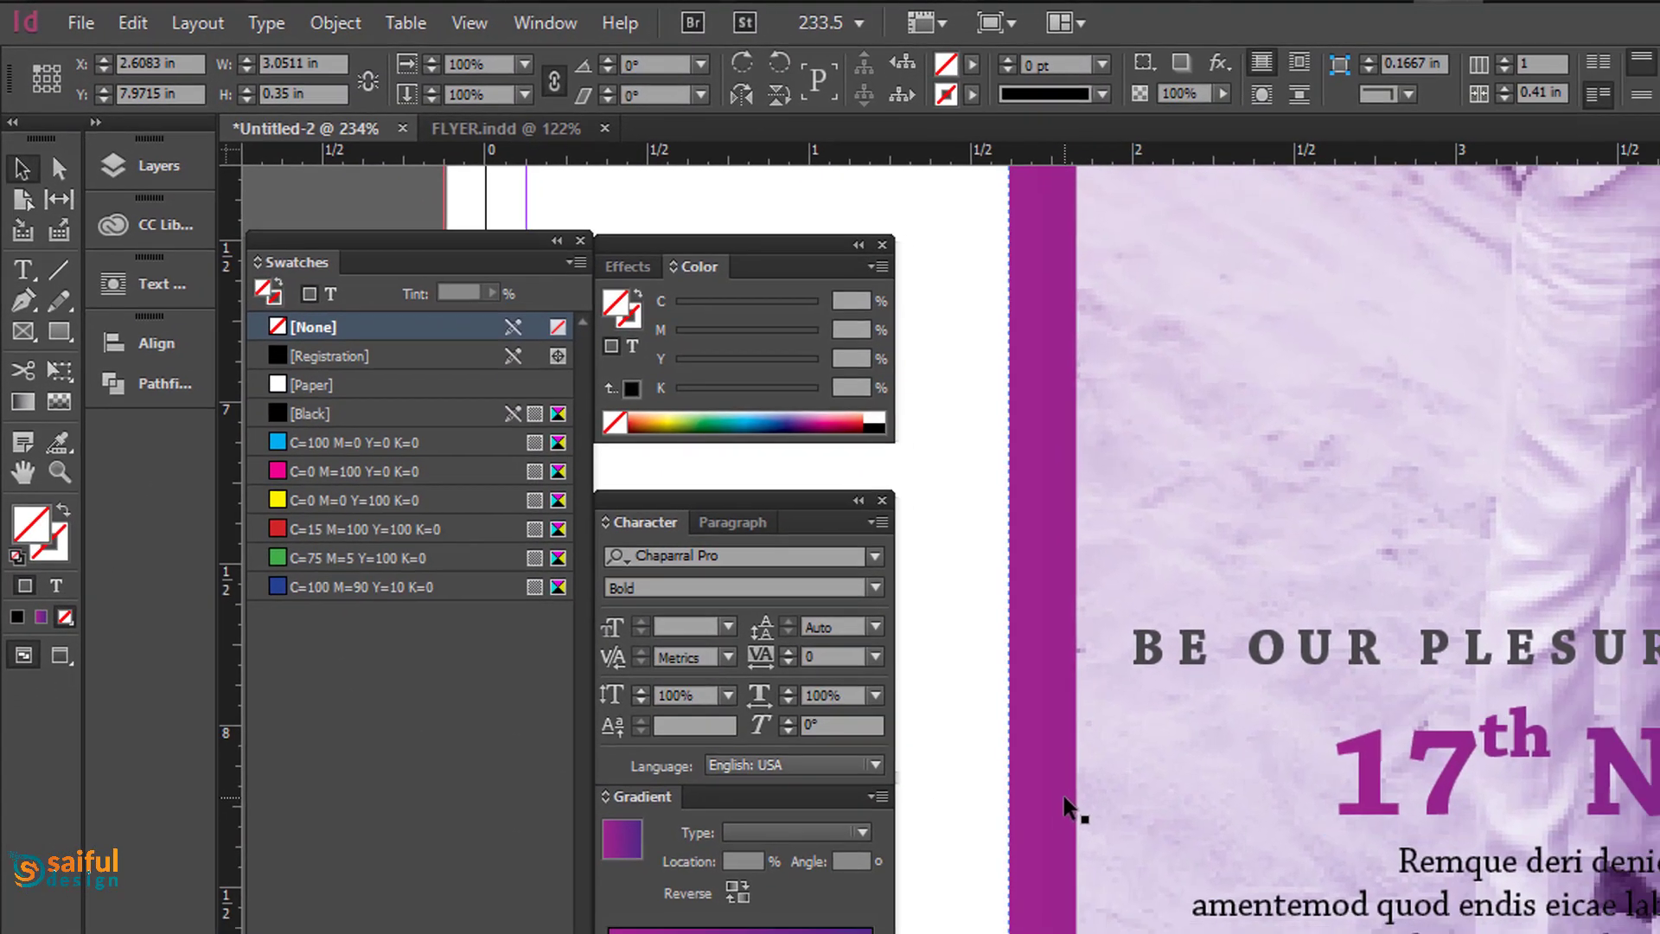
left_click(1118, 845)
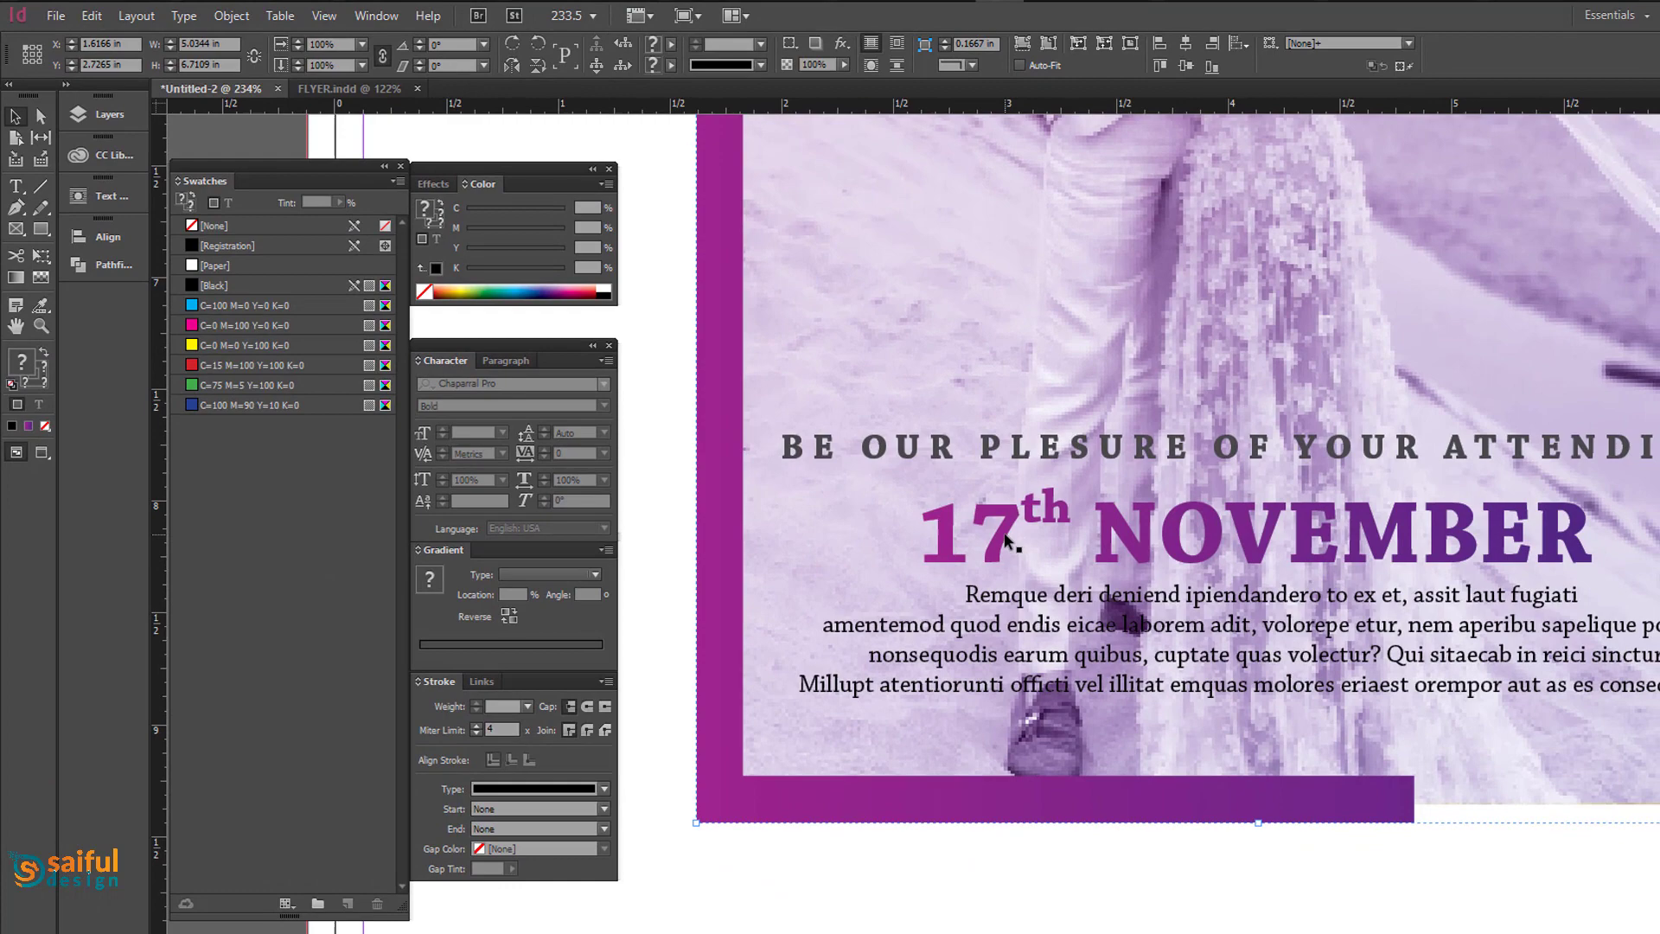
left_click(1004, 532)
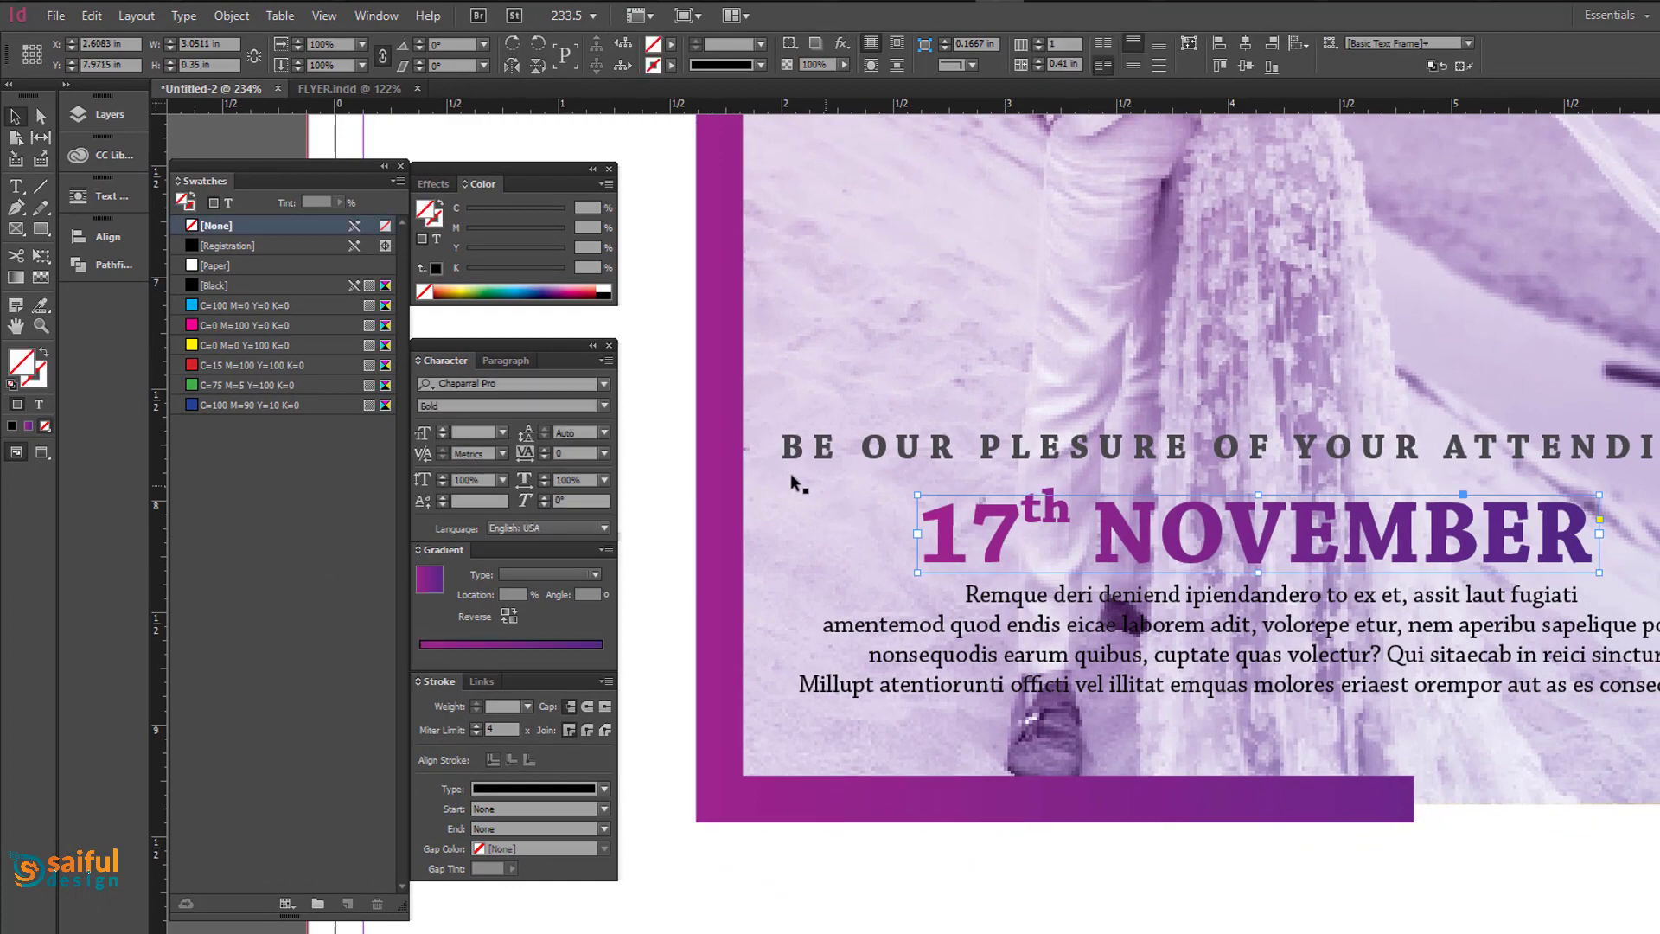
Rewrap the body text beneath the date into a narrower frame about 3.66 in wide.
double_click(932, 533)
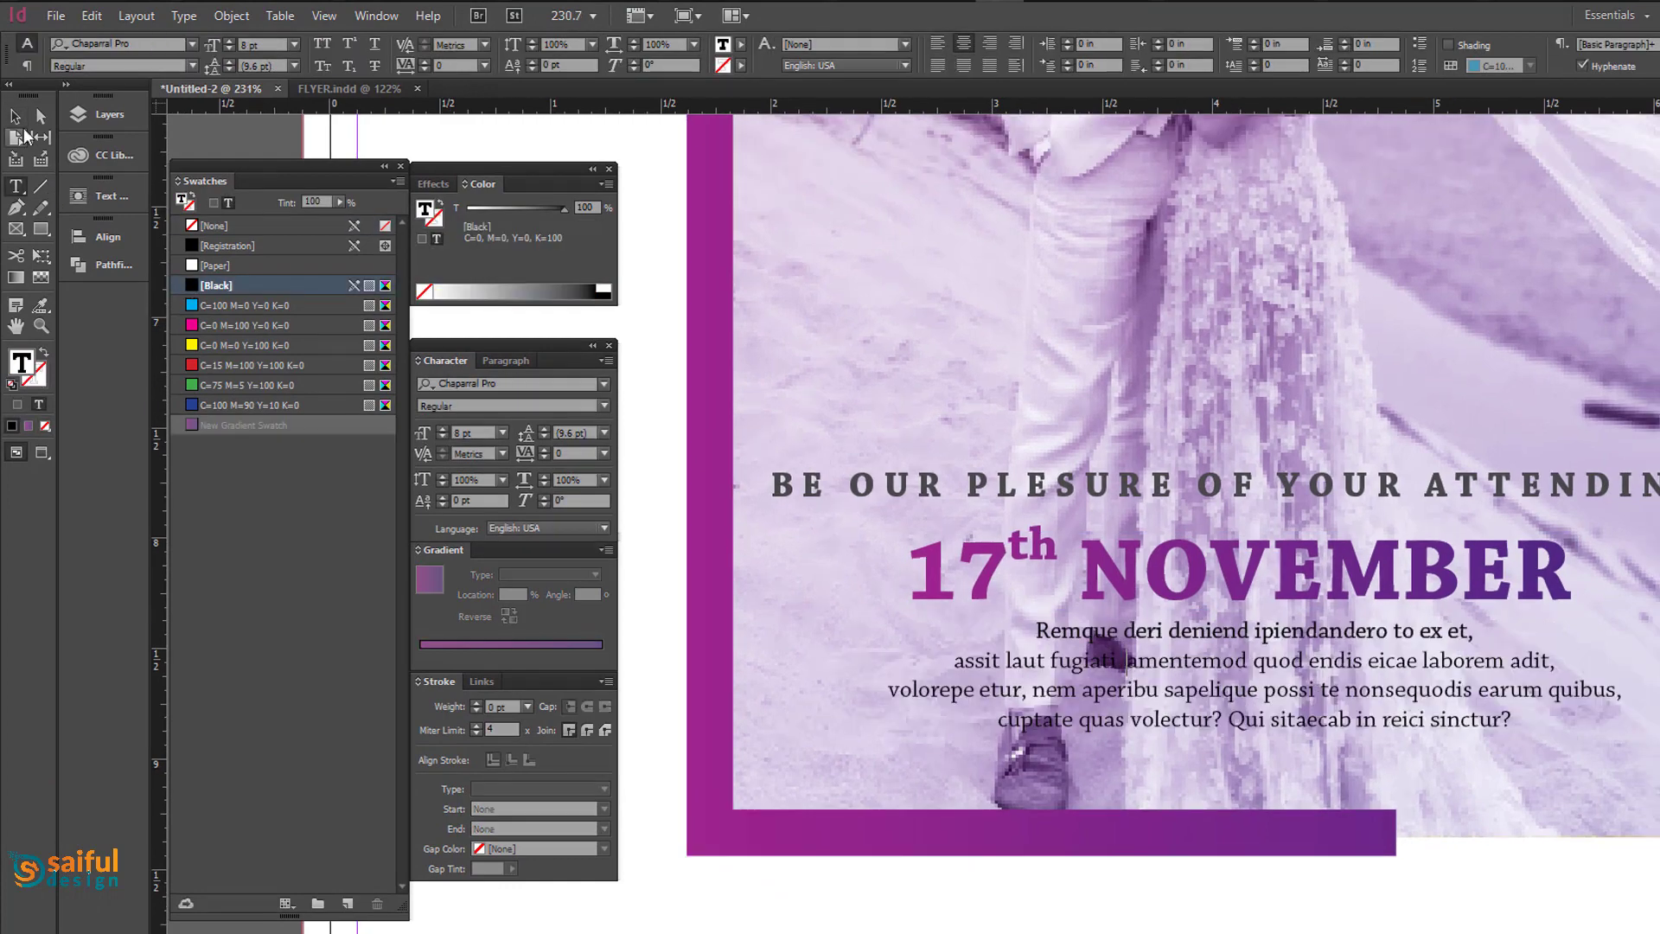
key("Escape")
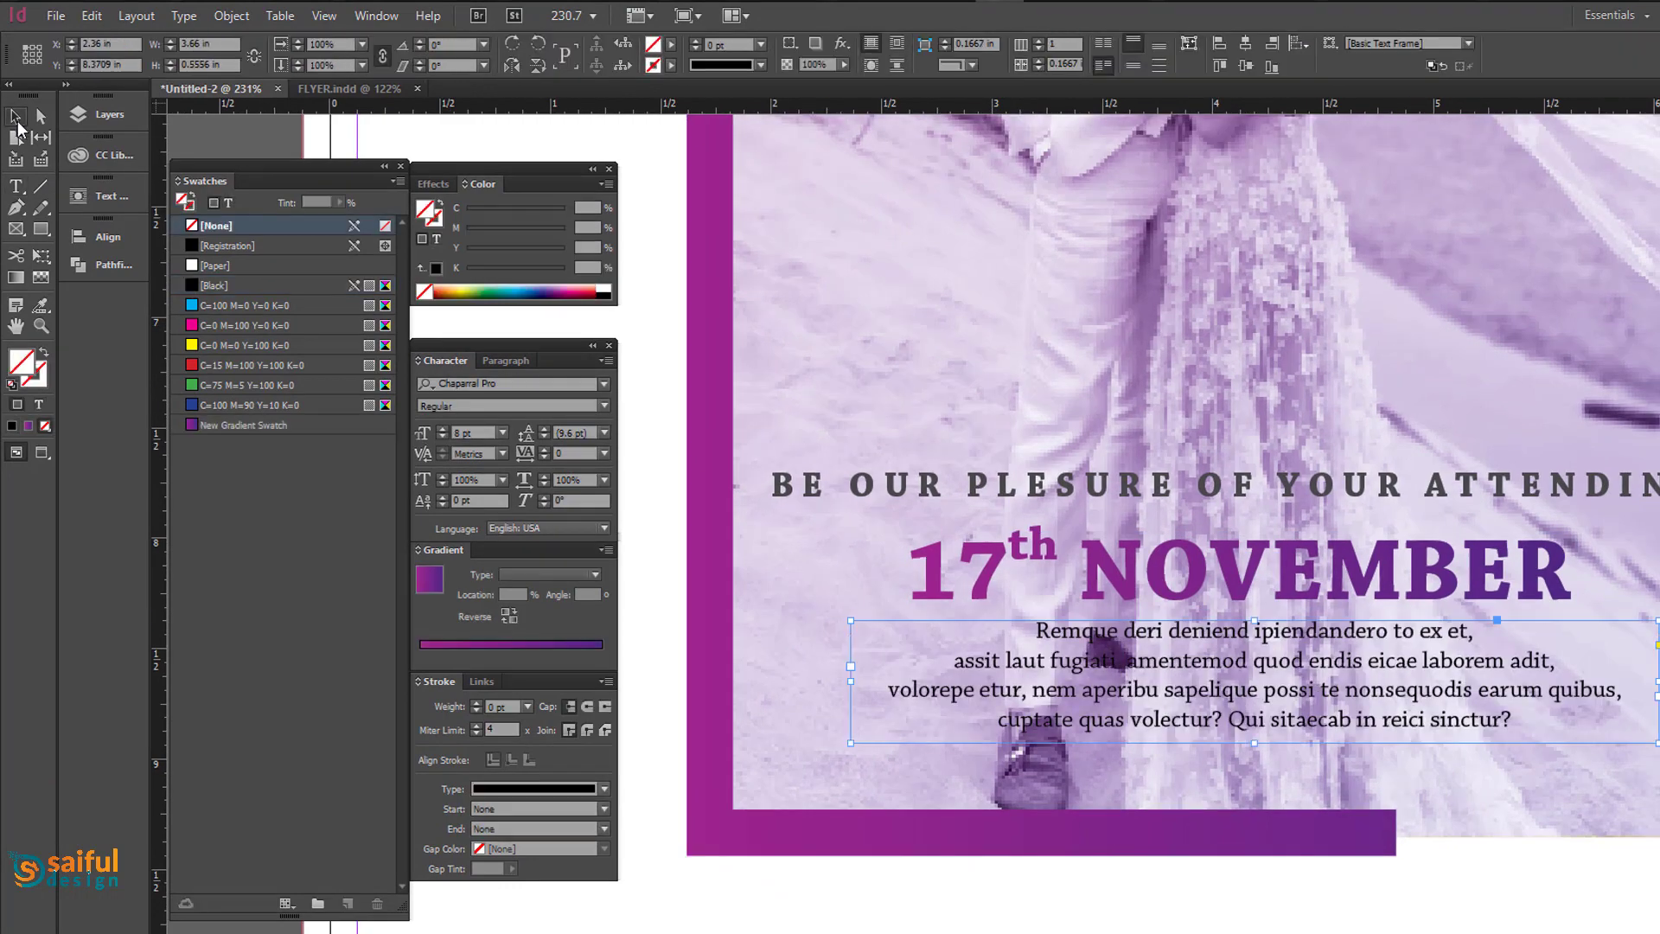
left_click(1173, 909)
key("ctrl+minus")
key("ctrl+minus")
key("ctrl+minus")
key("ctrl+minus")
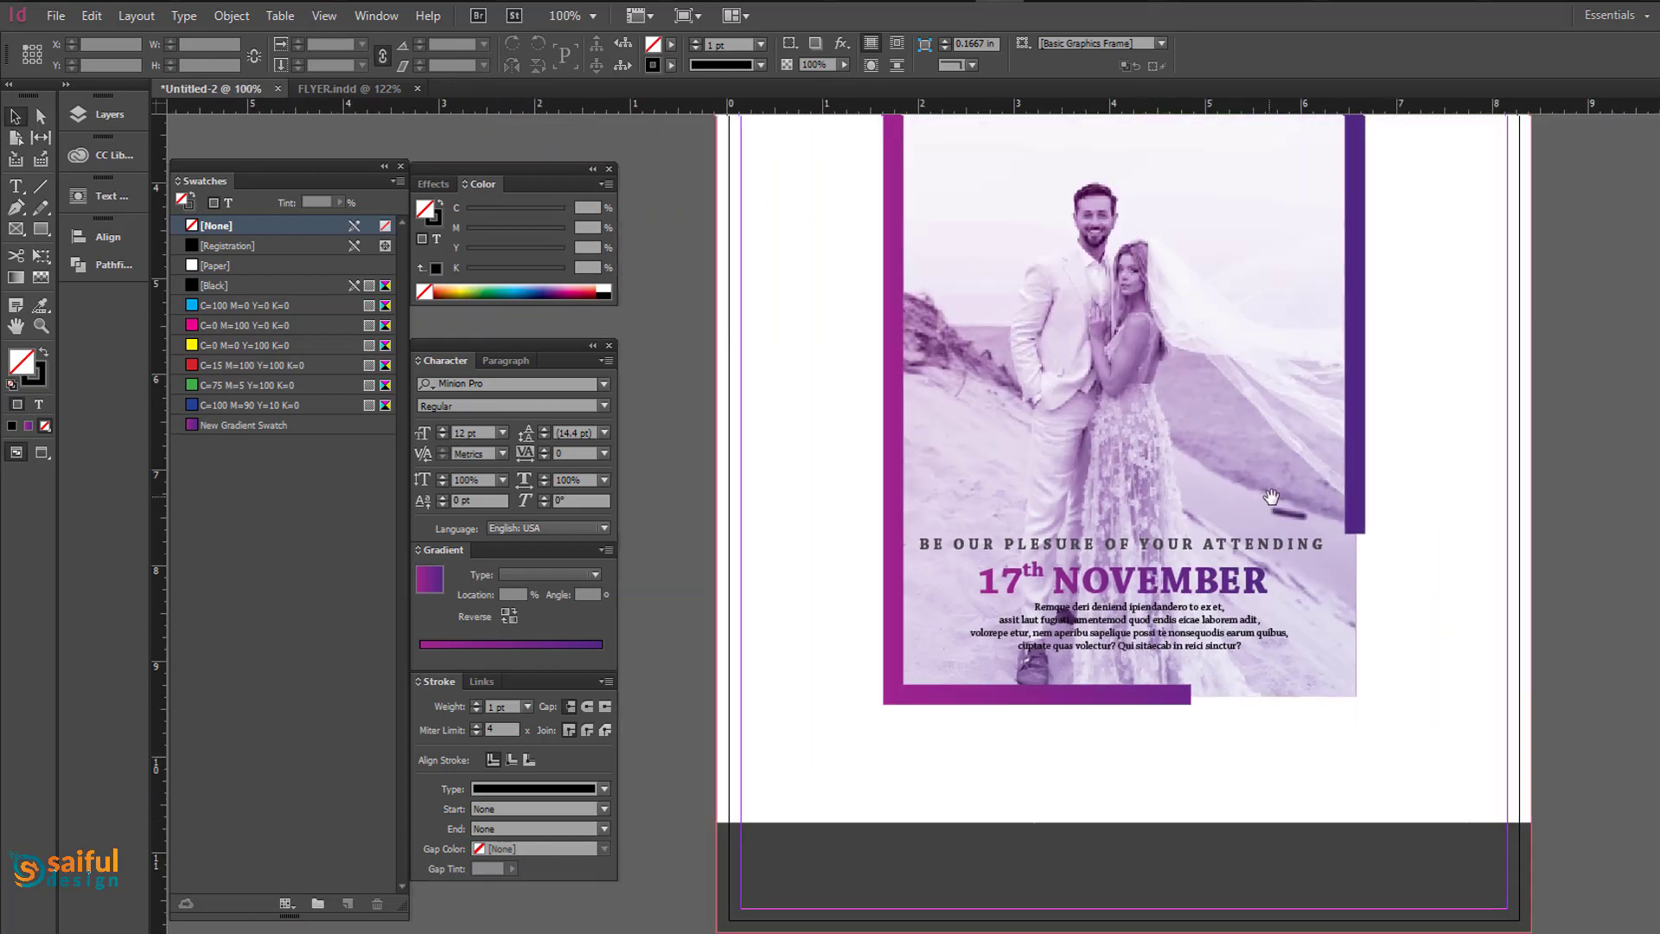
Lighten the four lines of body text to an 84% black tint.
left_click_drag(1271, 497, 1135, 690)
mouse_move(1364, 833)
left_mouse_down()
mouse_move(1354, 800)
mouse_move(1354, 818)
left_mouse_up()
double_click(1195, 789)
key("ctrl+a")
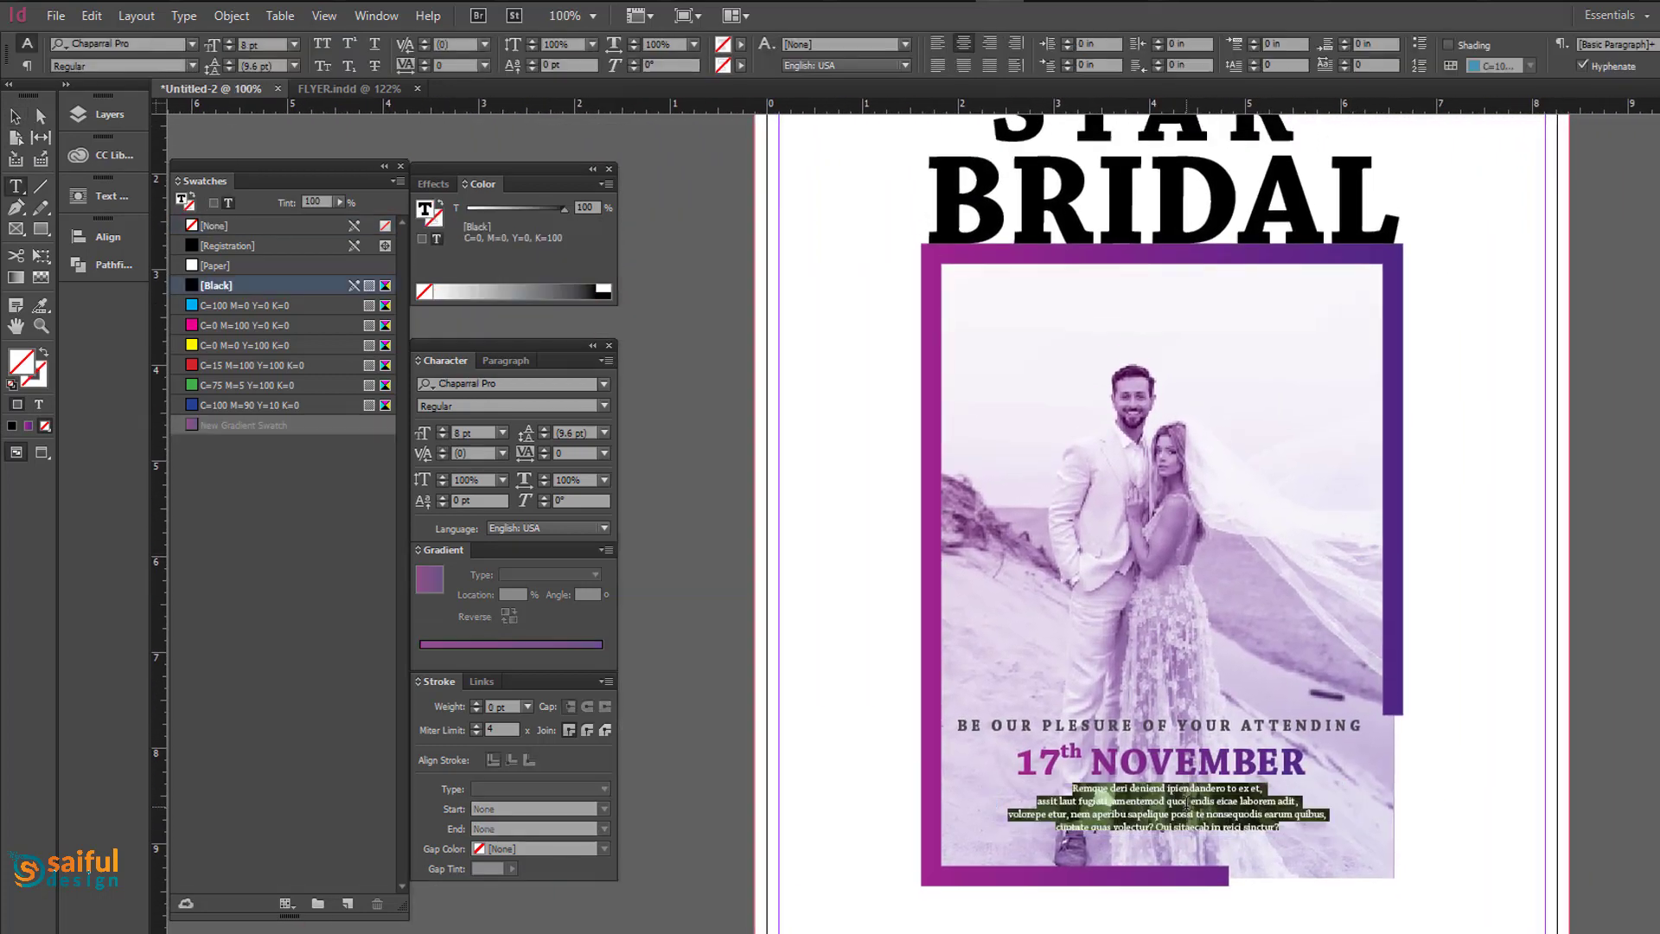
left_click(15, 116)
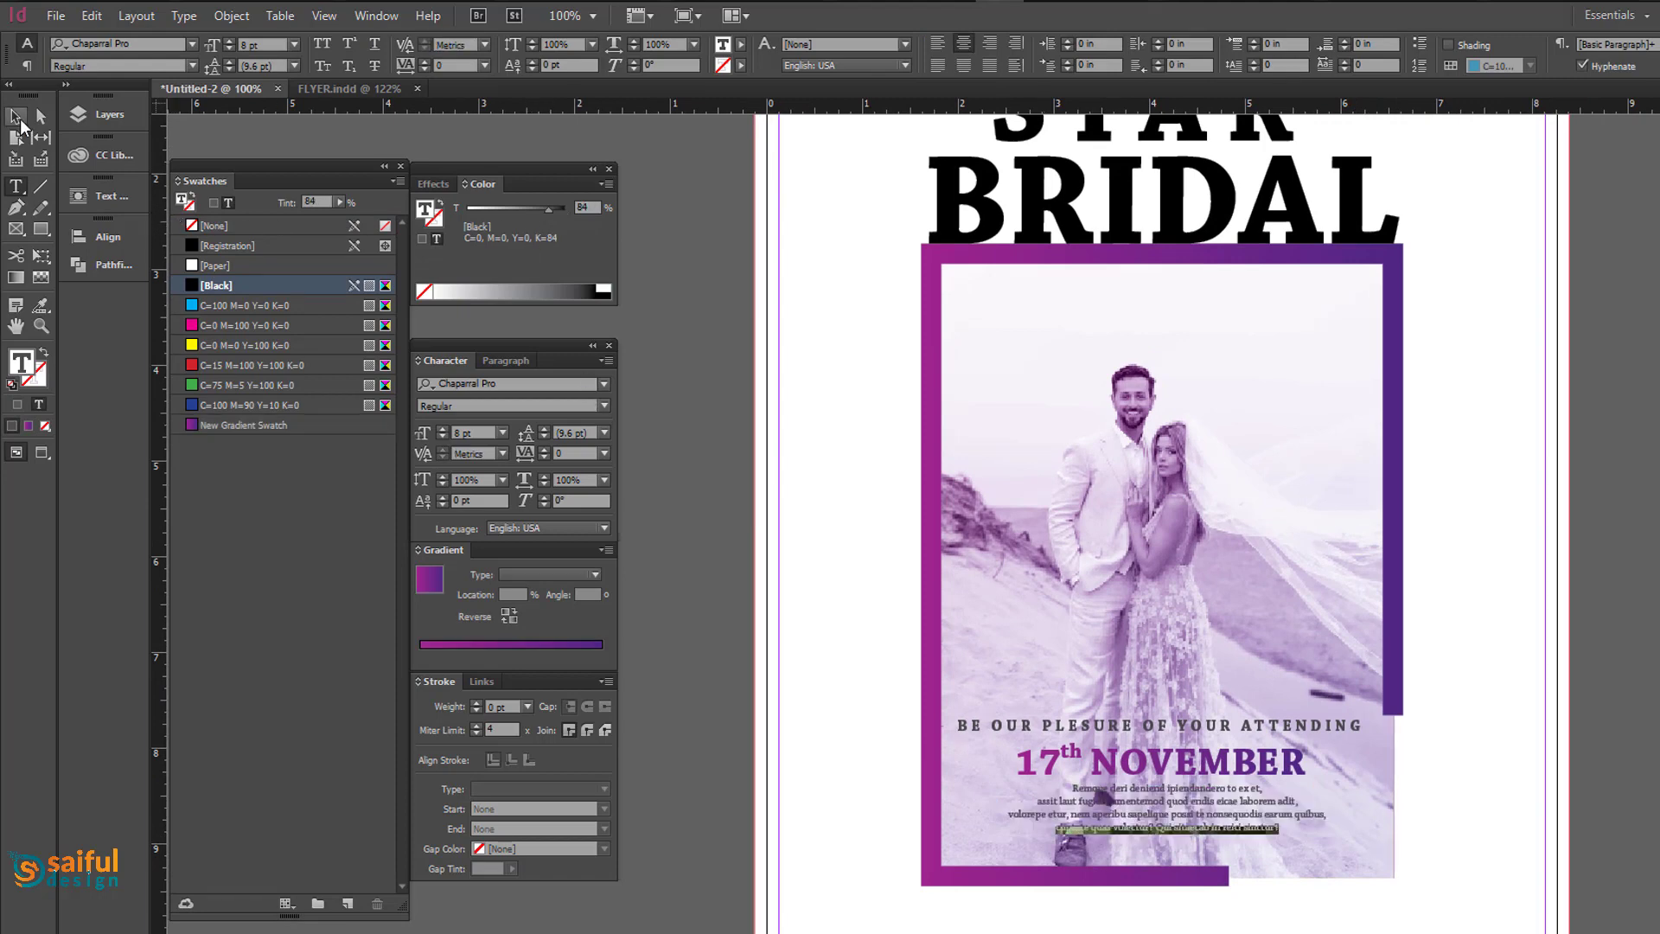
Centre the attending line, date and body text horizontally on one another and move them down about 0.2 in within the photo.
left_click(739, 663)
key("ctrl+minus")
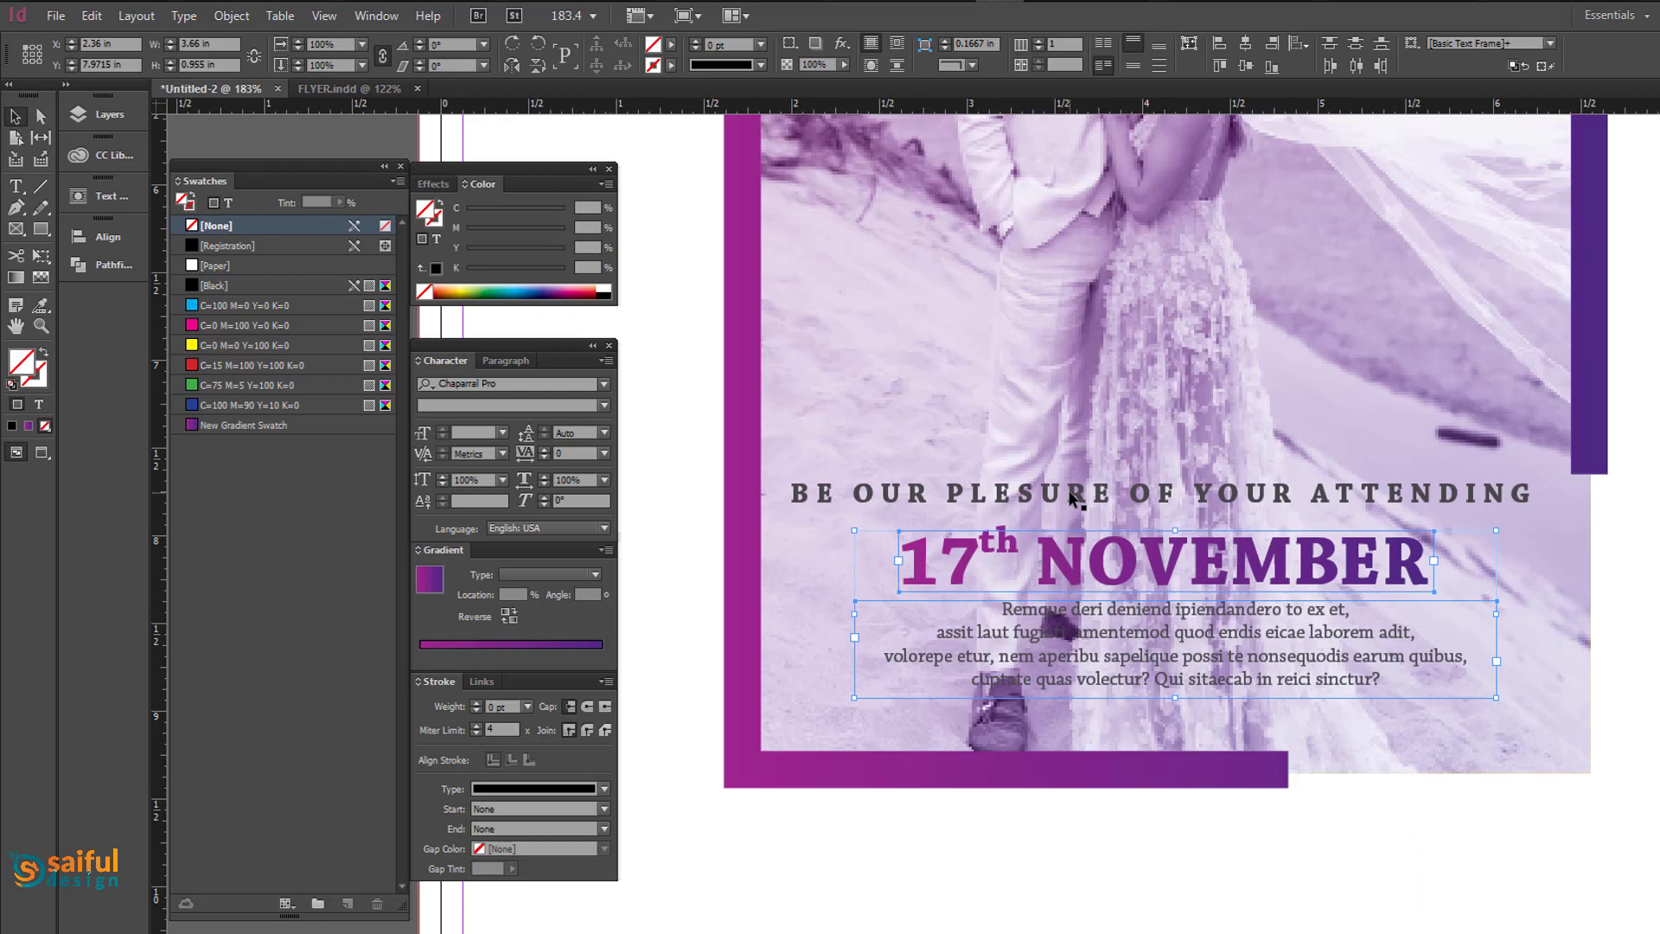
left_click(1080, 499, "shift")
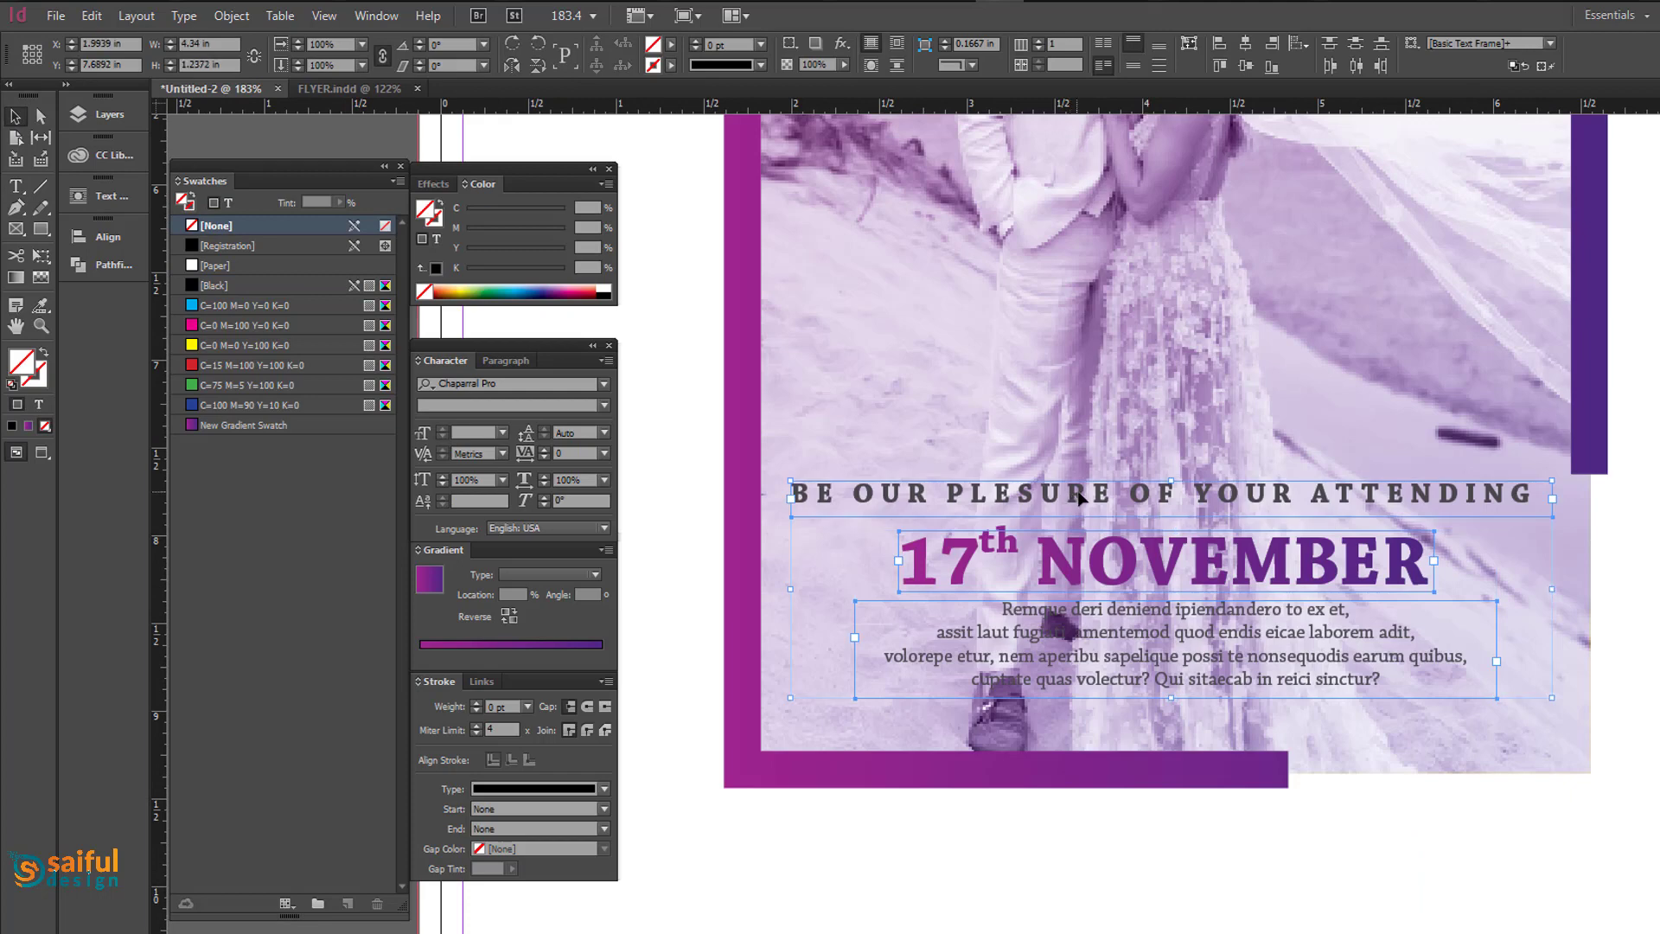
left_click(1246, 46)
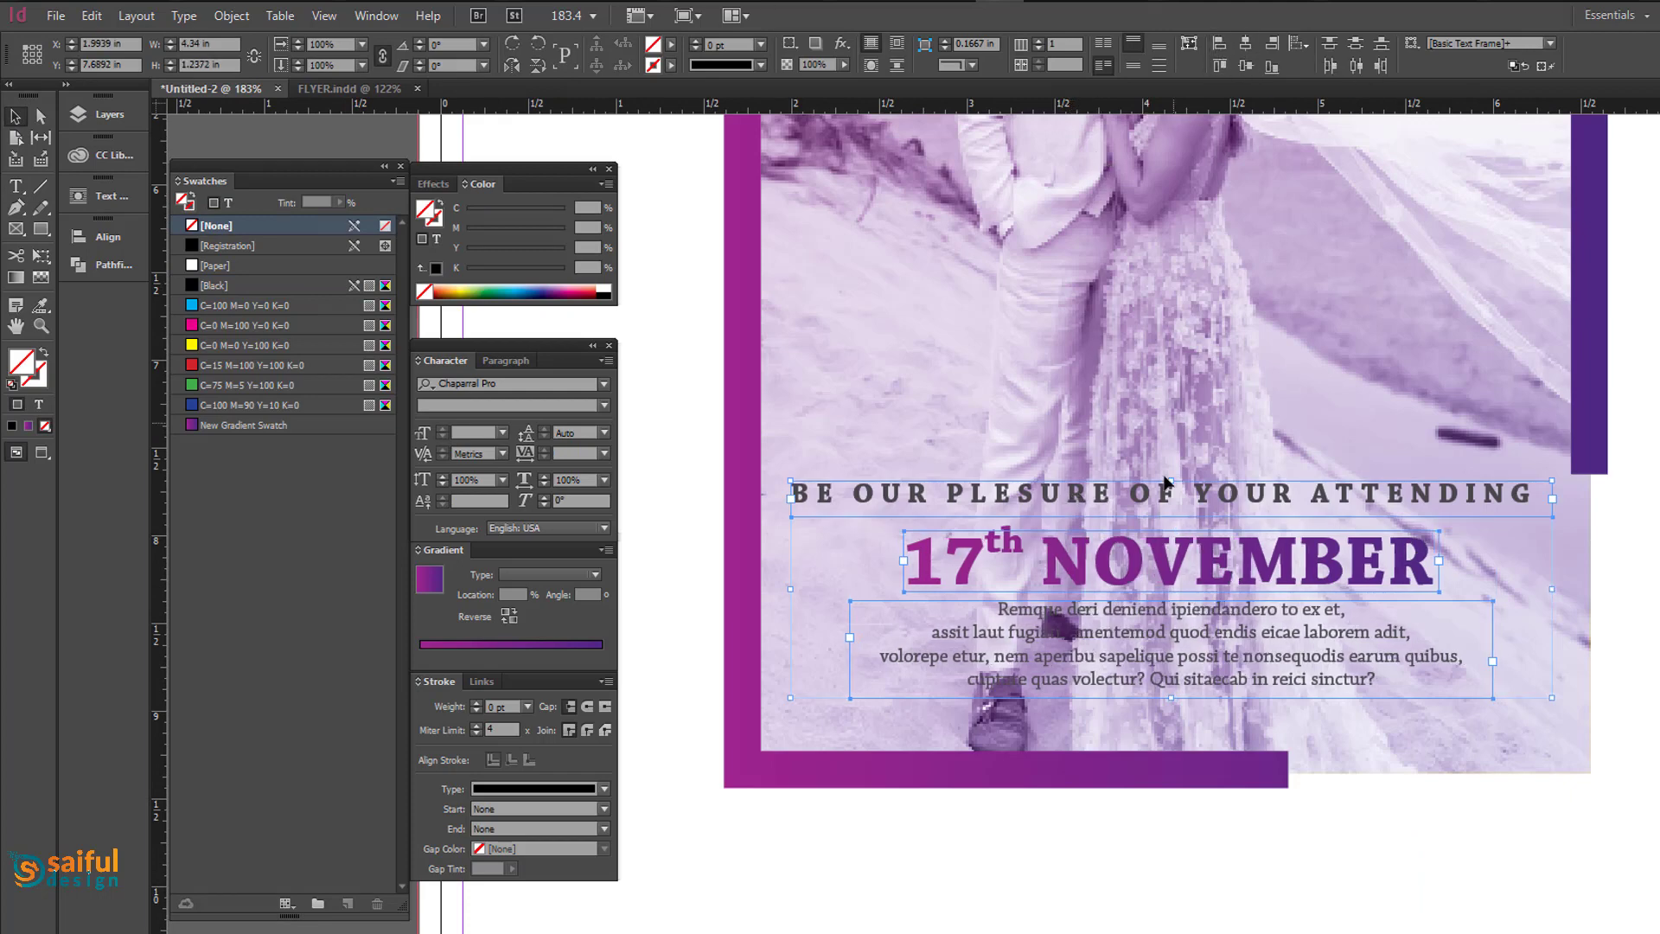
left_click_drag(1143, 499, 1135, 536)
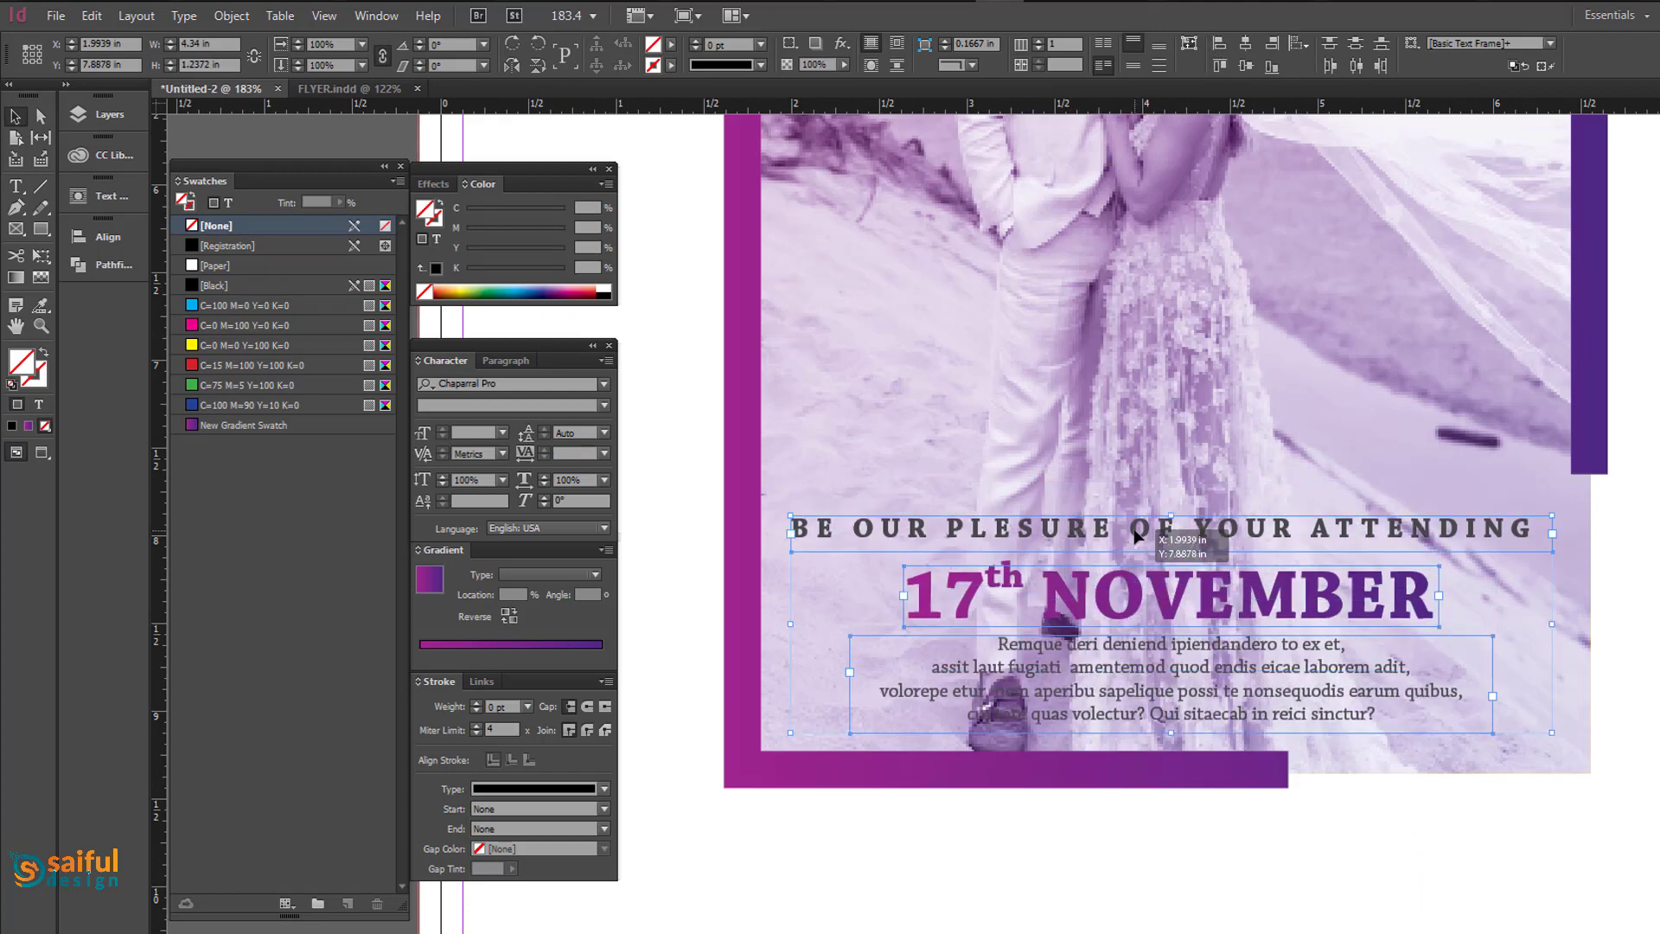
Centre the attending line, date and body text horizontally on the photo's gradient frame.
left_click(1367, 760, "shift")
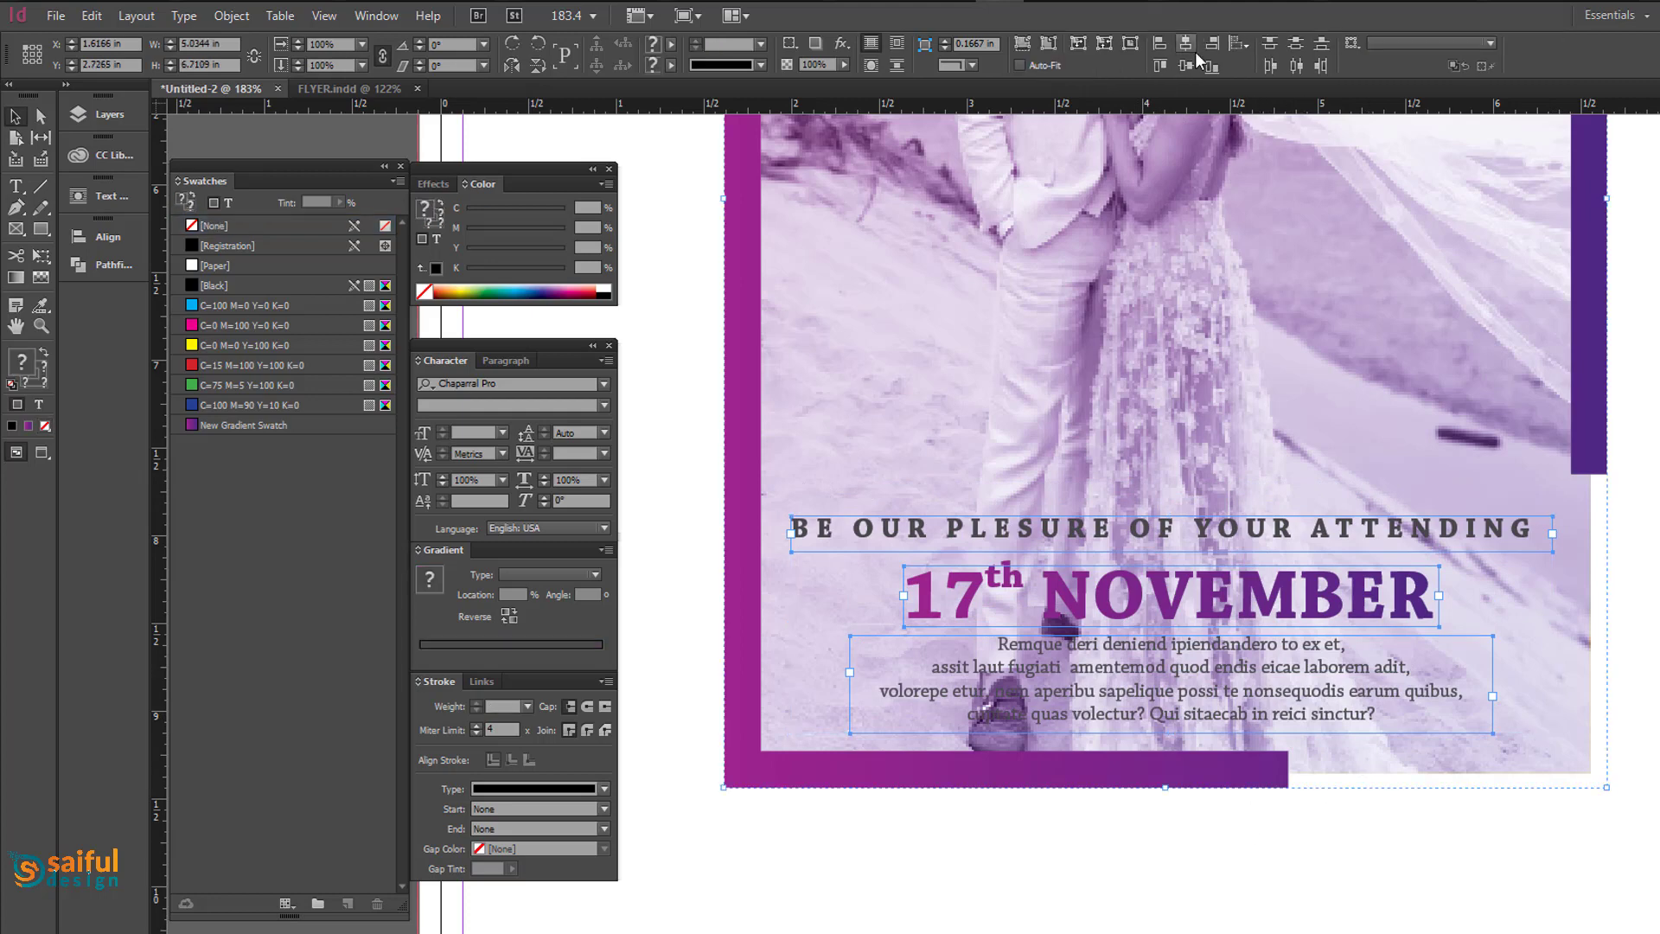
left_click(1191, 50)
left_click(1512, 851)
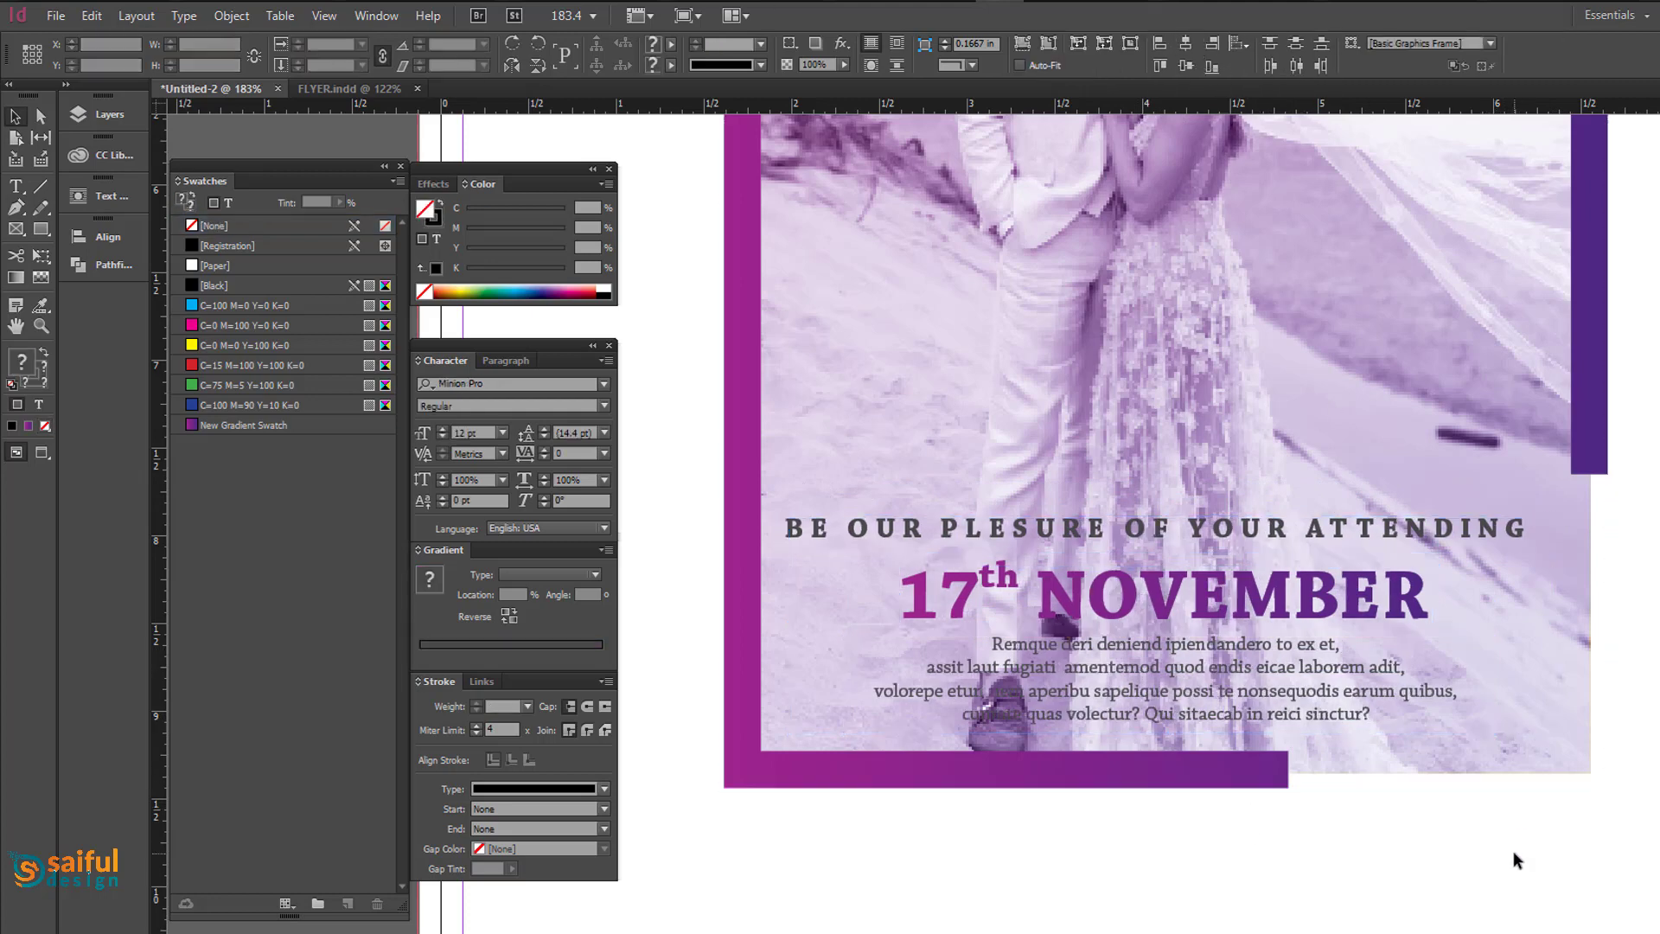
Duplicate the attending line into the dark footer band and replace its text with "CONTACT".
key("ctrl+1")
key("ctrl+minus")
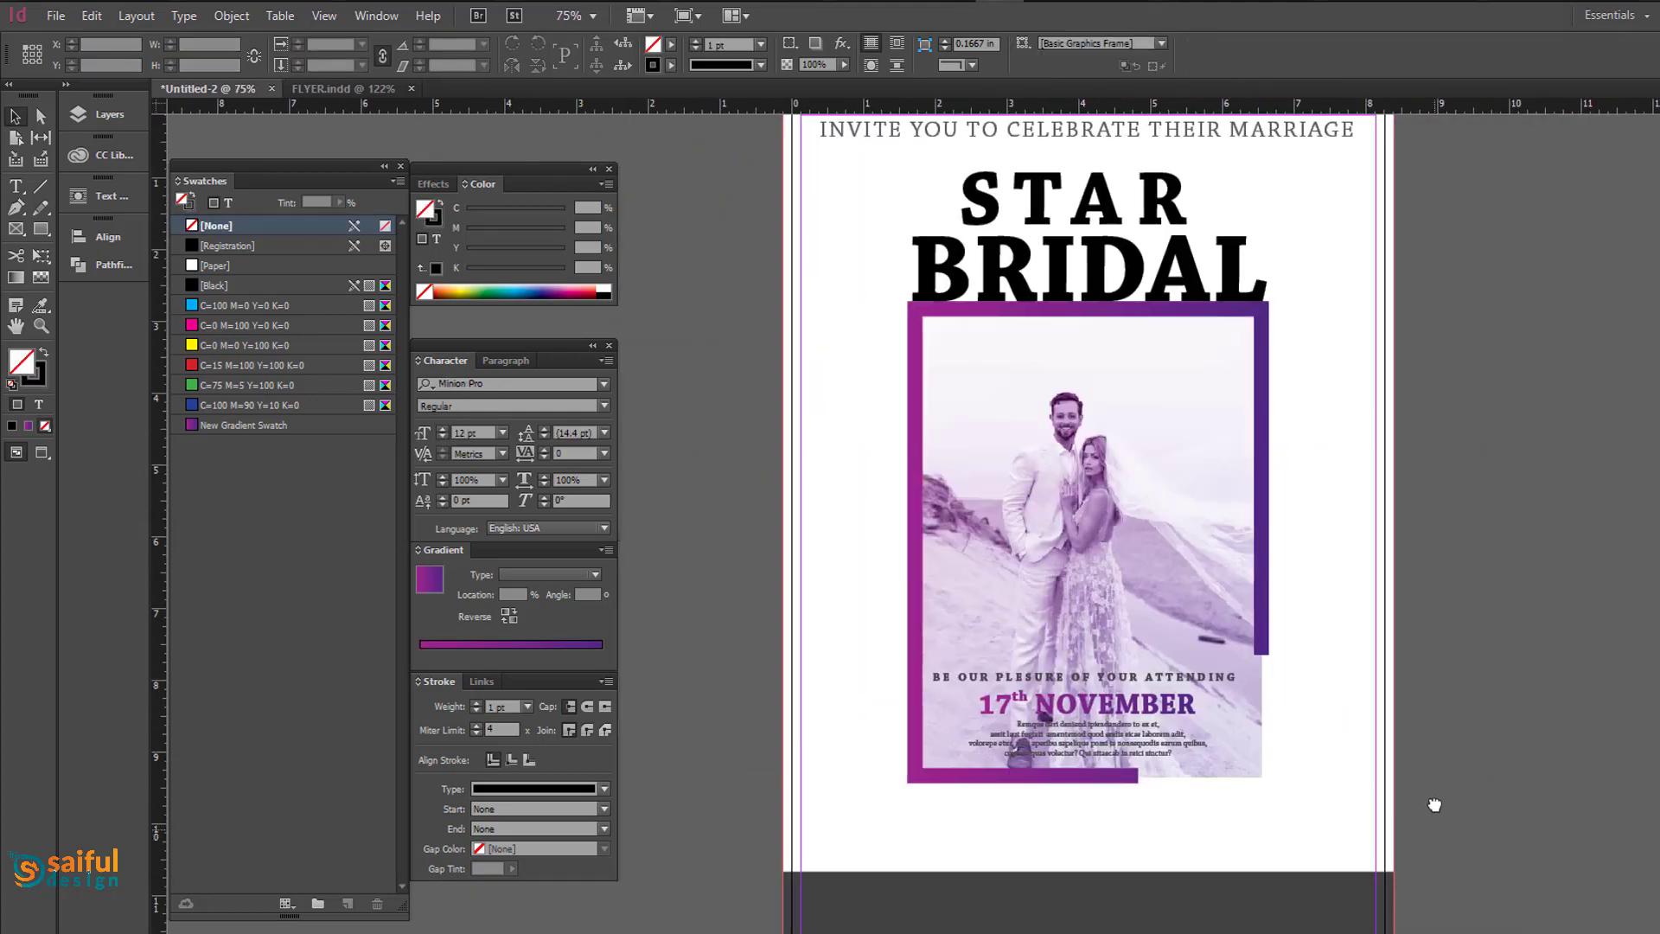
left_click_drag(786, 641, 1376, 933)
left_click_drag(1319, 830, 1435, 829)
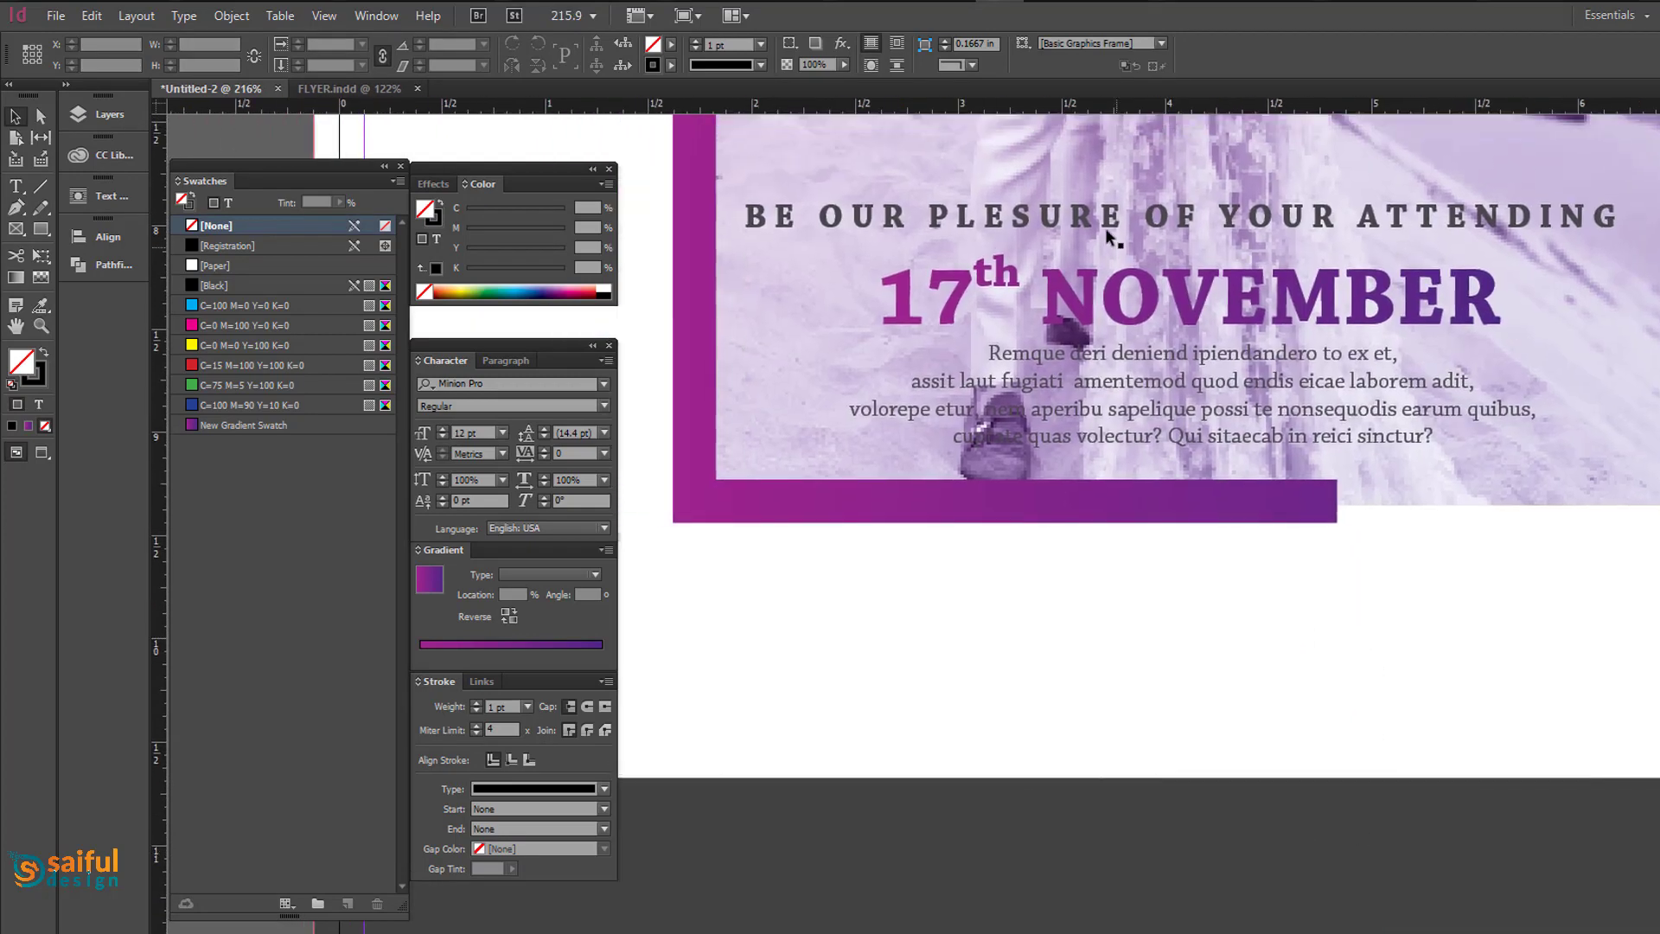
left_click_drag(1108, 228, 1150, 800)
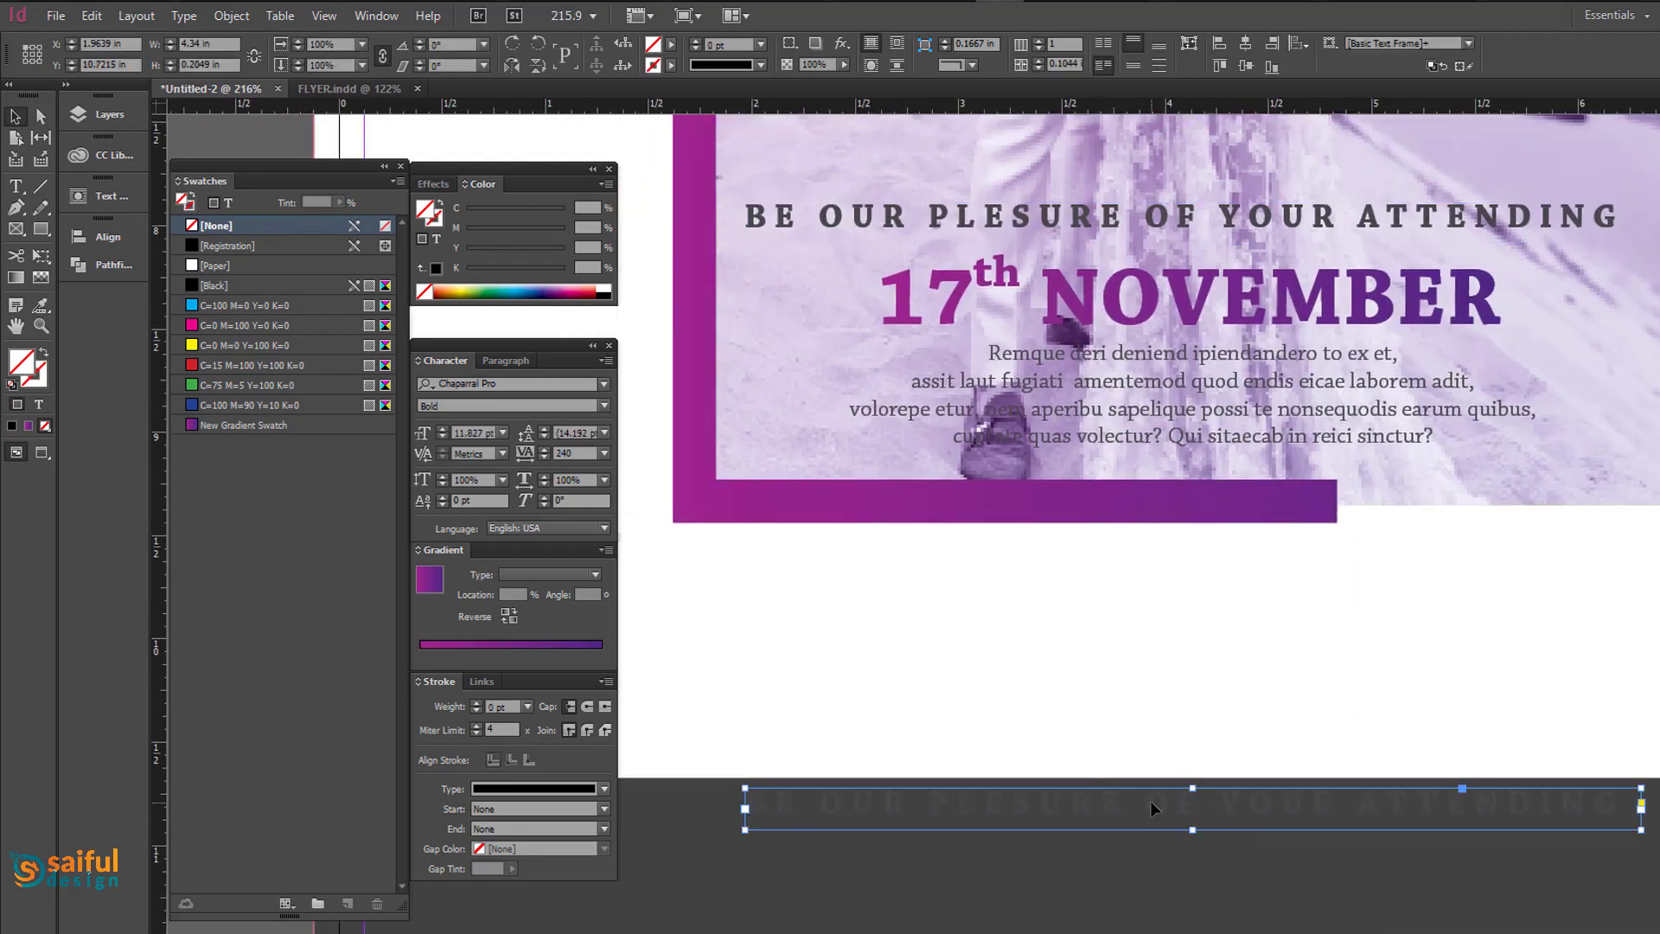
double_click(1149, 801)
key("ctrl+a")
type("CON")
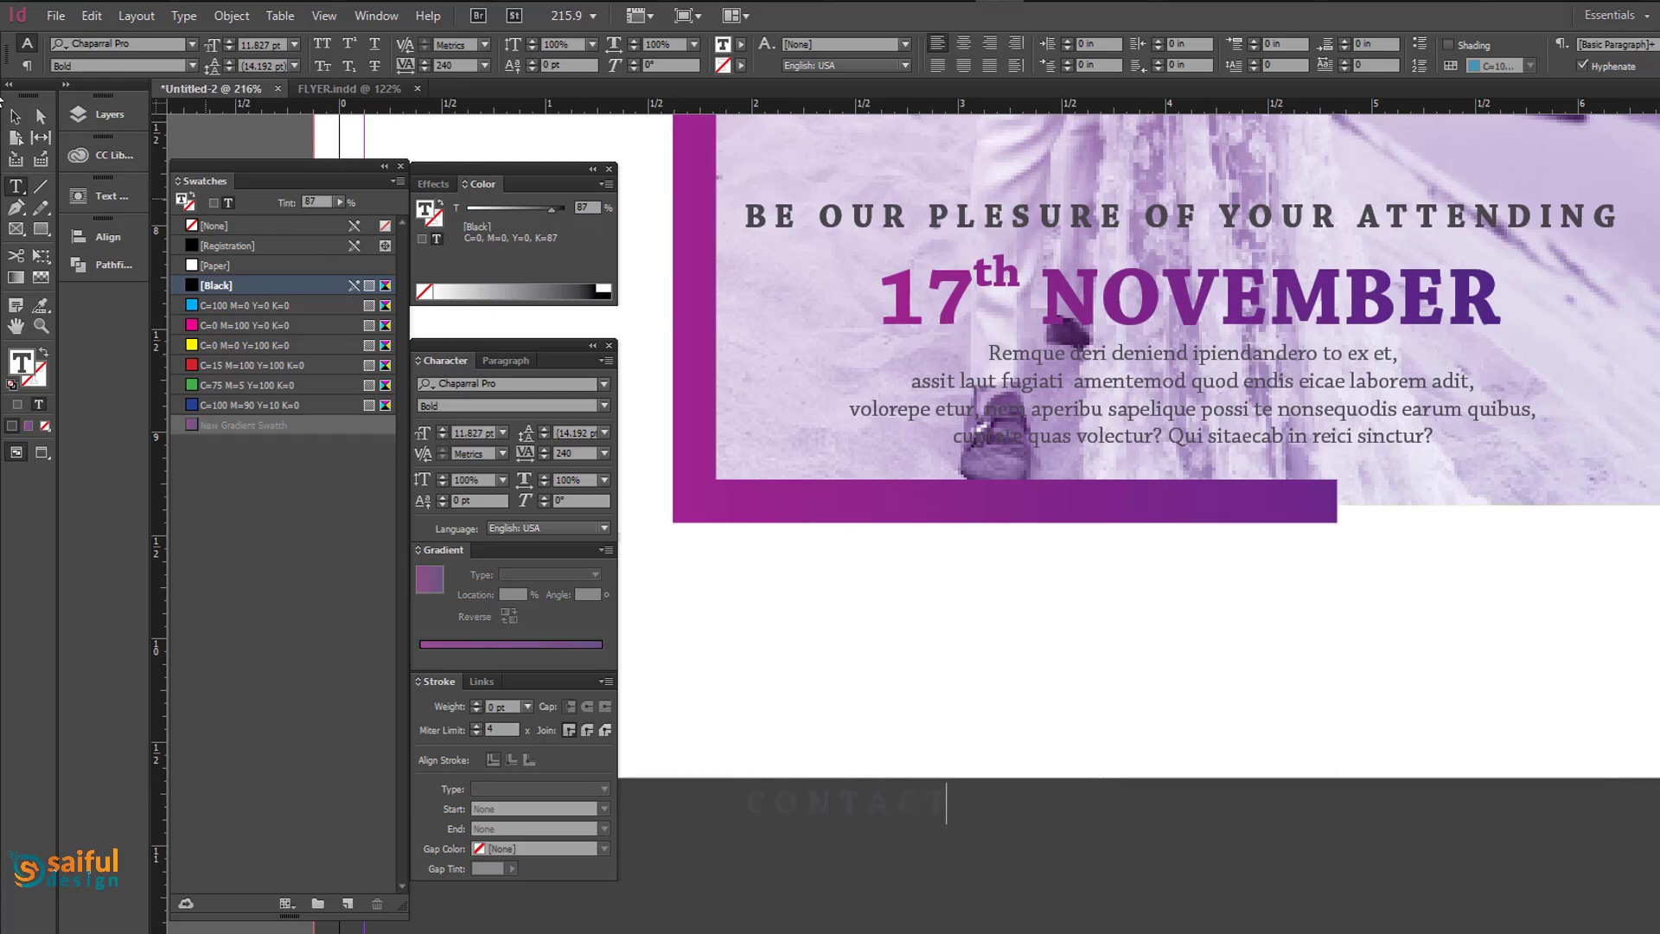
Set the "CONTACT" text to a 35% black tint and shrink its frame to about 1.68 in wide.
key("ctrl+a")
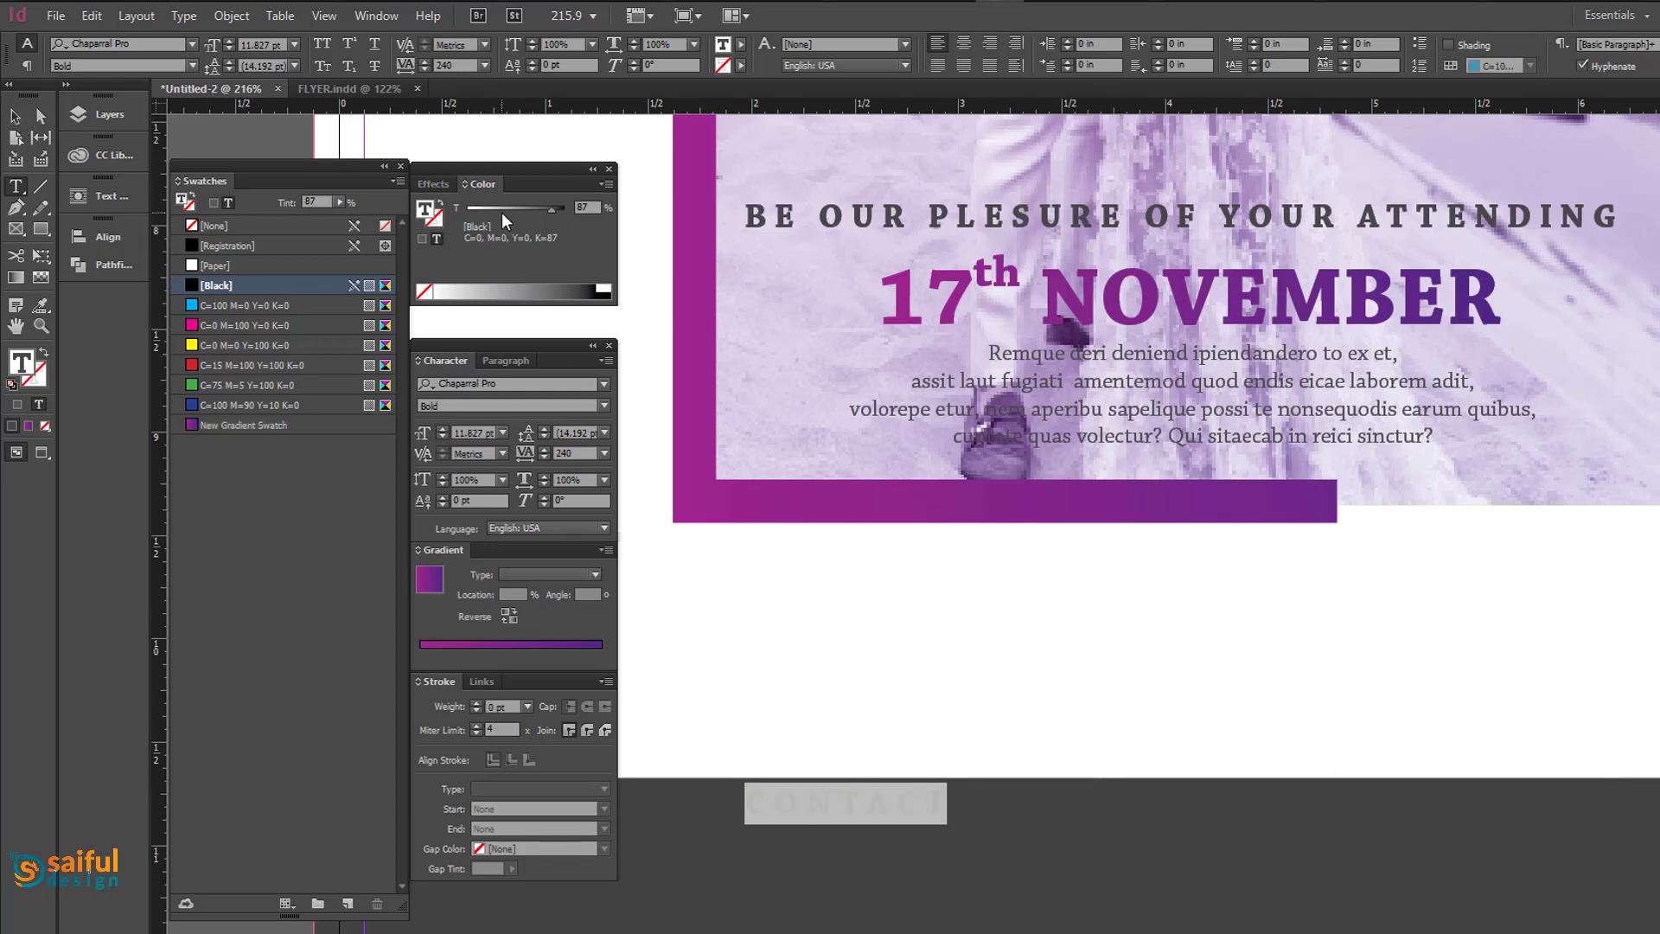
left_click_drag(551, 210, 506, 221)
key("Escape")
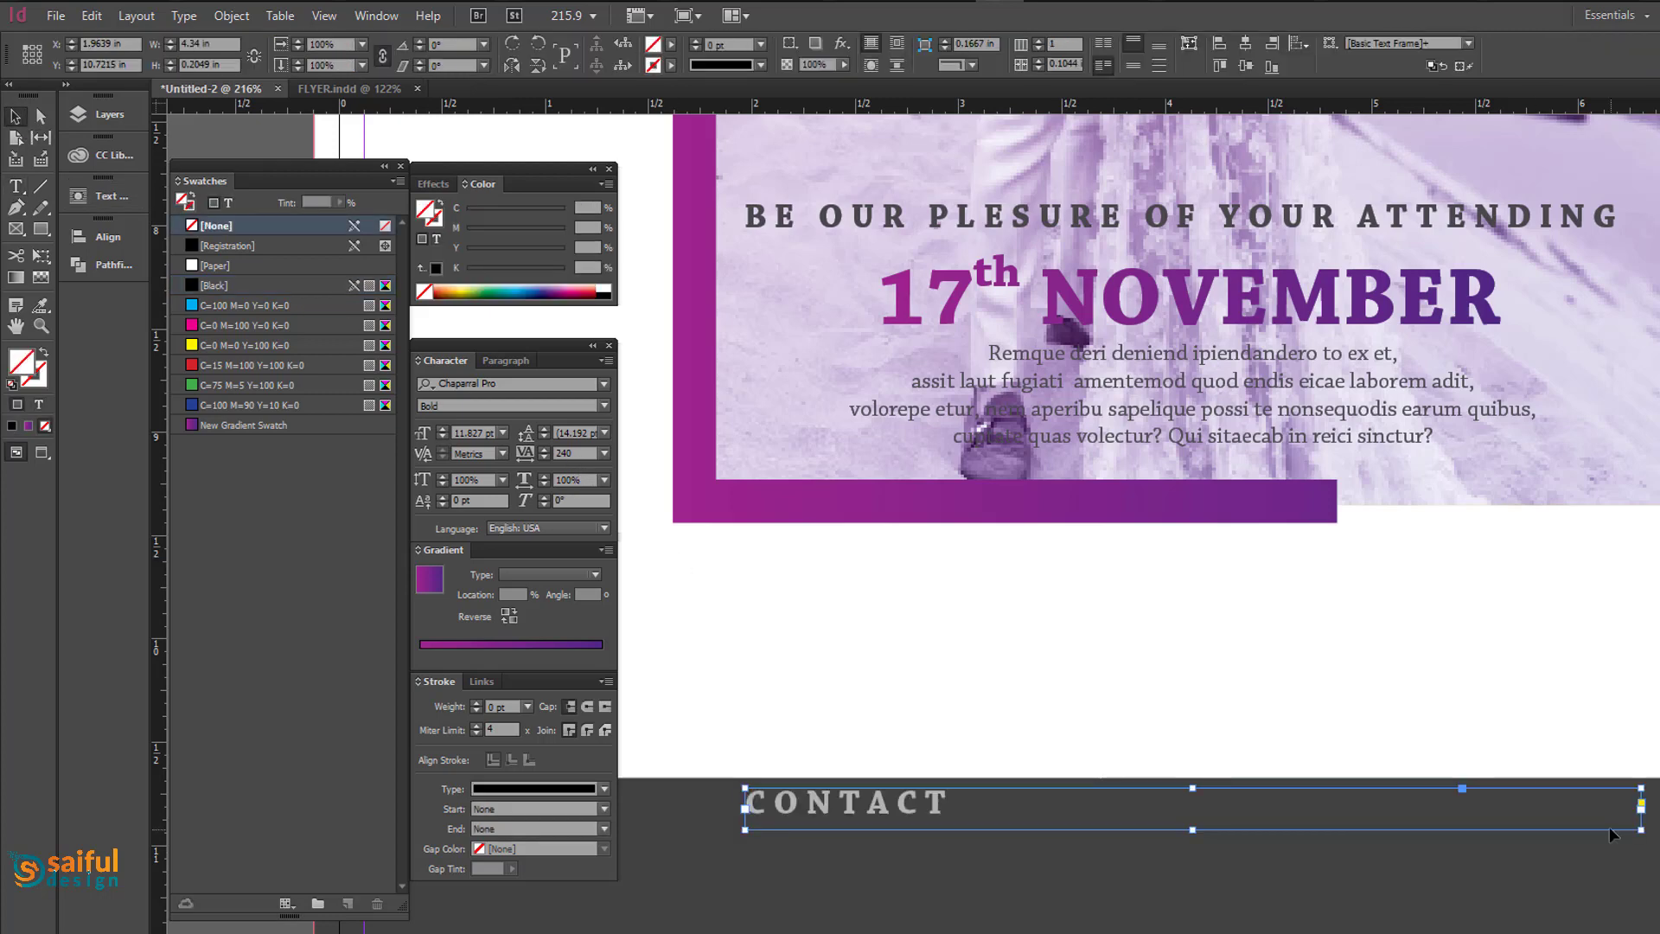
left_click_drag(1641, 830, 1094, 824)
key("ctrl+minus")
key("ctrl+minus")
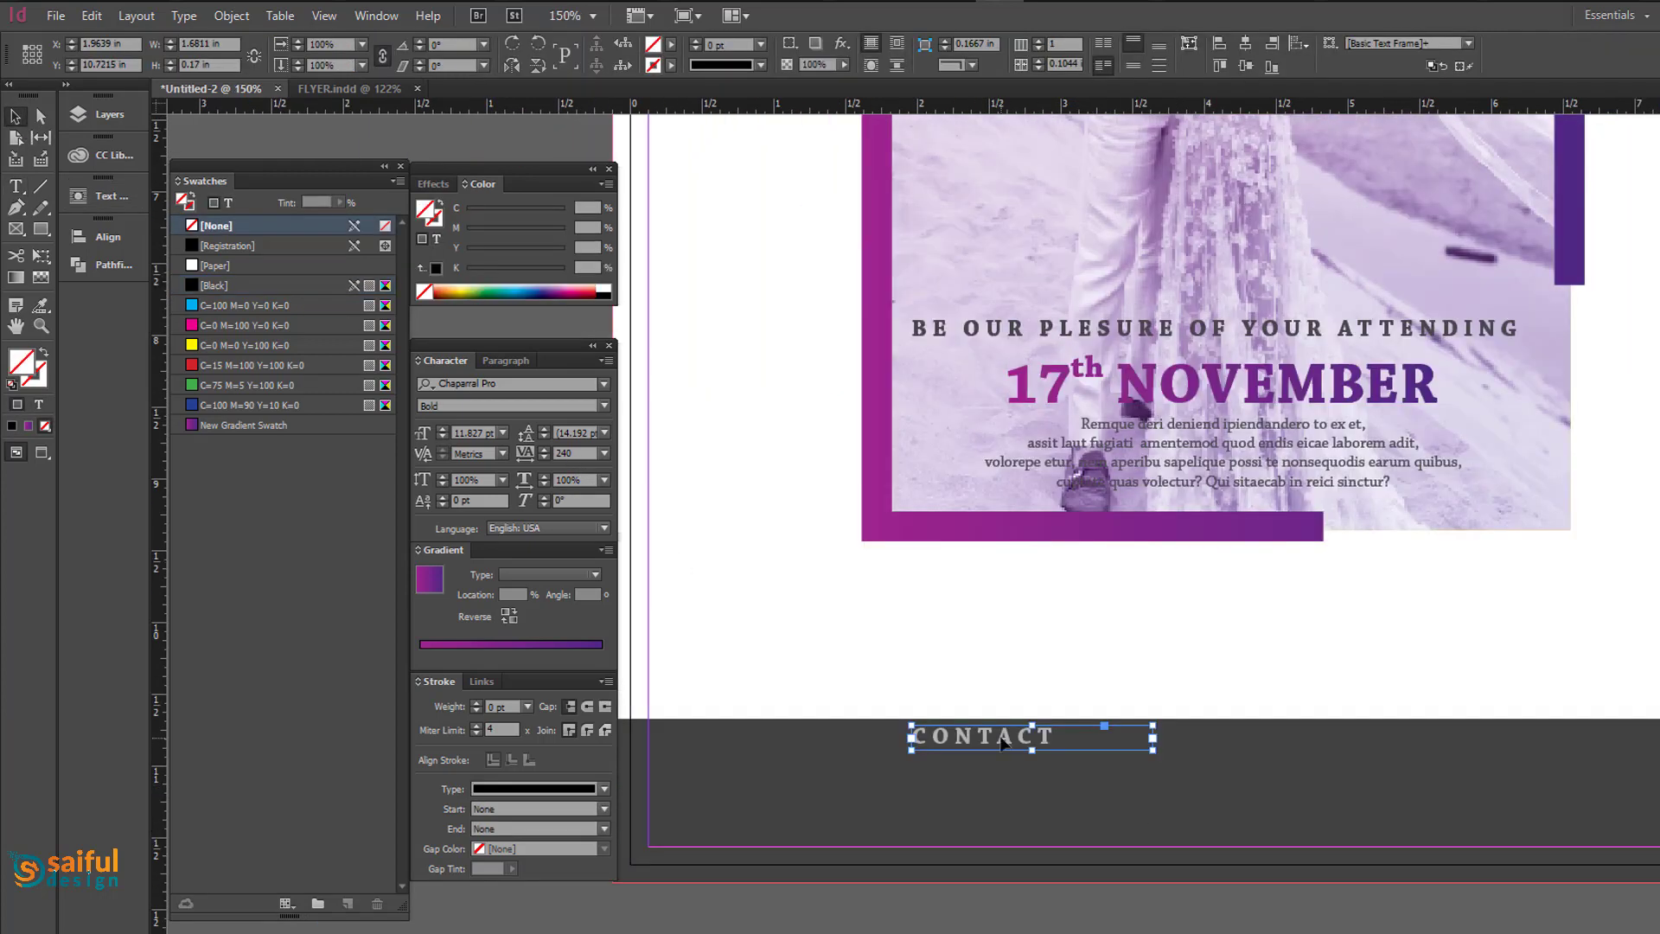
Move "CONTACT" to the middle of the footer band, duplicate it beneath, and replace the copy's text with the phone number.
left_click_drag(1003, 742, 1166, 775)
left_click(1107, 868)
left_click(1209, 739)
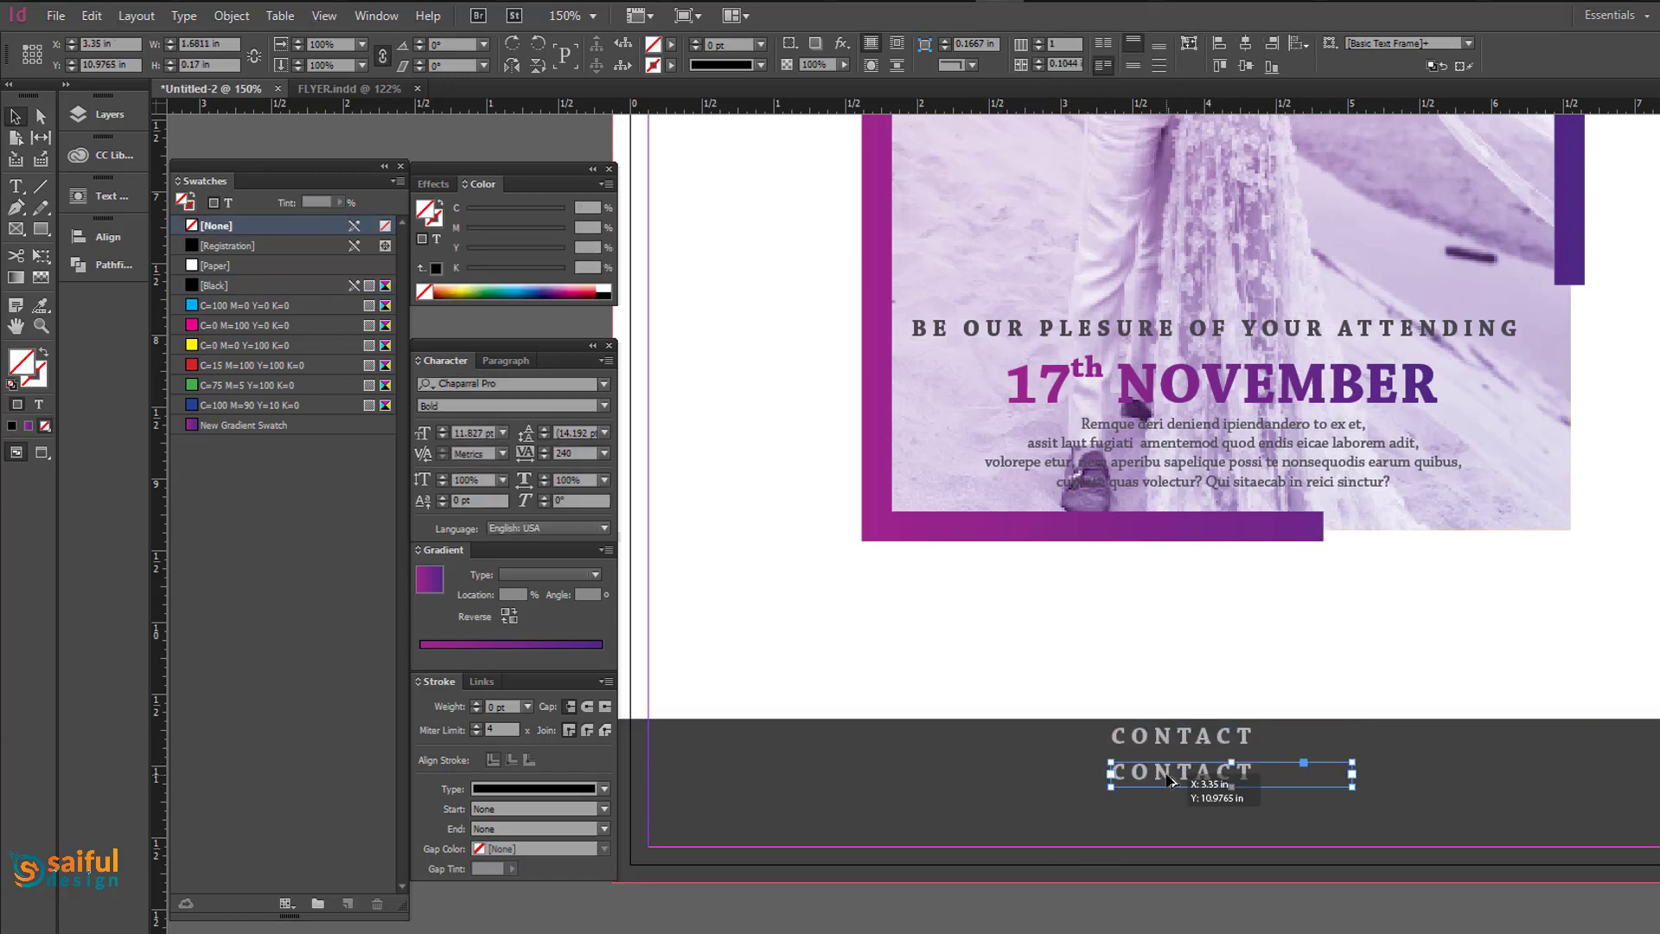
double_click(1165, 774)
double_click(1165, 772)
type("215")
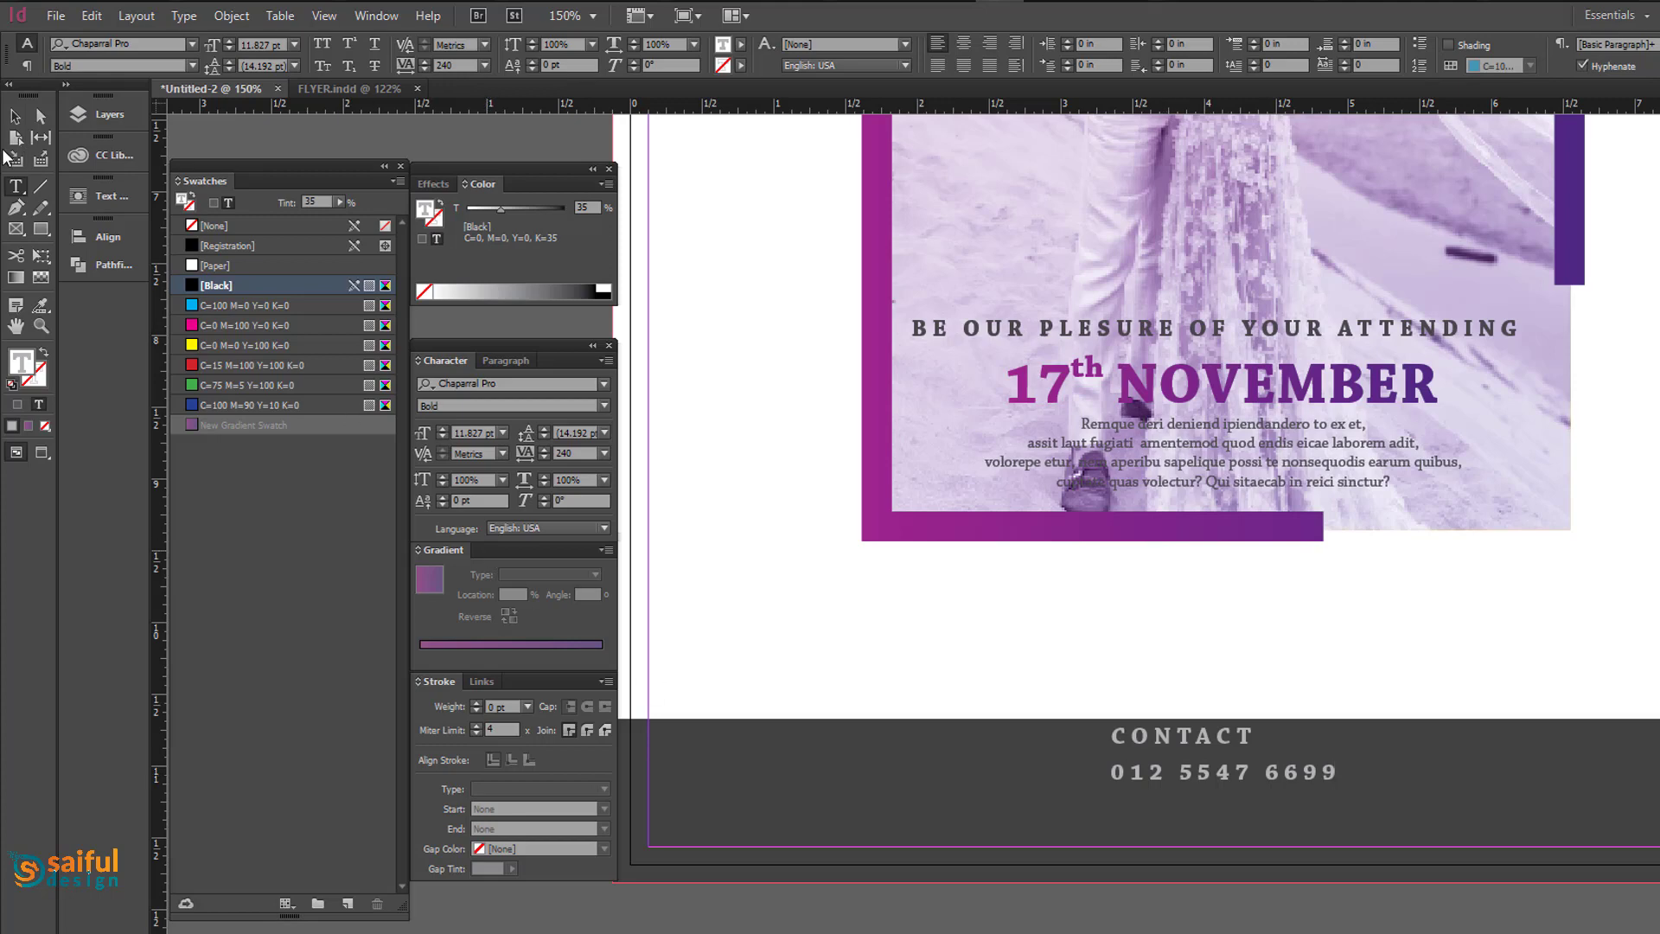
Scale the phone number frame up to about 1.99 in wide and nudge it into place centred beneath "CONTACT".
left_click(15, 115)
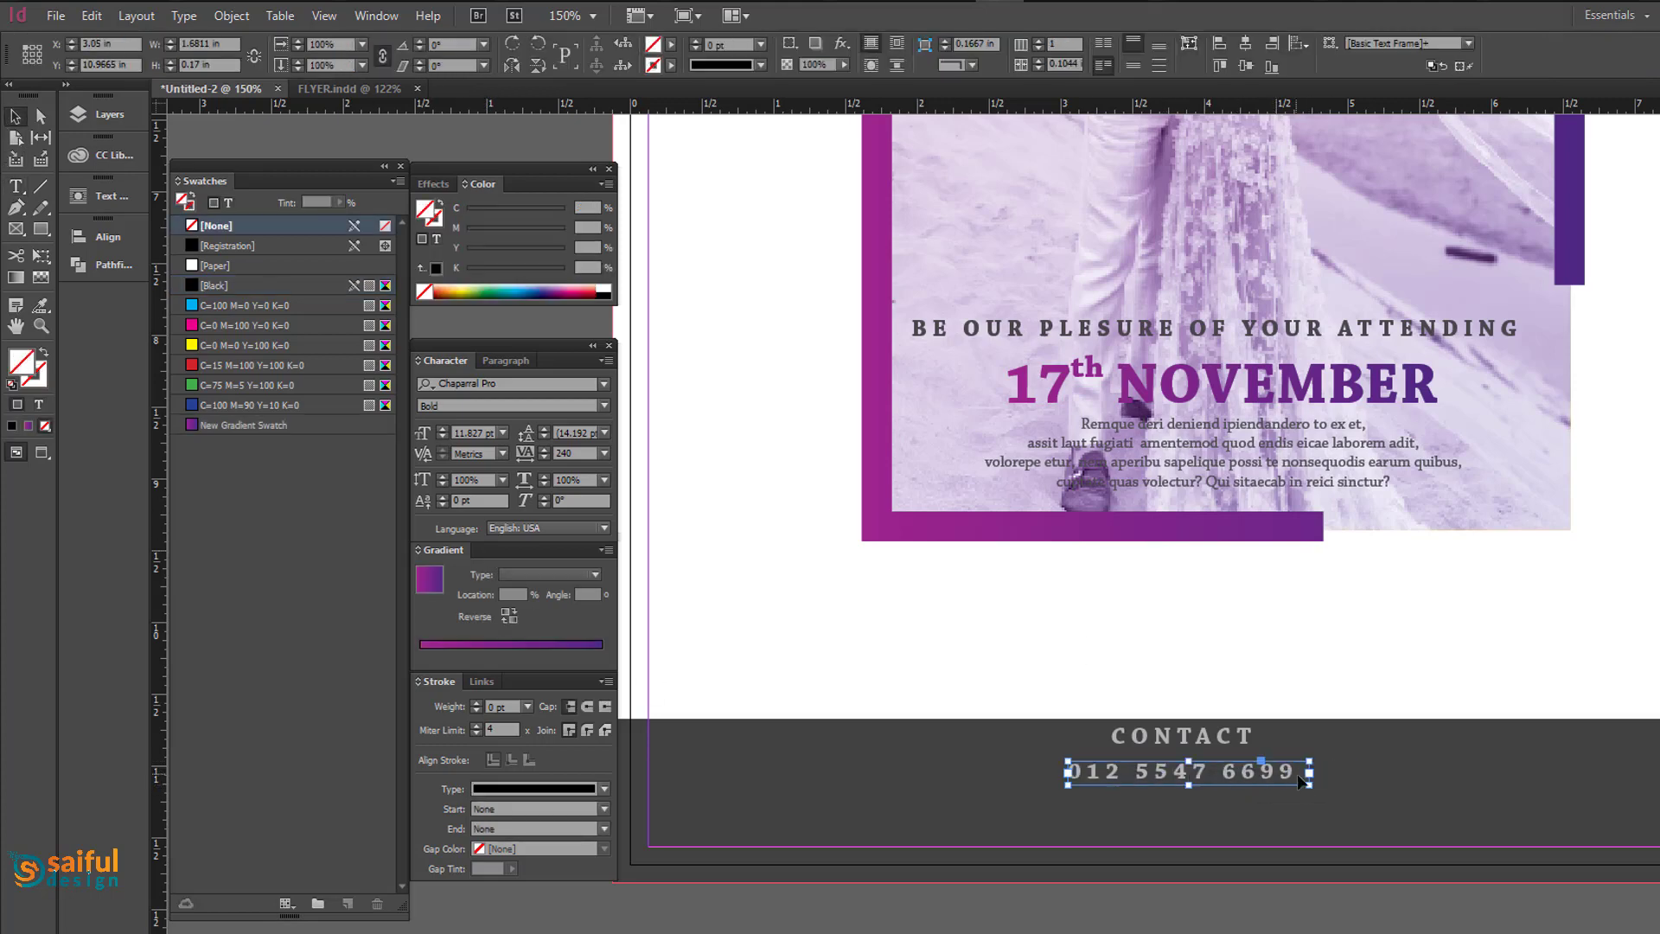
mouse_move(1309, 786)
left_mouse_down()
mouse_move(1327, 793)
mouse_move(1298, 785)
left_mouse_up()
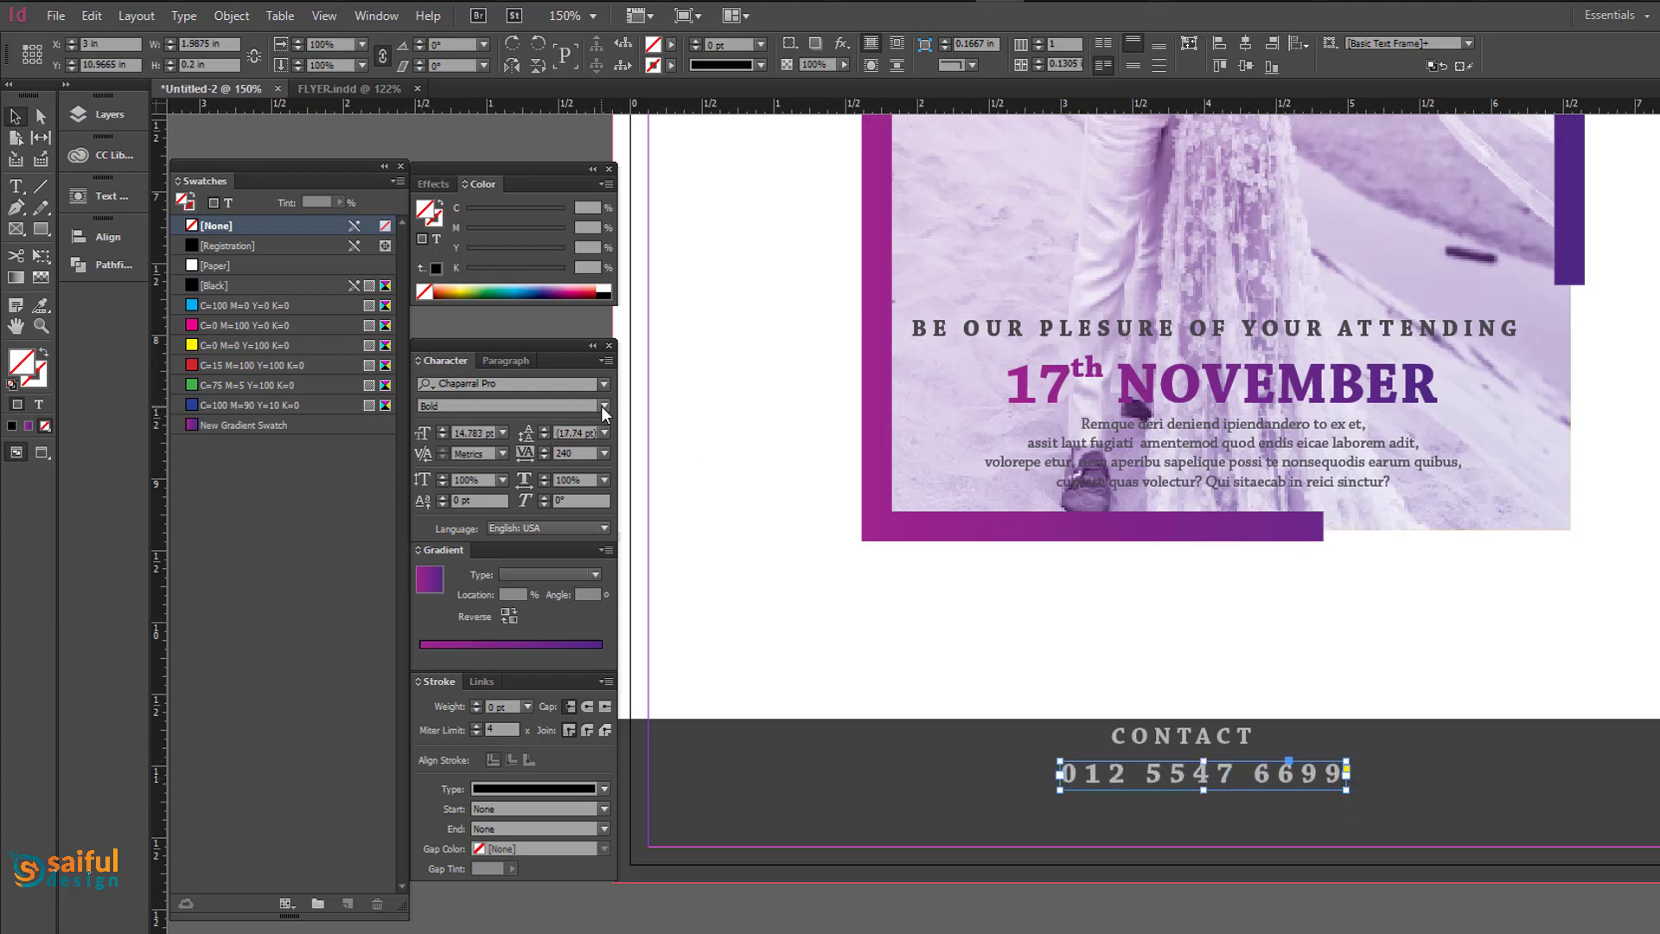
key("Up")
key("Up")
key("Left")
key("Left")
Change the font style of the "CONTACT" line to Regular.
left_click(1221, 736)
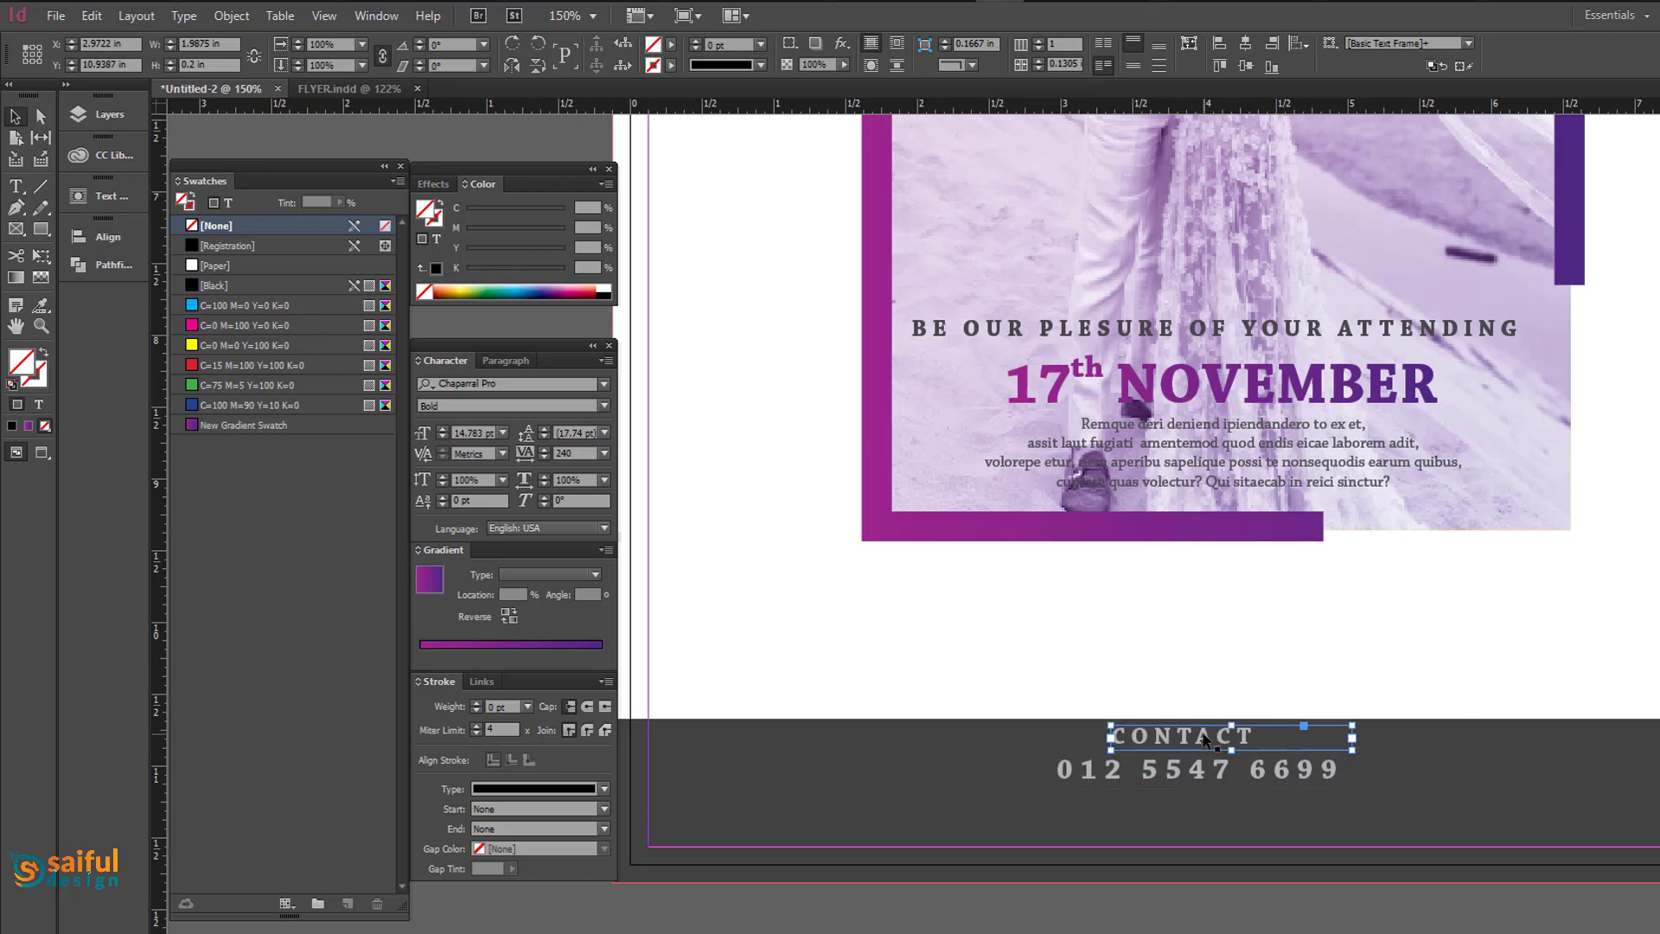
left_click(603, 405)
left_click(523, 454)
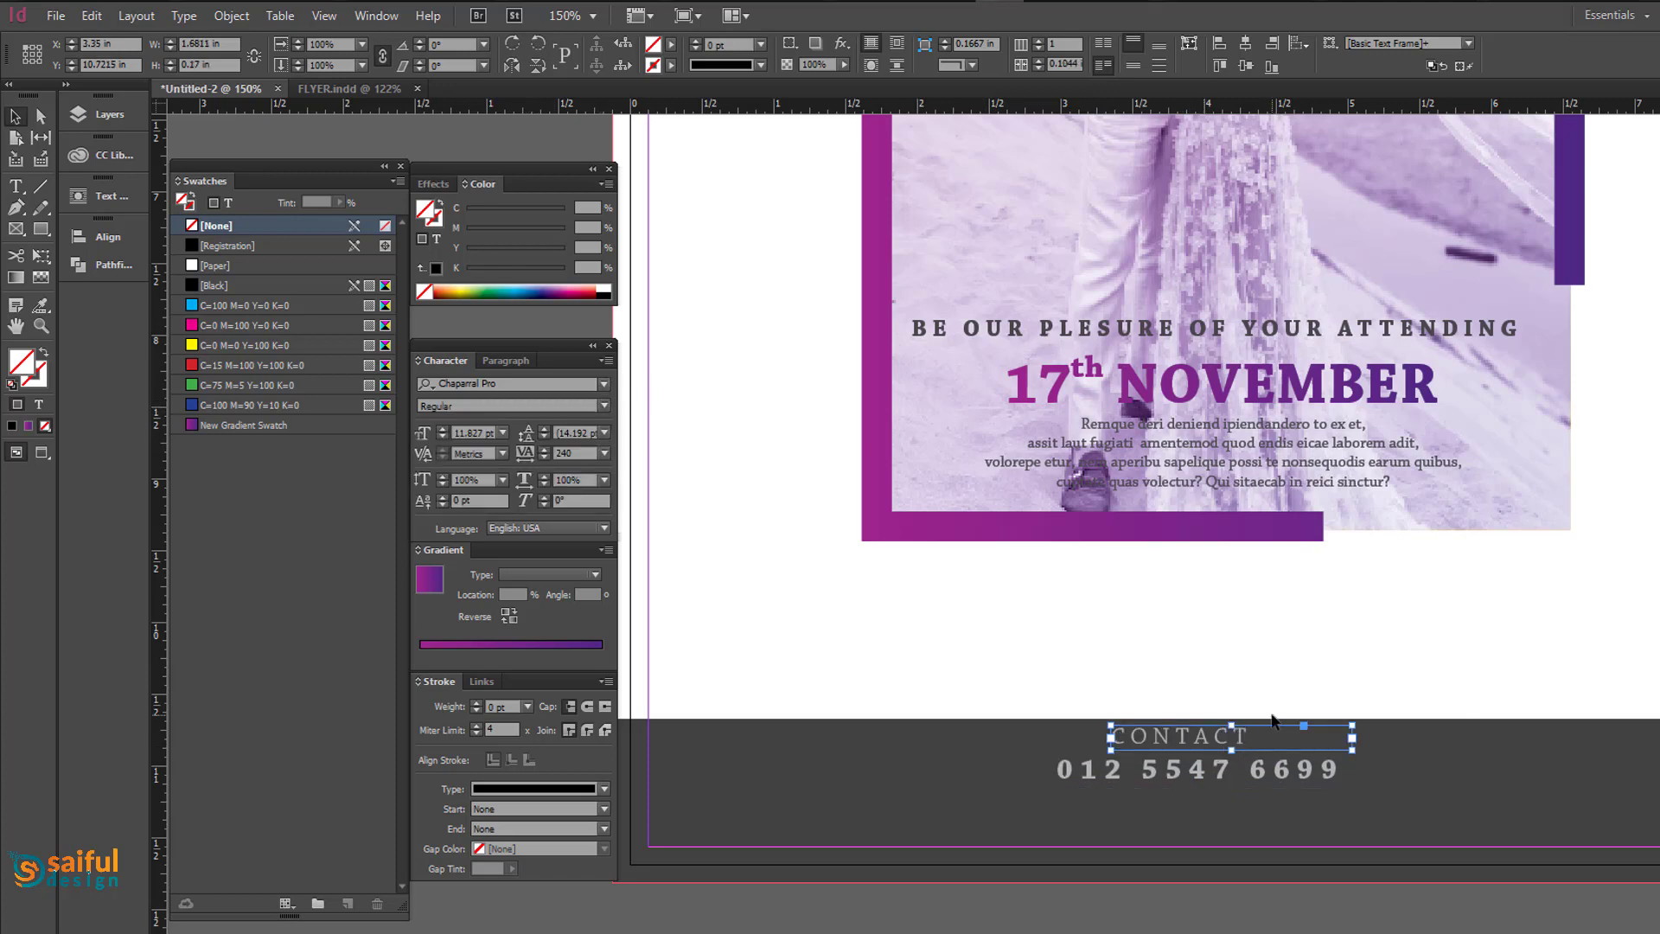
Draw a rectangle about 2.05 by 0.25 in around the phone number and give its stroke the purple gradient.
left_click(40, 232)
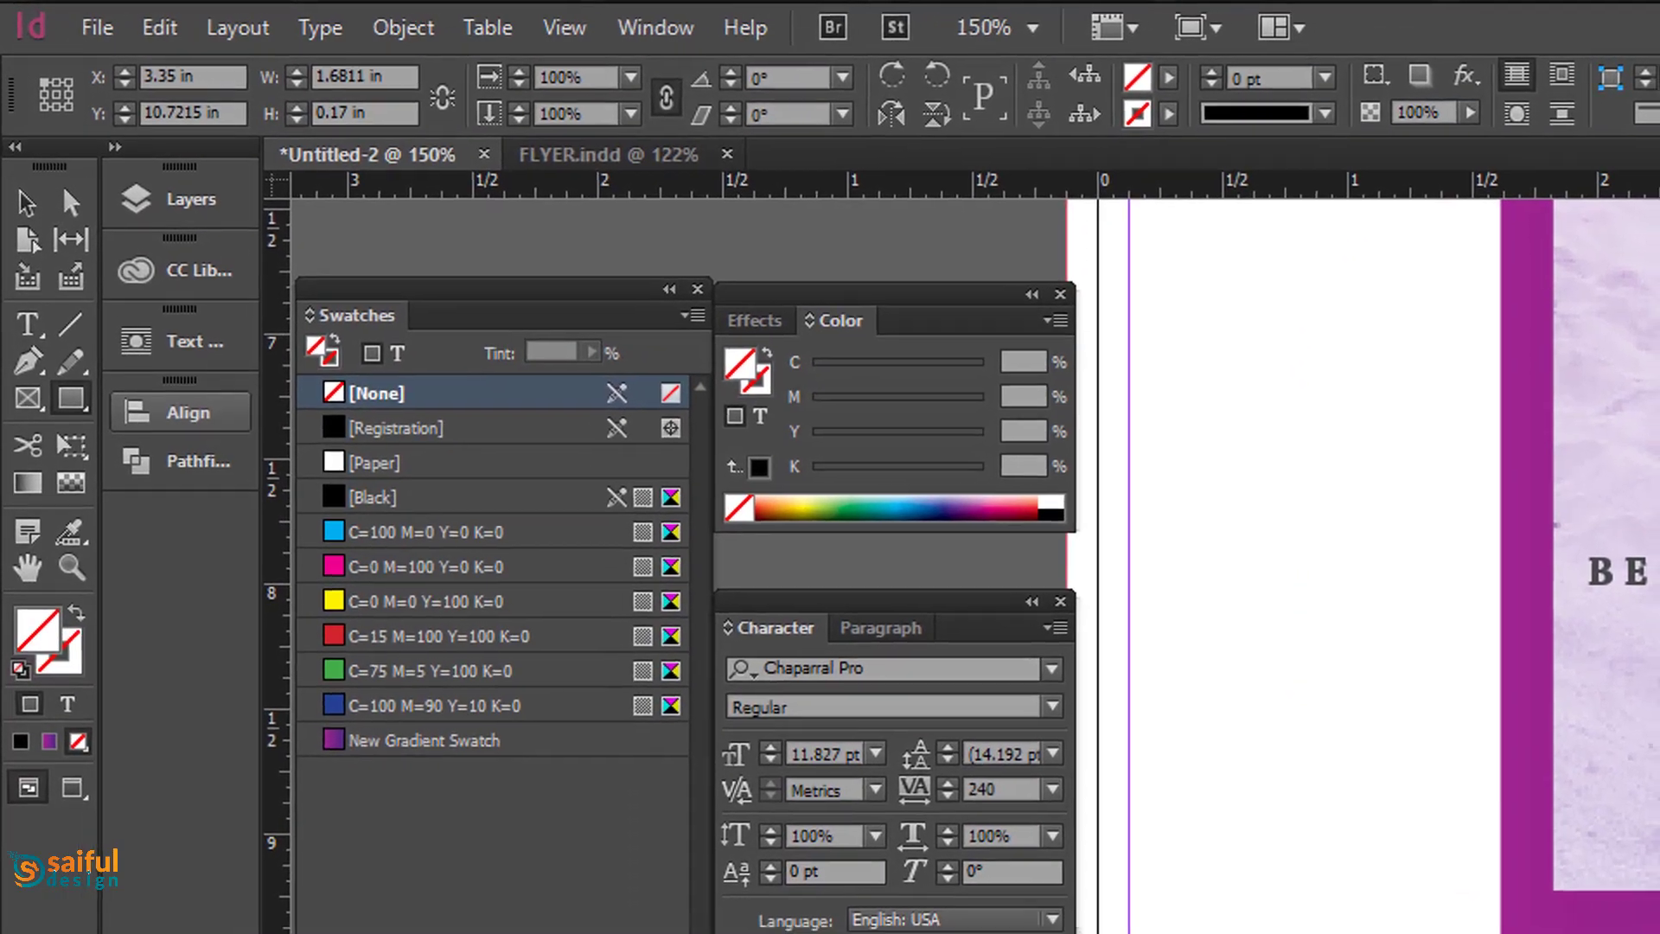
mouse_move(1235, 885)
left_mouse_down()
mouse_move(1578, 926)
mouse_move(1164, 681)
left_mouse_up()
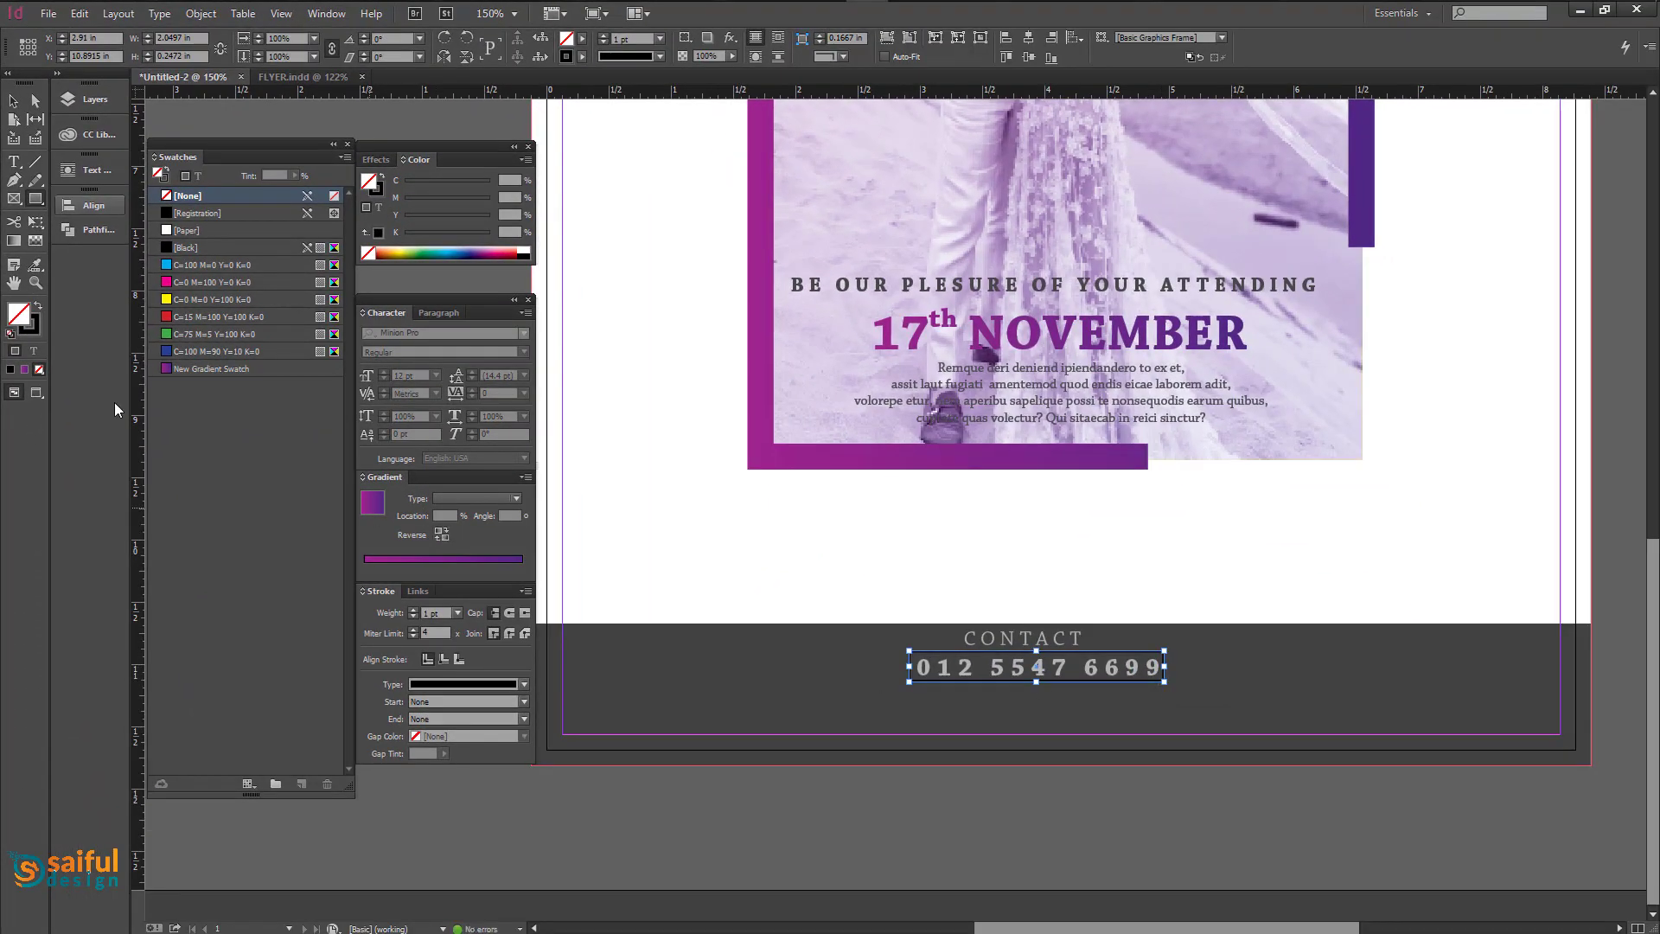
left_click(32, 329)
left_click(27, 371)
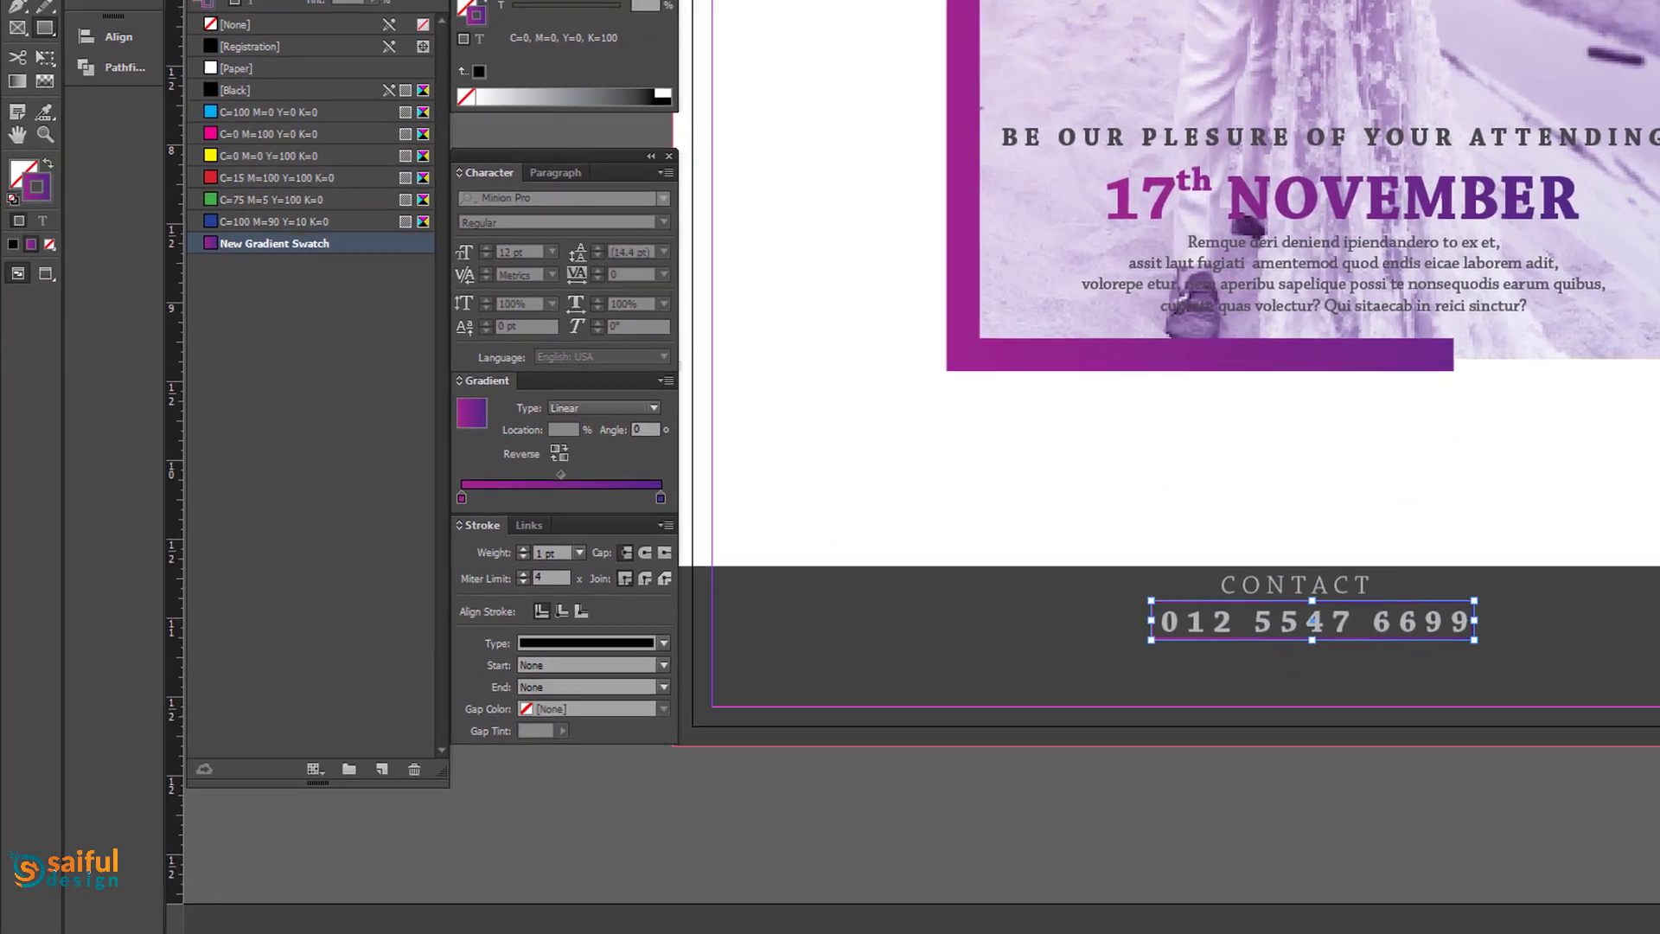
Change the stroke of the rectangle around the phone number from the gradient to white, using CMYK values.
left_click(1180, 710)
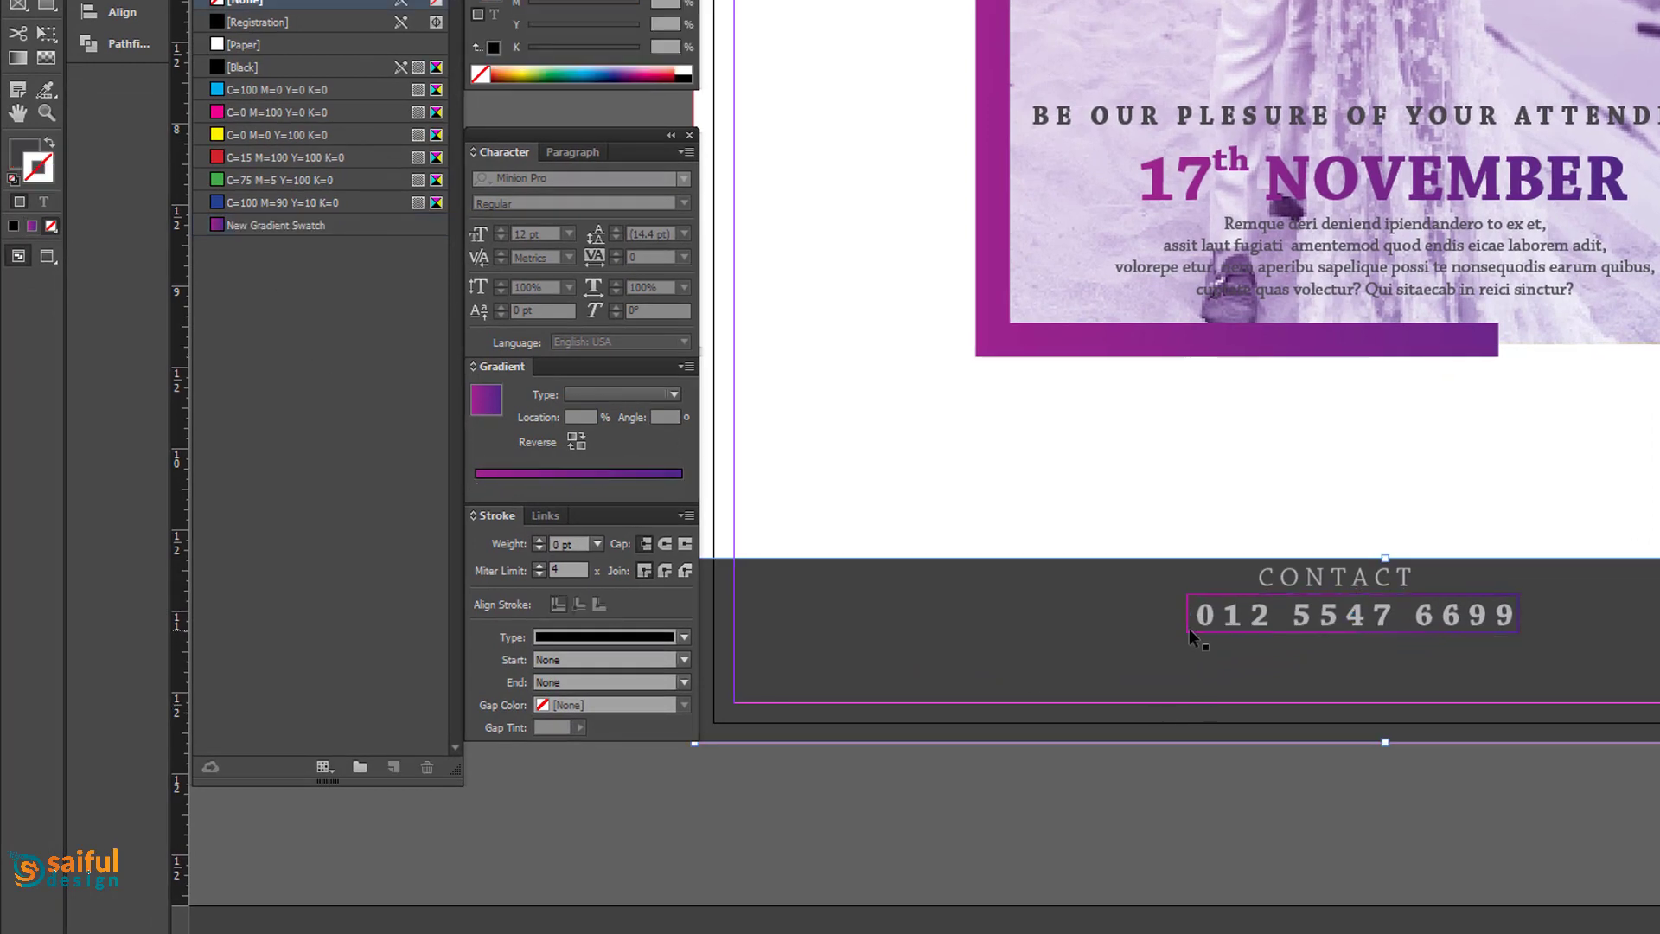
left_click(1188, 635)
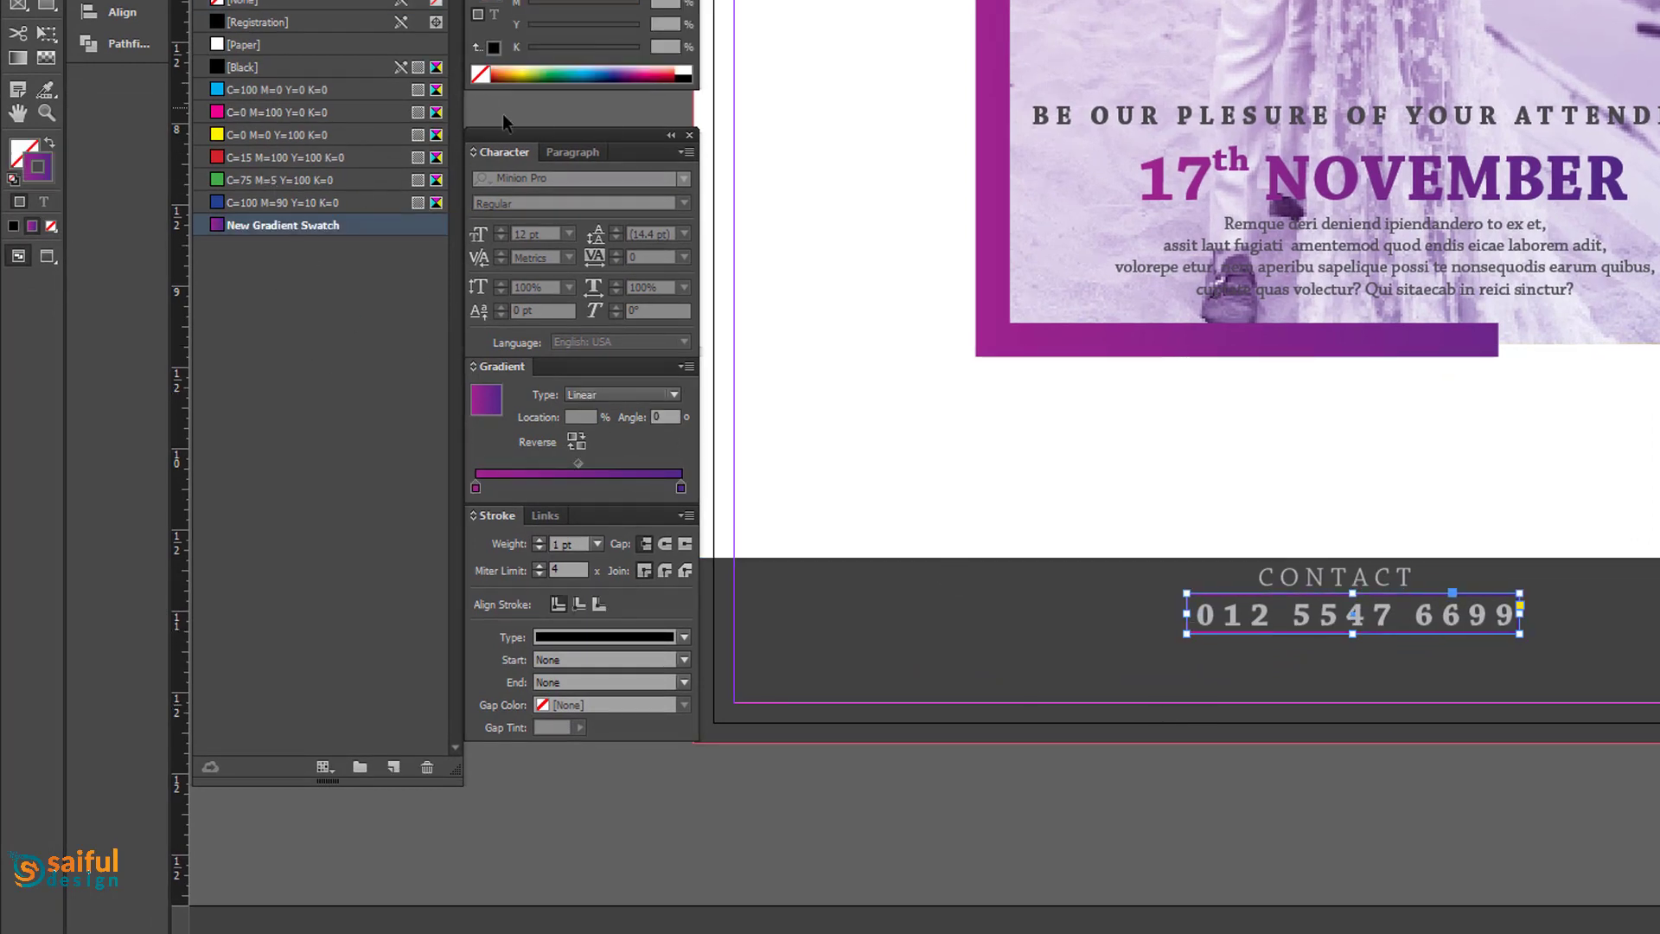
left_click(493, 48)
left_click(631, 31)
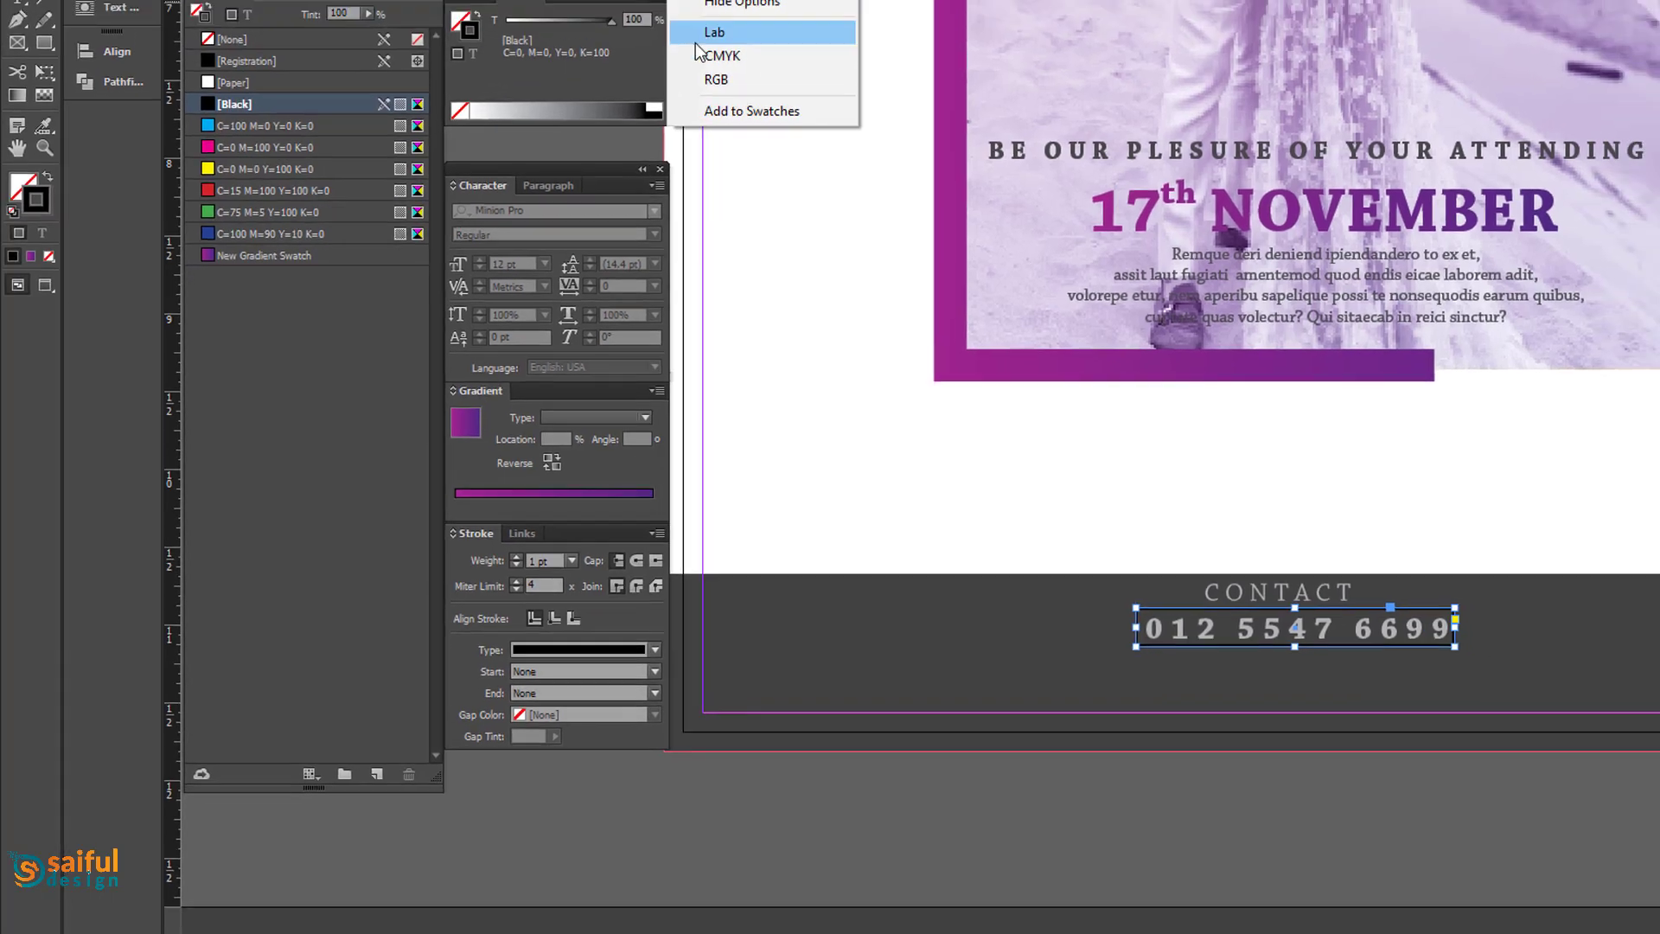
left_click(707, 19)
left_click_drag(587, 119, 485, 118)
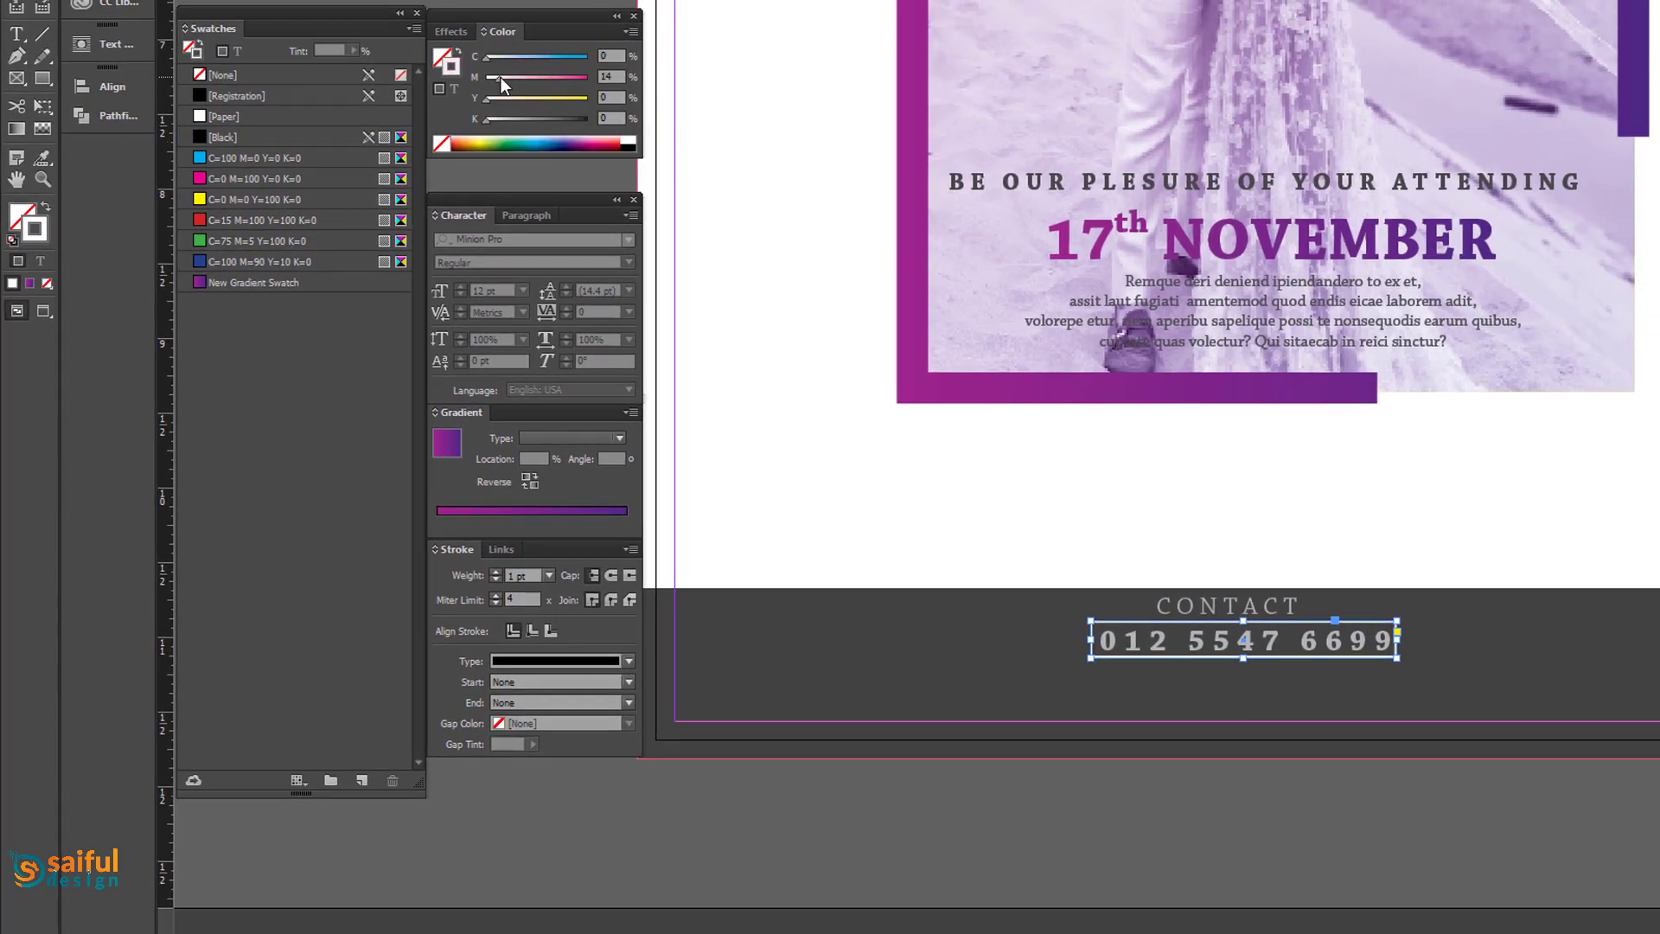
left_click(896, 785)
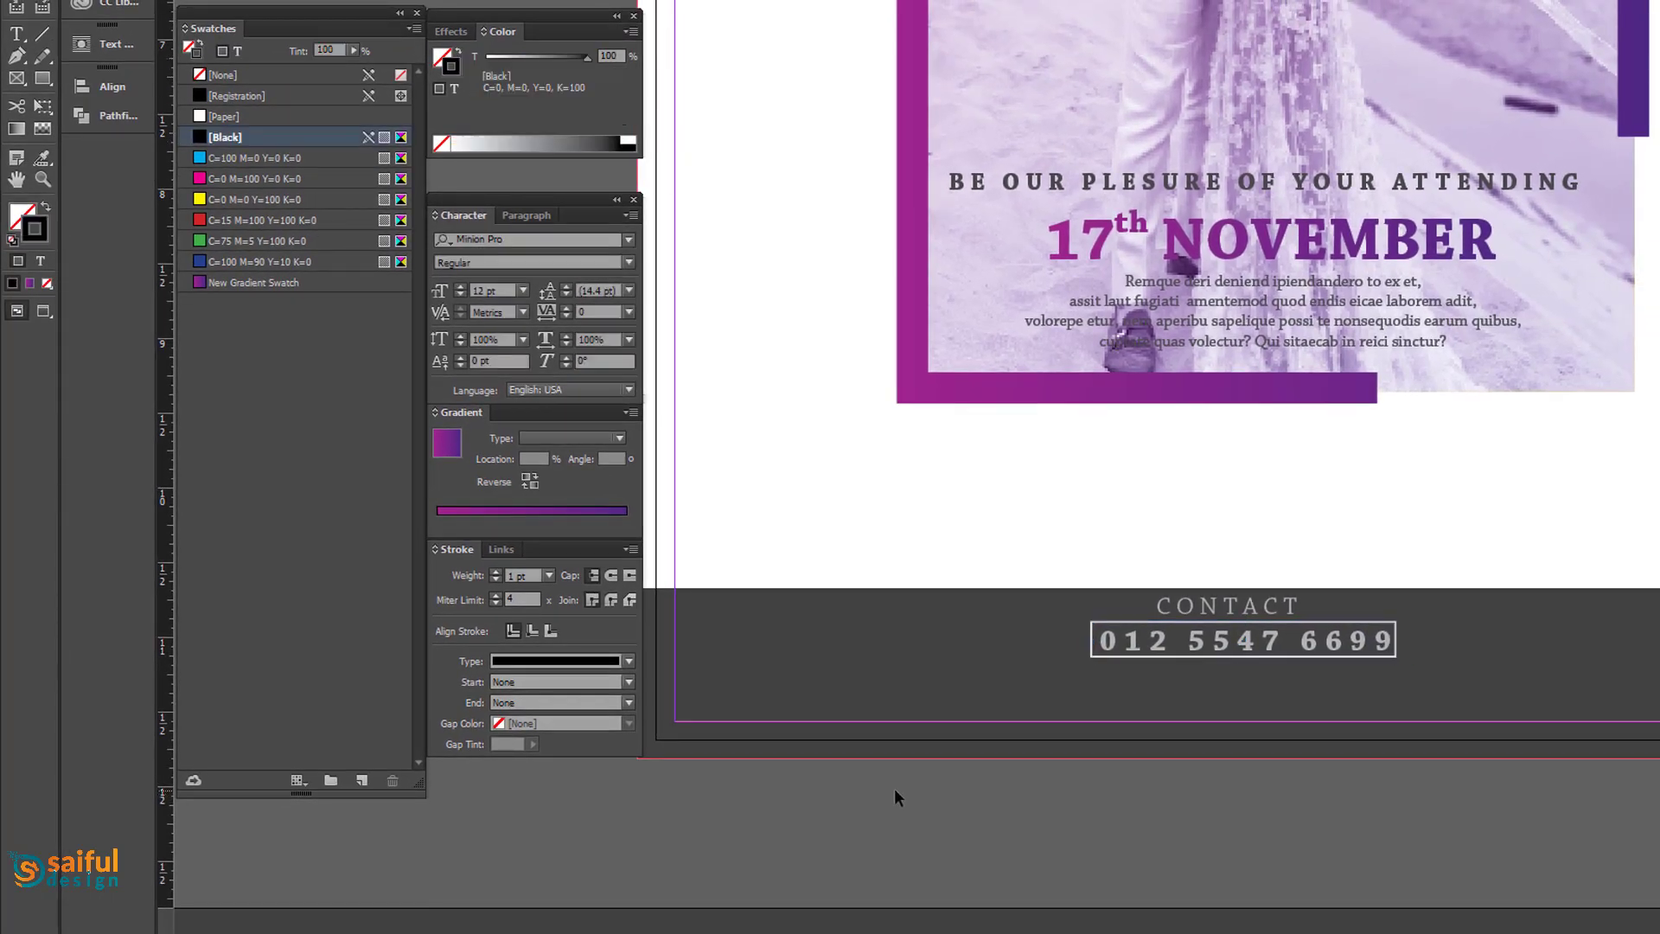
Lighten the phone number's text colour to white by lowering its black tint.
left_click(1198, 646)
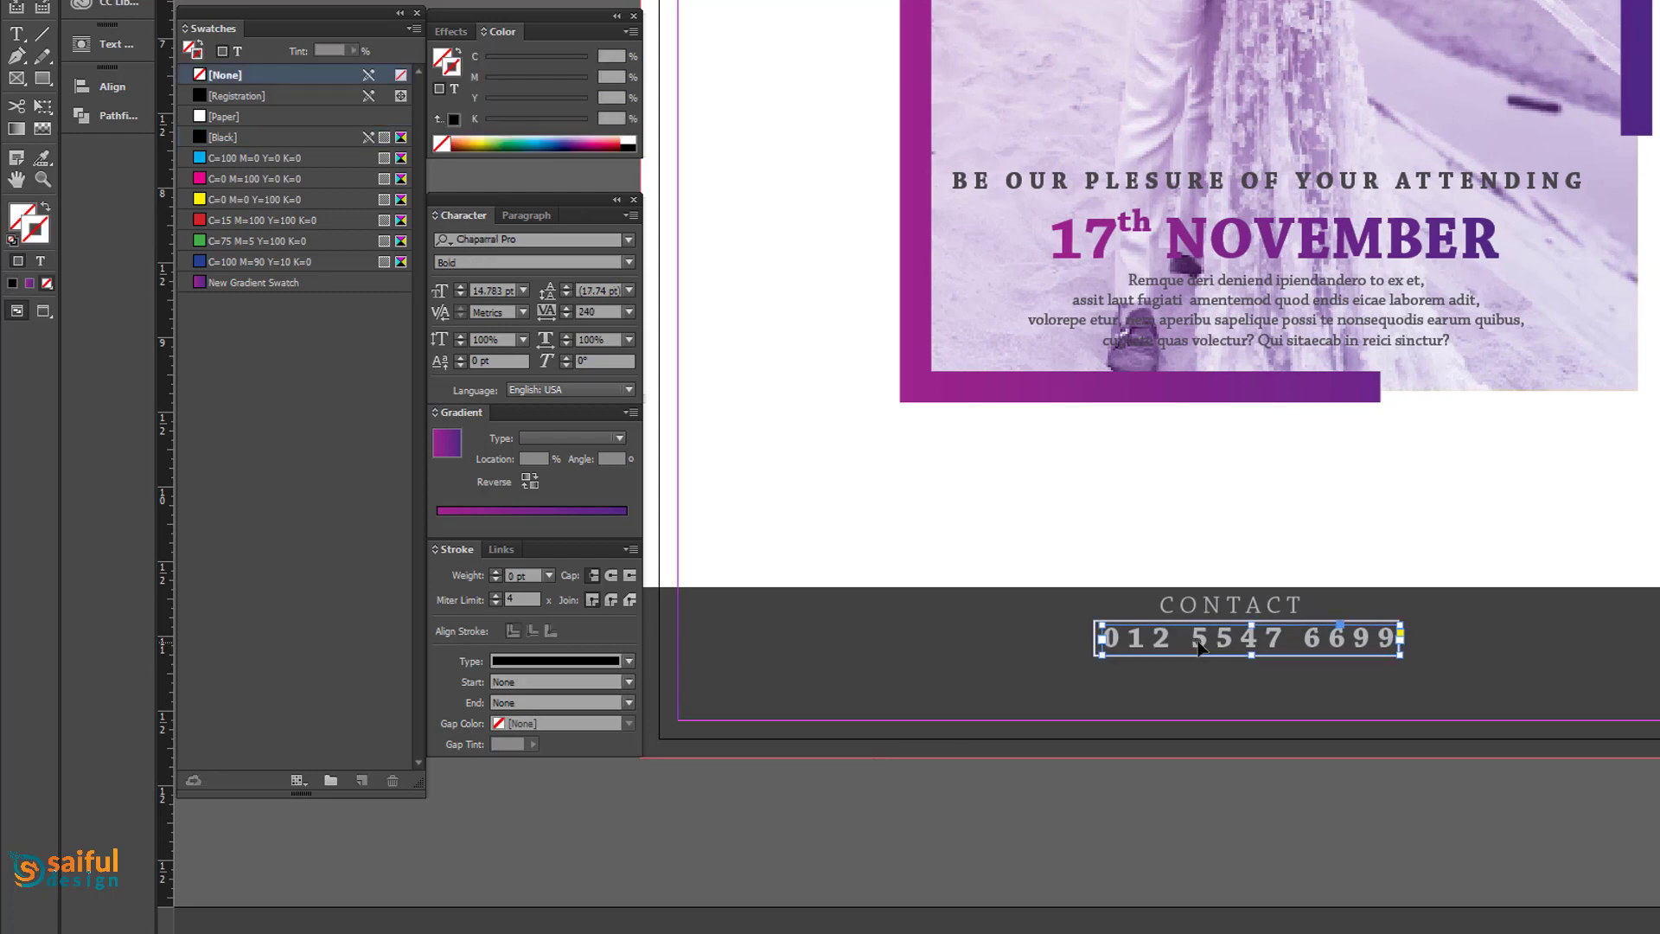
double_click(1198, 647)
key("ctrl+a")
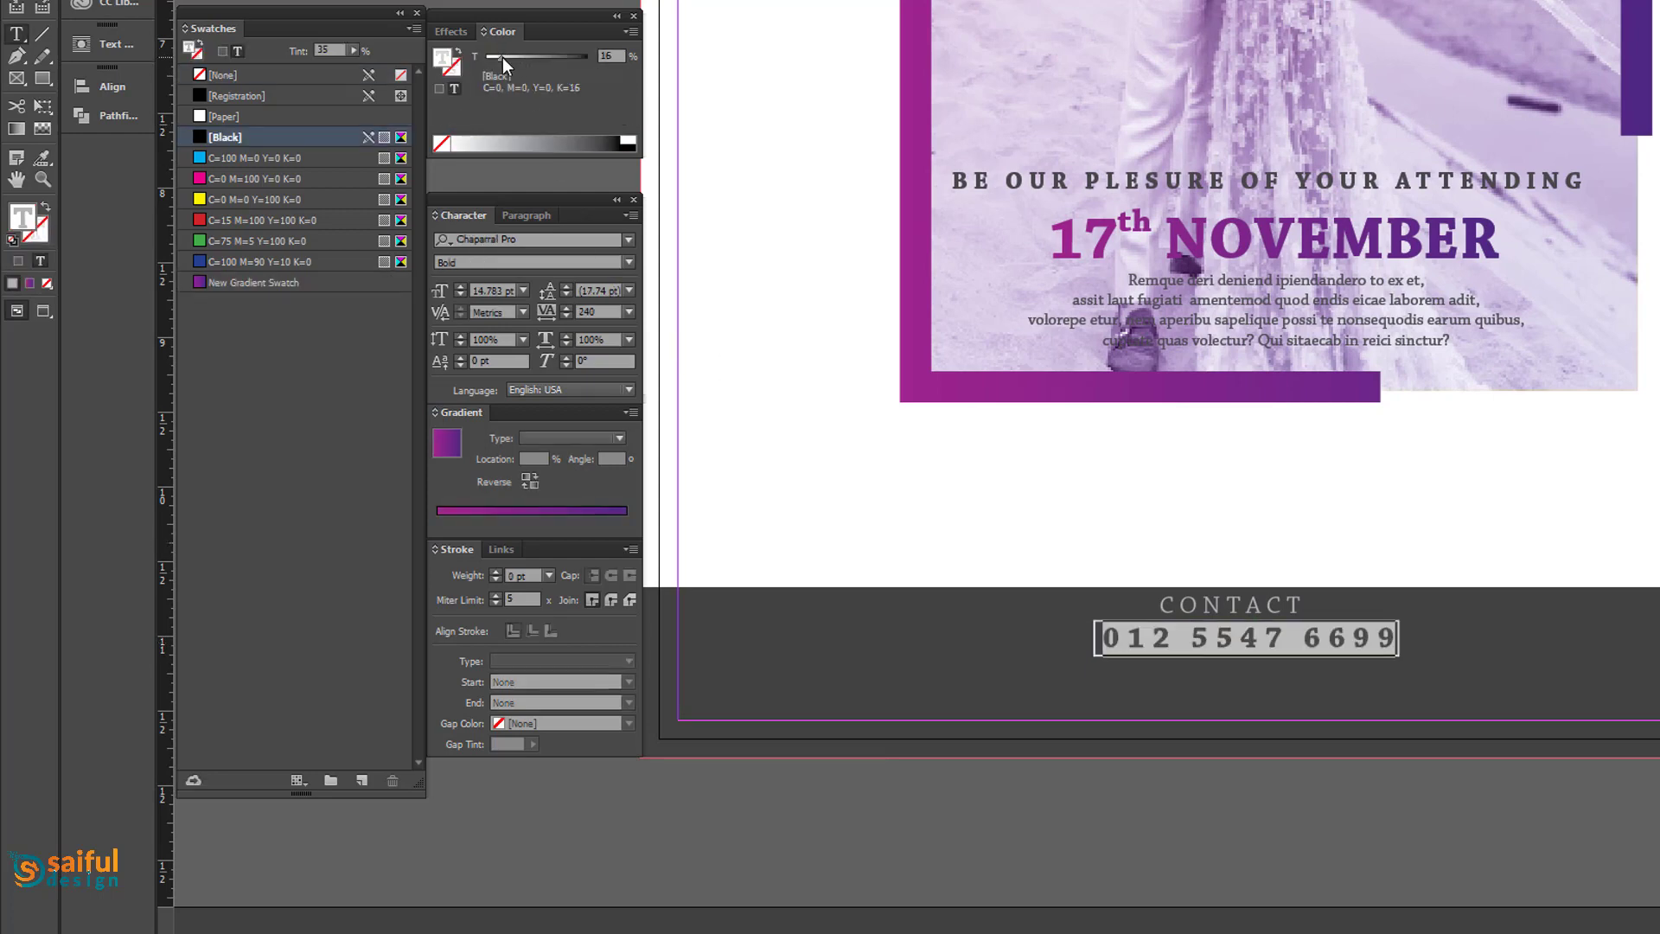
key("Escape")
left_click(1008, 794)
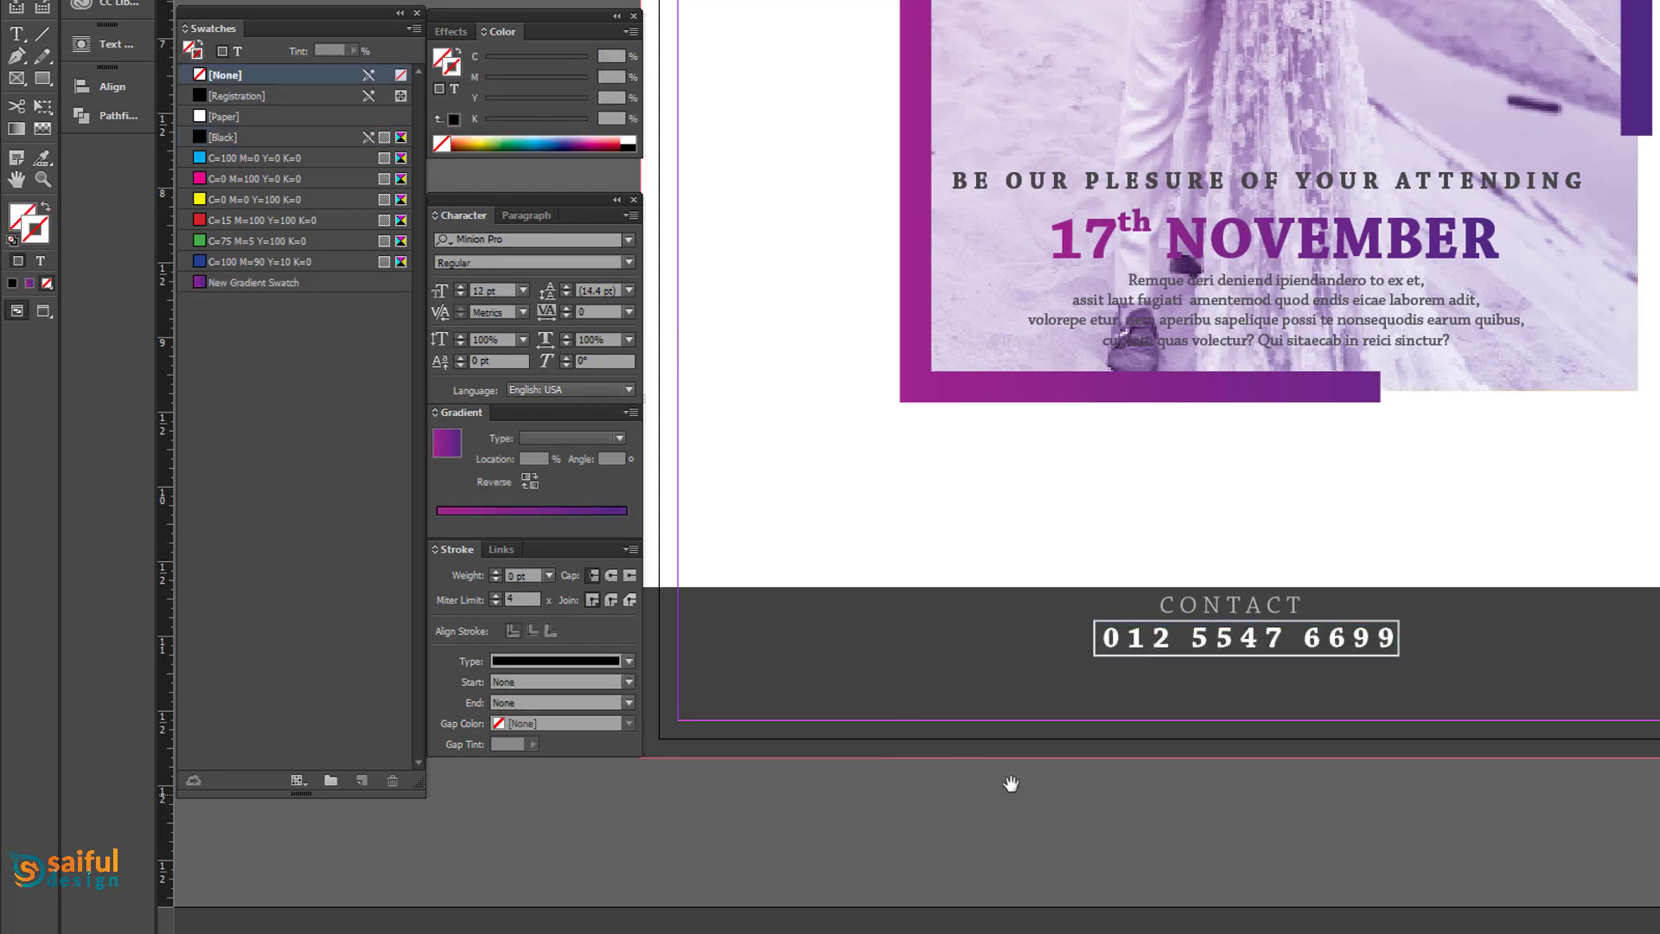
Align the "CONTACT" frame with the left edge of the phone number box and widen it to the box's right edge.
left_click_drag(1009, 785, 1004, 796)
left_click_drag(1206, 621, 1164, 632)
left_click_drag(1338, 624, 1393, 621)
Increase the tracking of "CONTACT" to 1340 so the word spans the full width of the phone number box.
key("t")
double_click(1156, 610)
key("alt+Right")
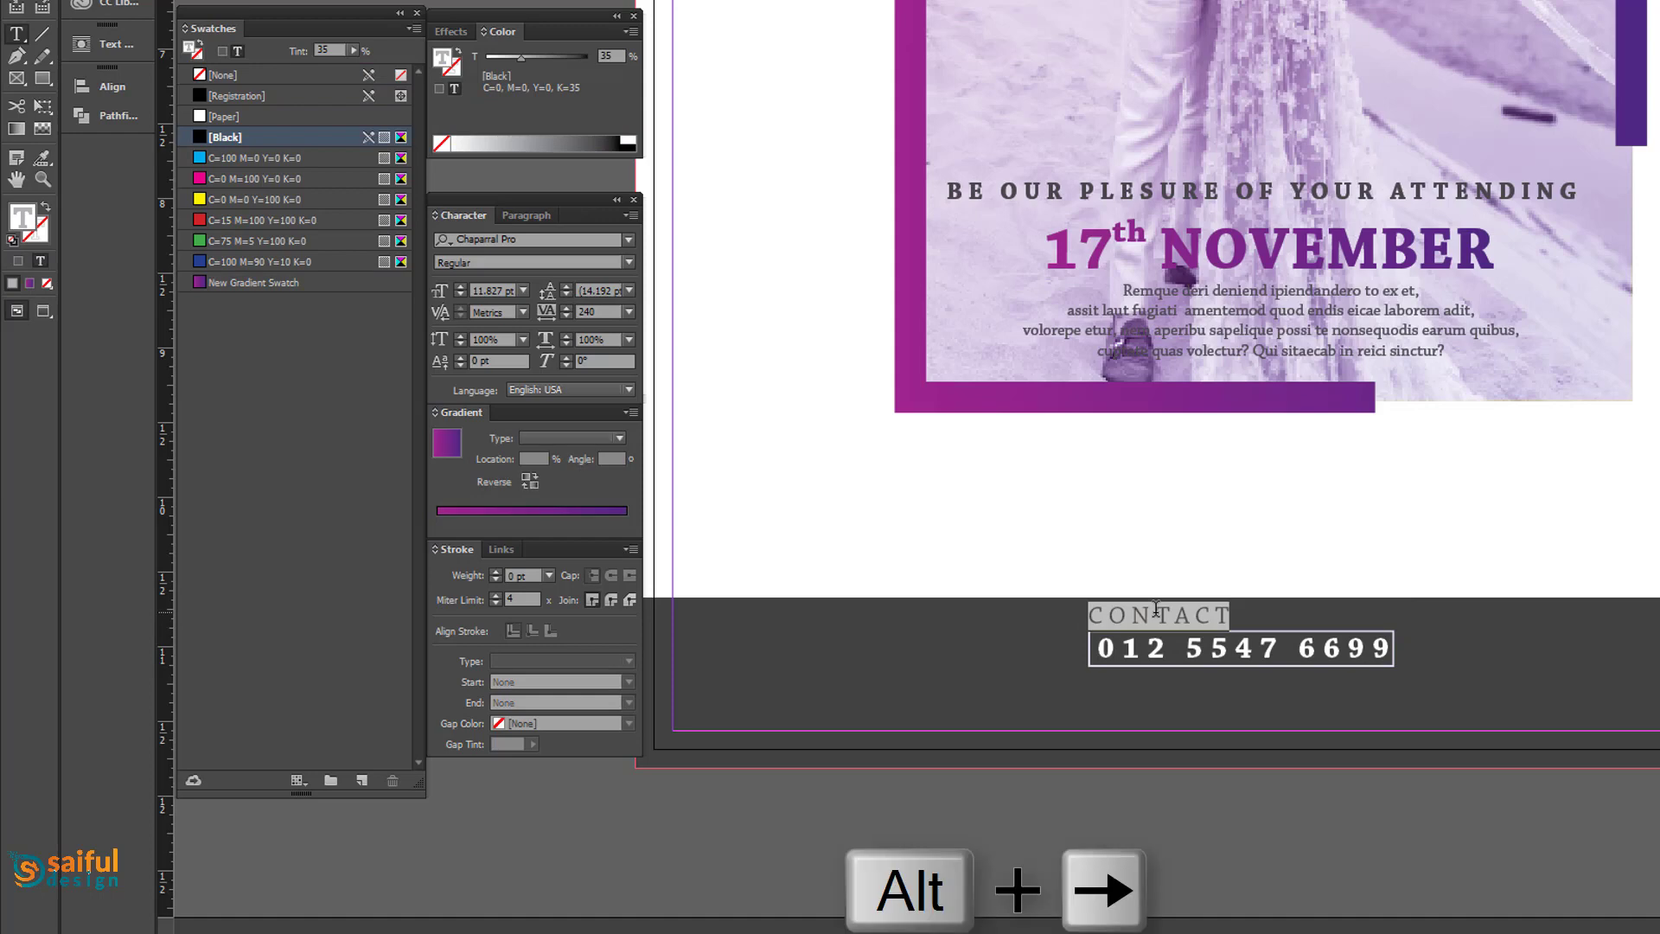
key("alt+Right")
key("alt+Right")
key("alt+Right")
key("alt+Right")
key("alt+Right")
key("alt+Right")
key("alt+Right")
key("alt+Right")
key("alt+Right")
key("alt+Right")
key("alt+Right")
key("alt+Right")
key("alt+Right")
key("alt+Right")
key("alt+Right")
key("alt+Right")
key("alt+Right")
key("alt+Right")
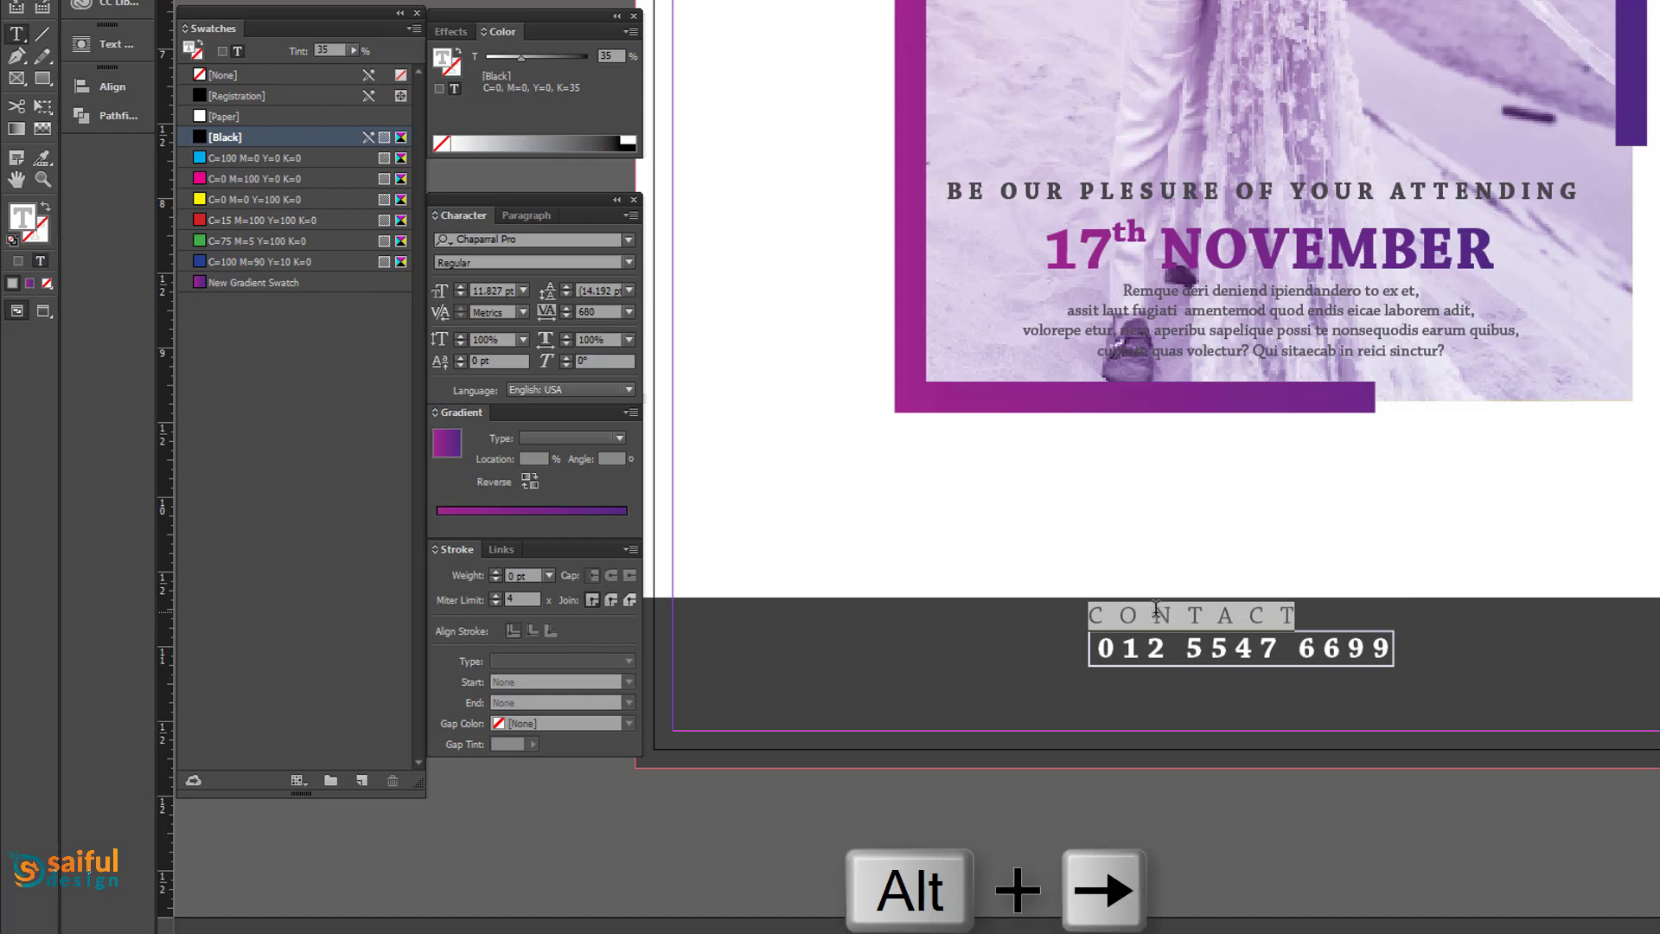
key("alt+Right")
key("alt+Right")
key("alt+Right")
key("alt+Right")
key("alt+Right")
key("alt+Right")
key("alt+Right")
key("alt+Right")
key("alt+Right")
key("alt+Right")
key("alt+Right")
key("alt+Right")
key("alt+Right")
key("alt+Right")
key("alt+Right")
key("alt+Right")
key("alt+Right")
key("alt+Right")
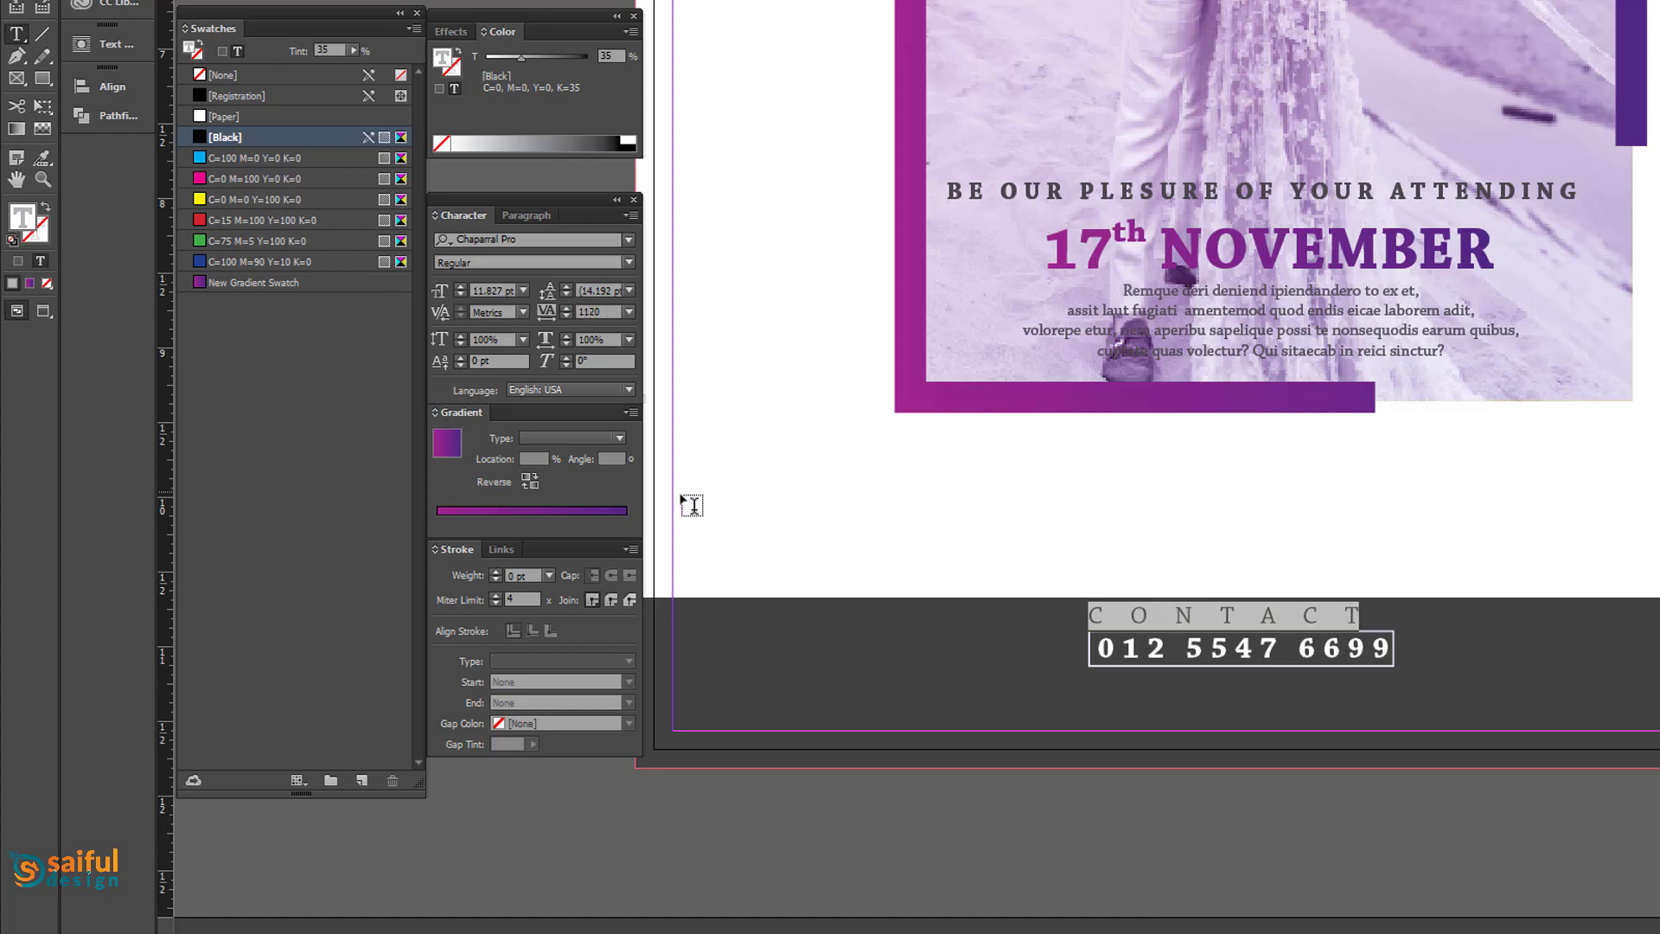
key("alt+Right")
key("alt+Right")
key("alt+Right")
key("alt+Right")
key("alt+Right")
key("alt+Right")
key("alt+Right")
key("alt+Right")
key("alt+Right")
key("alt+Right")
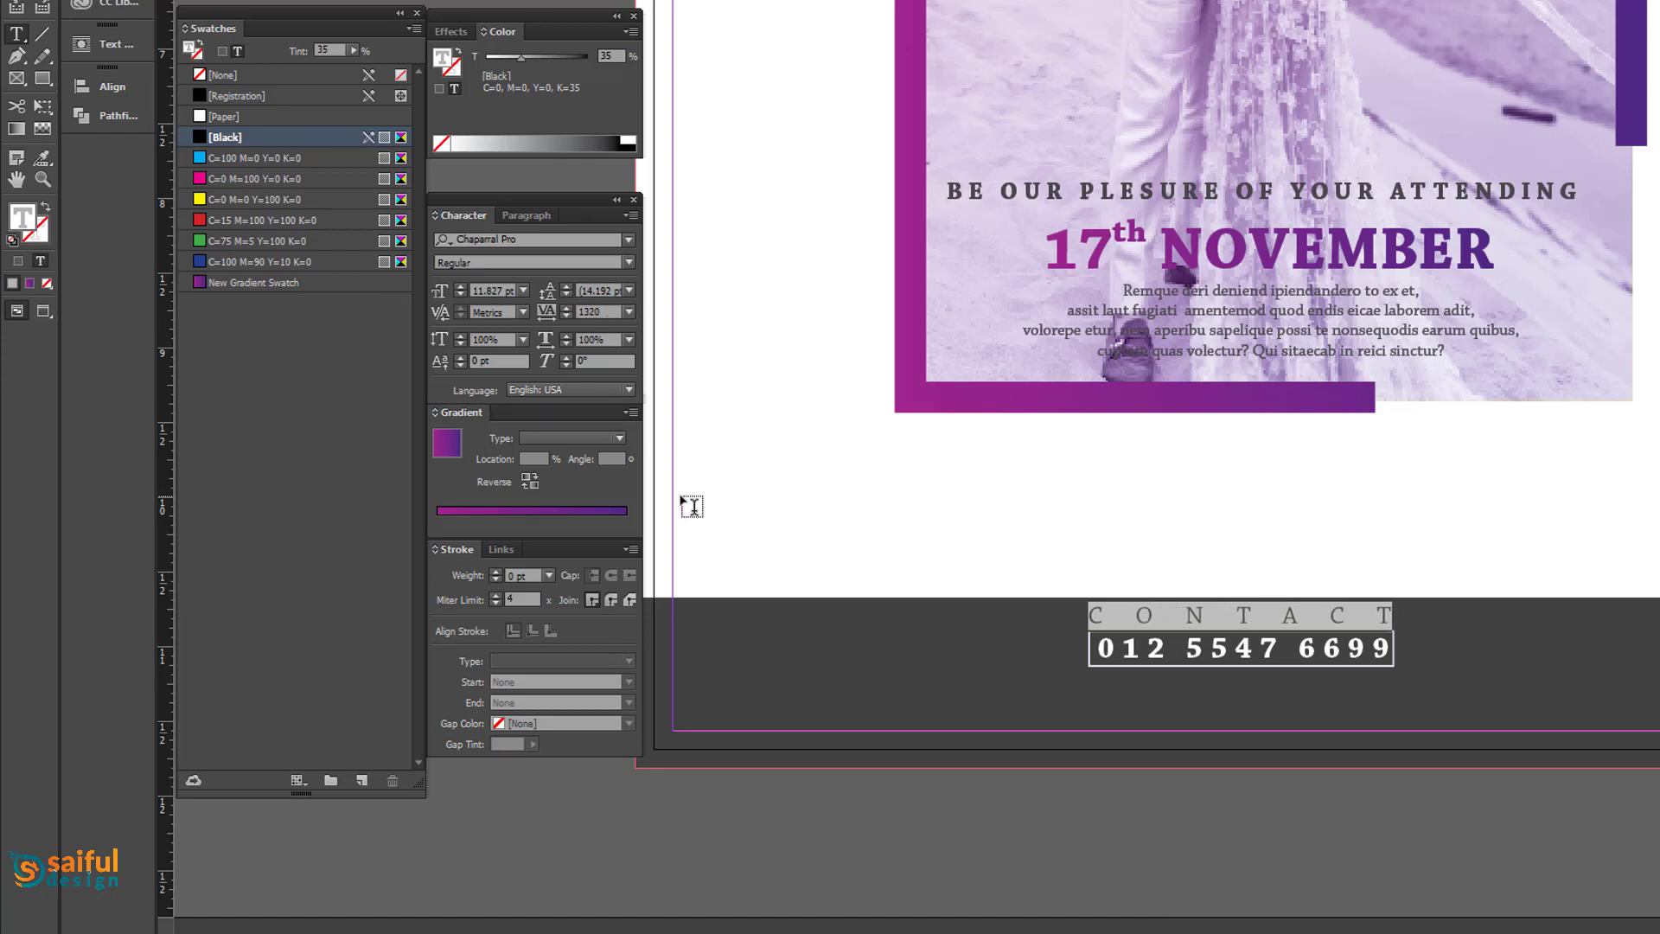
key("Escape")
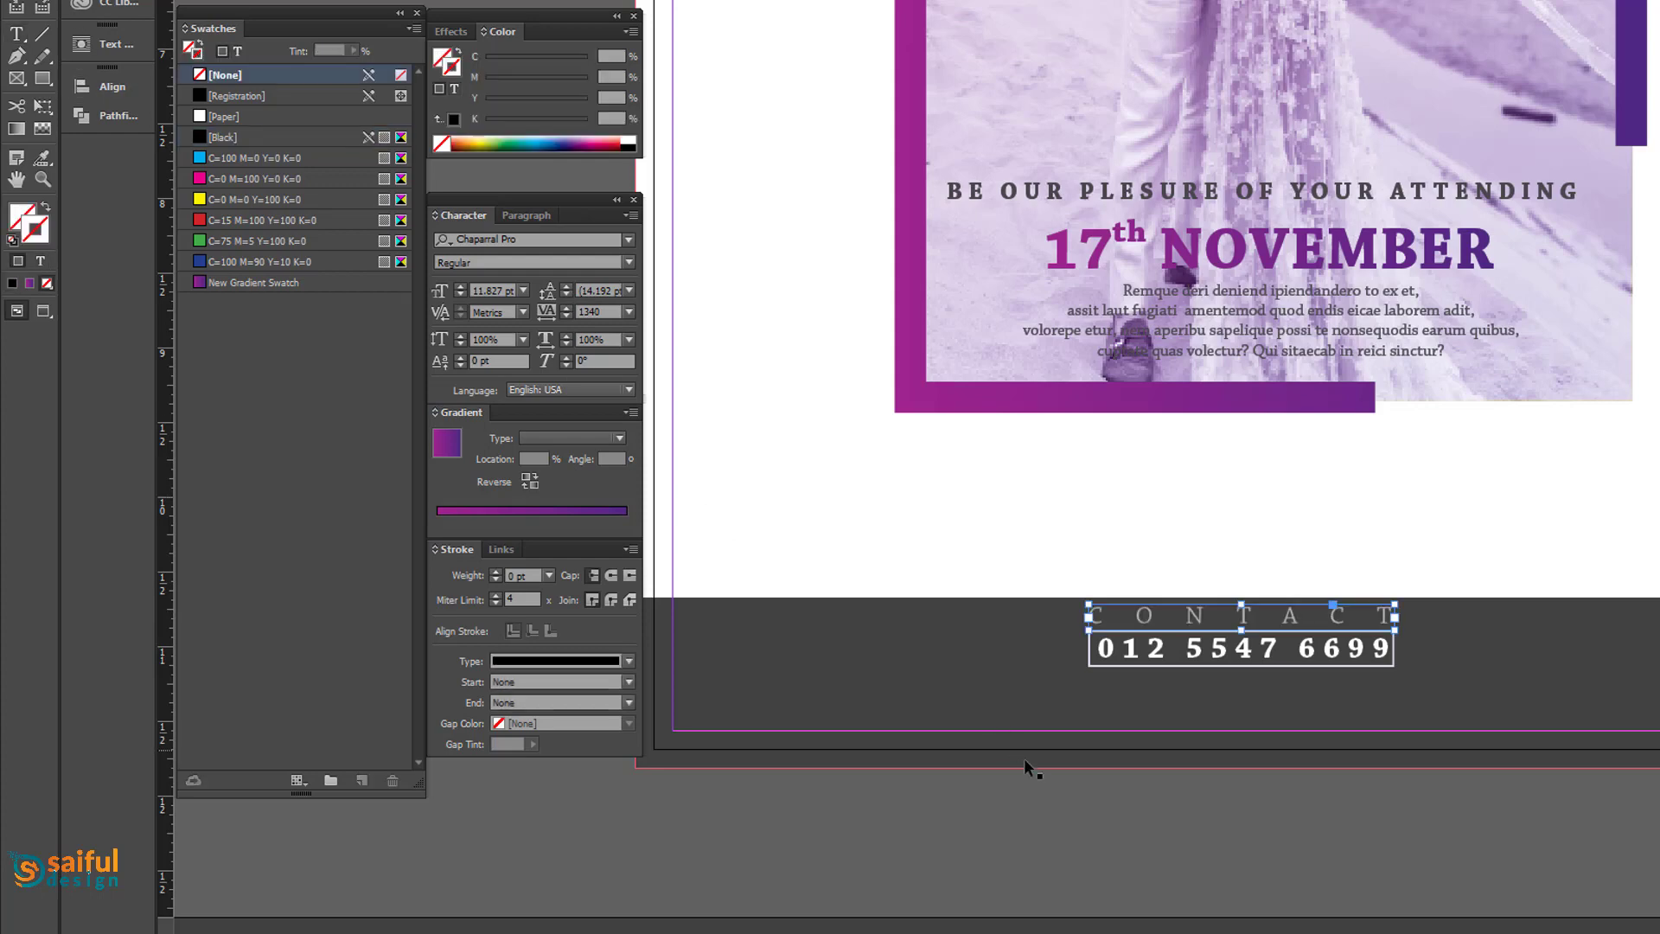
Raise the top edge of the dark footer band so it is about 1.43 in high.
left_click(1026, 767)
left_click_drag(1036, 753, 1040, 742)
left_click(1049, 641)
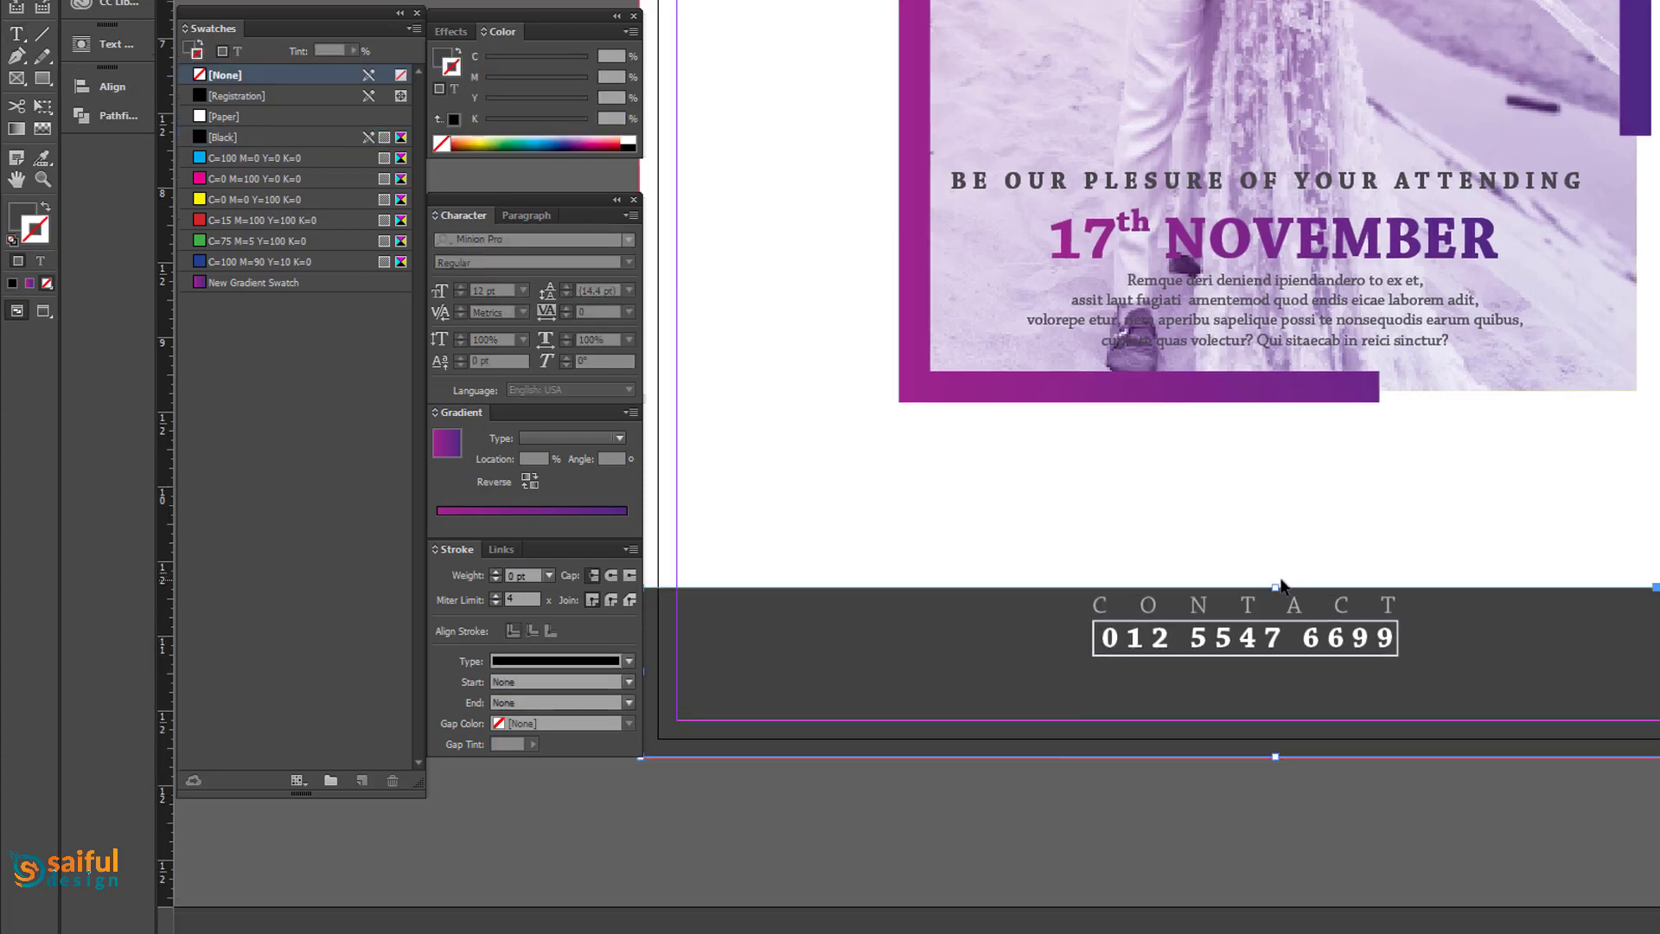
left_click_drag(1277, 586, 1271, 542)
Move "CONTACT", the phone number and its box up together in the footer and group them.
left_click(1212, 609)
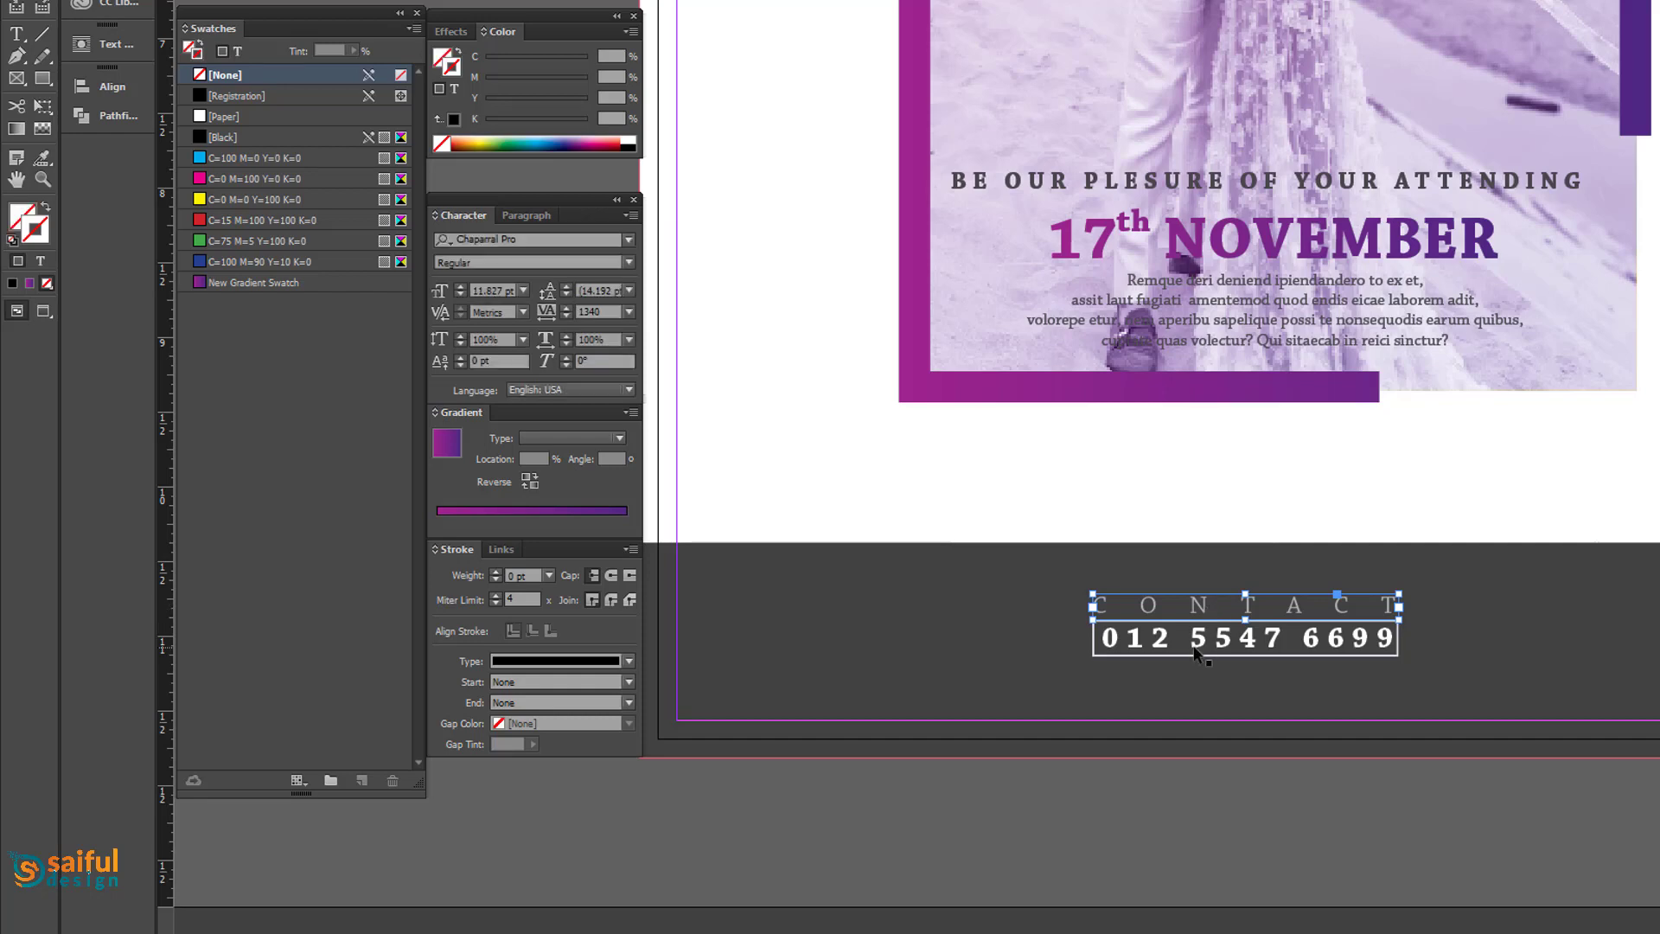
left_click(1096, 647, "shift")
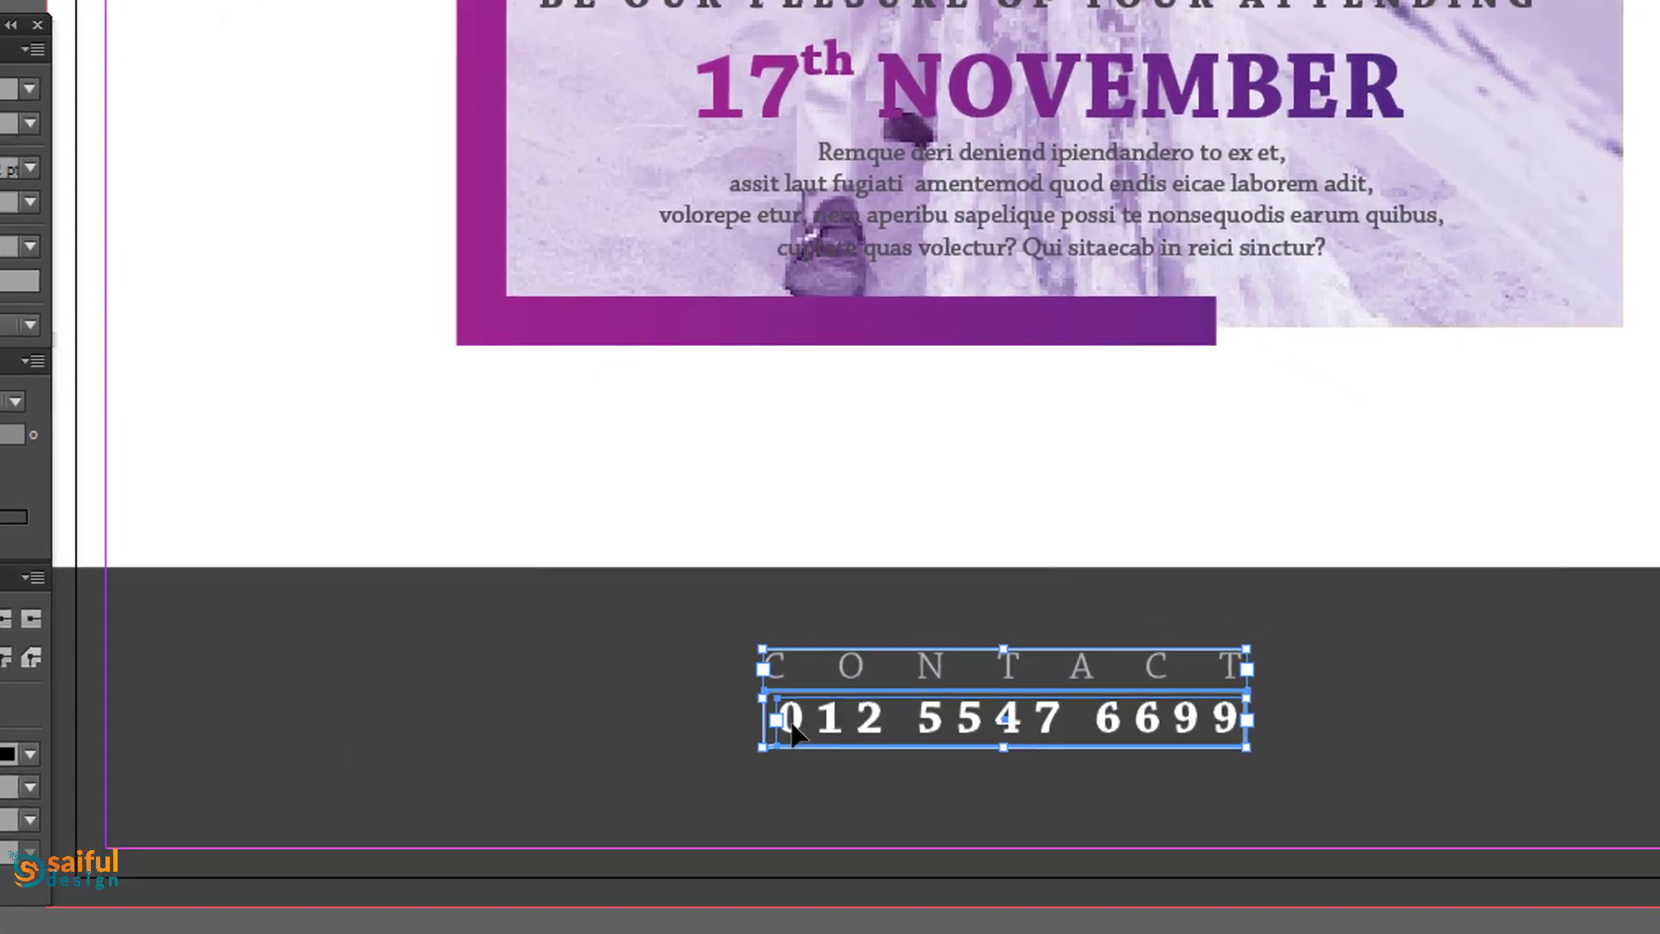
left_click_drag(1108, 642, 1108, 607)
right_click(760, 683)
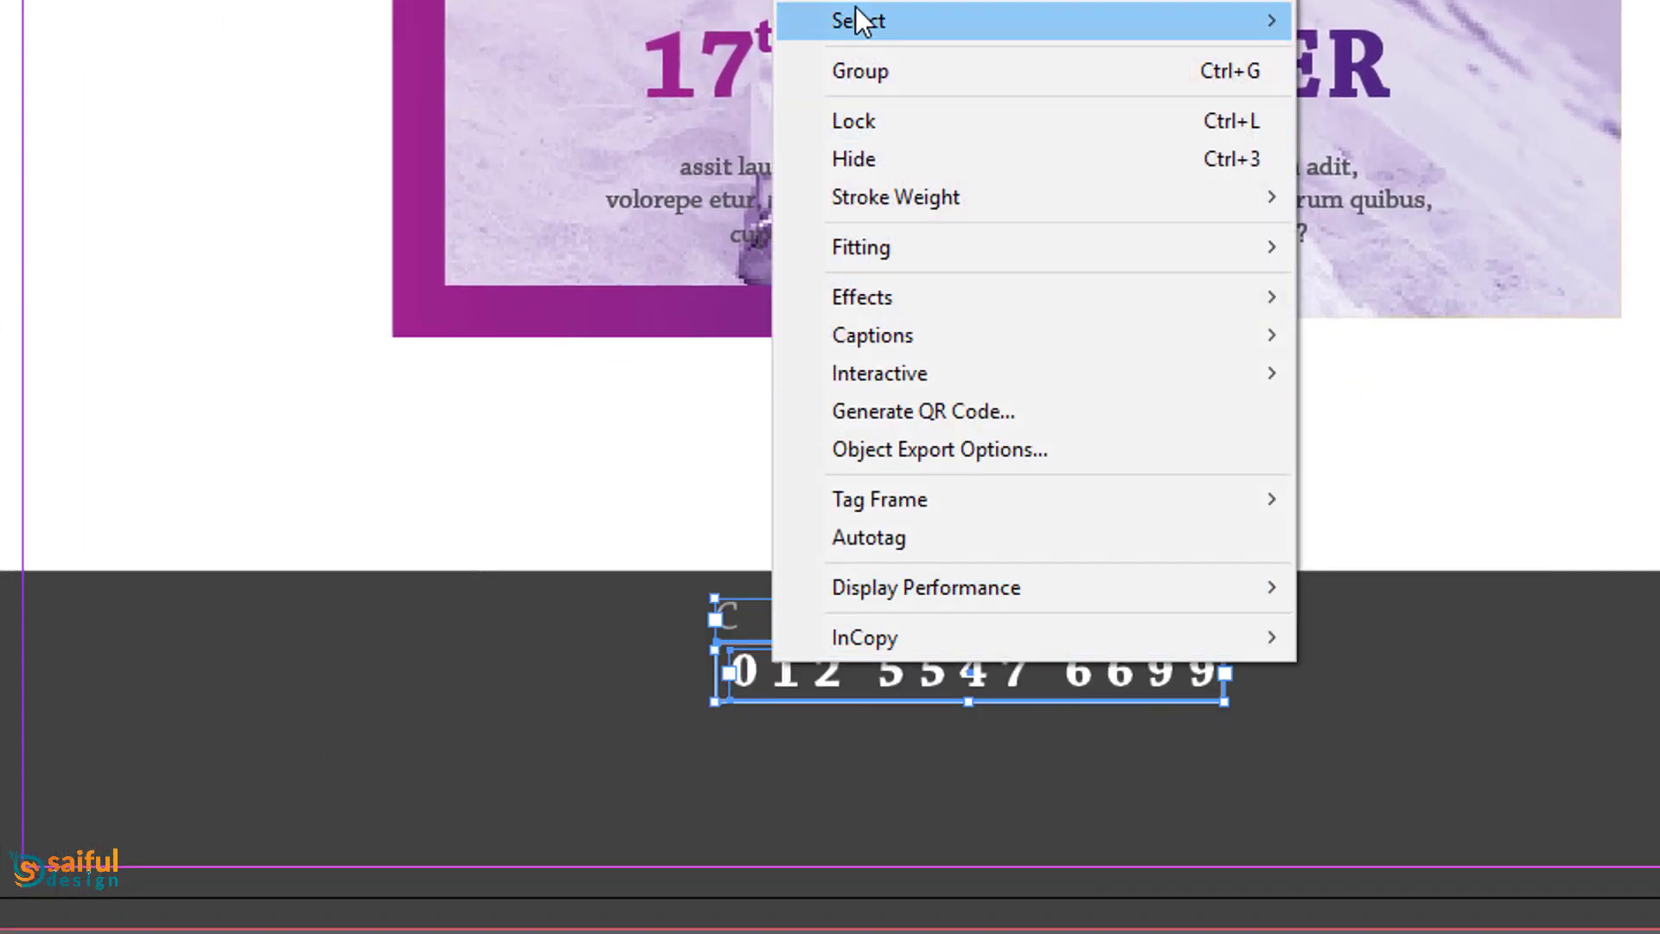
left_click(895, 73)
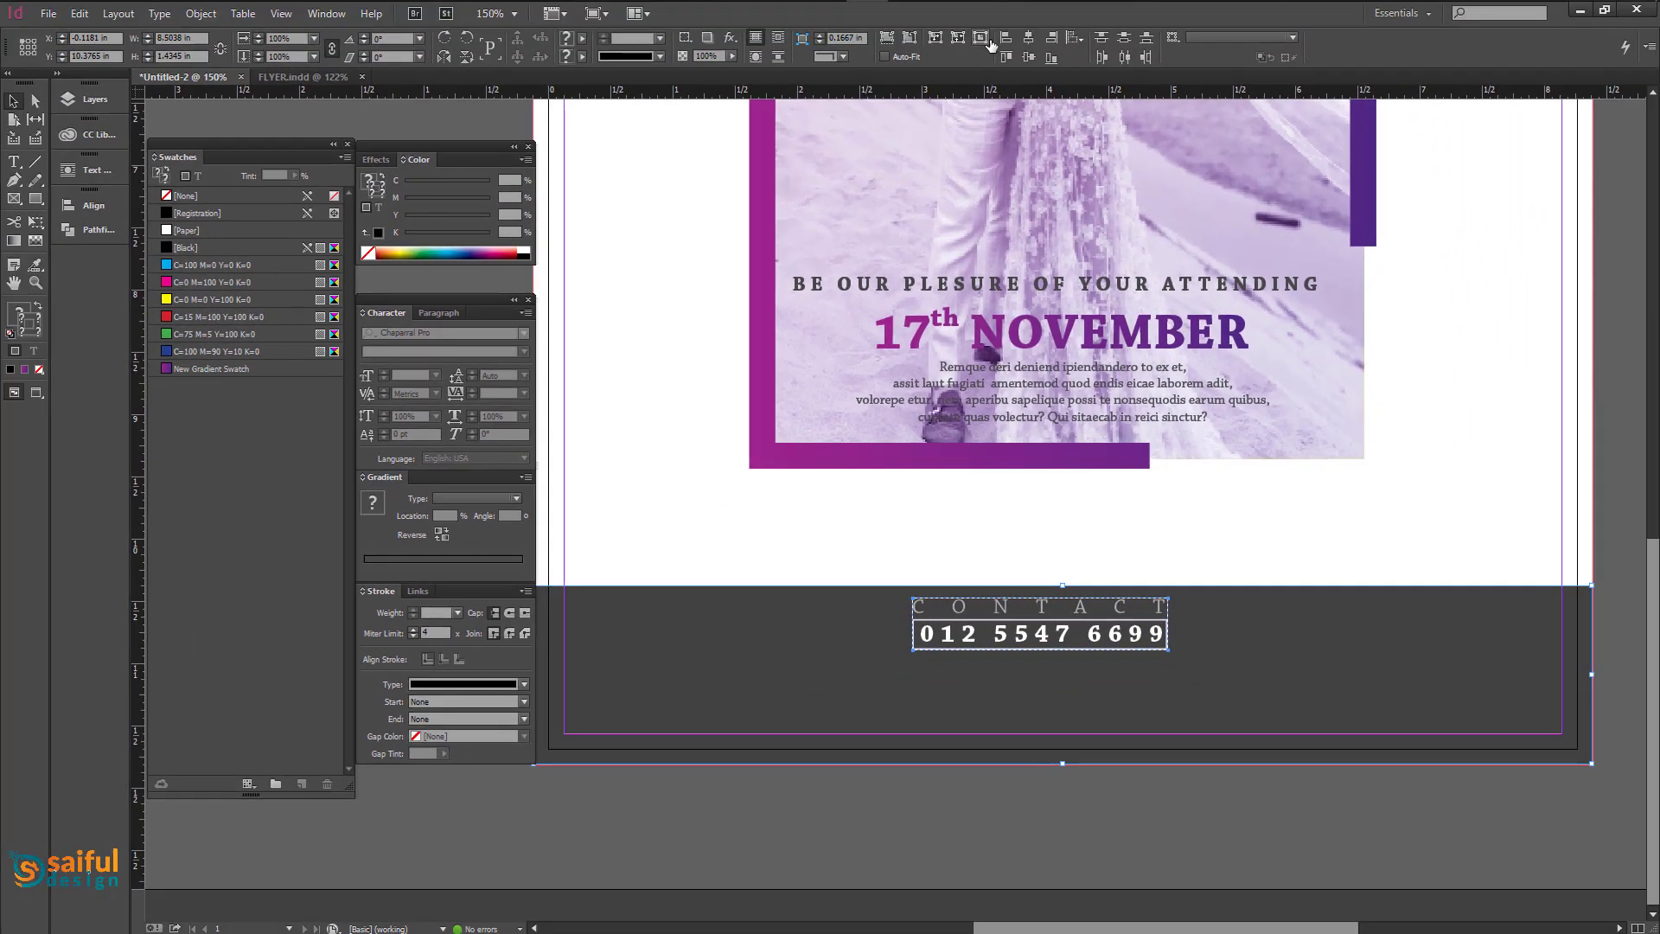
Align the contact group with the footer band by their horizontal centres.
left_click(1027, 39)
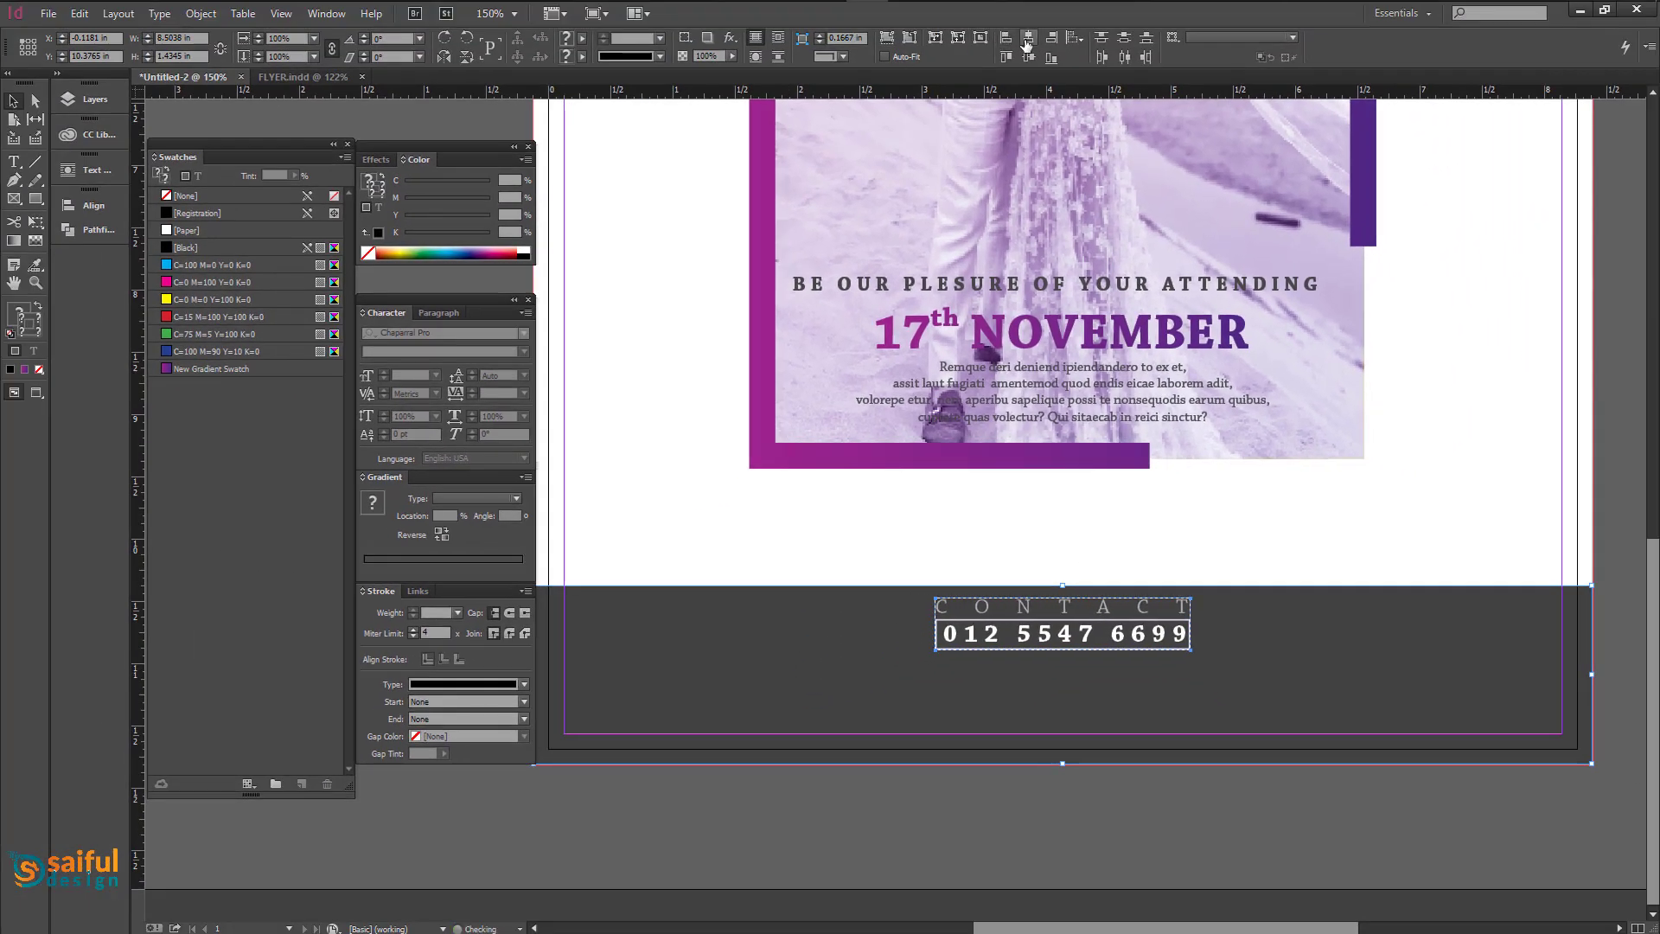
left_click(1169, 785)
left_click_drag(1148, 791, 1171, 736)
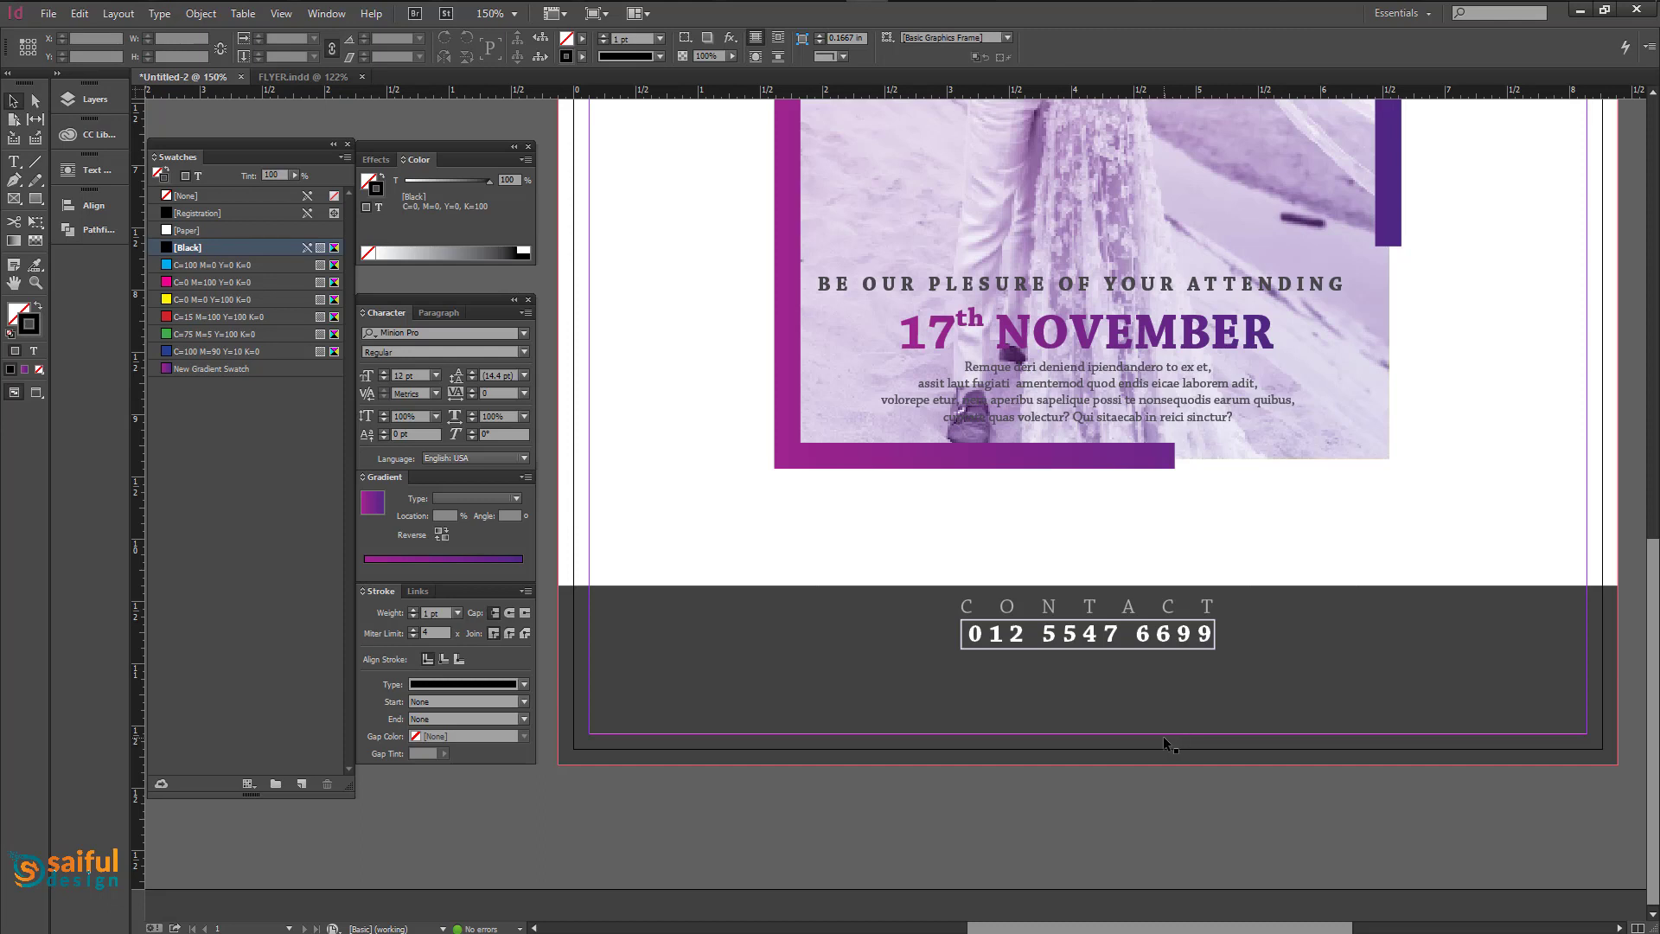
Draw a wide text frame in the footer beneath the boxed phone number.
left_click_drag(844, 544, 845, 543)
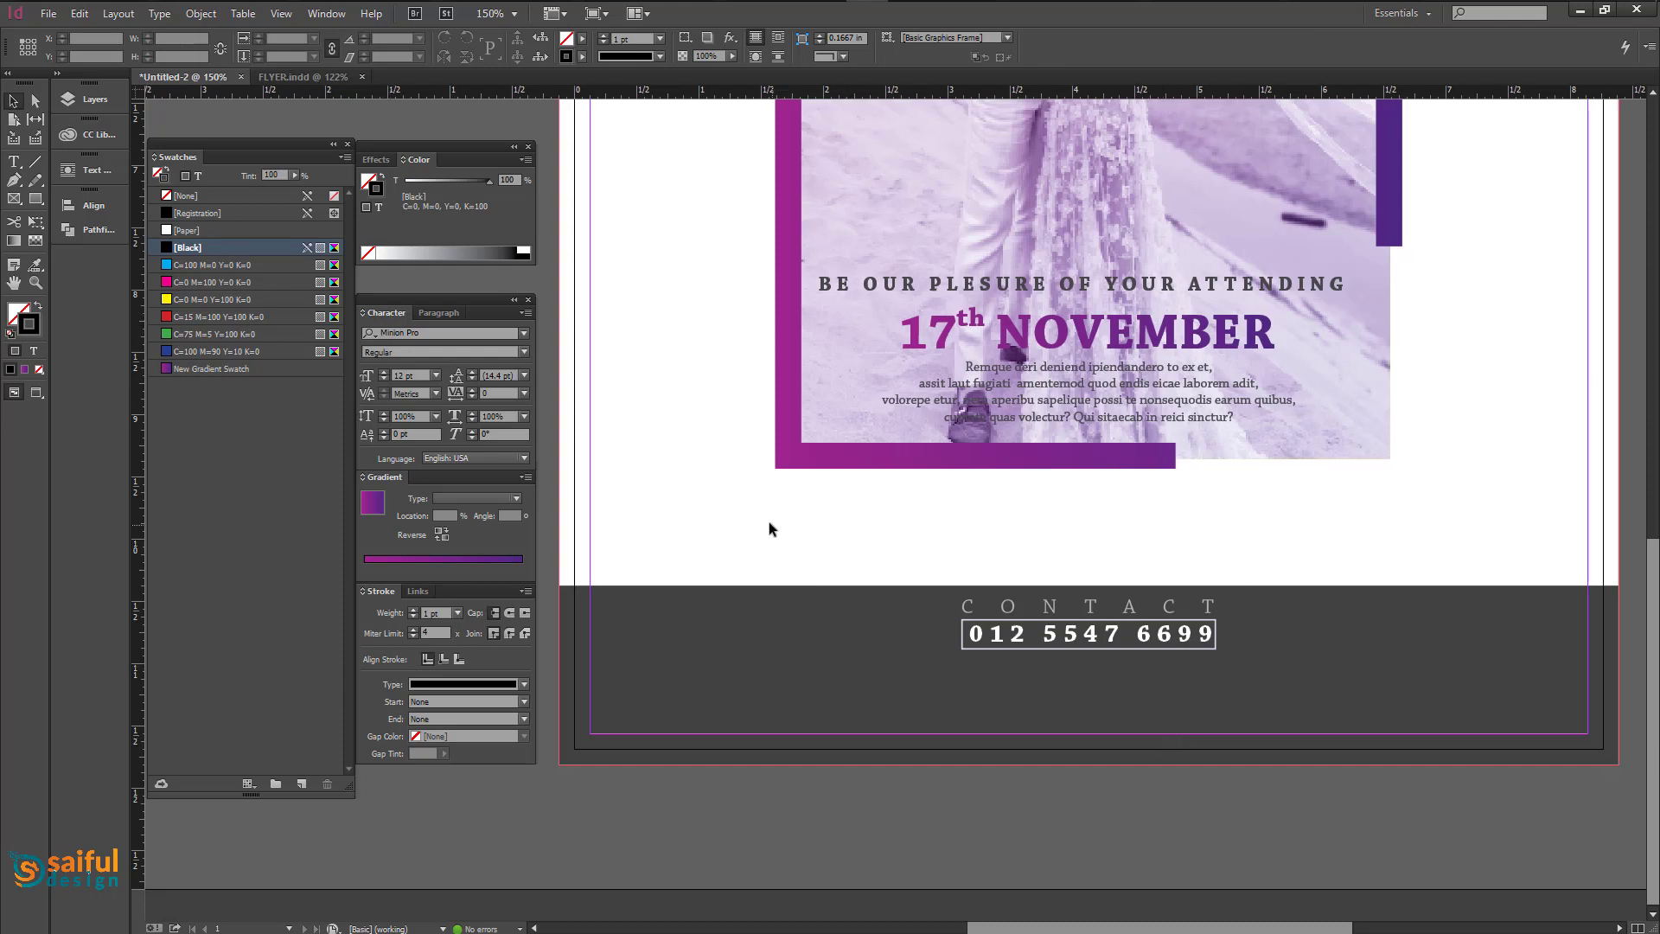
left_click(14, 161)
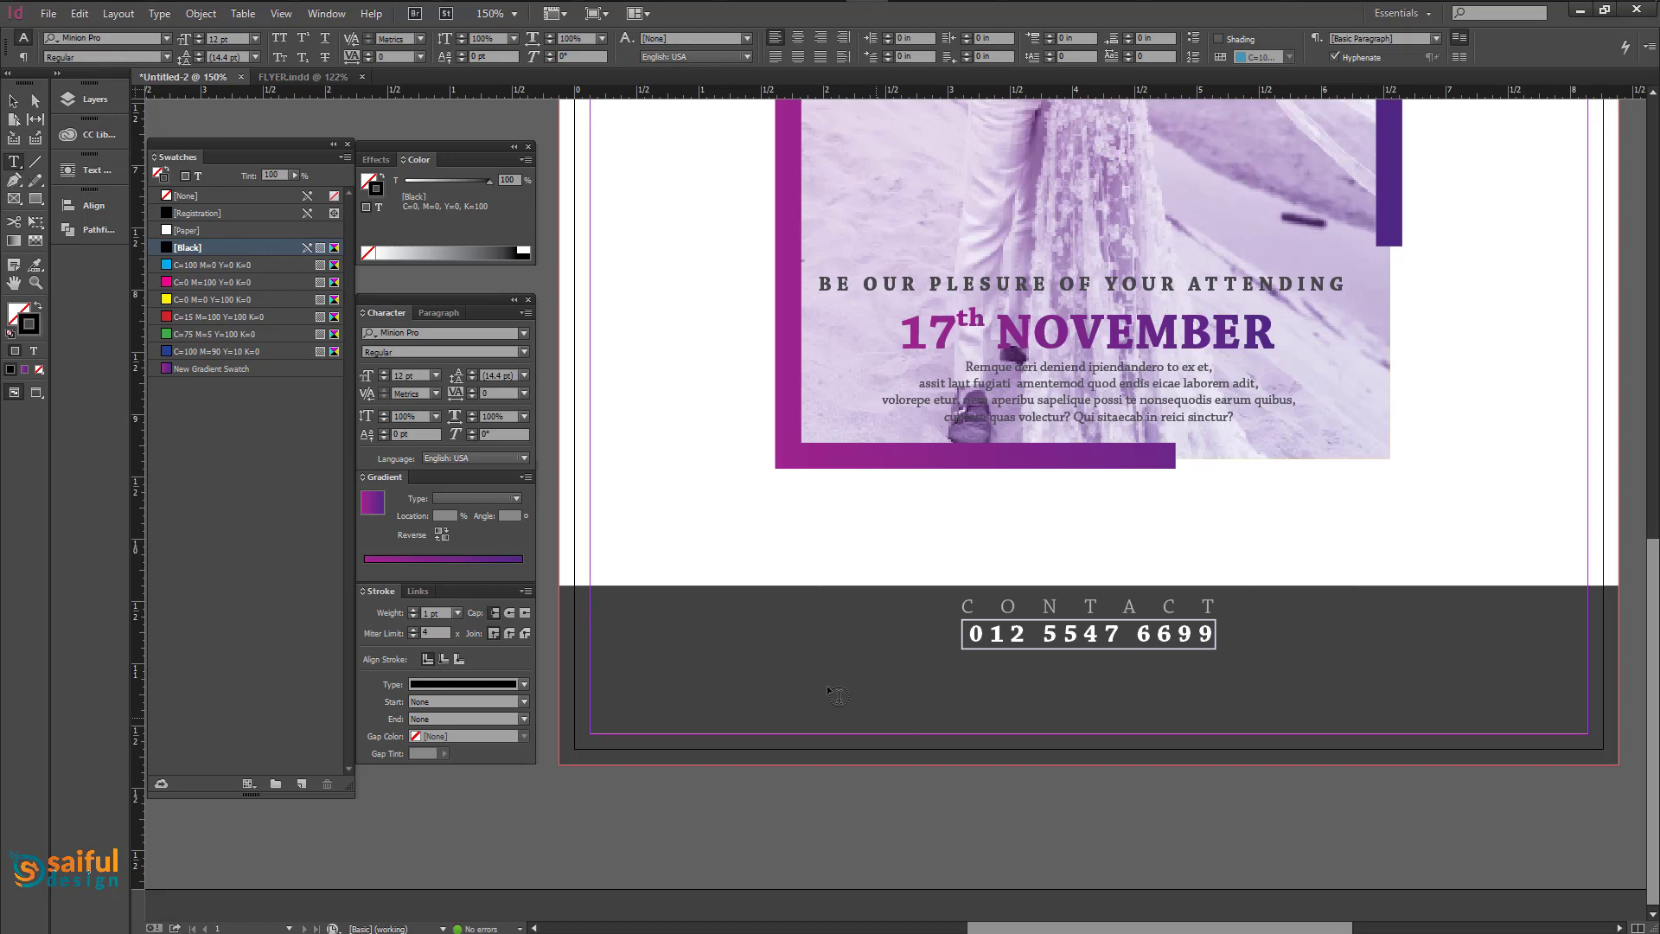
left_click_drag(775, 661, 1412, 731)
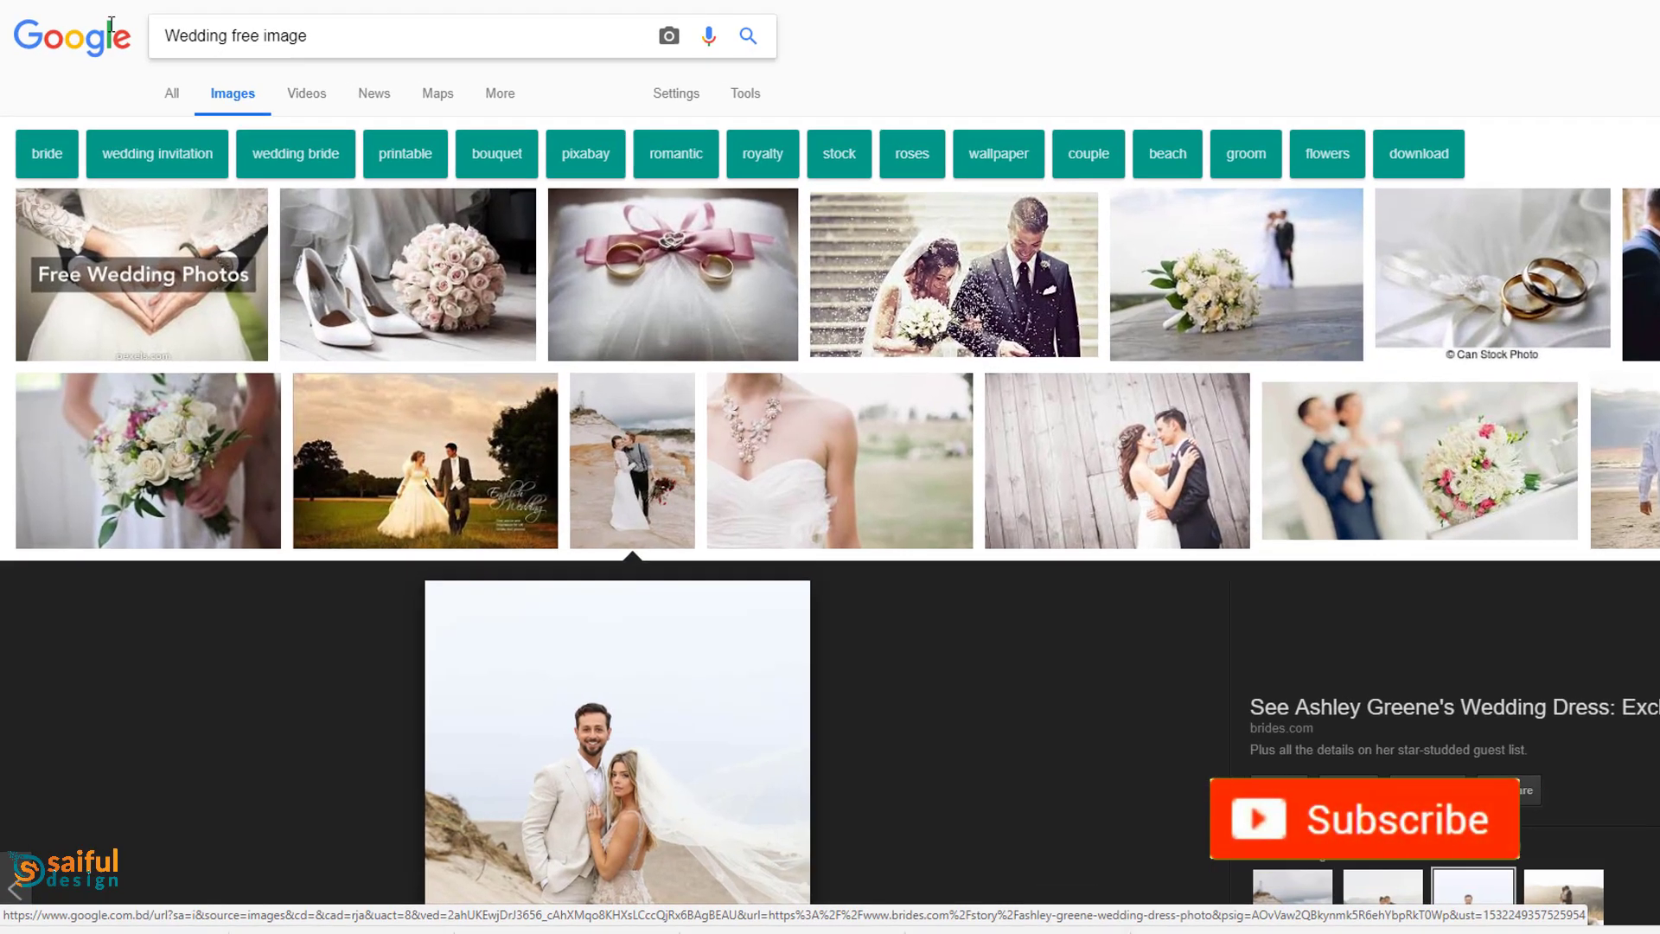
Switch to the browser, search Google for "lorem ipsum address" and show all results instead of images.
left_click_drag(112, 24, 99, 24)
type("lore")
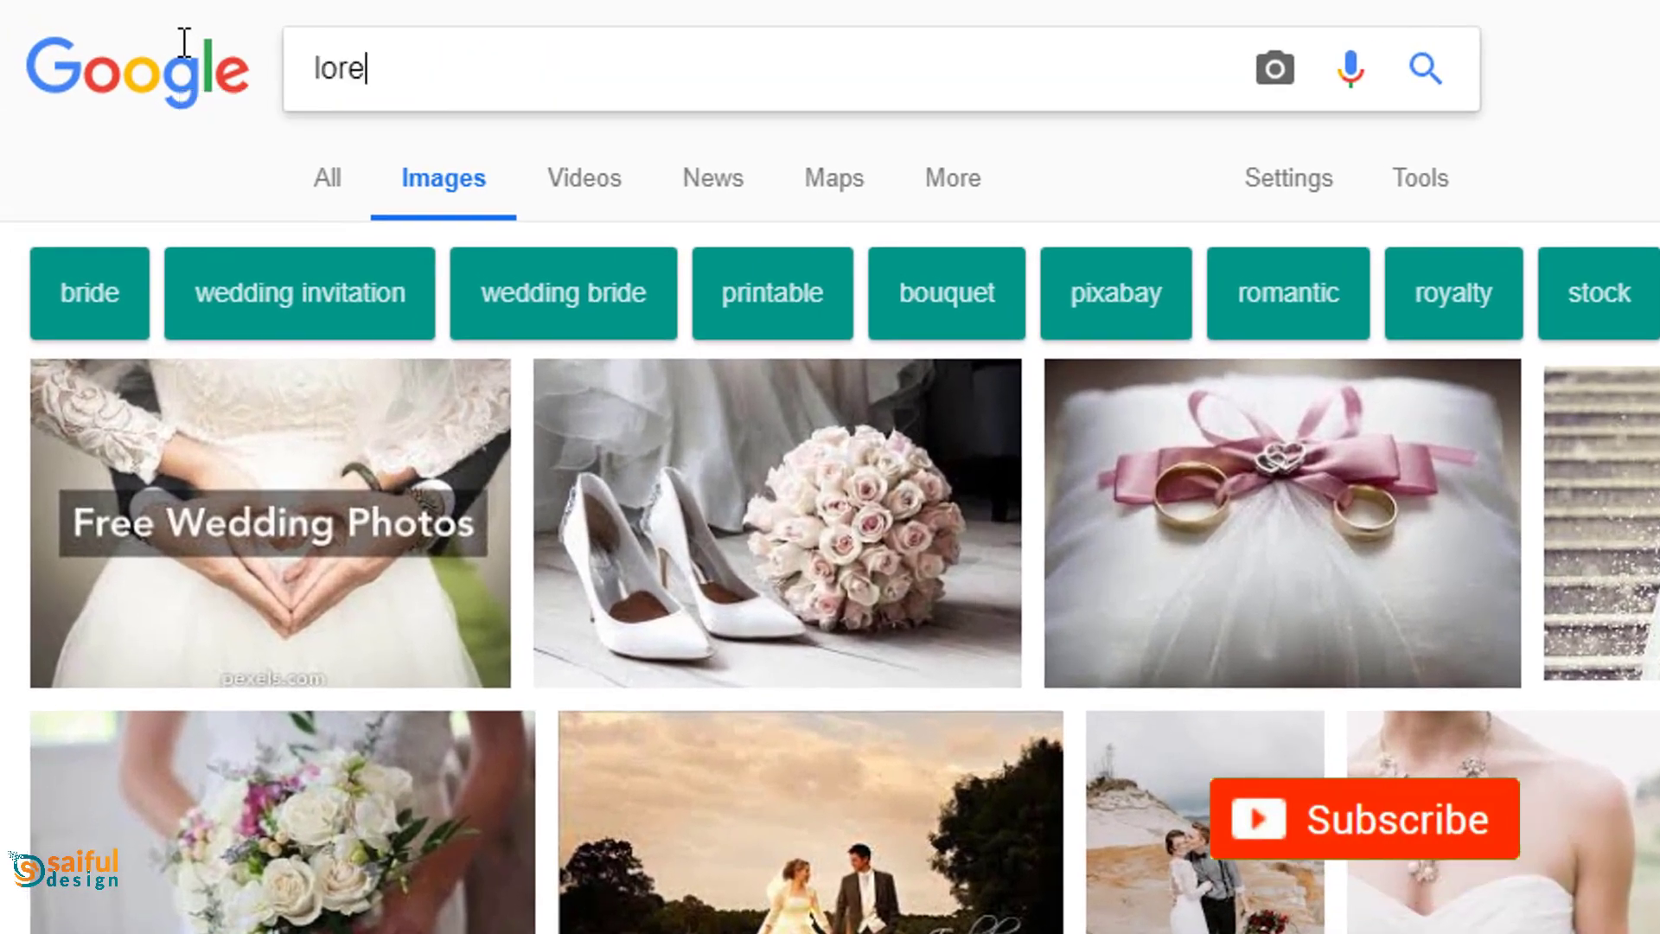
type("m ipsum ad")
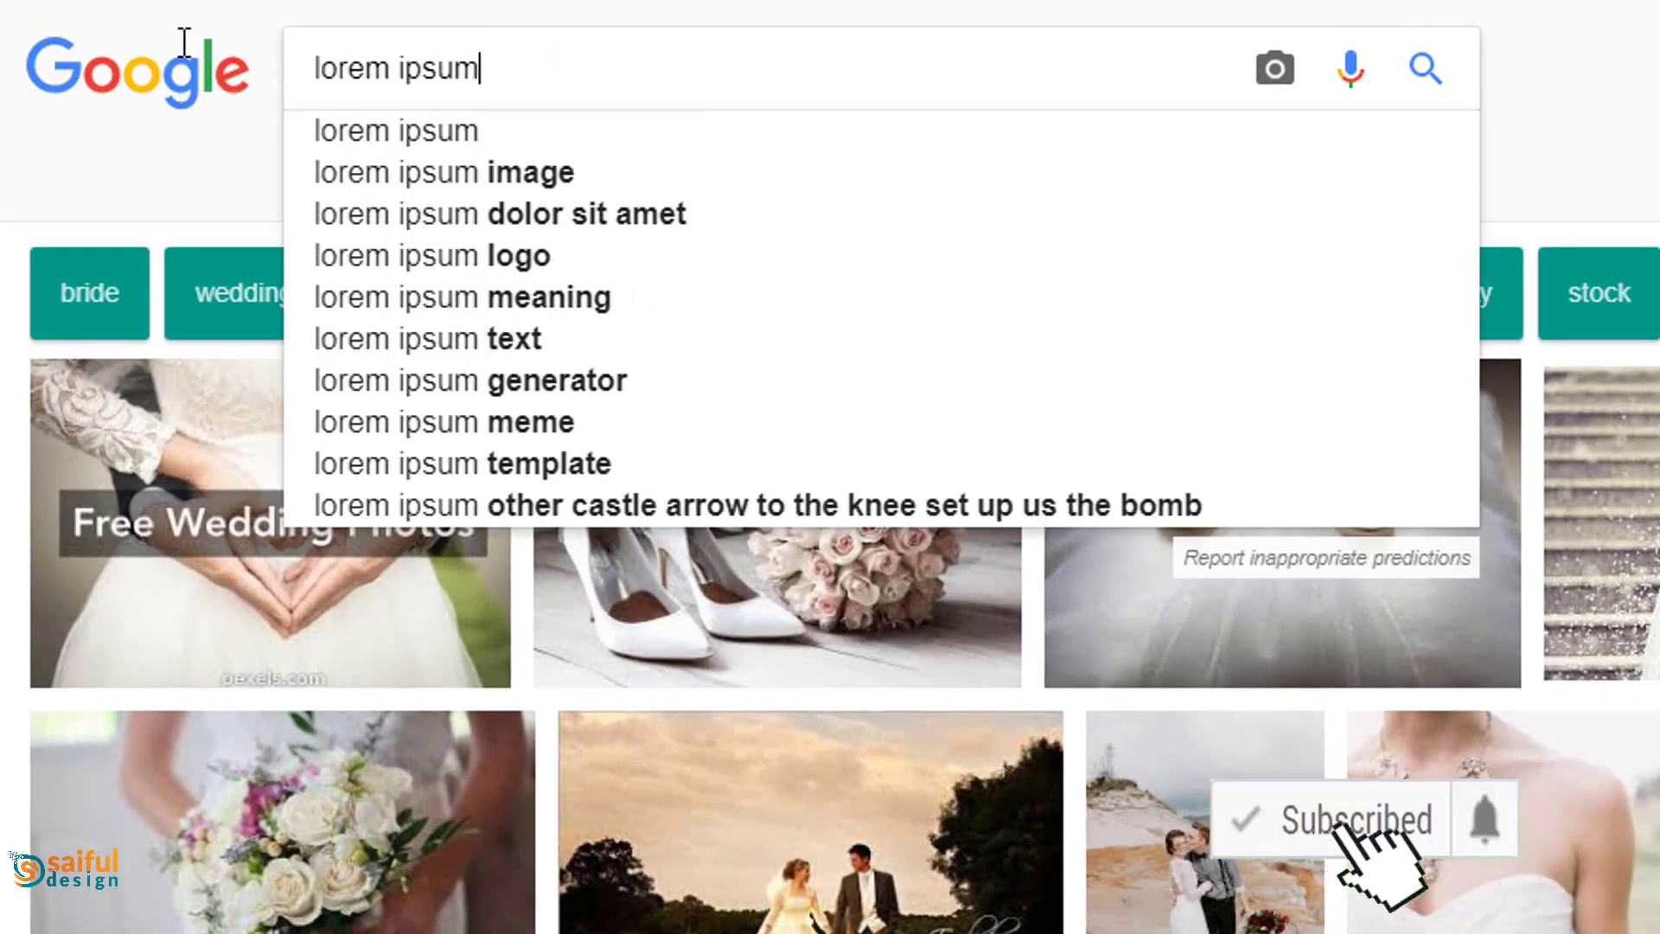
key("Down")
key("Down")
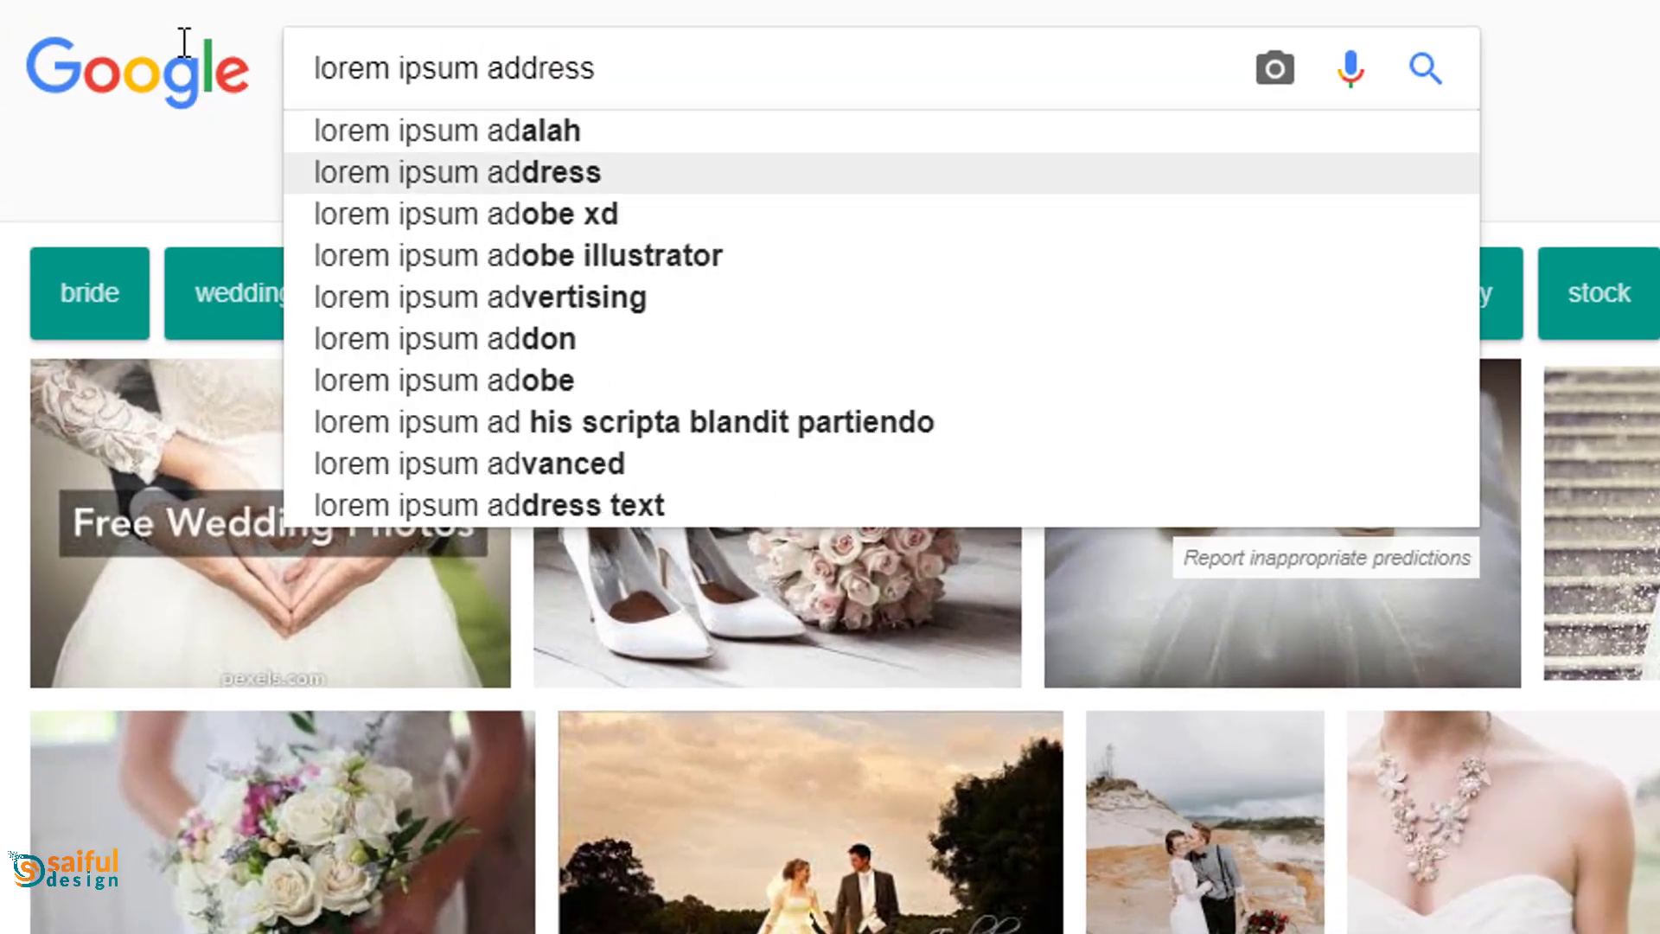
left_click(615, 175)
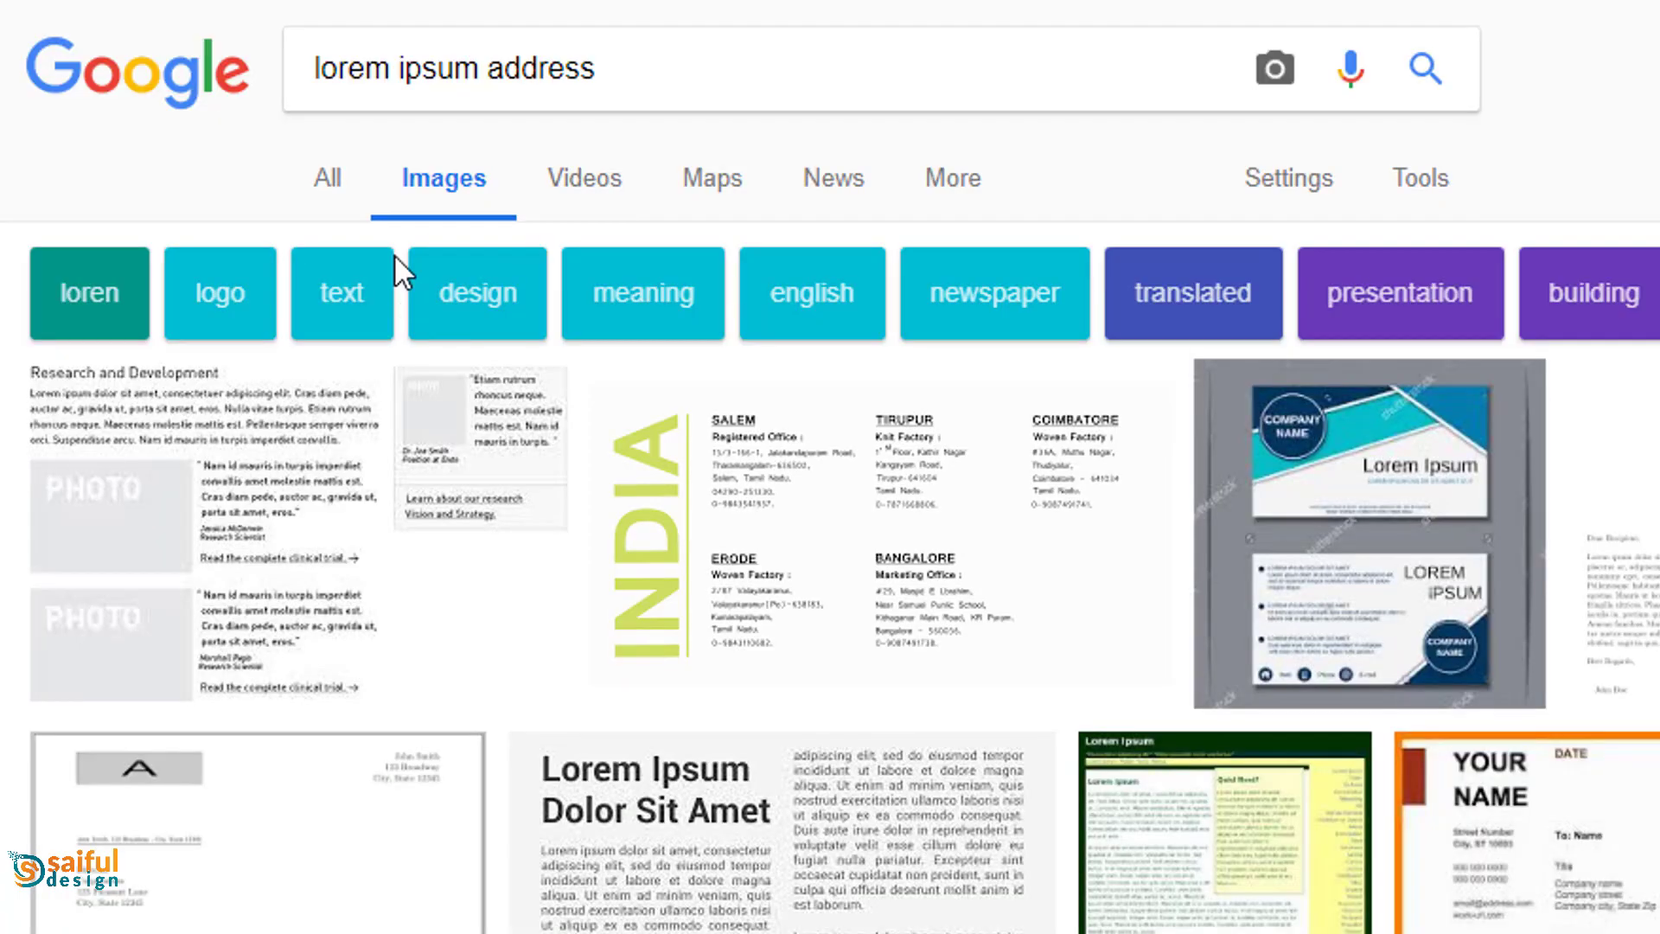
left_click(336, 207)
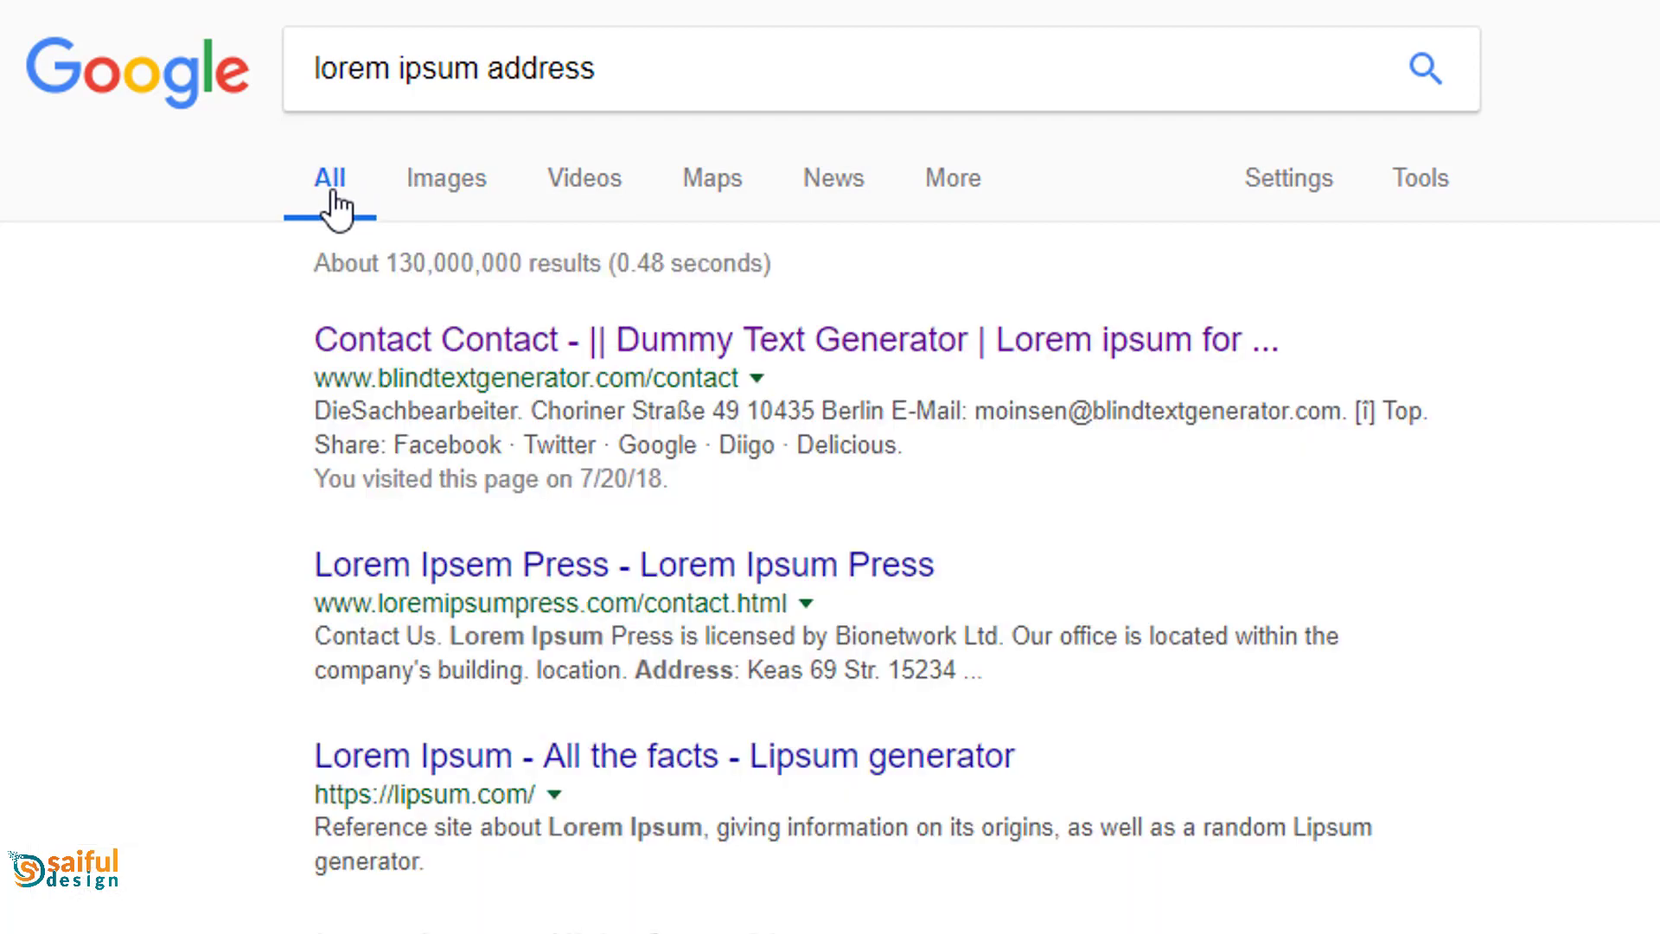
Open the Dummy Text Generator contact page and copy its full address and e-mail block.
left_click(500, 340)
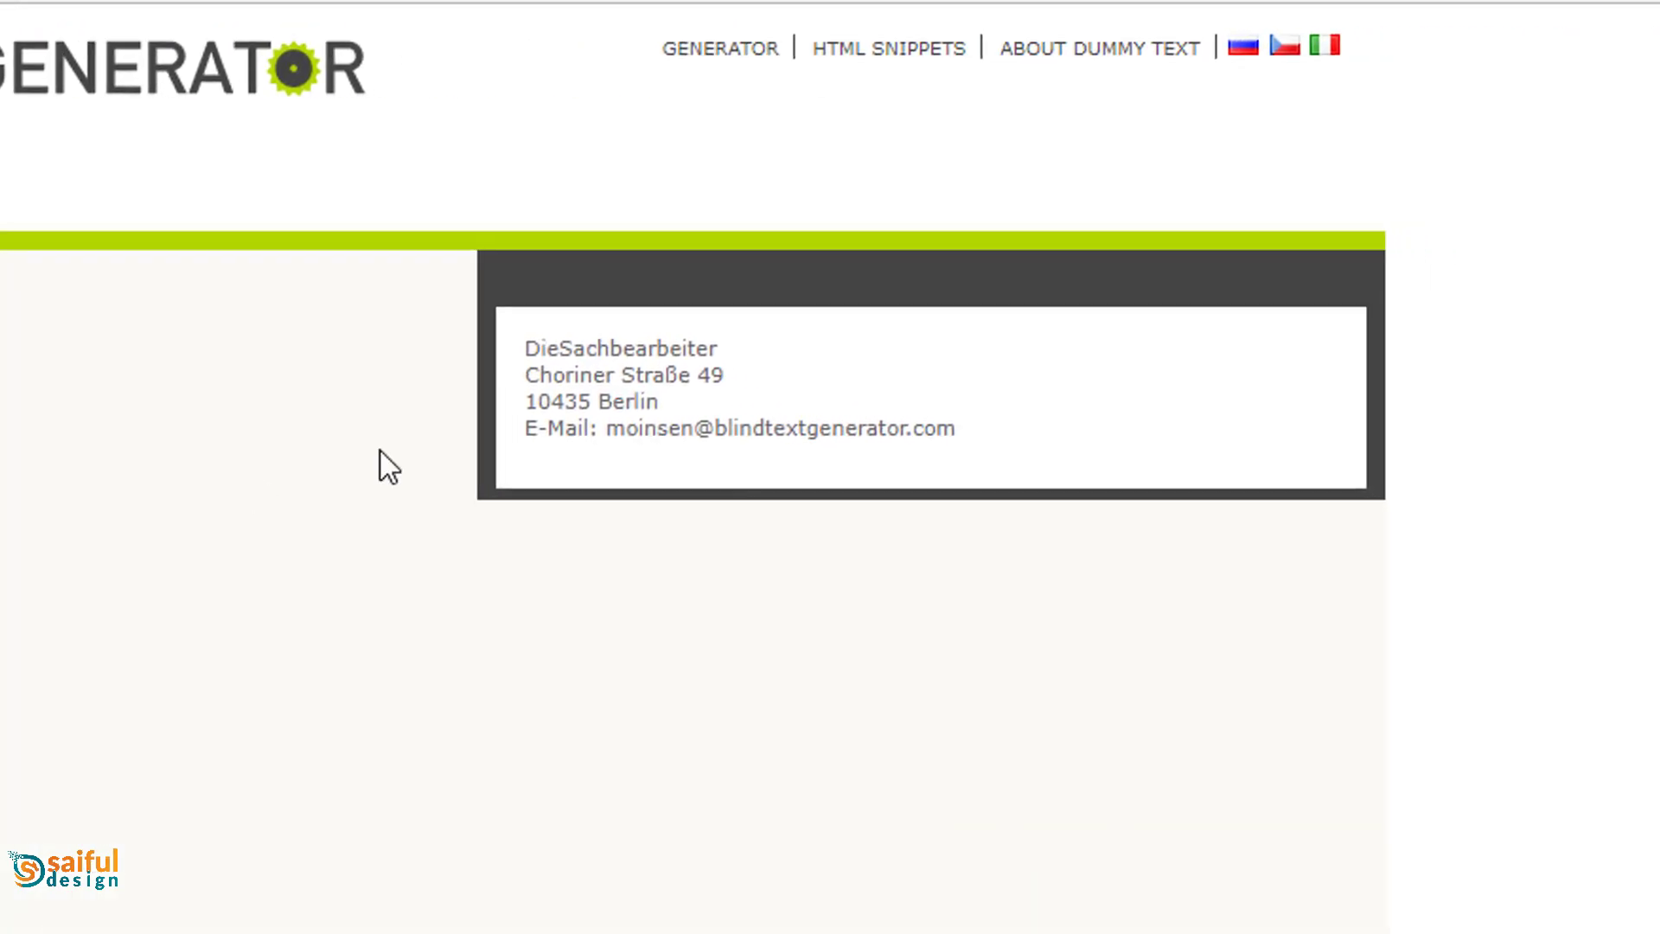
left_click_drag(961, 428, 609, 363)
right_click(609, 363)
left_click(674, 405)
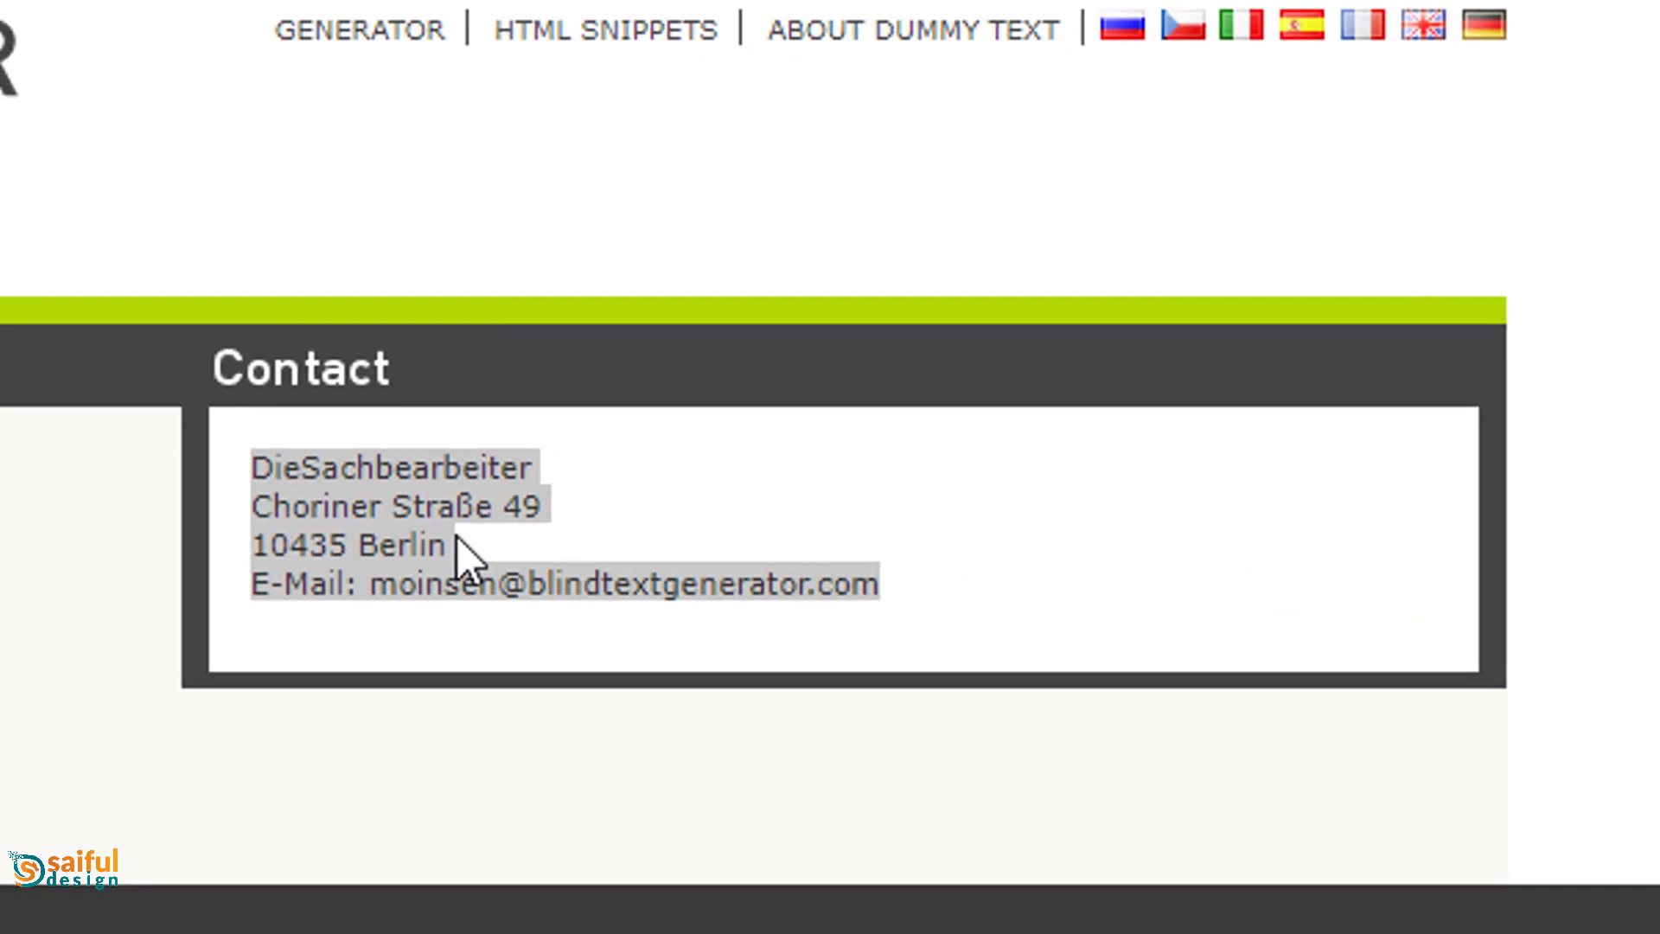
Switch back to InDesign and paste the copied contact details into the new footer text frame.
key("alt+Tab")
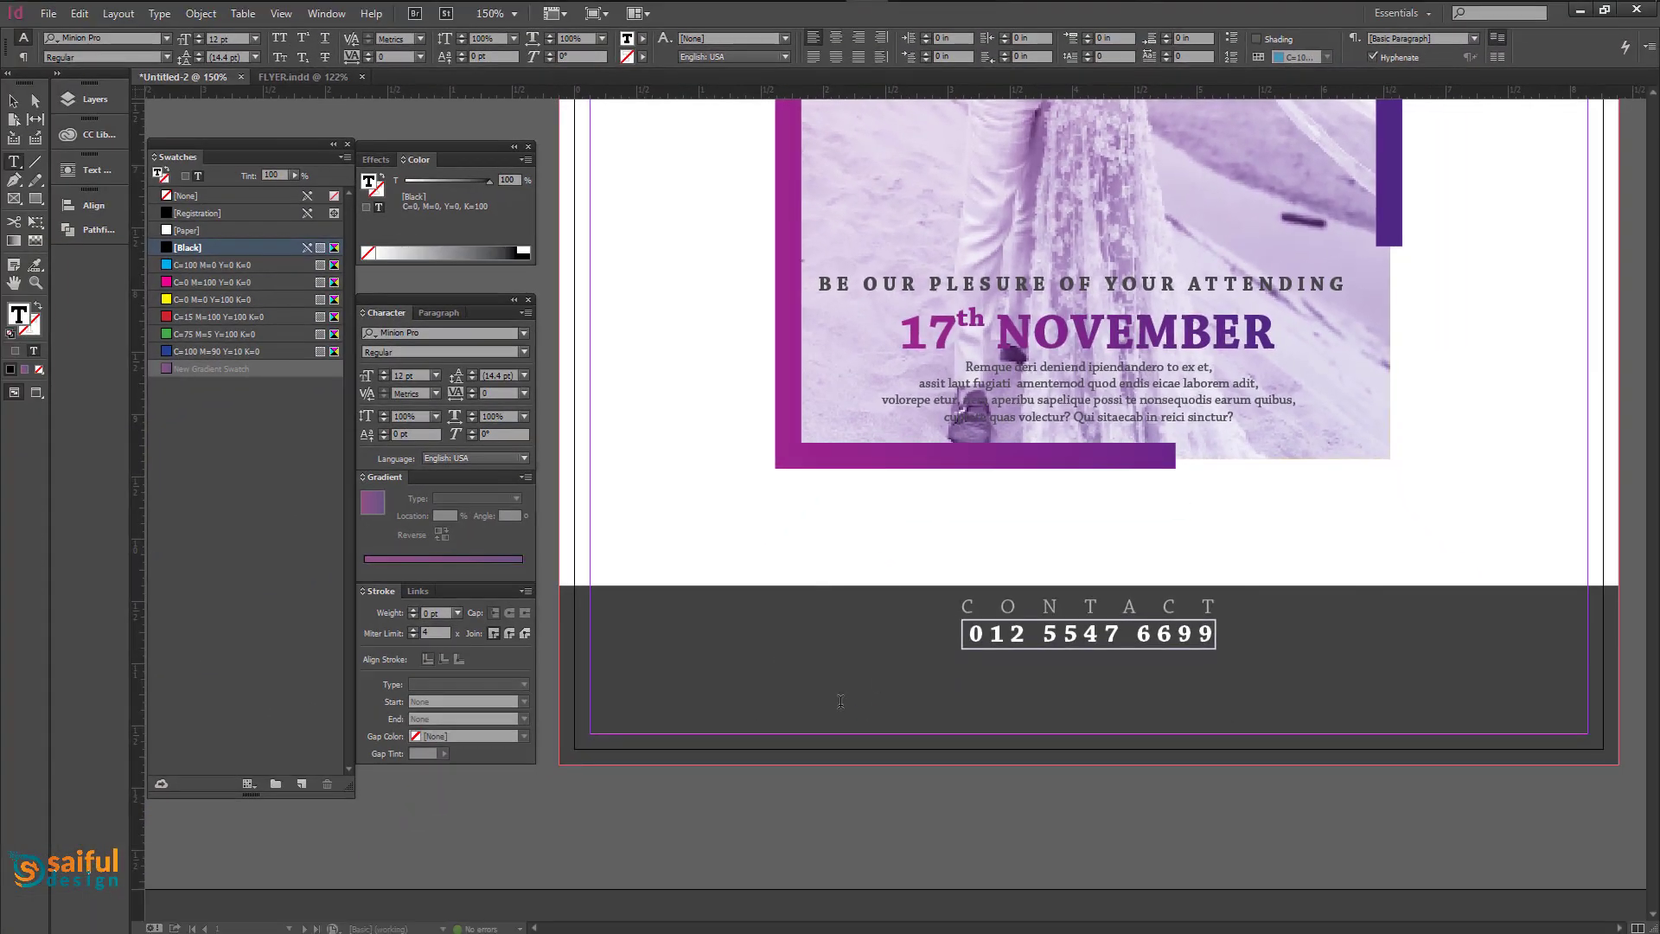
left_click(840, 700)
key("ctrl+v")
Set all of the pasted contact text to 8 pt and centre it.
key("ctrl+a")
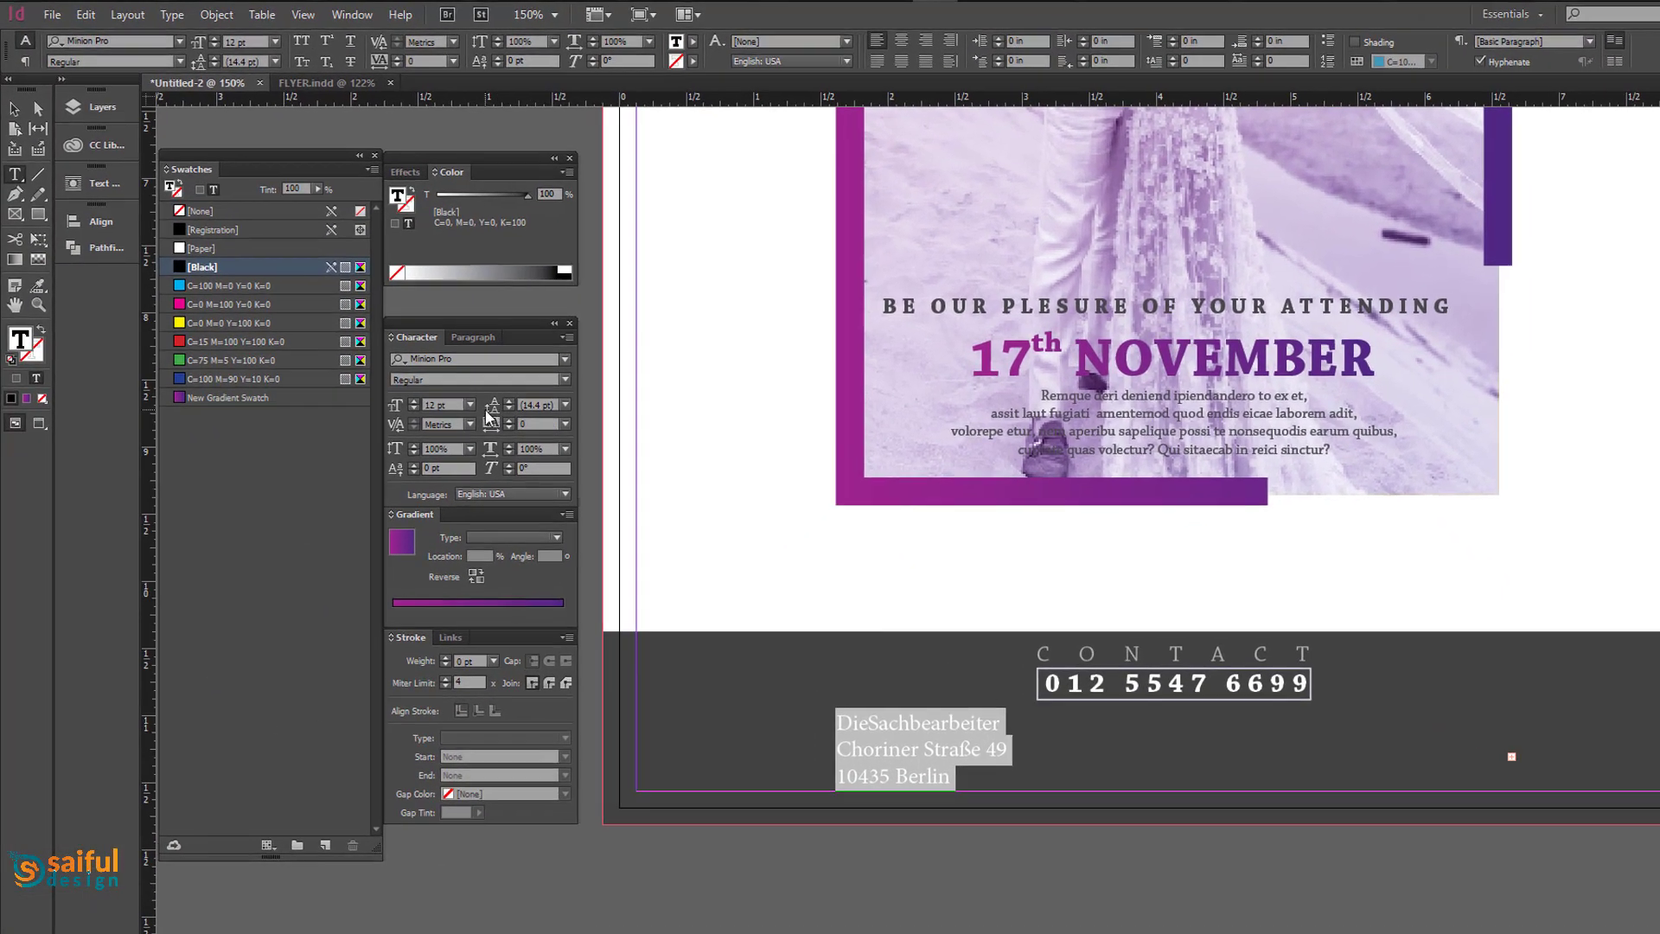
left_click(469, 405)
left_click(458, 467)
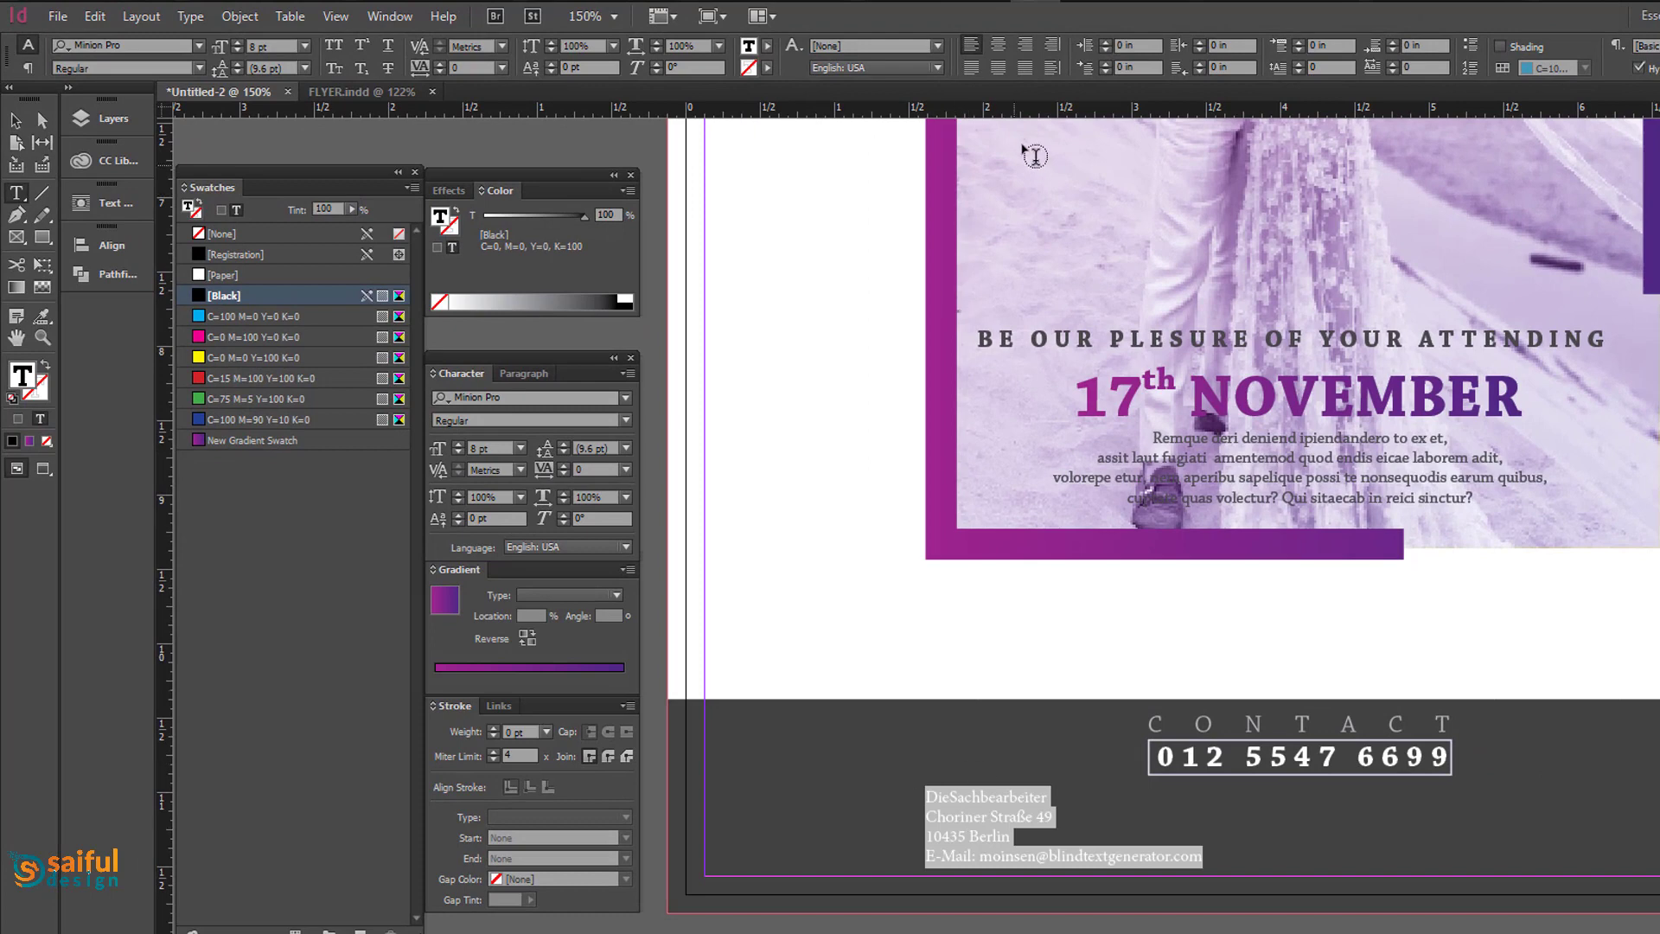
left_click(997, 45)
Join the postcode and city line onto the end of the street line in the footer address.
left_click(1238, 817)
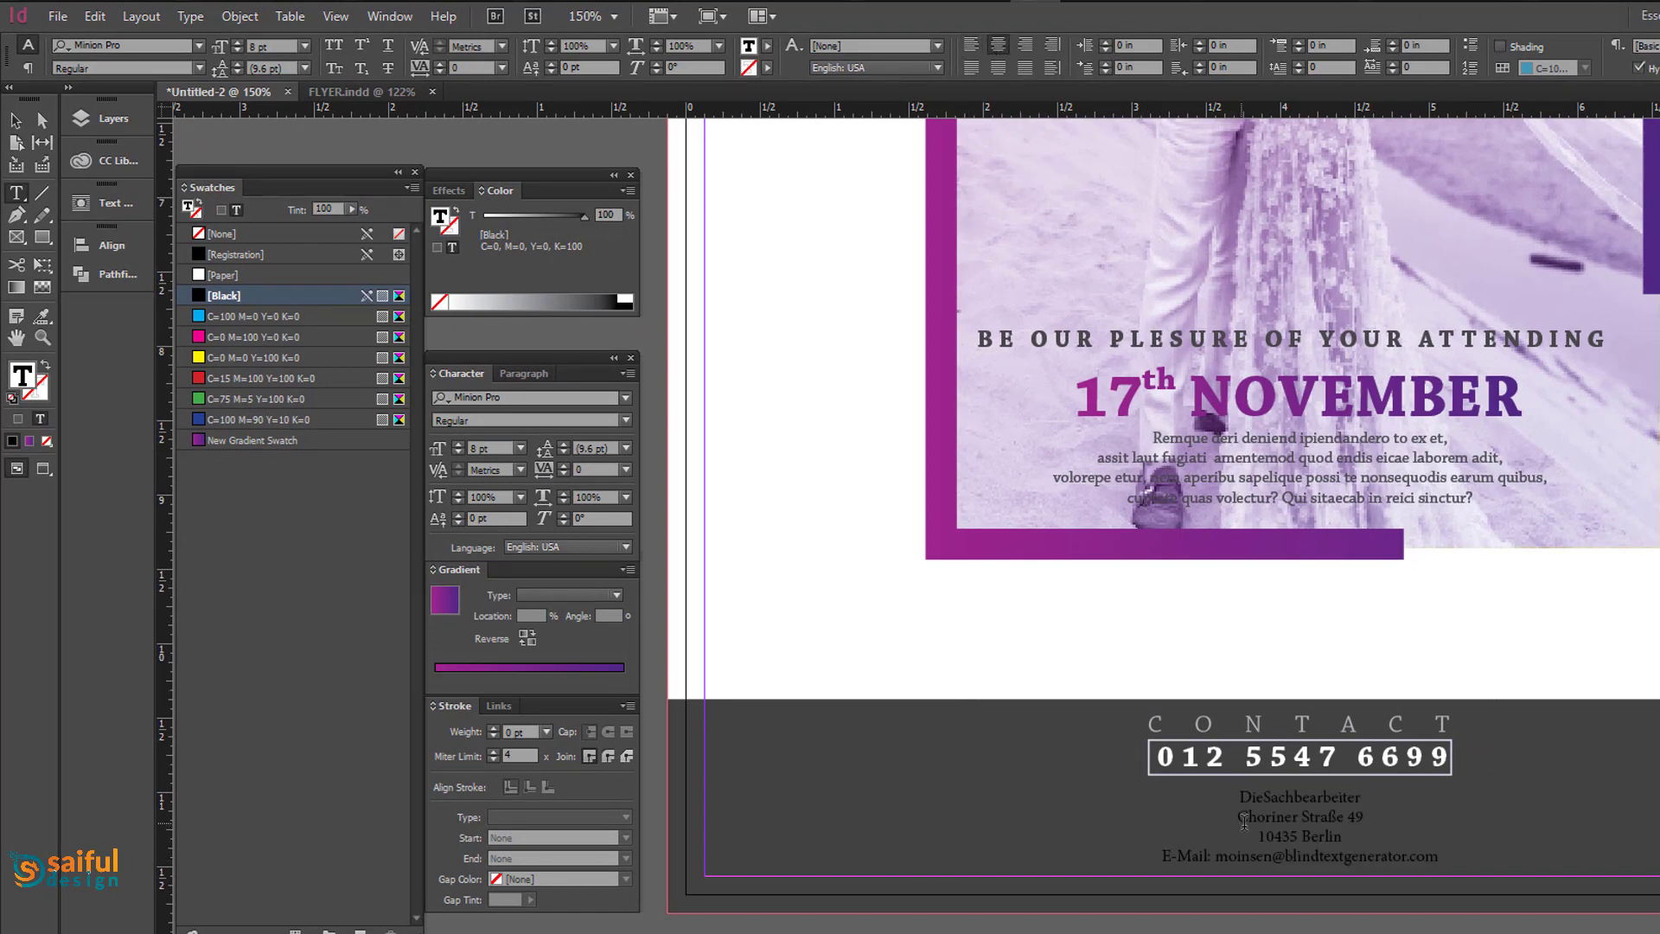
key("Down")
key("BackSpace")
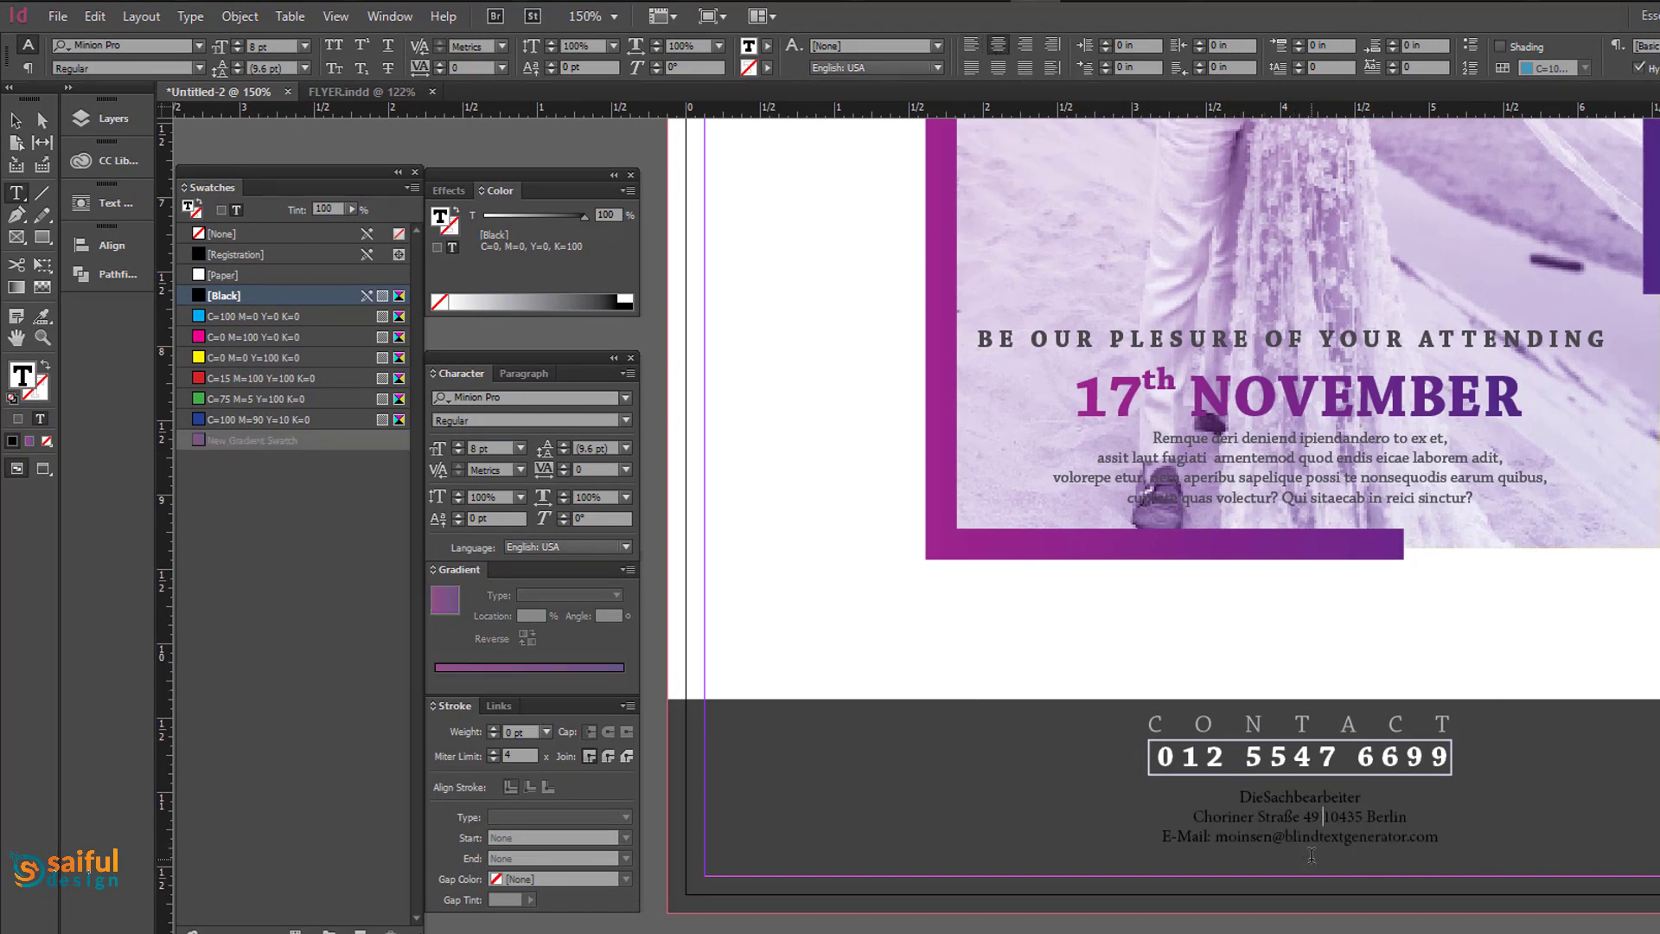
Lighten all of the address and e-mail text in the footer to a 3% black tint.
key("ctrl+a")
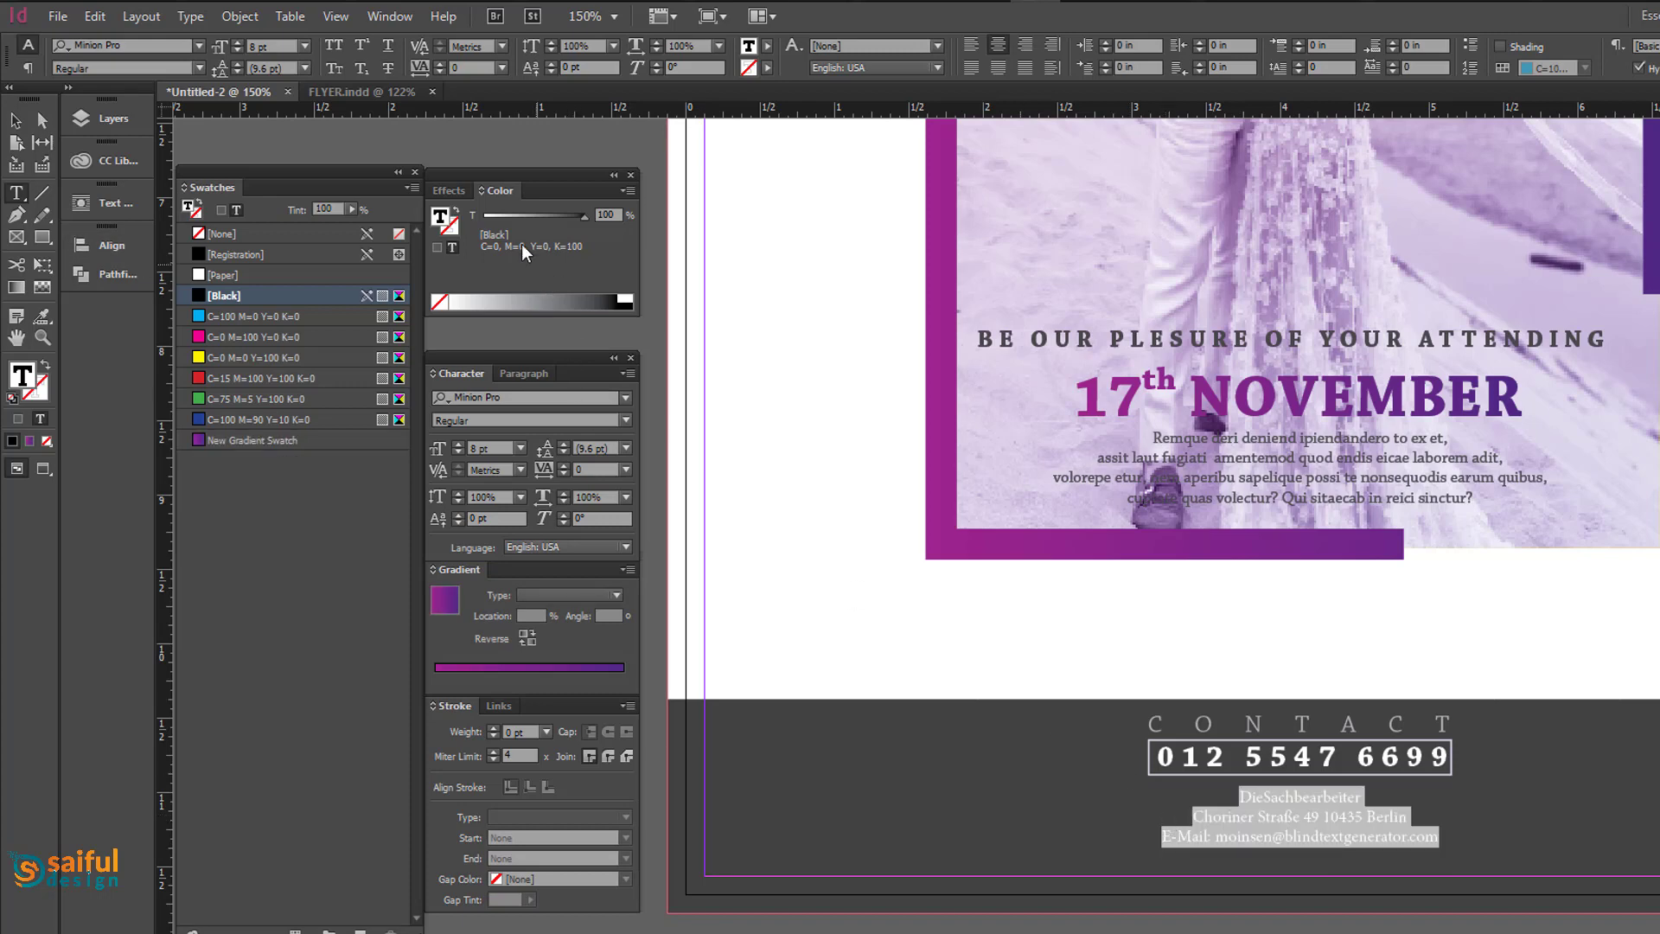
left_click(495, 216)
left_click_drag(495, 216, 486, 216)
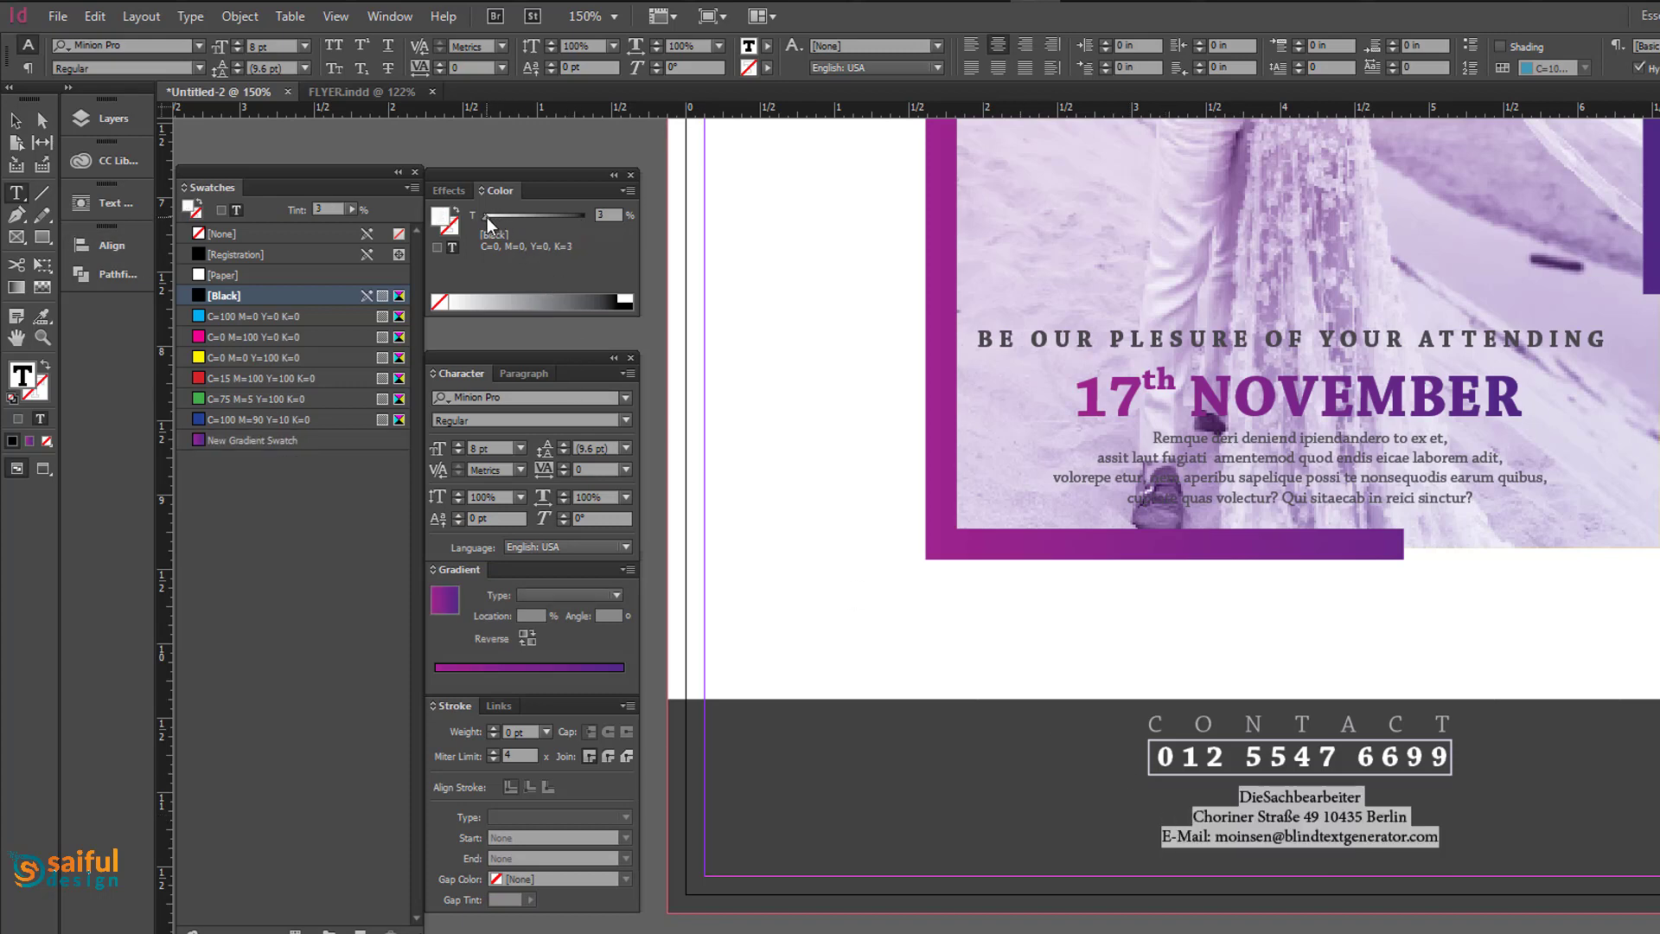
Shrink the footer address frame from both sides to fit its text, about 2.09 in wide and 0.43 in high.
left_click(16, 123)
left_click(985, 886)
left_click(1260, 843)
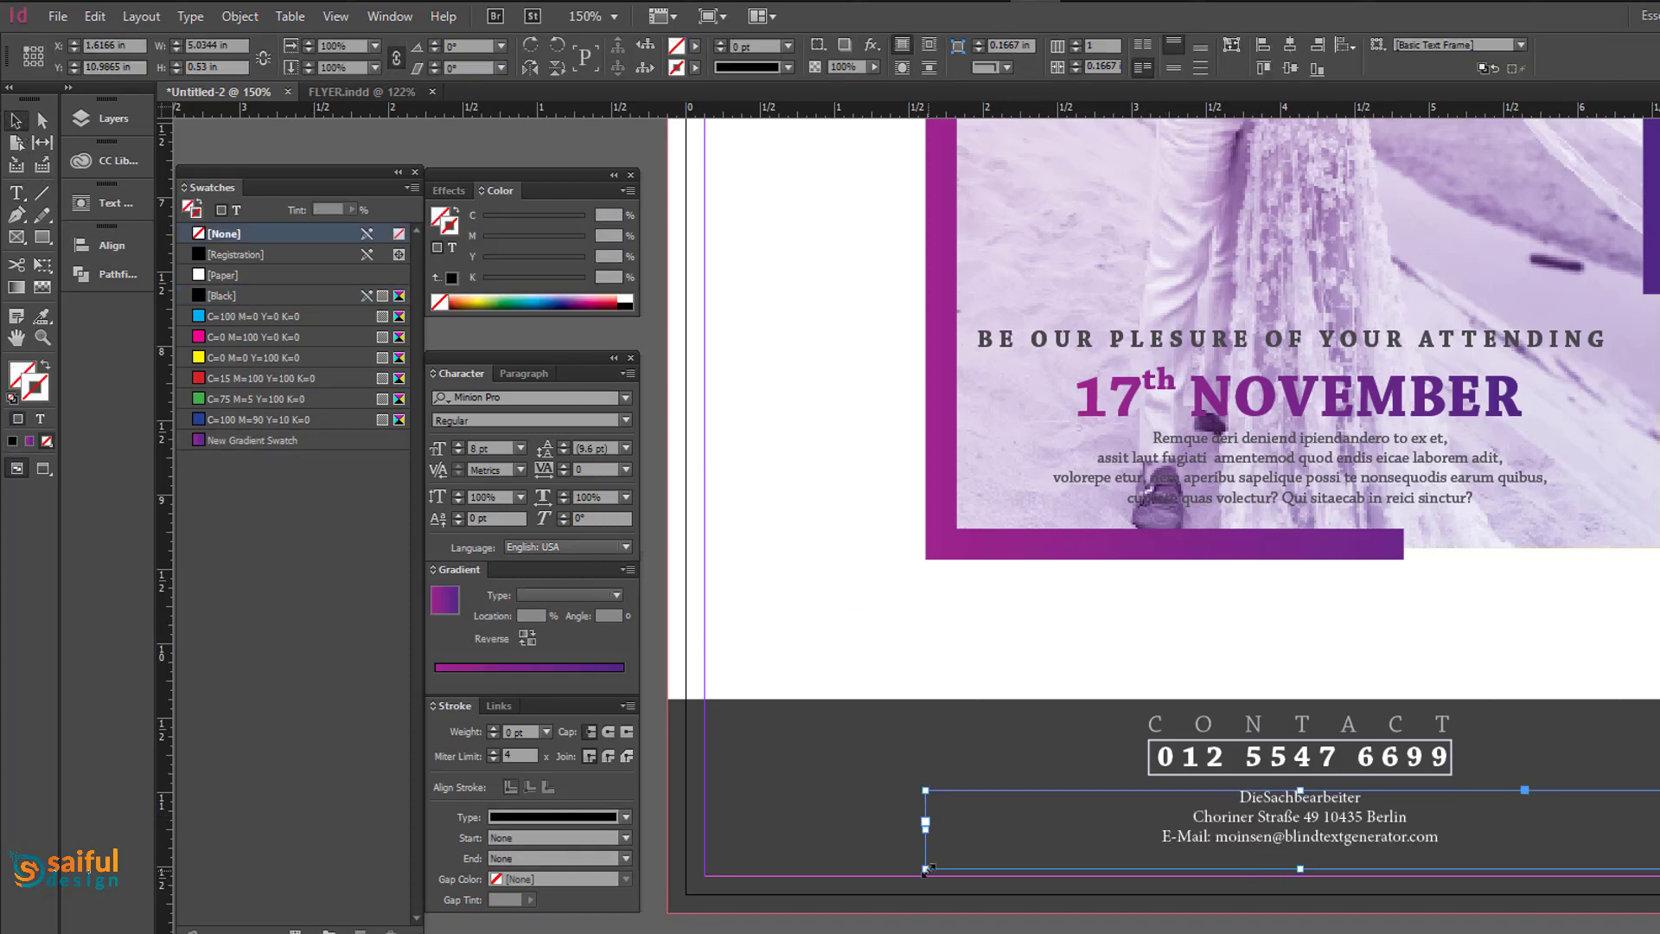
left_click_drag(926, 869, 1147, 852)
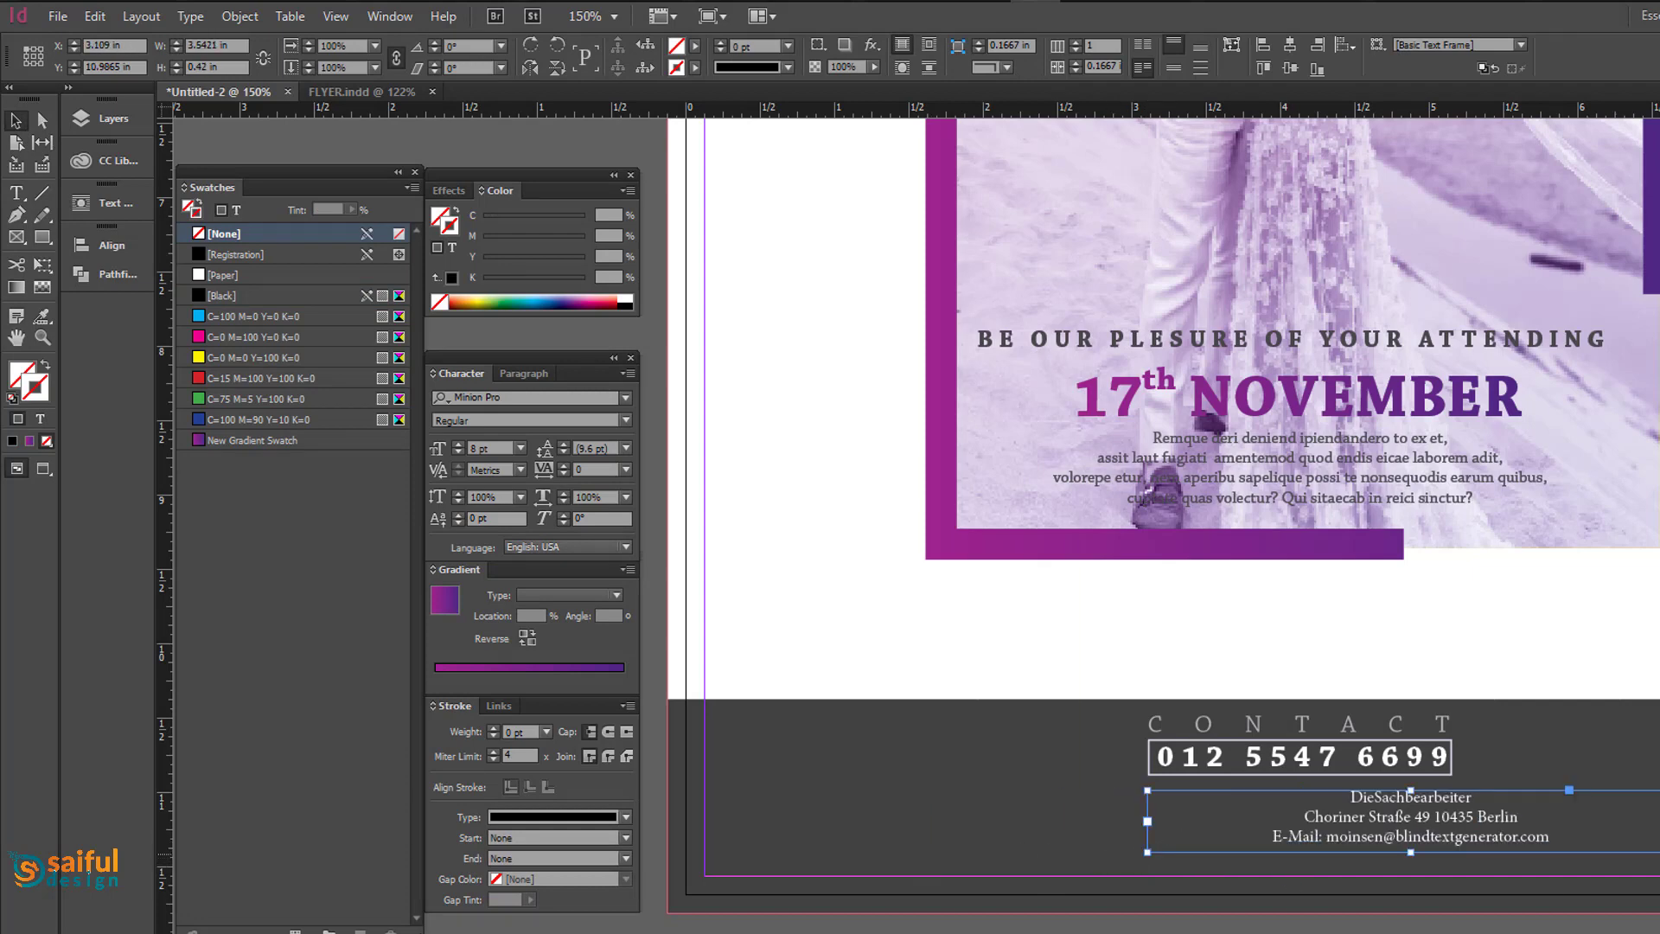
left_click_drag(1659, 852, 1460, 854)
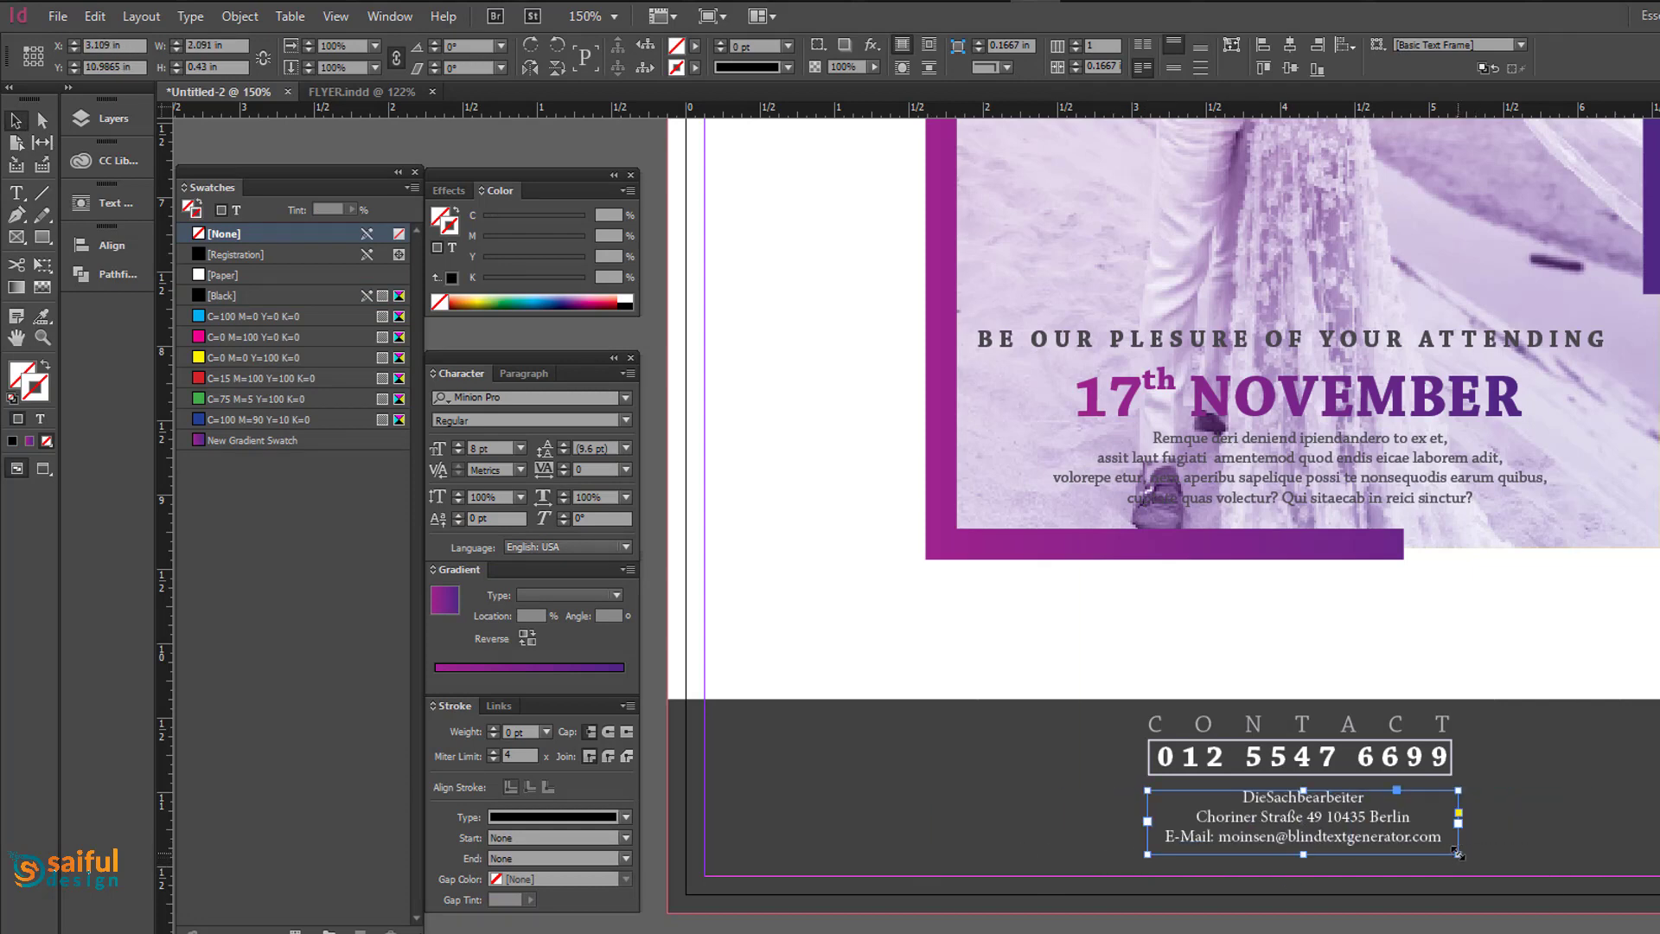
Nudge the address frame slightly up towards the phone number box and deselect it.
key("Up")
key("Up")
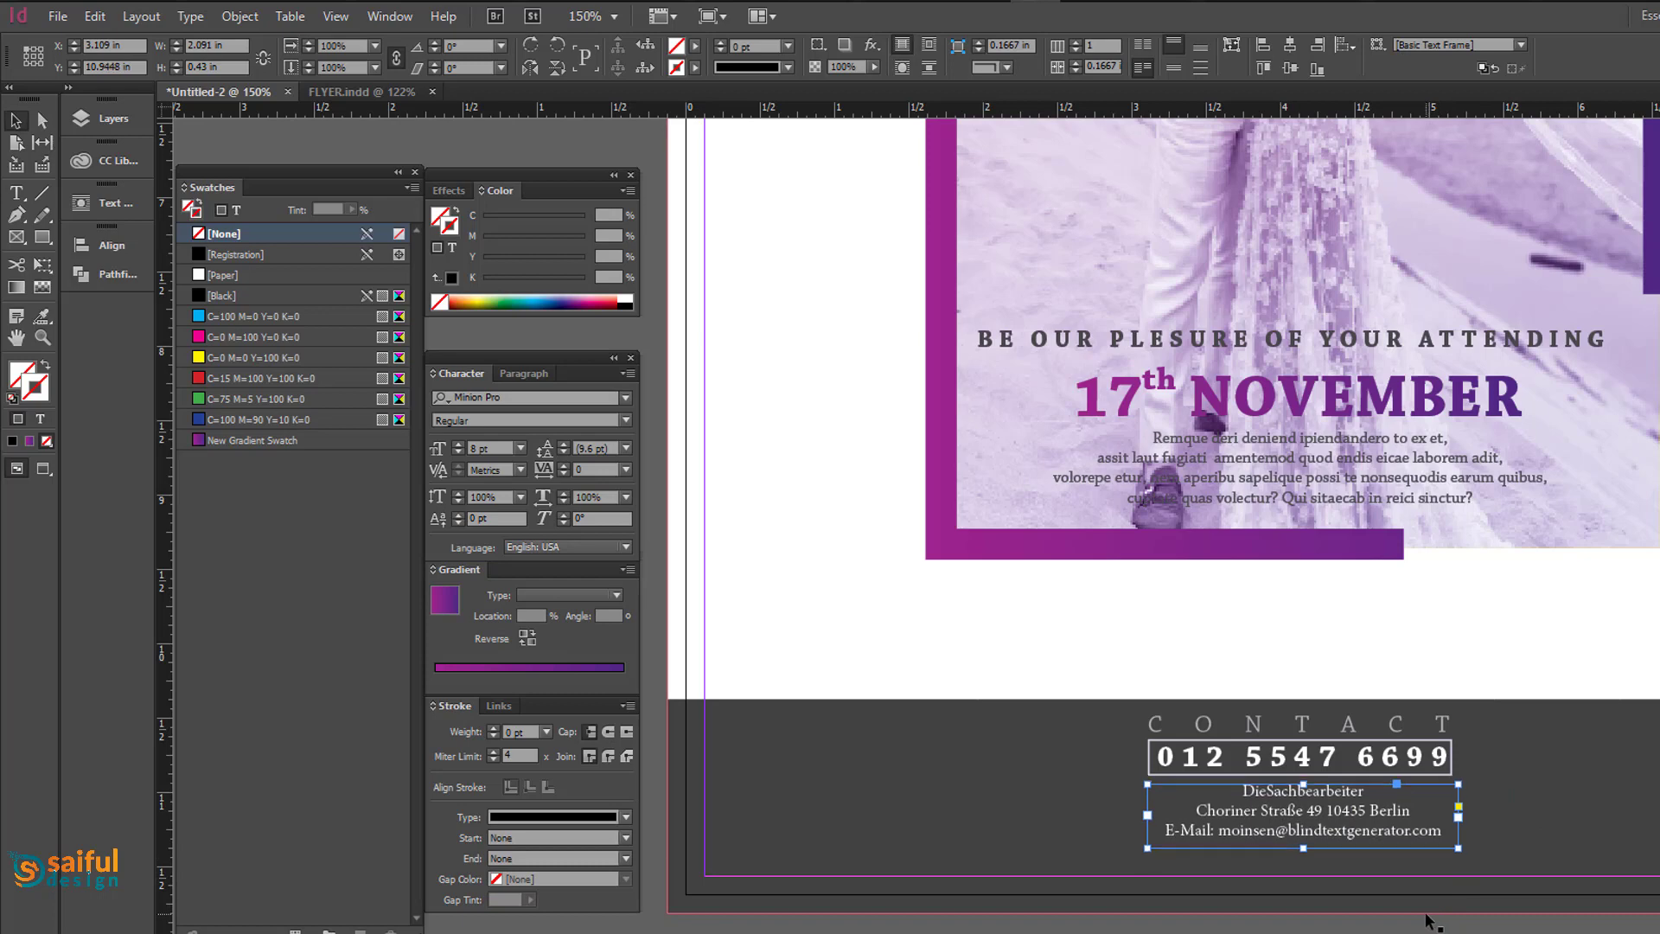
left_click(1365, 929)
left_click(1303, 836)
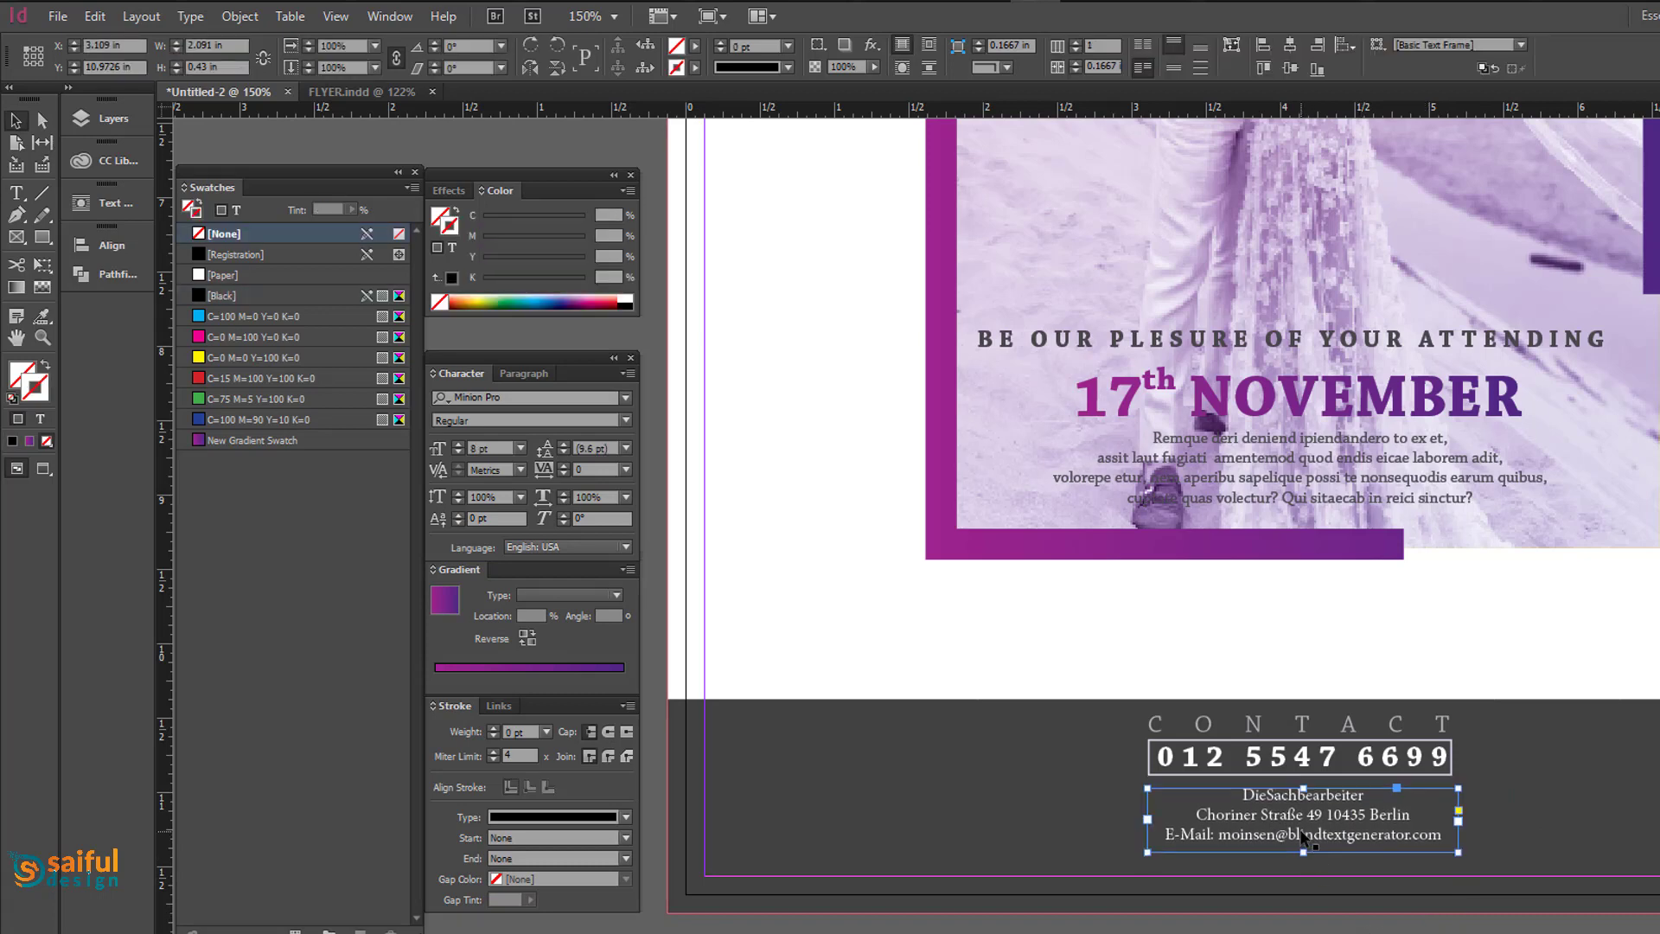
left_click(1375, 922)
left_click_drag(1359, 921, 1367, 922)
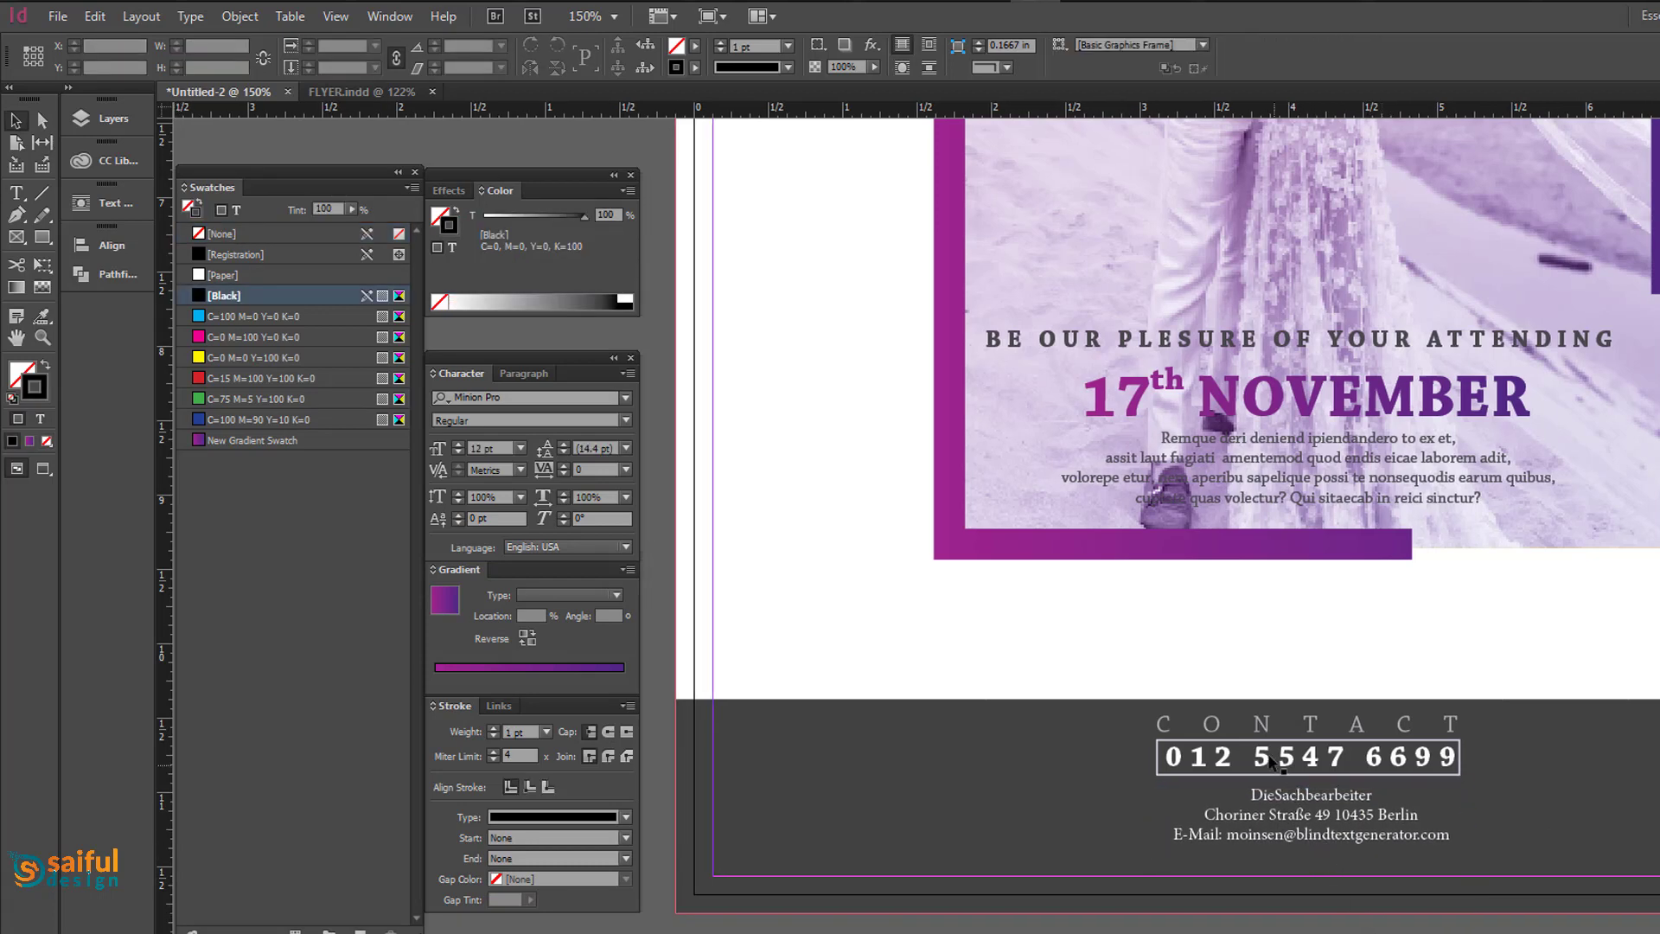
Fill the whole footer phone number text with the New Gradient Swatch.
double_click(1269, 761)
double_click(1269, 761)
key("ctrl+a")
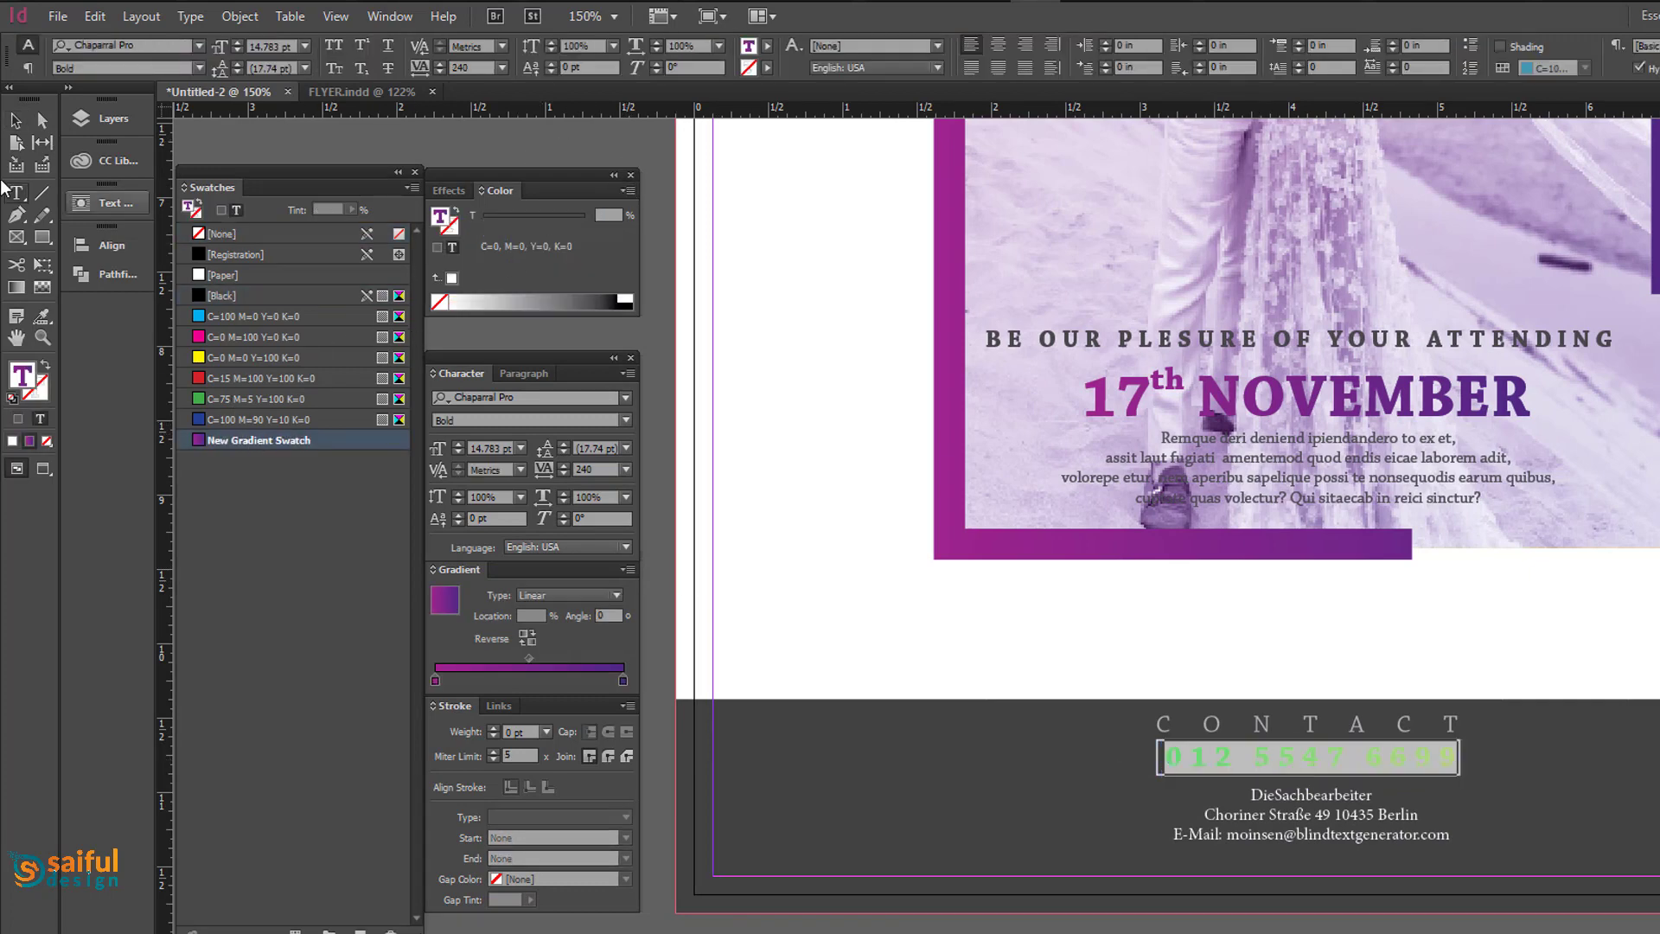
left_click(16, 120)
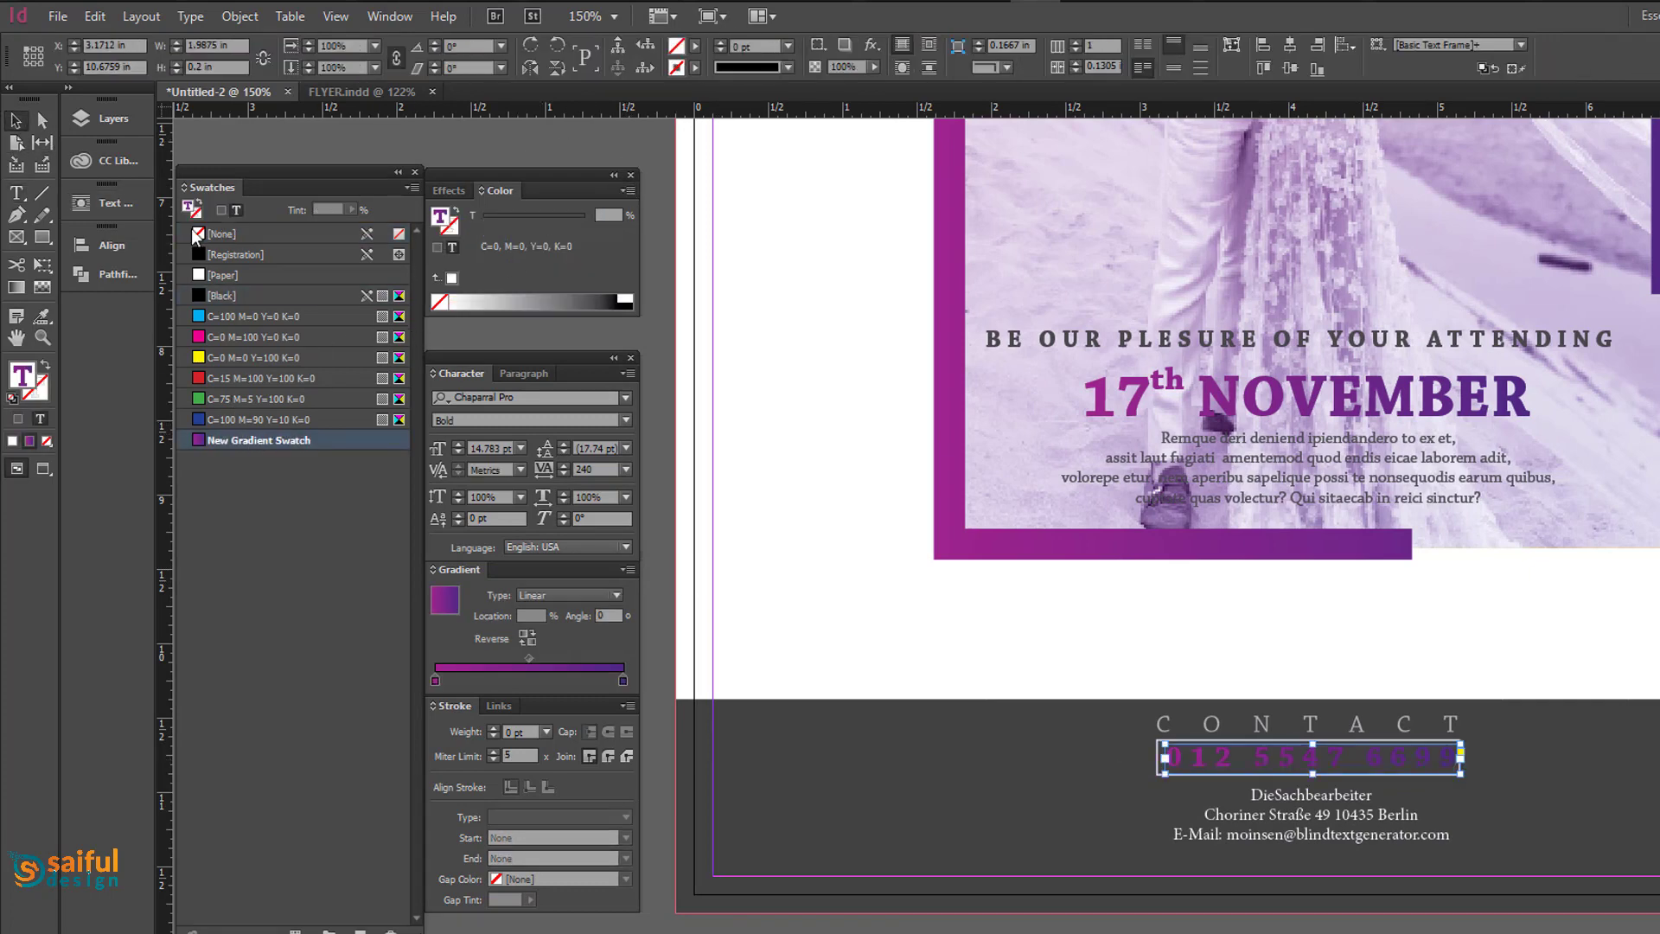
double_click(1209, 763)
key("ctrl+a")
Recolour the phone number's gradient with a magenta end stop and a pink start stop of C=0 M=65 Y=0 K=0.
left_click(623, 679)
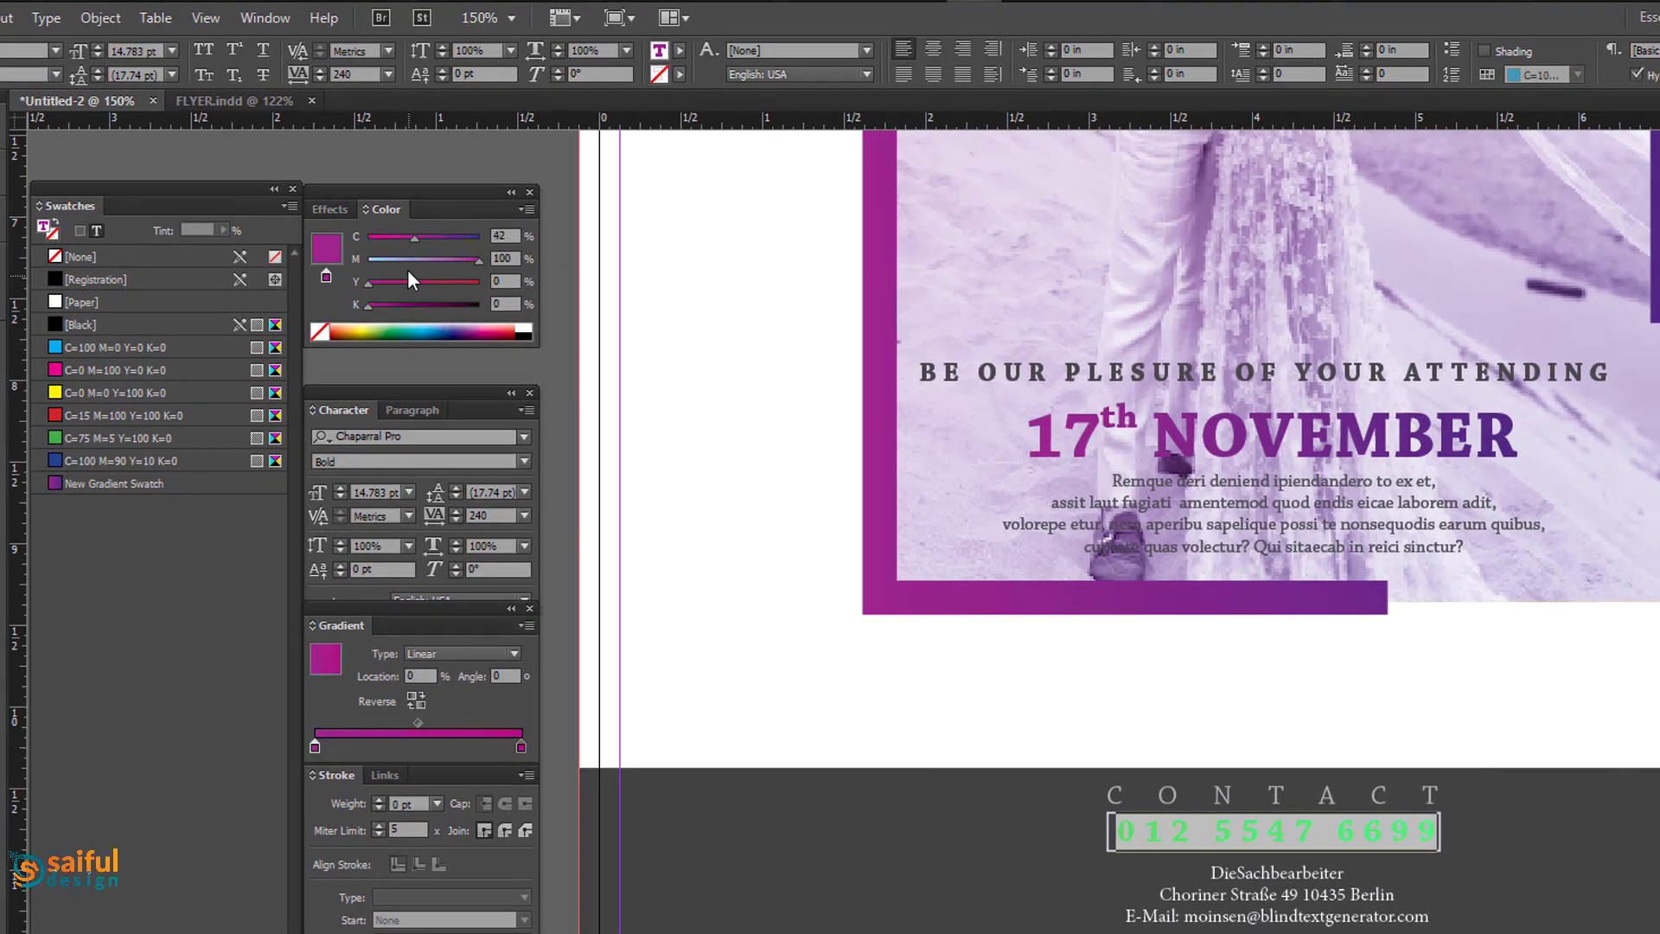
left_click_drag(478, 258, 439, 265)
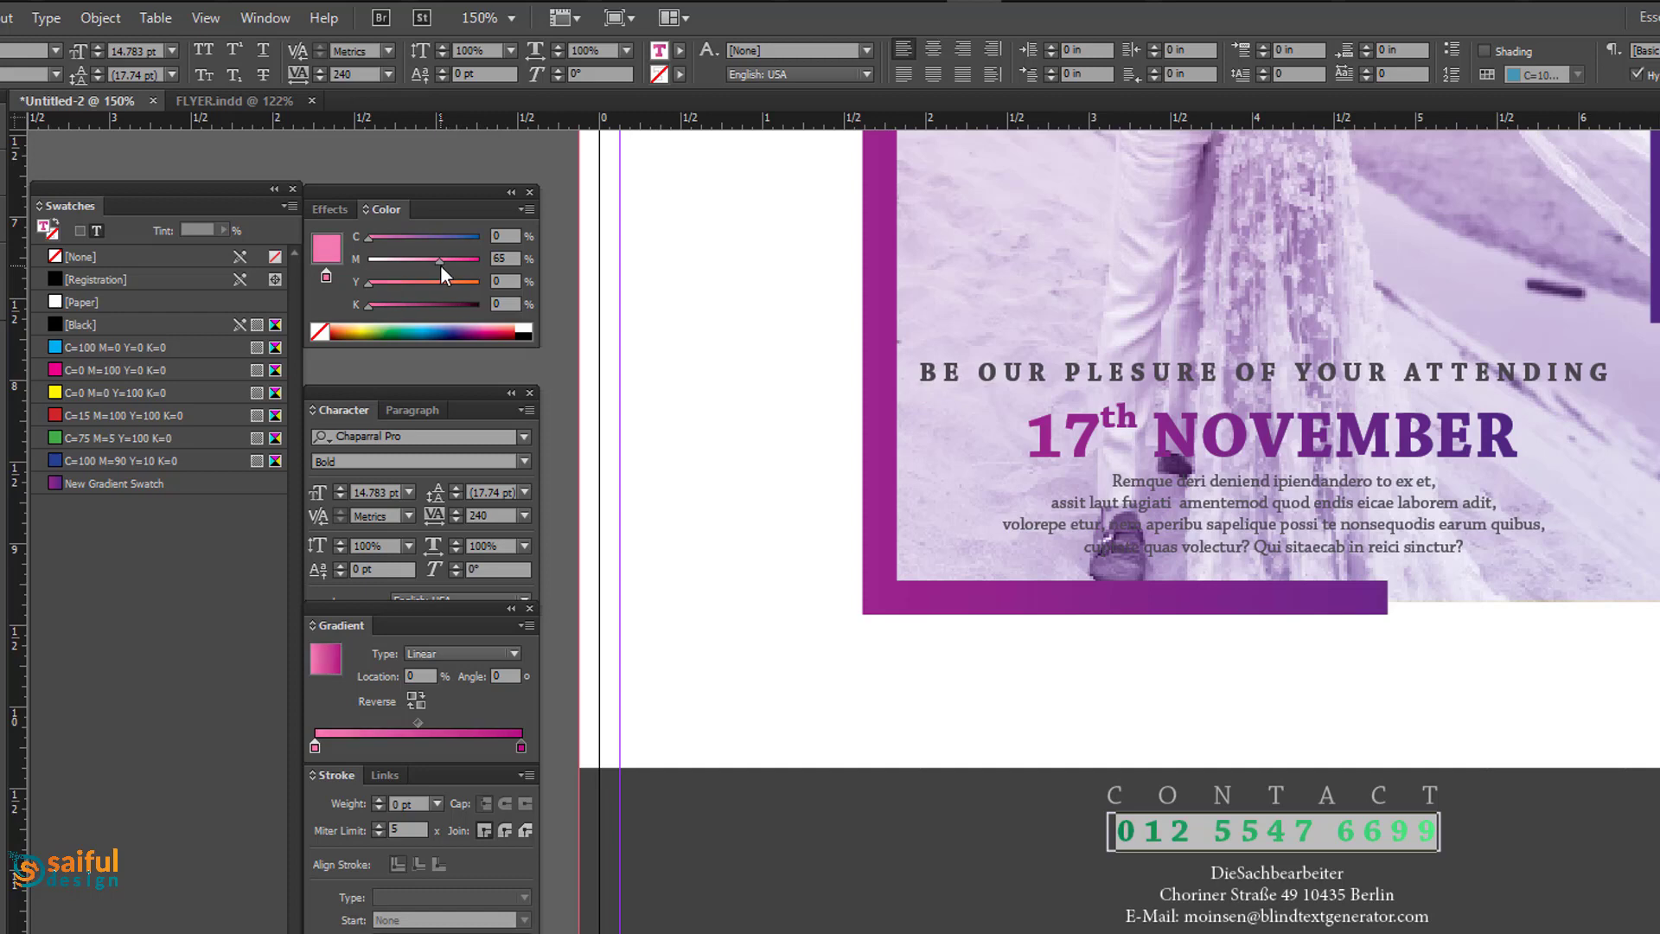
key("Escape")
left_click(923, 908)
Fill the word BRIDAL in the title with the New Gradient Swatch.
scroll(972, 920, "down", 3)
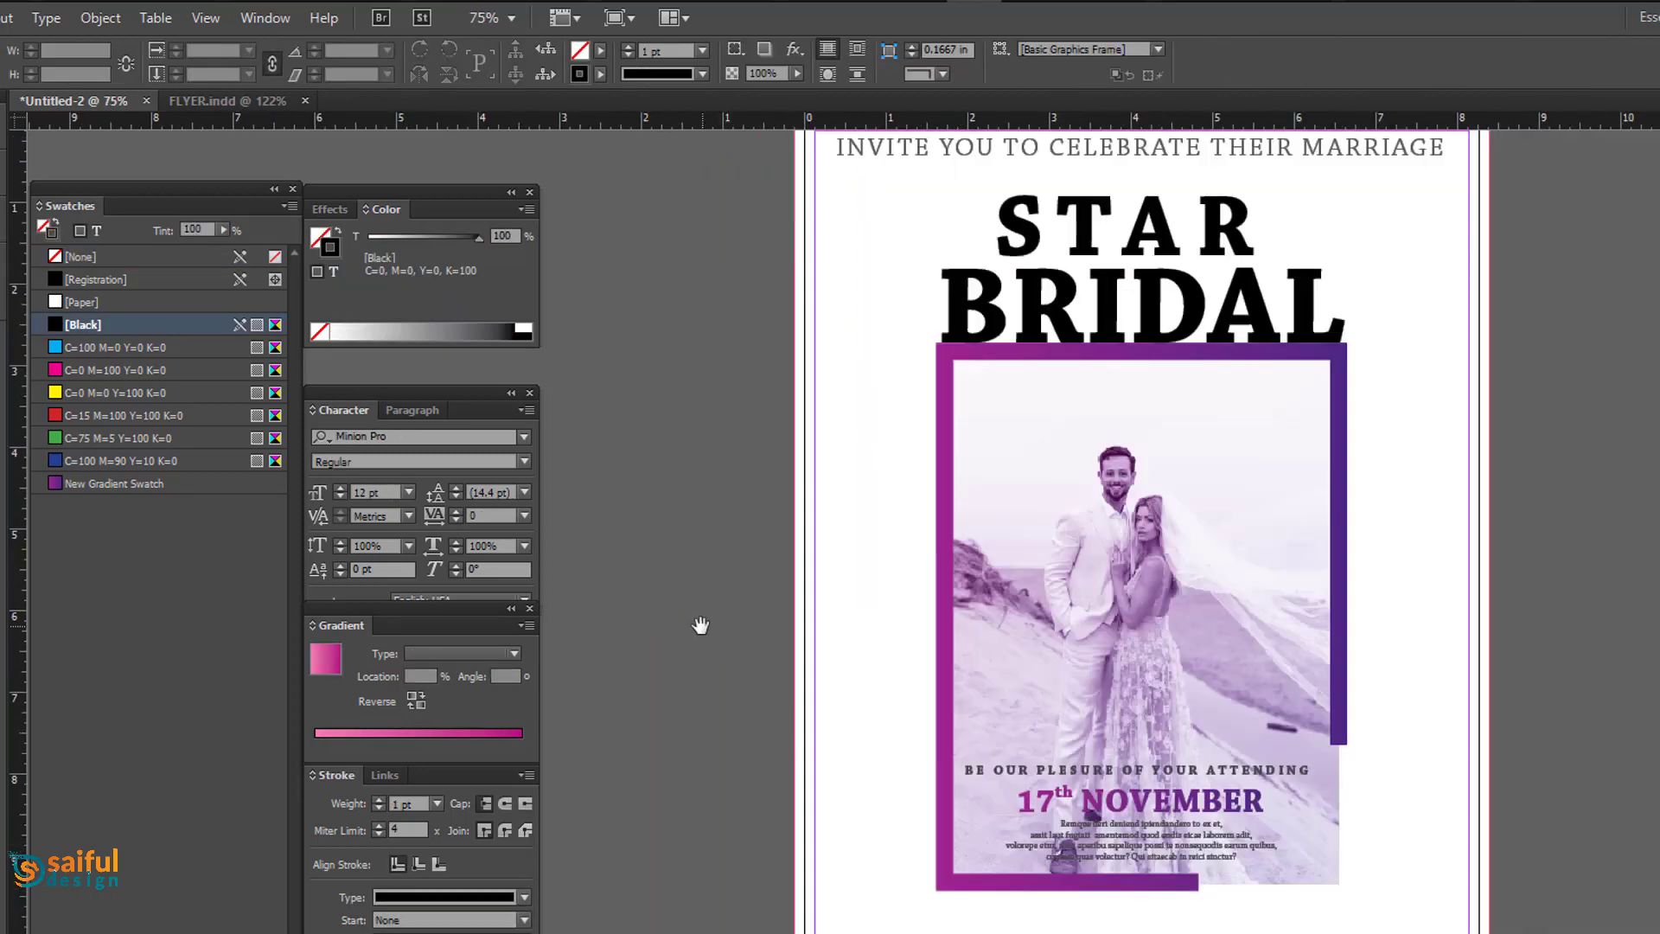
left_click_drag(646, 630, 657, 599)
double_click(1069, 299)
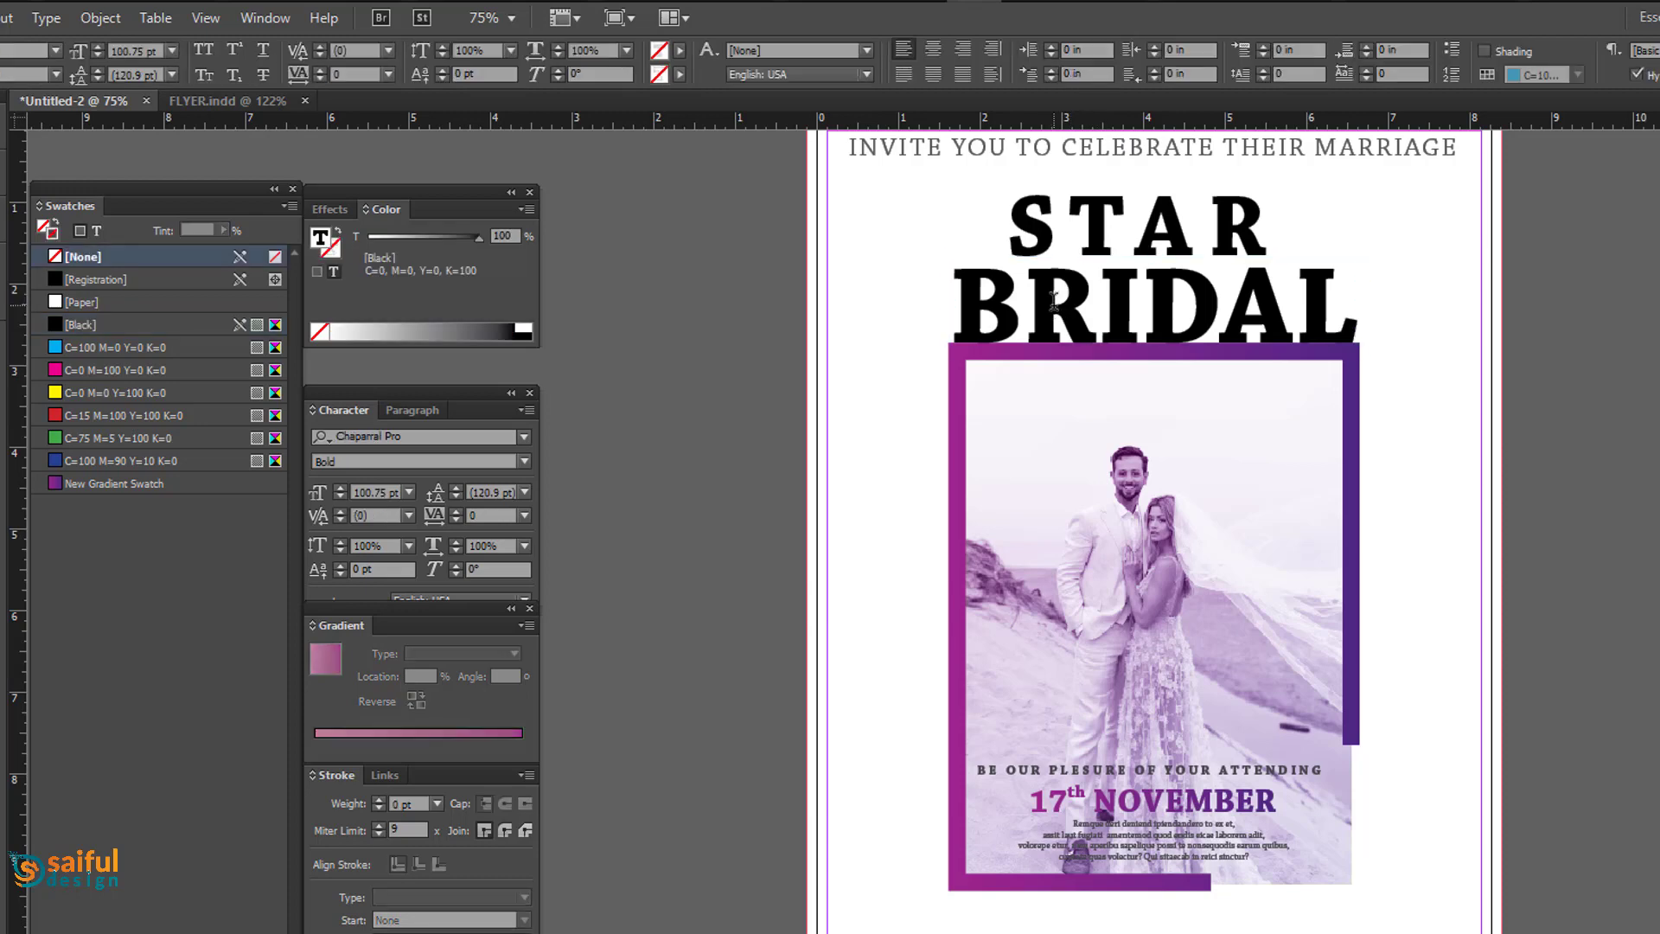
key("ctrl+a")
left_click(90, 483)
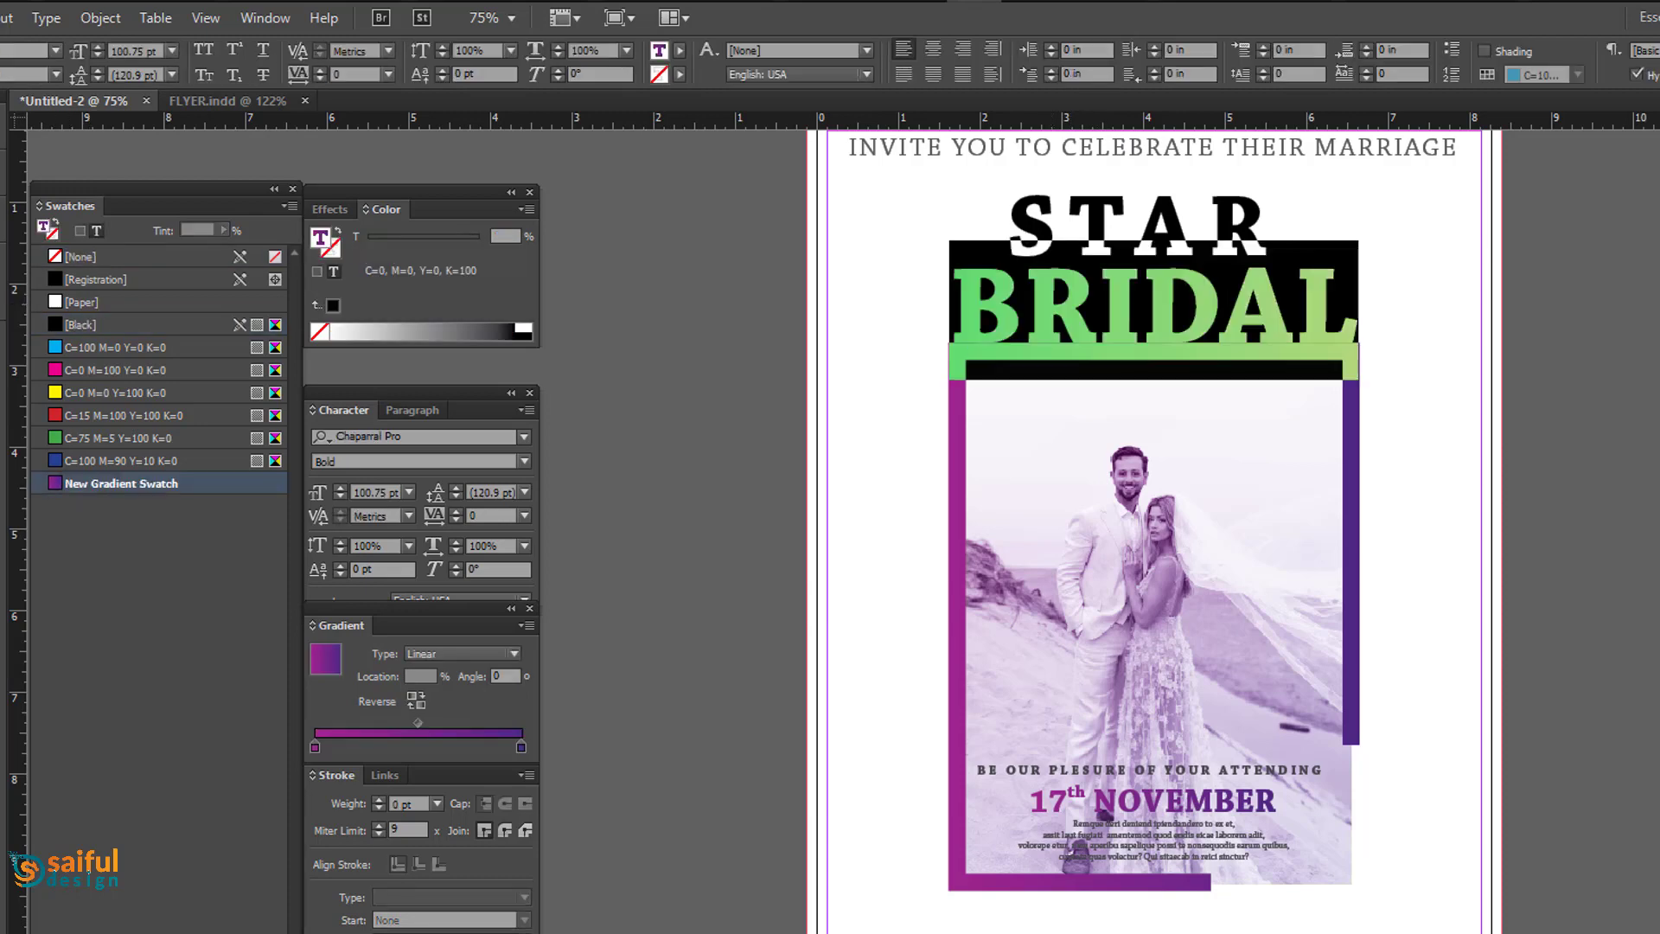
key("Escape")
left_click(771, 520)
left_click(1107, 300)
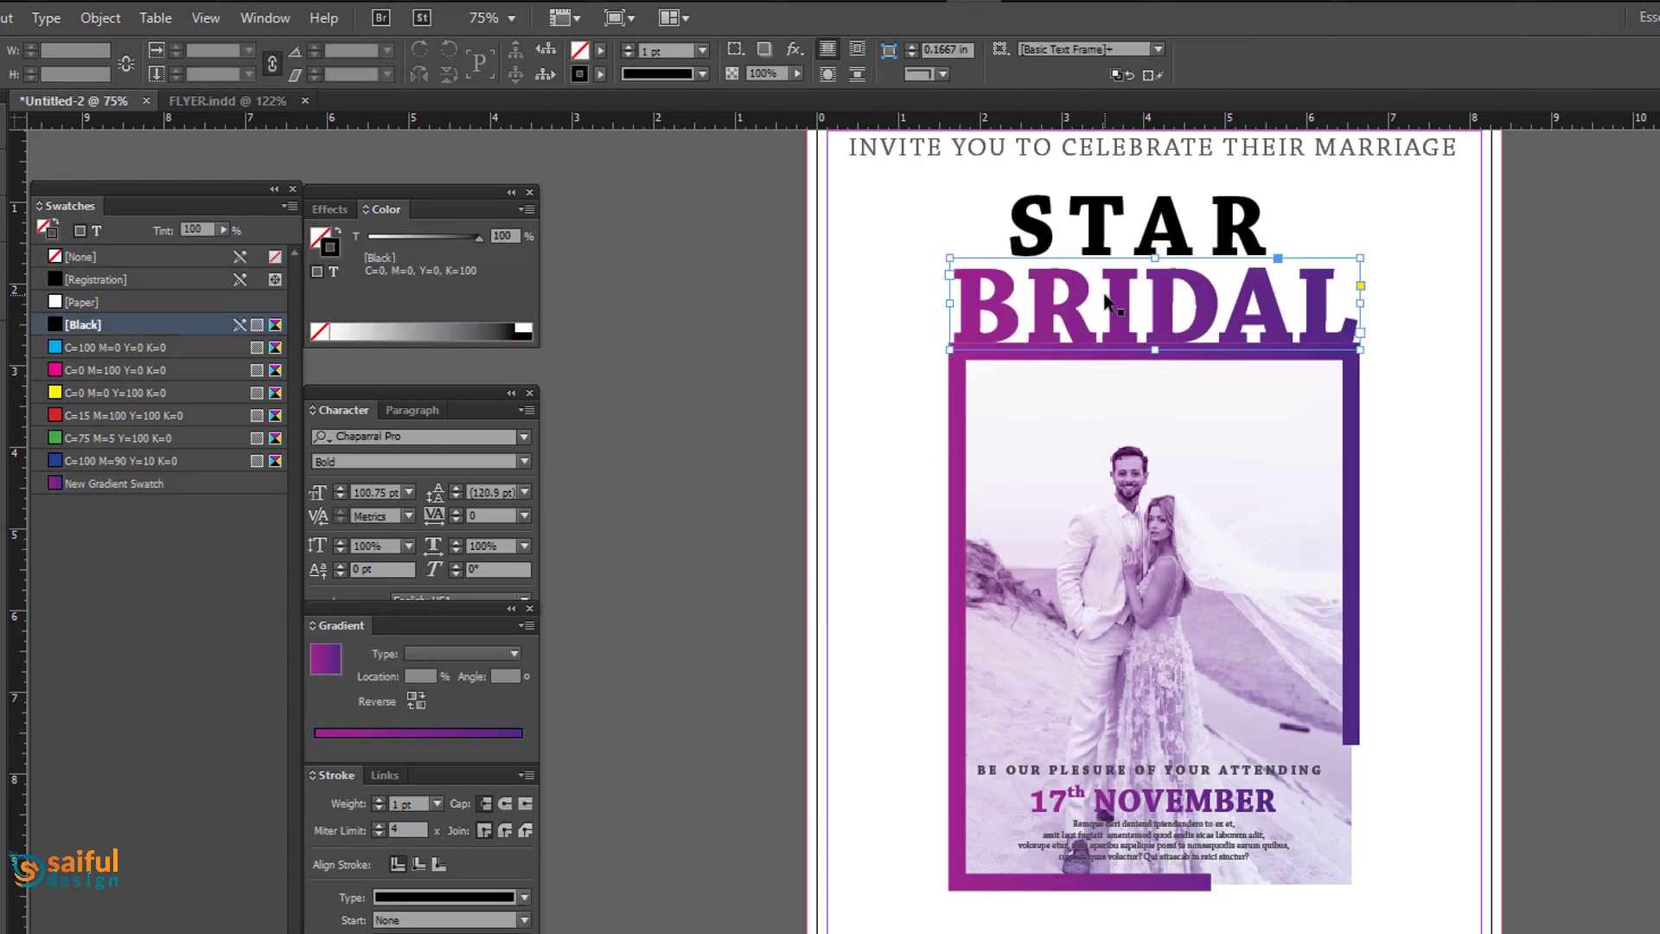
left_click(710, 421)
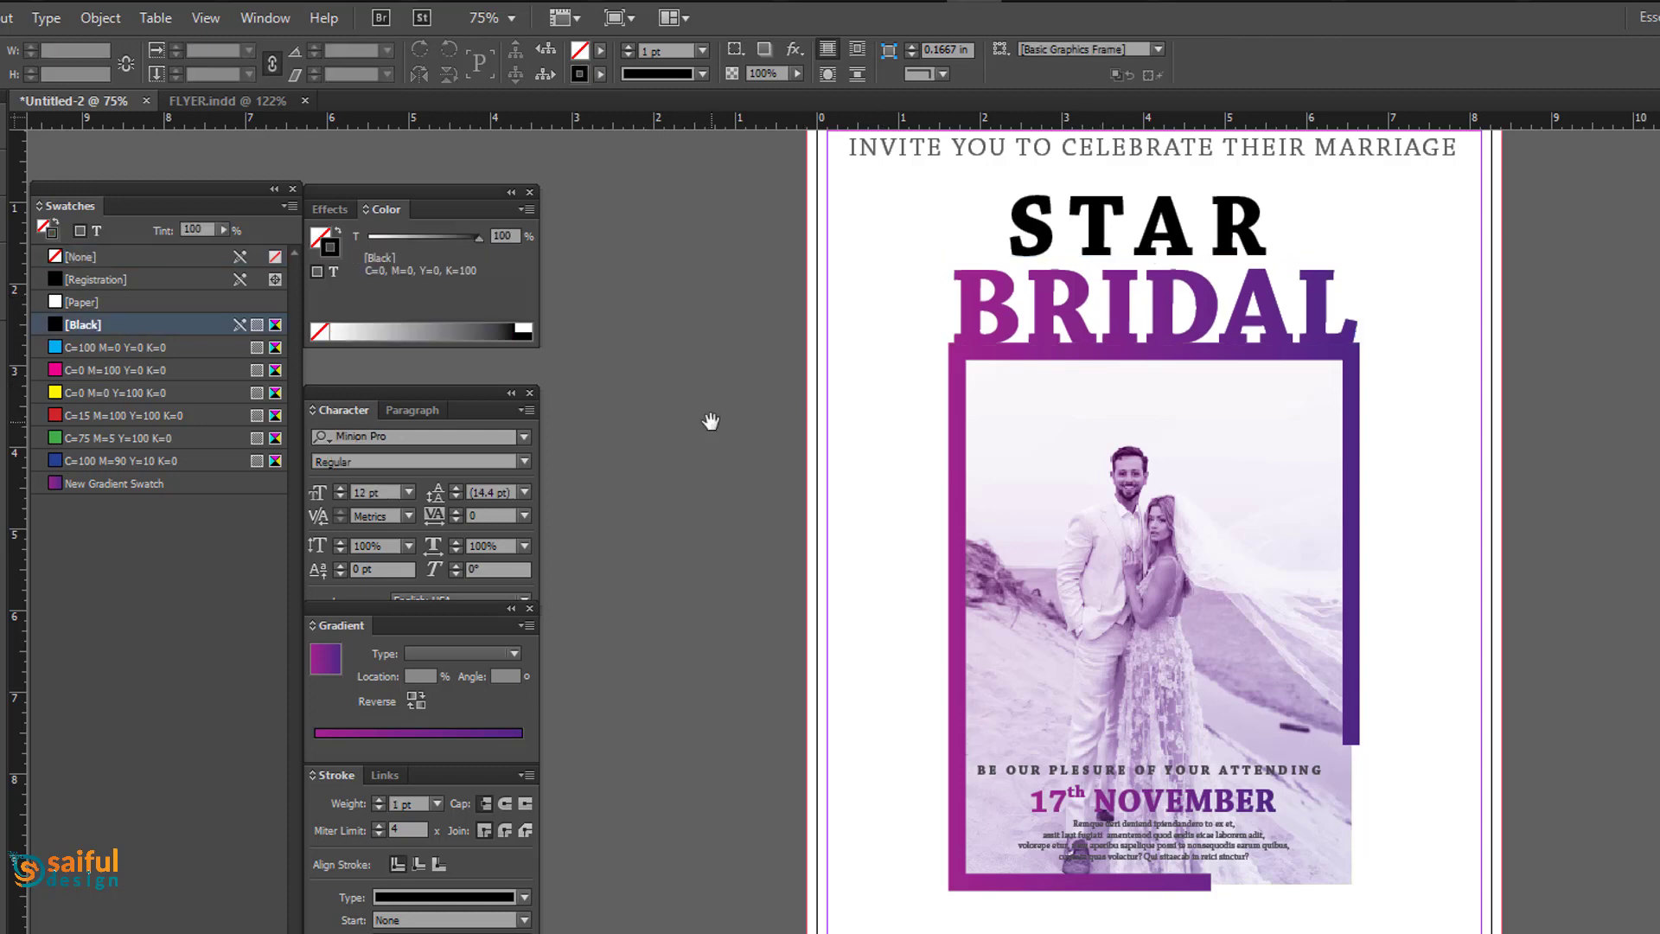
Convert the STAR title letters to outlines and fill them with black at an 80% tint.
left_click_drag(710, 422, 704, 508)
left_click(1250, 303)
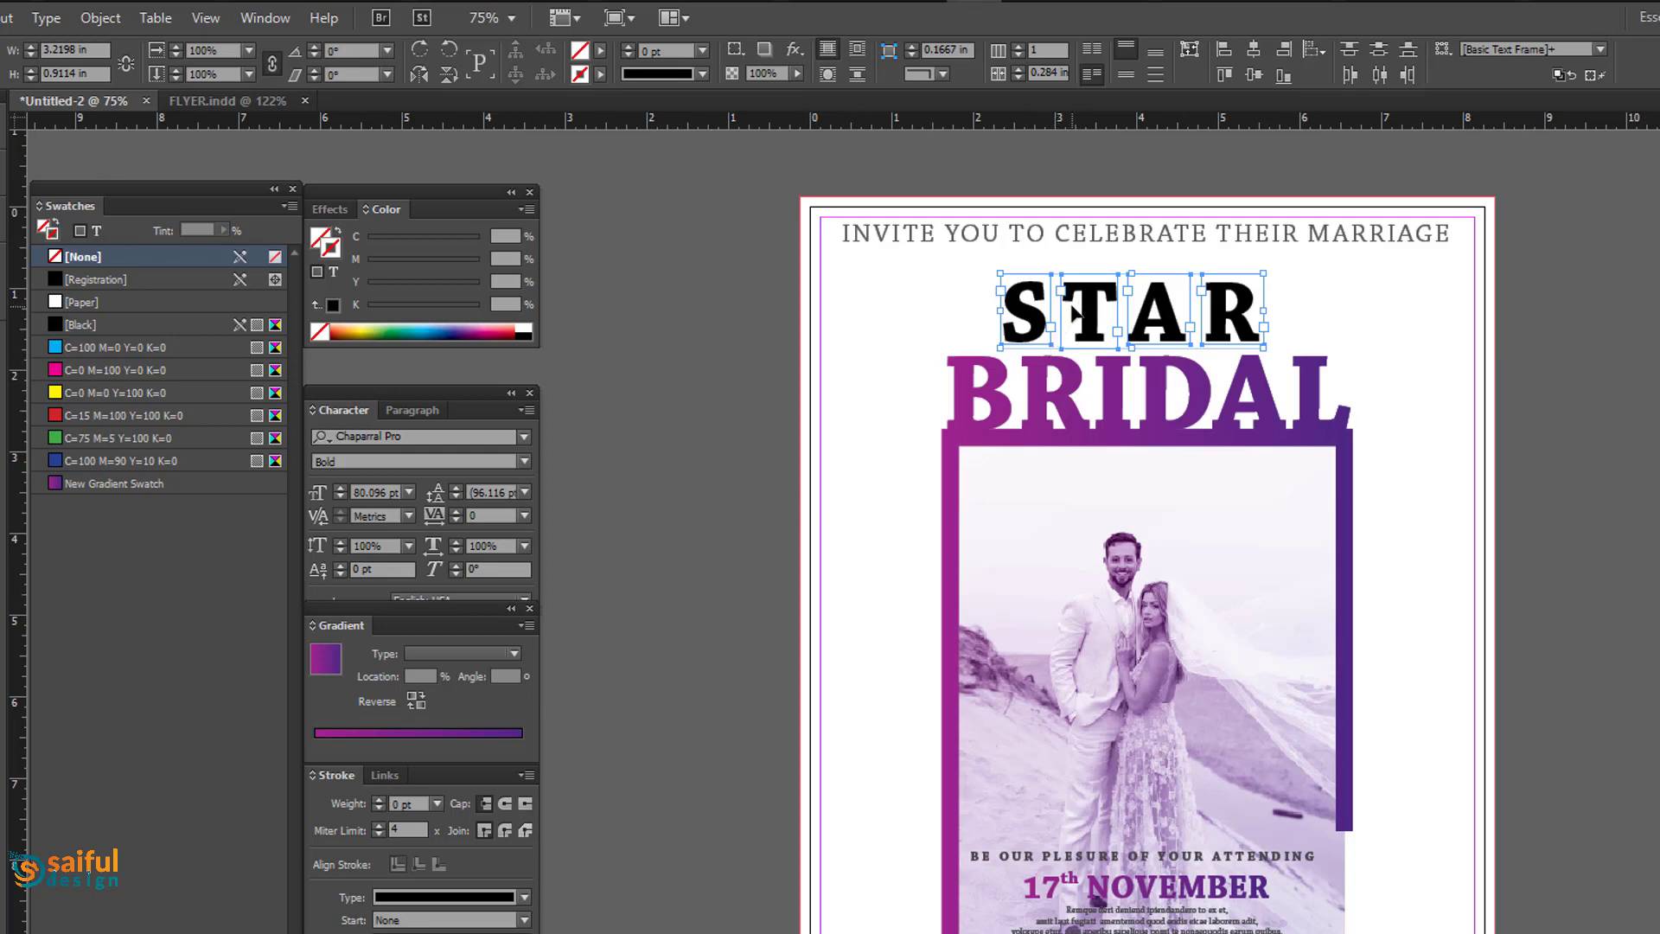
key("ctrl+shift+o")
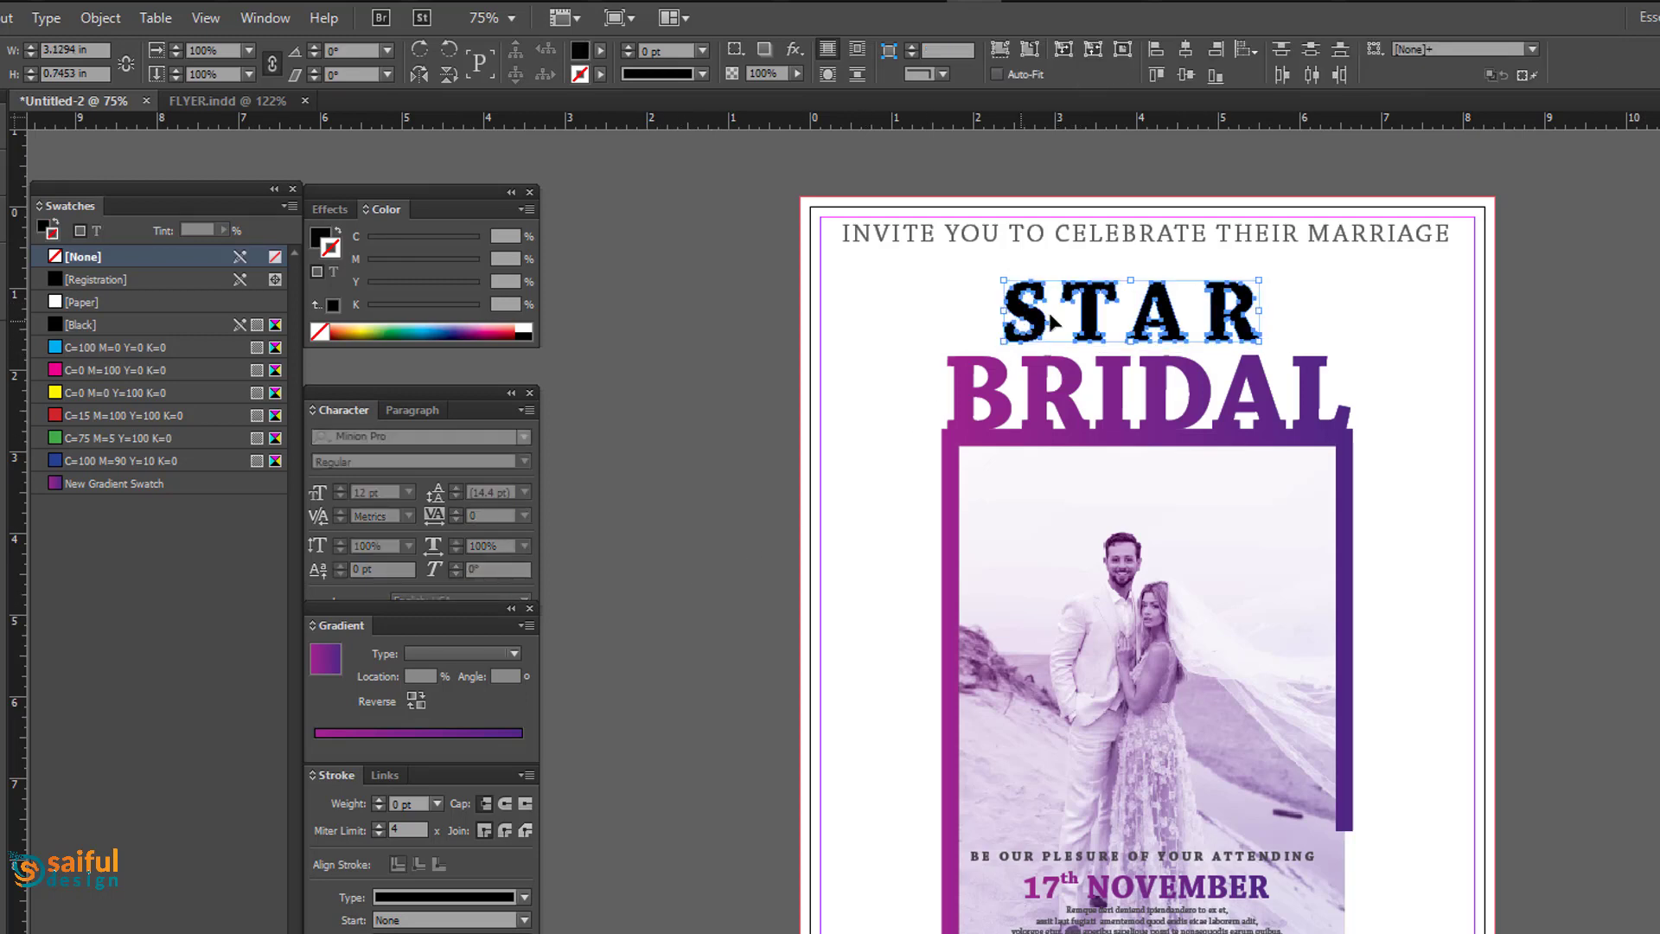
left_click(1263, 339)
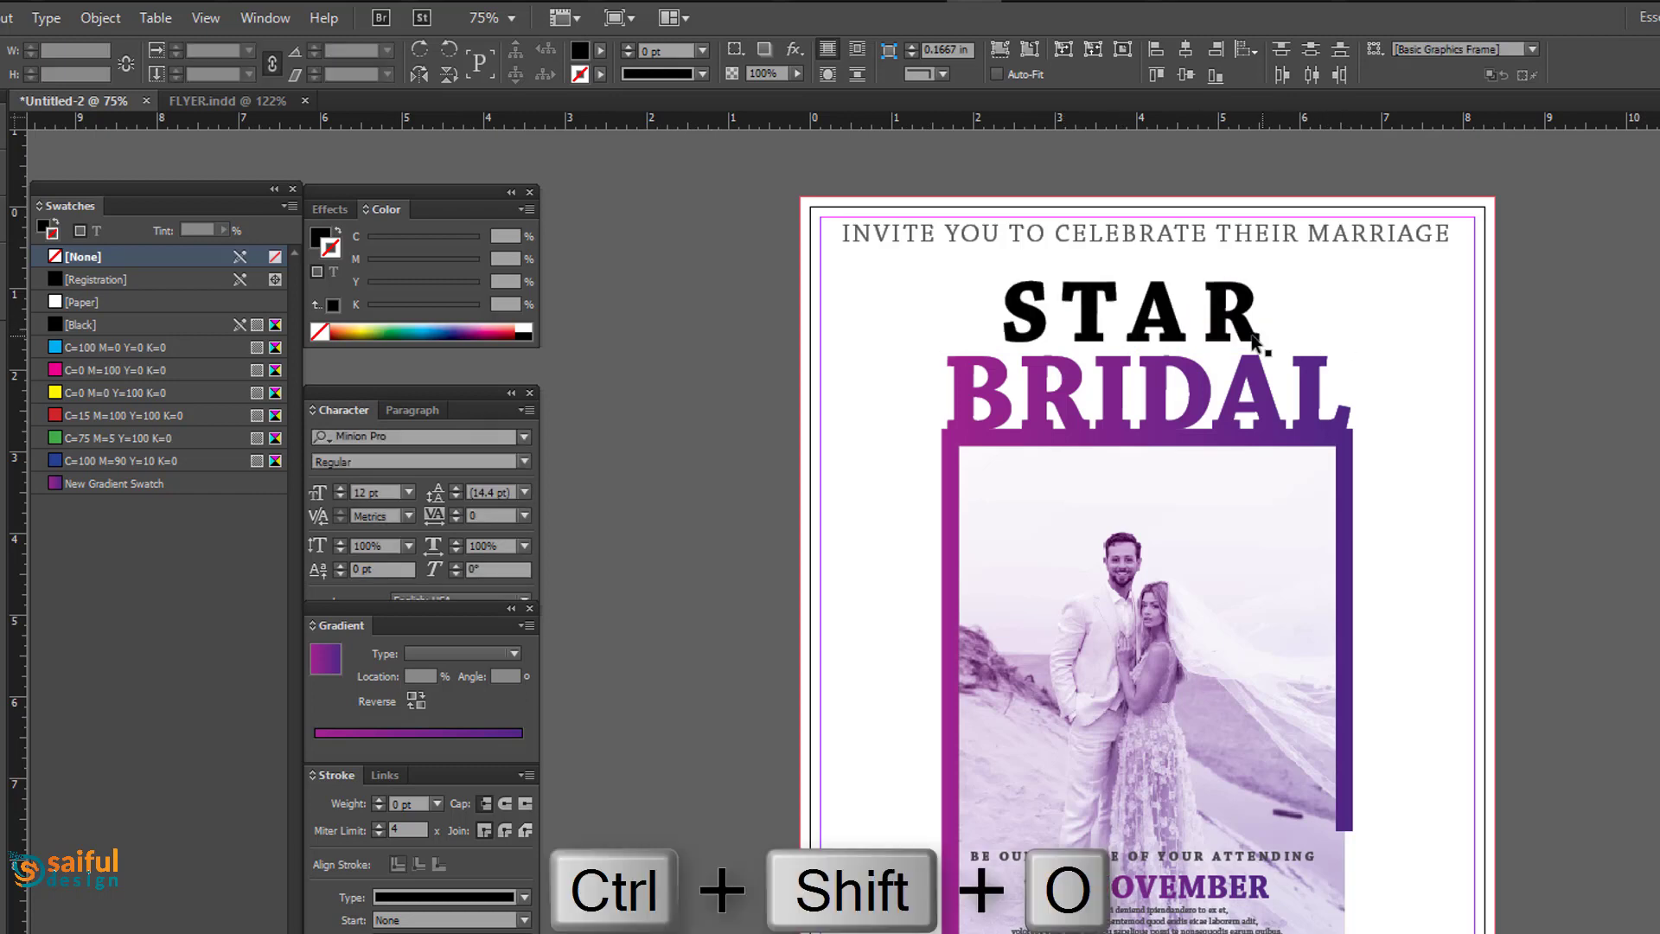
left_click(1255, 335)
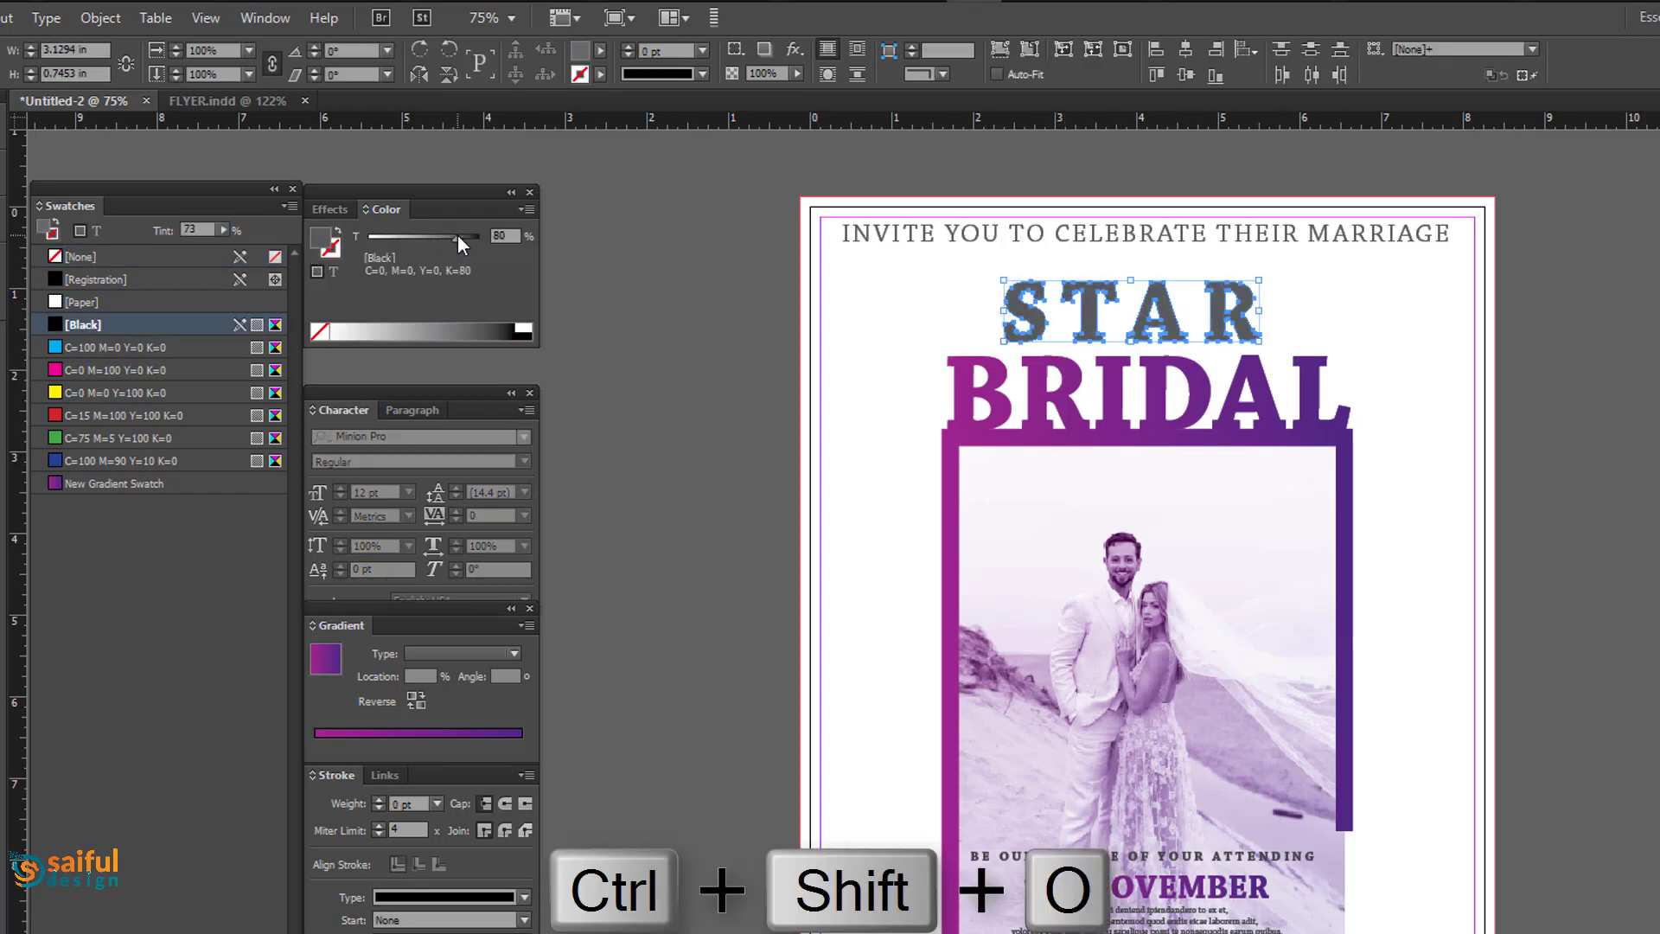
left_click(716, 428)
Draw a small rectangle about 0.39 in wide and 0.1 in high in the blank area beside the photo frame.
left_click_drag(704, 448, 638, 386)
left_click_drag(647, 232, 1281, 596)
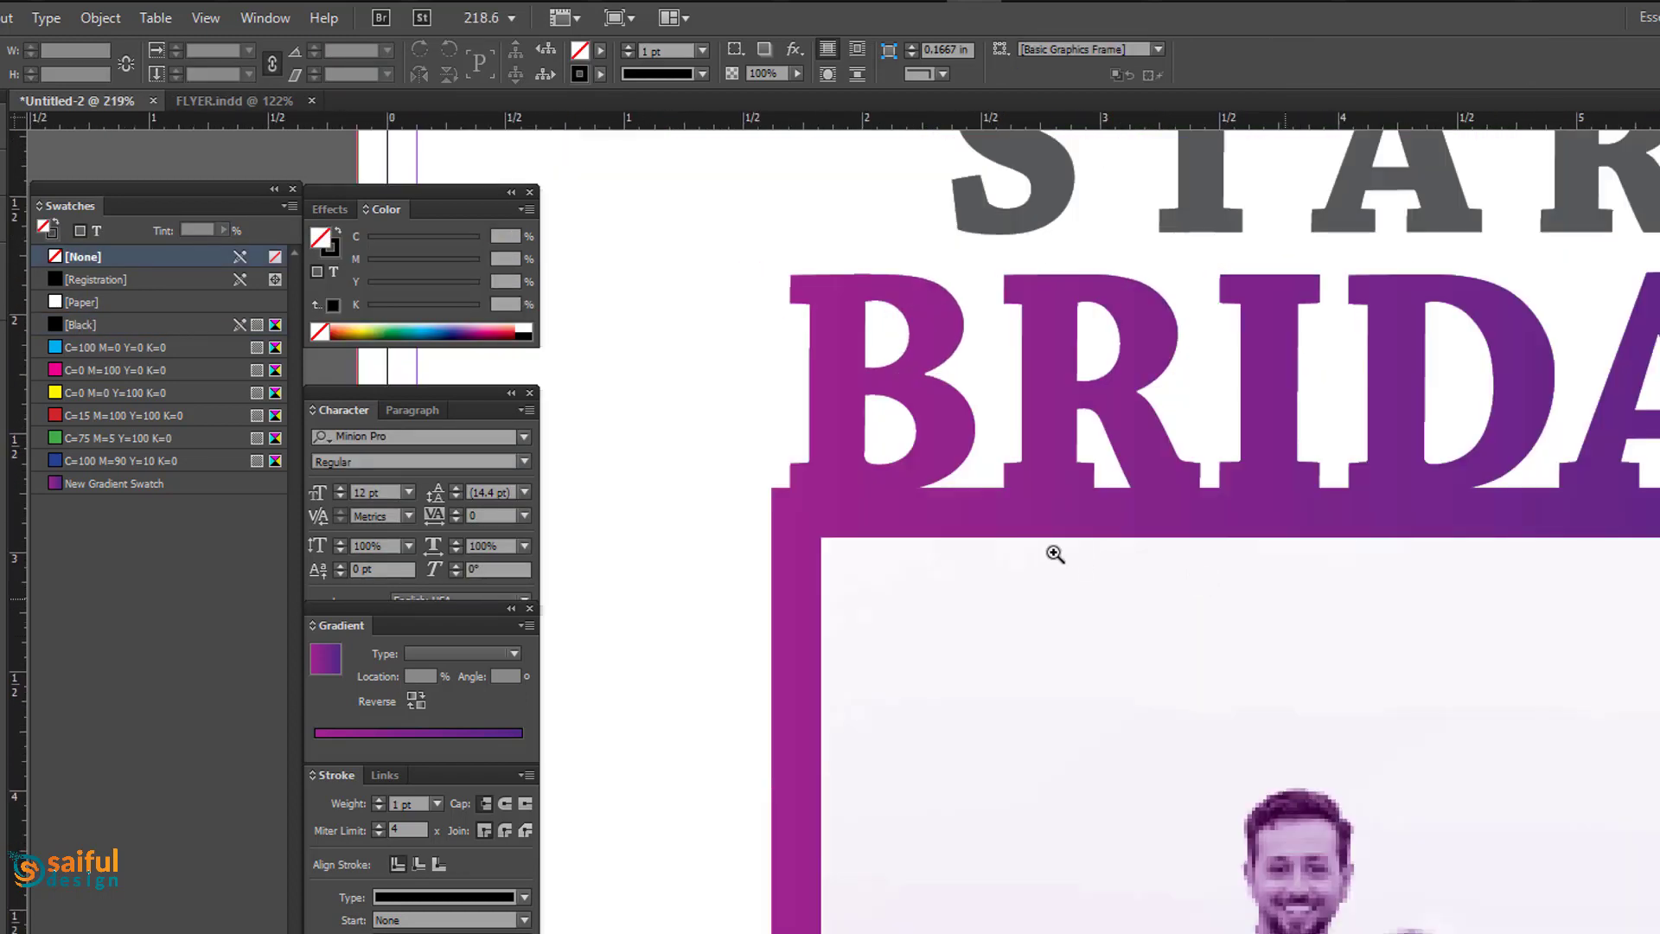
left_click_drag(692, 511, 1153, 519)
left_click_drag(715, 324, 1659, 933)
left_click_drag(1219, 840, 1566, 890)
left_click_drag(596, 335, 1219, 642)
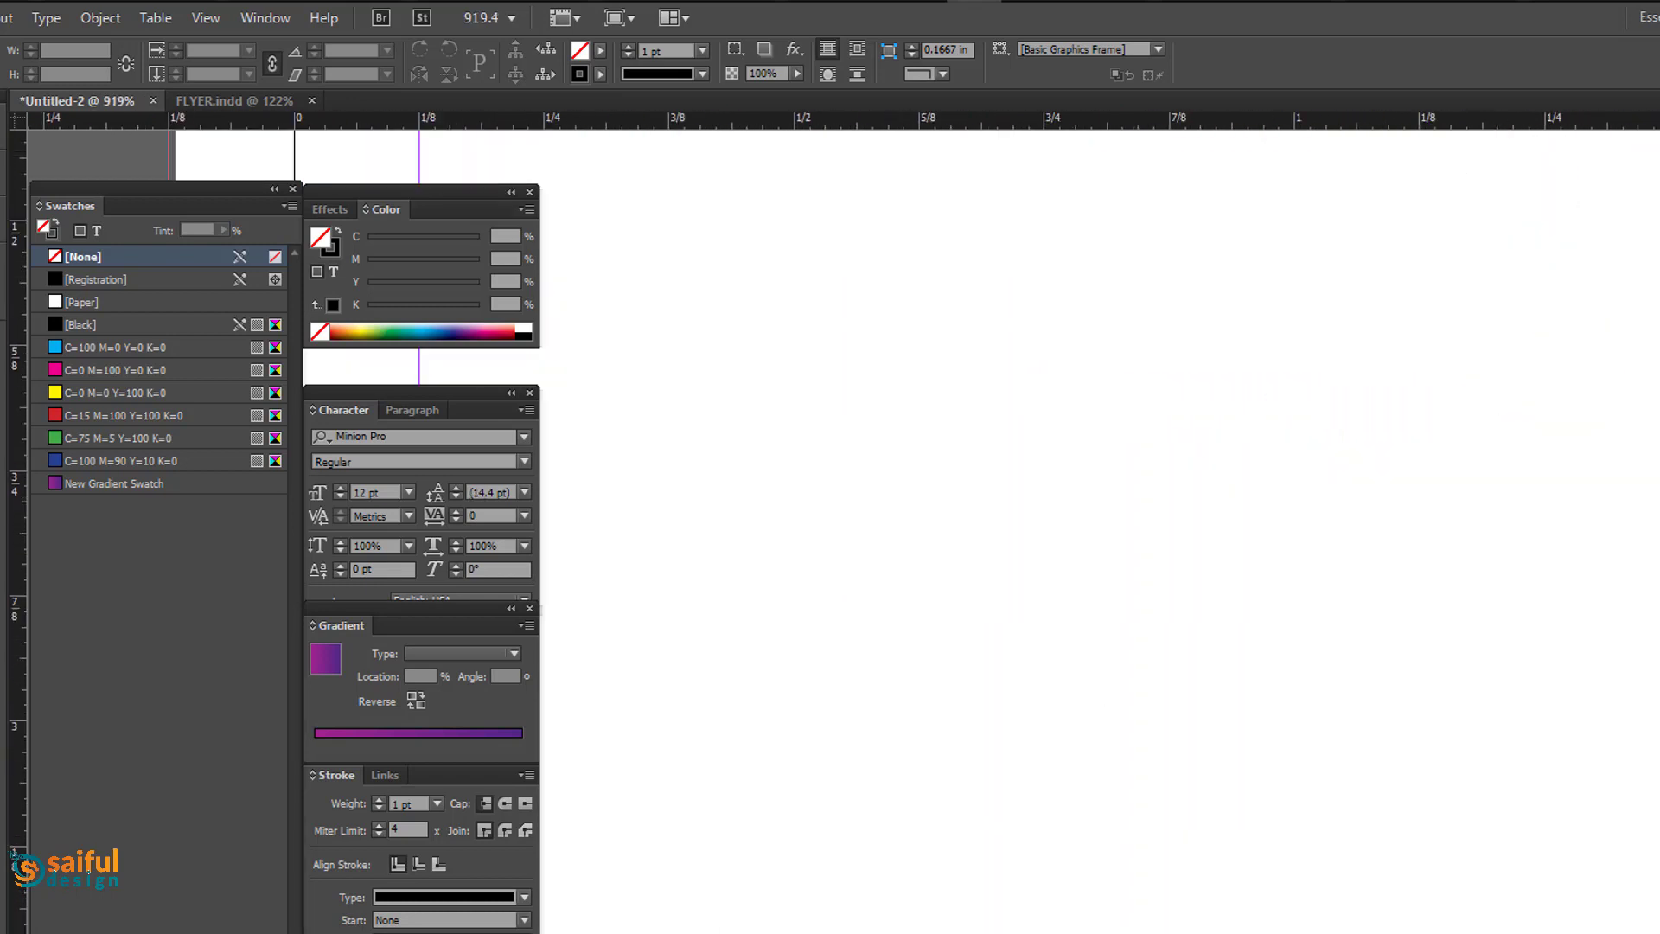
mouse_move(808, 546)
left_mouse_down()
mouse_move(1146, 657)
mouse_move(1192, 654)
left_mouse_up()
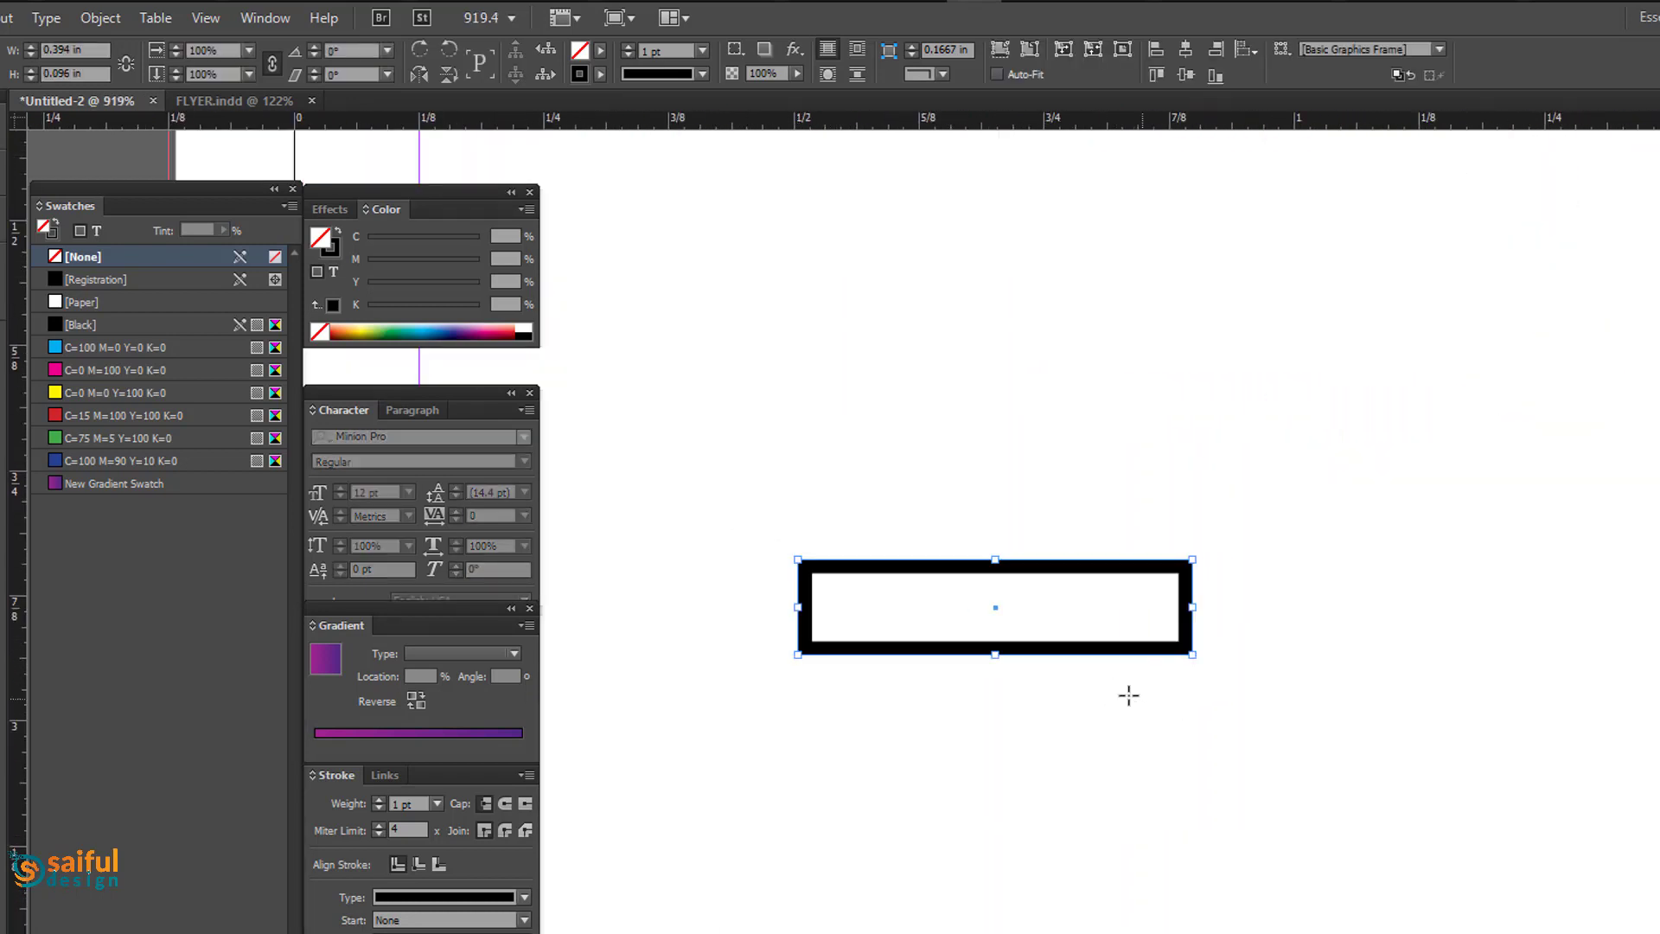
Give the small rectangle rounded corners and swap its fill and stroke for a solid black shape.
left_click(941, 74)
left_click(961, 182)
key("shift+x")
left_click(949, 680)
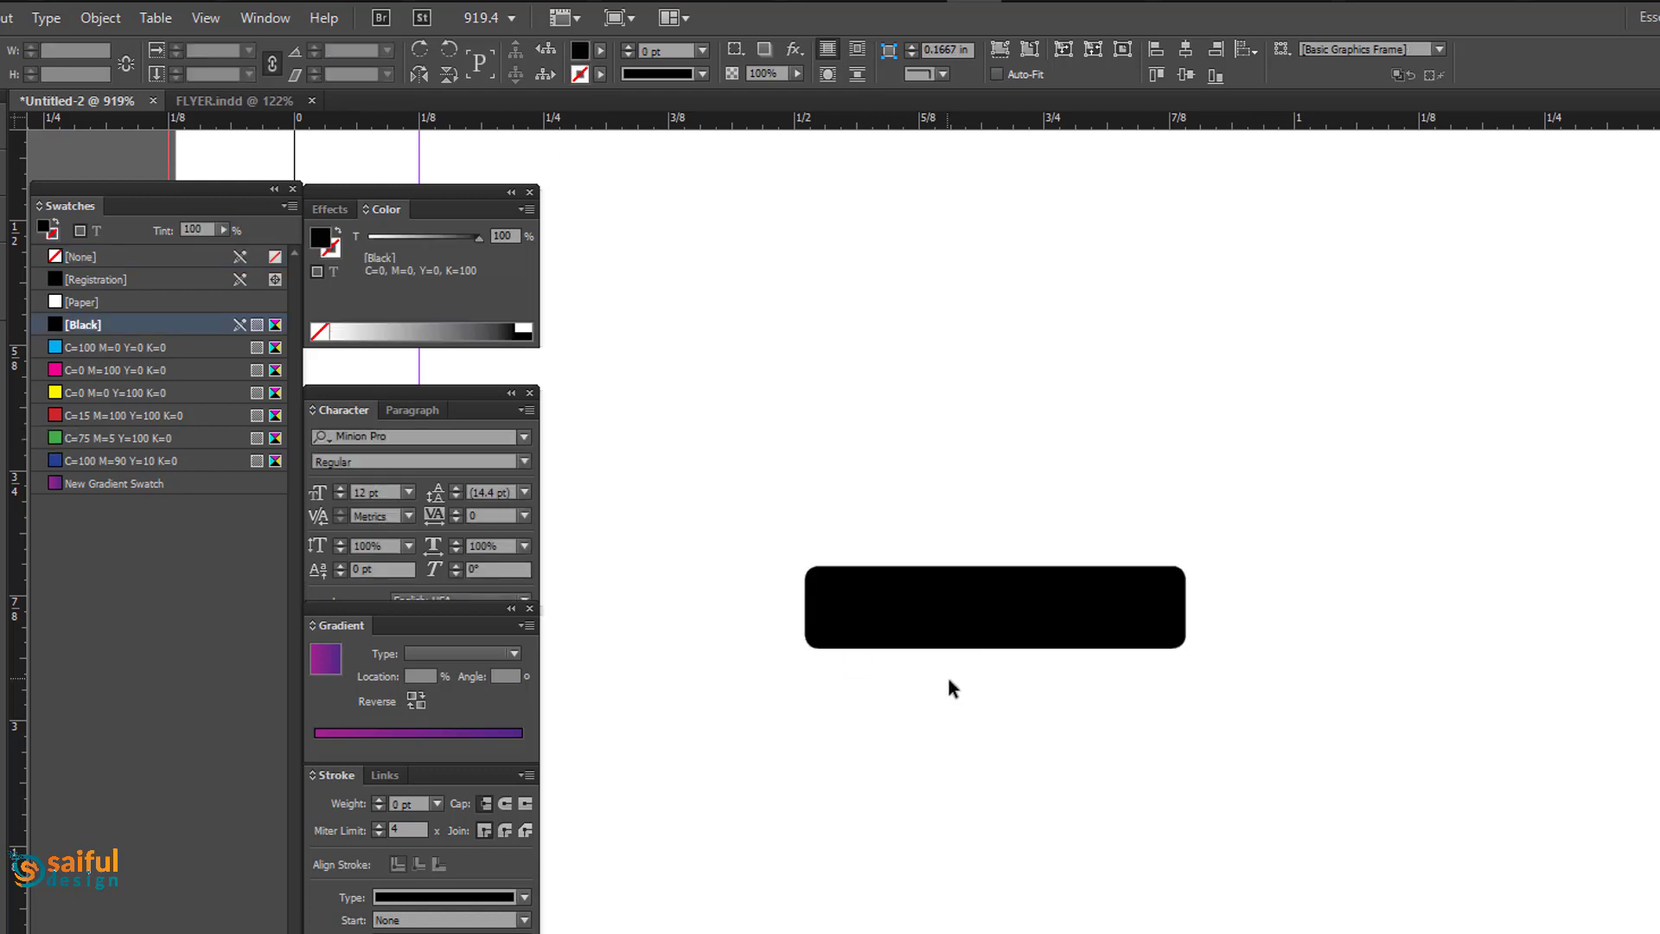
Duplicate the black bar horizontally with a small gap, and group the two bars.
left_click(991, 610)
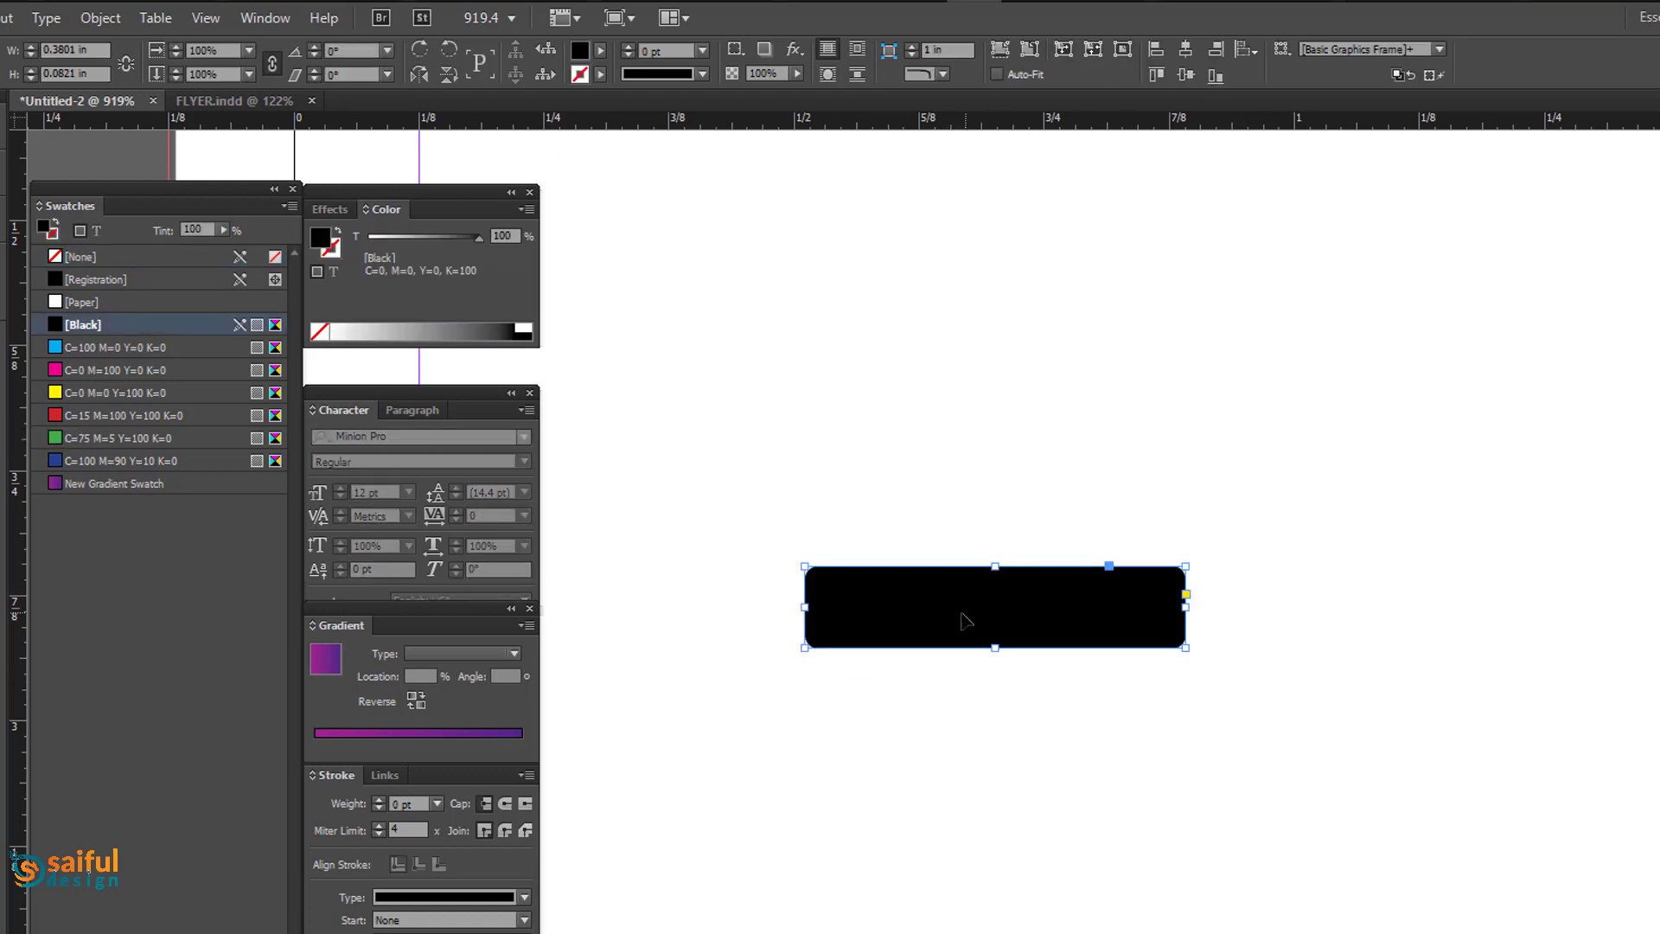
left_click_drag(965, 621, 1439, 637)
left_click_drag(1467, 778, 830, 442)
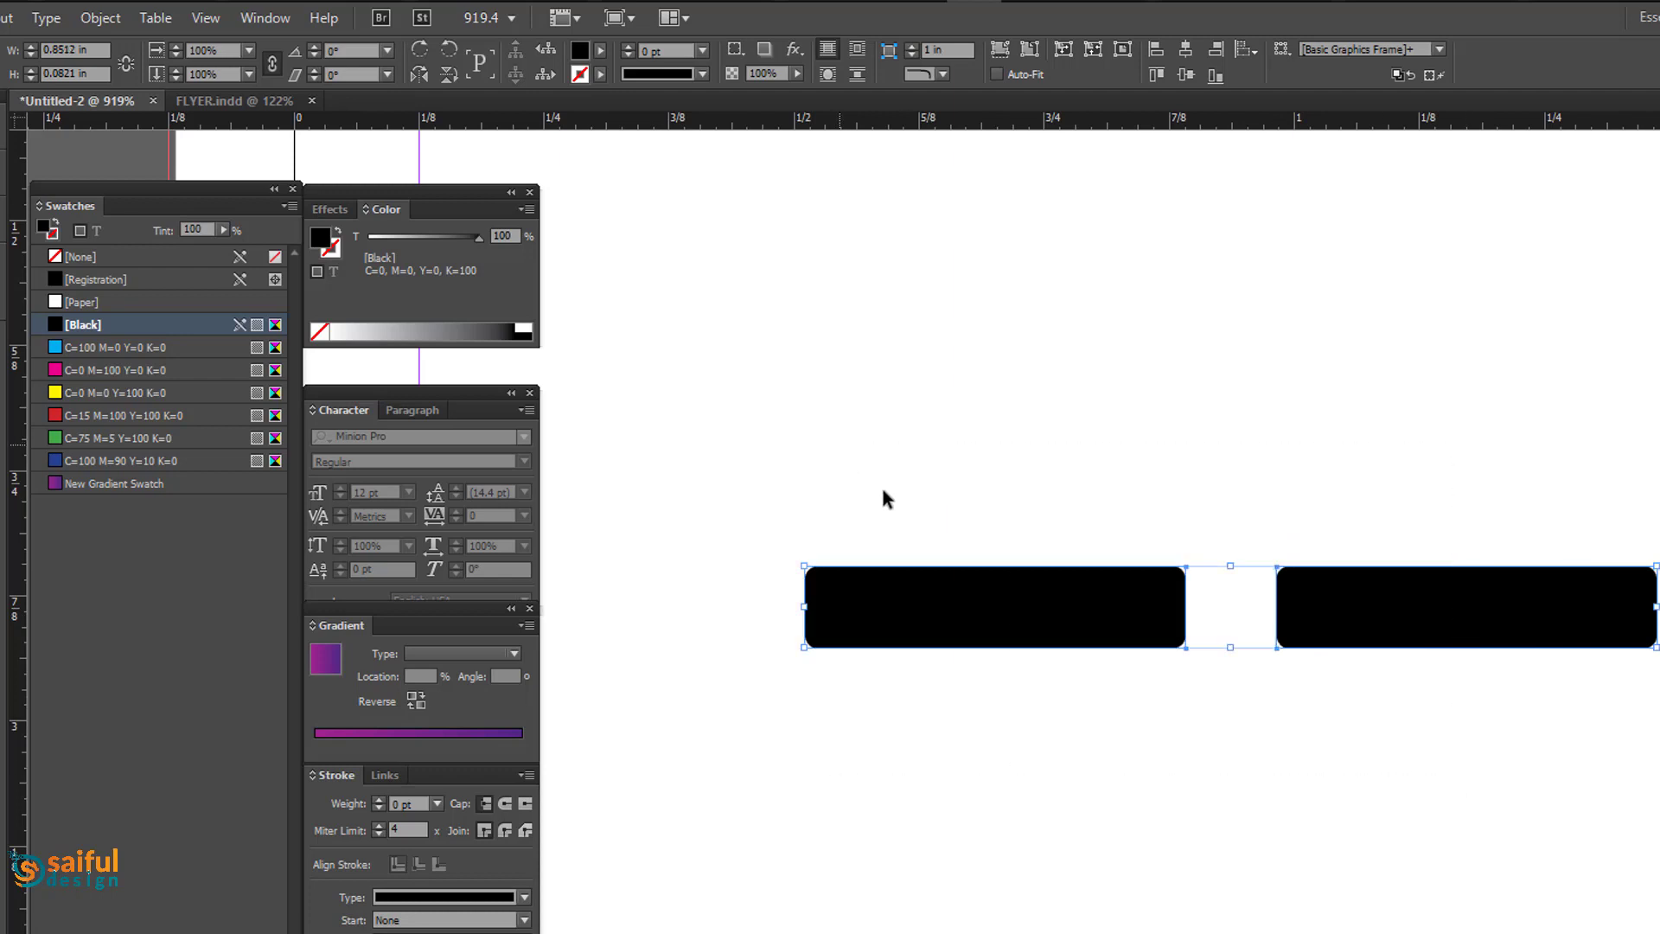
right_click(1117, 577)
left_click(1178, 845)
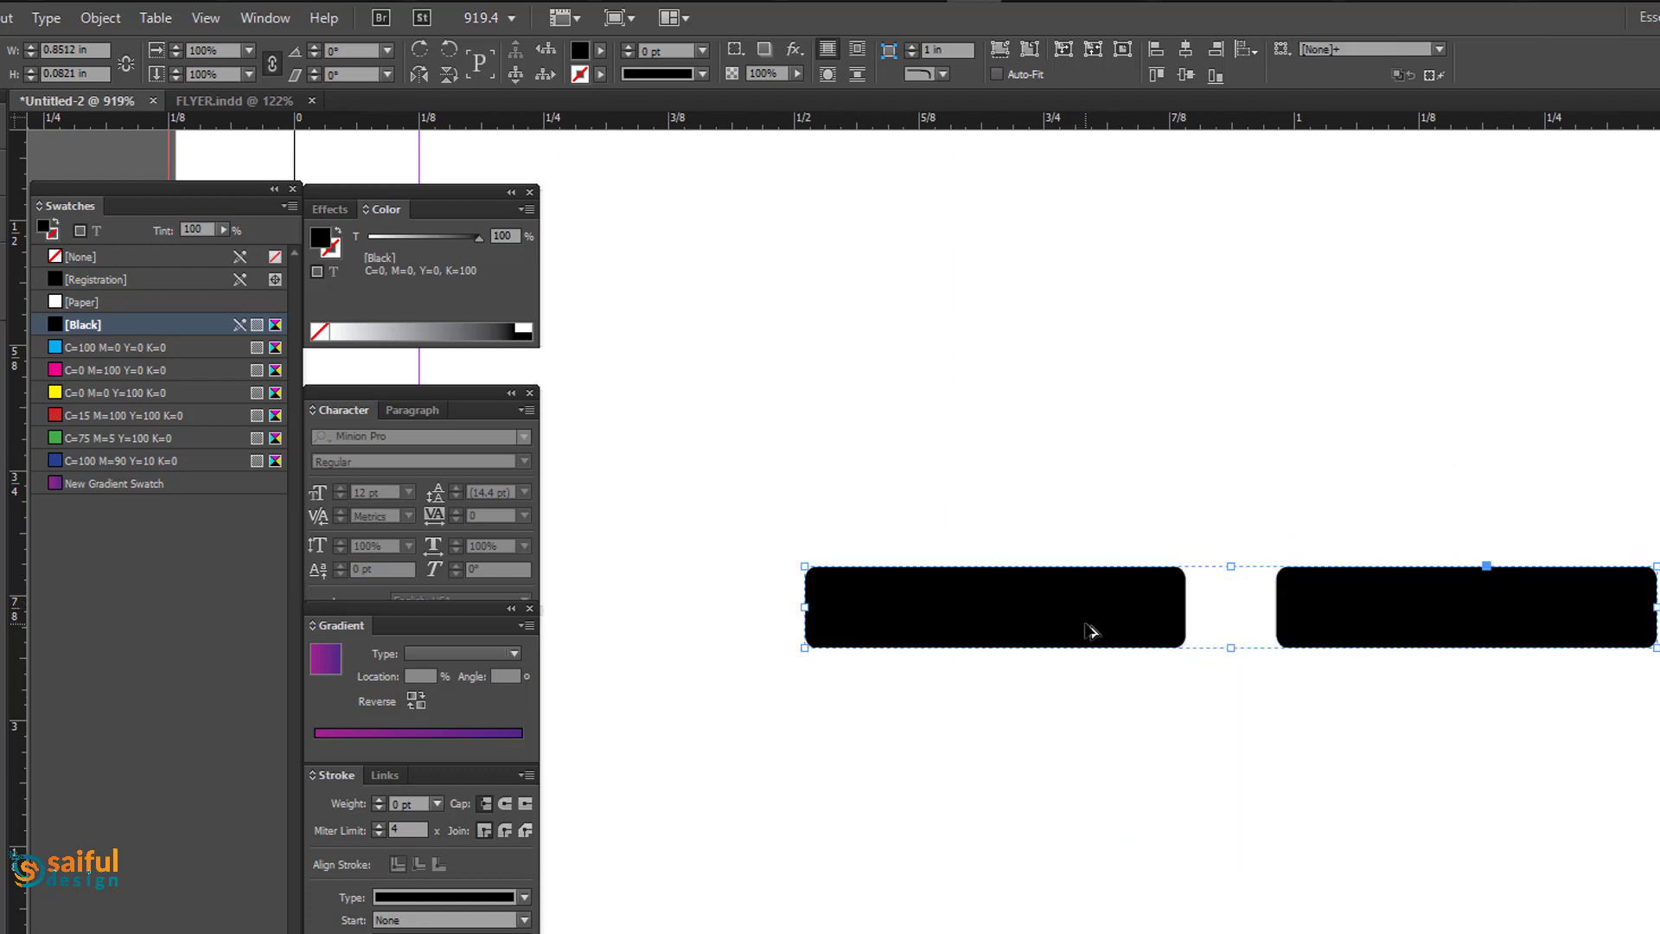
Rotate a copy of the bar pair -90° to form a cross, and paste a copy of the cross in place.
left_click_drag(1656, 650, 1041, 874)
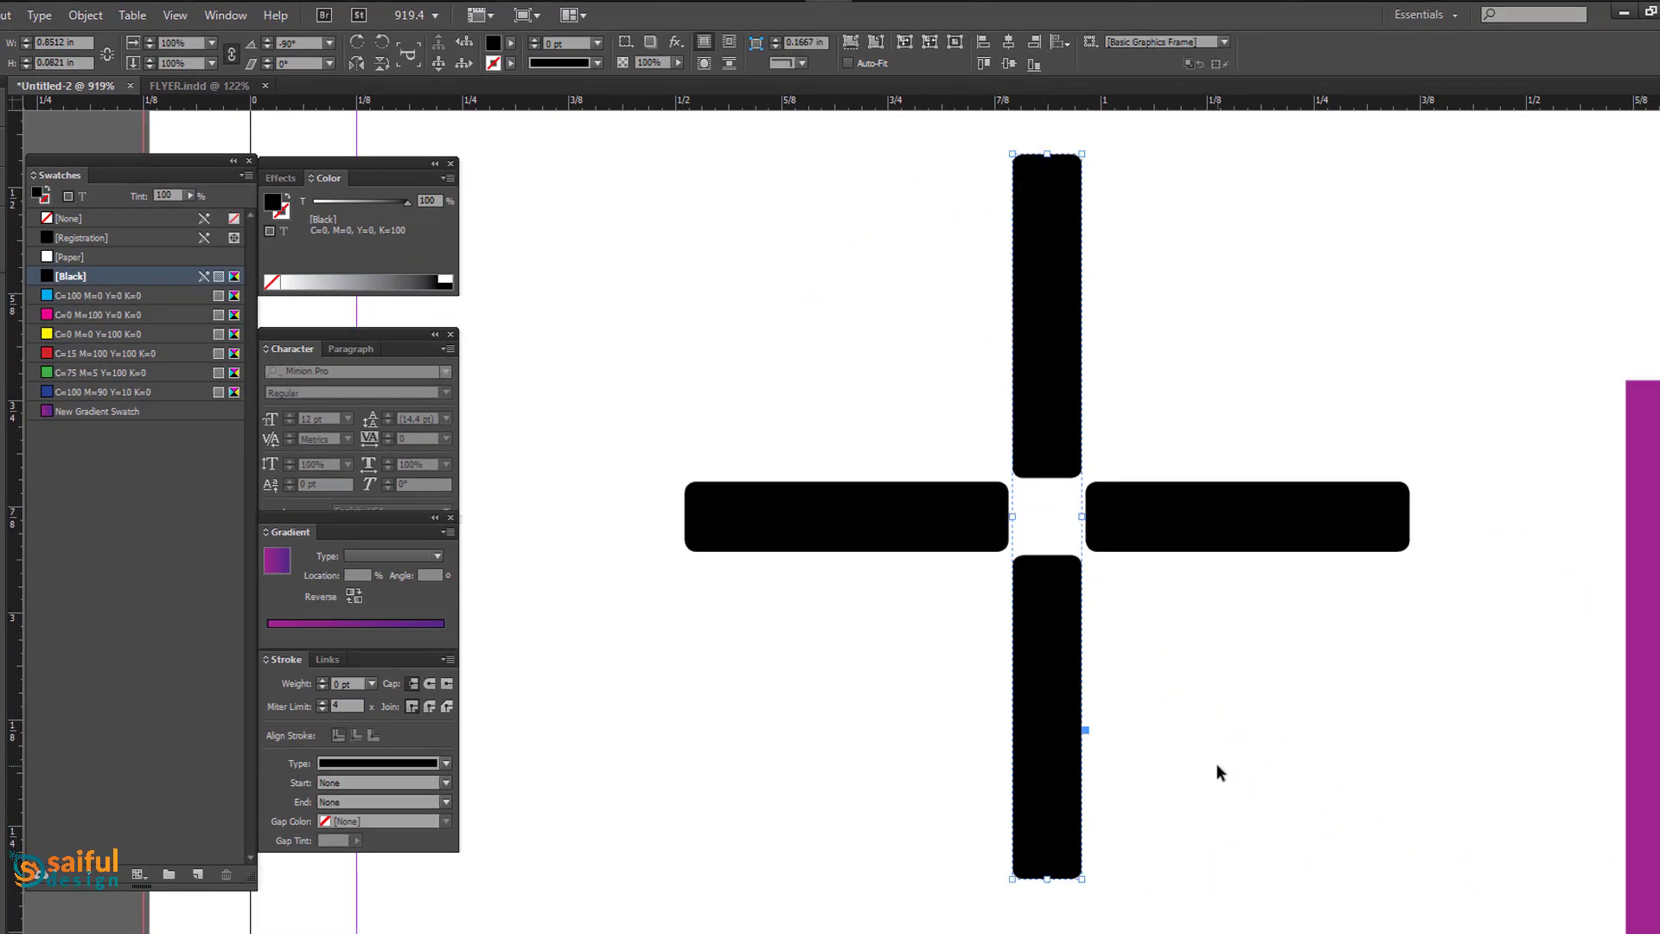
left_click_drag(1248, 807, 974, 374)
key("ctrl+c")
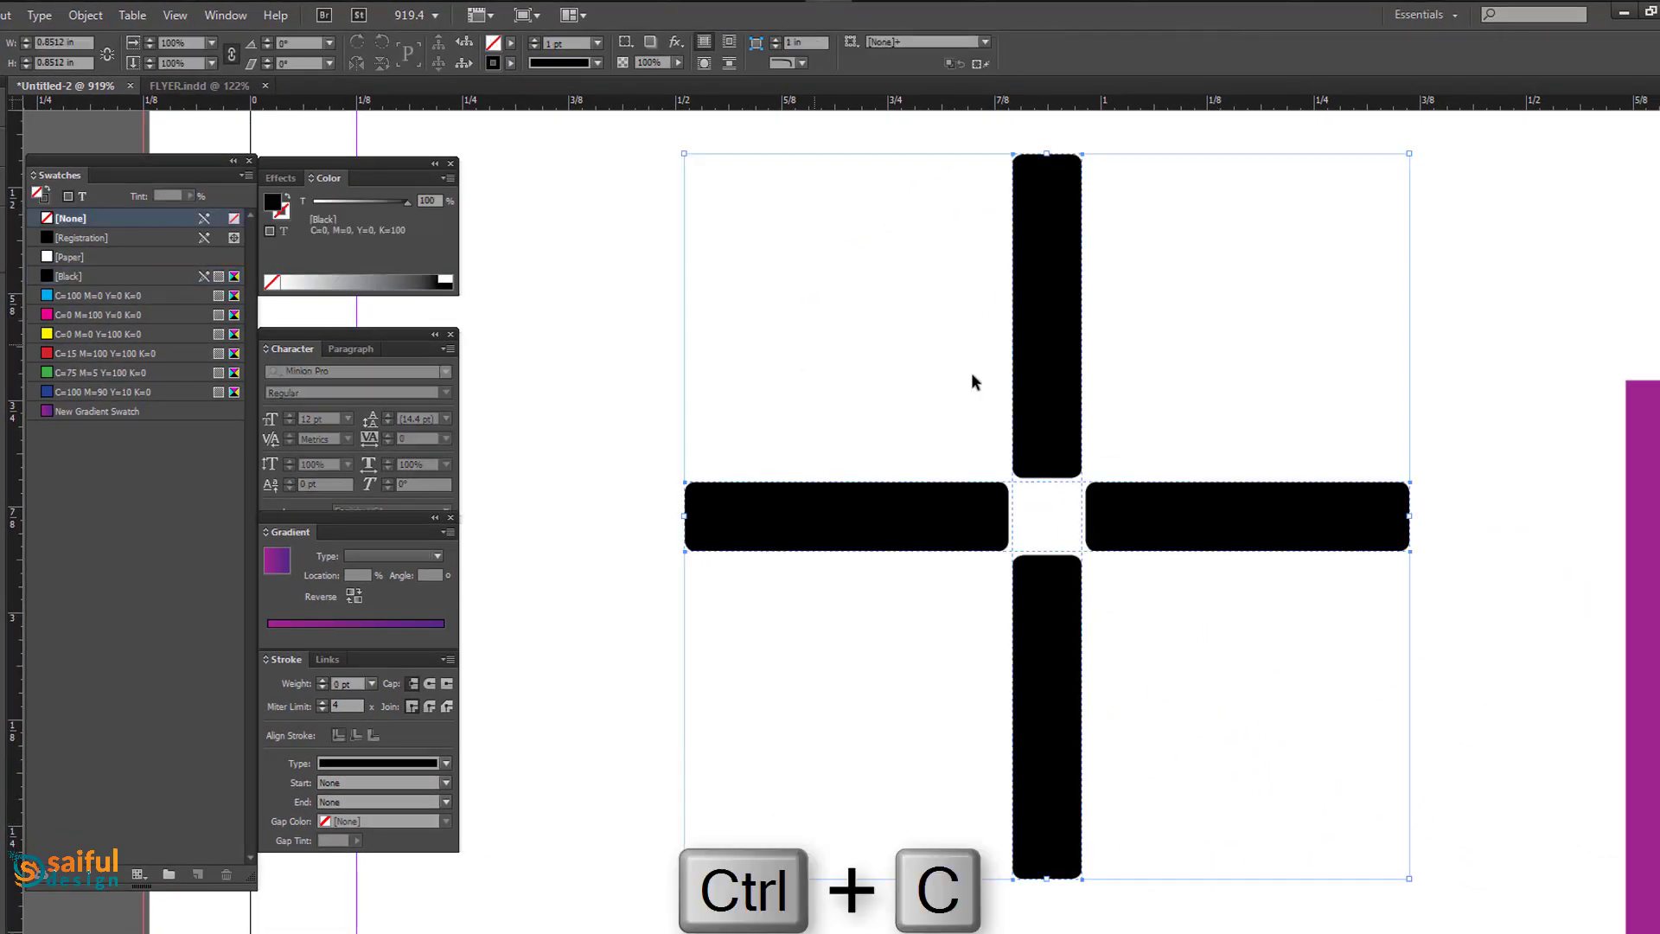
key("ctrl+alt+shift+v")
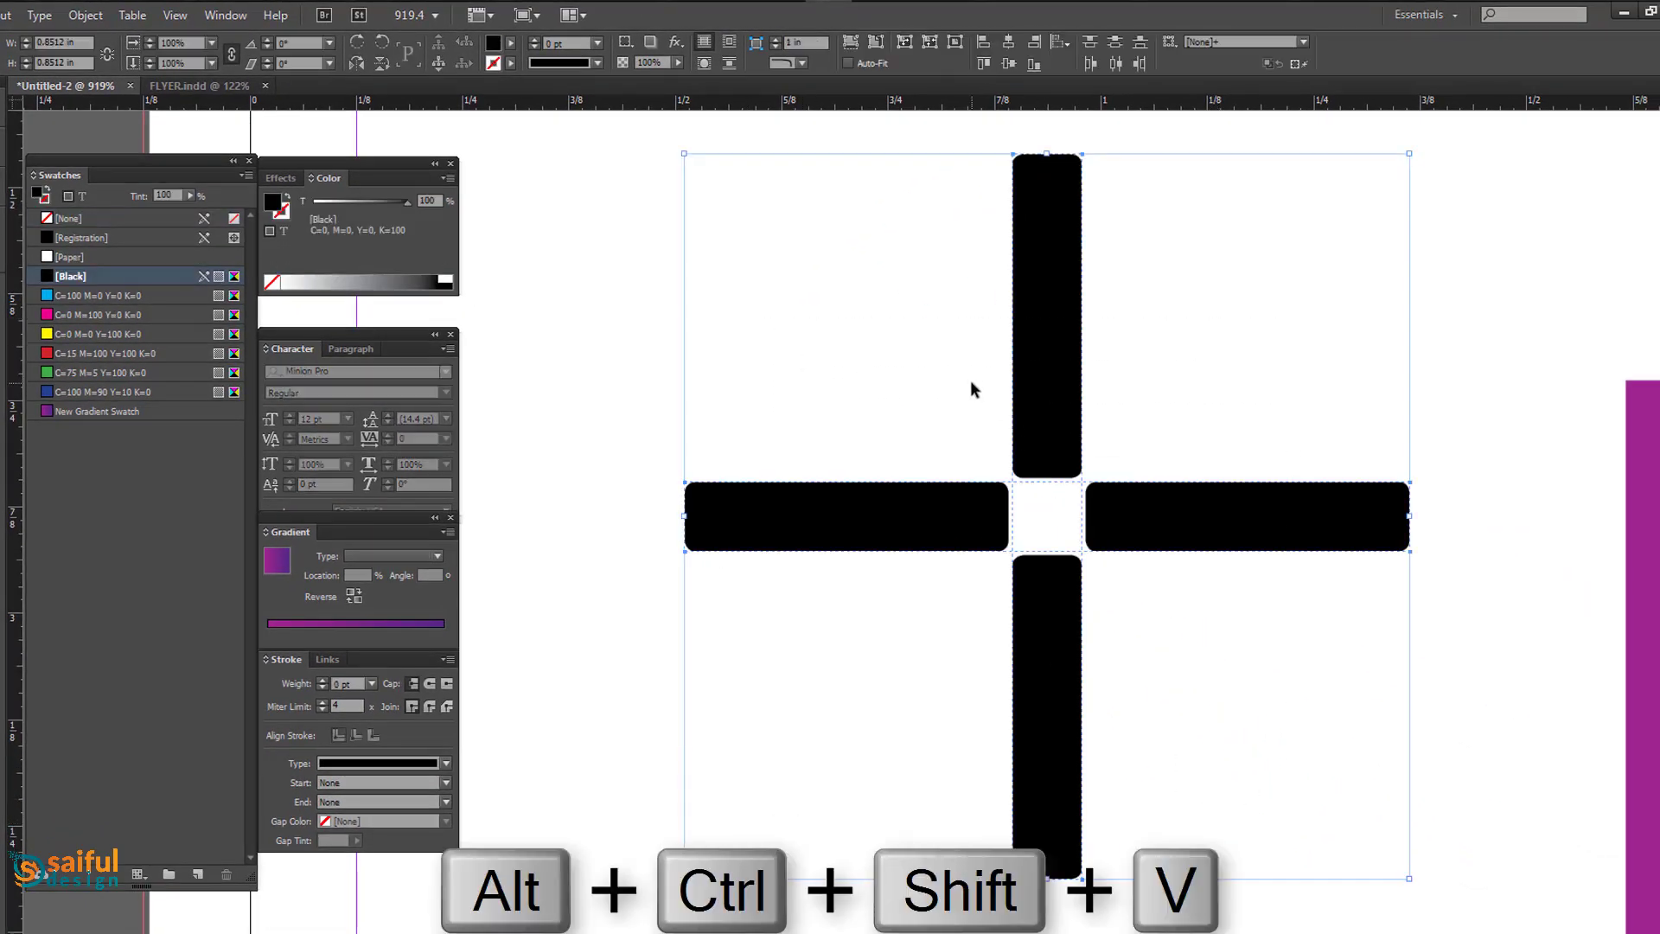
Scale the cross down proportionally to about 0.46 in wide and high.
left_click_drag(1409, 878, 1040, 551)
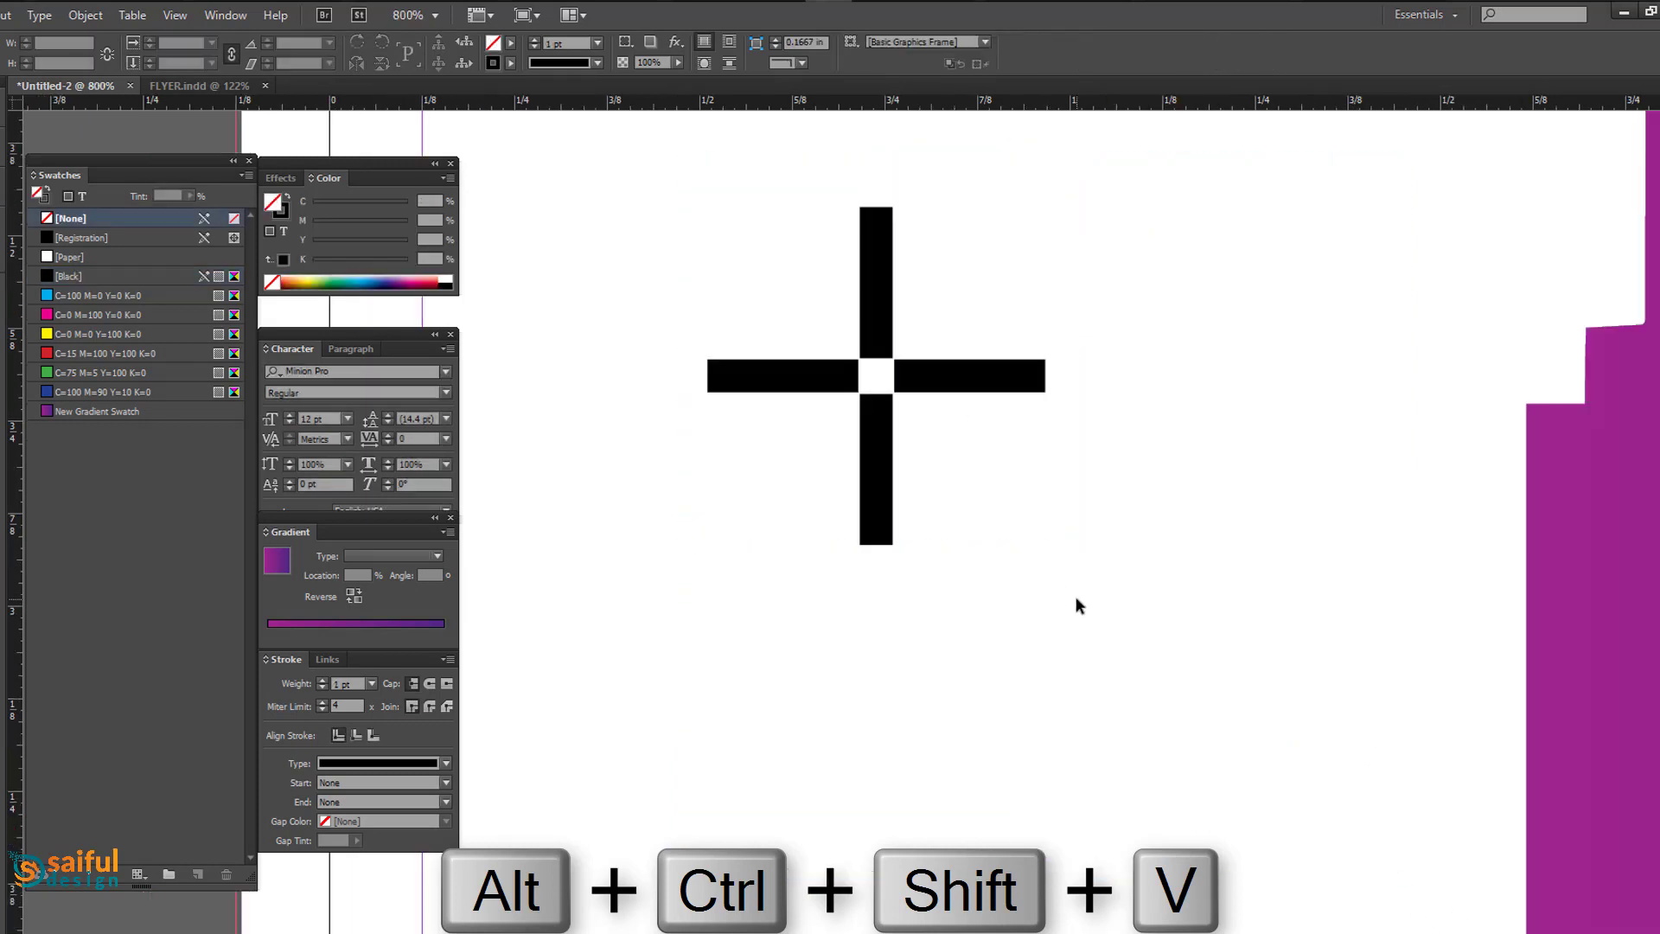
key("ctrl+minus")
key("ctrl+minus")
key("ctrl+minus")
key("ctrl+minus")
key("ctrl+minus")
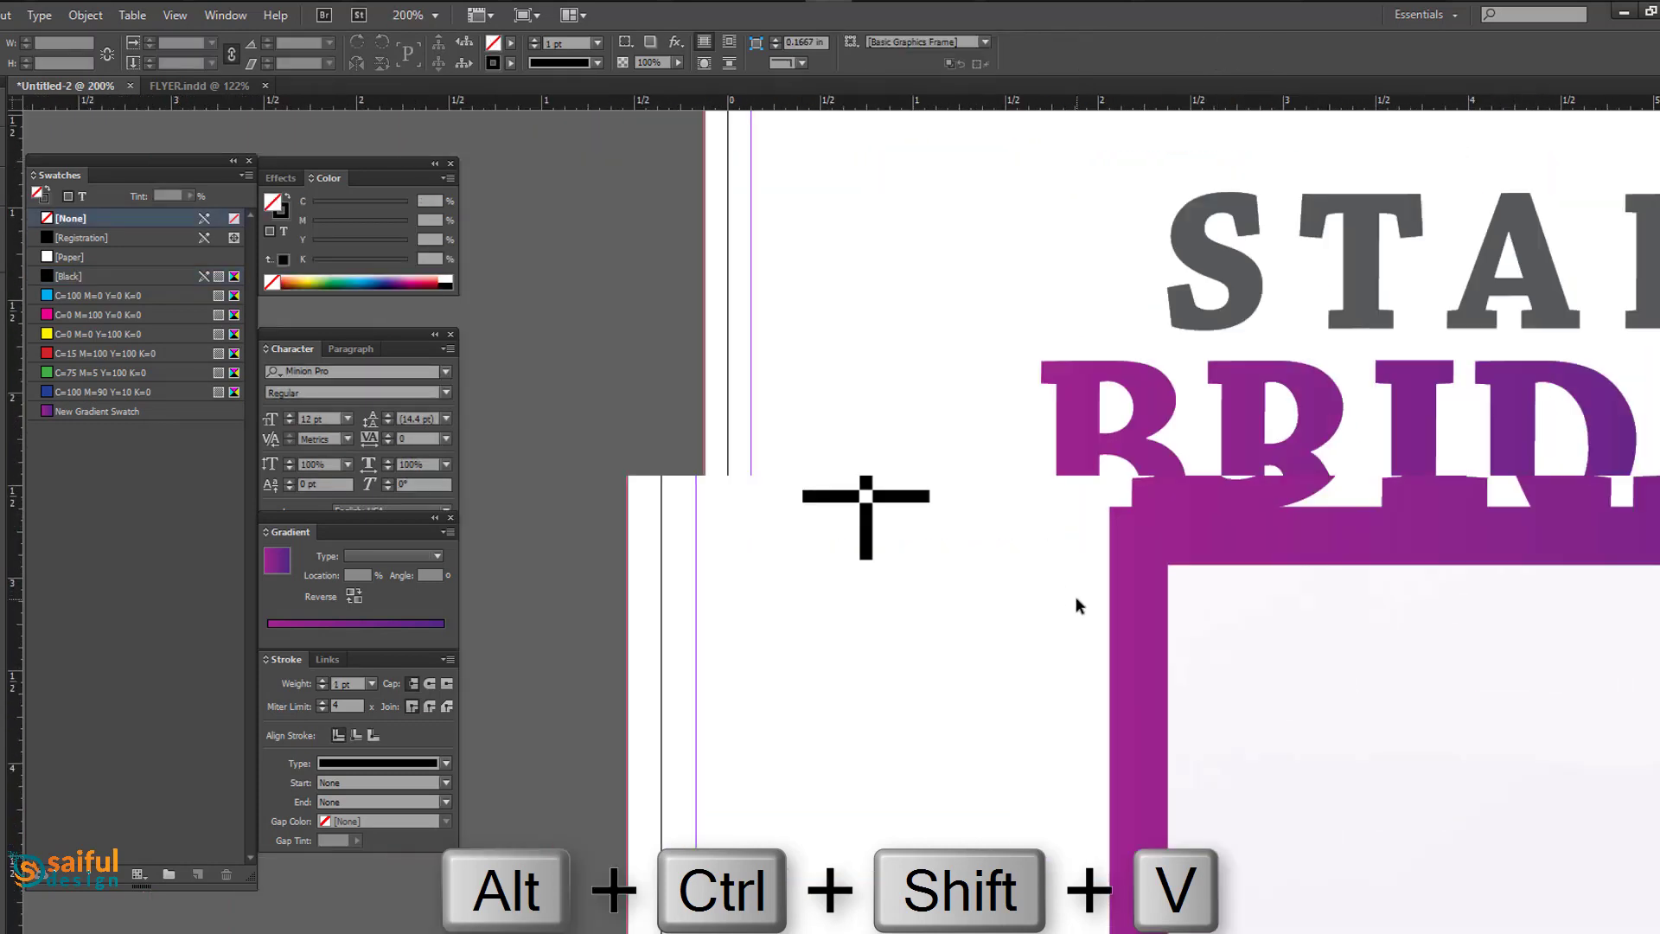
left_click_drag(915, 638, 715, 581)
Shrink the cross a little further where it sits beside the word BRIDAL.
left_click(688, 474)
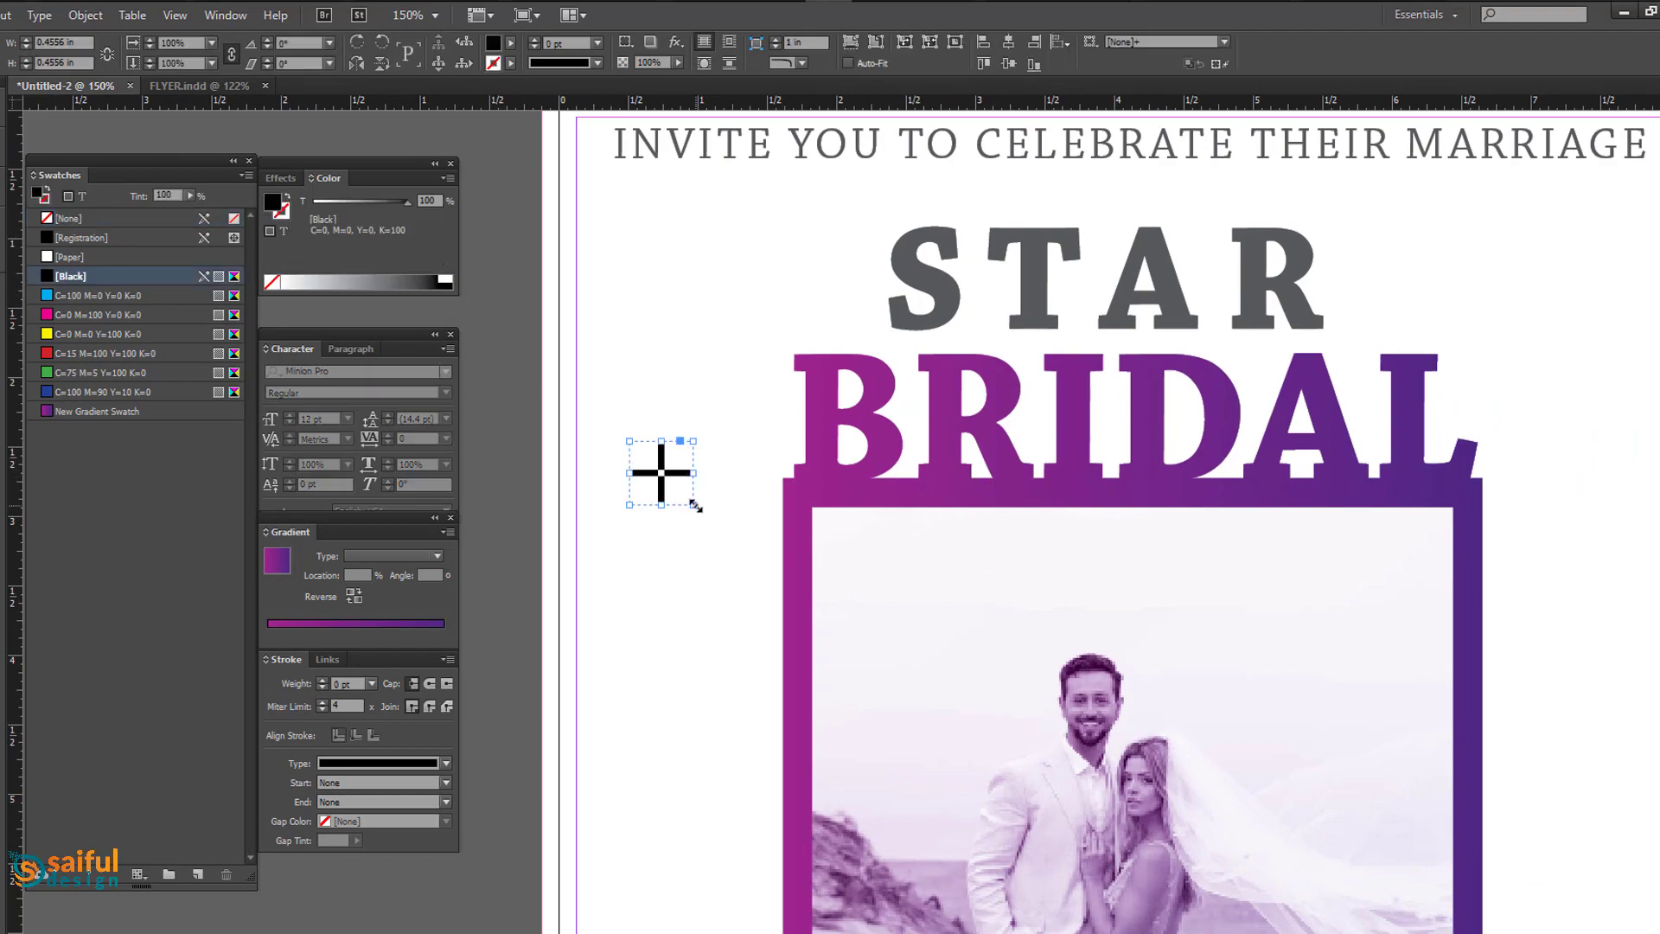
left_click_drag(692, 504, 674, 485)
left_click(728, 553)
key("ctrl+space")
left_click_drag(579, 377, 837, 554)
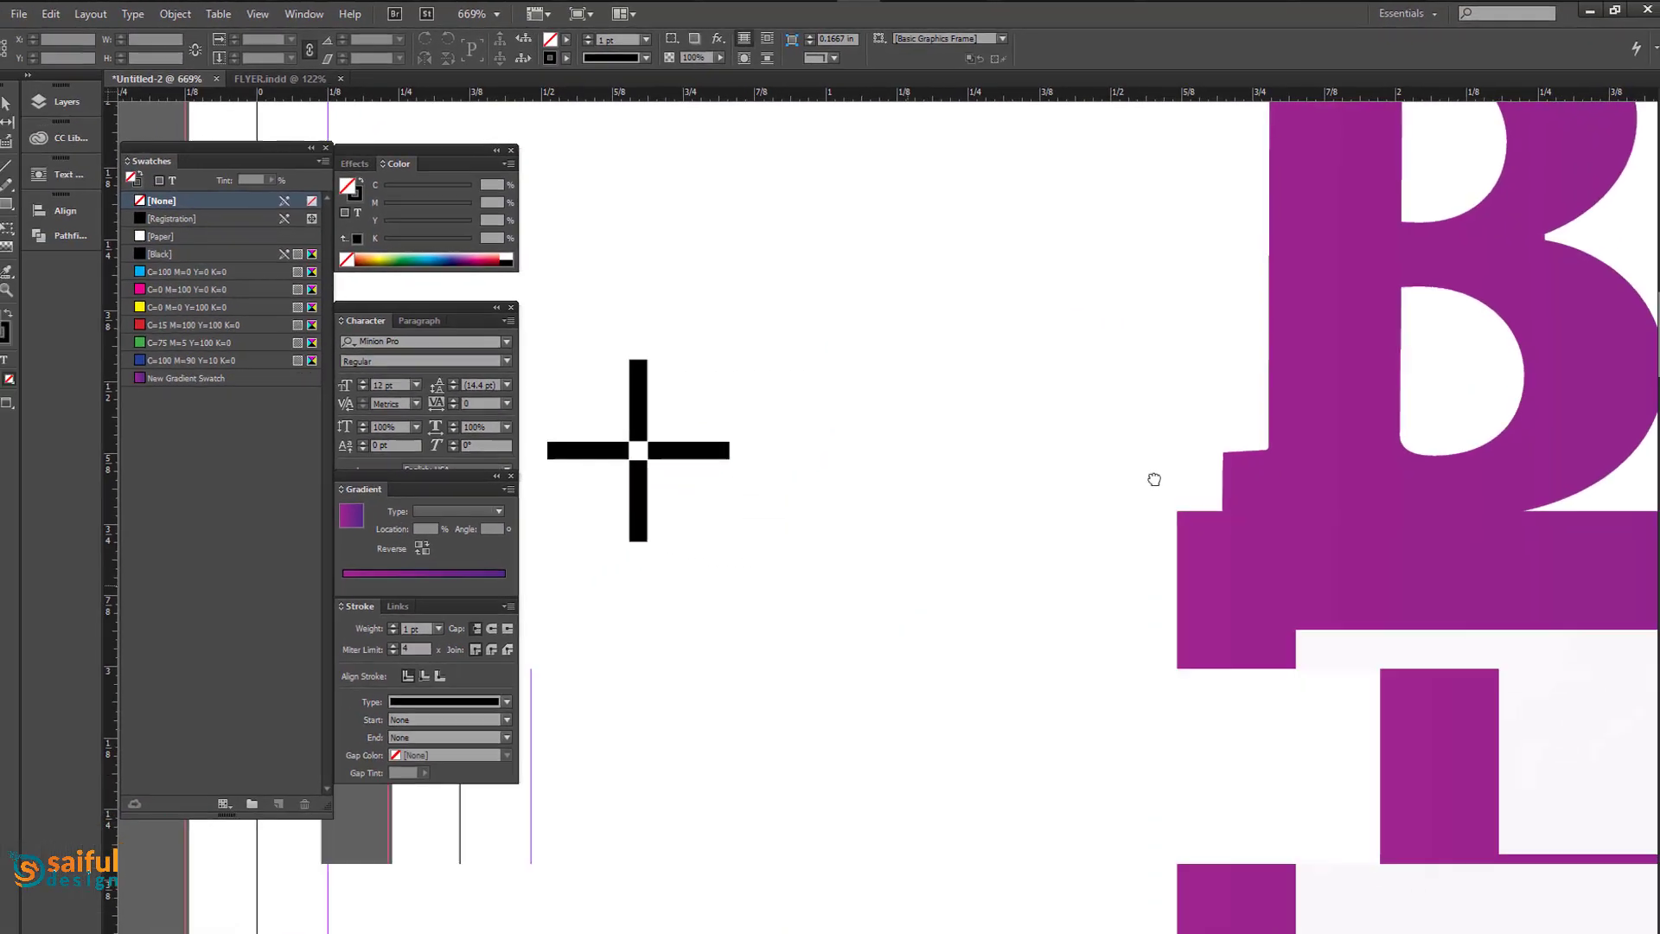
Draw a circle about 0.04 in wide beside the cross and swap its fill and stroke to make a solid black dot.
left_click_drag(1145, 505, 1446, 350)
left_click(51, 325)
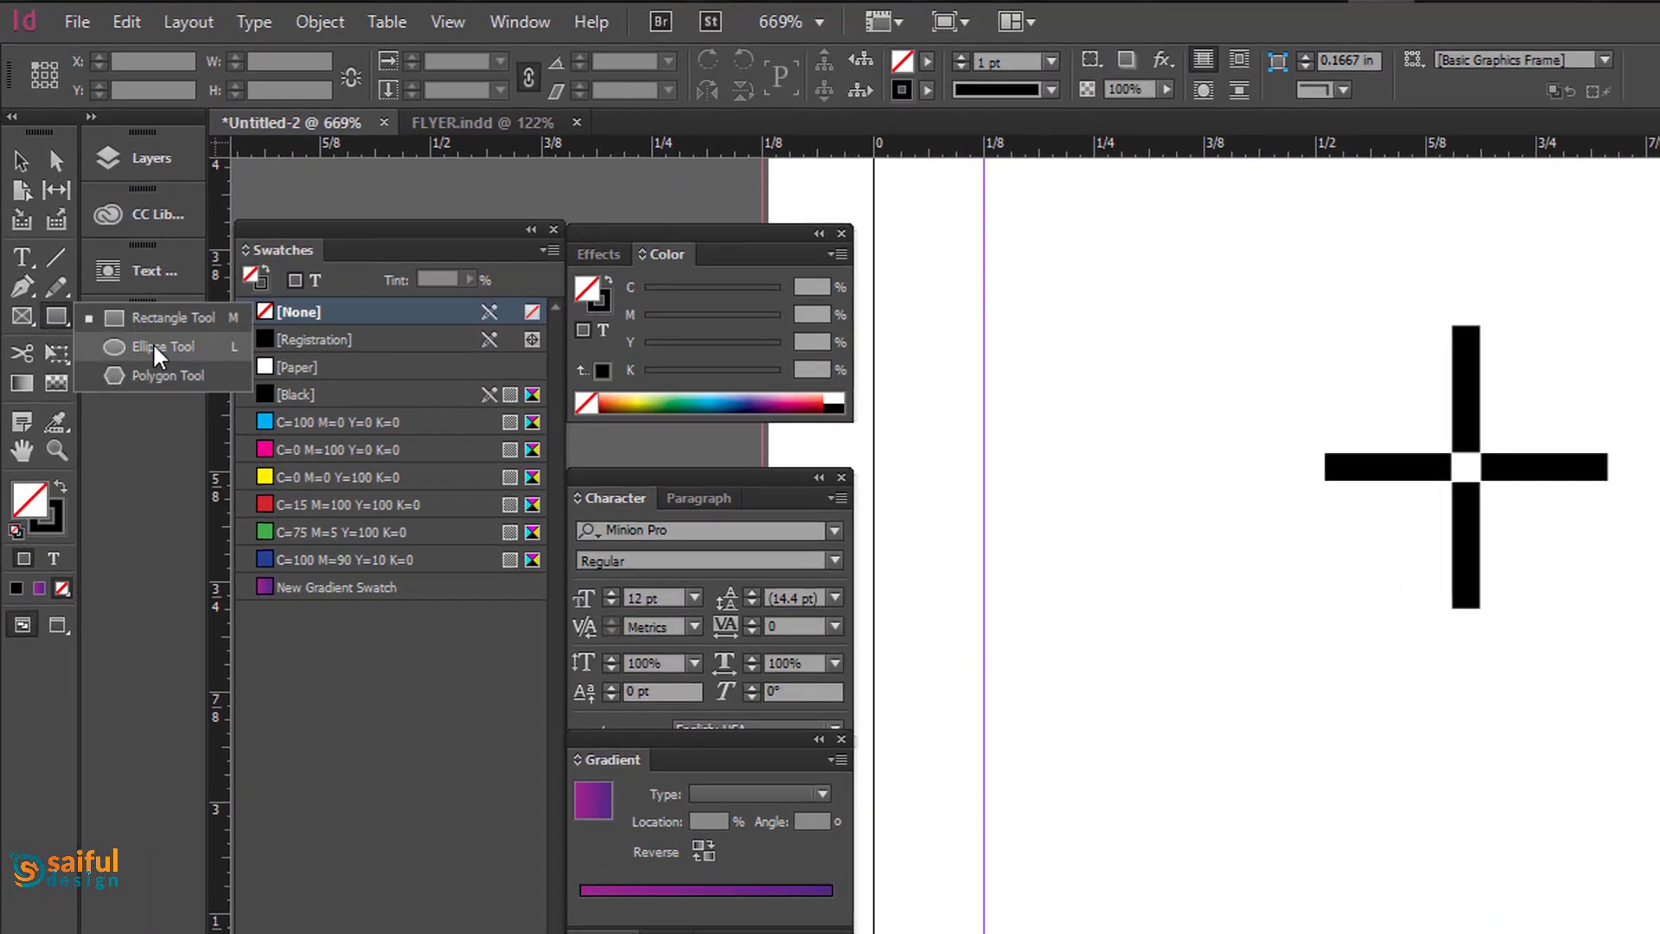
left_click(164, 346)
left_click_drag(1659, 507, 1659, 526)
left_click_drag(1336, 383, 1338, 385)
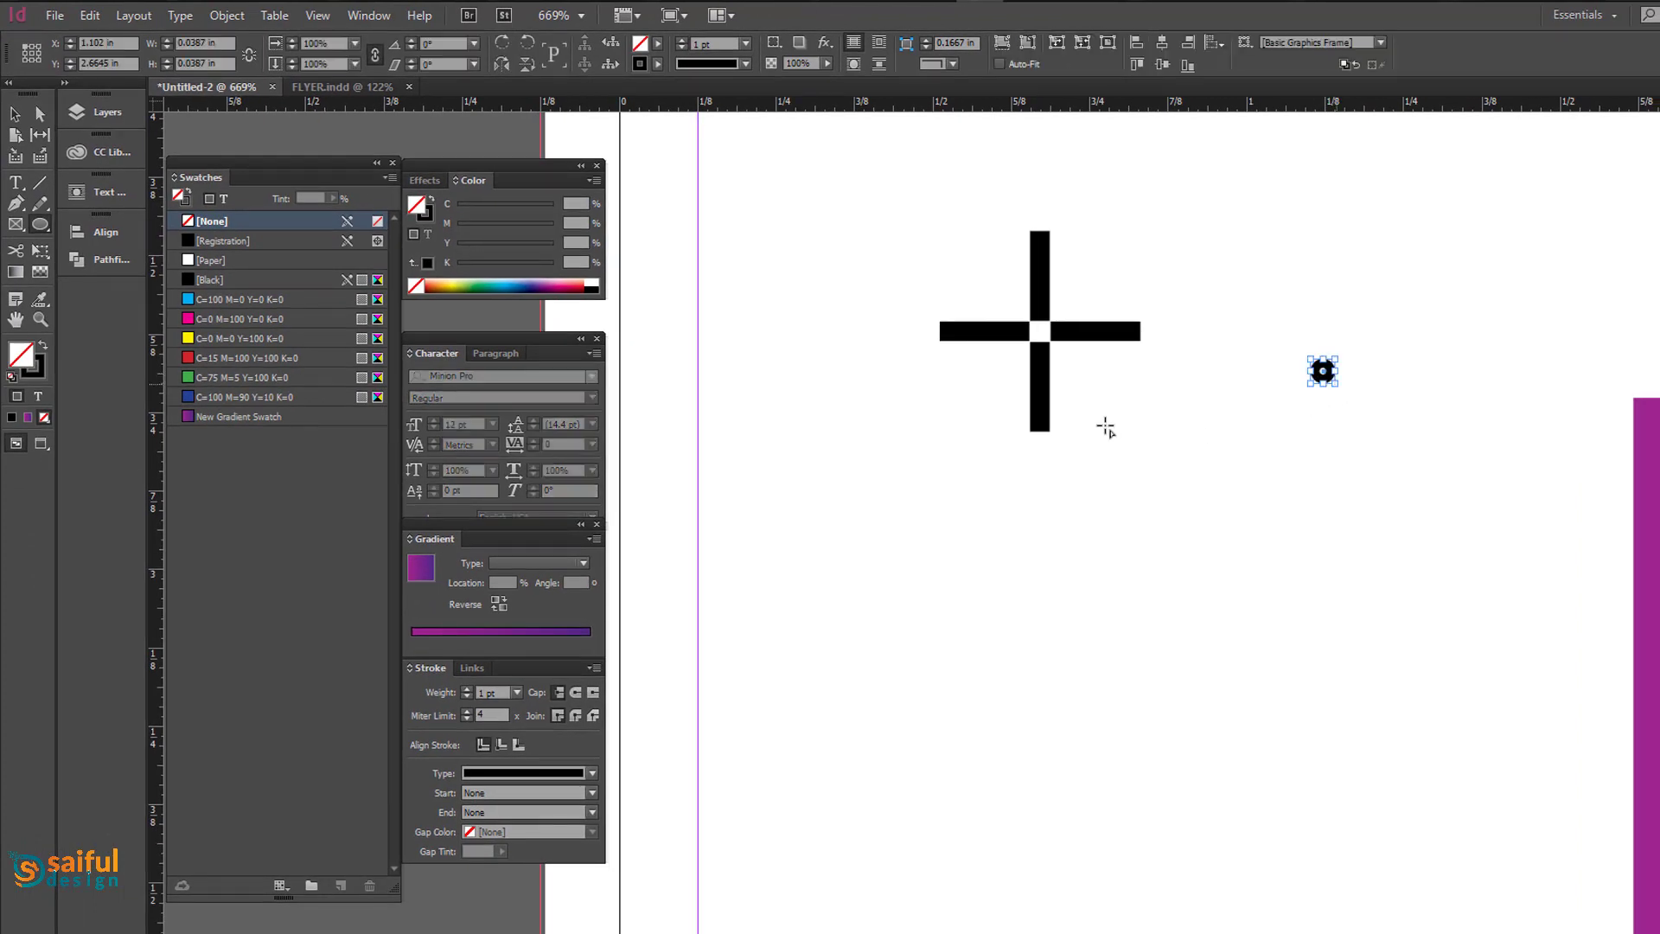
left_click(43, 346)
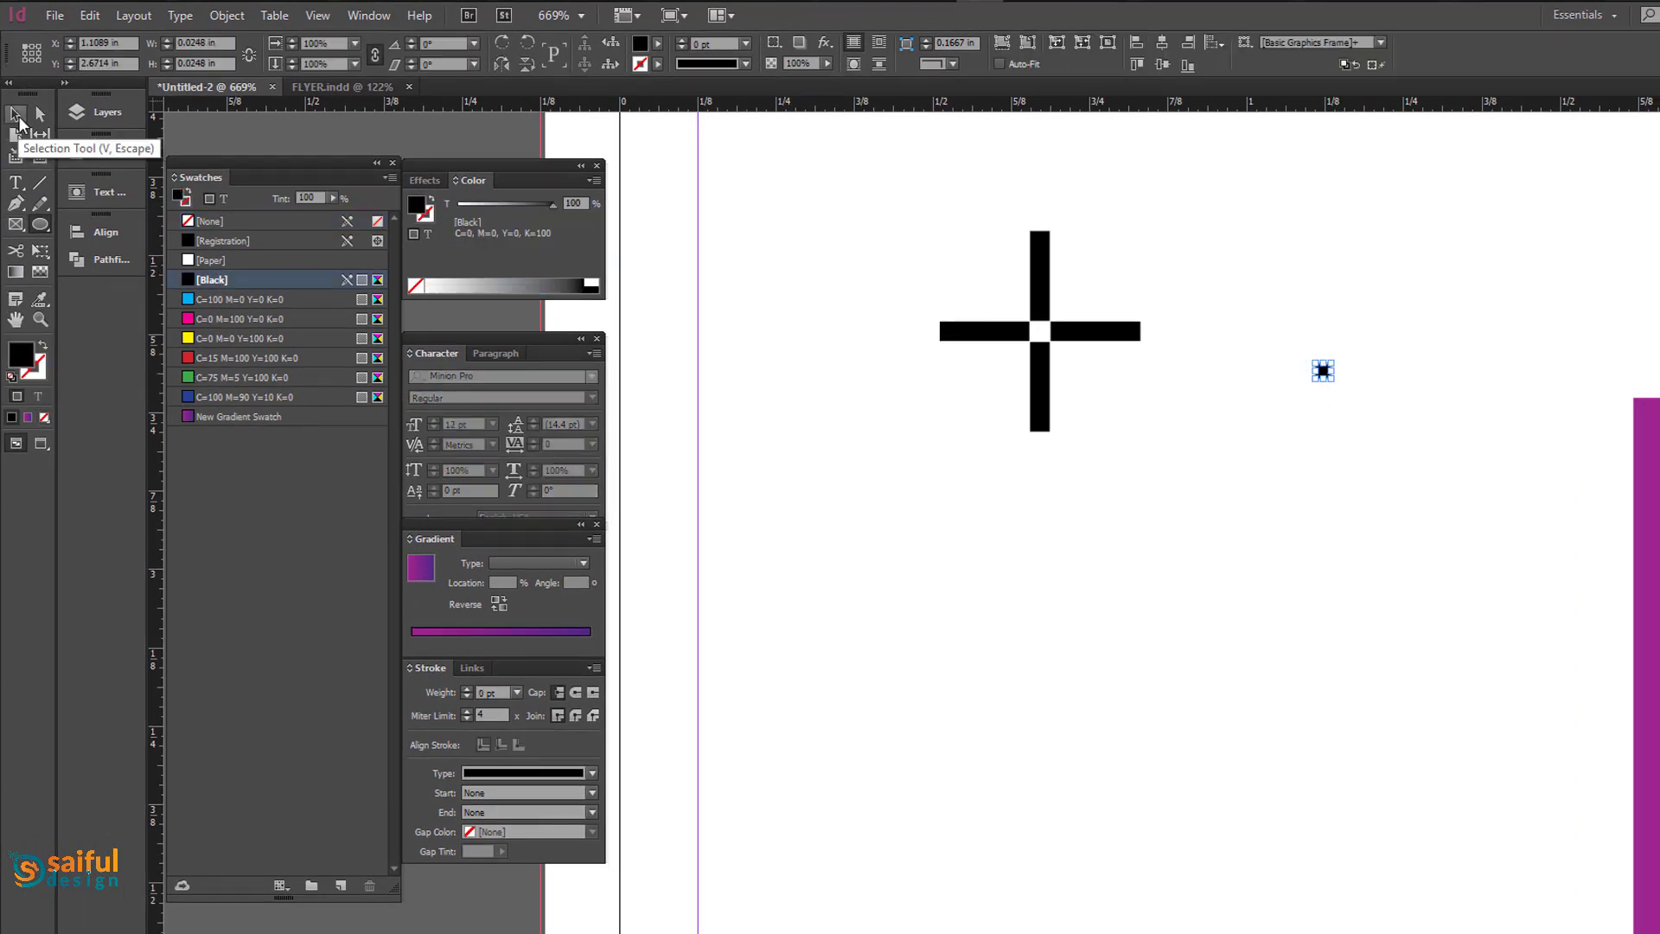
left_click(14, 113)
left_click(895, 662)
Draw a thin rectangle about 0.29 × 0.04 in below the cross and swap its fill and stroke to make it solid black.
left_click(40, 224)
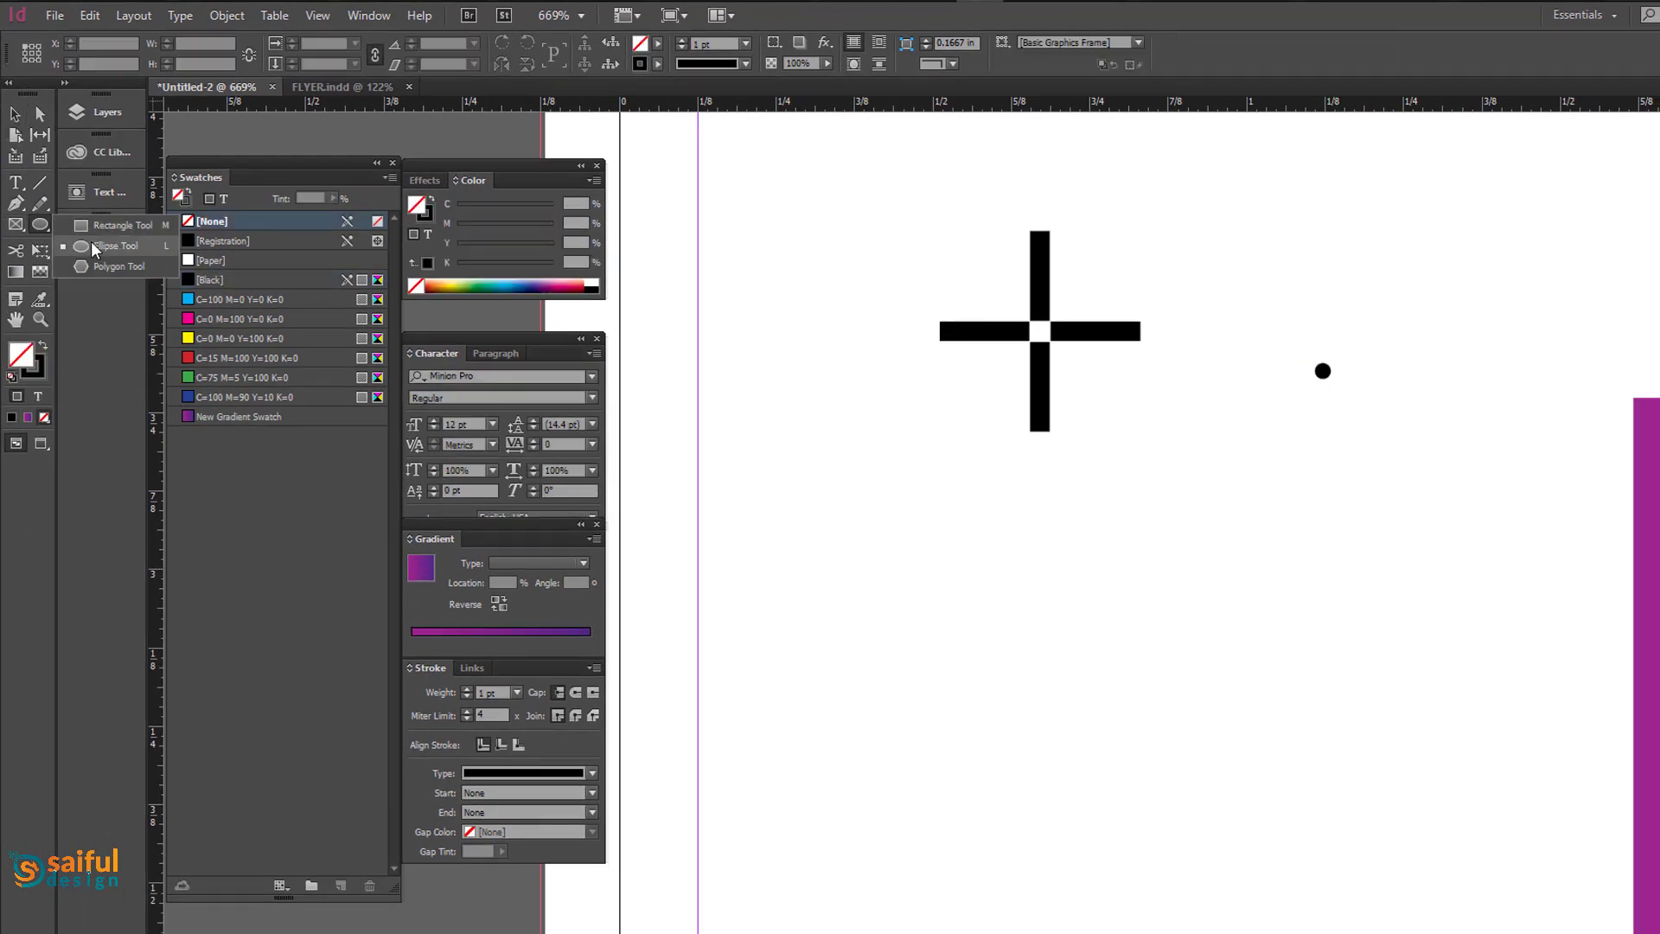
left_click(95, 223)
mouse_move(973, 570)
left_mouse_down()
mouse_move(1137, 640)
mouse_move(1152, 599)
left_mouse_up()
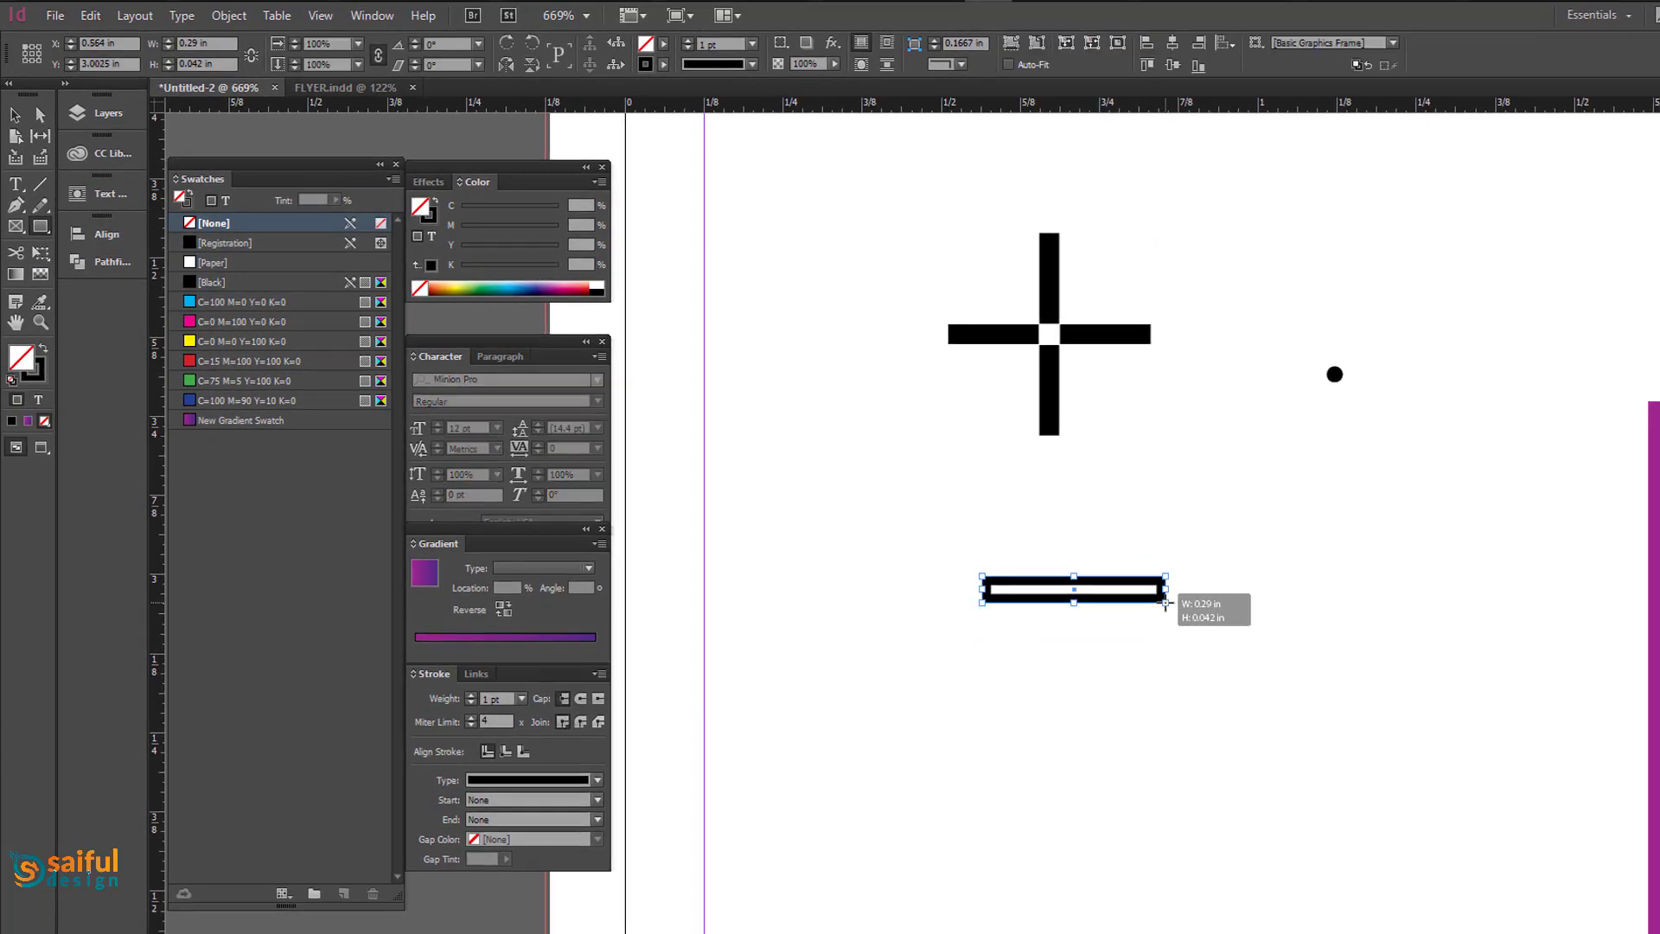
left_click(951, 64)
left_click(970, 161)
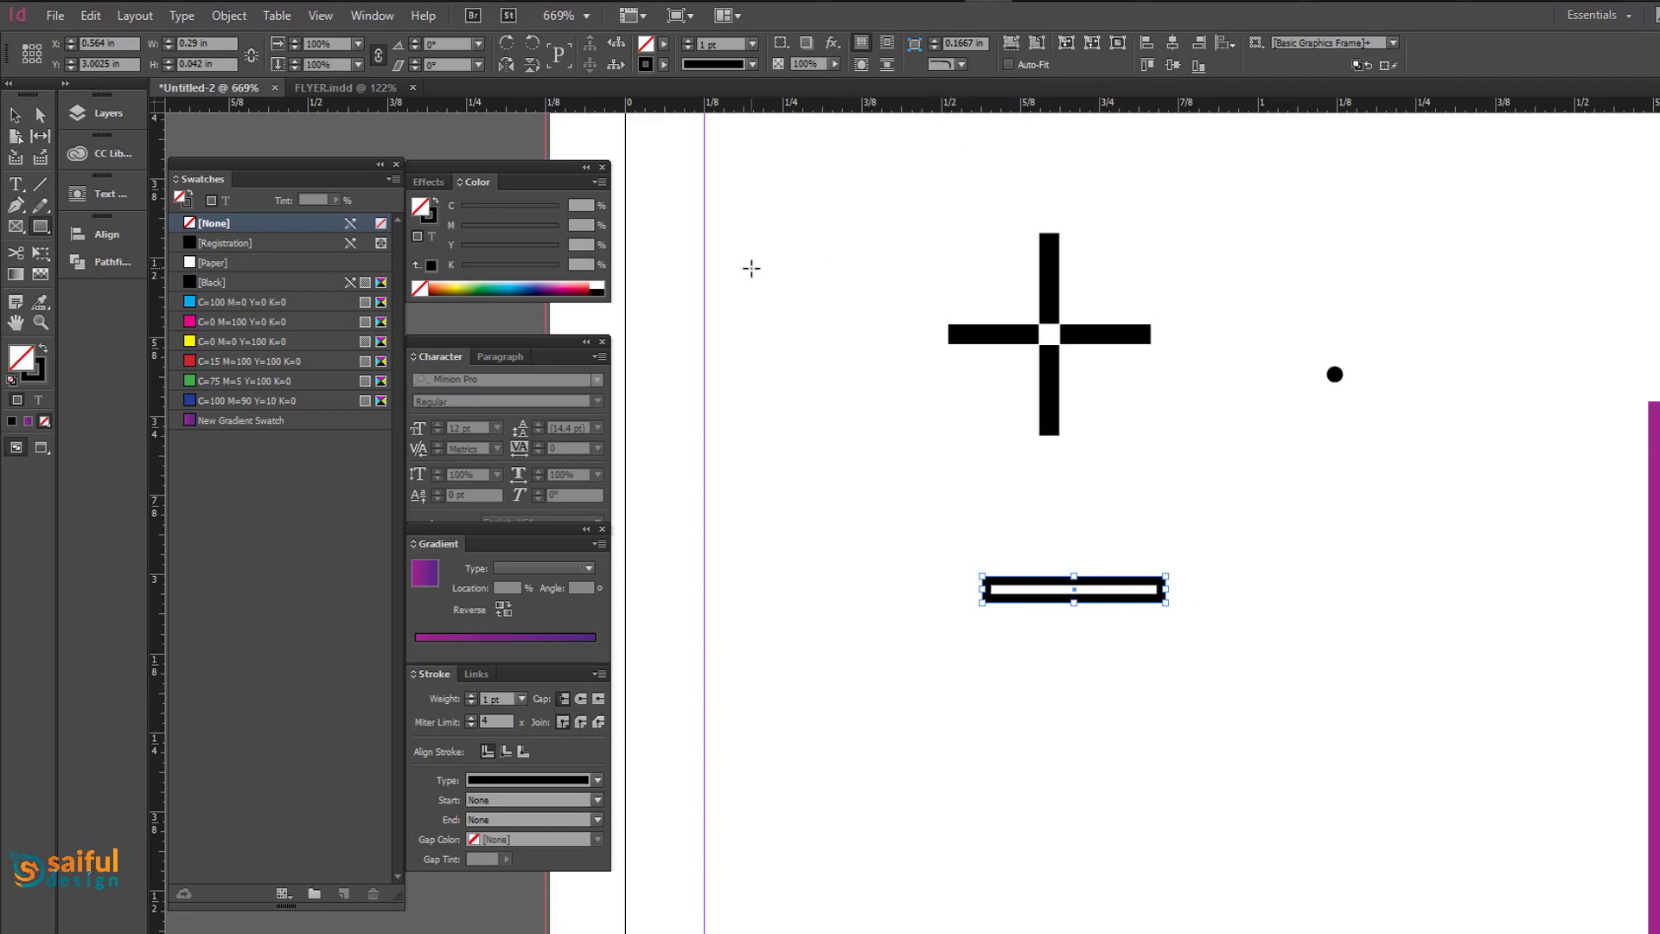
left_click(44, 348)
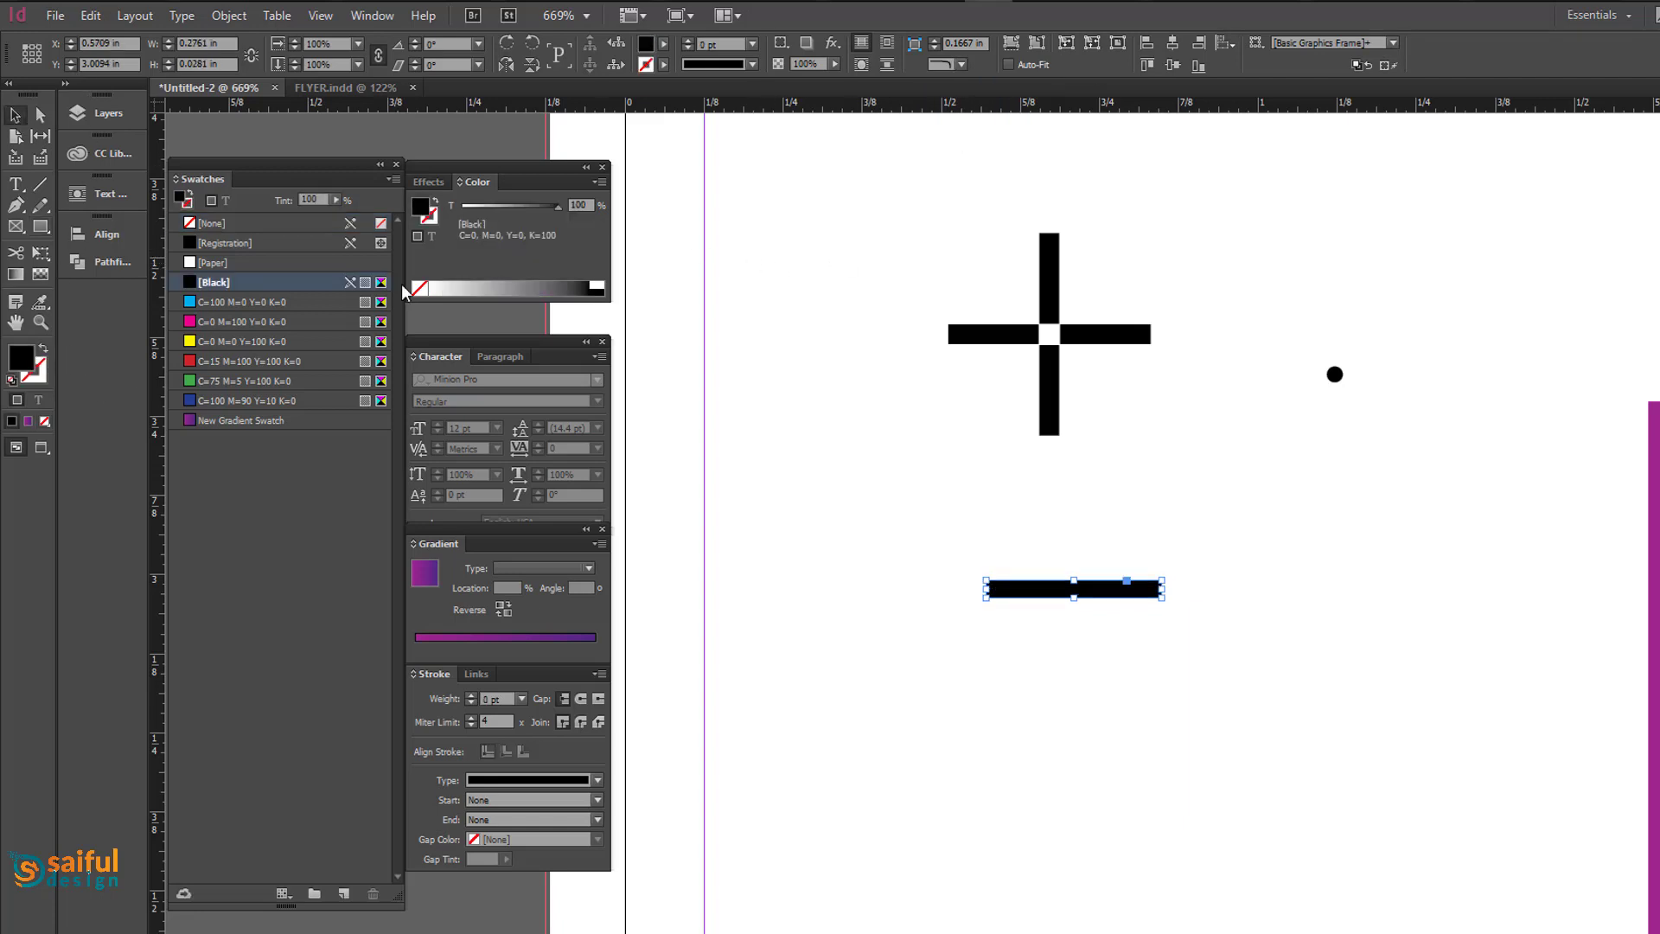
Rotate the thin bar to -49.5° and lay a horizontally flipped copy over it to form an X.
left_click_drag(1168, 652, 1139, 713)
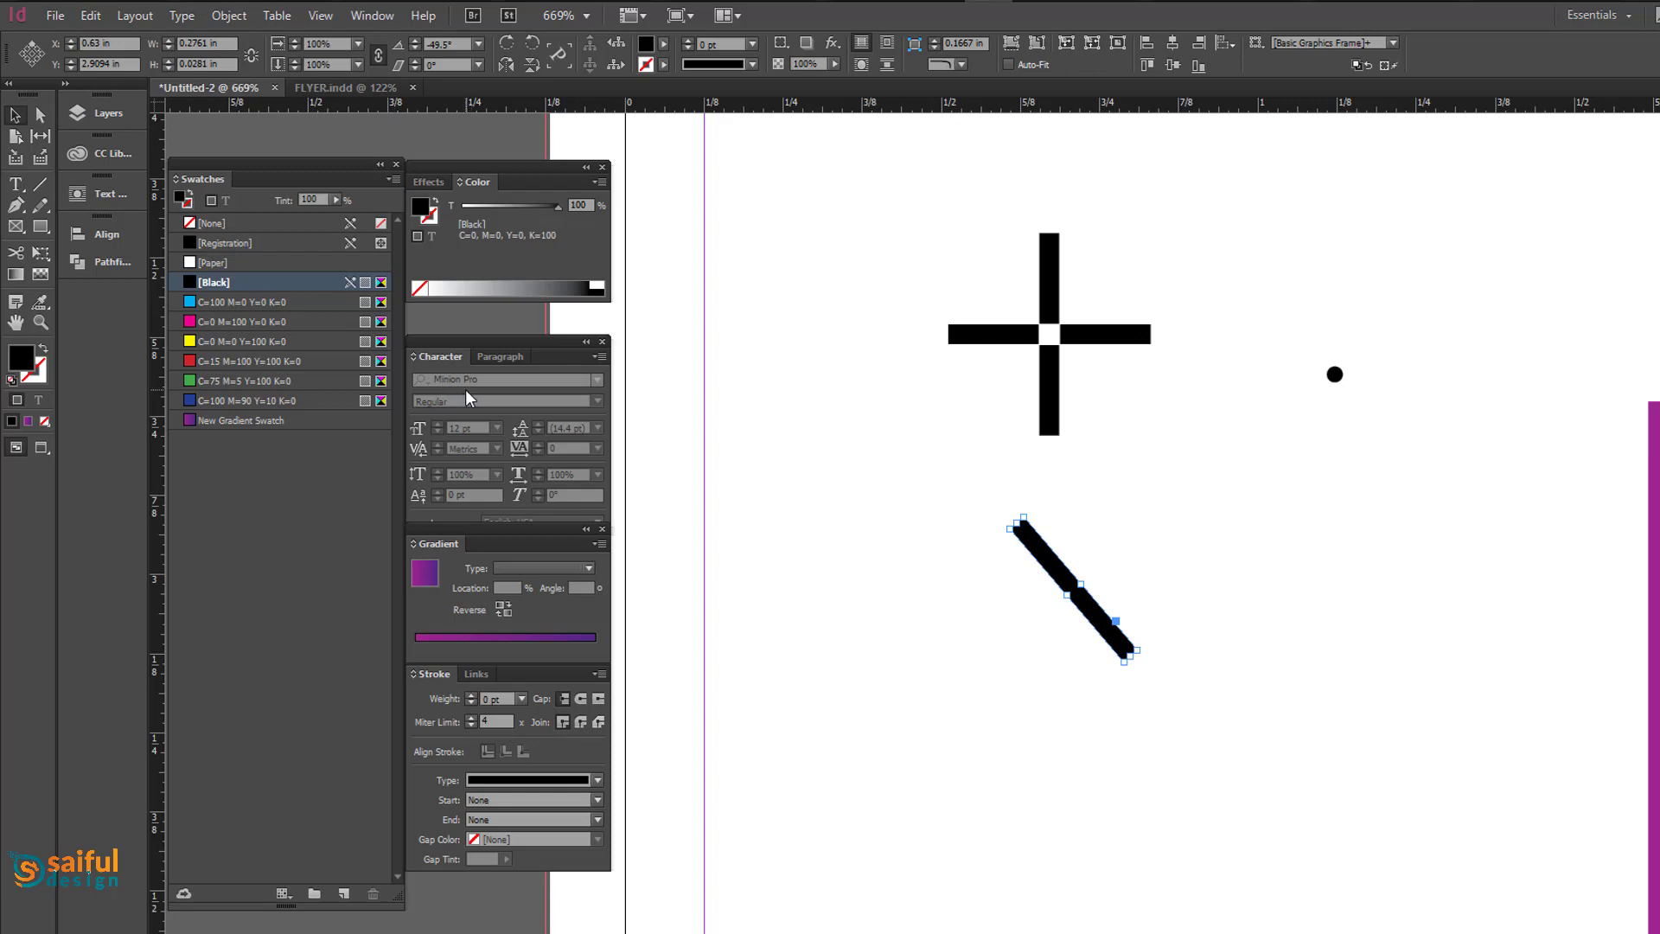
left_click(506, 64, "alt")
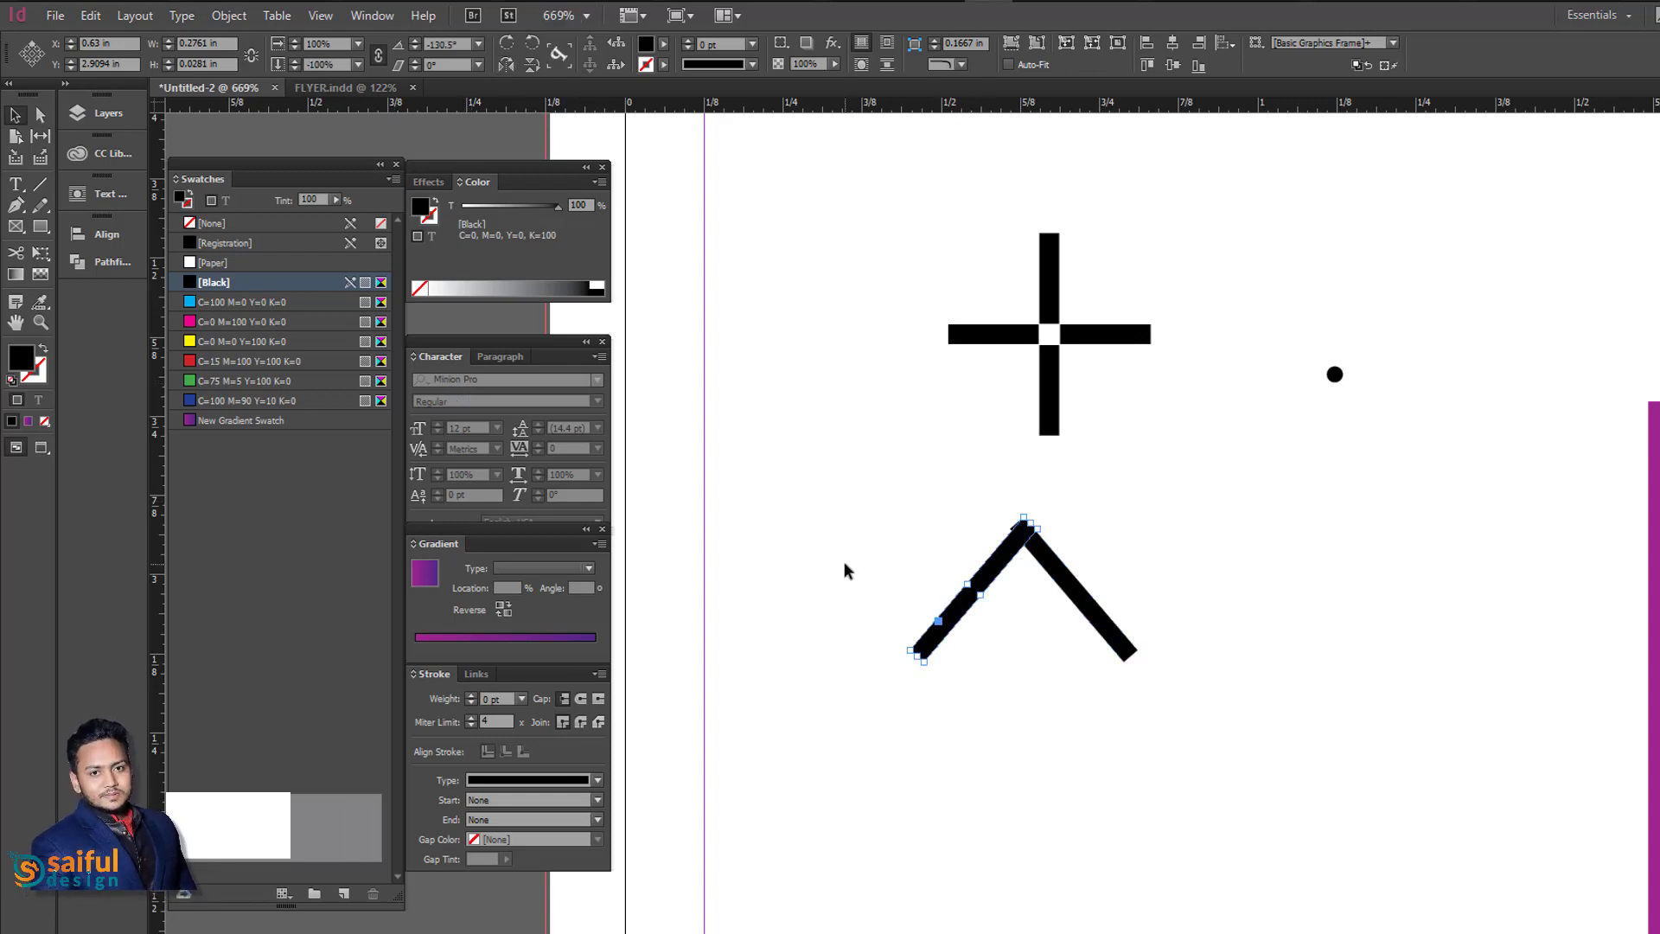
left_click_drag(996, 568, 1096, 574)
Group the two crossed bars of the X.
left_click_drag(1245, 581, 907, 627)
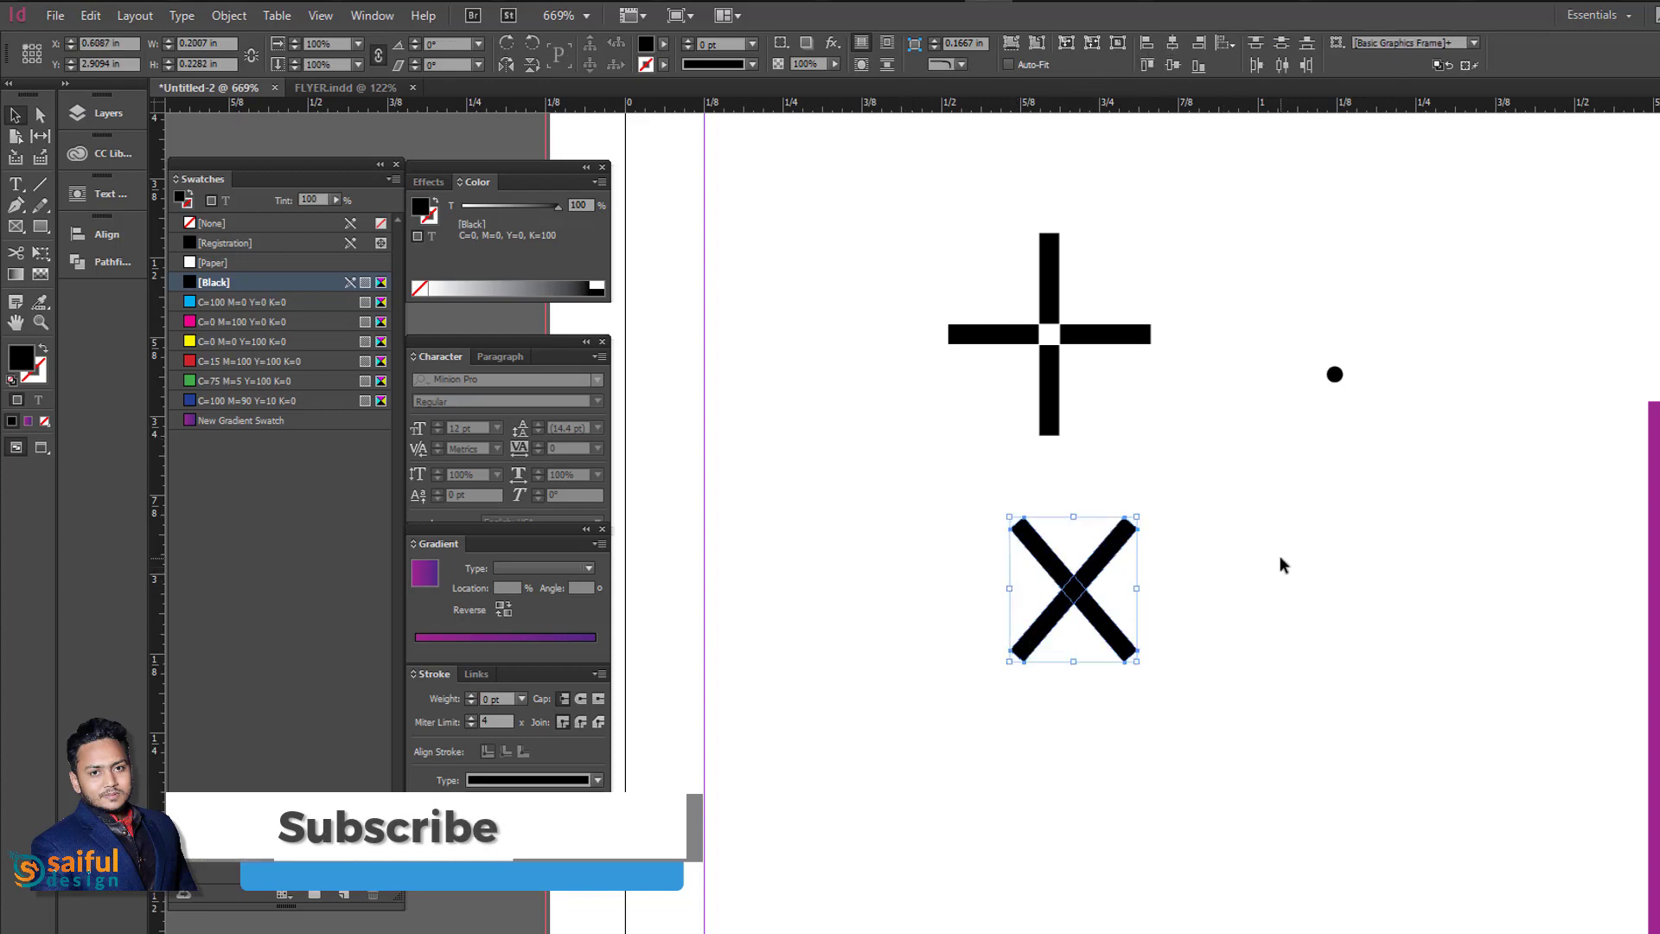
right_click(1176, 678)
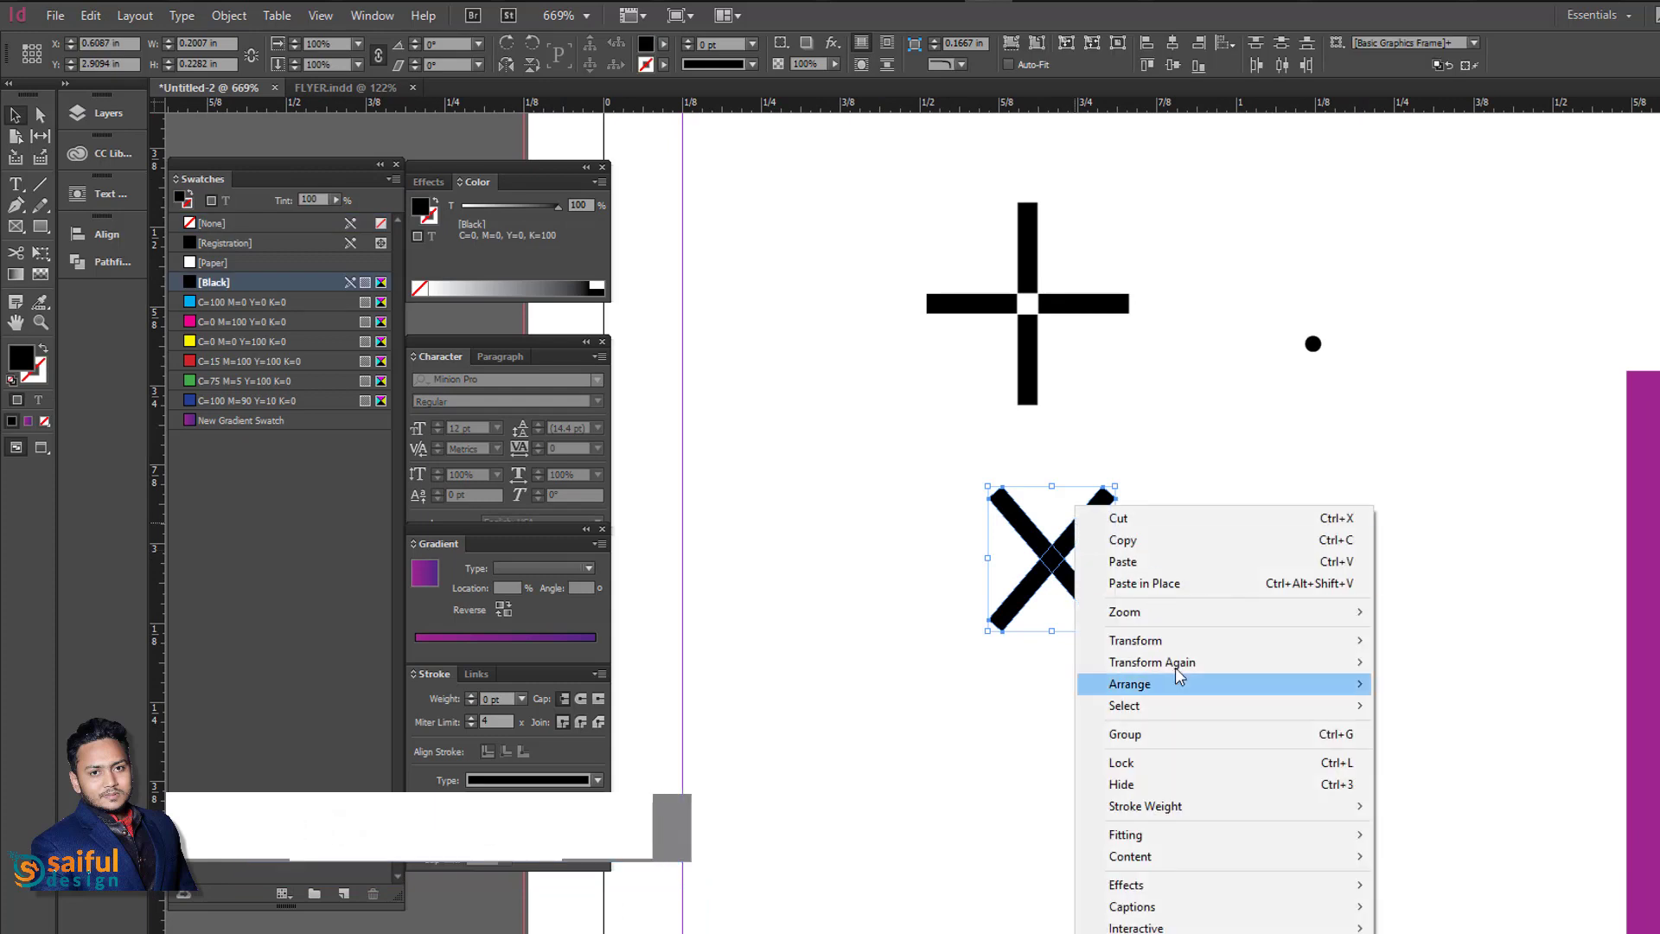
left_click(1164, 734)
left_click(1164, 733)
mouse_move(1164, 733)
left_mouse_down()
mouse_move(1153, 691)
mouse_move(1157, 734)
left_mouse_up()
Scale the X down to about 0.13 × 0.15 in and shift it a little to the left beneath the cross.
left_click(1058, 547)
mouse_move(1111, 625)
left_mouse_down()
mouse_move(1071, 574)
mouse_move(996, 555)
left_mouse_up()
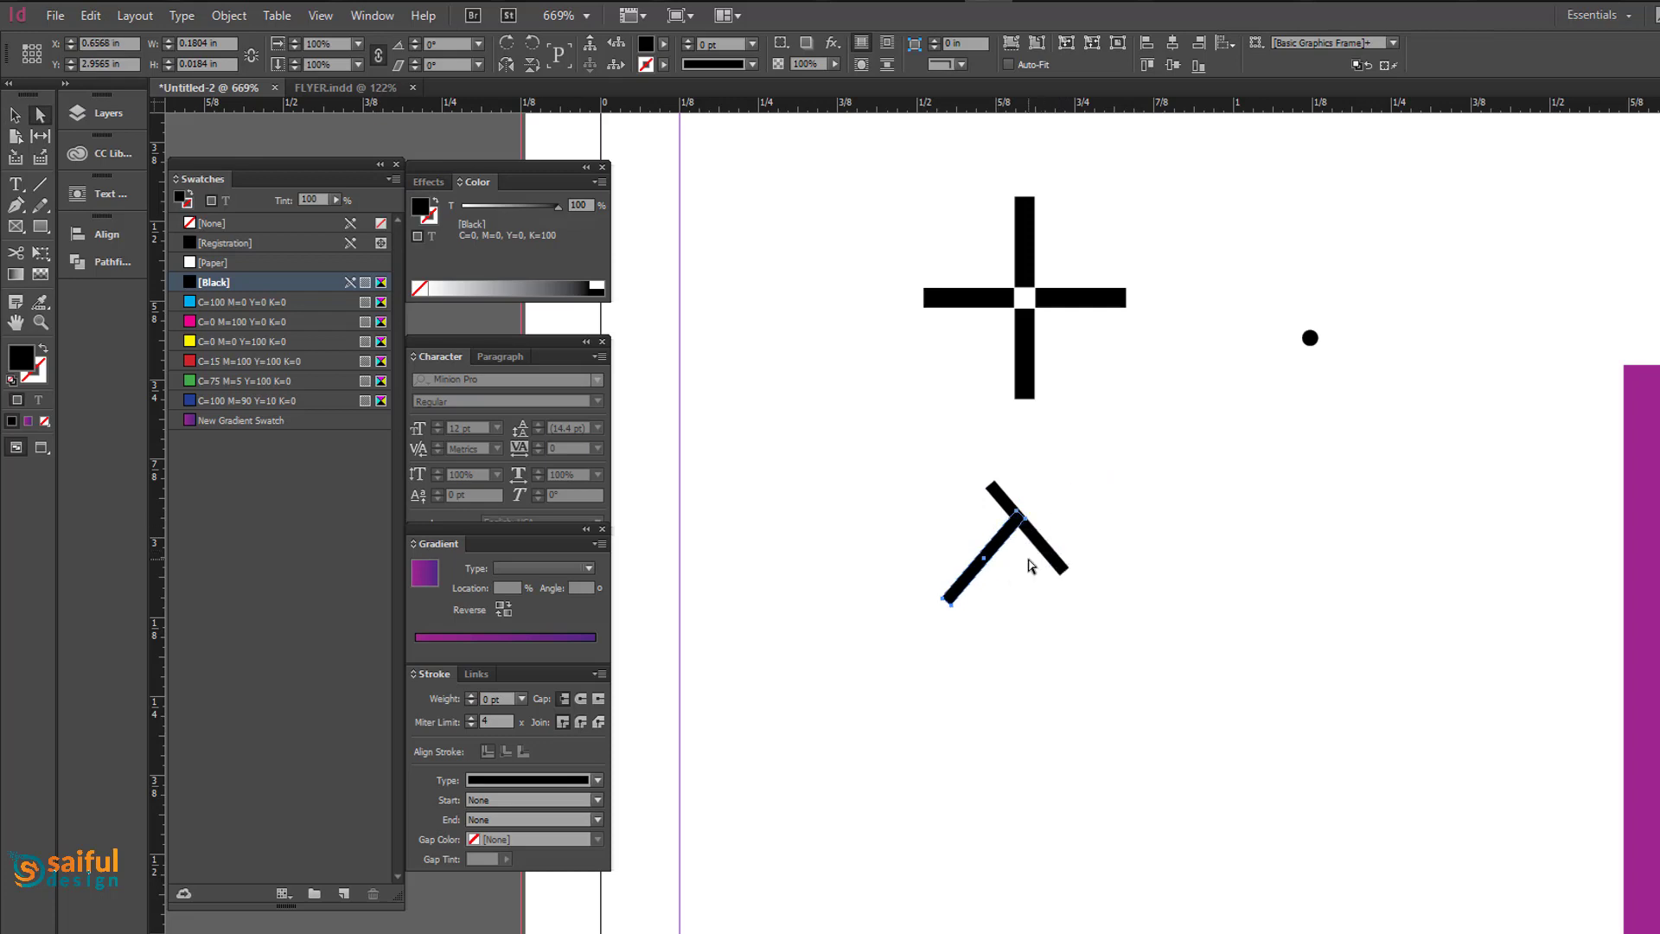
key("ctrl+z")
left_click(1146, 595)
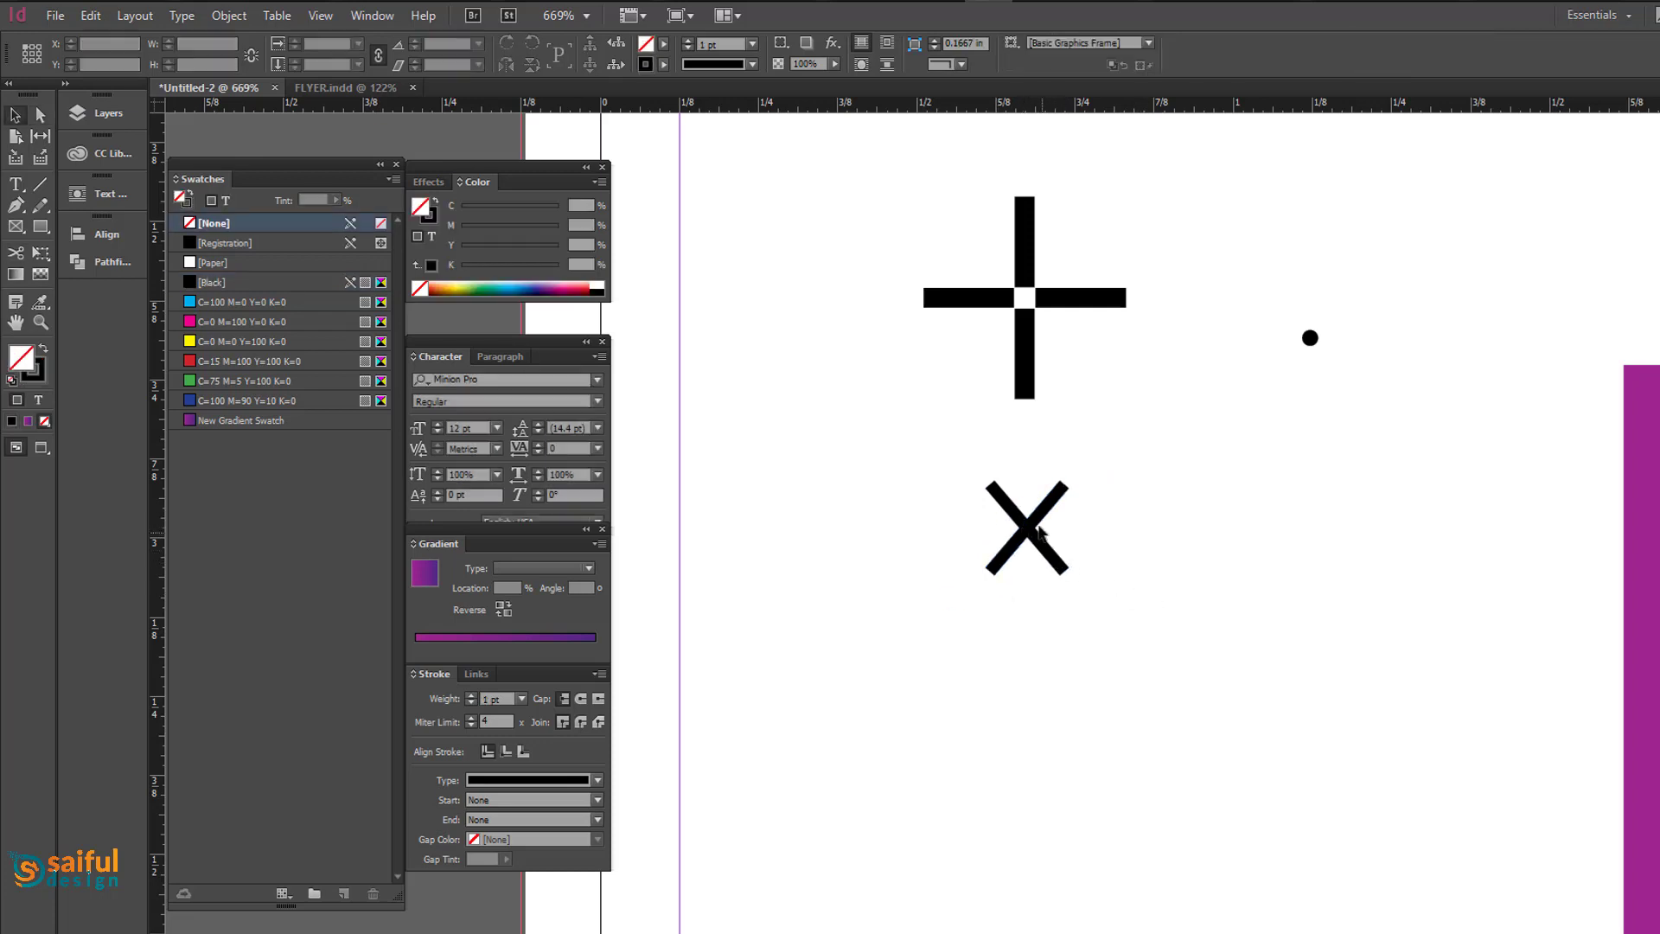
left_click(1040, 531)
left_click_drag(1040, 531, 933, 533)
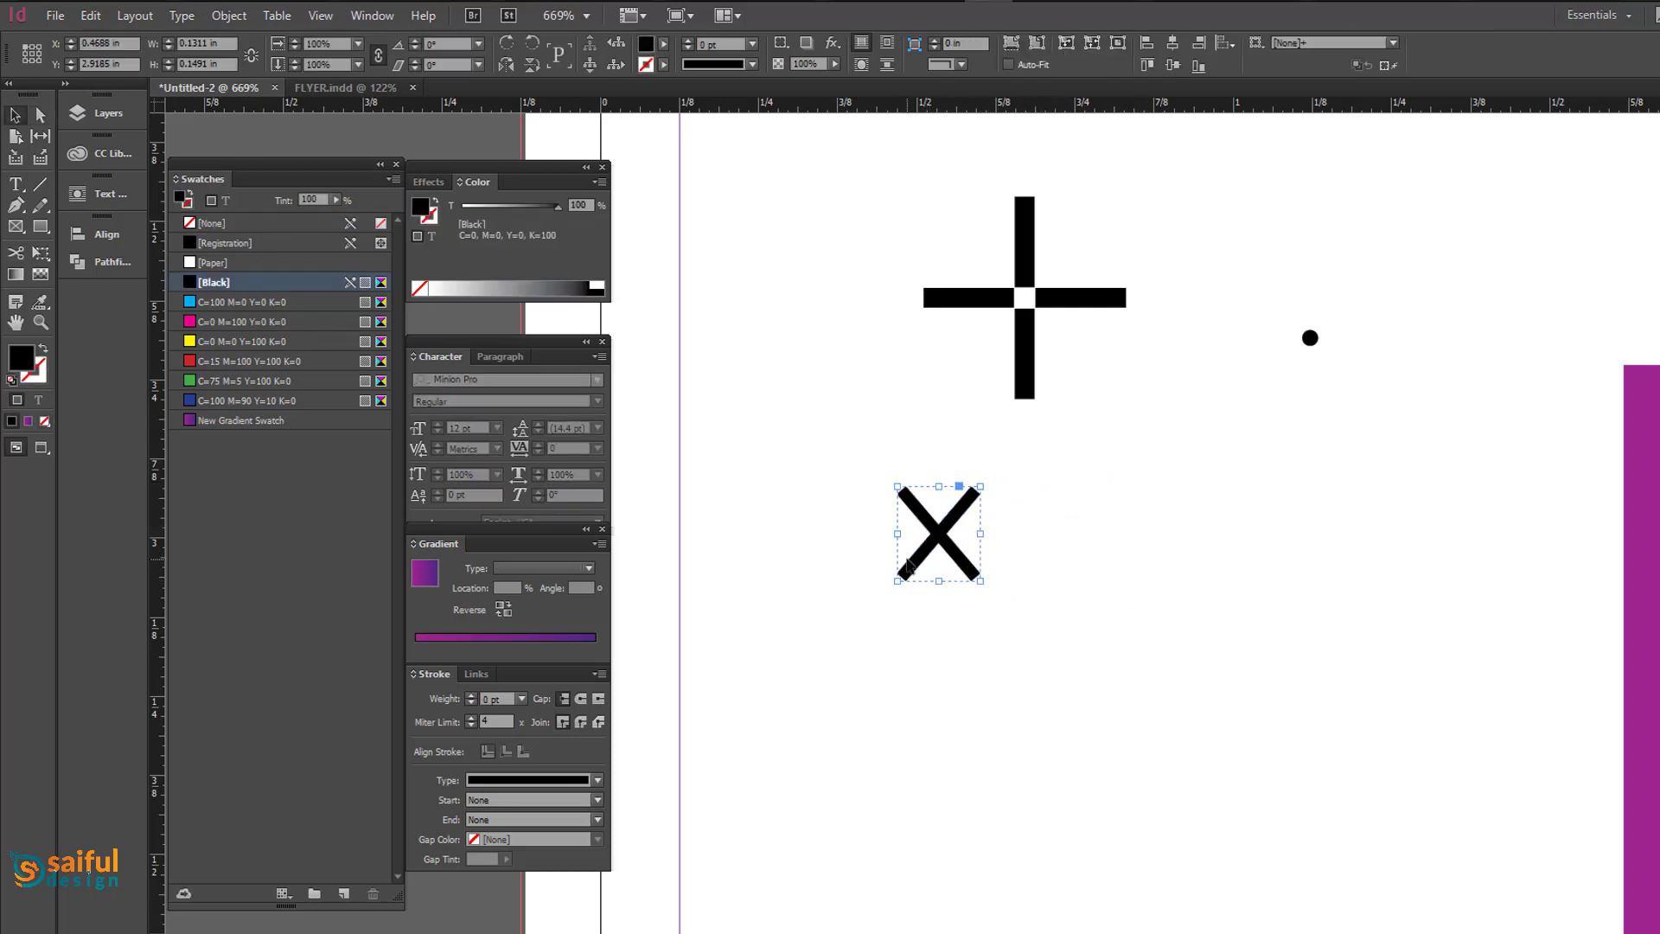
left_click(1265, 714)
Draw an outlined square about 0.125 in wide beside the X and rotate it -45° into a diamond.
left_click_drag(1208, 705, 1117, 726)
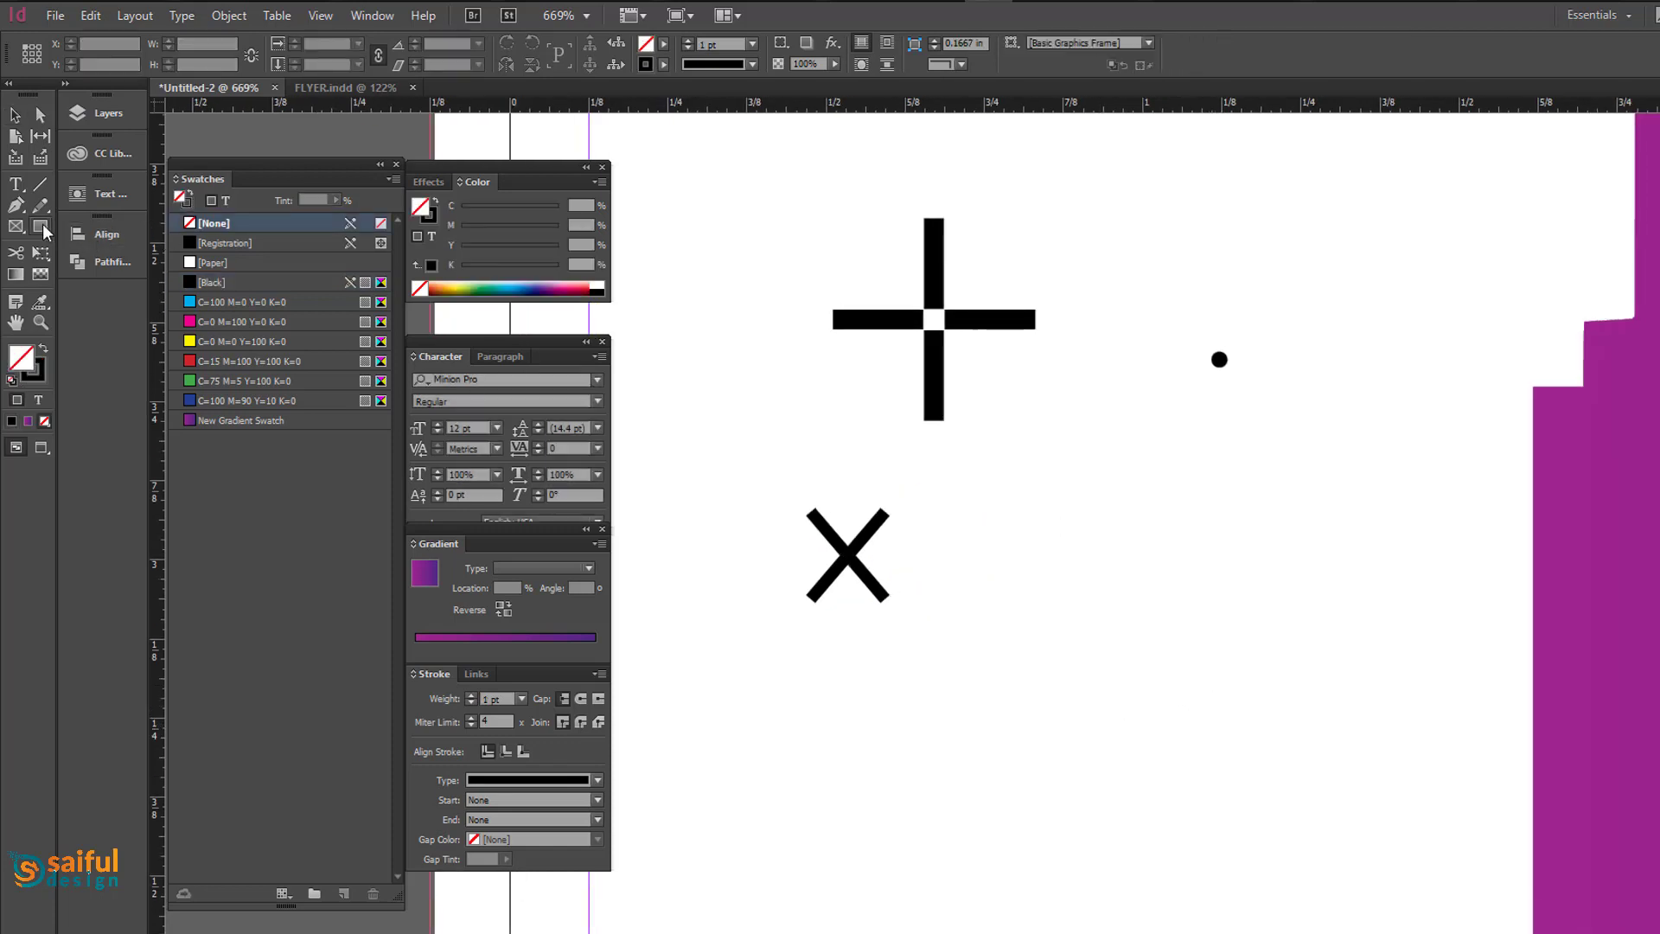
left_click(40, 227)
left_click_drag(1026, 523, 1113, 603)
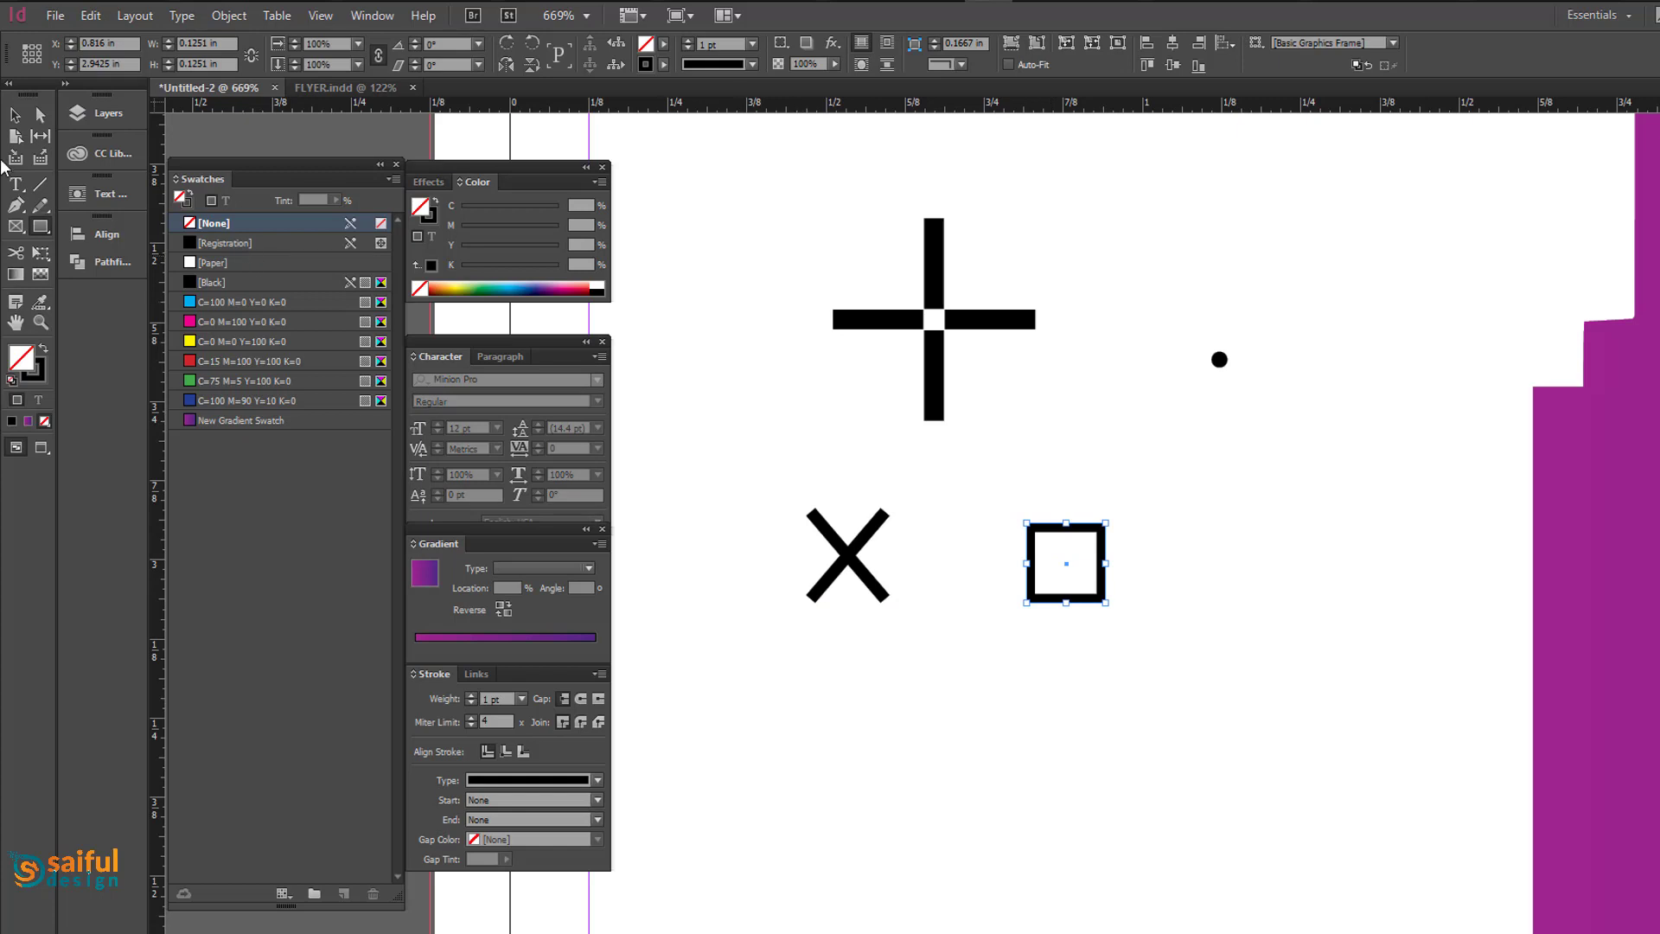
left_click_drag(1108, 517, 1181, 624)
left_click(1175, 598)
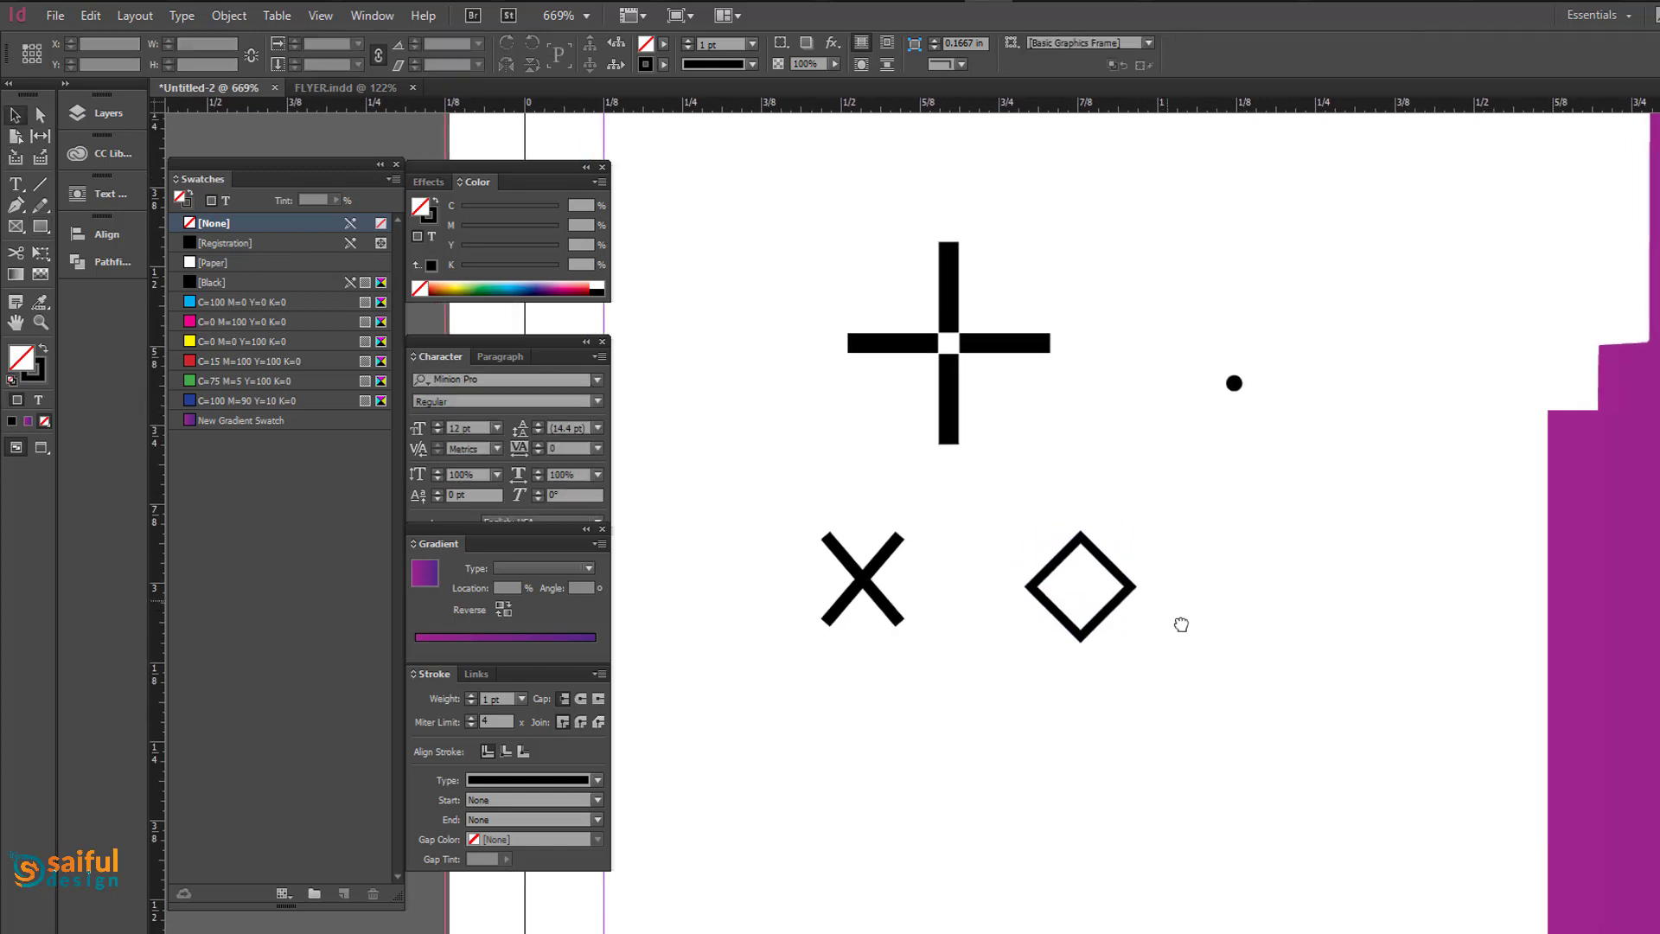
Move the diamond under the dot and the X under the cross.
left_click_drag(1117, 576, 1311, 569)
left_click(1109, 593)
left_click_drag(884, 571, 980, 586)
left_click(1076, 726)
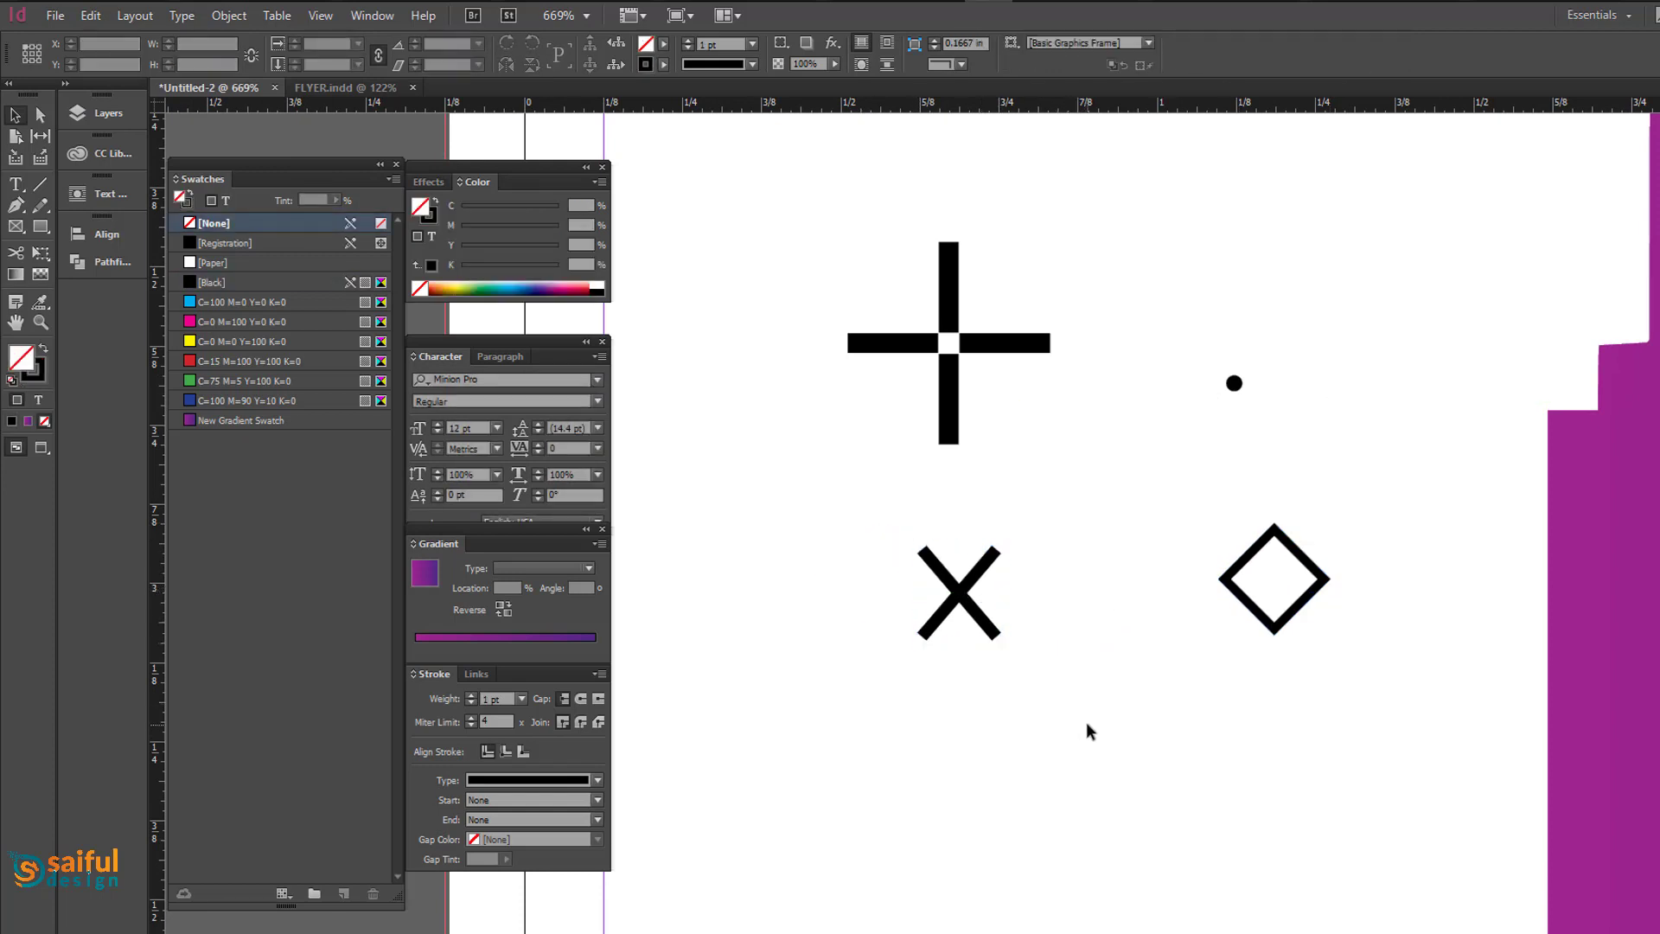
Try to fill all four ornaments together with New Gradient Swatch, and undo it.
key("ctrl+minus")
key("ctrl+minus")
key("ctrl+minus")
left_click_drag(1188, 682, 757, 309)
left_click(219, 420)
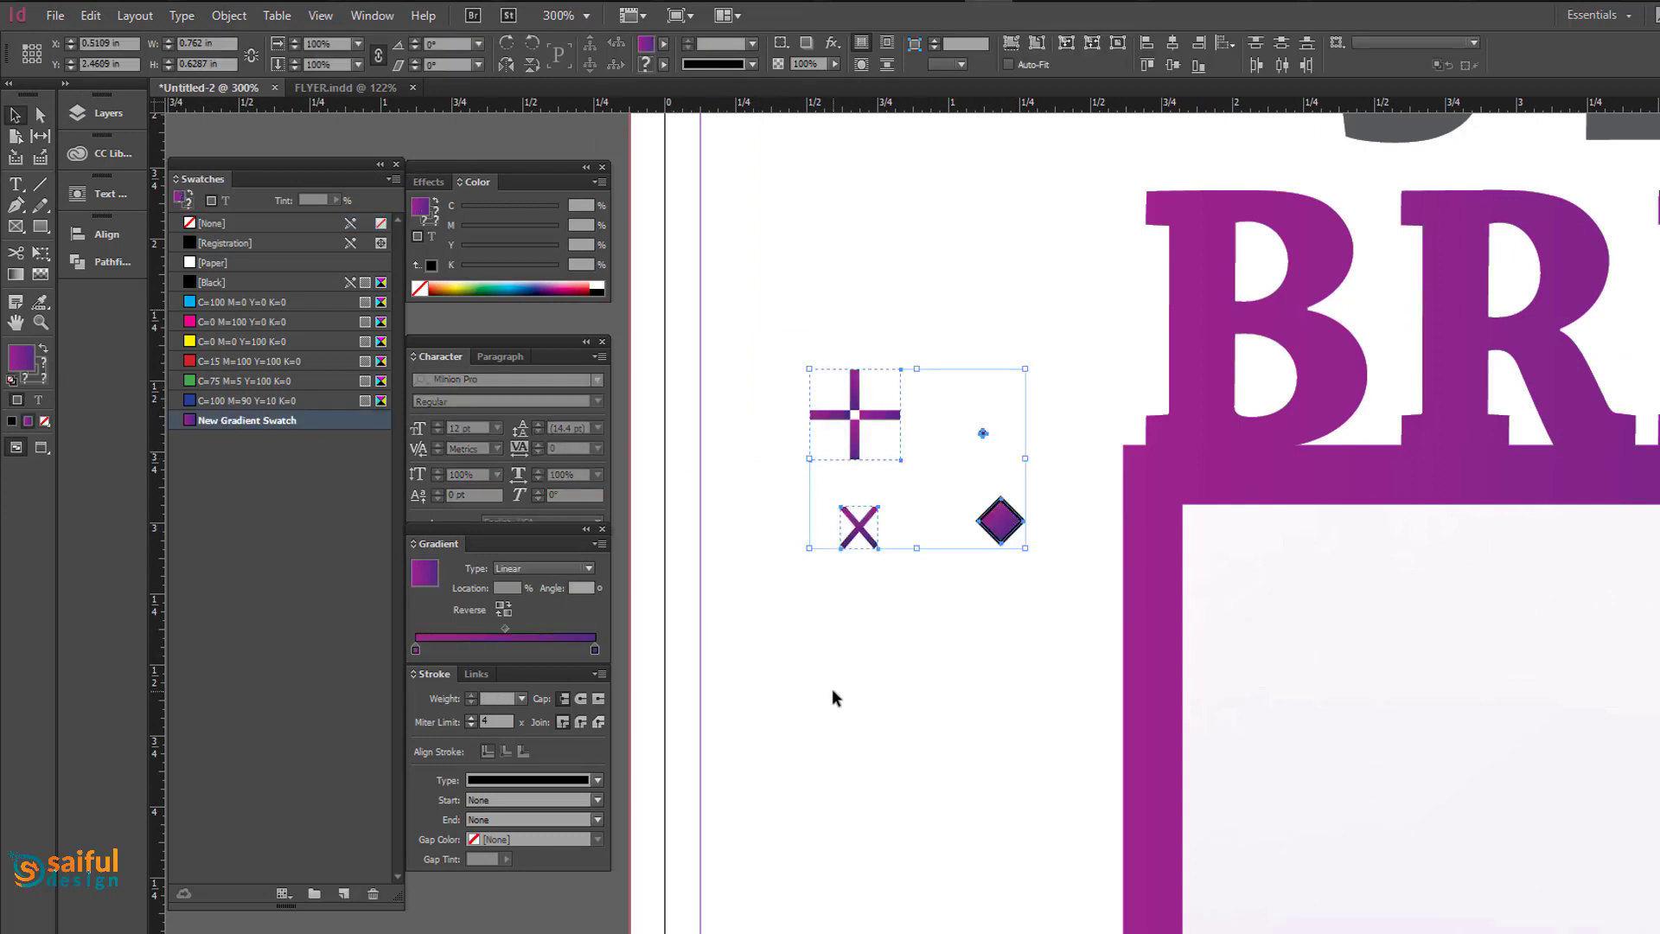
left_click(996, 617)
key("ctrl+z")
left_click(883, 497)
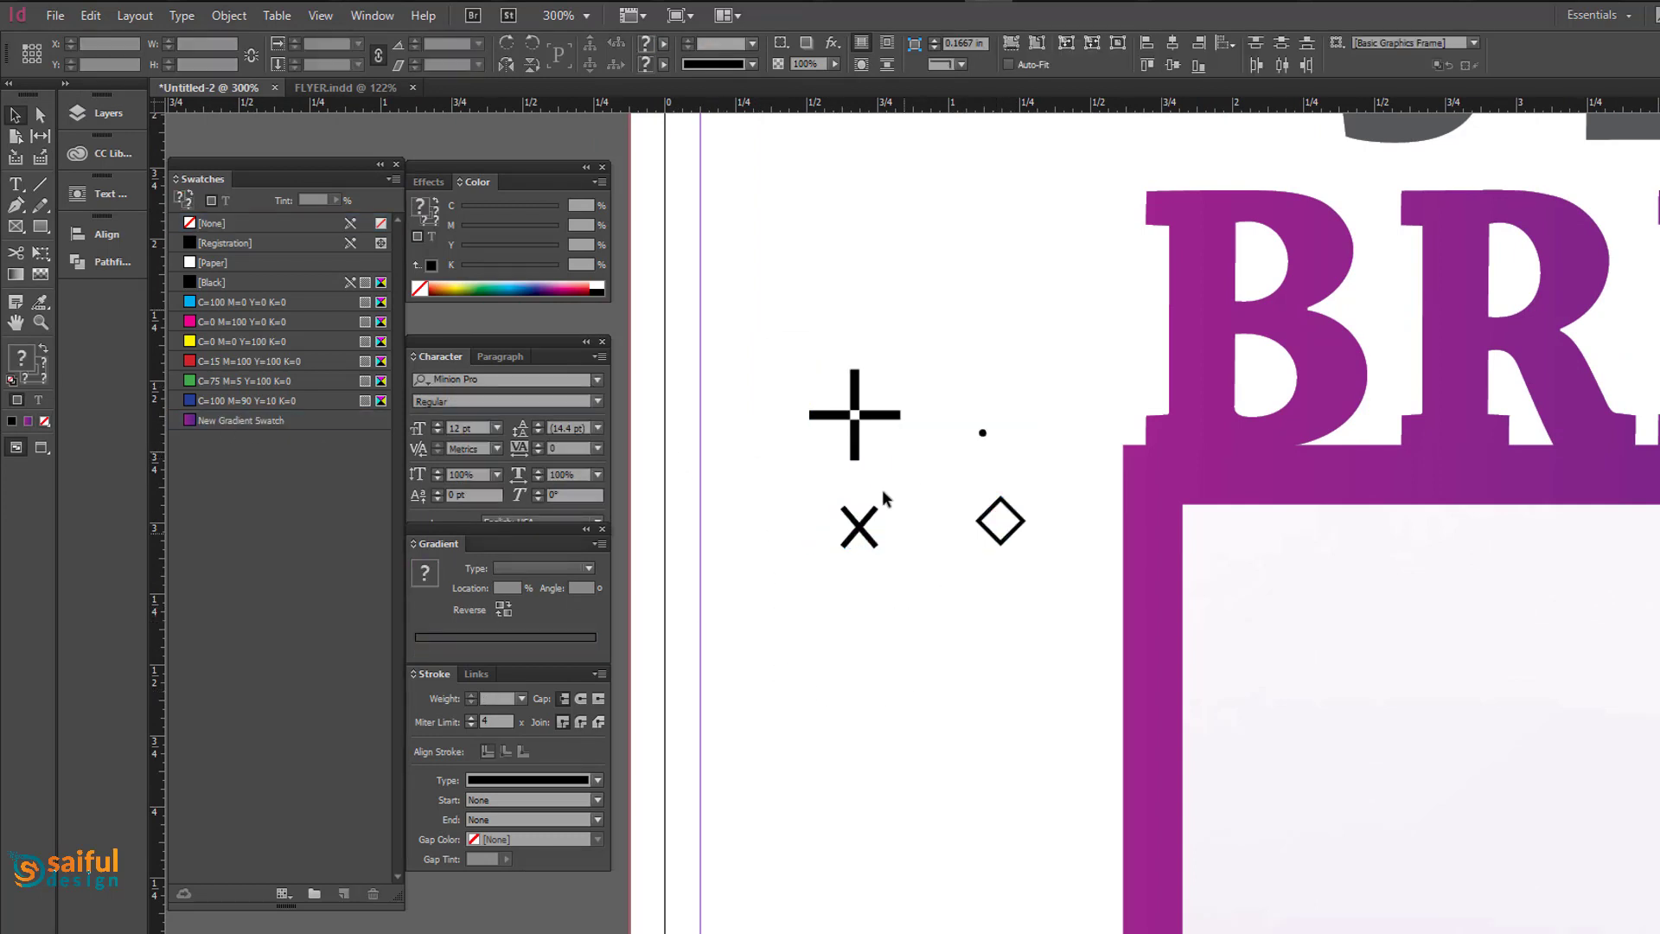
Fill the cross, the dot and the X with New Gradient Swatch.
left_click(852, 415)
left_click(222, 420)
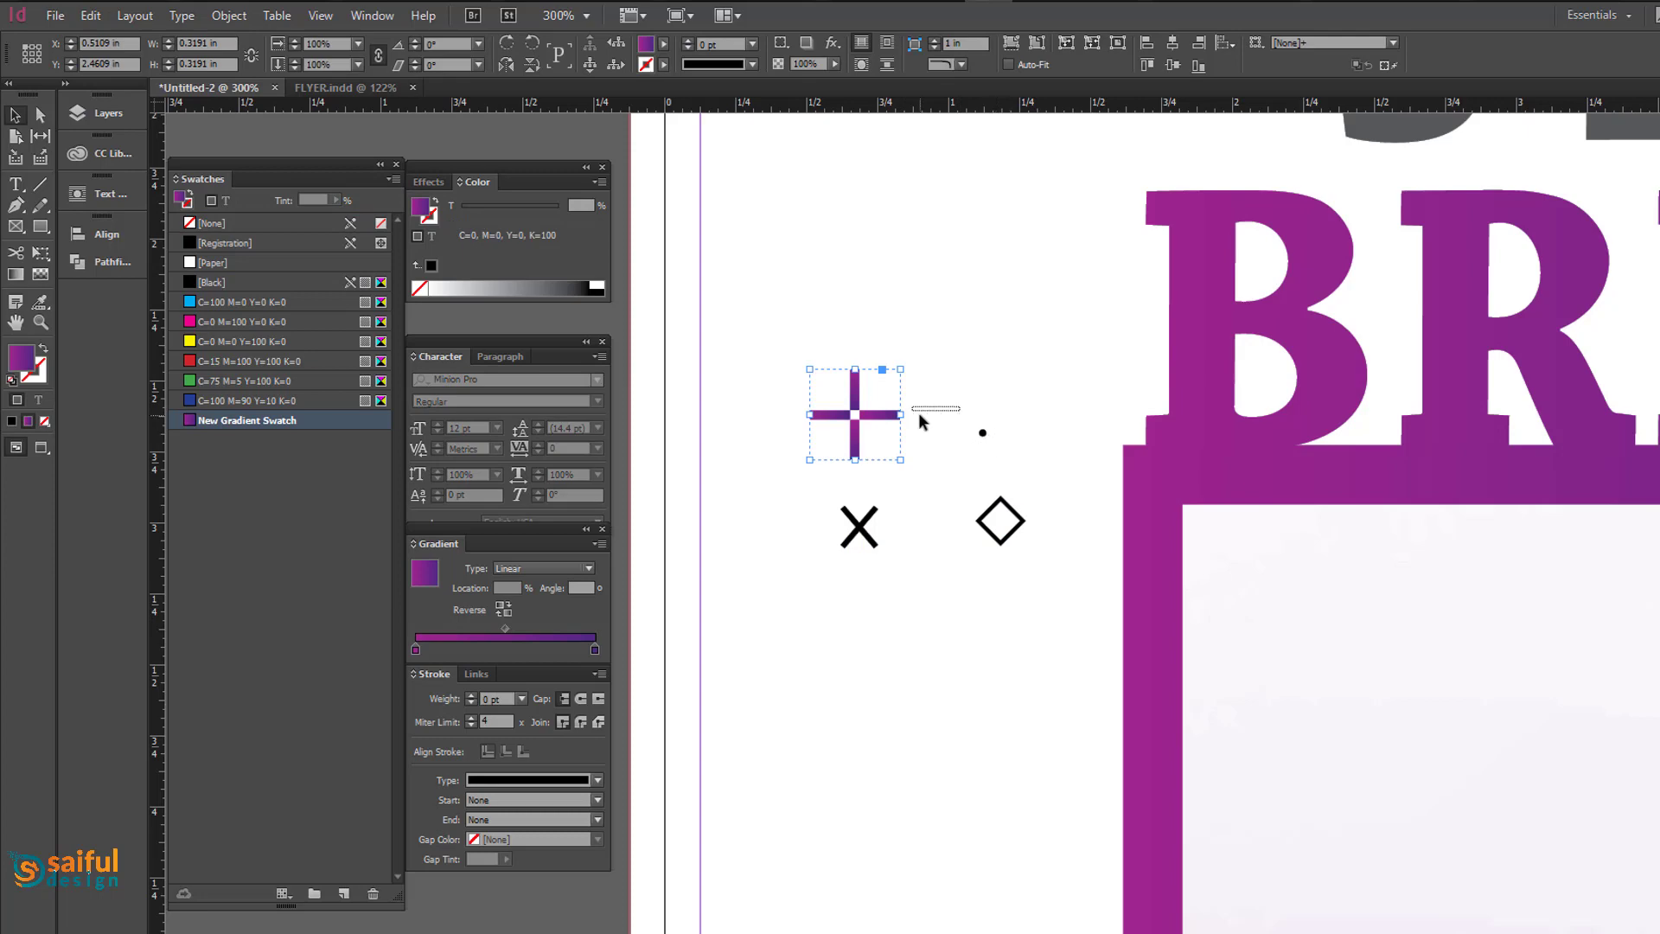
left_click(982, 432)
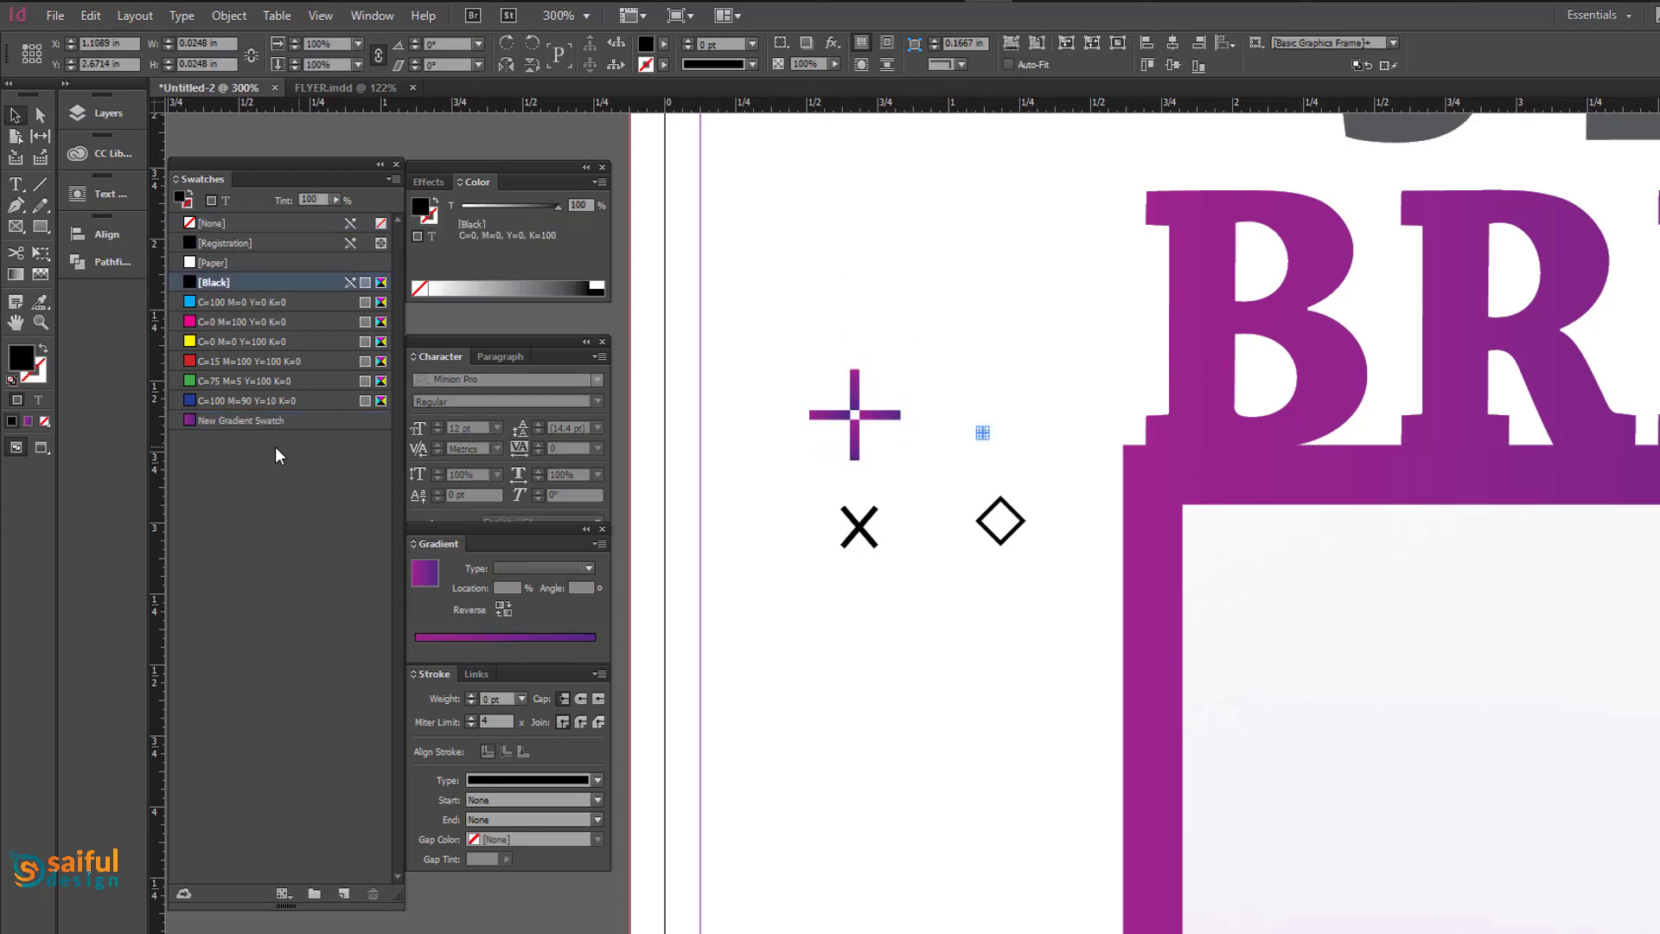
left_click(223, 420)
left_click(858, 526)
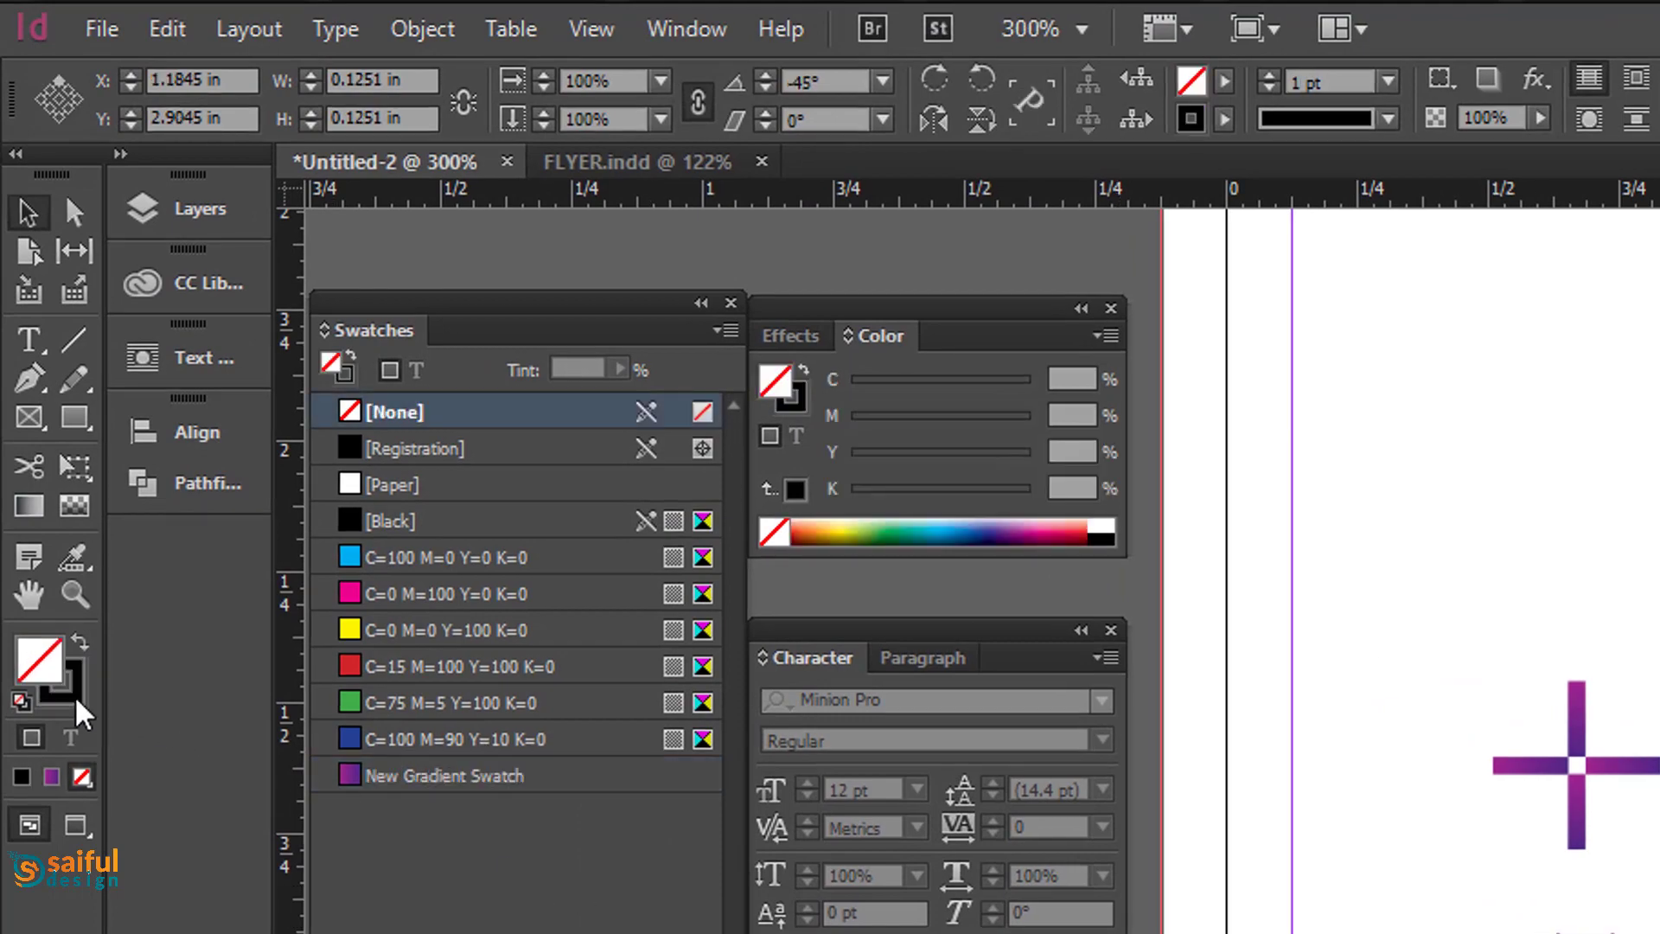
Apply the purple gradient to the diamond's stroke, keeping its fill empty.
left_click(76, 699)
left_click(54, 777)
left_click(980, 657)
left_click_drag(980, 656, 899, 538)
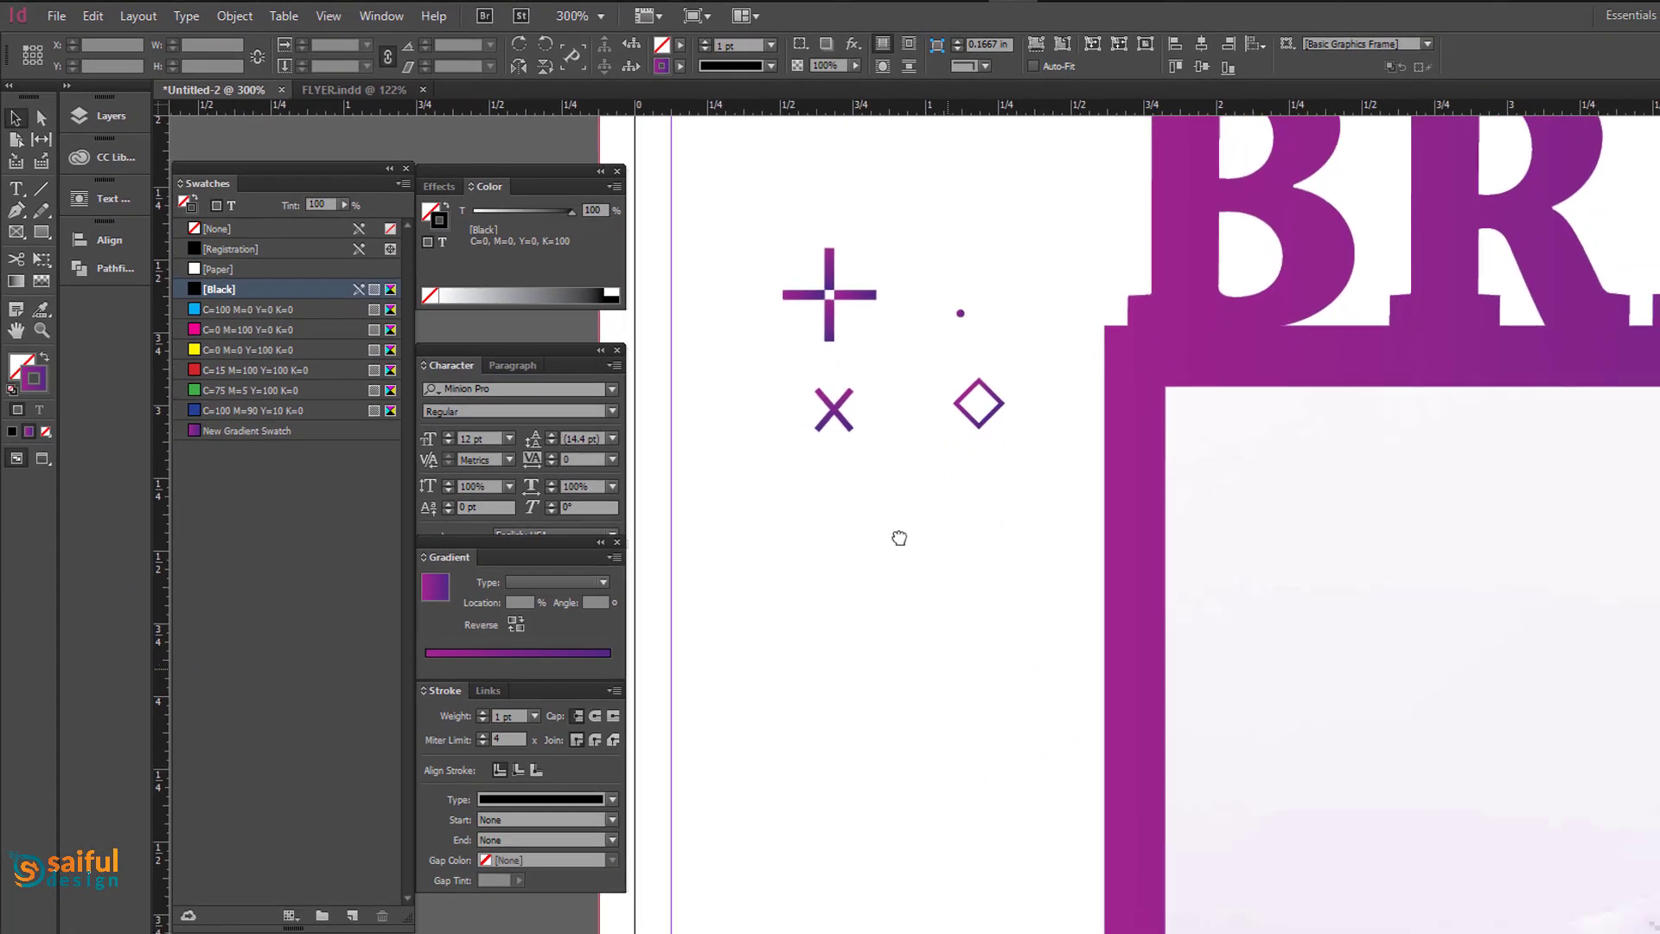
Give the diamond's outline rounded corner joins.
left_click(973, 494)
left_click(966, 391)
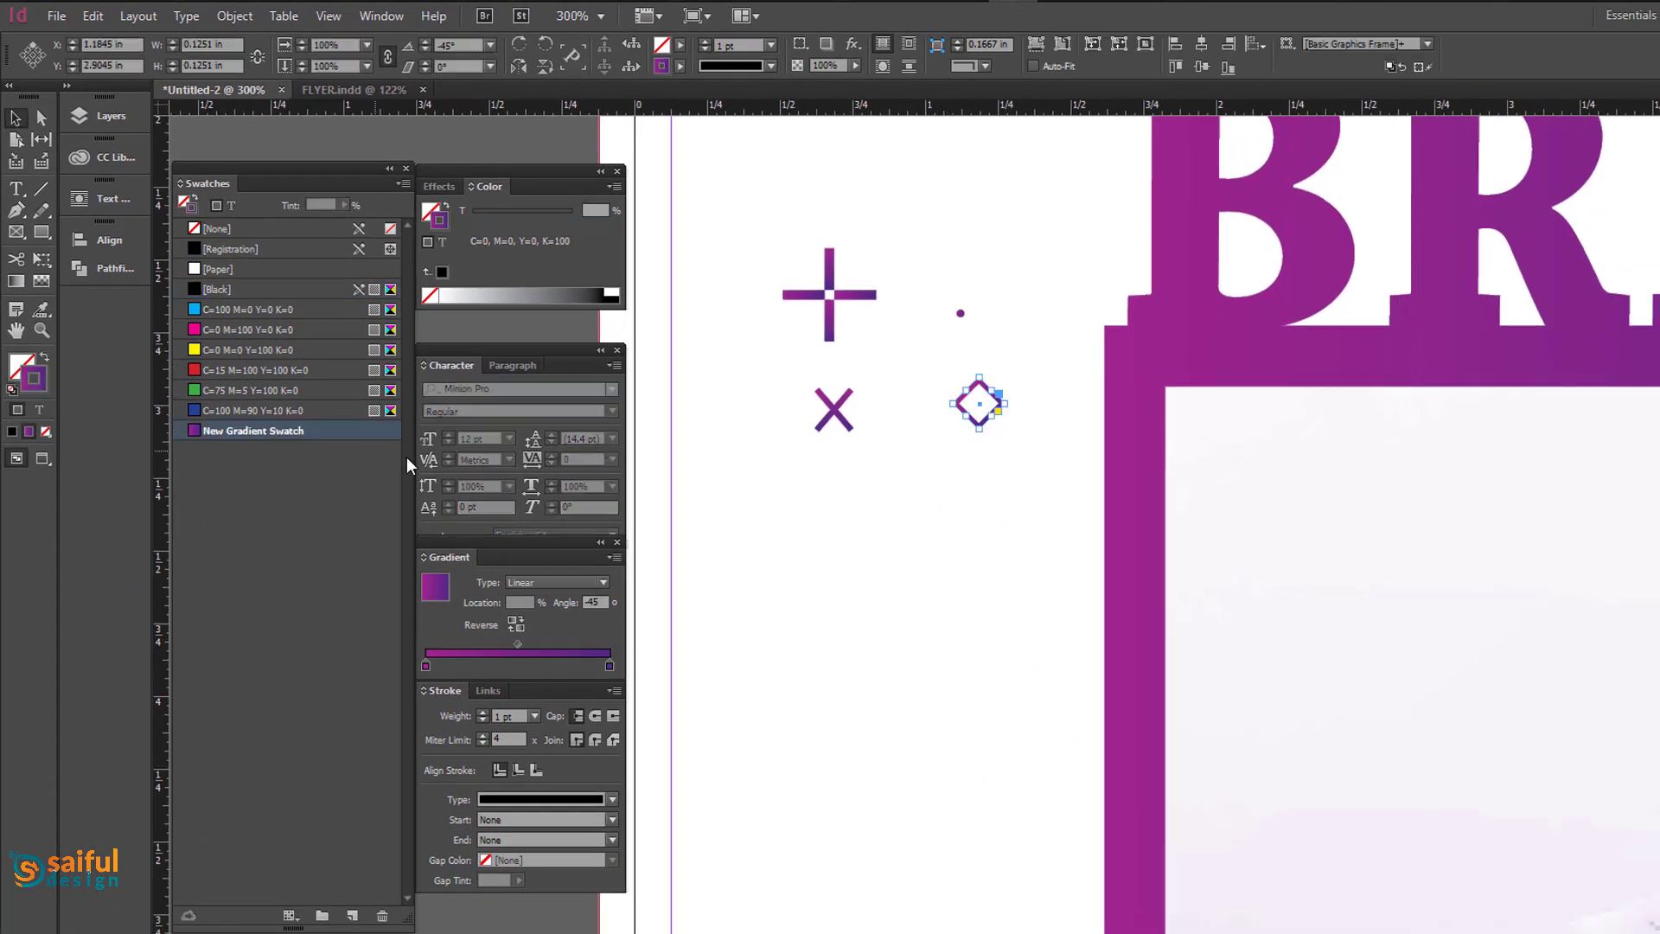
left_click(955, 490)
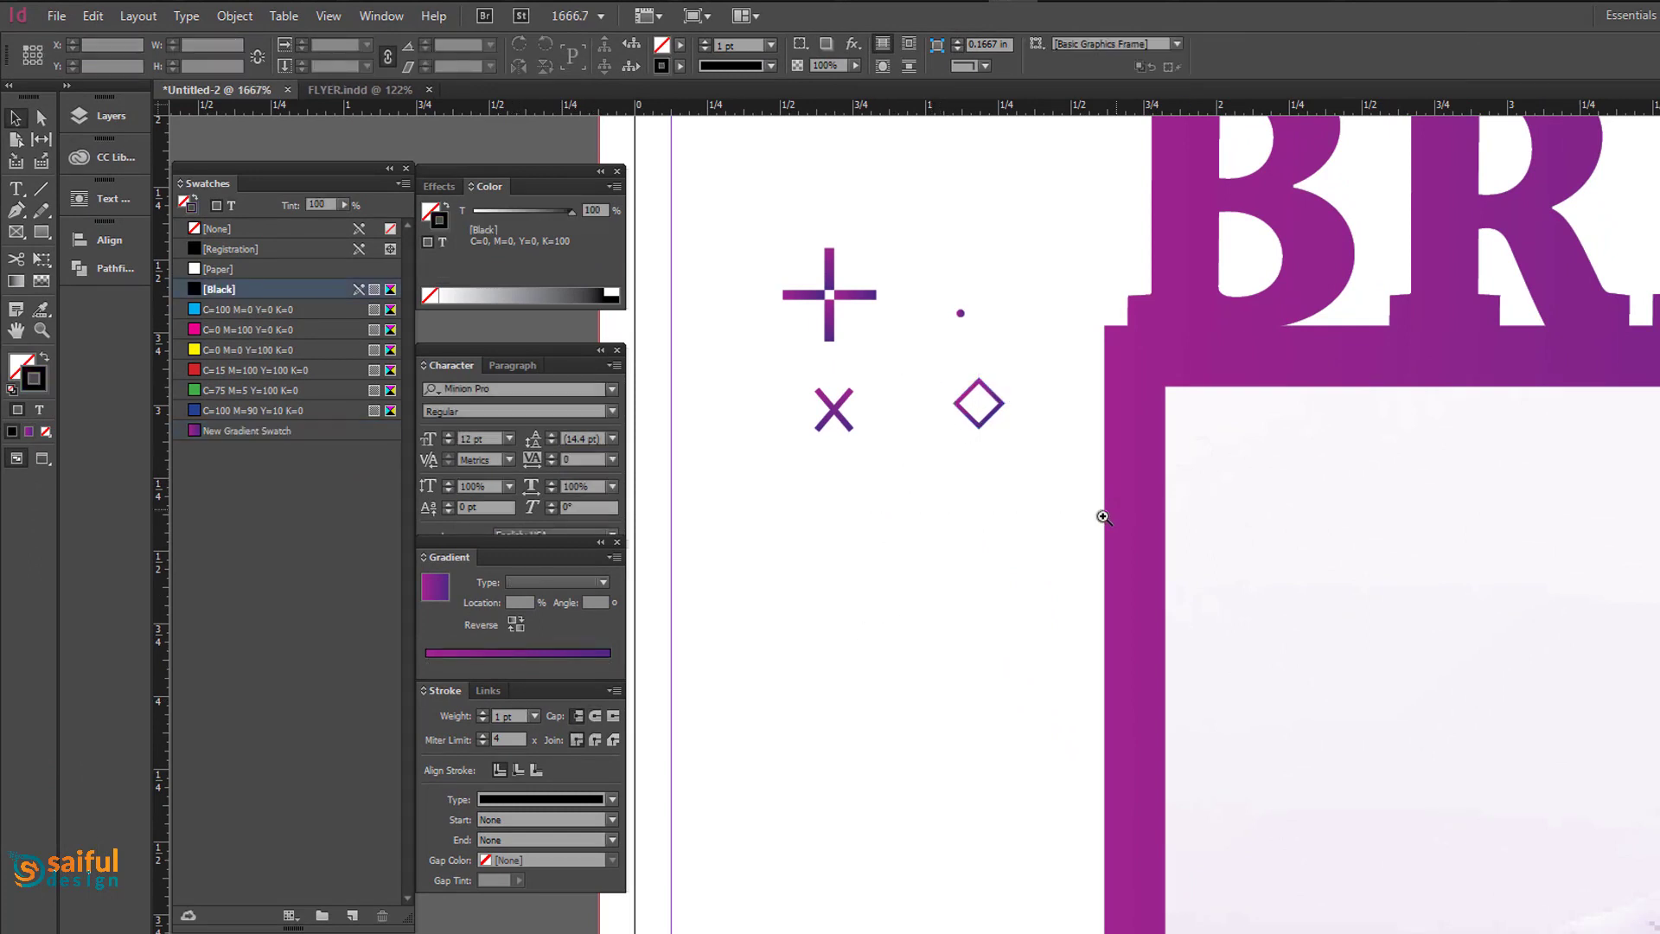
left_click_drag(1097, 508, 865, 354)
left_click_drag(984, 526, 1277, 544)
left_click(1285, 387)
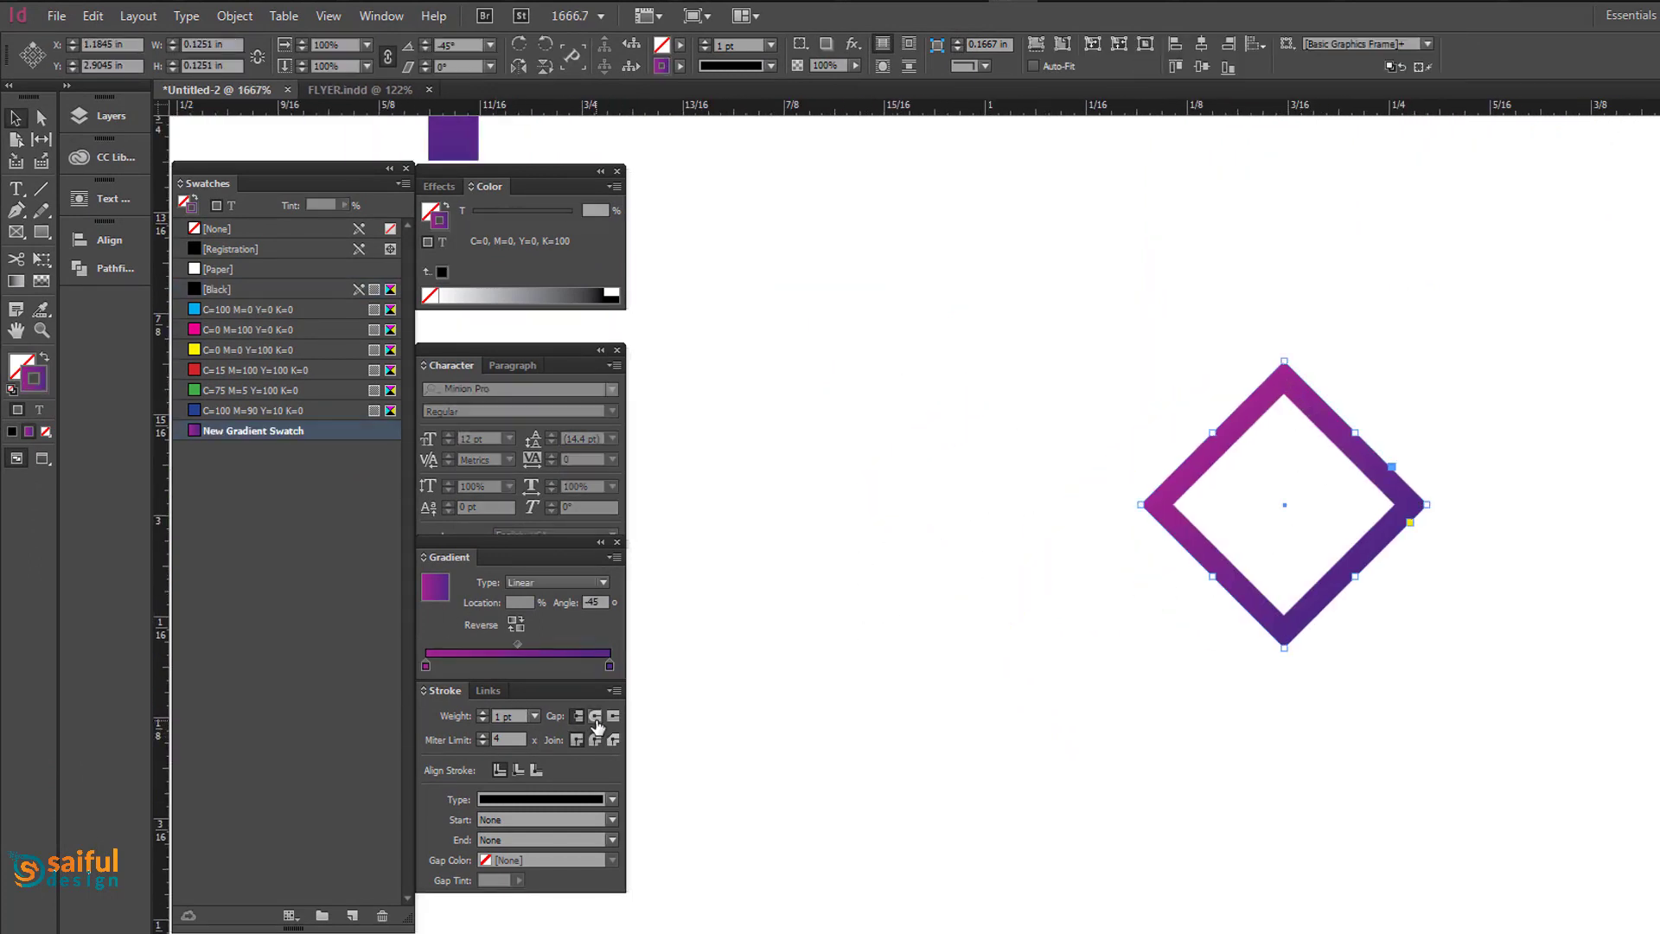
left_click(1108, 814)
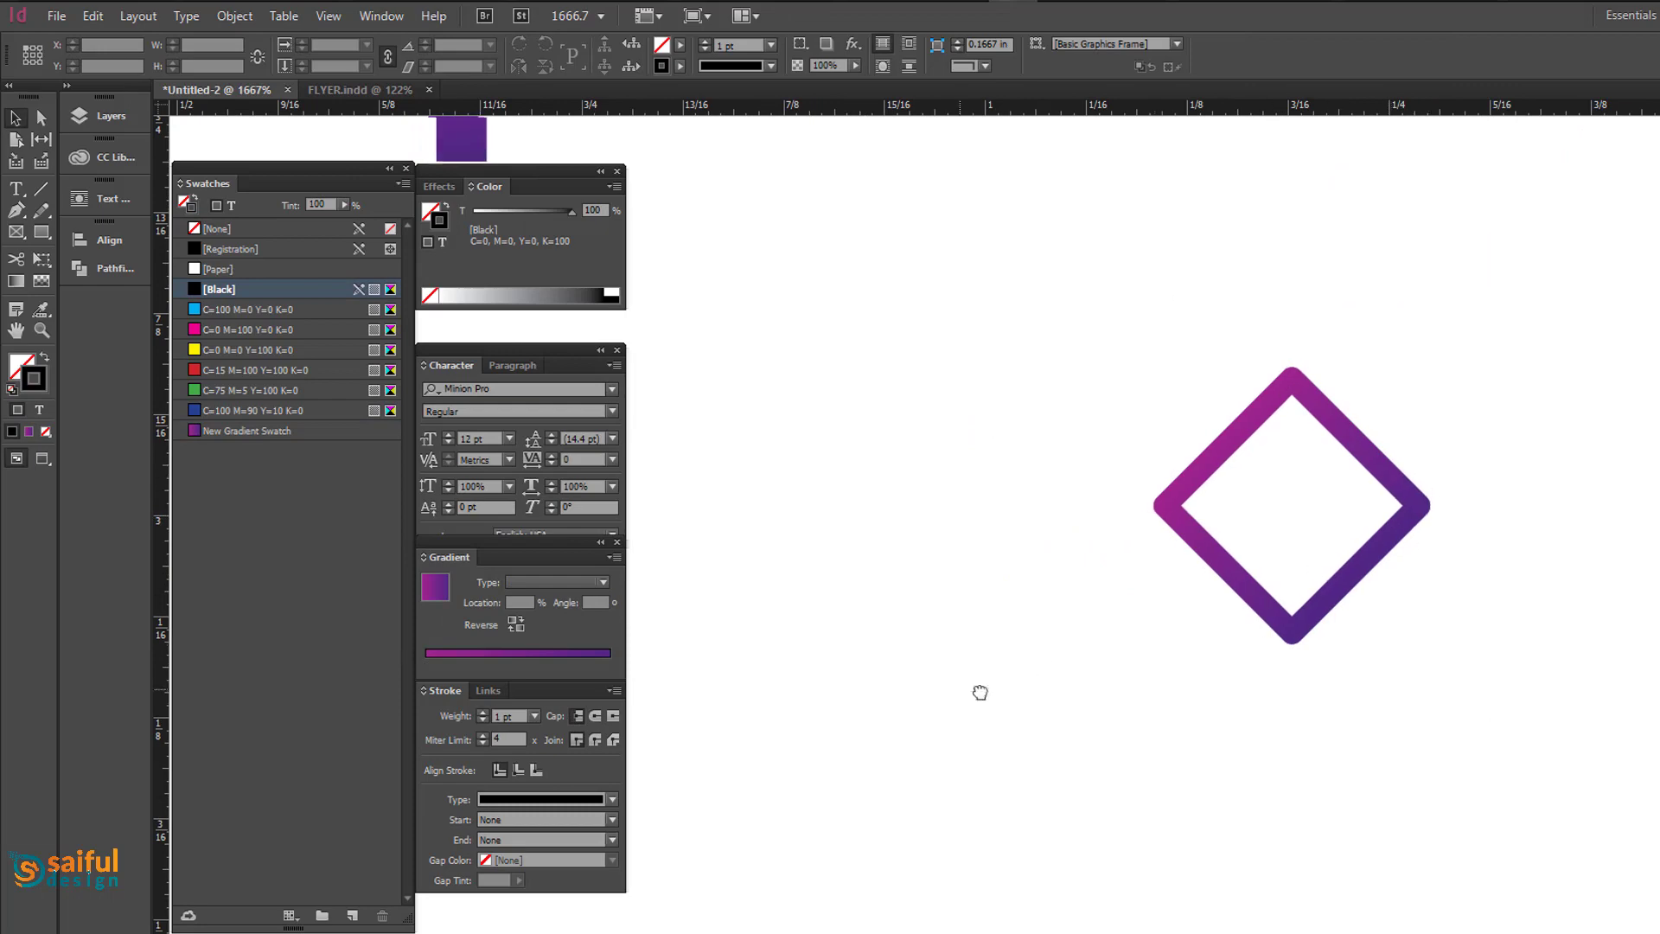
left_click_drag(978, 692, 1533, 711)
left_click(1078, 505)
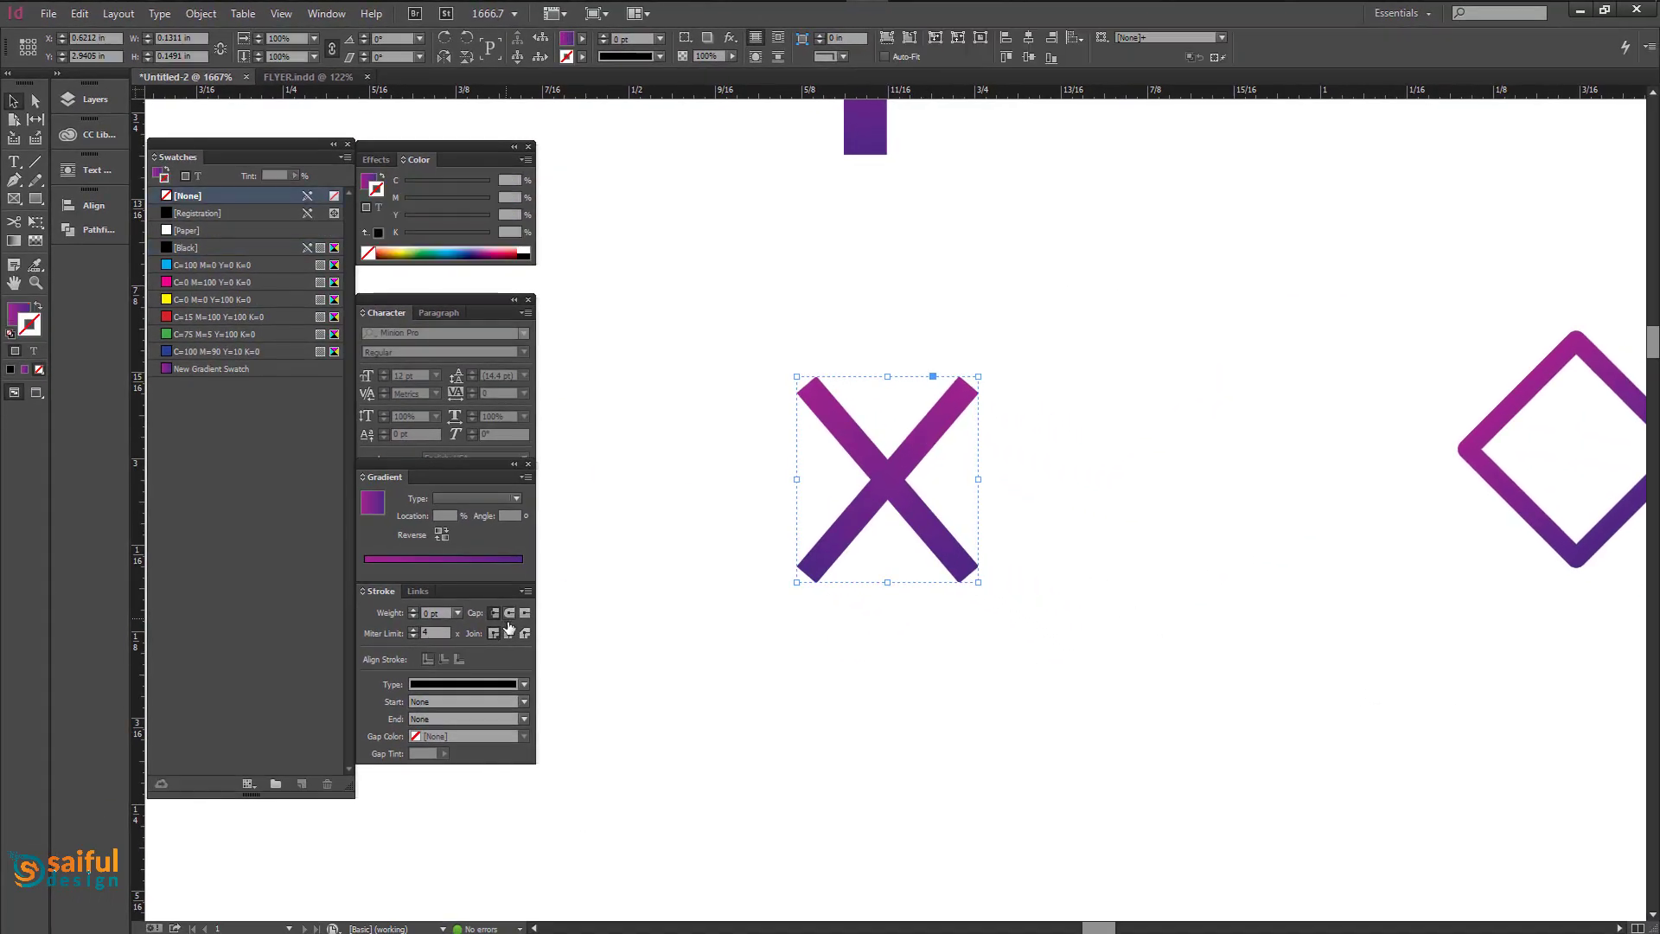
left_click(856, 706)
key("ctrl+minus")
key("ctrl+minus")
key("ctrl+minus")
key("ctrl+minus")
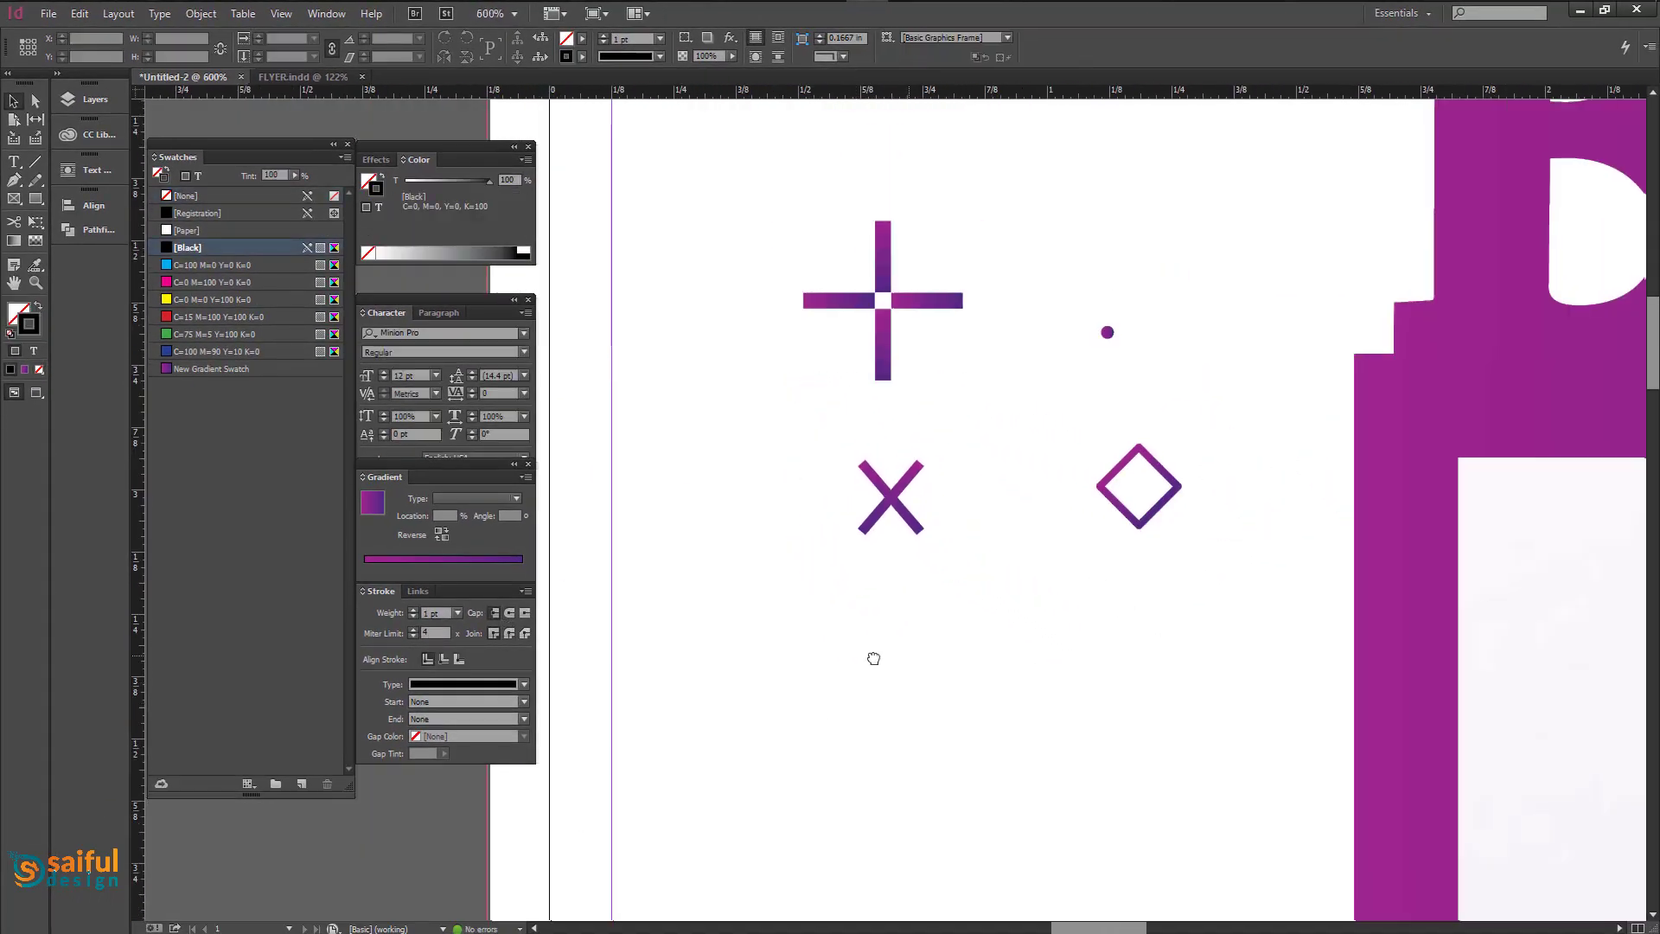
left_click_drag(992, 659, 858, 726)
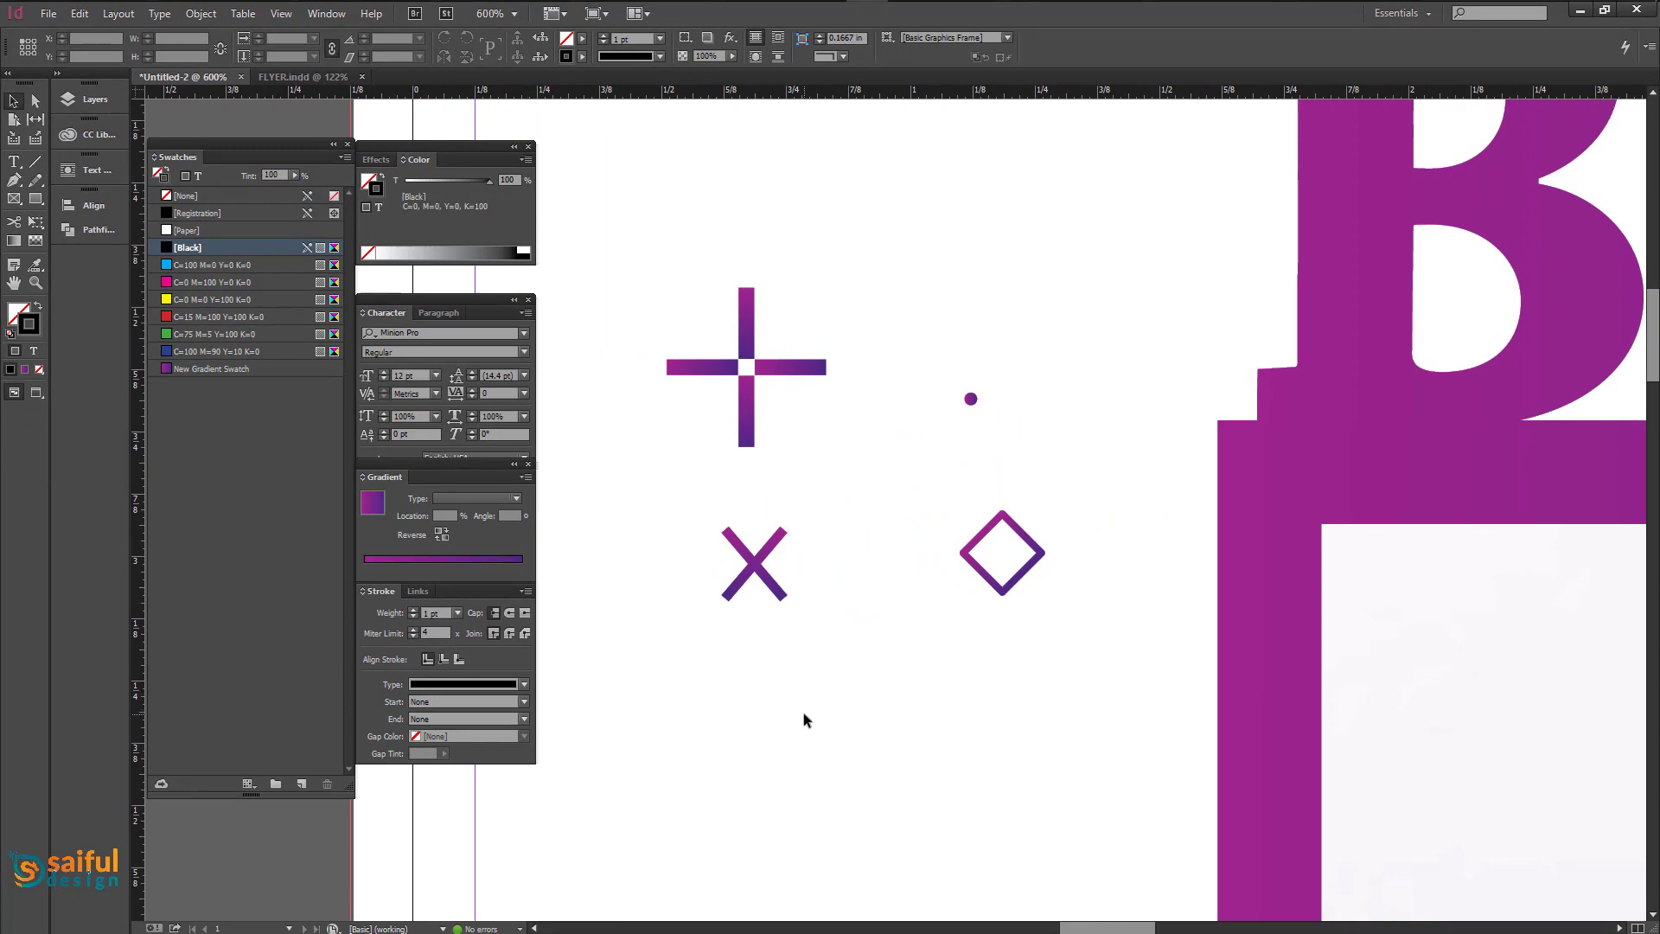
Enlarge the small gradient dot slightly.
scroll(802, 720, "down", 4)
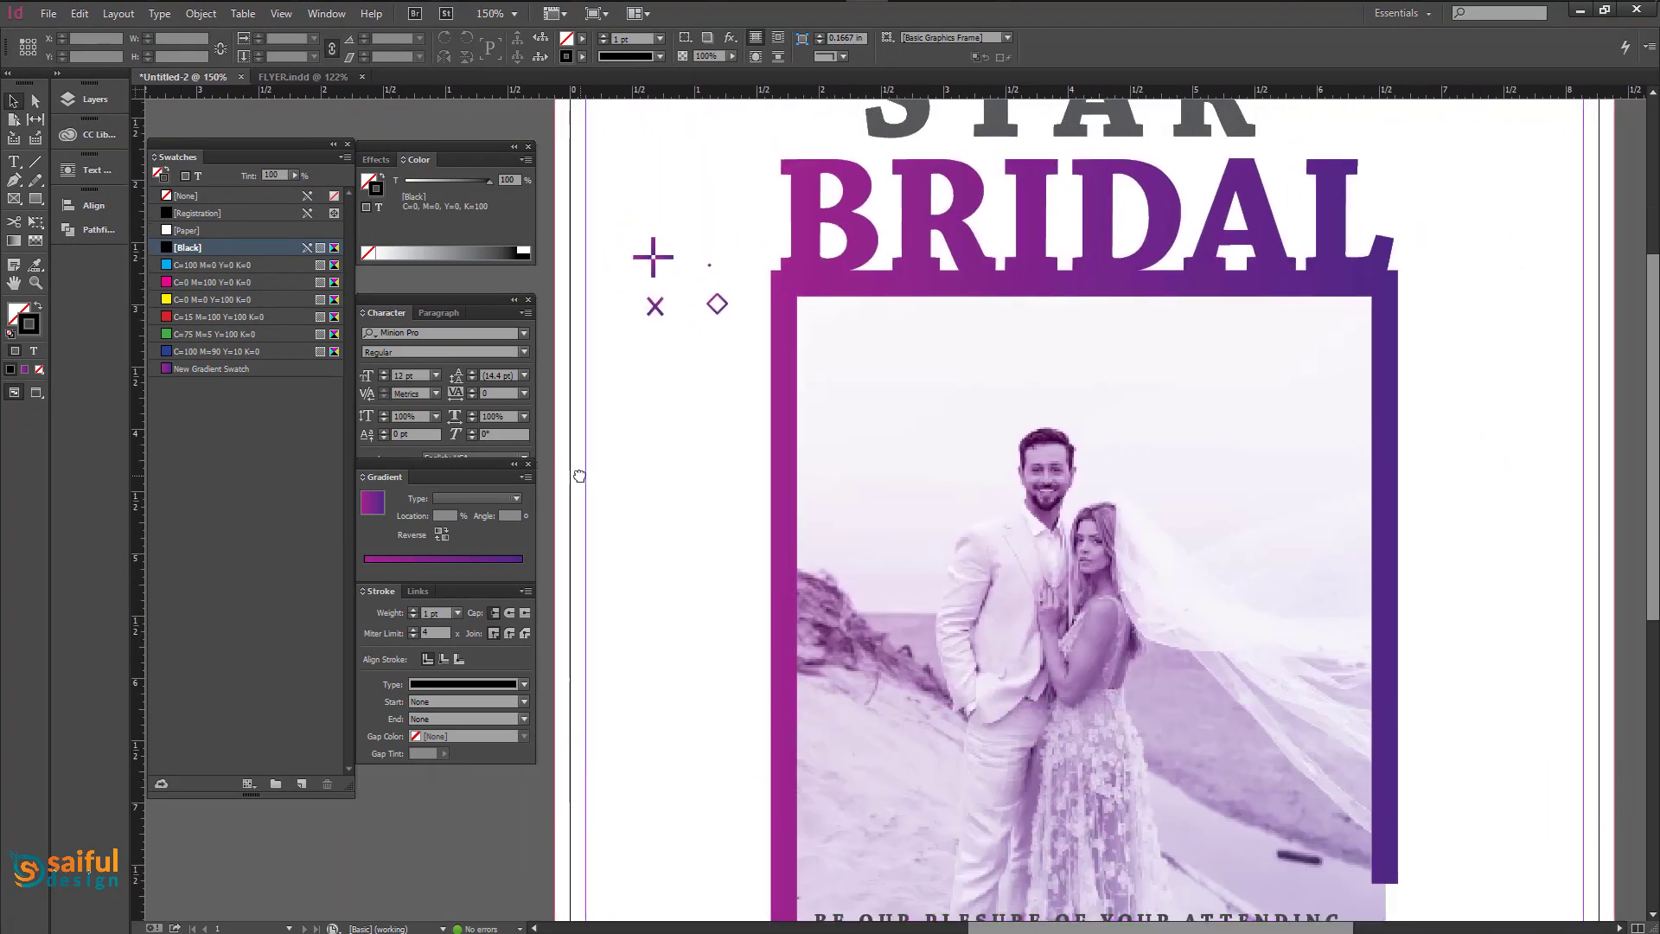
scroll(696, 243, "up", 4)
left_click(752, 331)
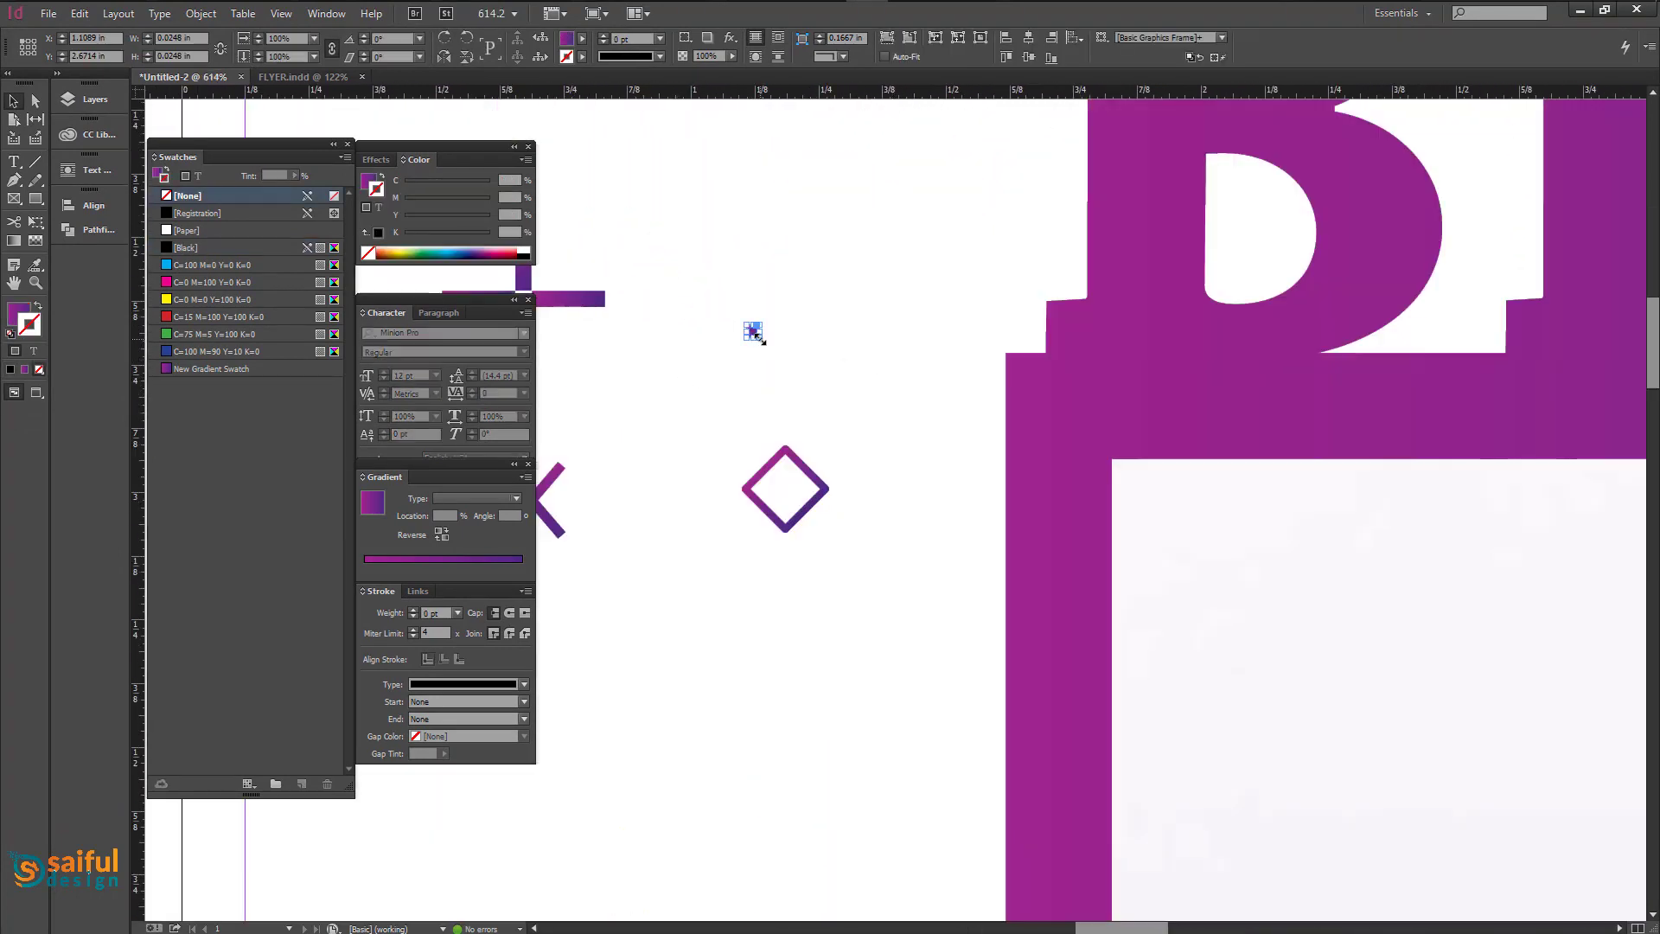
left_click(810, 392)
scroll(895, 510, "down", 3)
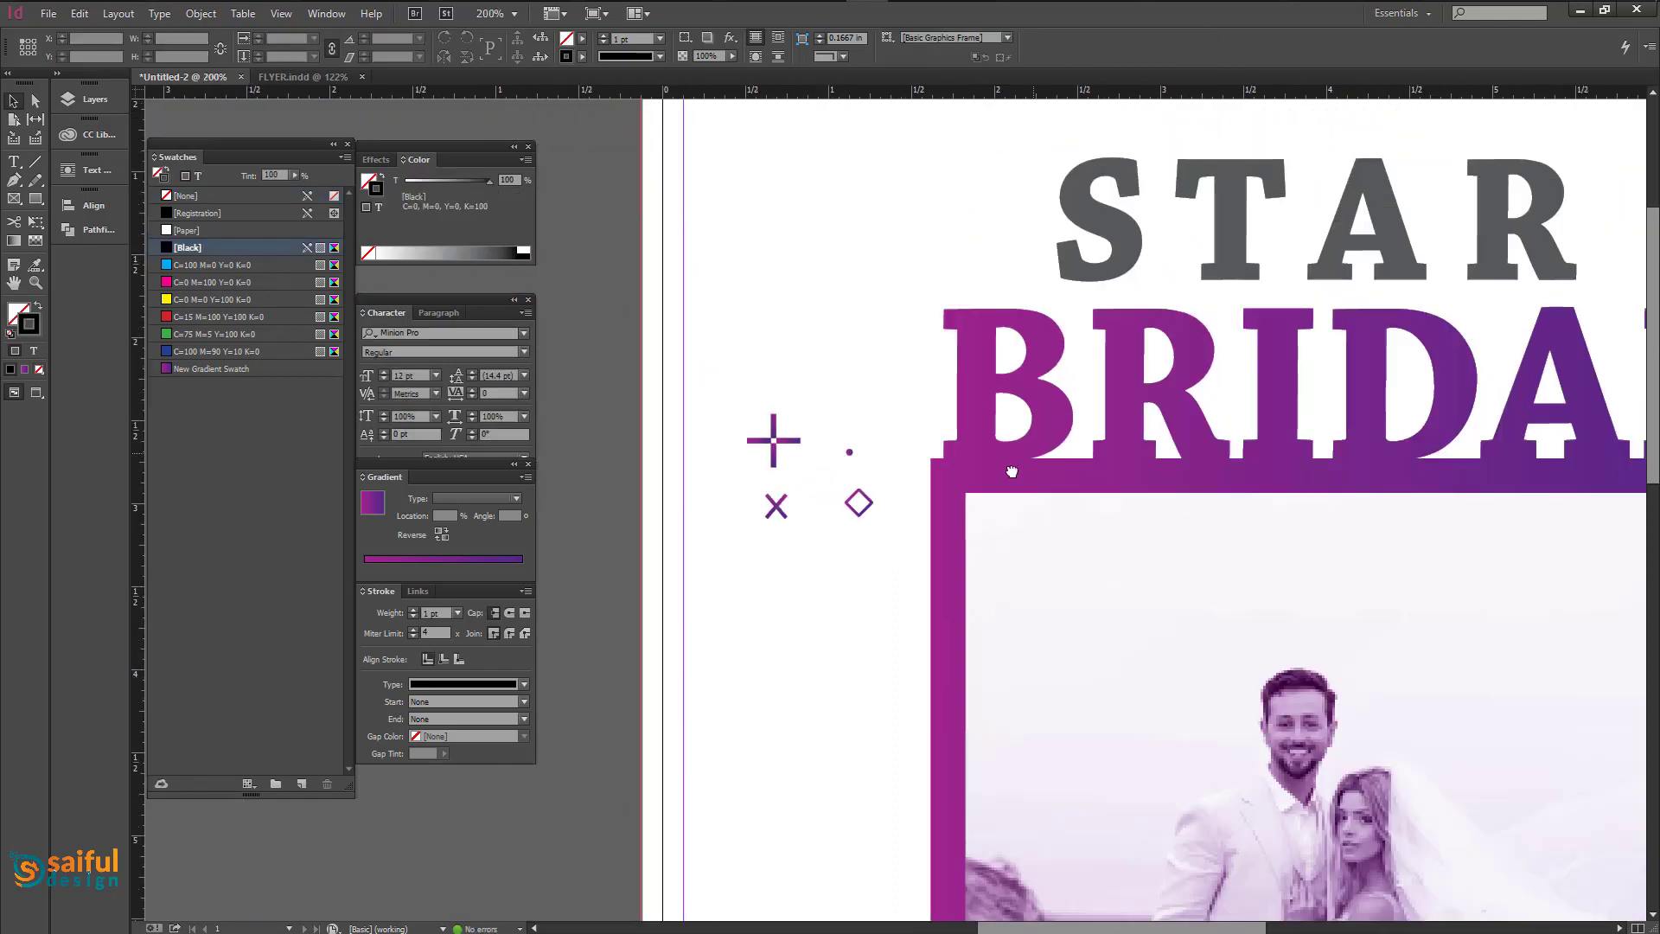
Place three copies of the gradient cross down the margin beside the photo, two of them scaled smaller, and reposition the original ornaments.
left_click_drag(1011, 472, 931, 363)
left_click_drag(708, 340, 801, 641)
left_click_drag(813, 563, 841, 312)
left_click_drag(828, 384, 752, 623)
mouse_move(761, 622)
left_mouse_down()
mouse_move(759, 409)
mouse_move(786, 627)
left_mouse_up()
left_click_drag(821, 640, 849, 728)
left_click_drag(846, 708, 825, 709)
left_click(749, 140)
left_click_drag(749, 140, 817, 670)
left_click_drag(755, 282, 645, 552)
scroll(761, 440, "down", 4)
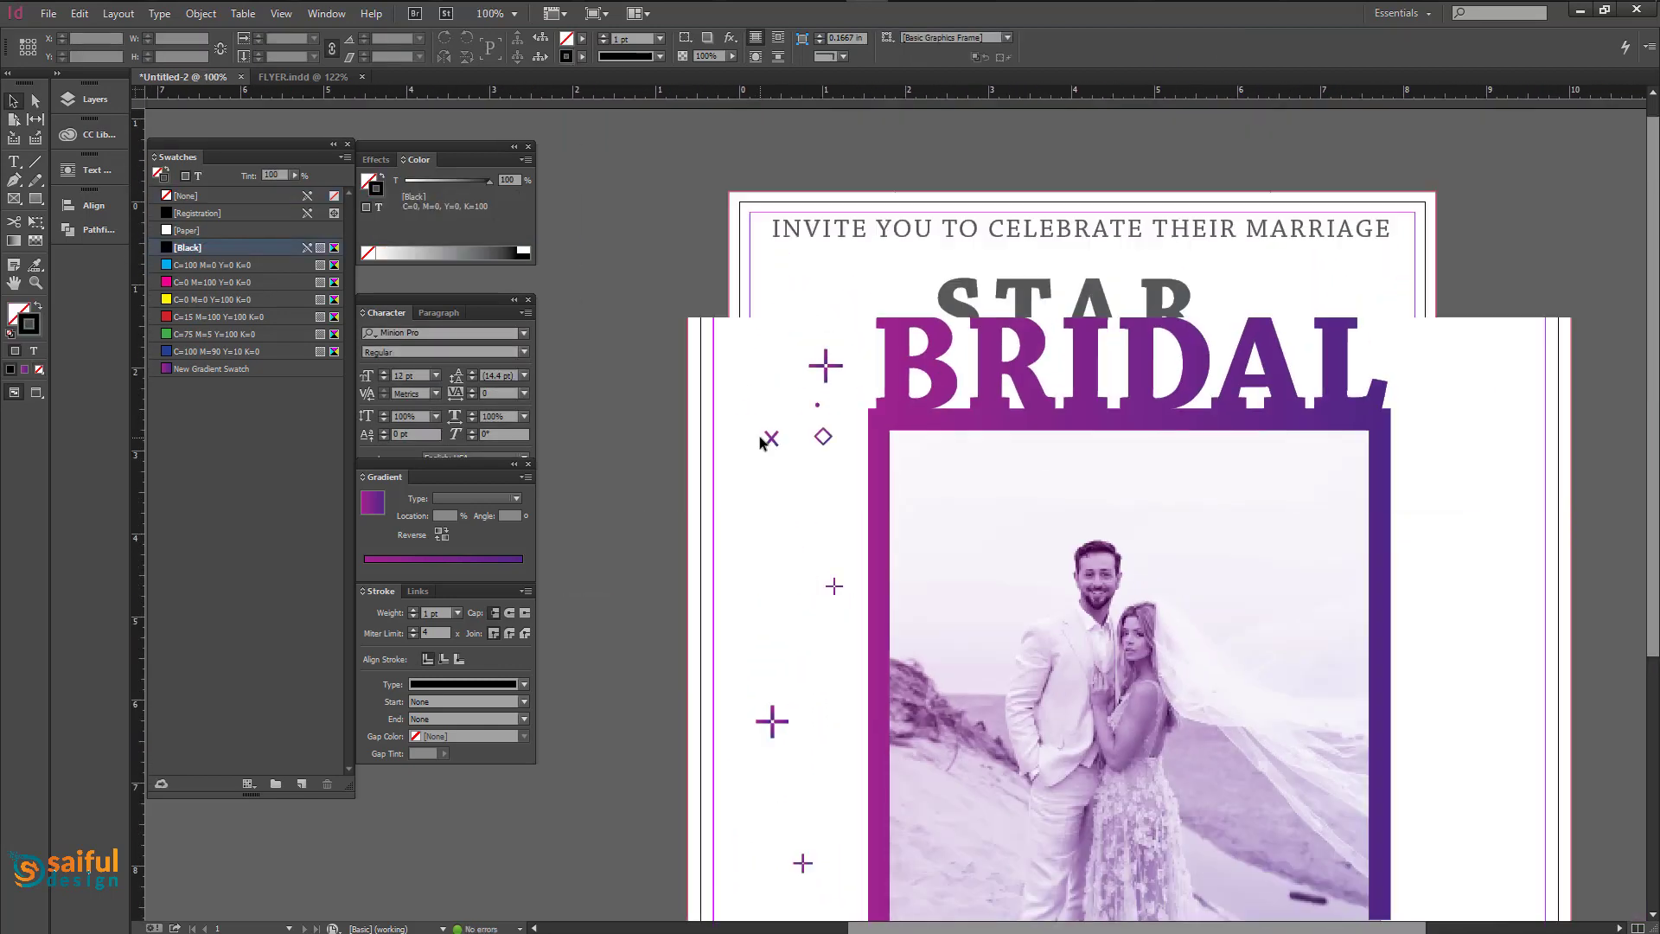
Place copies of the gradient diamond down the margin beside the photo, enlarging the lowest one.
scroll(782, 251, "up", 4)
mouse_move(778, 228)
left_mouse_down()
mouse_move(692, 462)
mouse_move(733, 595)
mouse_move(666, 832)
mouse_move(799, 705)
mouse_move(814, 427)
left_mouse_up()
left_click_drag(810, 689, 804, 749)
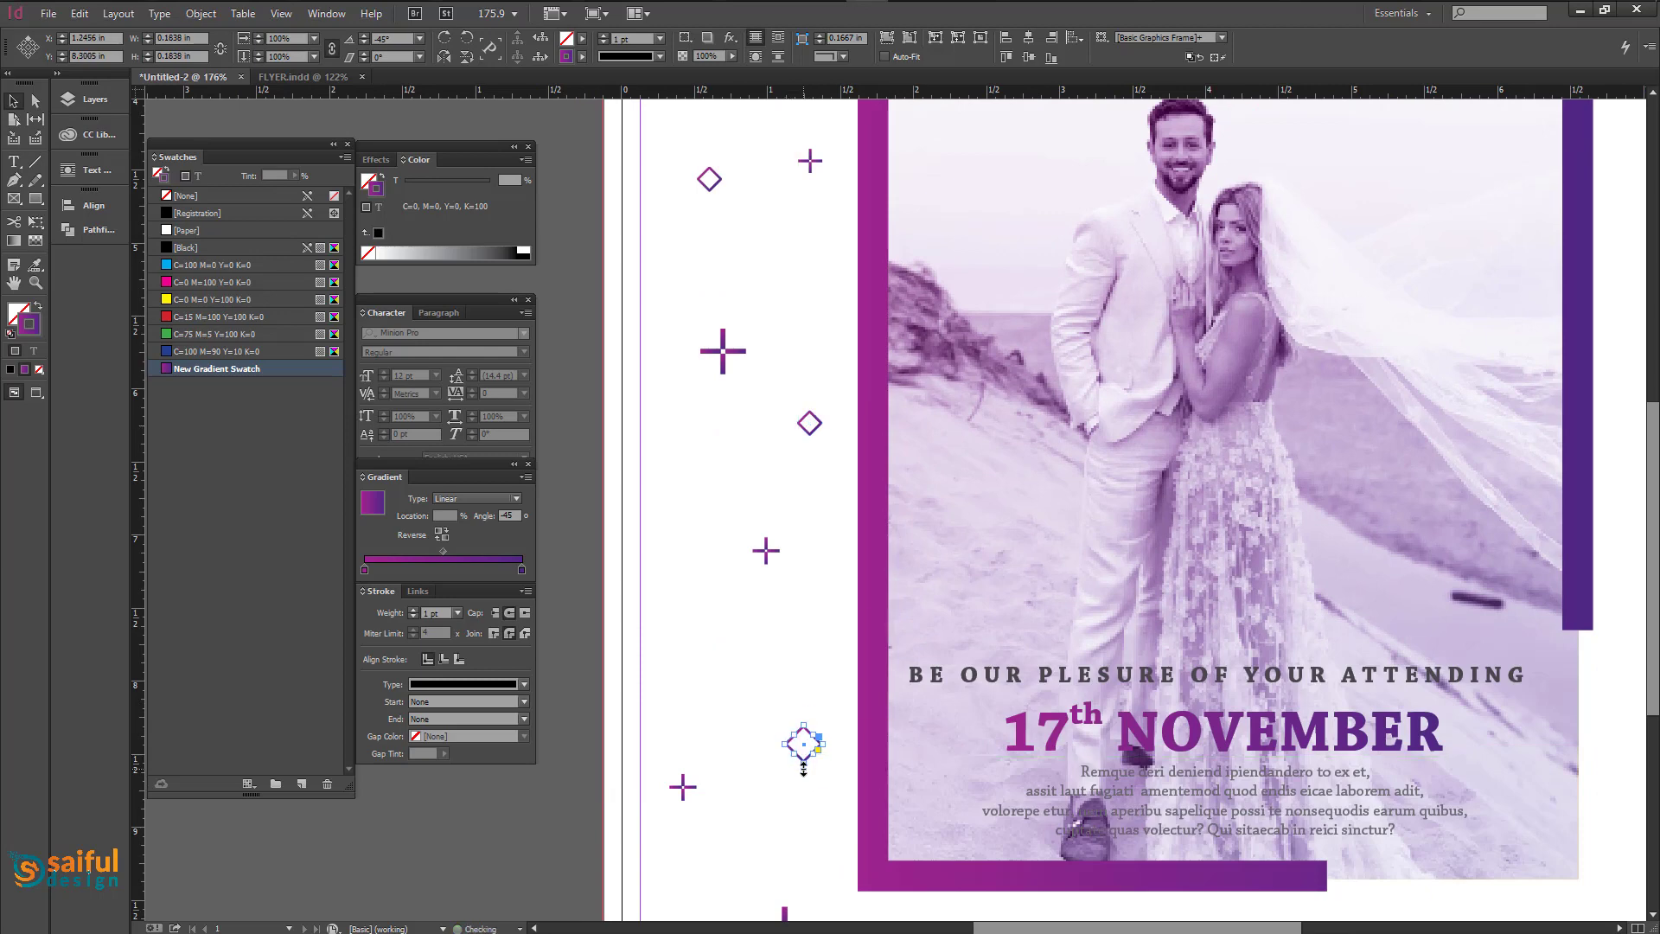
left_click_drag(868, 489, 966, 615)
left_click(803, 423)
left_click_drag(852, 329, 801, 500)
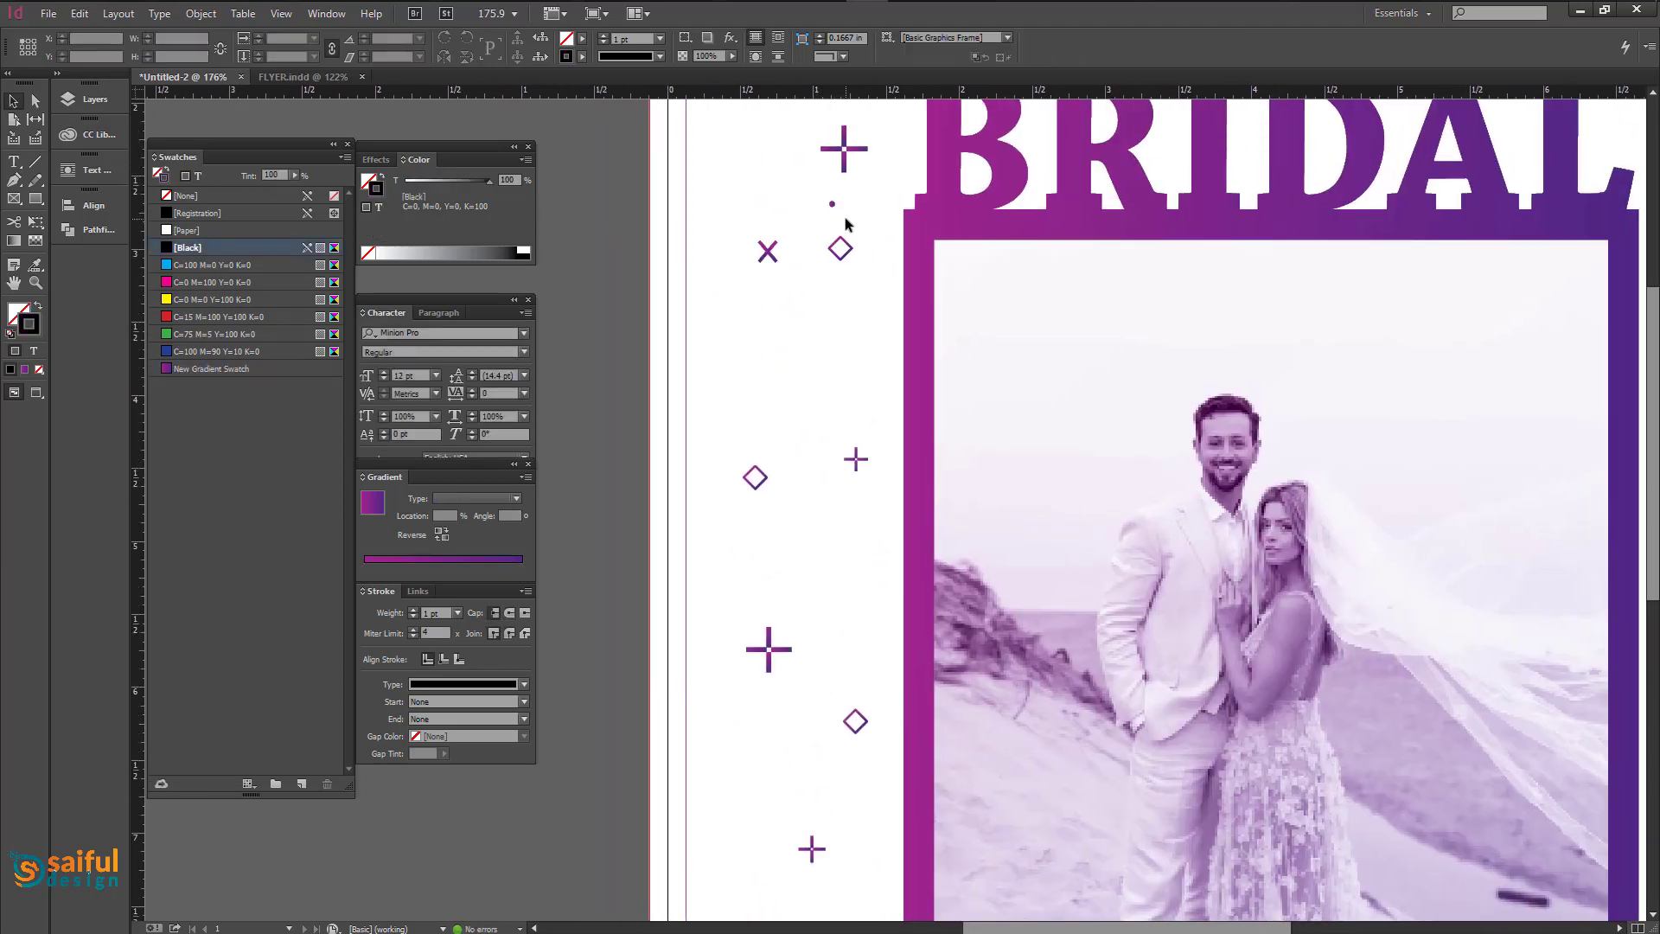
Place two copies of the gradient X down the margin beside the photo, the lower one scaled smaller.
left_click_drag(767, 251, 768, 351)
left_click(793, 465)
left_click_drag(784, 486, 754, 667)
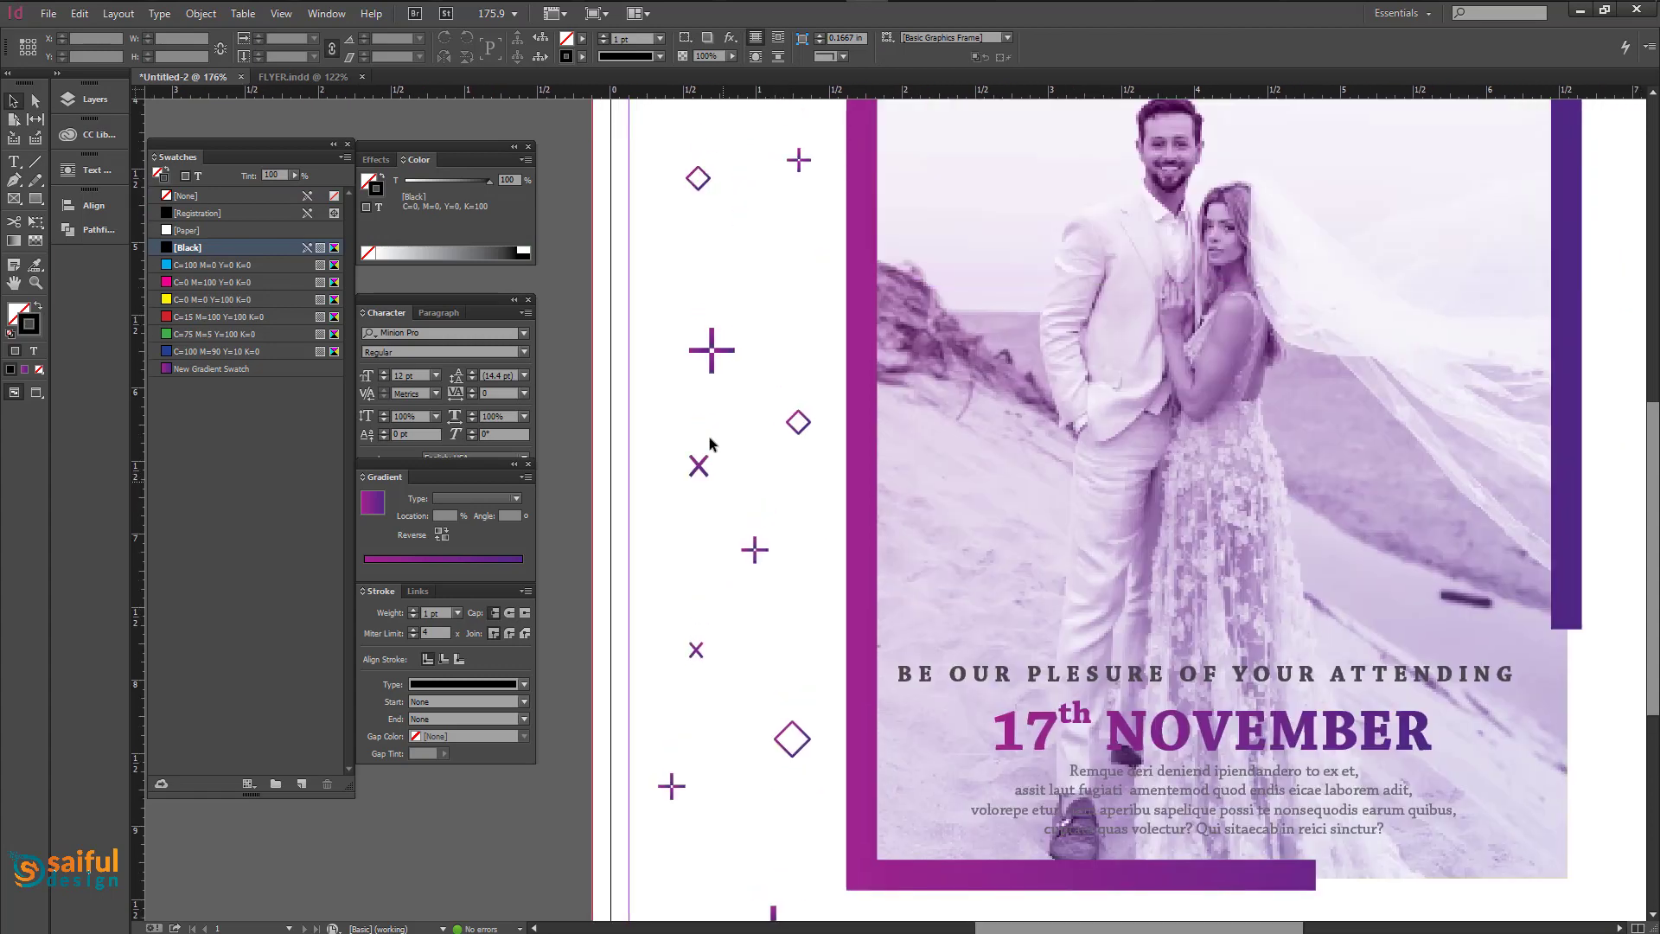
left_click_drag(711, 364, 696, 577)
Scatter copies of the small gradient dot among the crosses, Xs and diamonds down the margin beside the photo.
left_click(770, 216)
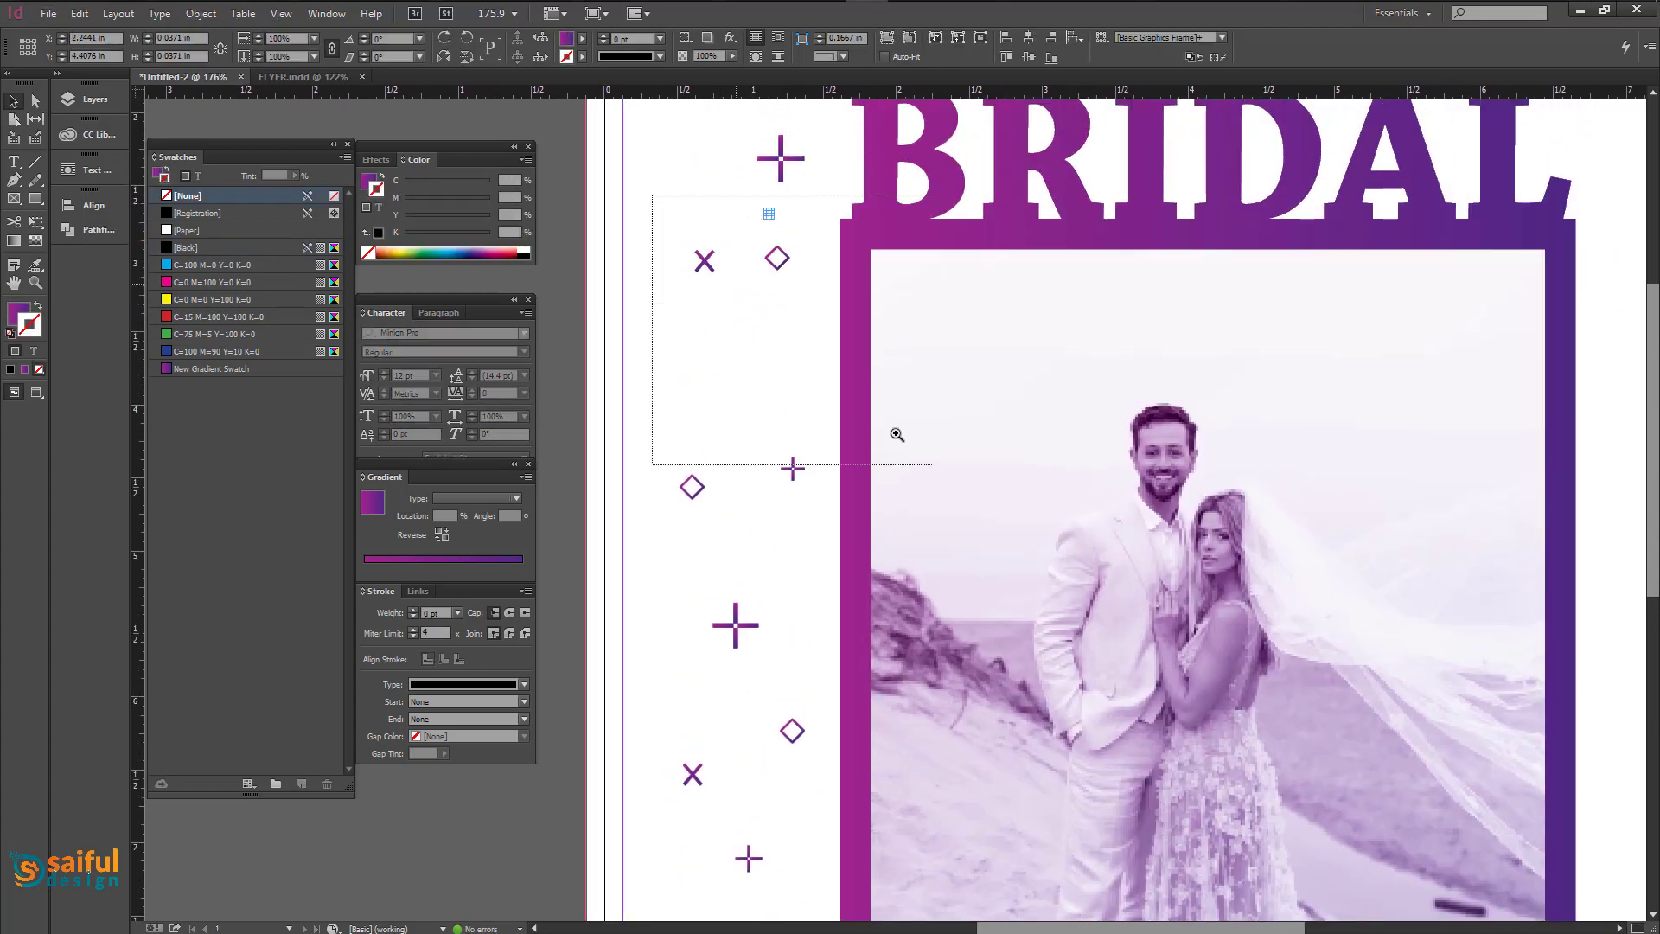
left_click_drag(897, 434, 1000, 510)
left_click_drag(749, 395, 1162, 366)
left_click_drag(1102, 638, 1092, 689)
left_click_drag(1060, 526, 966, 5)
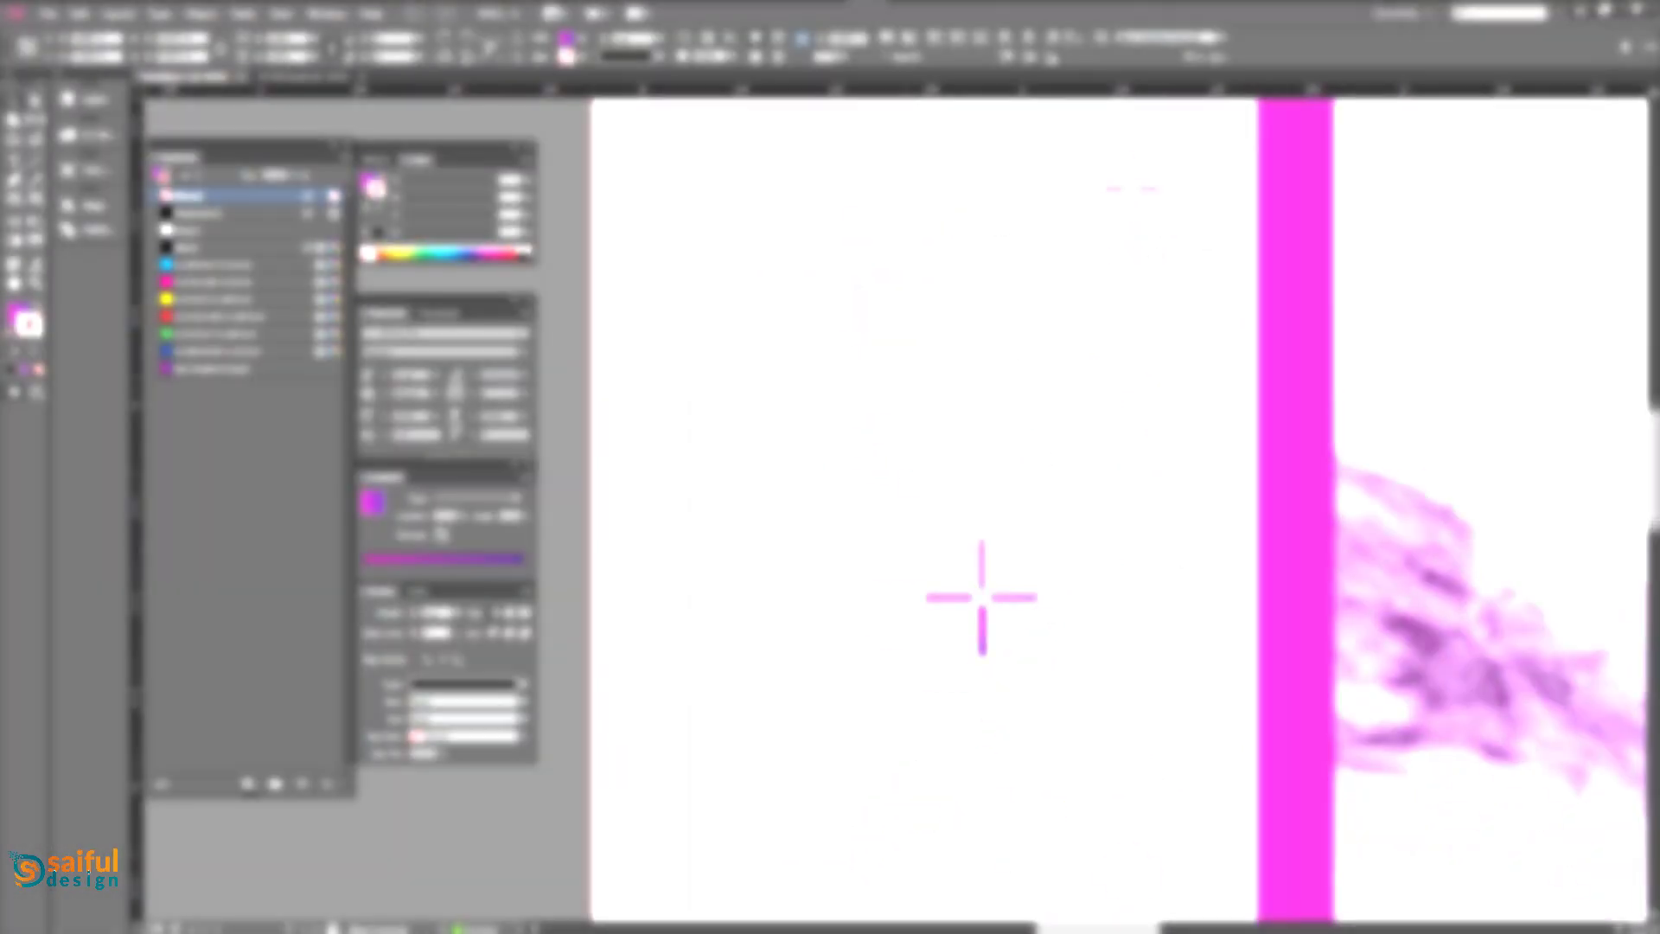
left_click_drag(1048, 359, 813, 285)
left_click_drag(813, 286, 1142, 350)
left_click_drag(1143, 350, 917, 631)
left_click_drag(917, 630, 1003, 638)
key("ctrl+minus")
key("ctrl+minus")
key("ctrl+minus")
key("ctrl+minus")
key("ctrl+minus")
left_click_drag(841, 416, 815, 627)
left_click(806, 289)
key("ctrl+minus")
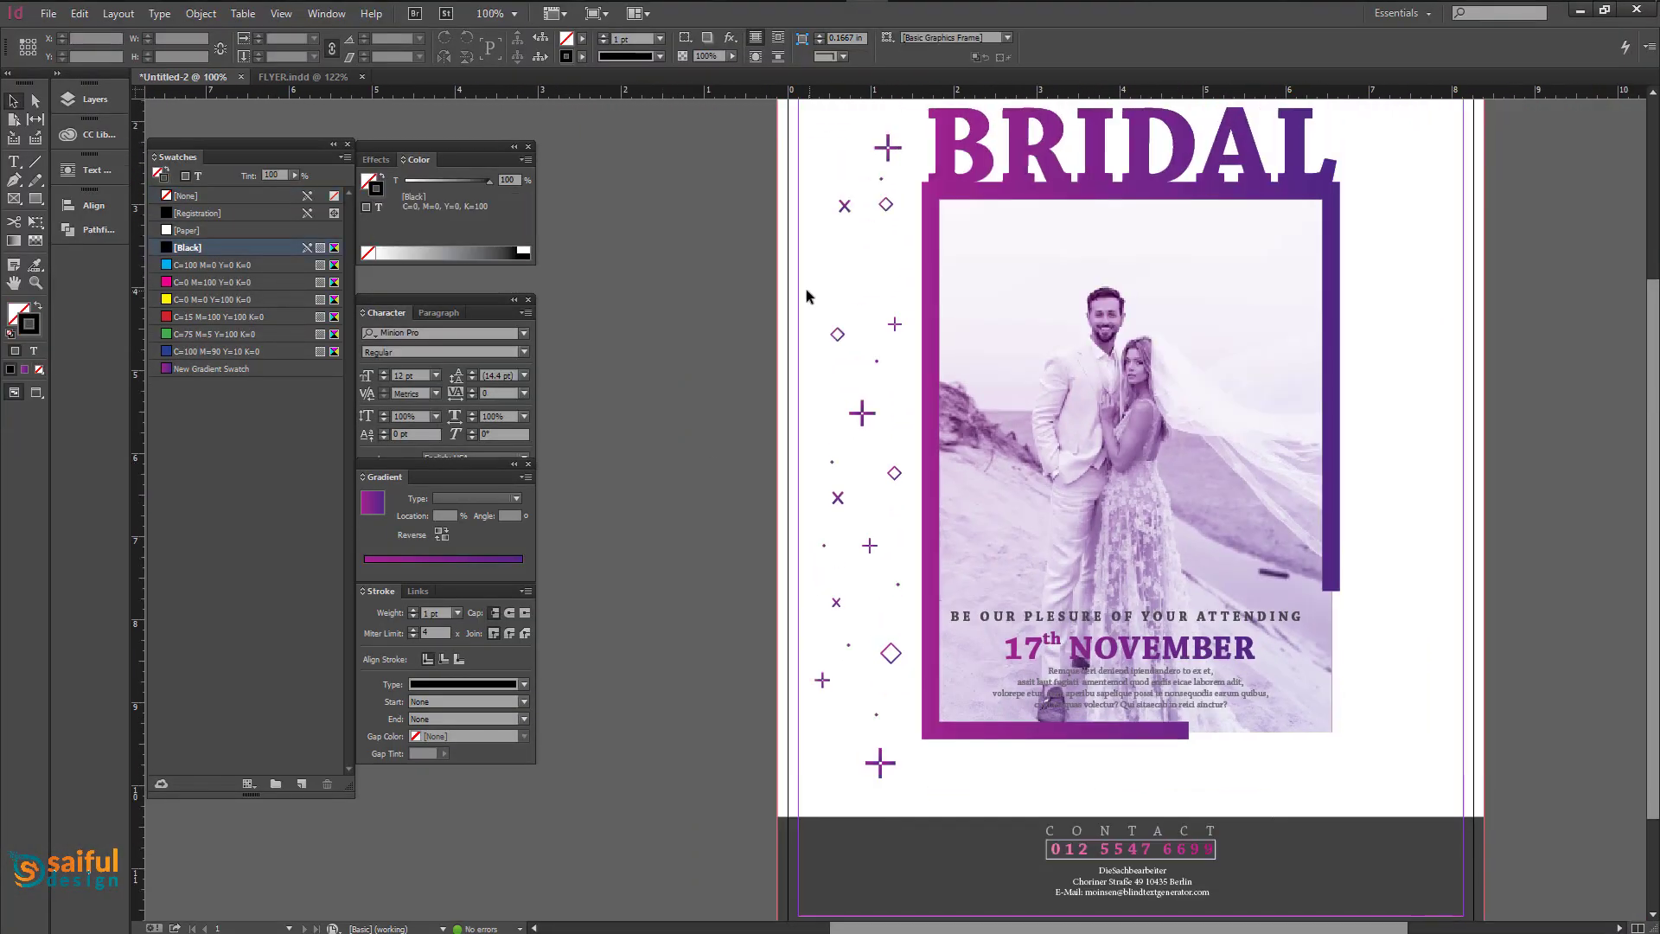
Duplicate the ornament column below its top row into the opposite margin of the photo.
left_click_drag(805, 288, 908, 754)
left_click_drag(889, 665, 889, 603)
left_click_drag(889, 602, 1349, 636)
left_click(1443, 666)
left_click_drag(1444, 666, 1352, 630)
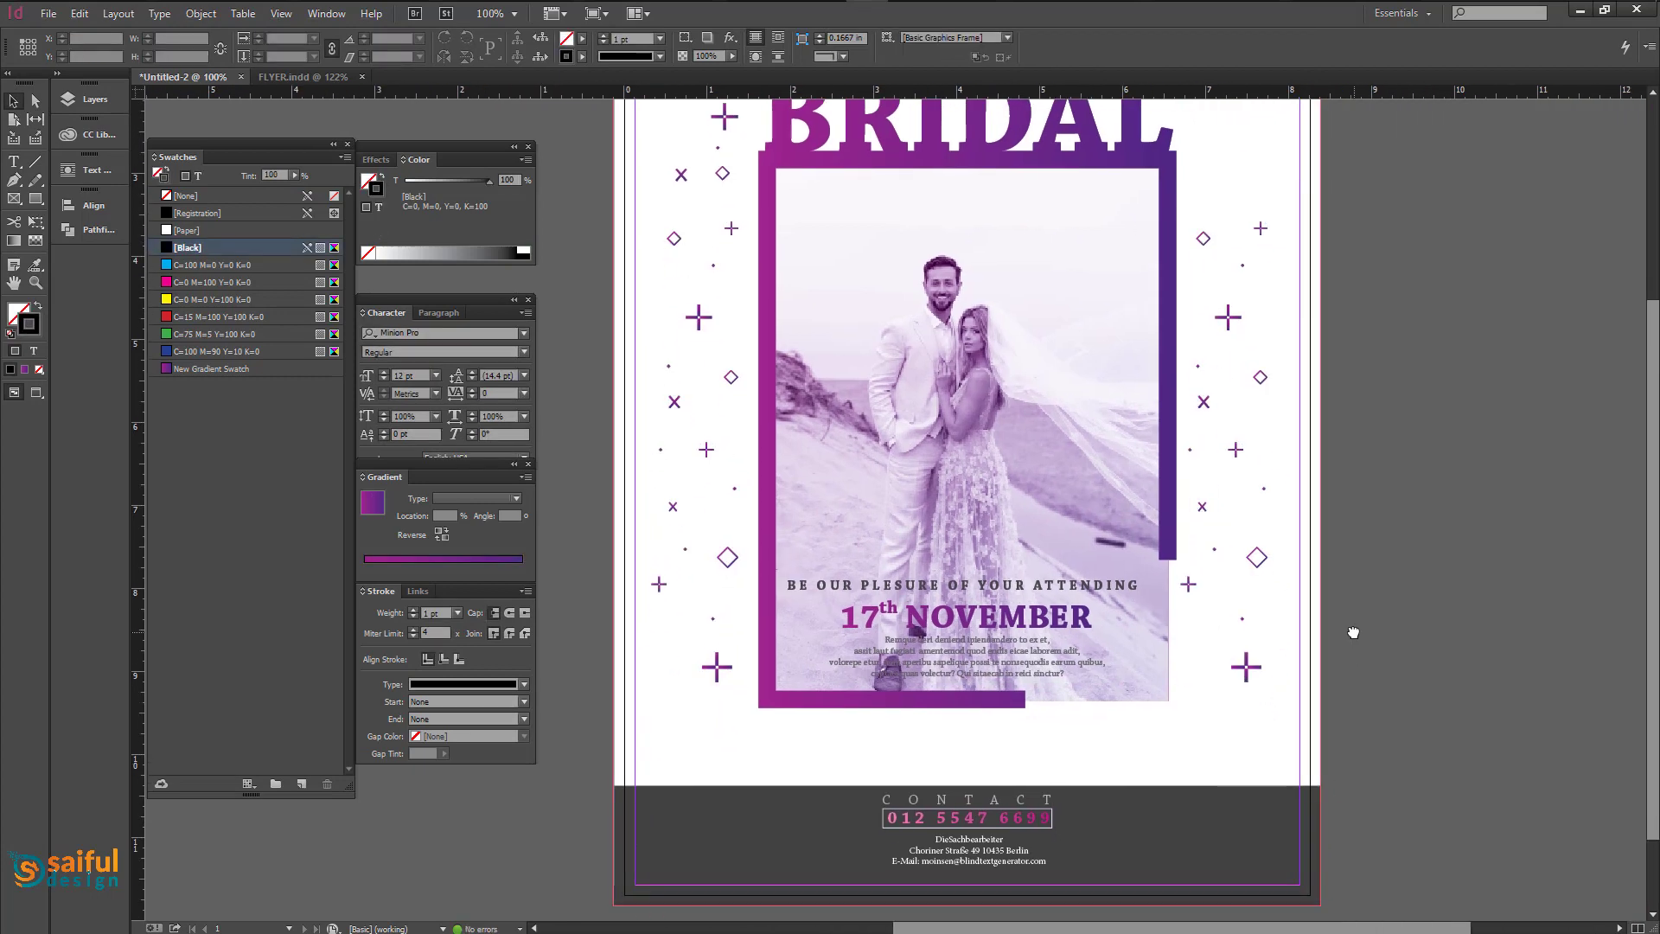
Add another diamond copy in the original ornament column, close to the photo frame's outer edge.
scroll(715, 418, "up", 1)
scroll(717, 418, "up", 3)
left_click_drag(671, 312, 793, 429)
left_click(726, 196)
left_click_drag(726, 197, 741, 567)
Try to spread the letters S, T, A and R across the full width of BRIDAL.
left_click_drag(972, 325, 872, 325)
left_click_drag(1325, 330, 1151, 349)
left_click_drag(1150, 349, 1312, 349)
left_click(1042, 350, "shift")
left_click(922, 350, "shift")
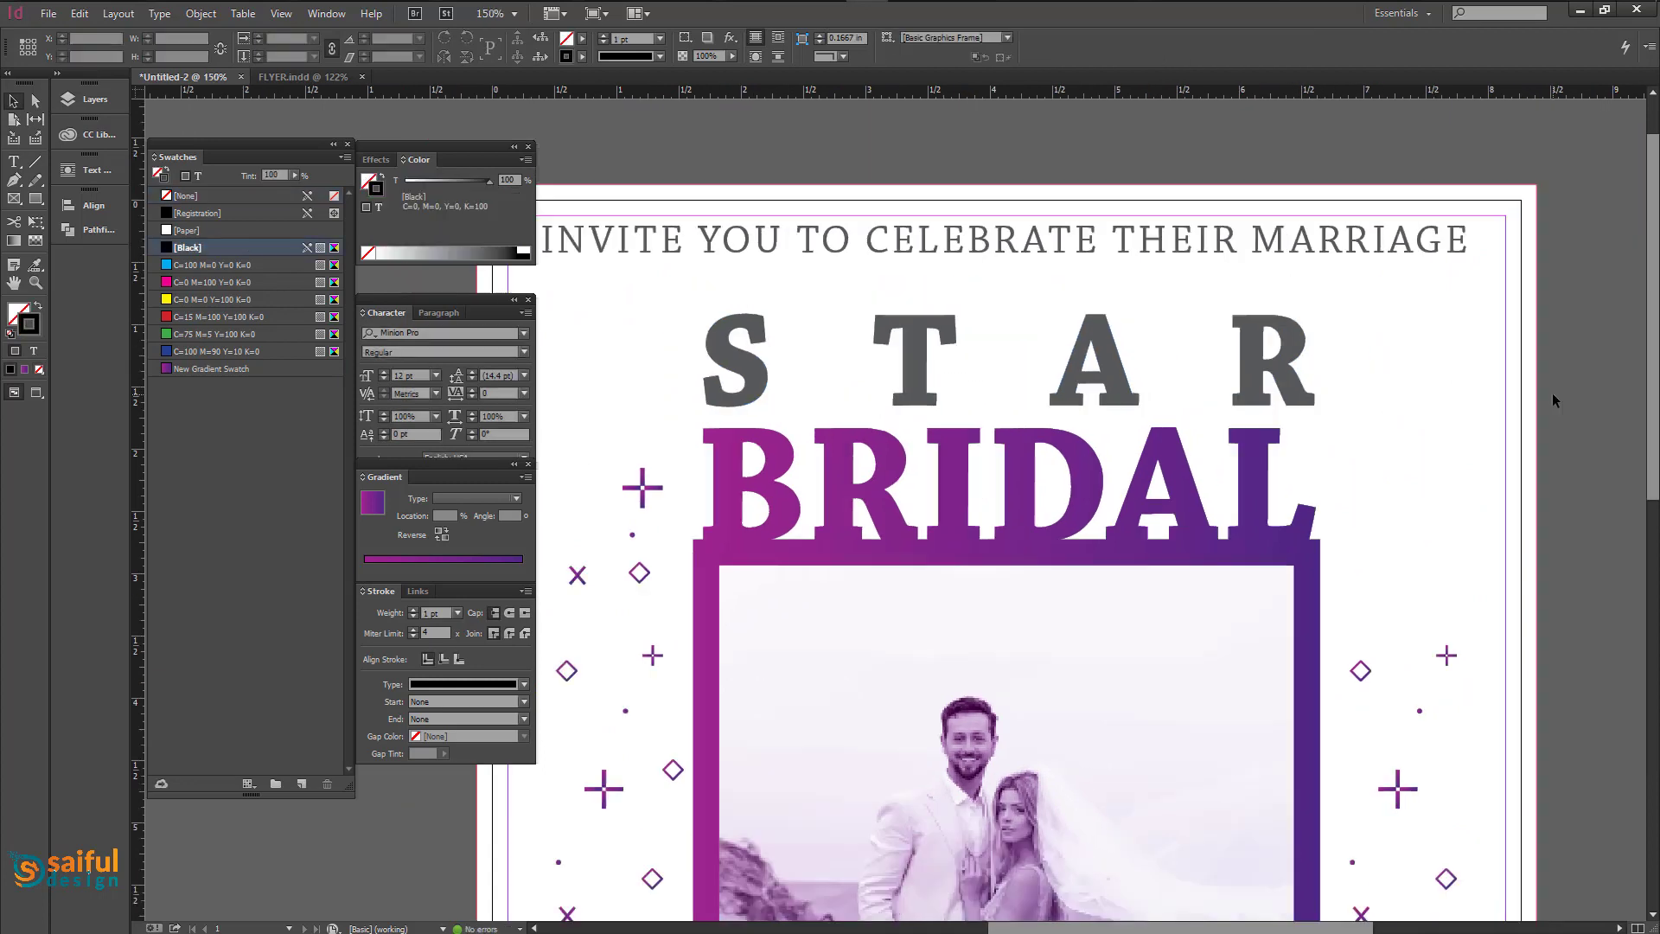
Keep the STAR letters close together and move them down so they rest directly on BRIDAL.
key("ctrl+minus")
key("ctrl+minus")
key("ctrl+minus")
key("ctrl+minus")
left_click_drag(646, 206, 1232, 499)
left_click(1149, 307)
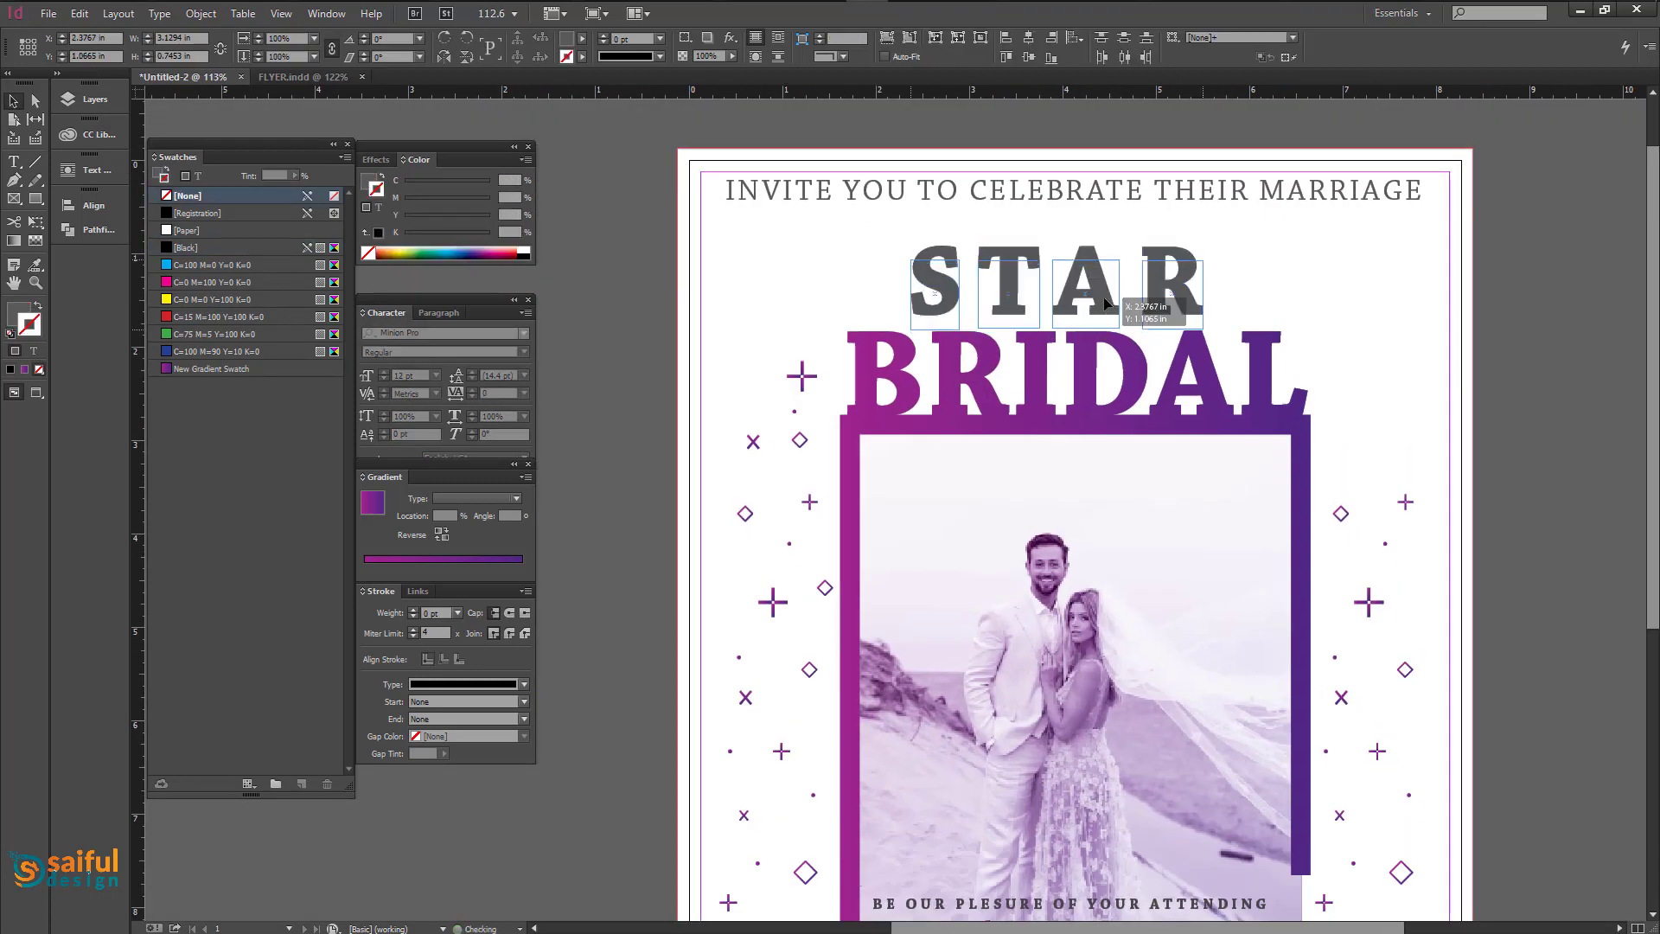
left_click_drag(1132, 298, 1071, 298)
Place a gradient cross copy and an enlarged X copy beside the photo frame's upper corner under the L of BRIDAL.
left_click(762, 265)
left_click_drag(761, 266, 722, 276)
key("ctrl+z")
left_click(764, 385)
left_click_drag(1374, 456, 1383, 468)
left_click(1508, 498)
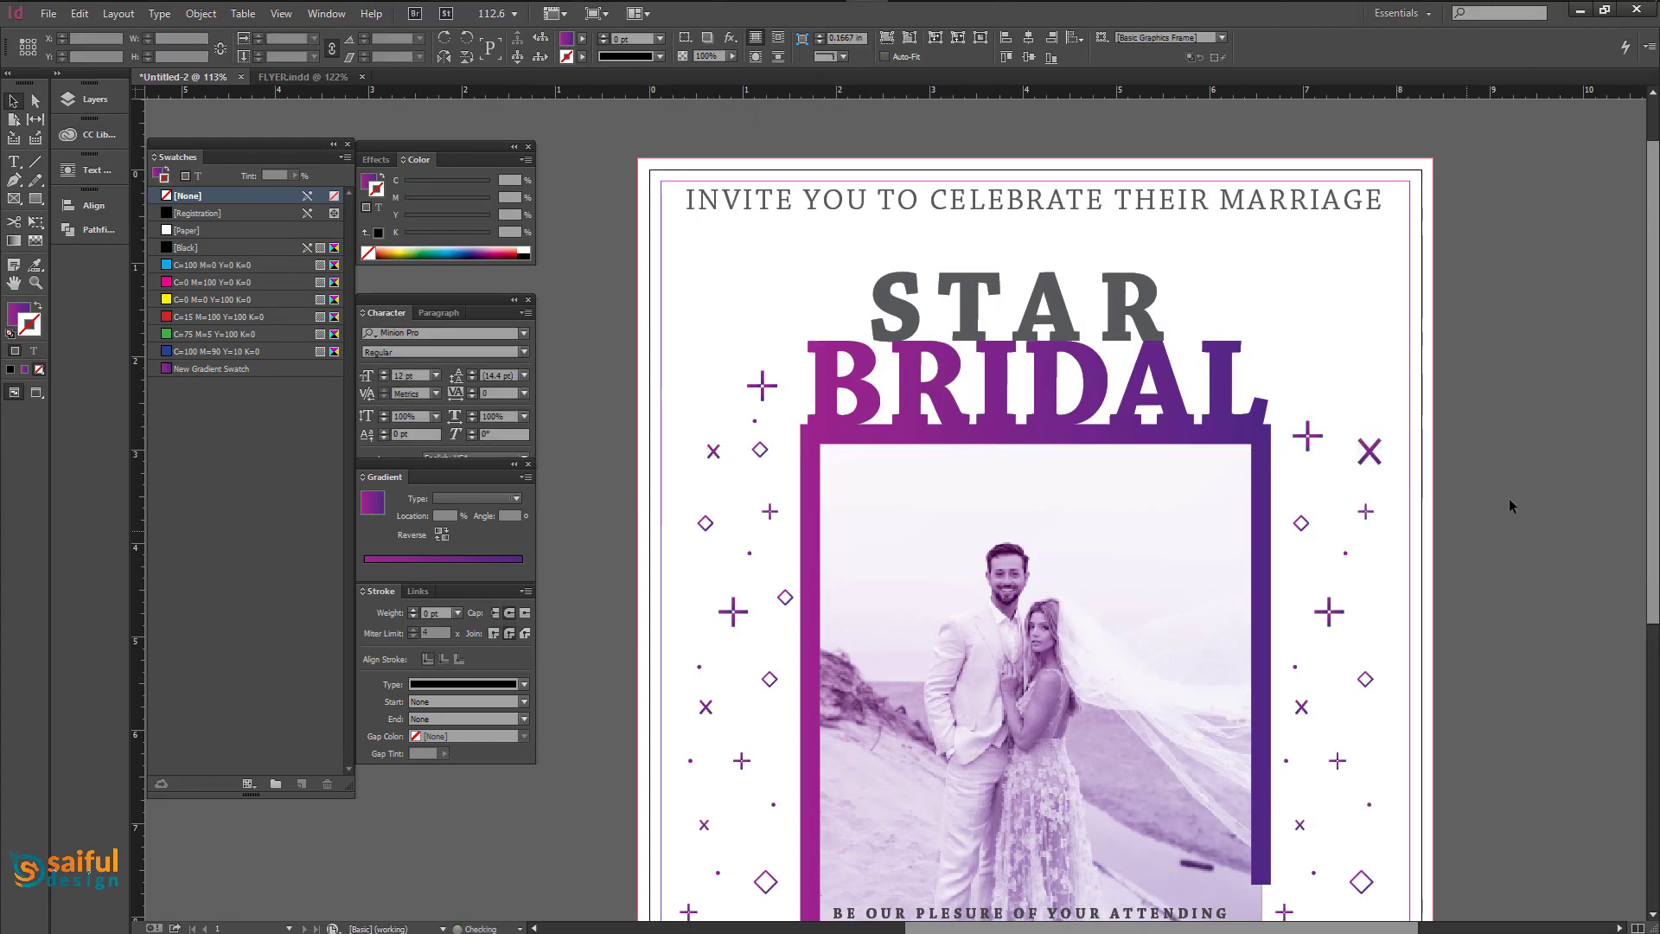
Copy a small X and an enlarged X into the lower margin and a small cross into the strip beneath the photo.
scroll(1507, 498, "down", 3)
key("ctrl+minus")
key("ctrl+minus")
scroll(1160, 669, "up", 1)
left_click(682, 504)
scroll(682, 505, "up", 3)
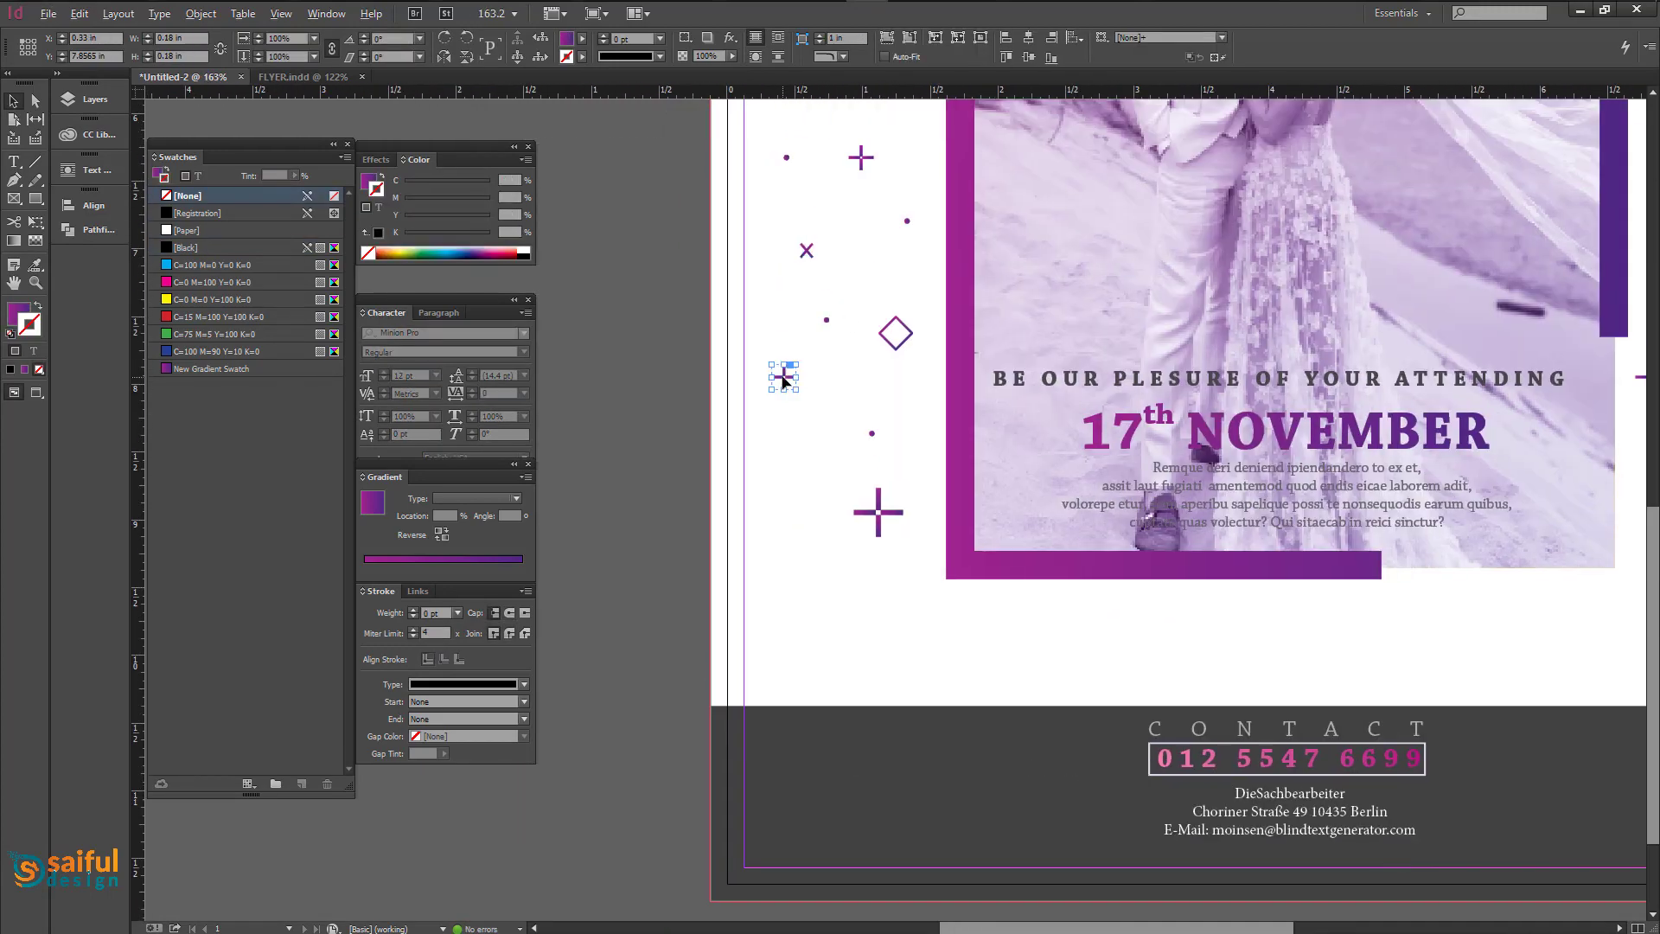
left_click_drag(820, 768, 834, 753)
left_click(882, 735)
left_click_drag(1109, 672, 923, 631)
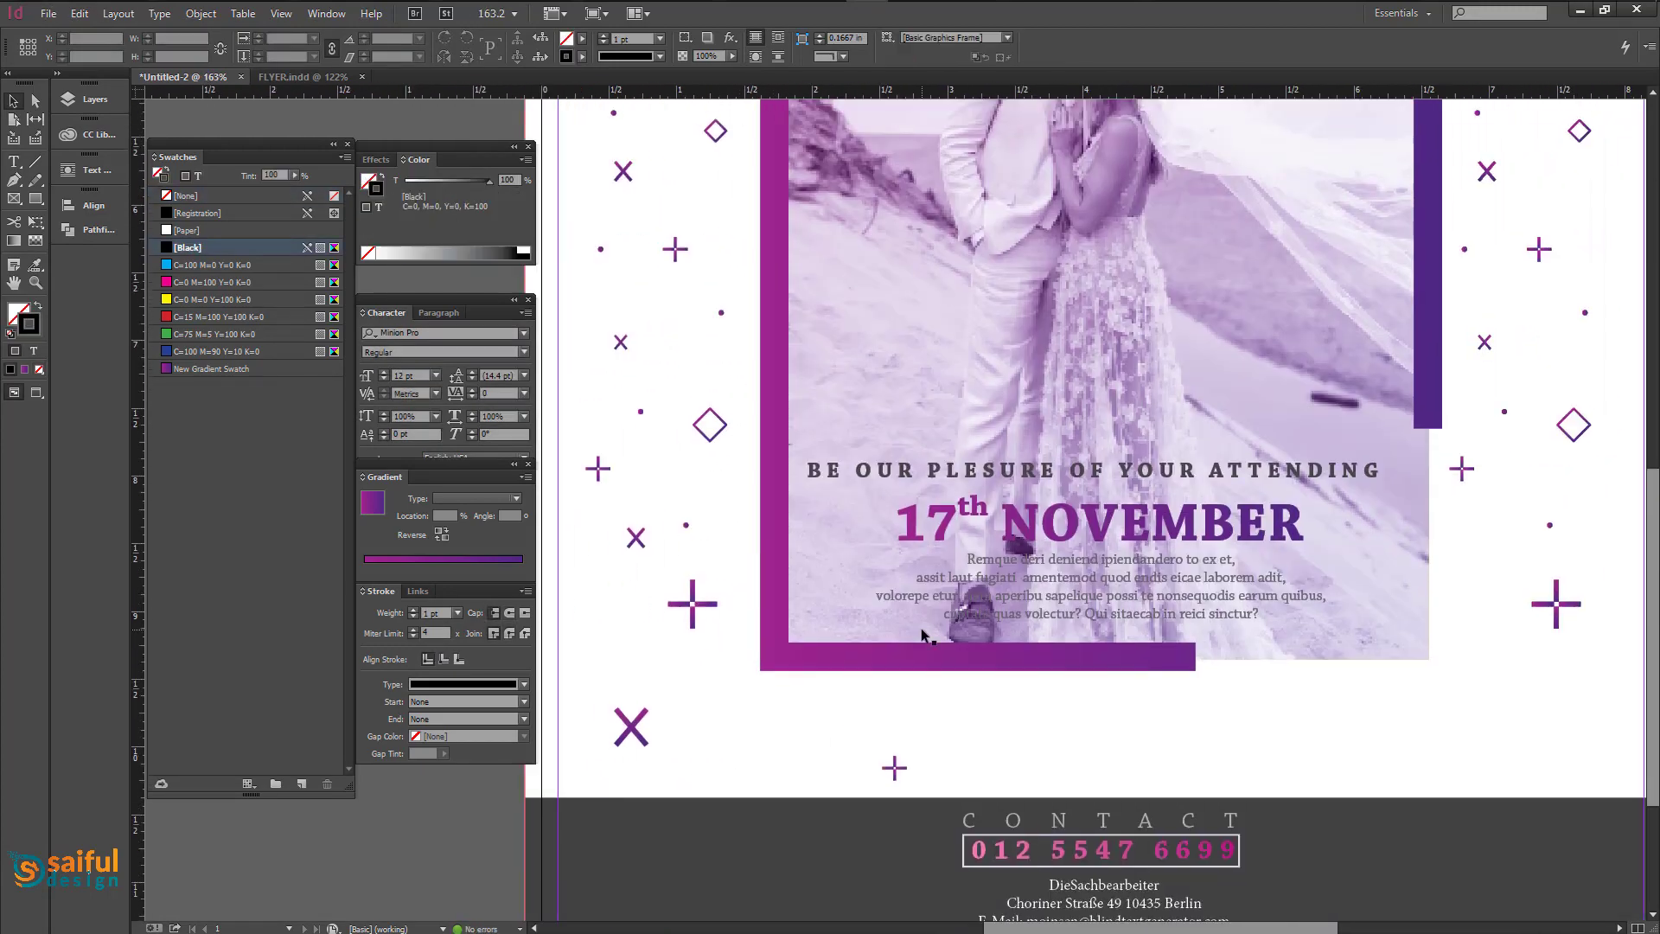
Fill the strip beneath the photo with X, diamond and dot copies, and fade a few margin ornaments.
left_click(1549, 529)
scroll(1549, 542, "up", 3)
left_click_drag(1548, 544, 1282, 278)
left_click_drag(707, 594, 1496, 622)
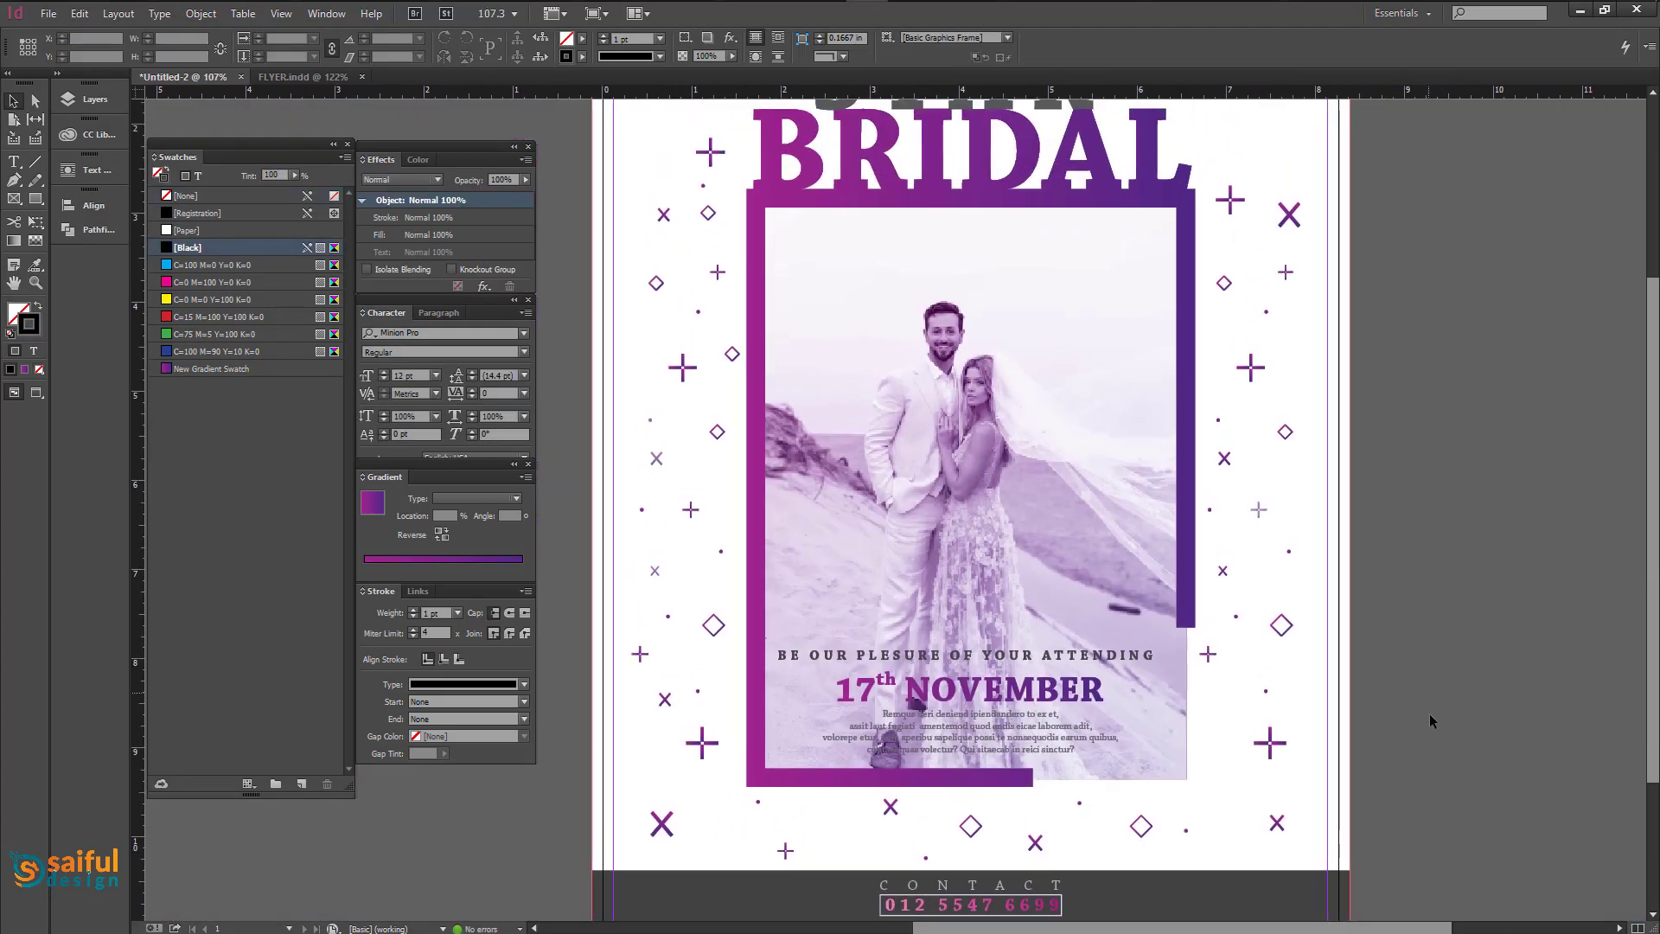
Align the four STAR letters on a common horizontal centre and scale them down together.
left_click_drag(1415, 478, 1405, 768)
left_click_drag(828, 348, 688, 348)
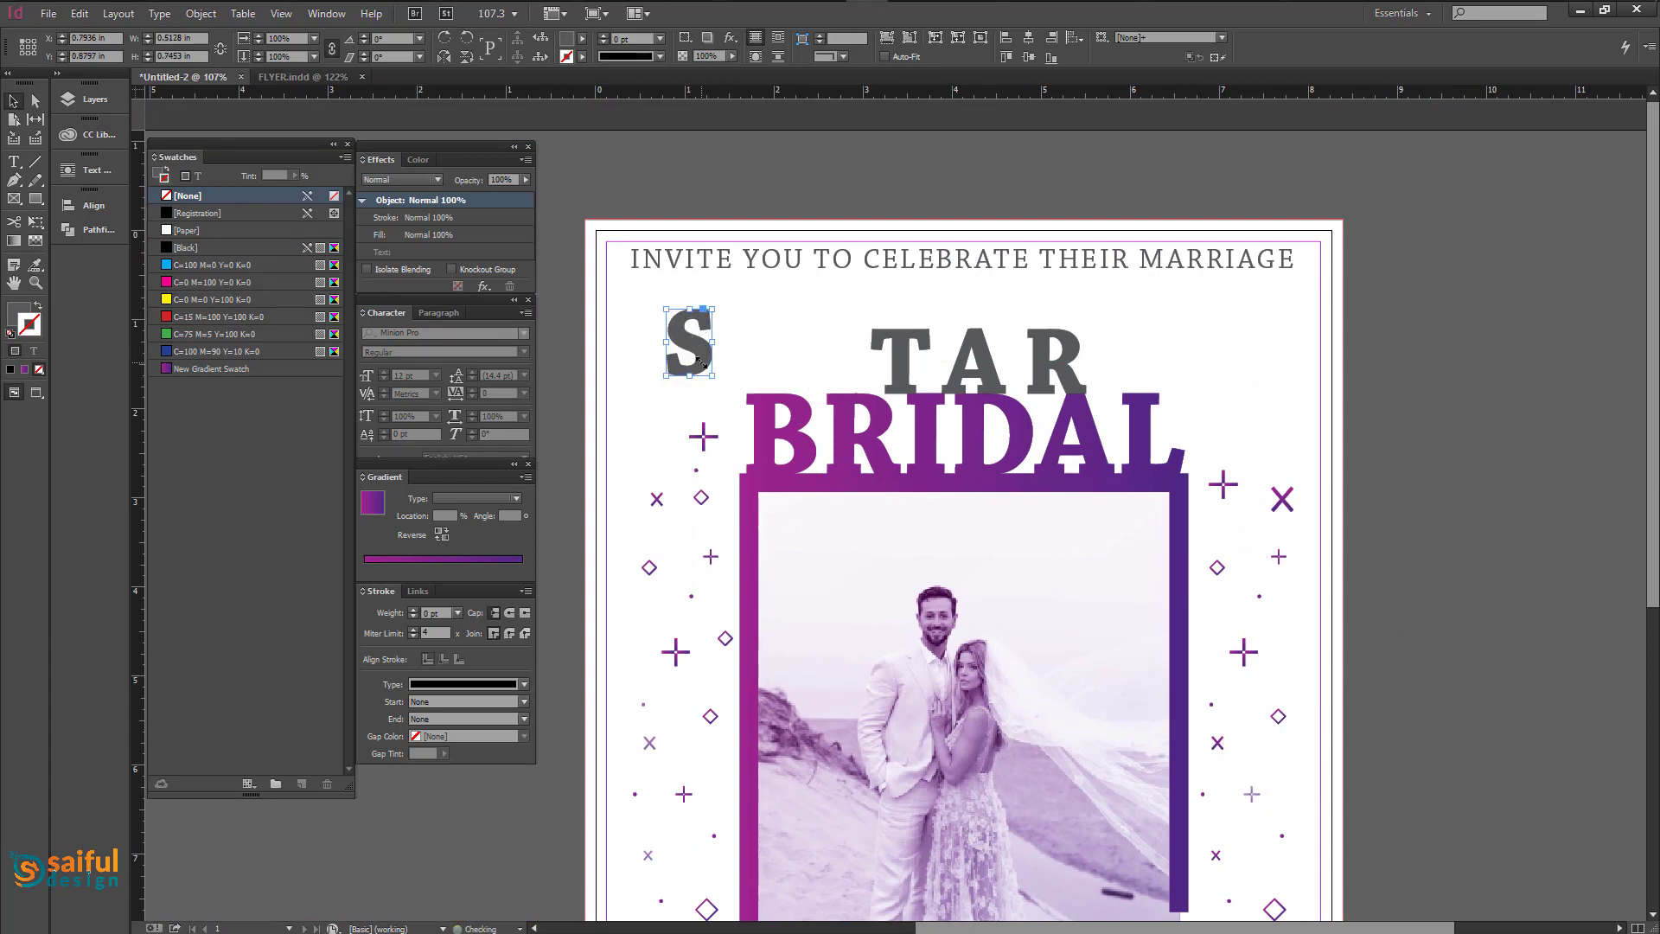
left_click(1028, 38)
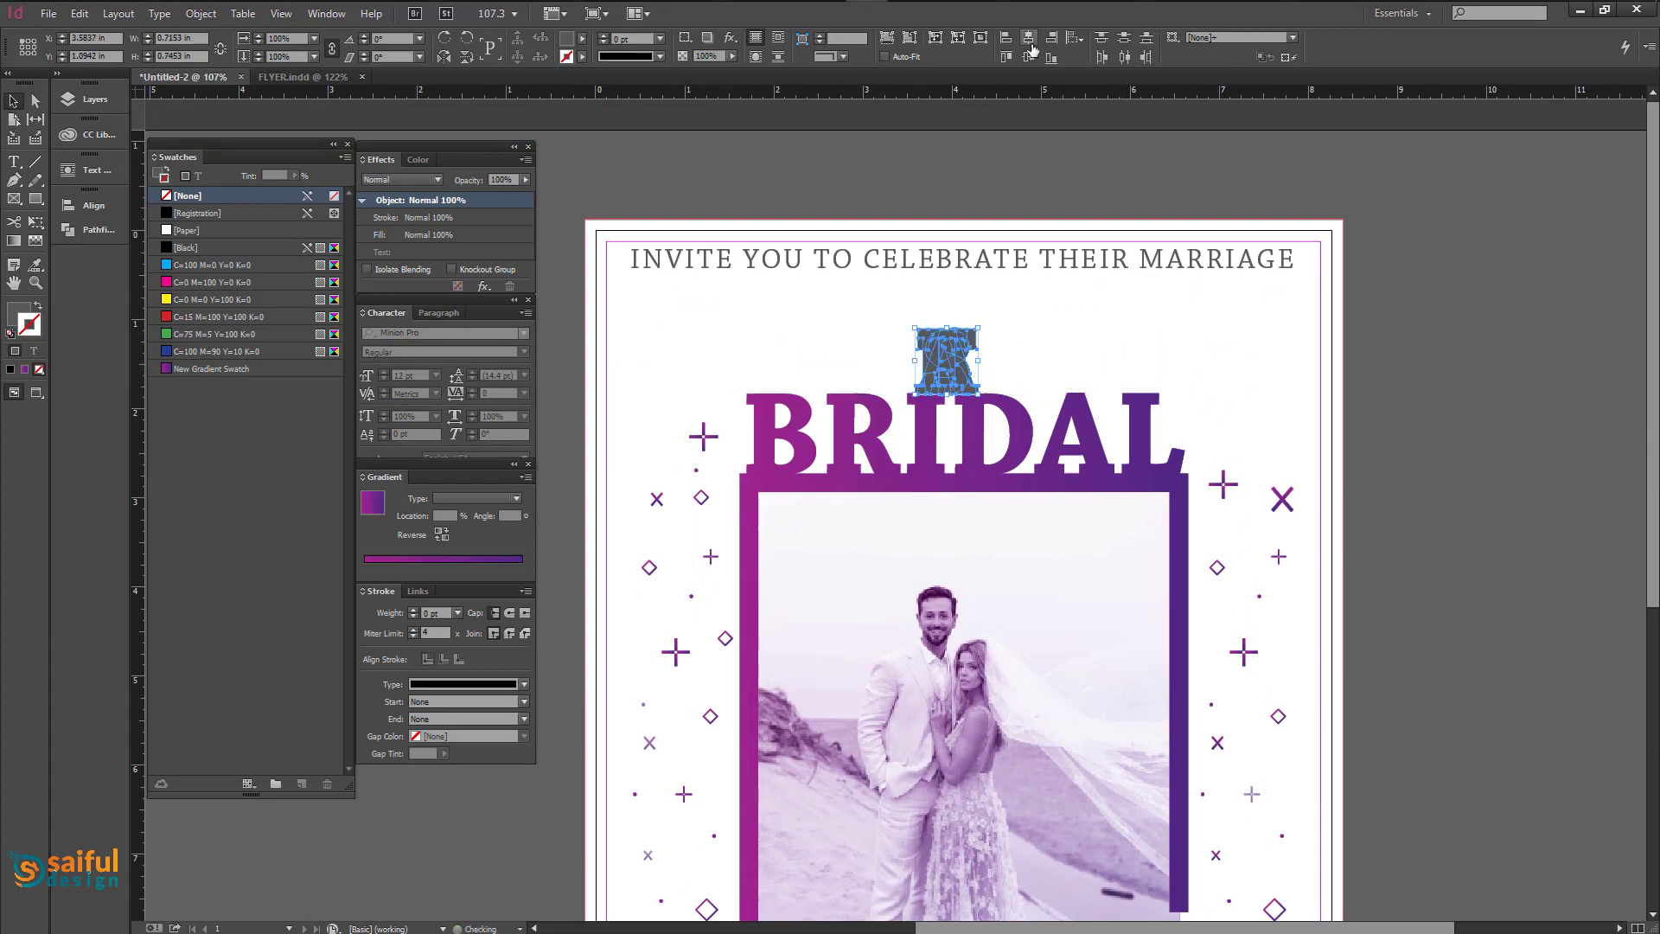
left_click_drag(977, 394, 938, 361)
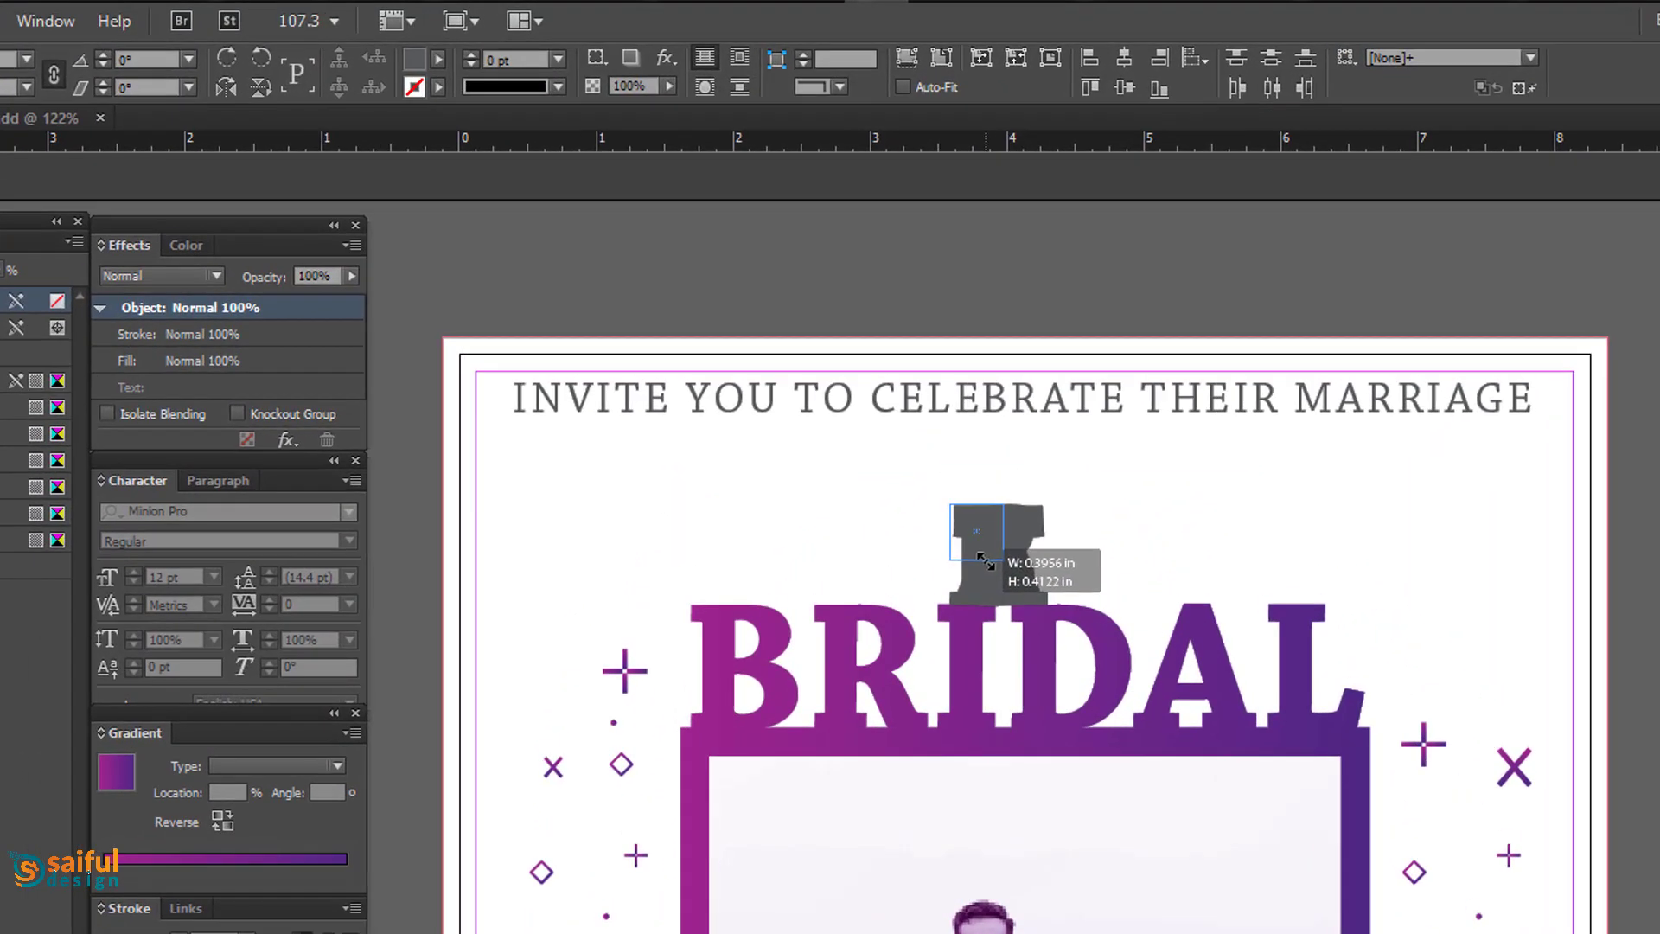
key("ctrl+shift+a")
Spread the letters S, T, A and R in reading order above BRIDAL and tilt each one at an angle.
left_click_drag(982, 549, 868, 543)
left_click(979, 541)
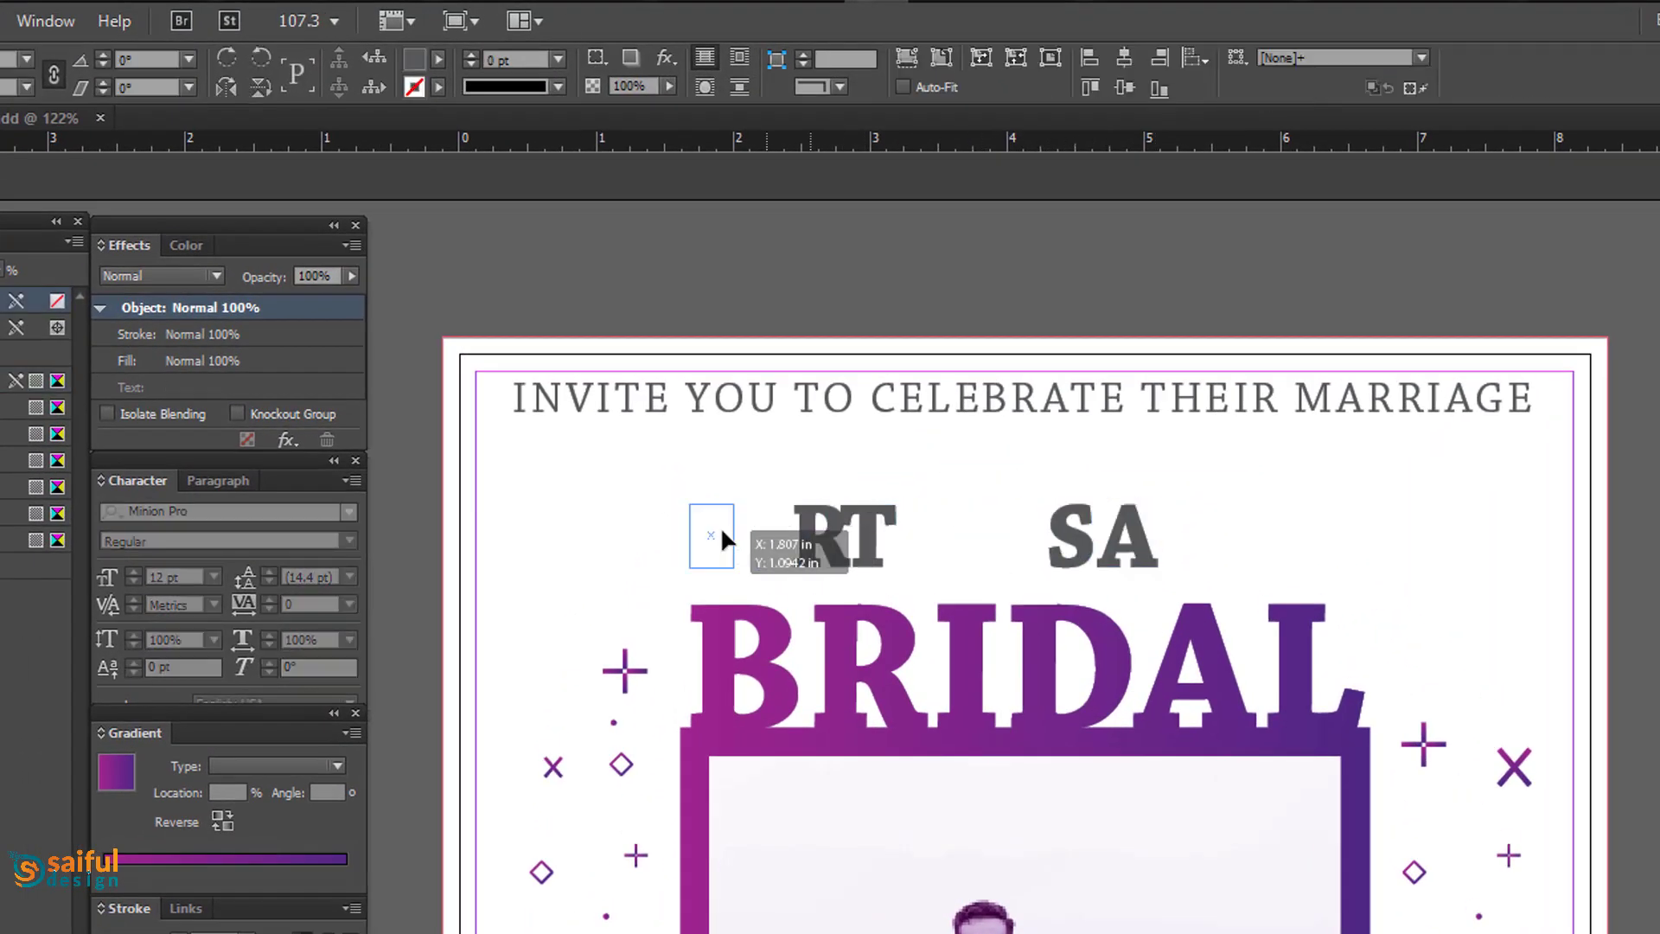
left_click_drag(723, 537, 608, 535)
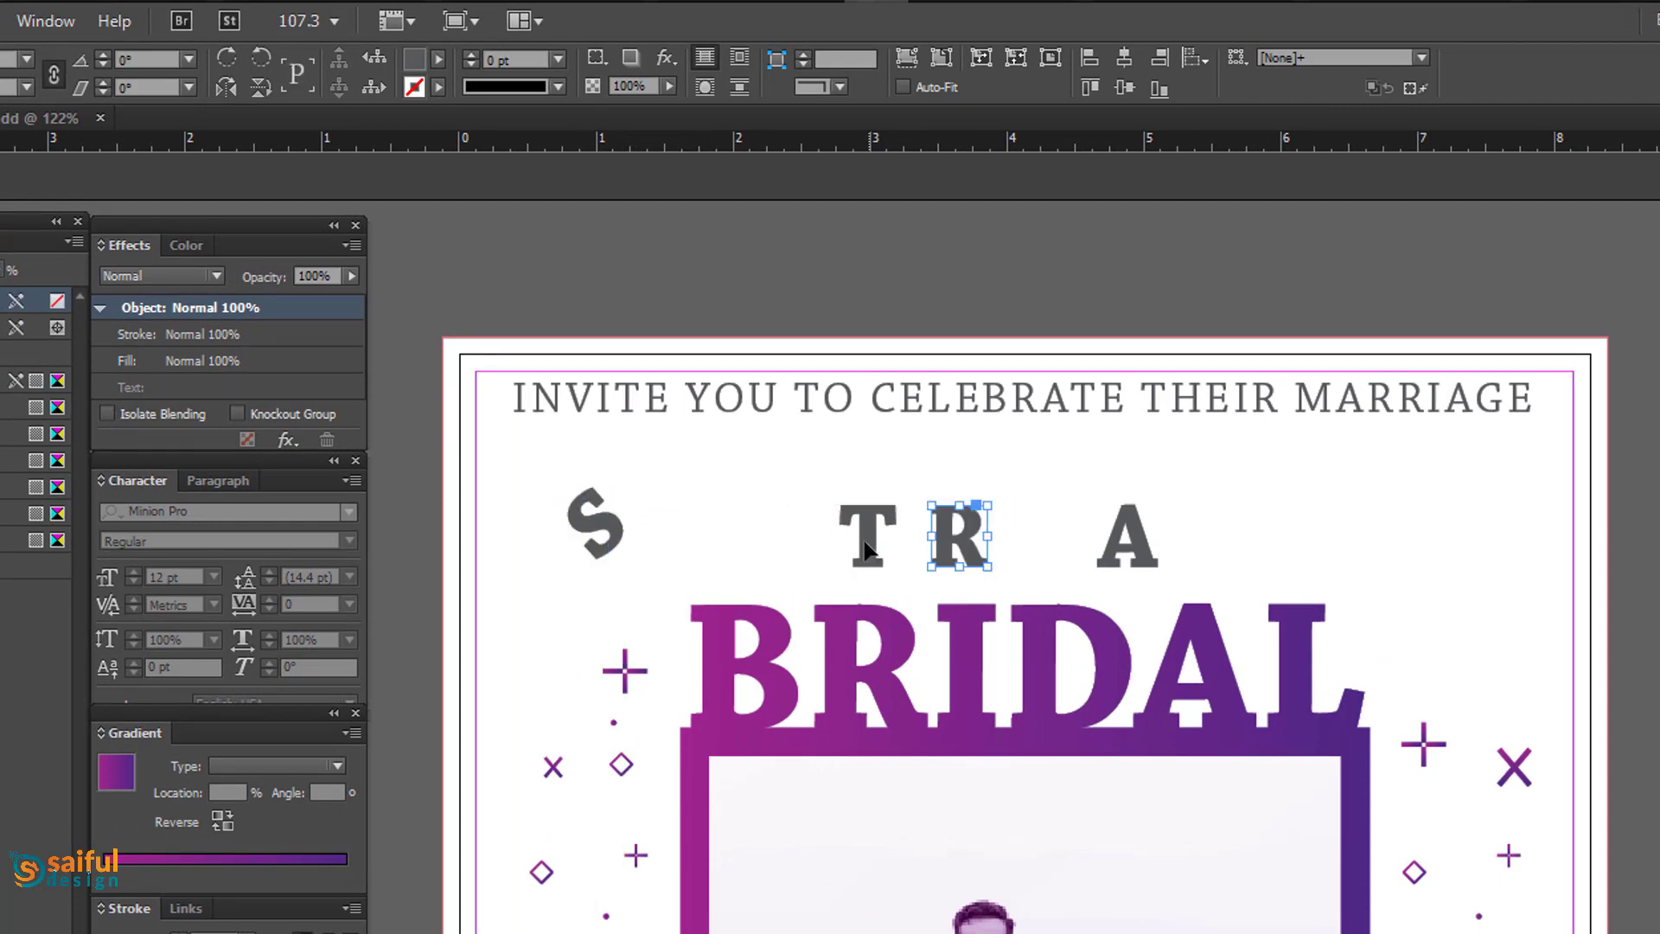
left_click_drag(865, 549, 825, 543)
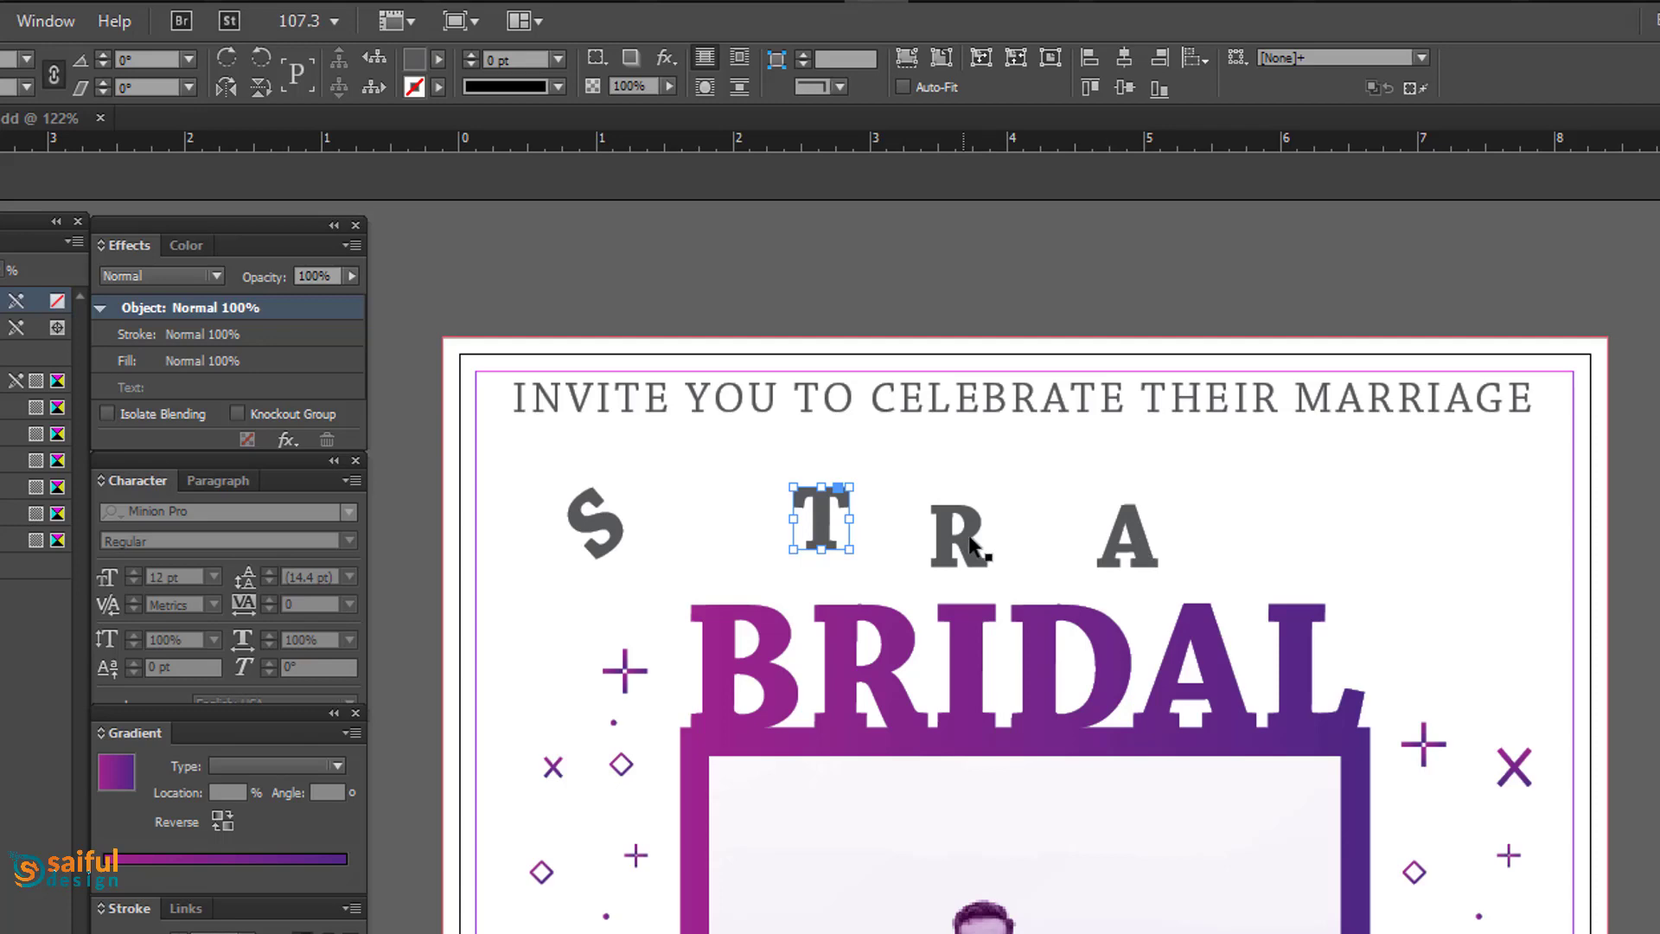
left_click_drag(971, 544, 1432, 530)
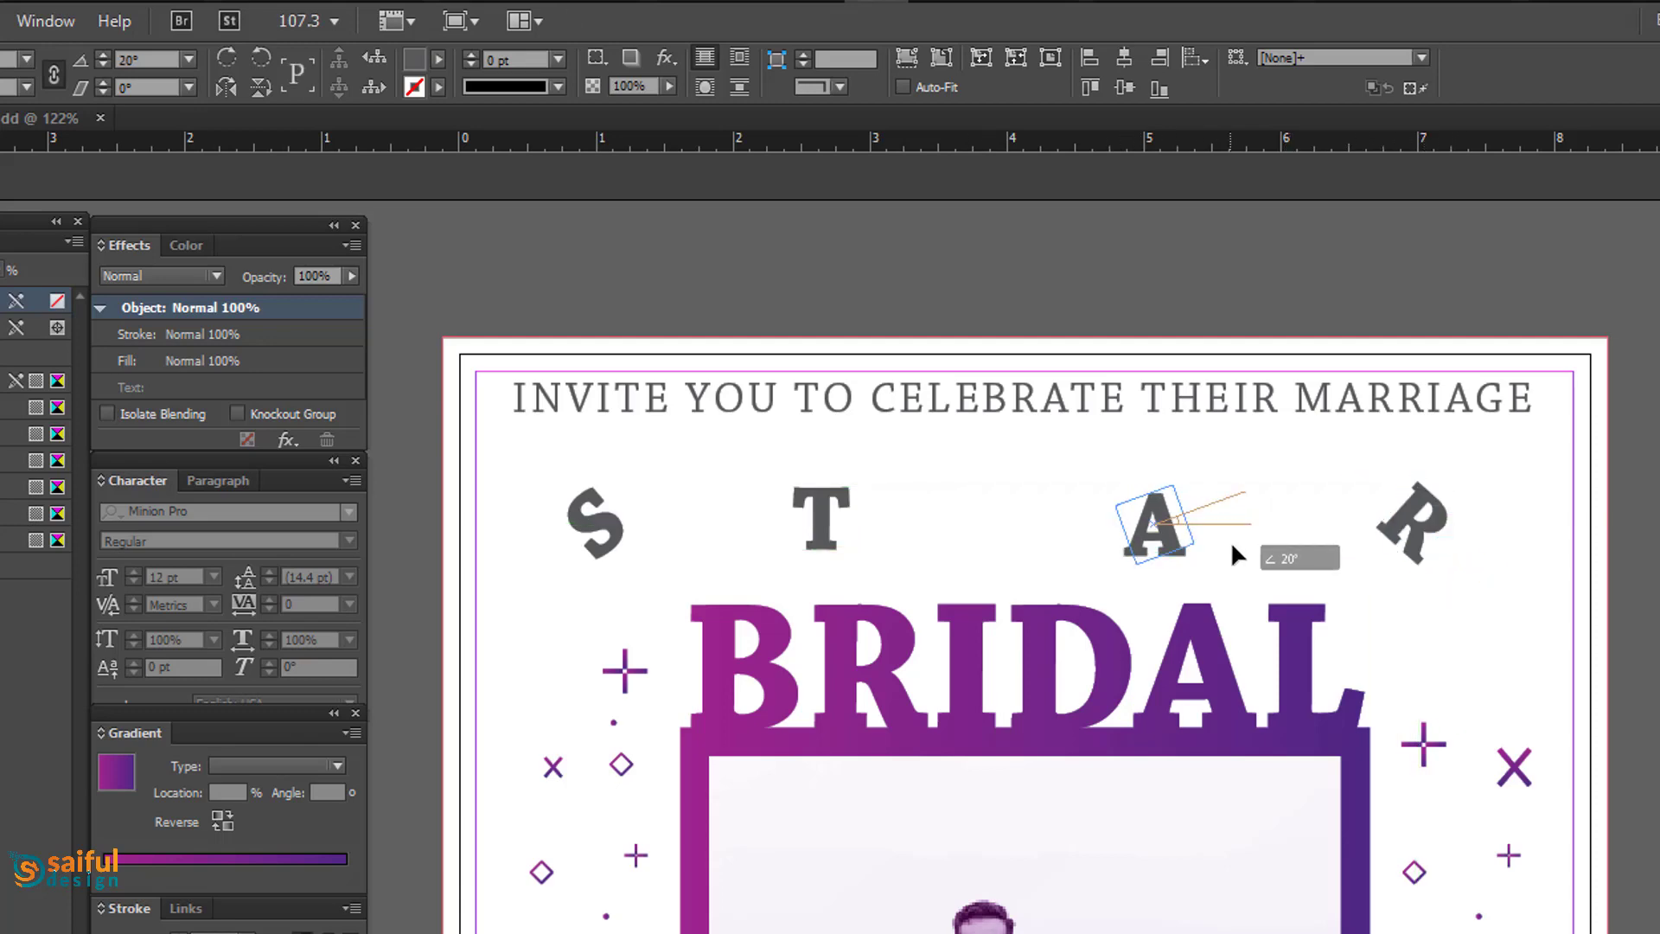
left_click_drag(812, 510, 831, 565)
Align the four tilted STAR letters on their vertical centres and distribute their horizontal centres evenly.
left_click_drag(529, 481, 1466, 544)
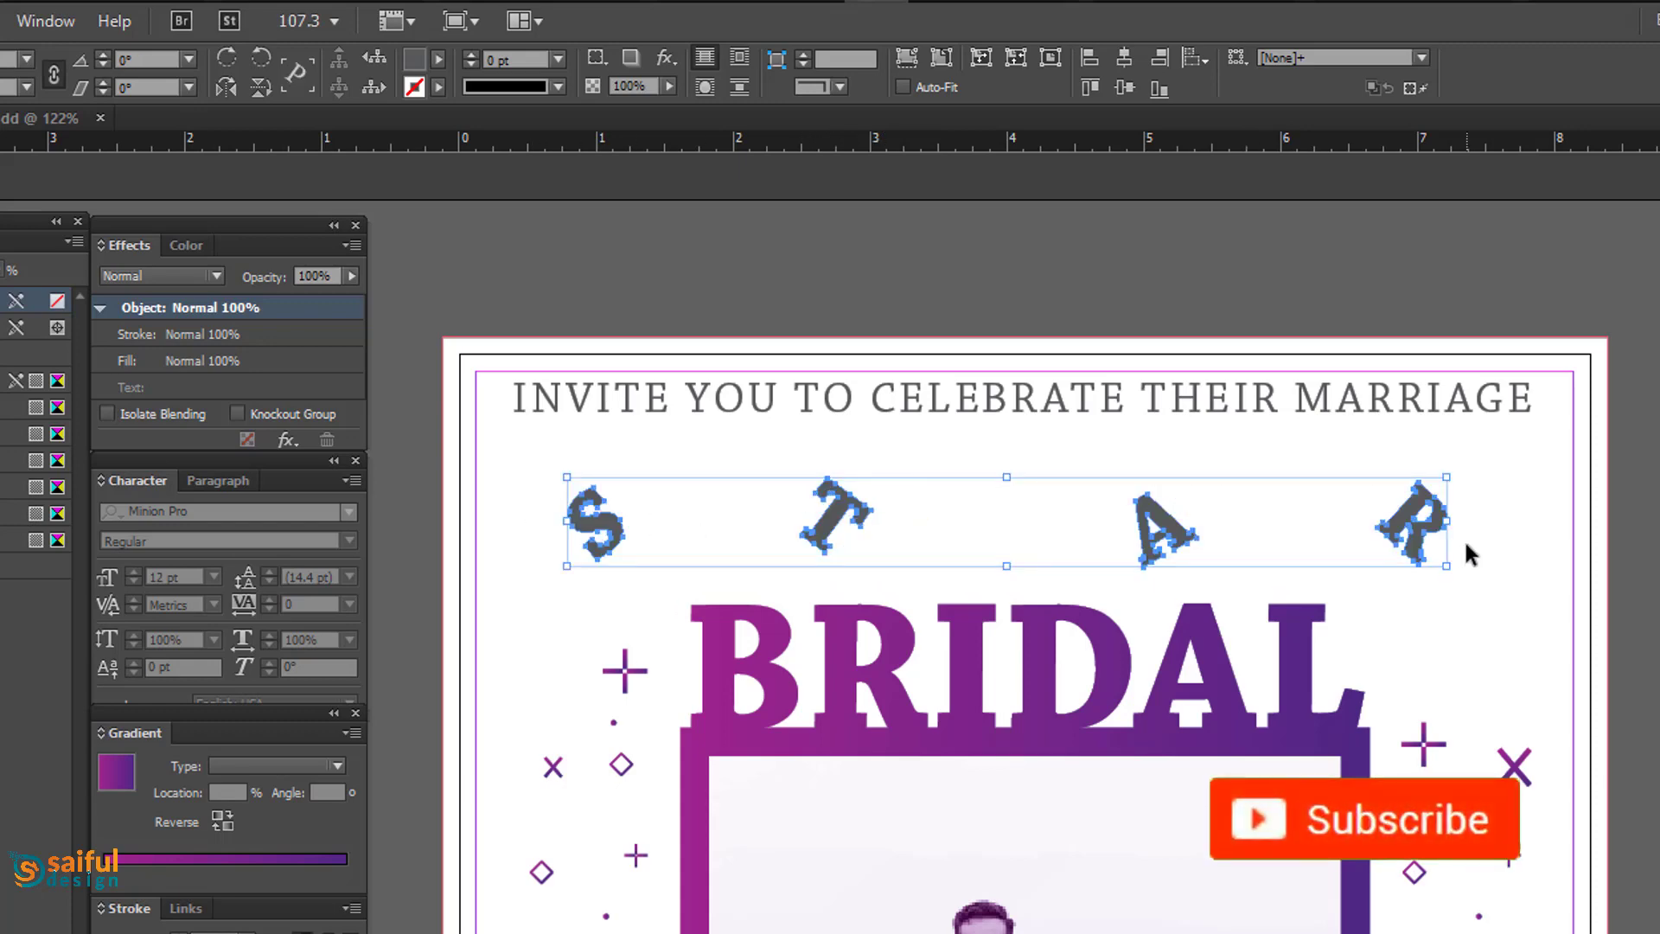
left_click(1124, 87)
left_click(1272, 87)
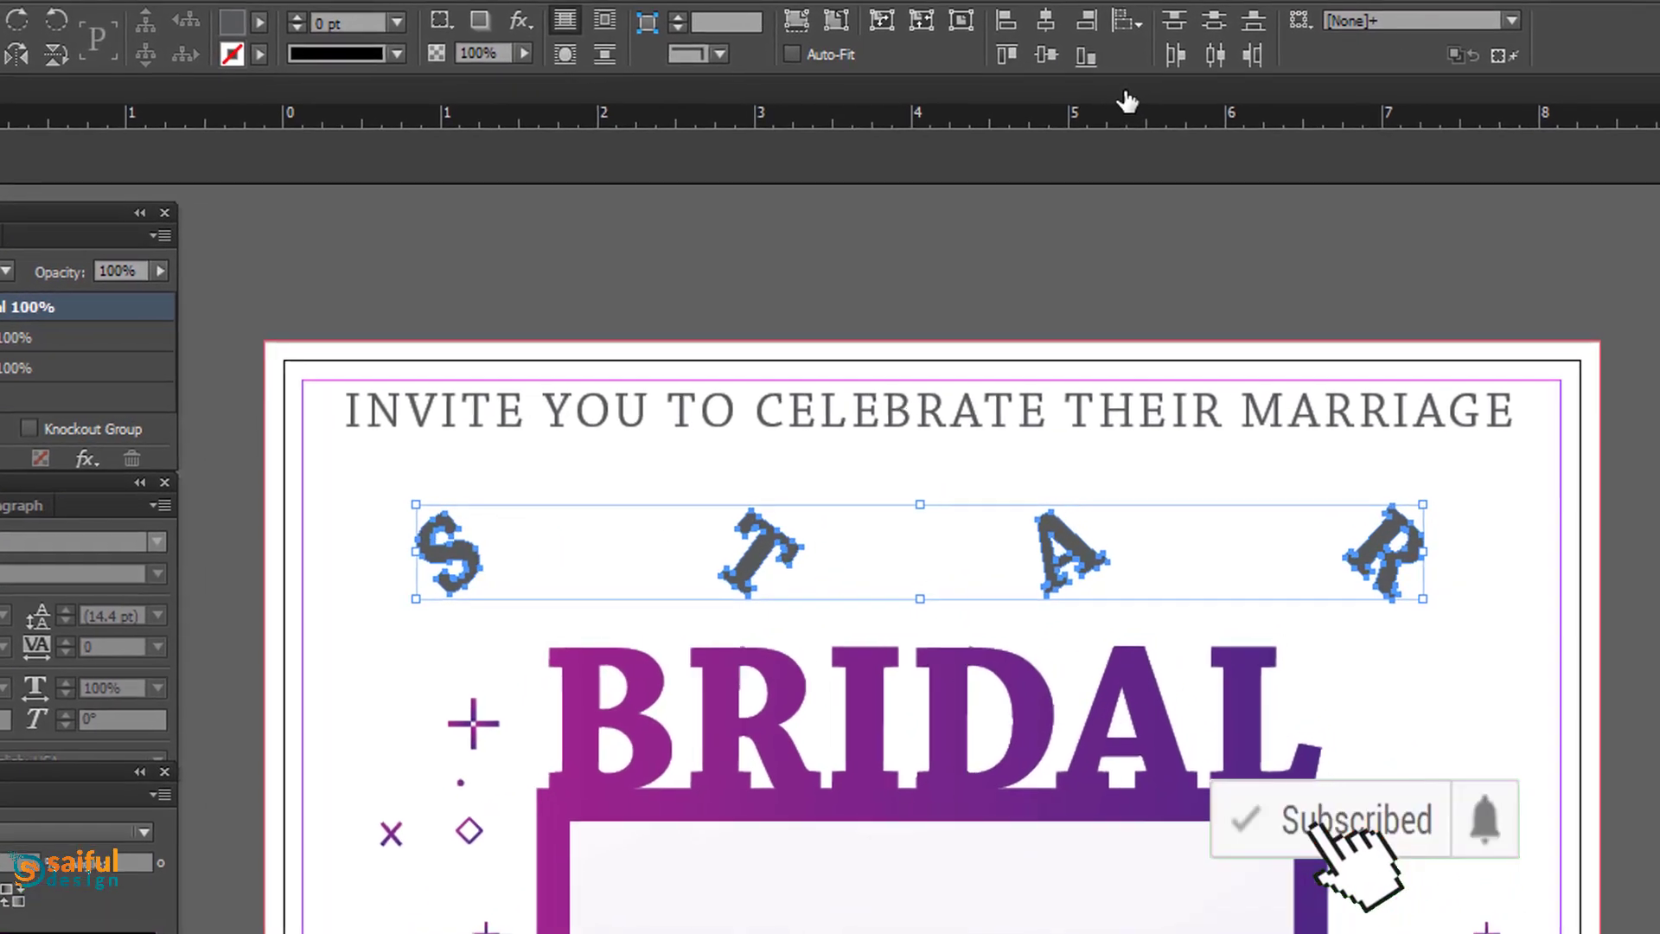
left_click(530, 578)
left_click_drag(530, 577, 595, 506)
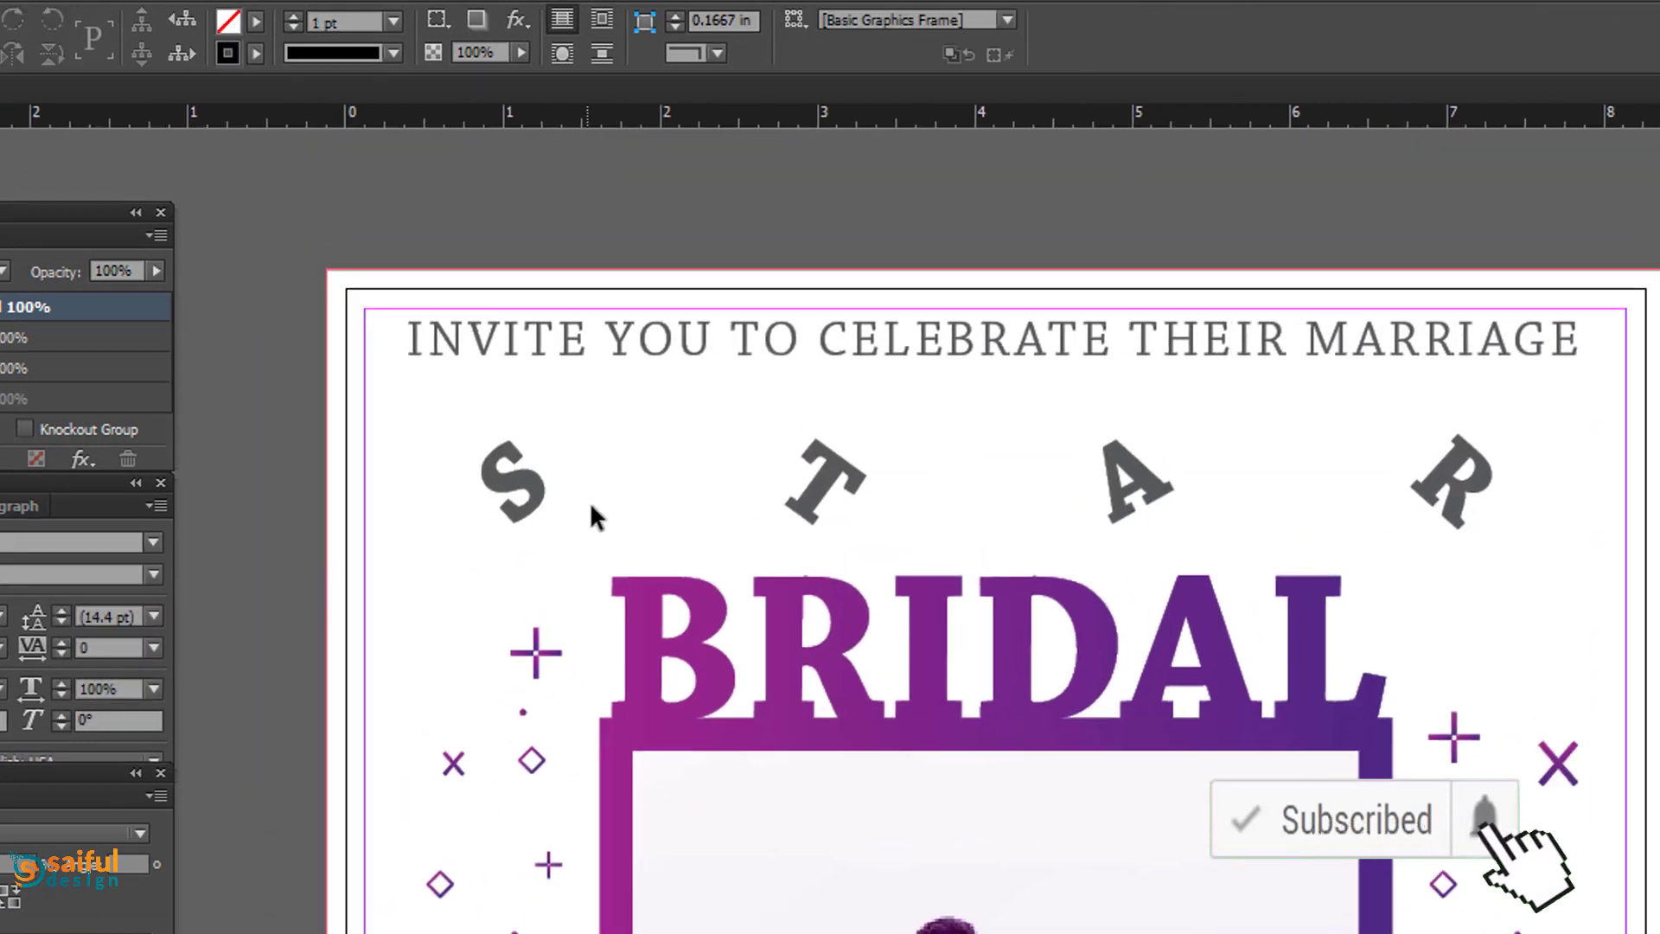
Place copies of the gradient X around and between the tilted STAR letters.
left_click(544, 491)
left_click(472, 586)
left_click_drag(311, 306, 1130, 933)
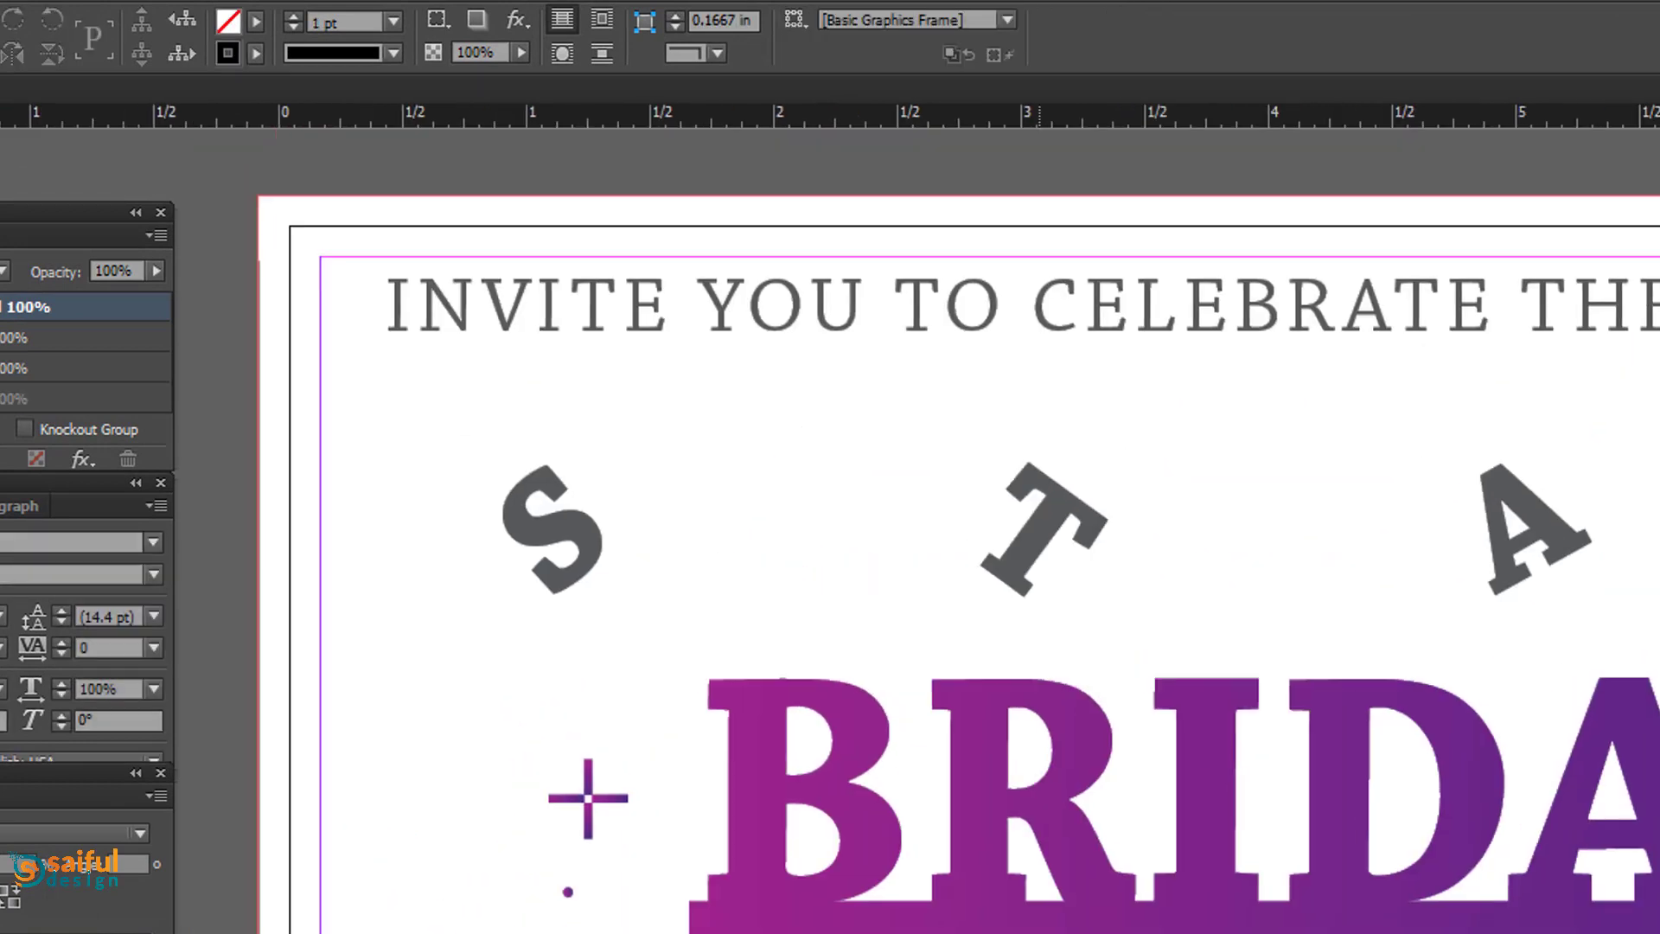
left_click_drag(415, 933, 785, 400)
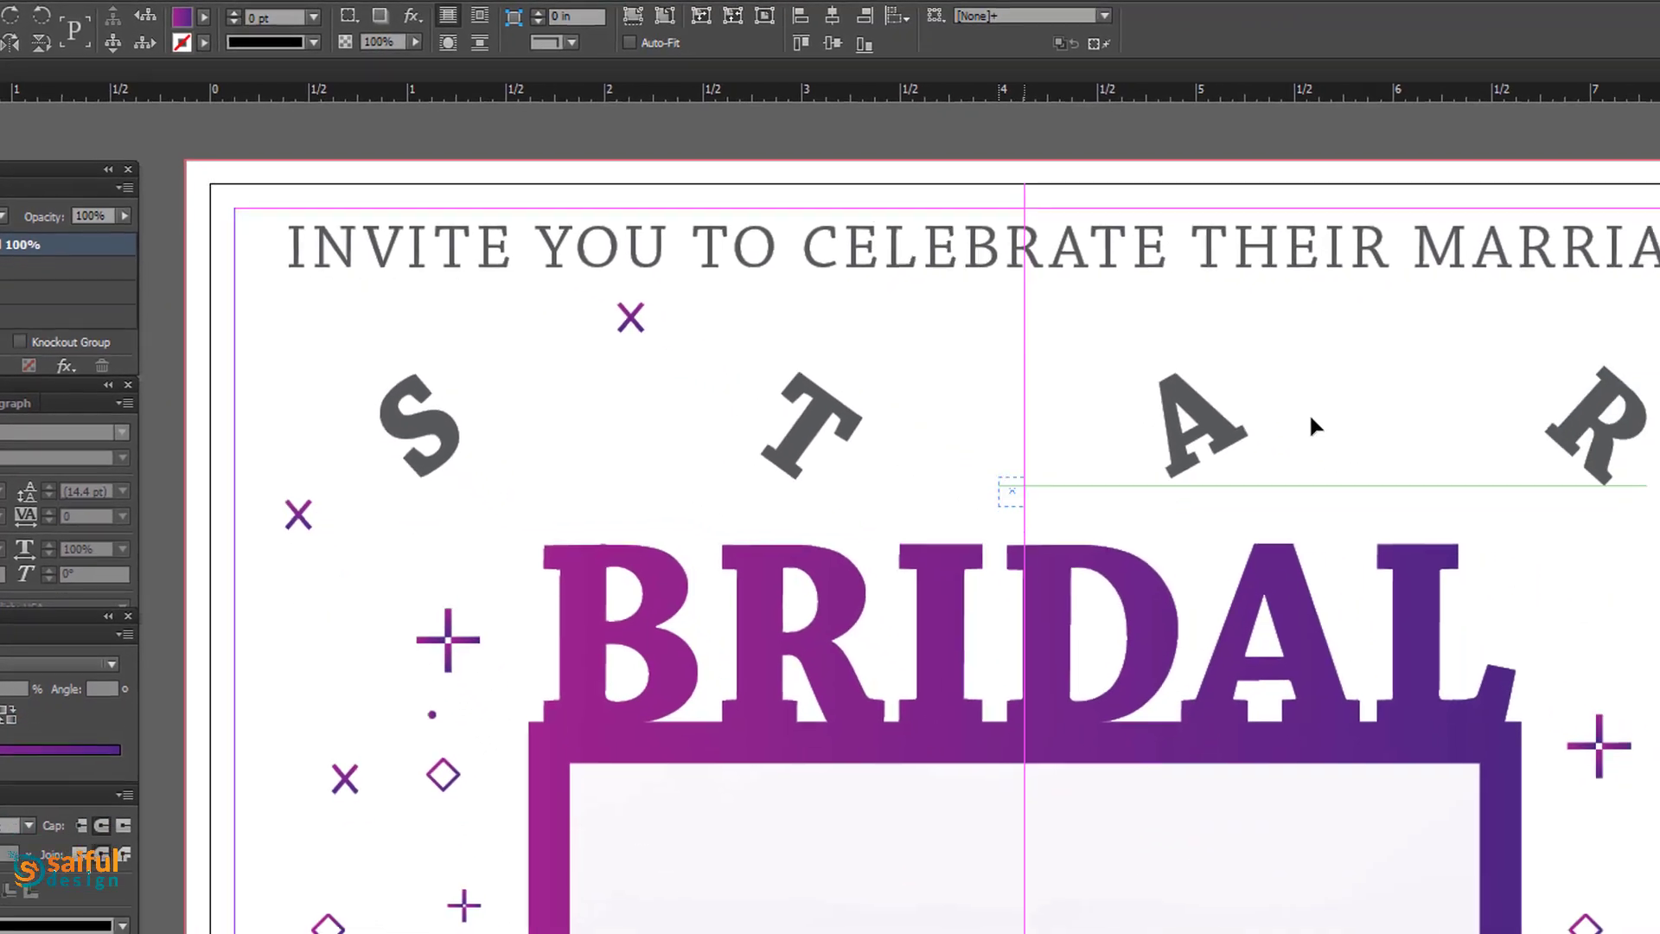
left_click_drag(1310, 417, 1643, 576)
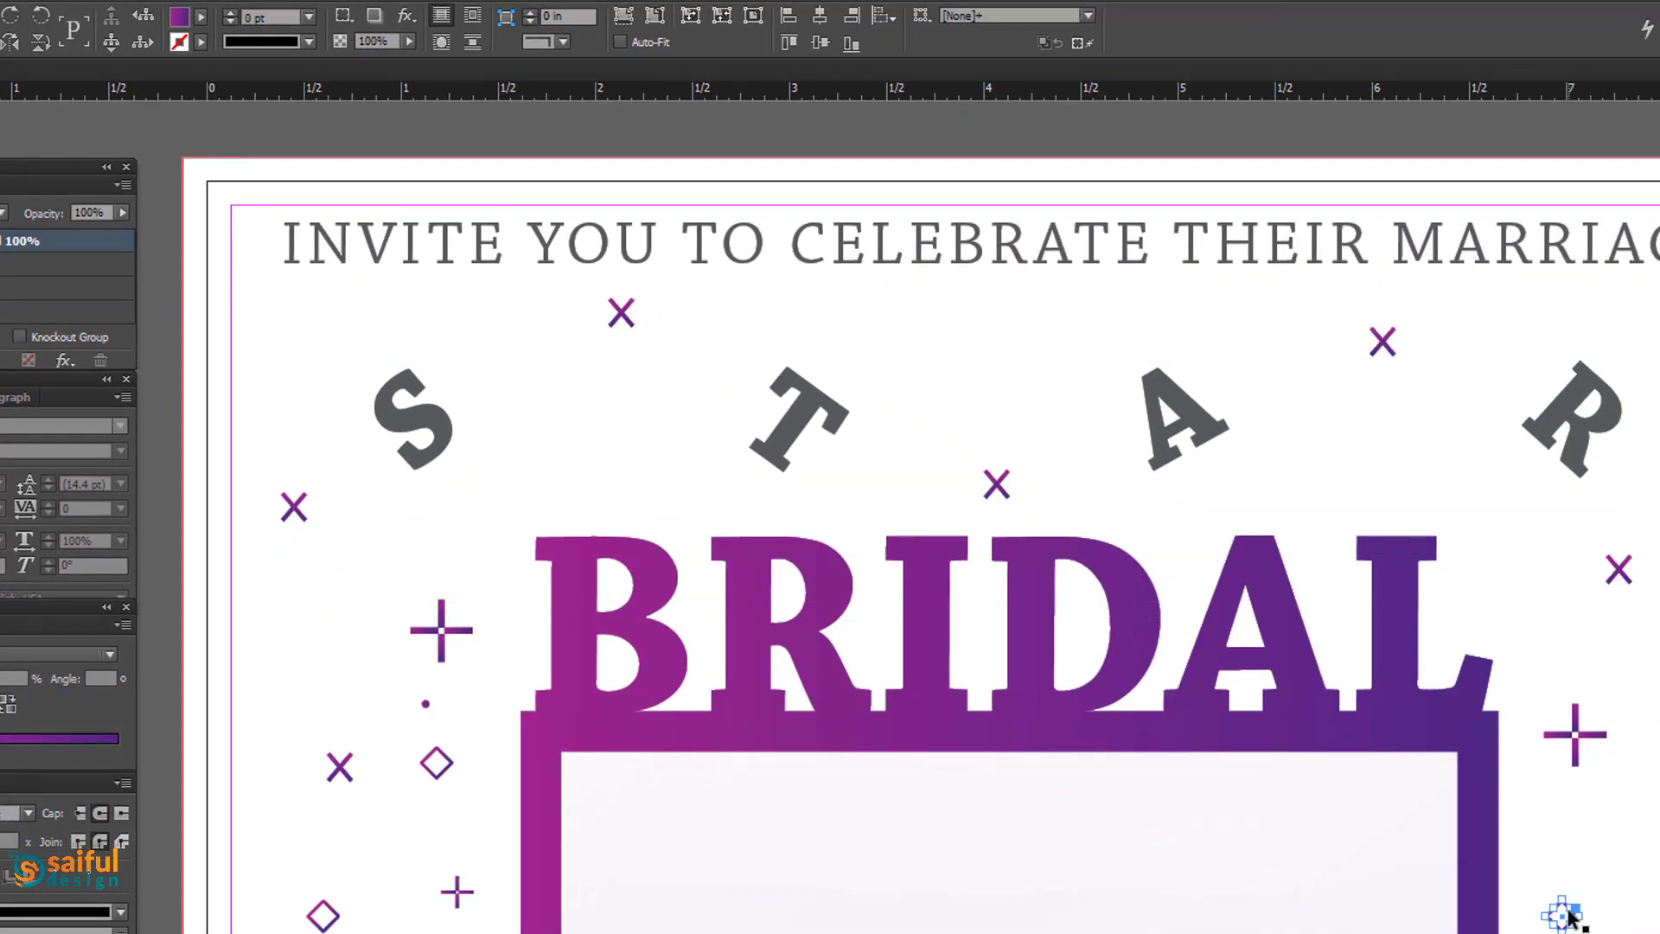
Scatter copies of the gradient diamond and small cross around and between the tilted STAR letters.
left_click_drag(1566, 923, 1504, 527)
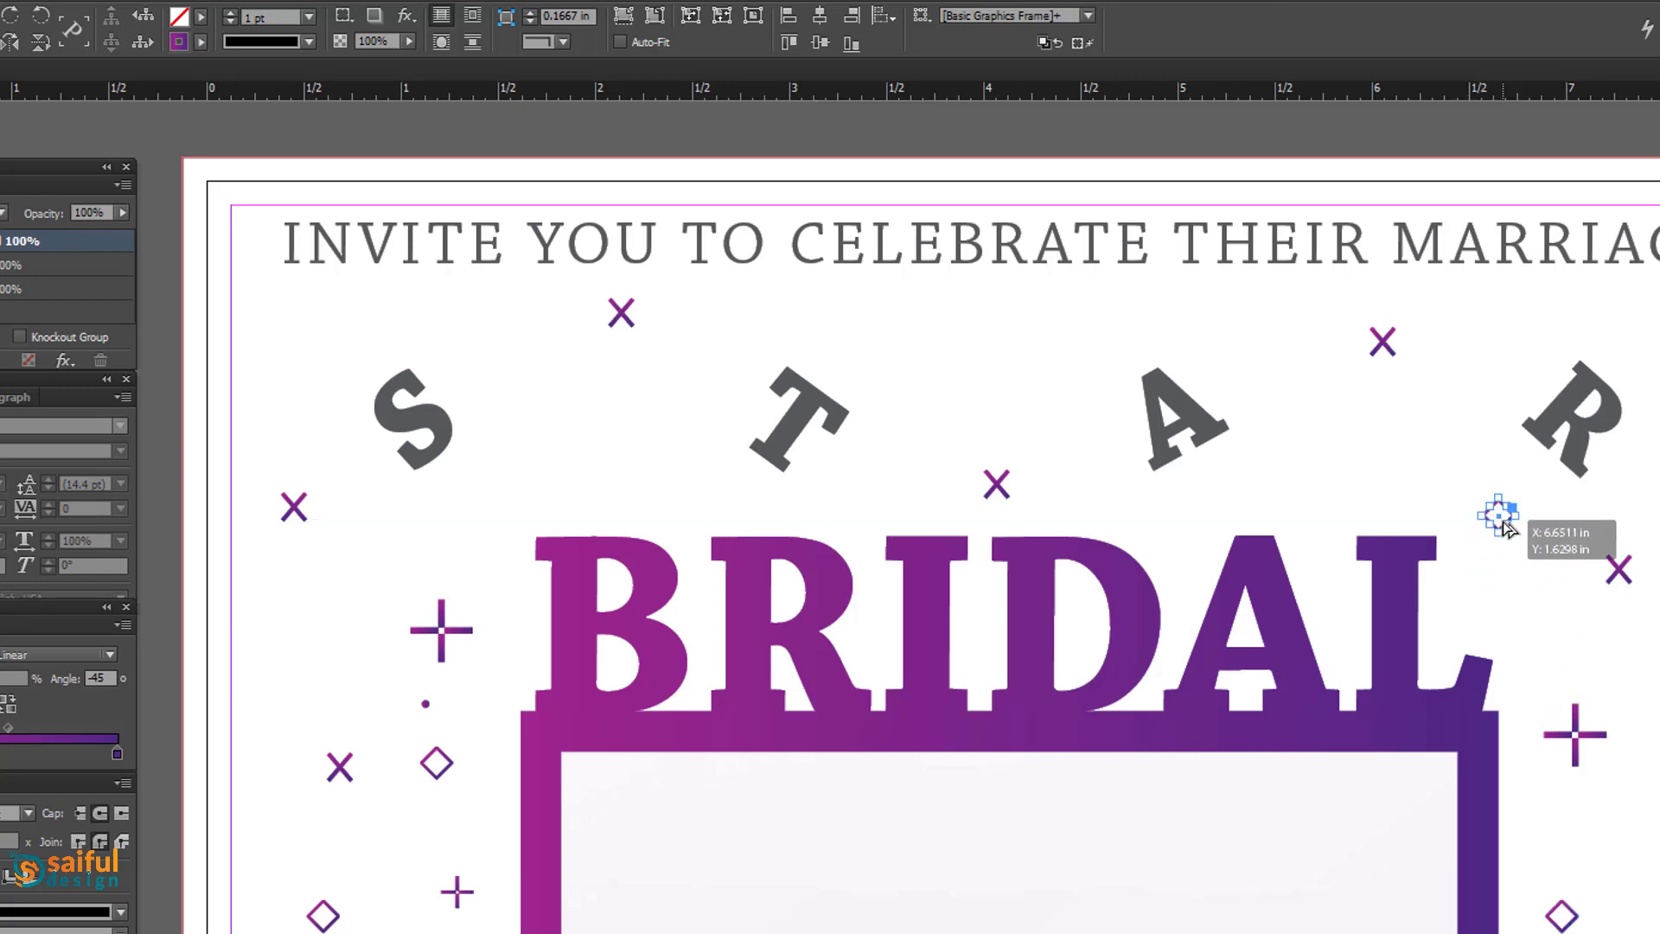
left_click_drag(1329, 449, 281, 327)
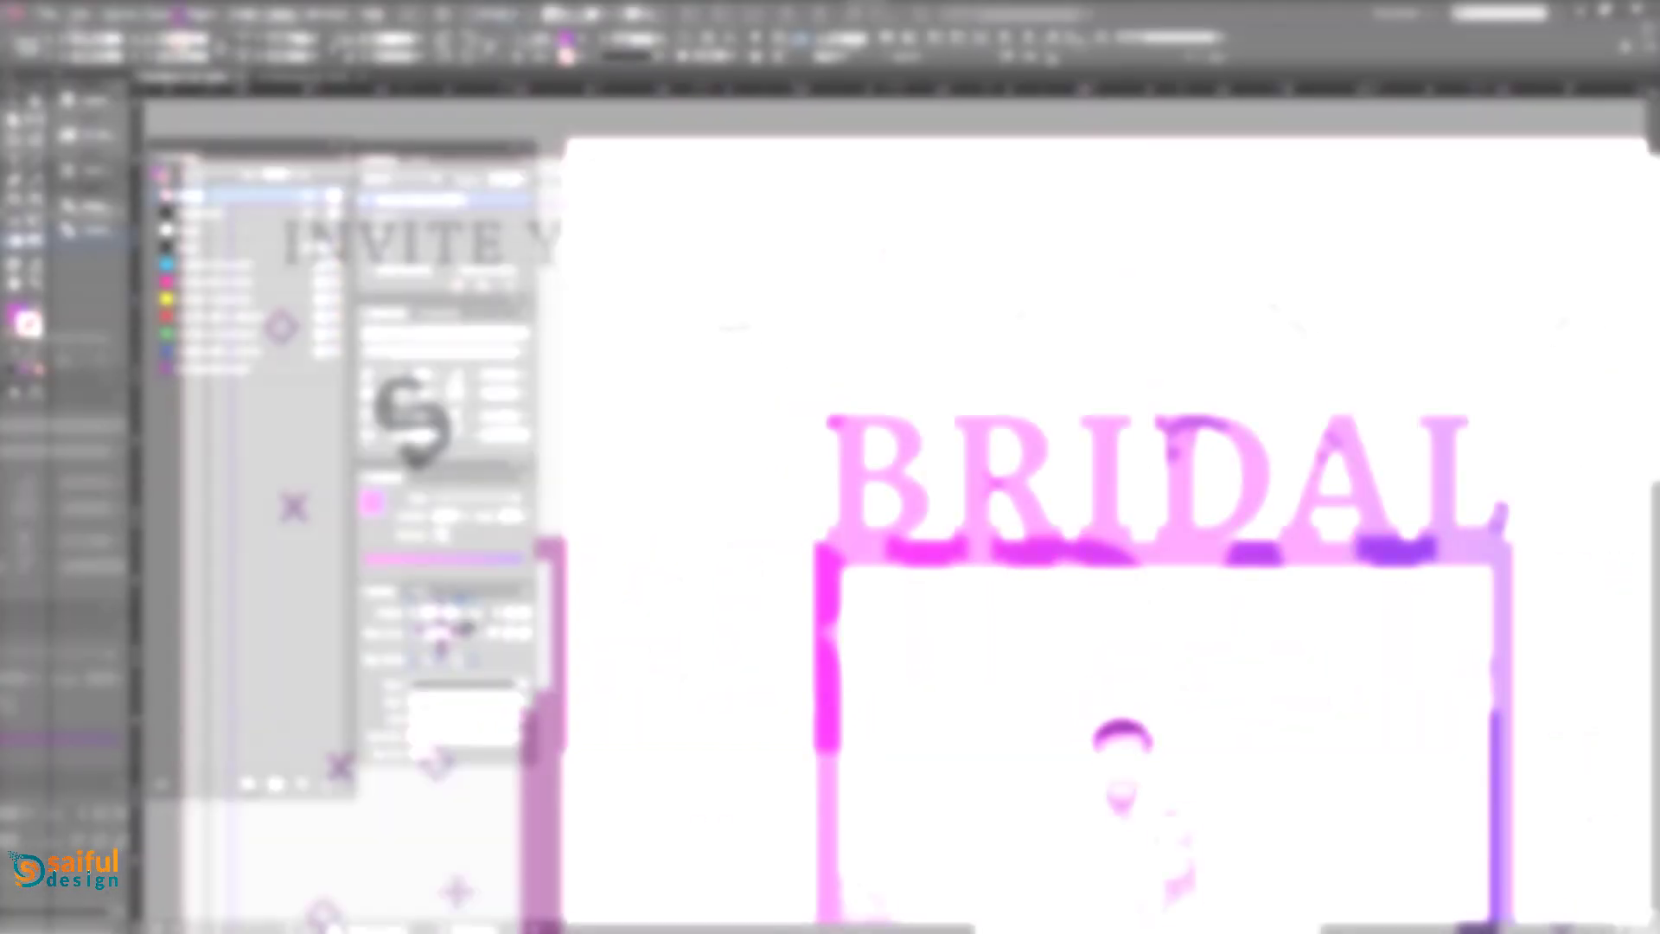
left_click_drag(1028, 239, 1041, 257)
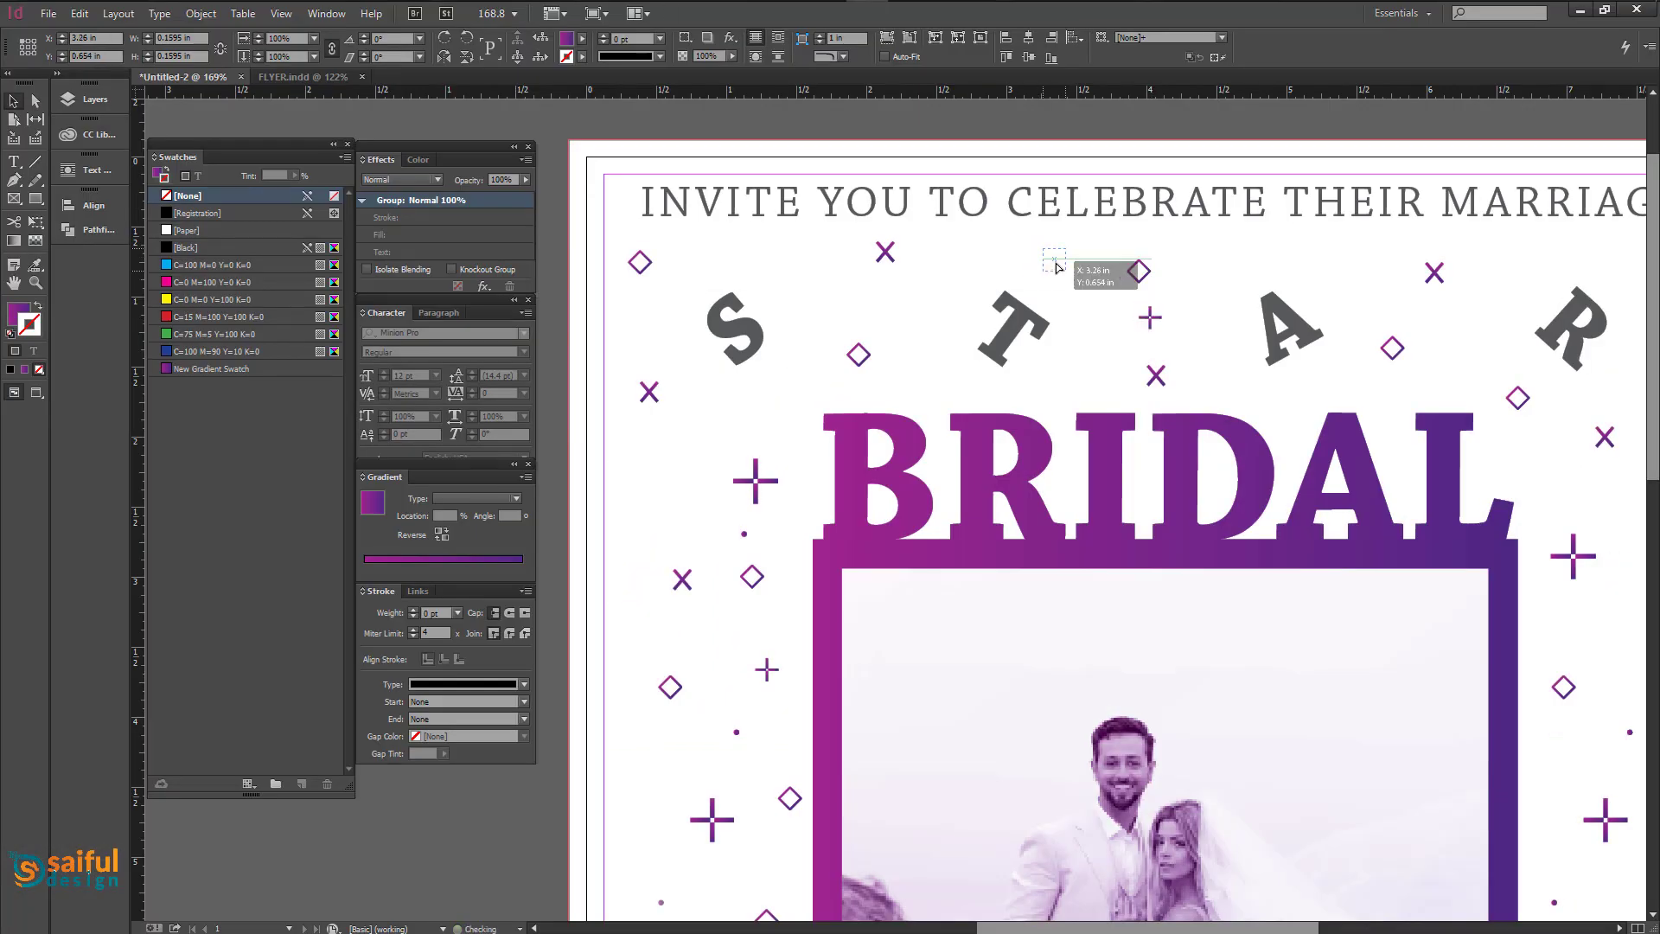
left_click_drag(1327, 391, 1604, 265)
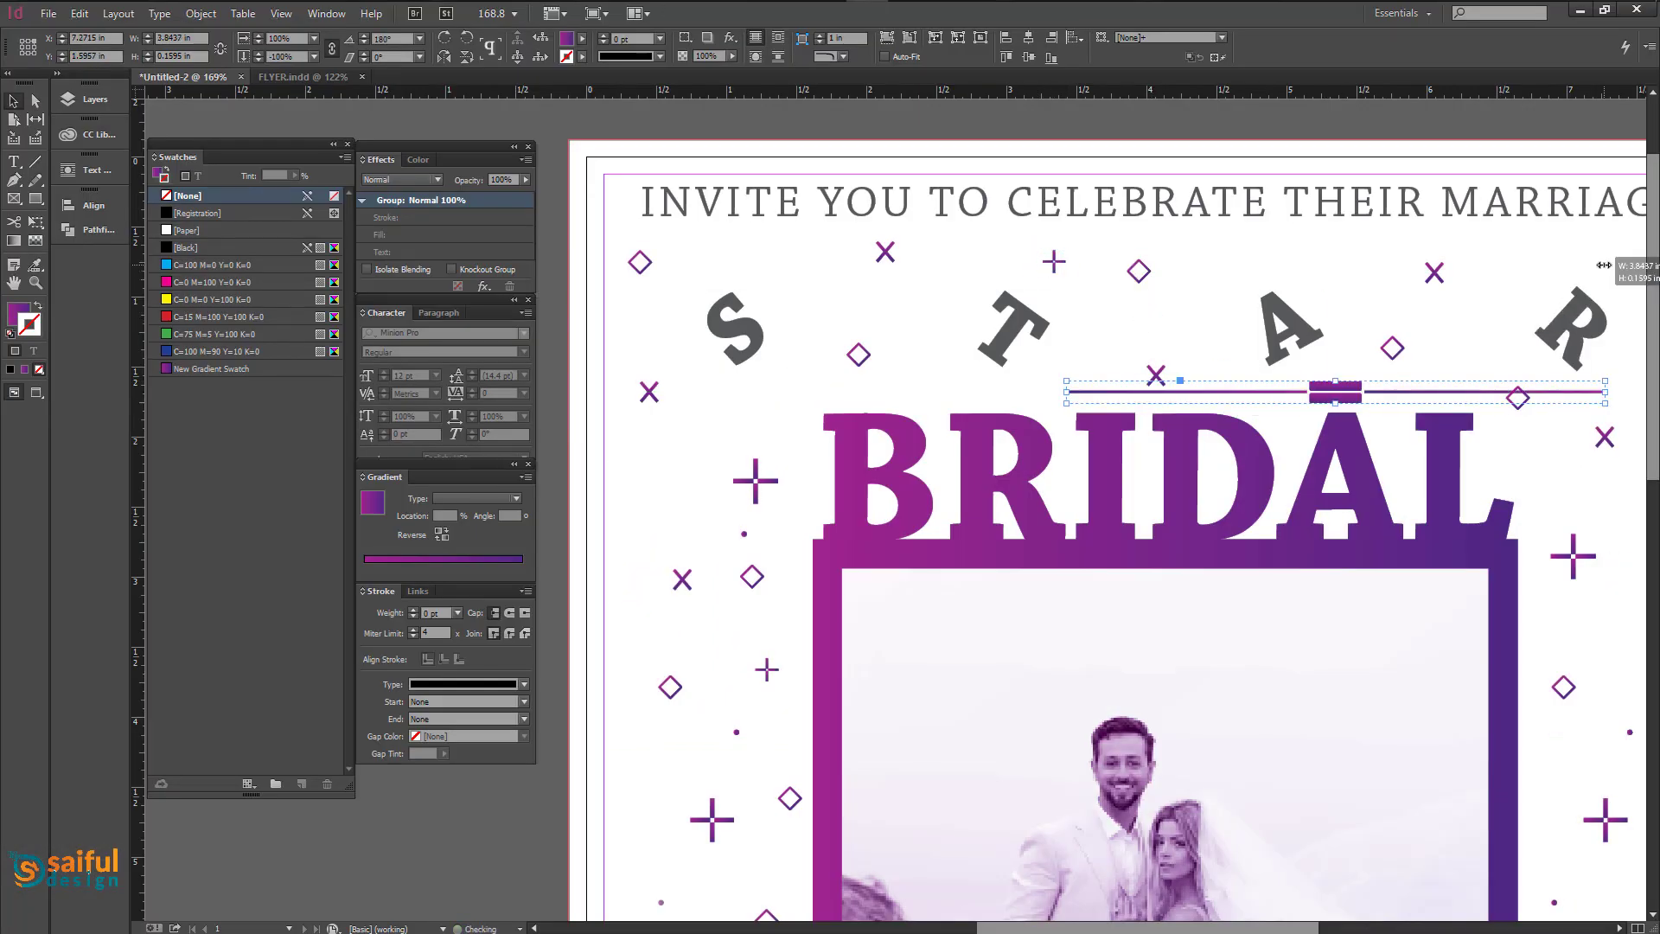
Scatter copies of the small gradient dot in the gaps around the tilted STAR letters.
left_click(744, 533)
scroll(748, 481, "up", 5)
left_click_drag(1174, 697, 1424, 787)
left_click_drag(988, 702, 1085, 362)
left_click_drag(1097, 381, 1216, 689)
left_click_drag(1201, 666, 1233, 329)
left_click_drag(1233, 328, 1137, 440)
left_click_drag(1138, 426, 814, 438)
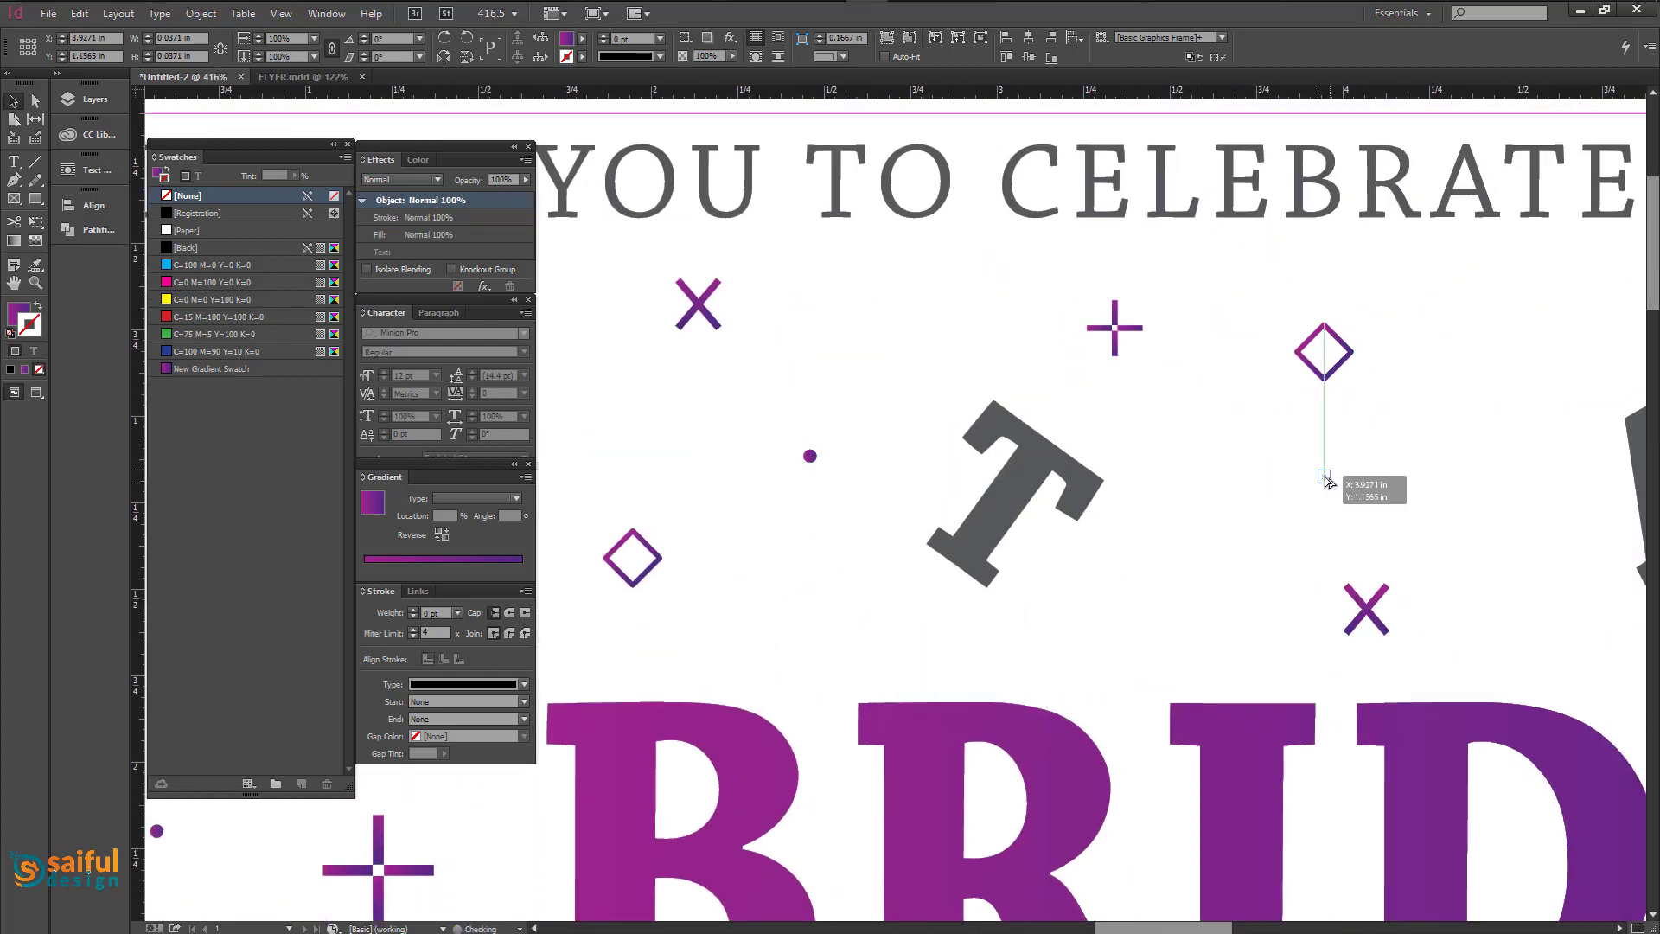
left_click_drag(1324, 477, 1324, 477)
left_click_drag(1323, 476, 1198, 318)
left_click_drag(1197, 318, 1294, 500)
left_click_drag(1294, 499, 899, 506)
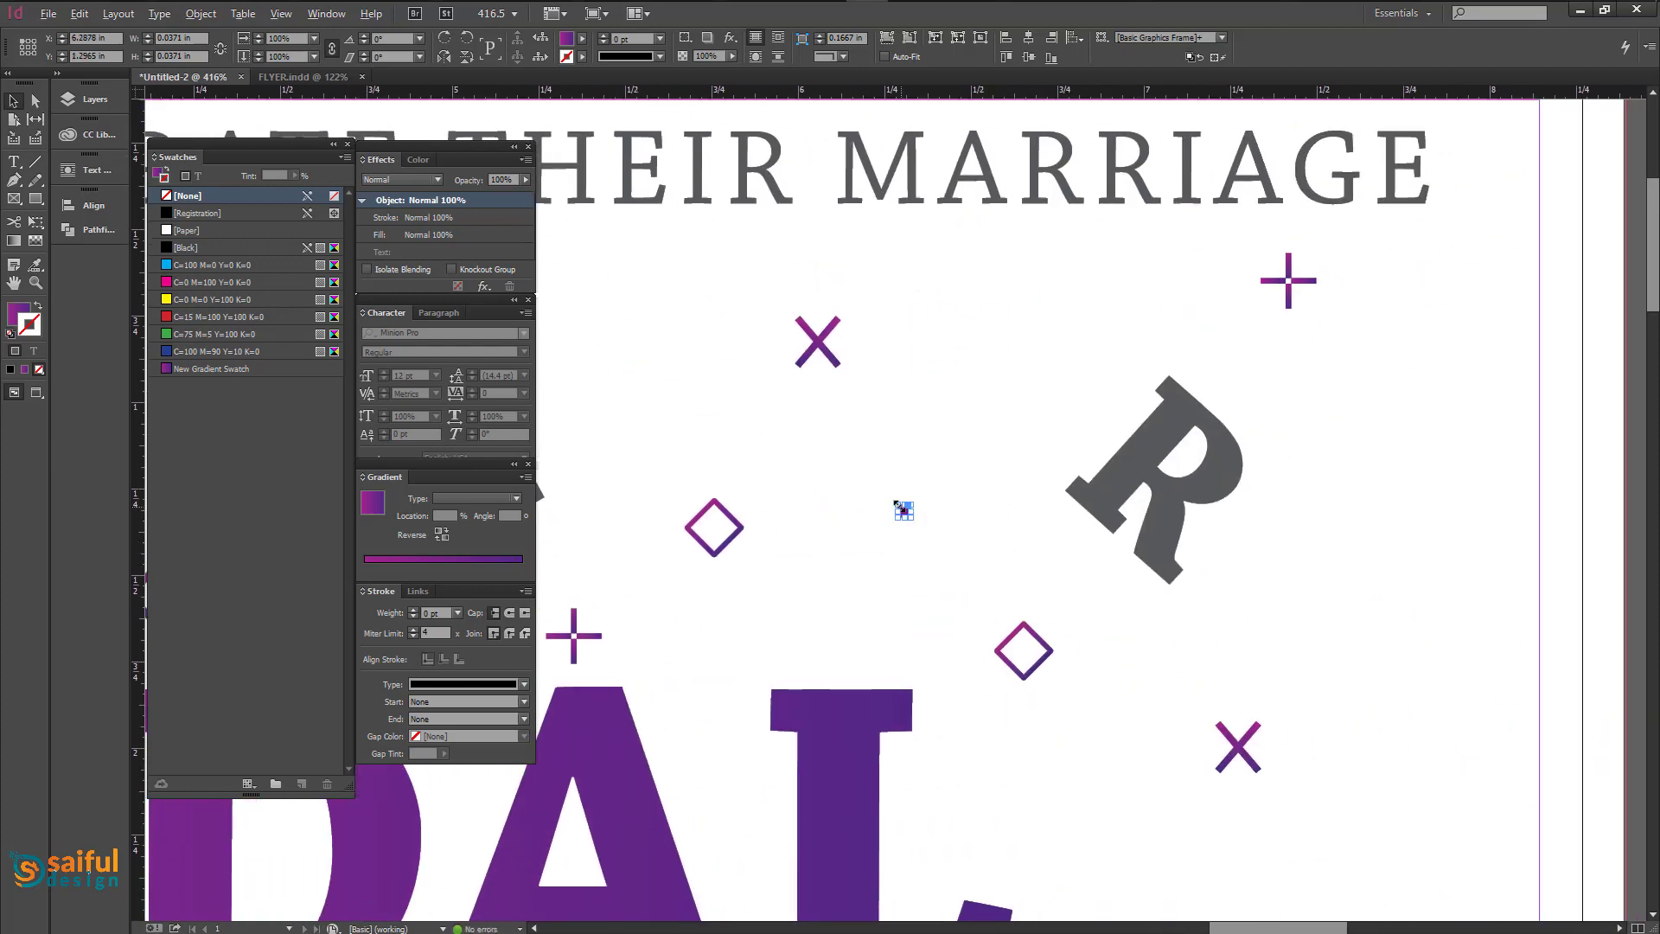
Shift the A of STAR slightly toward the T.
scroll(1365, 593, "down", 10)
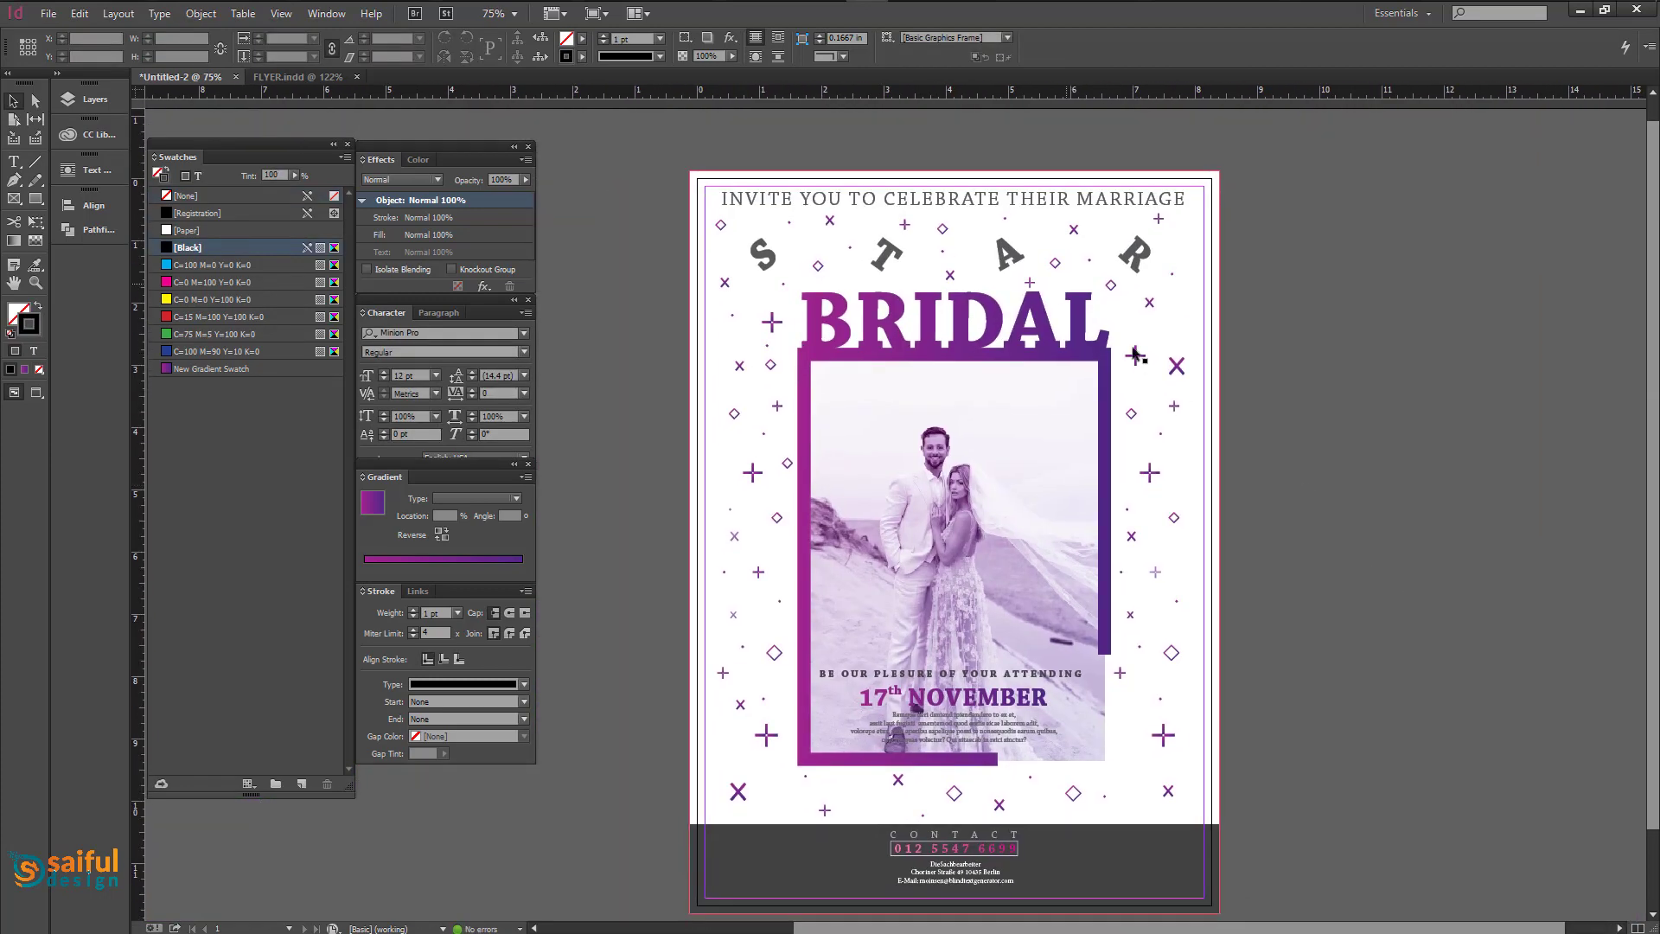
left_click(979, 209)
left_click(1412, 463)
left_click_drag(1331, 407, 1330, 391)
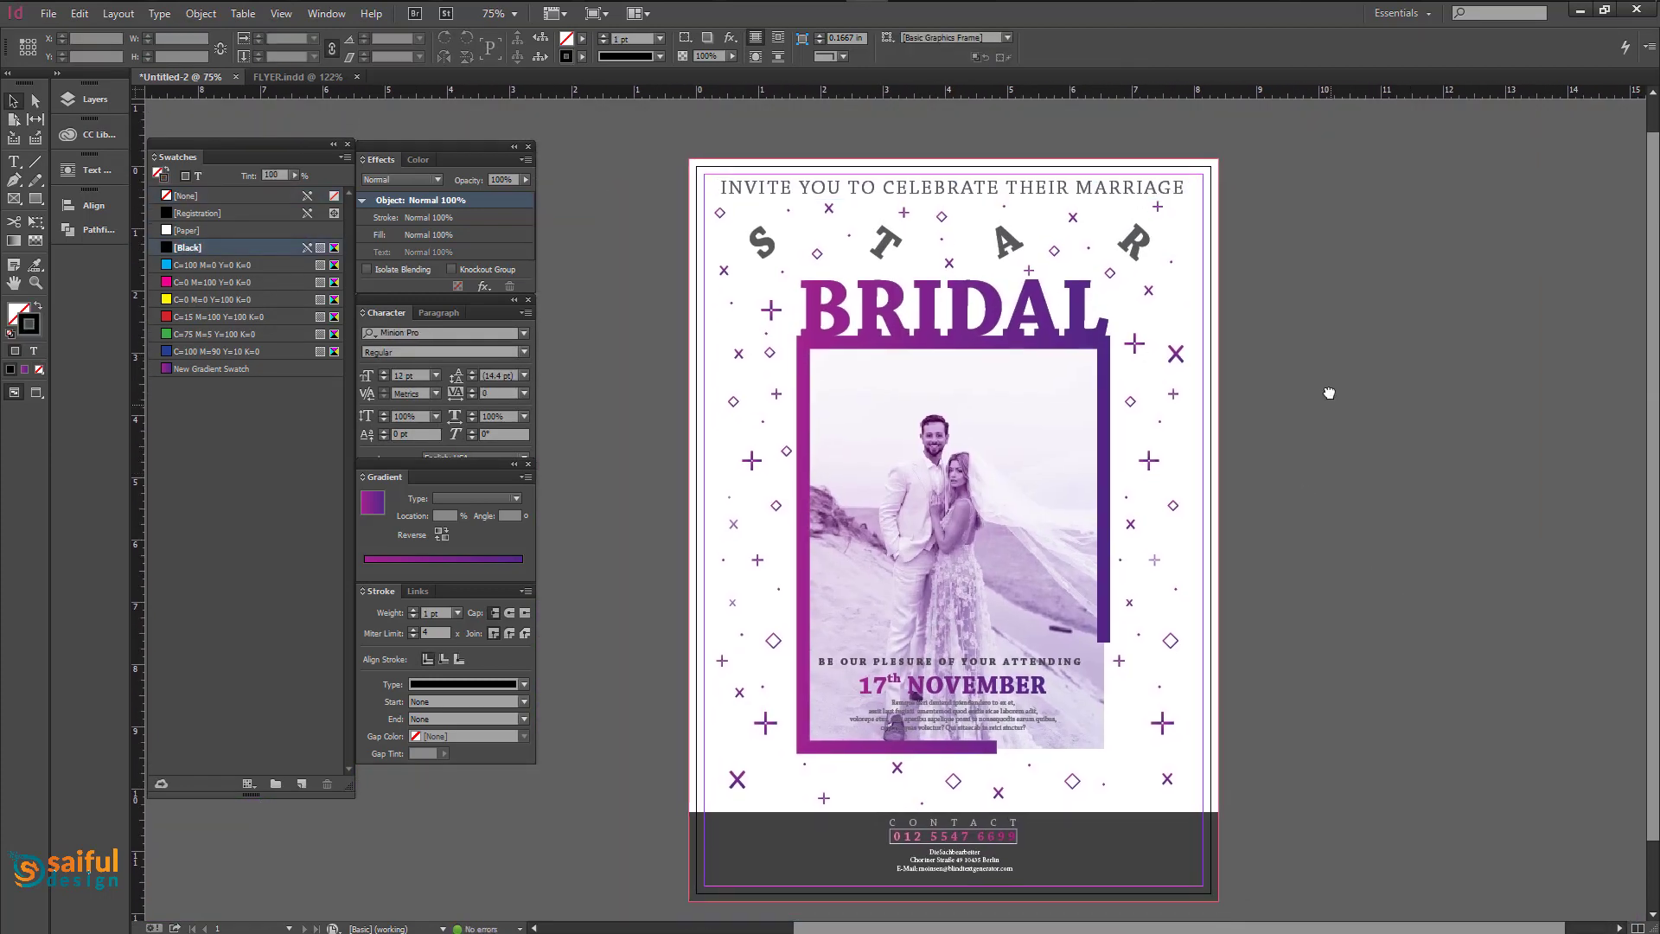
Recolour the STAR letters with a pink-purple fill of C 25, M 76, Y 0, K 0.
left_click(762, 239)
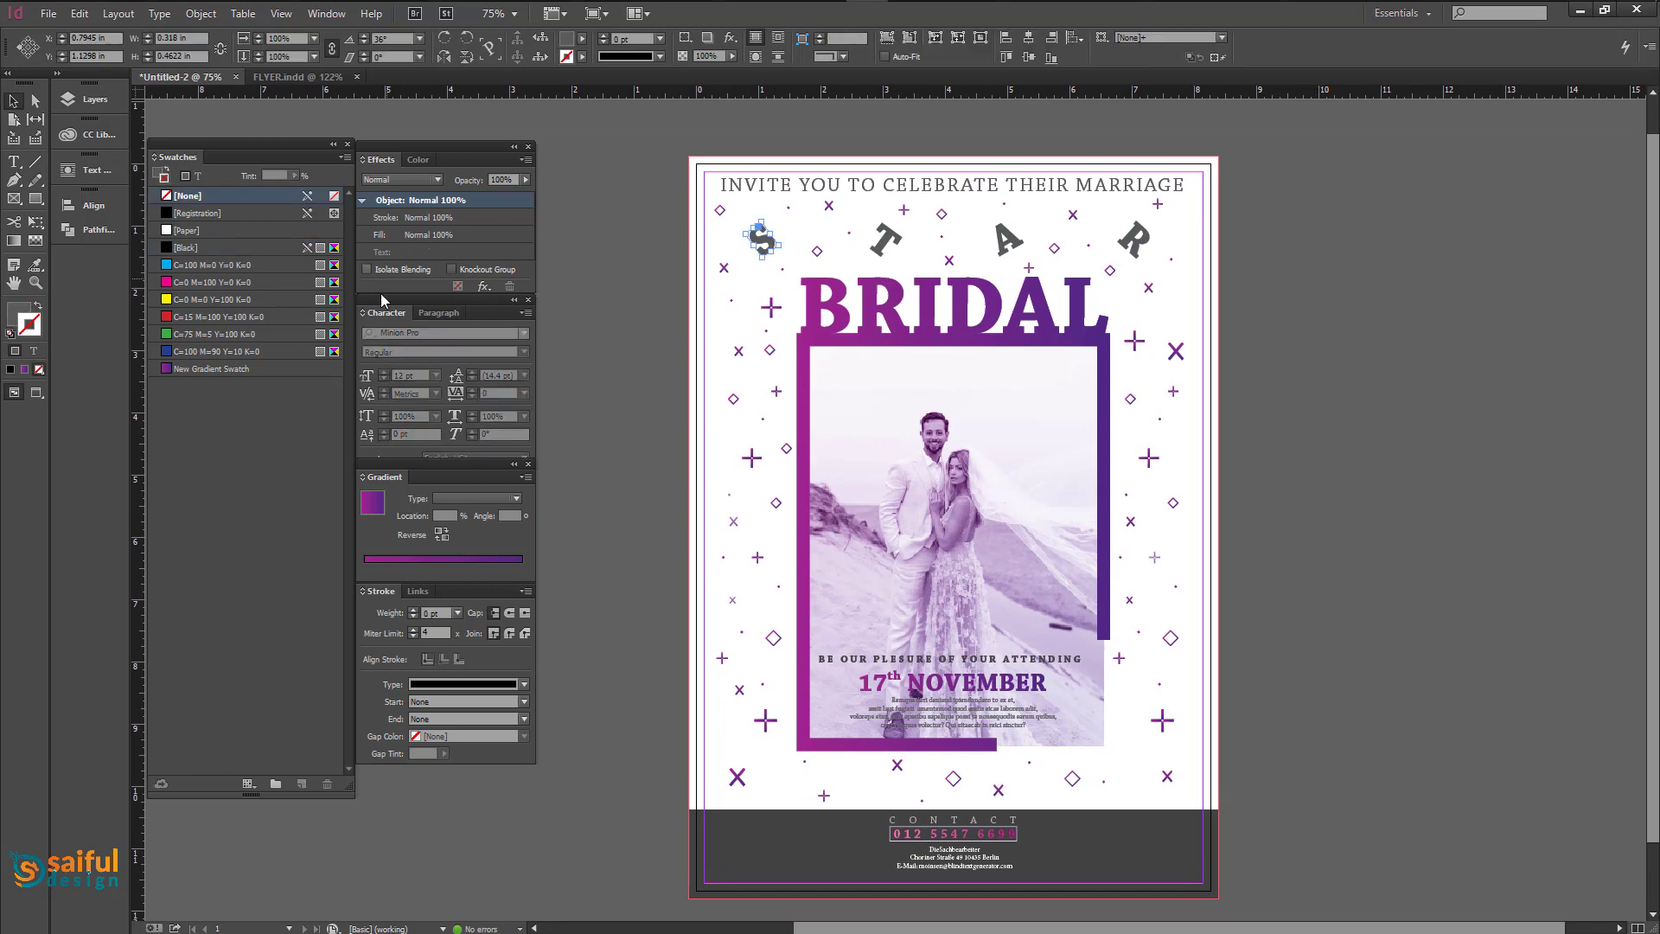
scroll(739, 147, "up", 5)
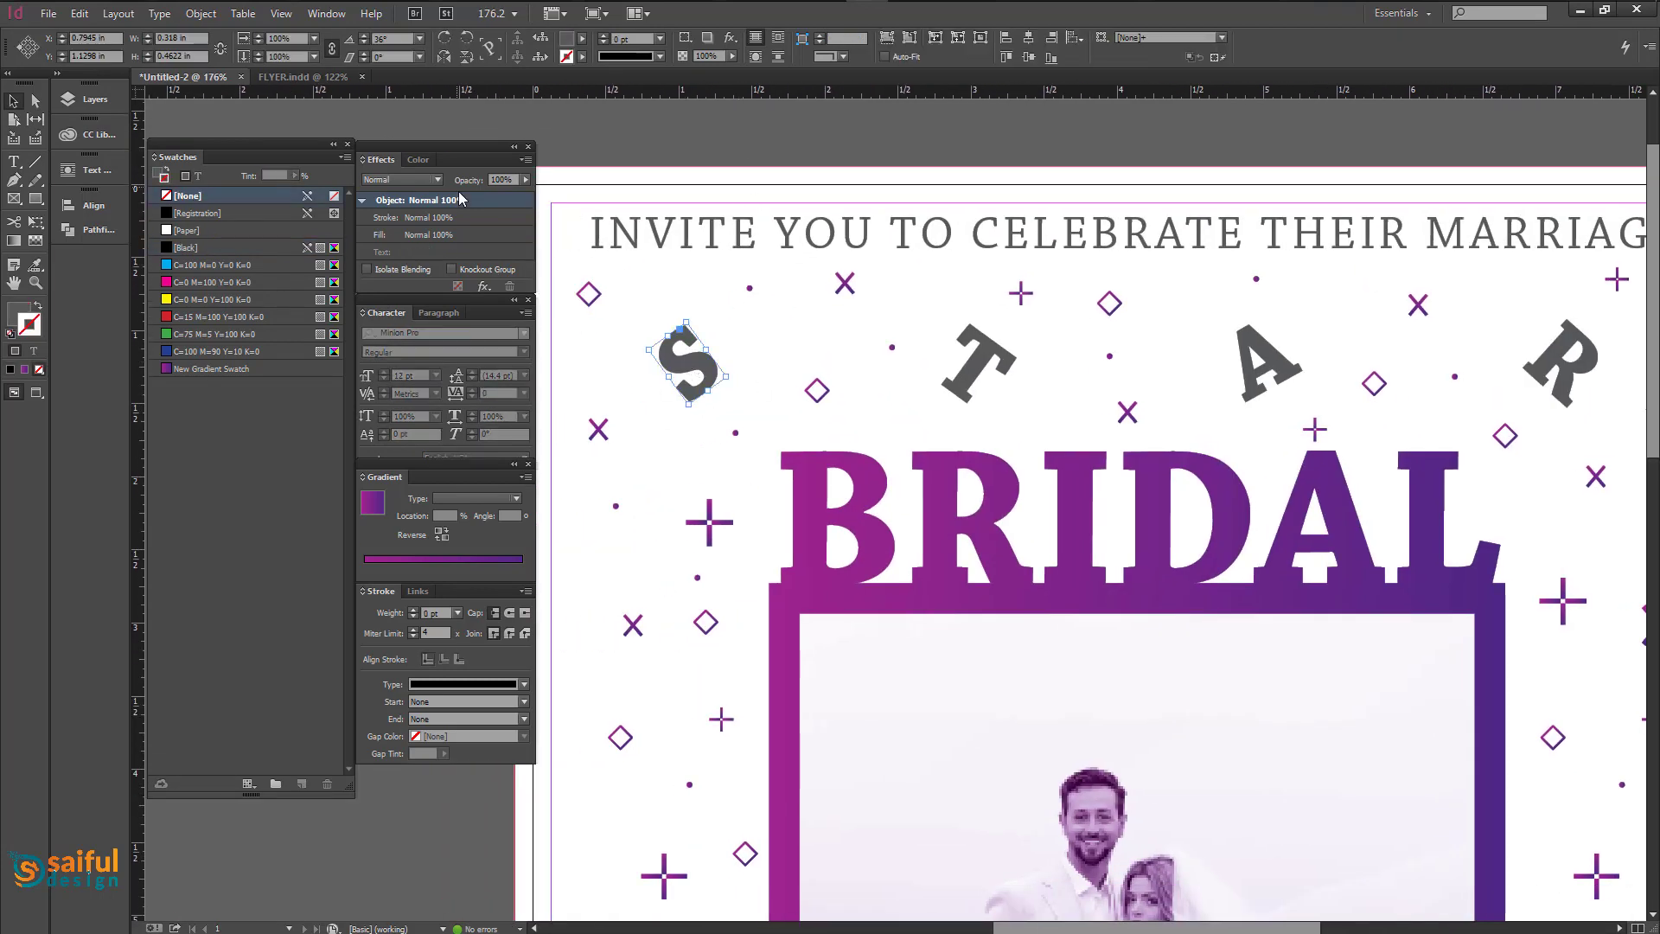
left_click(418, 159)
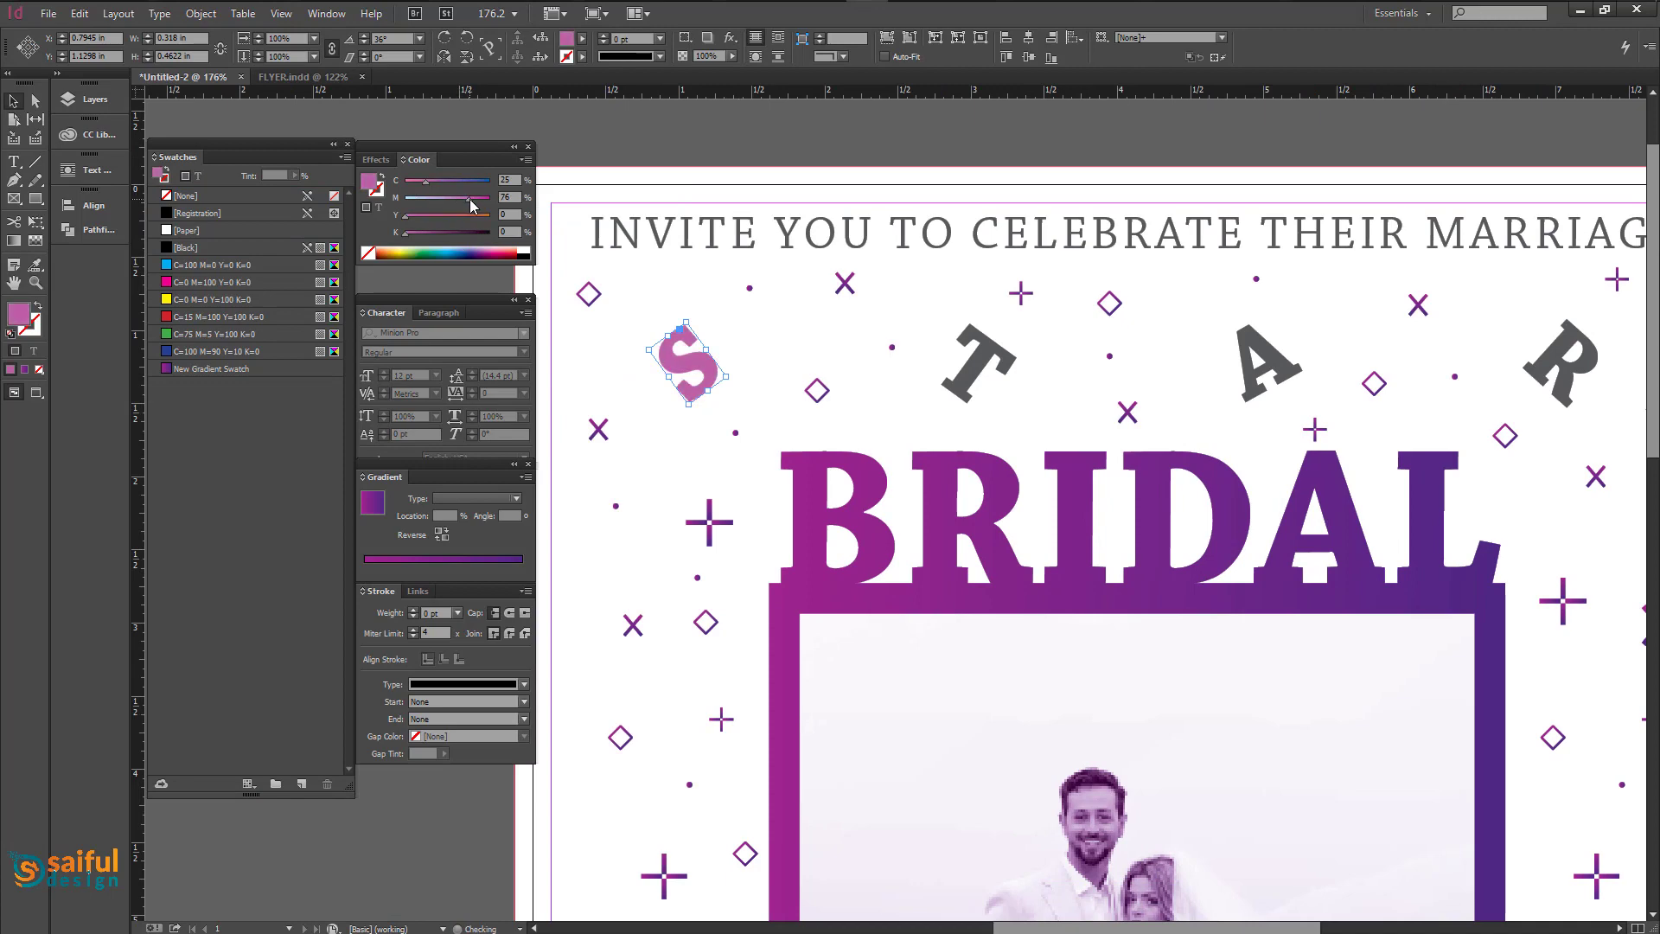
left_click(1253, 363)
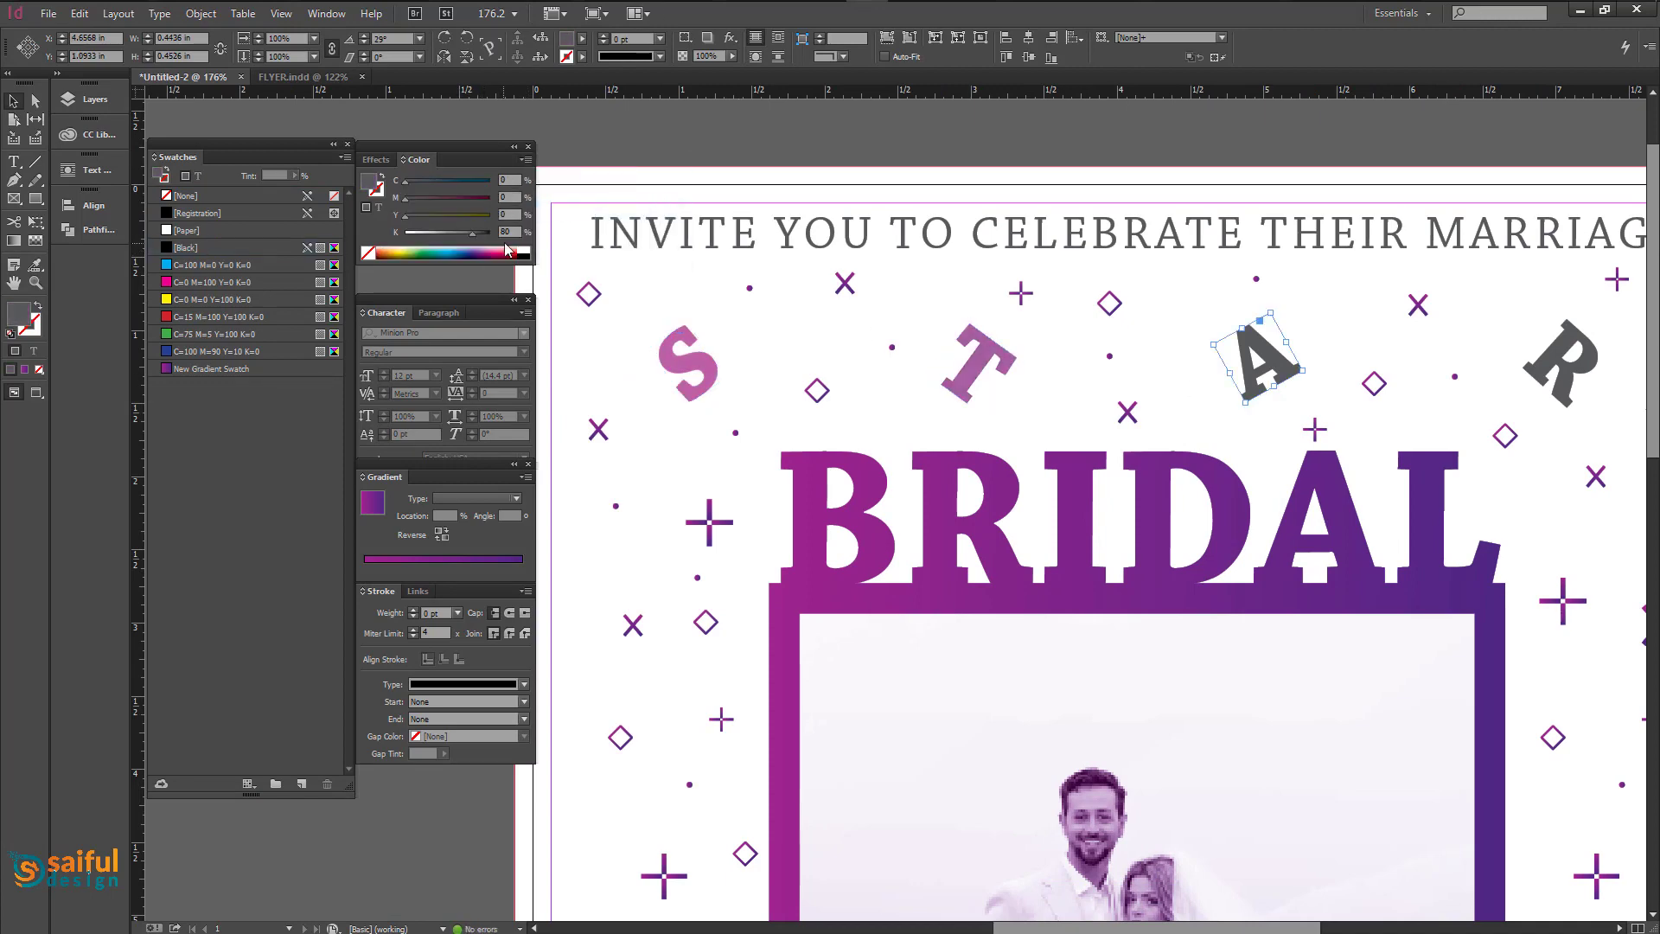
Deselect everything and view the whole flyer in Preview mode without guides or frame edges.
left_click(1011, 126)
key("ctrl+minus")
key("ctrl+minus")
key("ctrl+minus")
key("ctrl+minus")
left_click_drag(999, 389, 988, 349)
key("w")
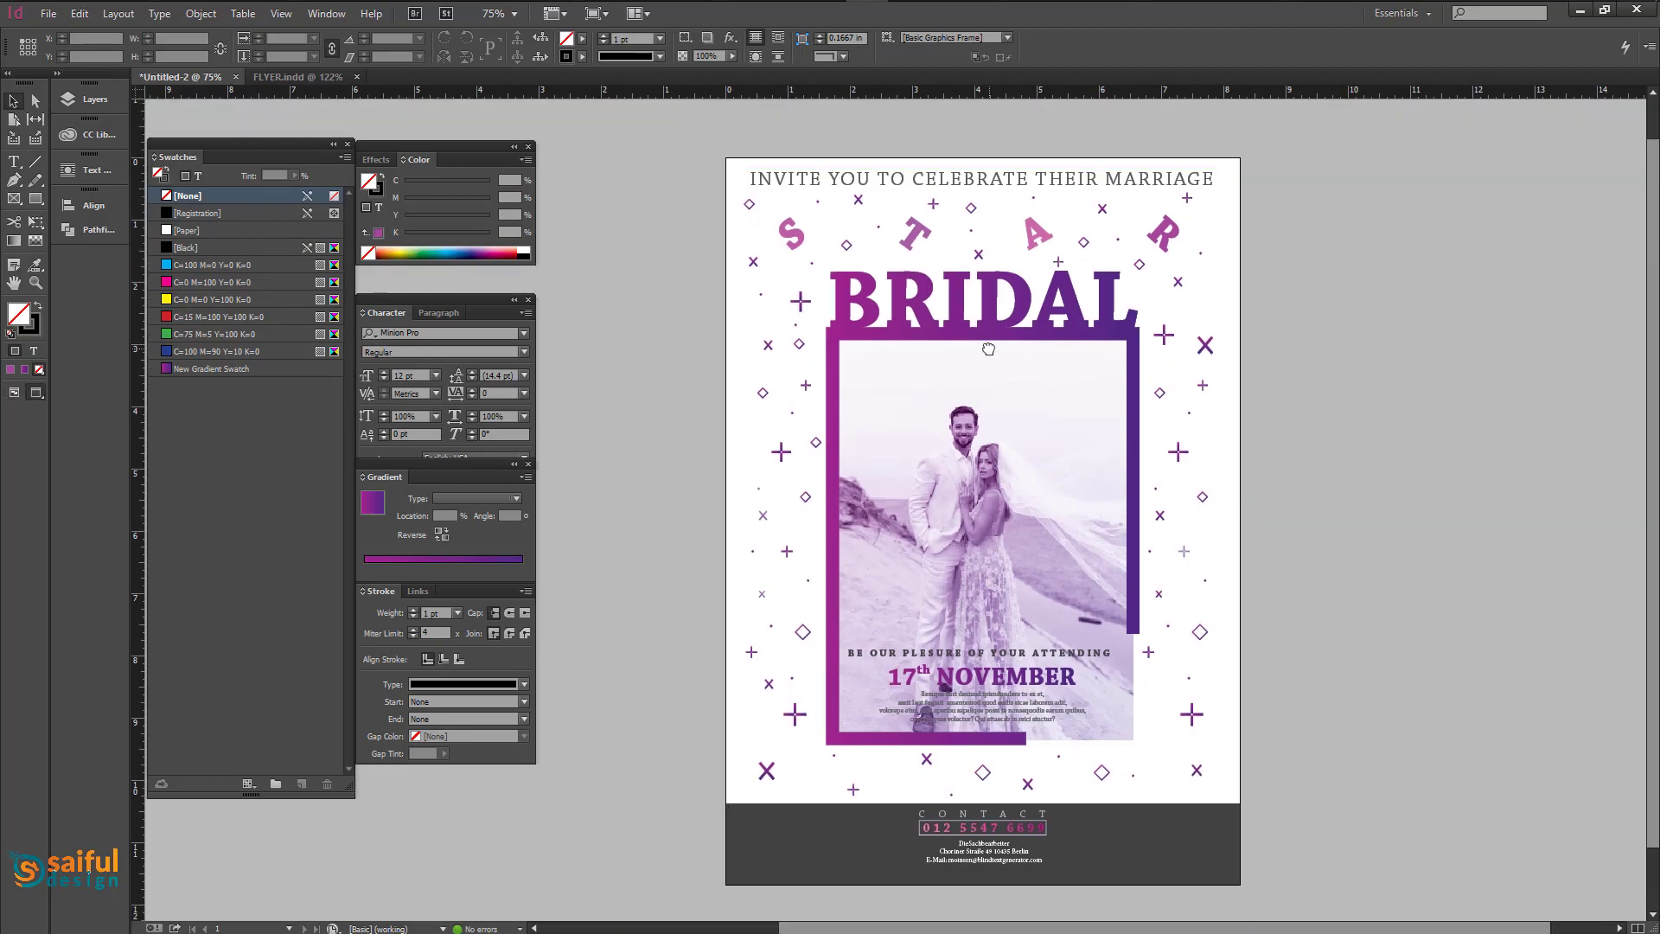